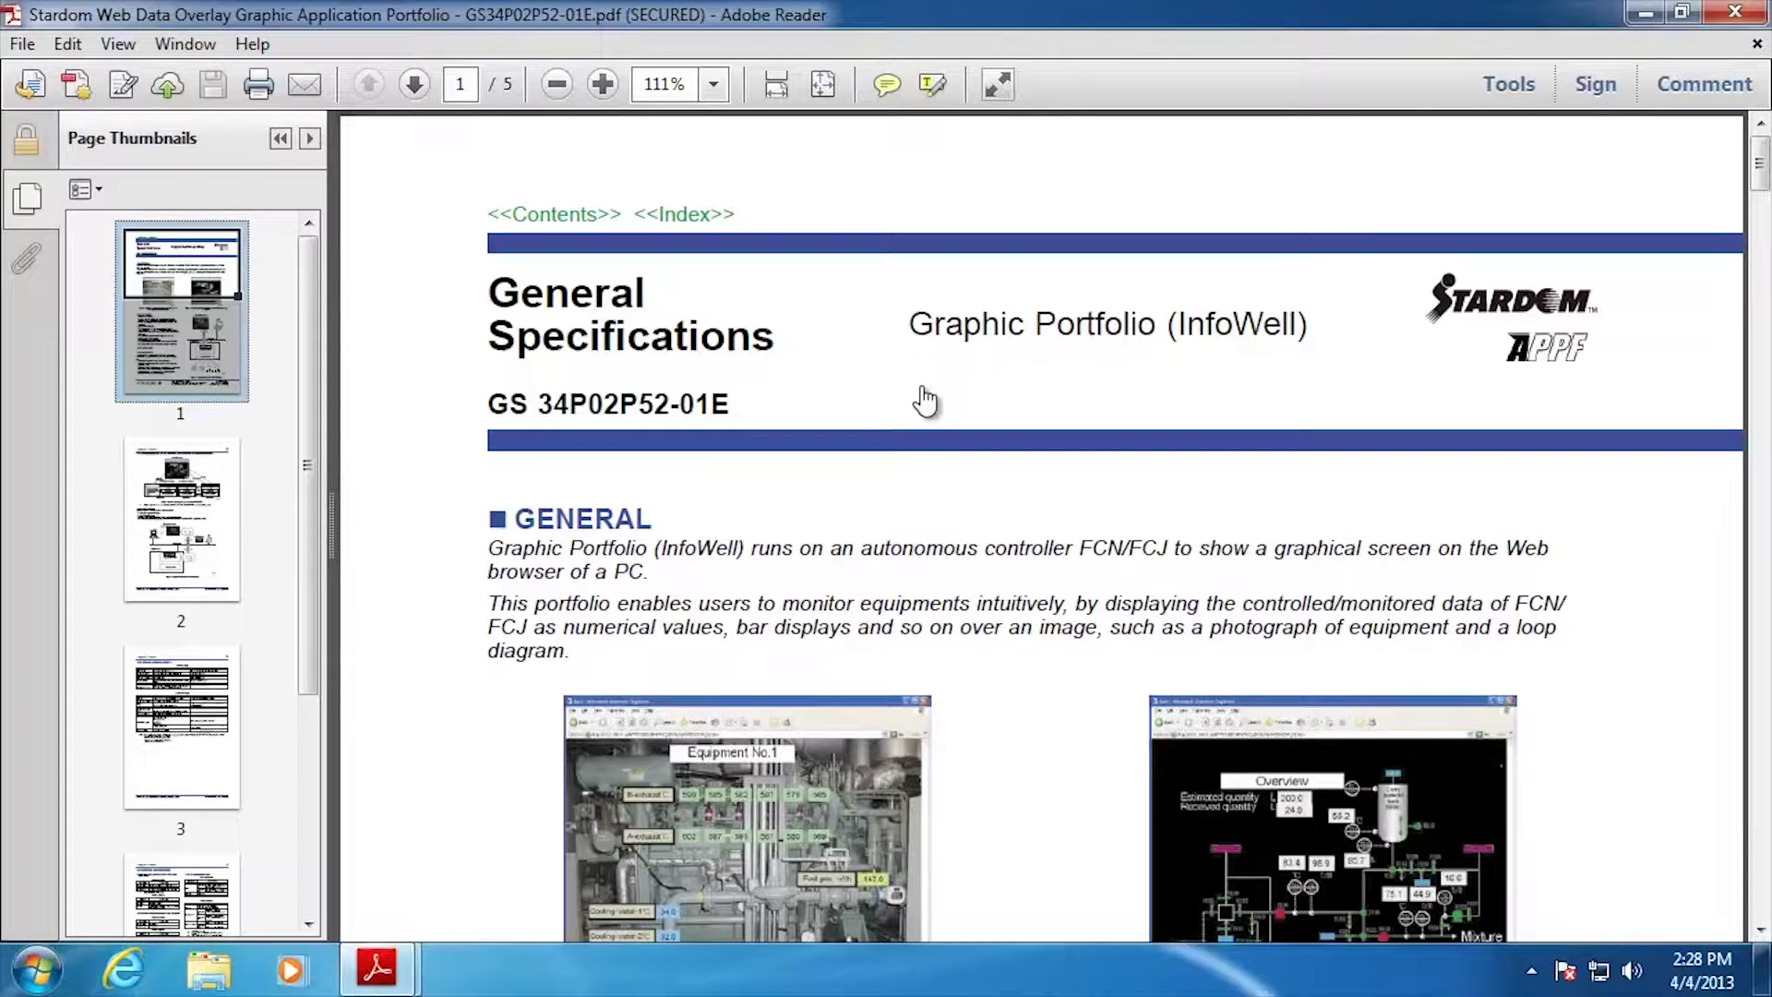
# Scroll the GS 34P02P52-01E specification through pages 1–3 to page 4's hardware and software tables
pyautogui.scroll(-10, 960, 360)
pyautogui.scroll(-20, 961, 360)
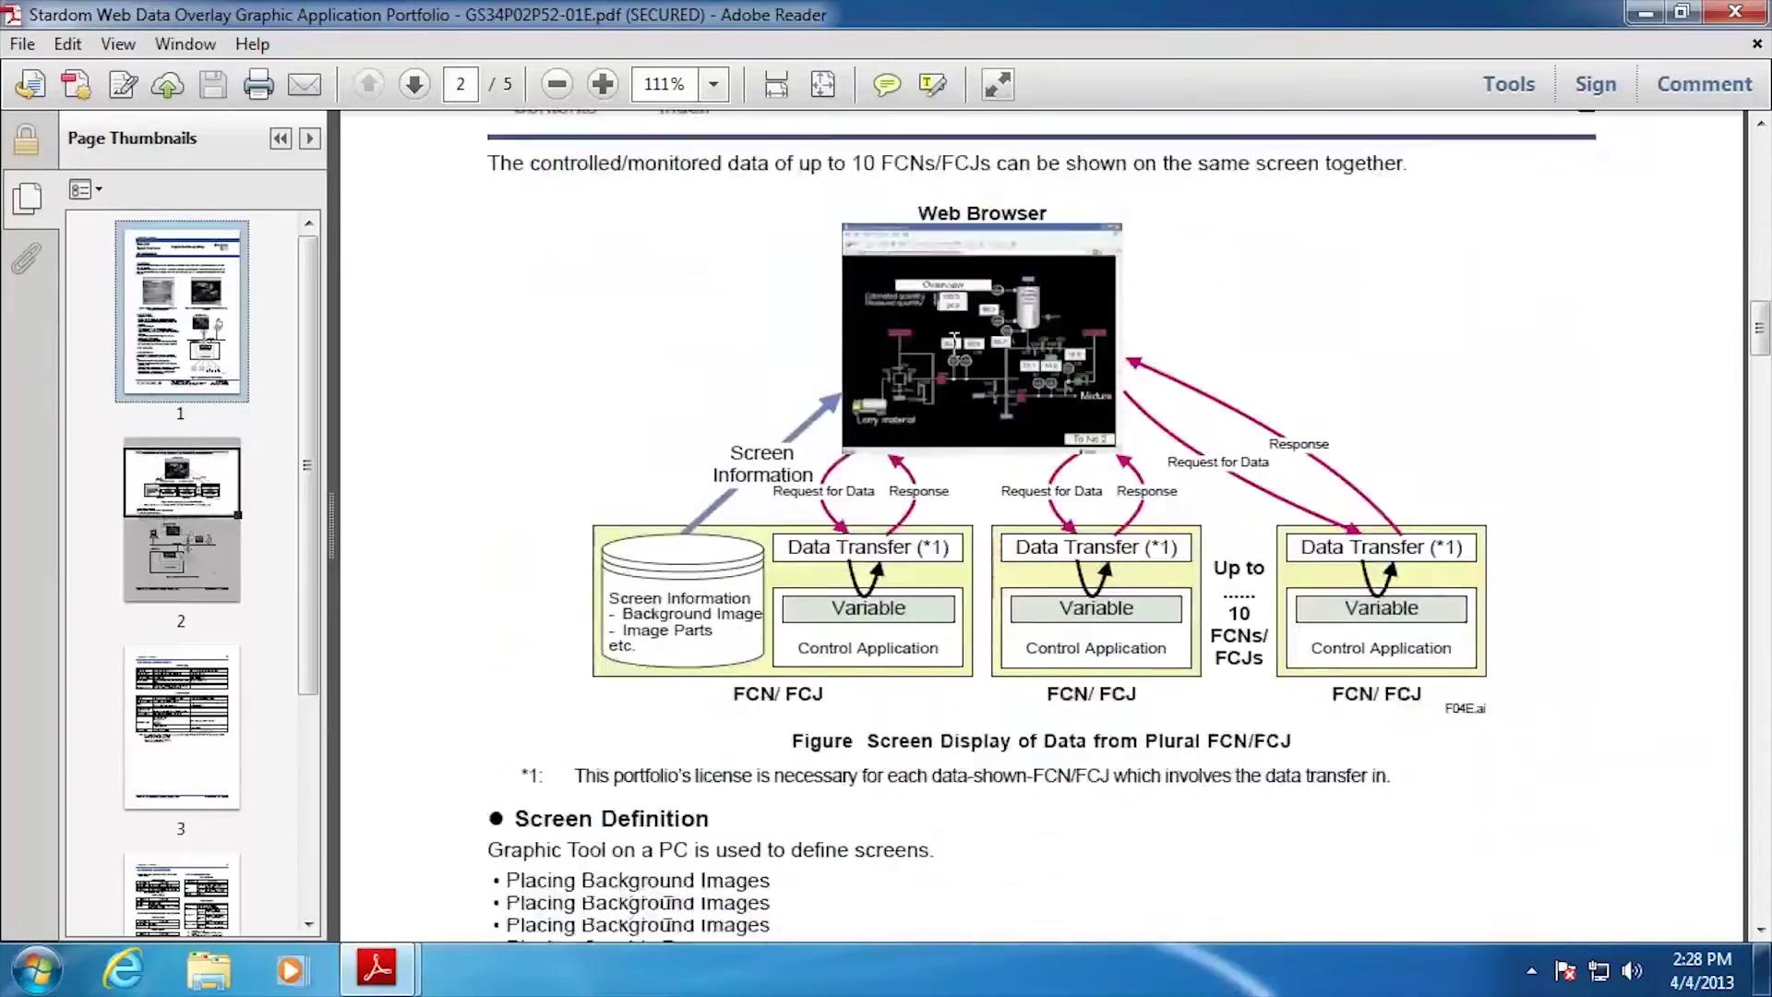
pyautogui.scroll(-20, 954, 343)
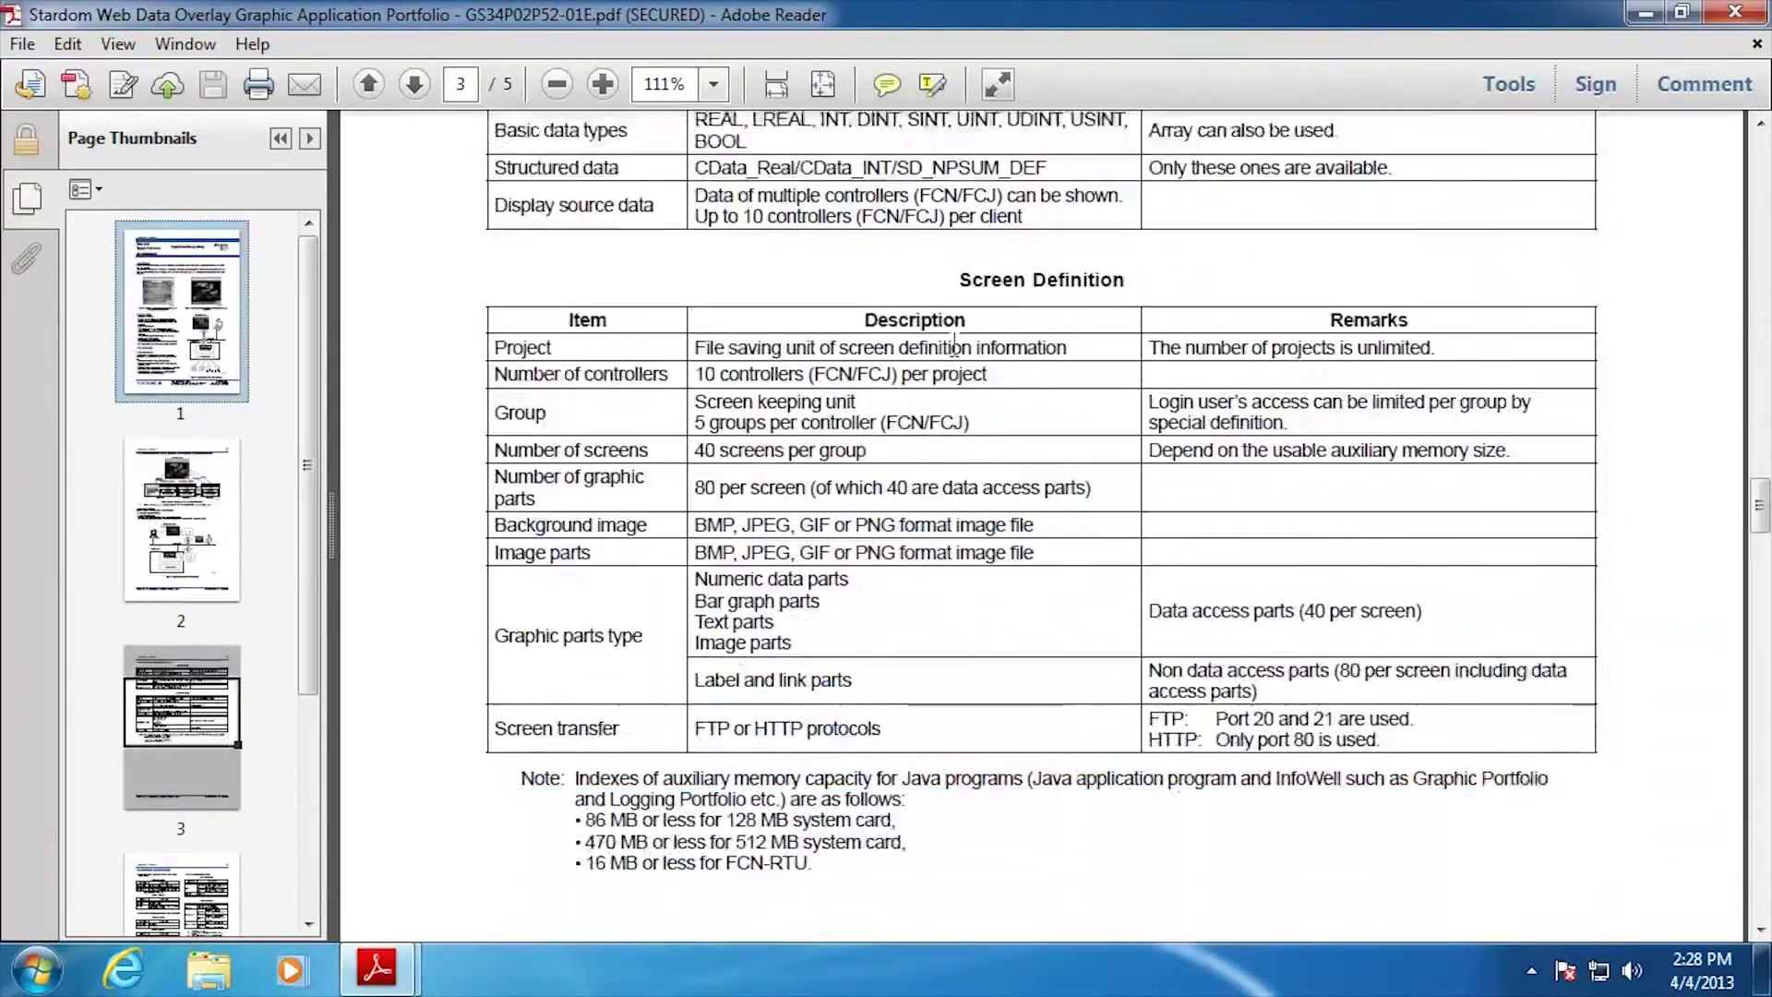
pyautogui.scroll(-8, 954, 351)
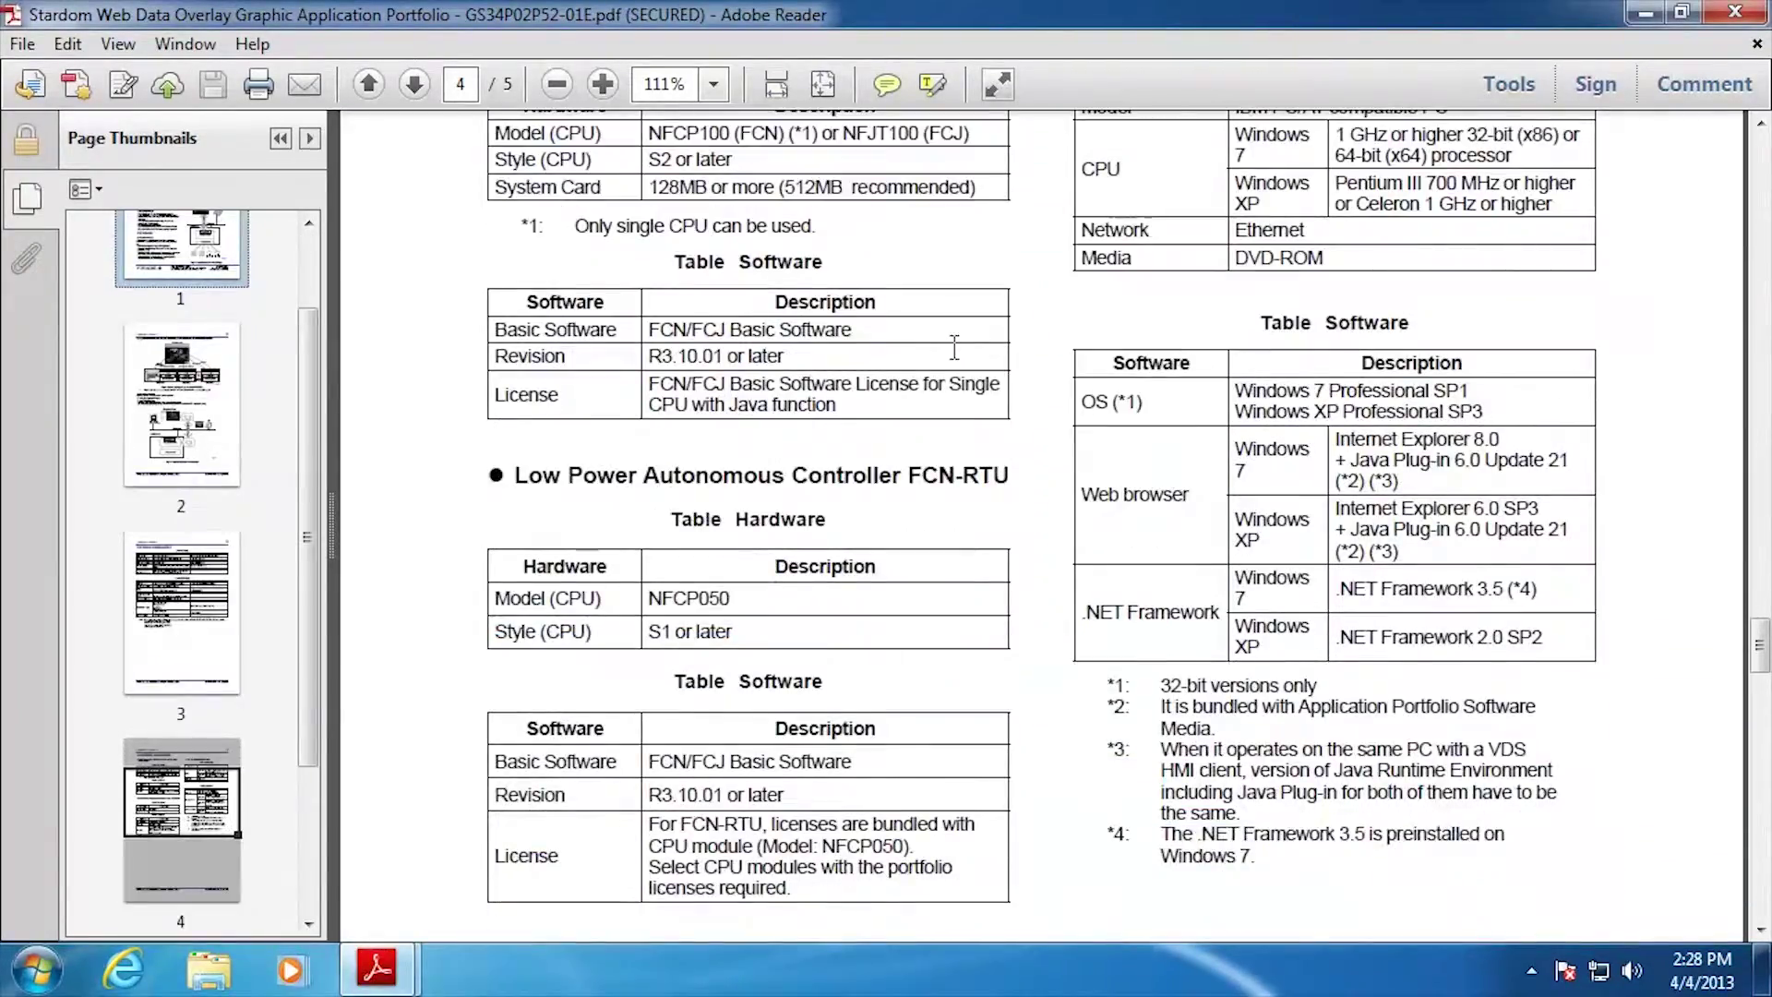
pyautogui.scroll(-2, 1569, 572)
# Highlight the Graphic Portfolio License code table on page 5, then return to page 1
pyautogui.moveTo(1758, 678); pyautogui.dragTo(1762, 798)
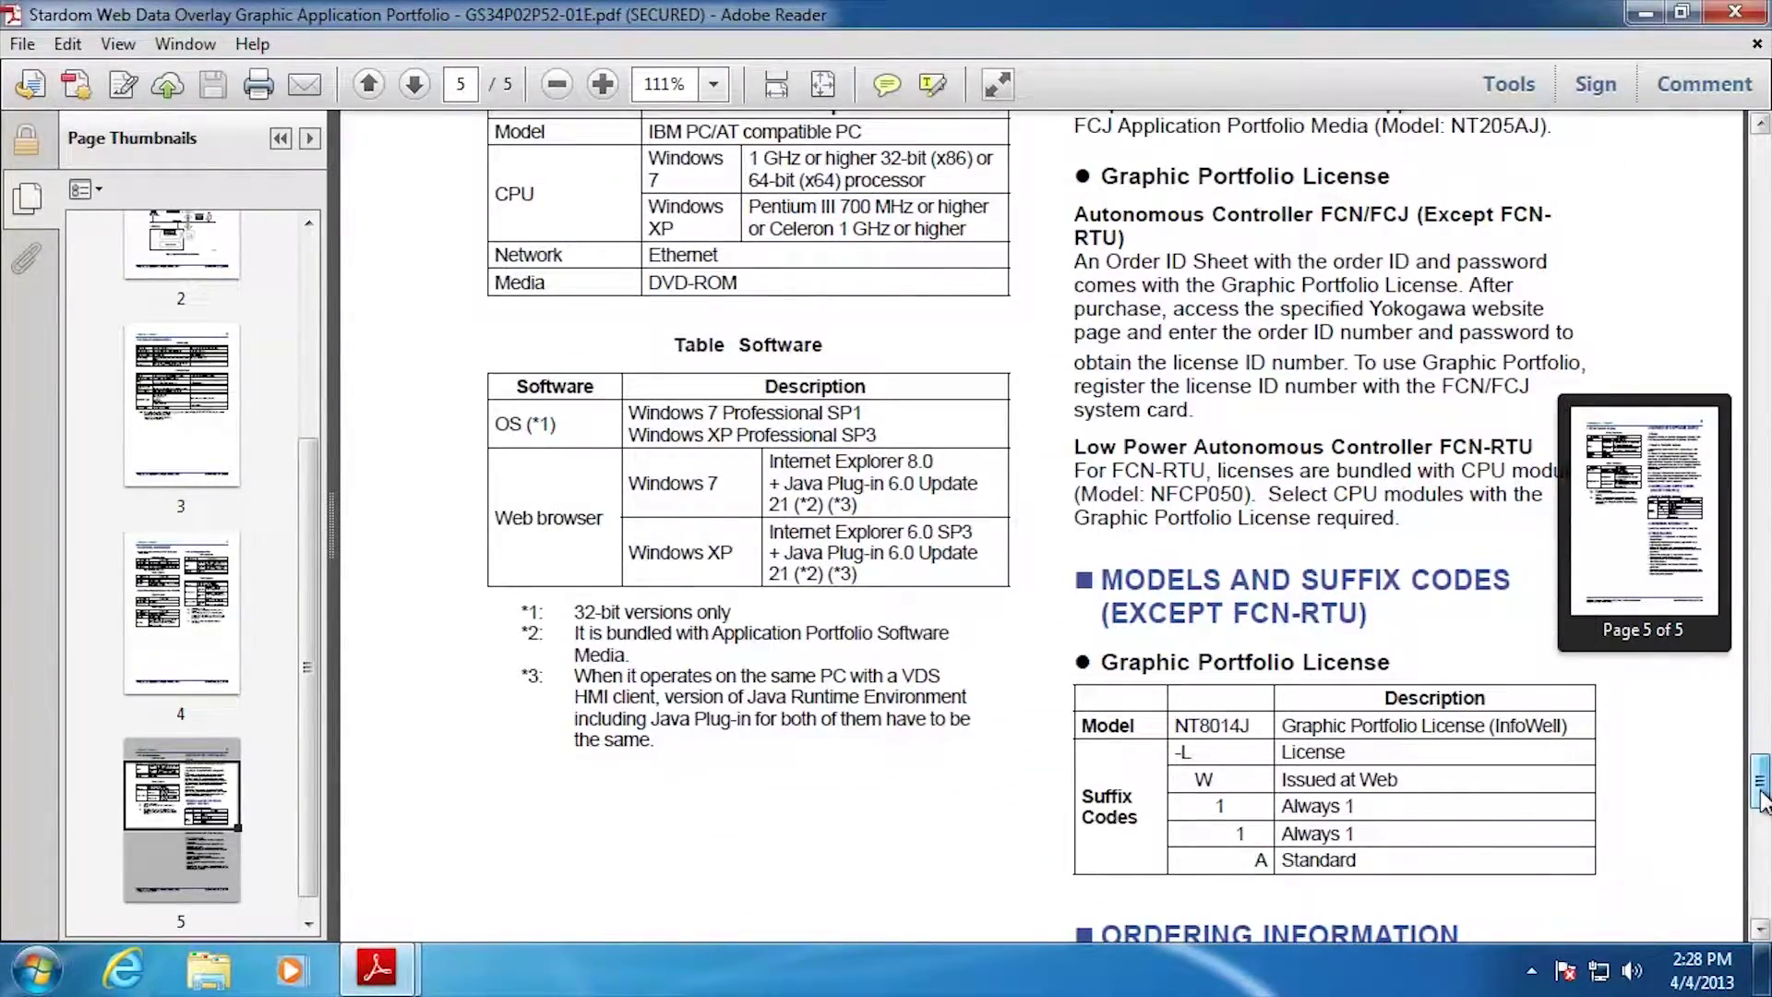
pyautogui.moveTo(1759, 795); pyautogui.dragTo(1759, 796)
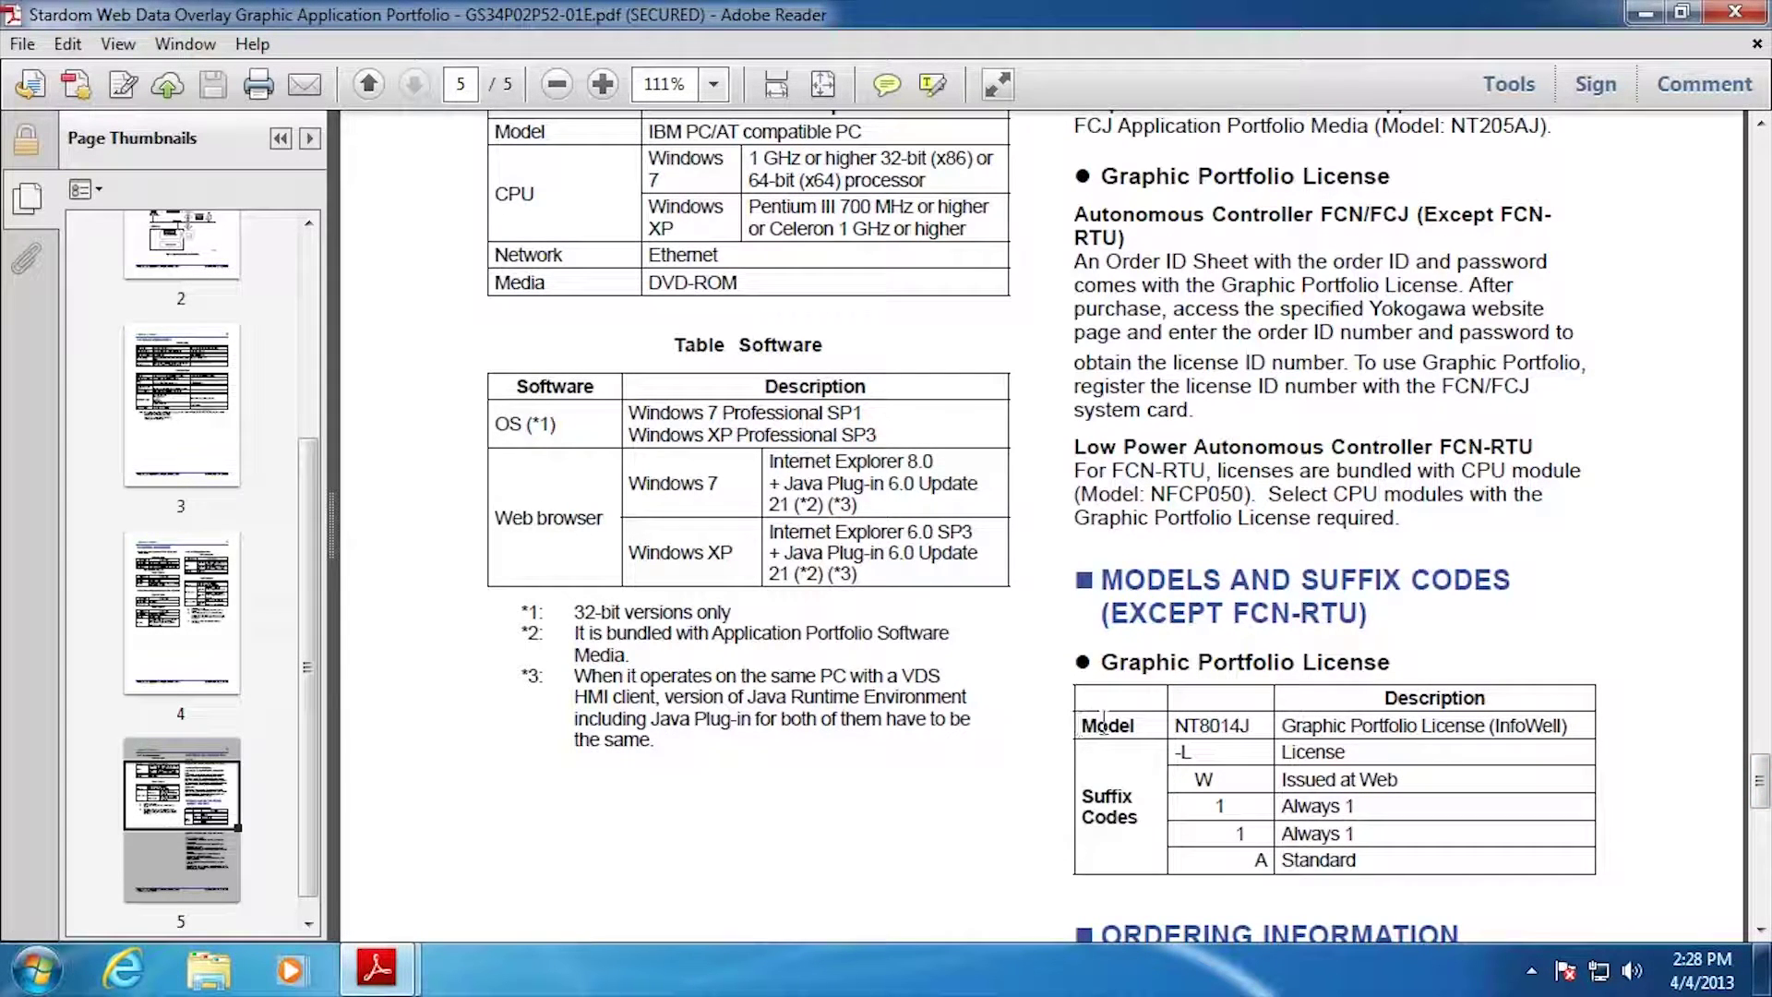
pyautogui.moveTo(1209, 724); pyautogui.dragTo(1063, 799)
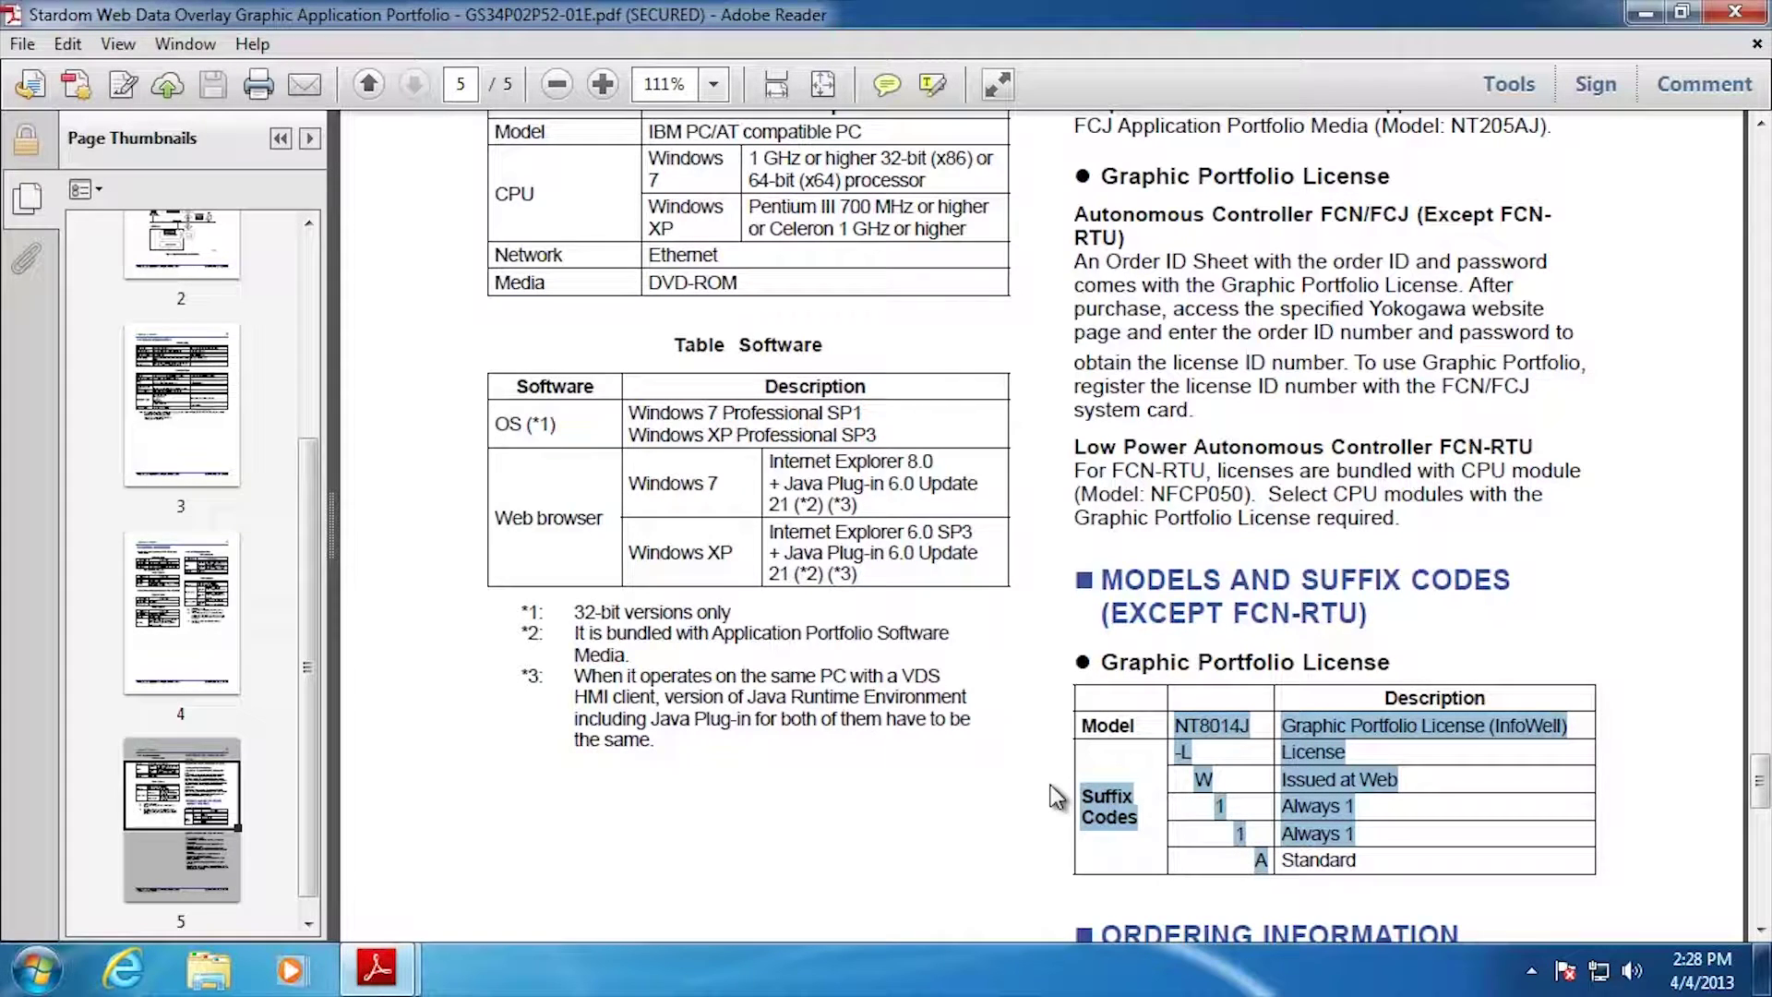
pyautogui.click(1029, 773)
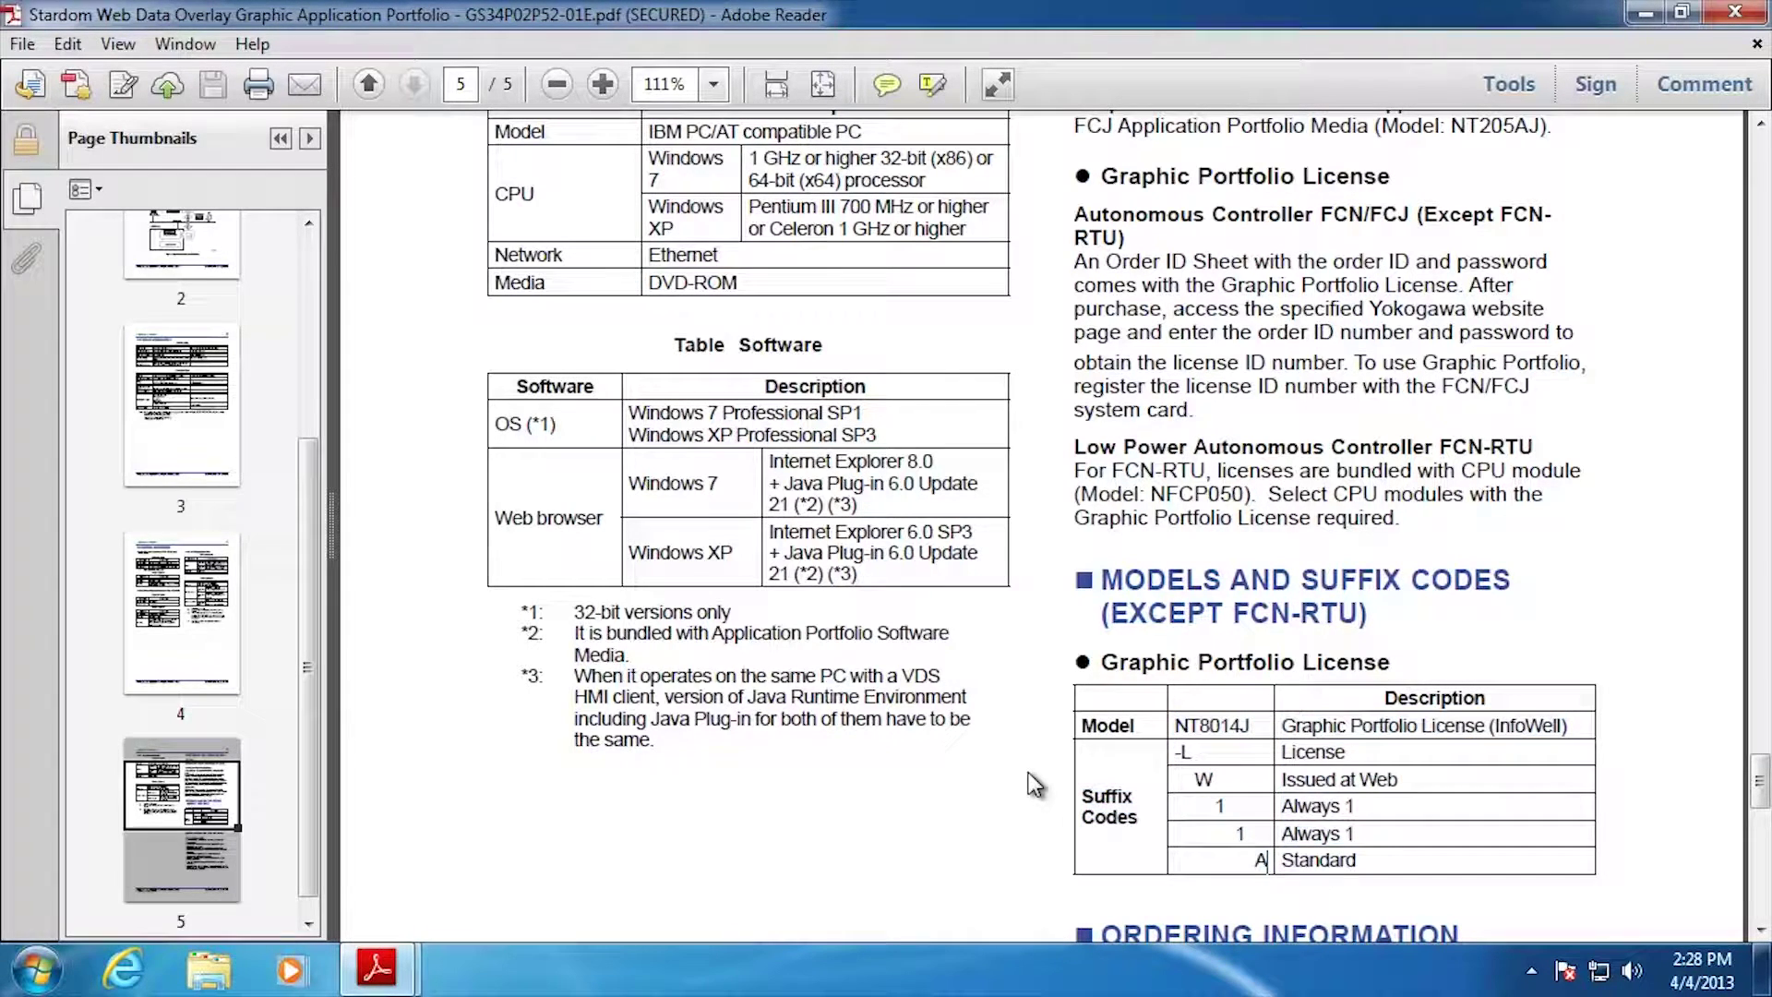
pyautogui.moveTo(1761, 811); pyautogui.dragTo(1762, 810)
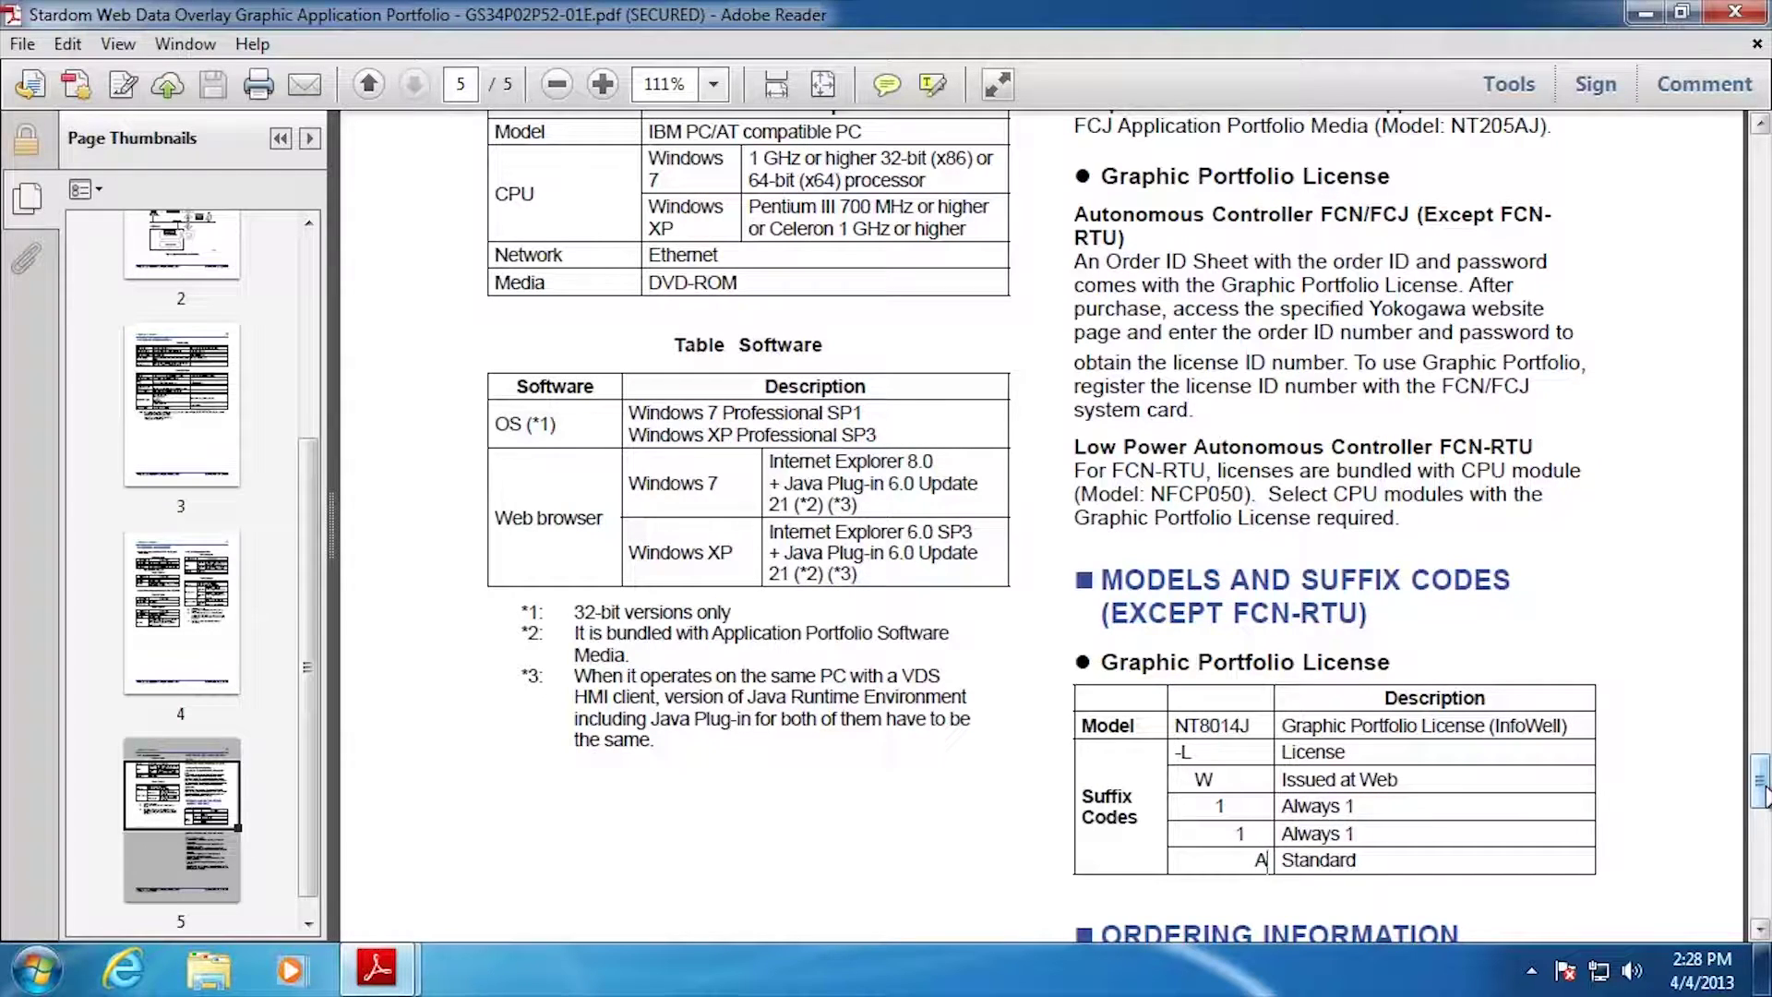
pyautogui.moveTo(1761, 784); pyautogui.dragTo(1761, 164)
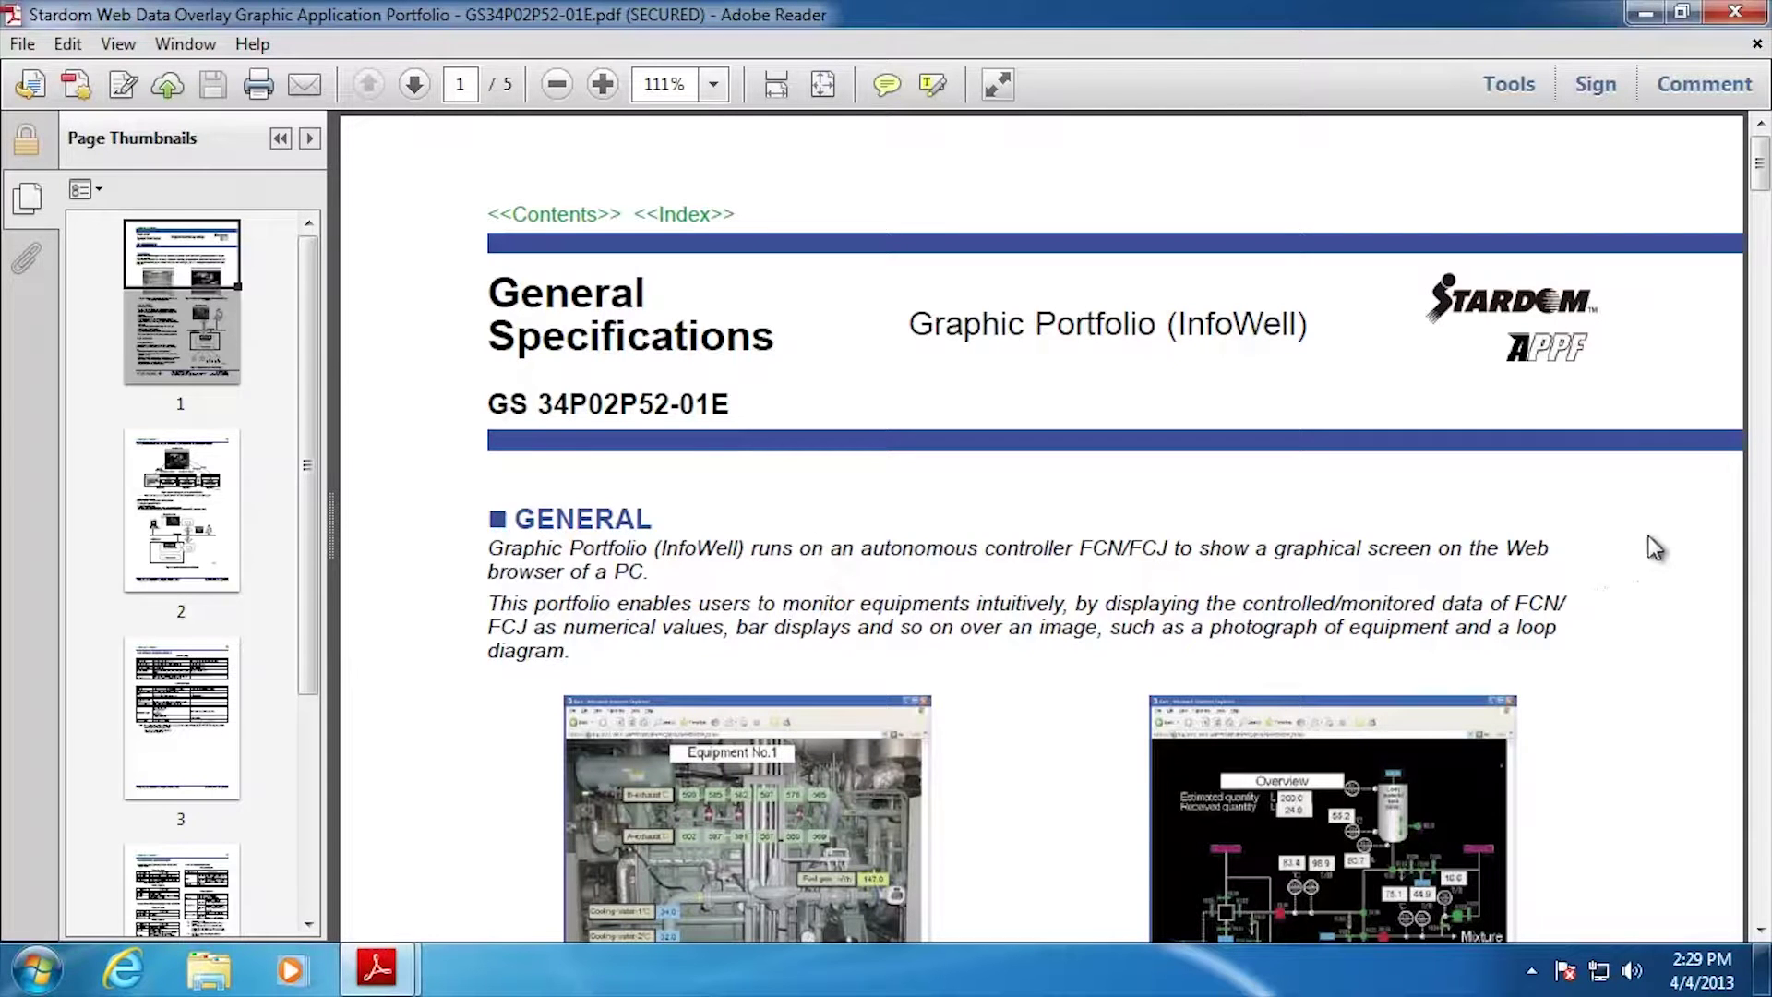
# Read the General and Features sections, highlight GS 34P02P52-01E, and reach page 3's Function Specifications
pyautogui.moveTo(1760, 191); pyautogui.dragTo(1762, 231)
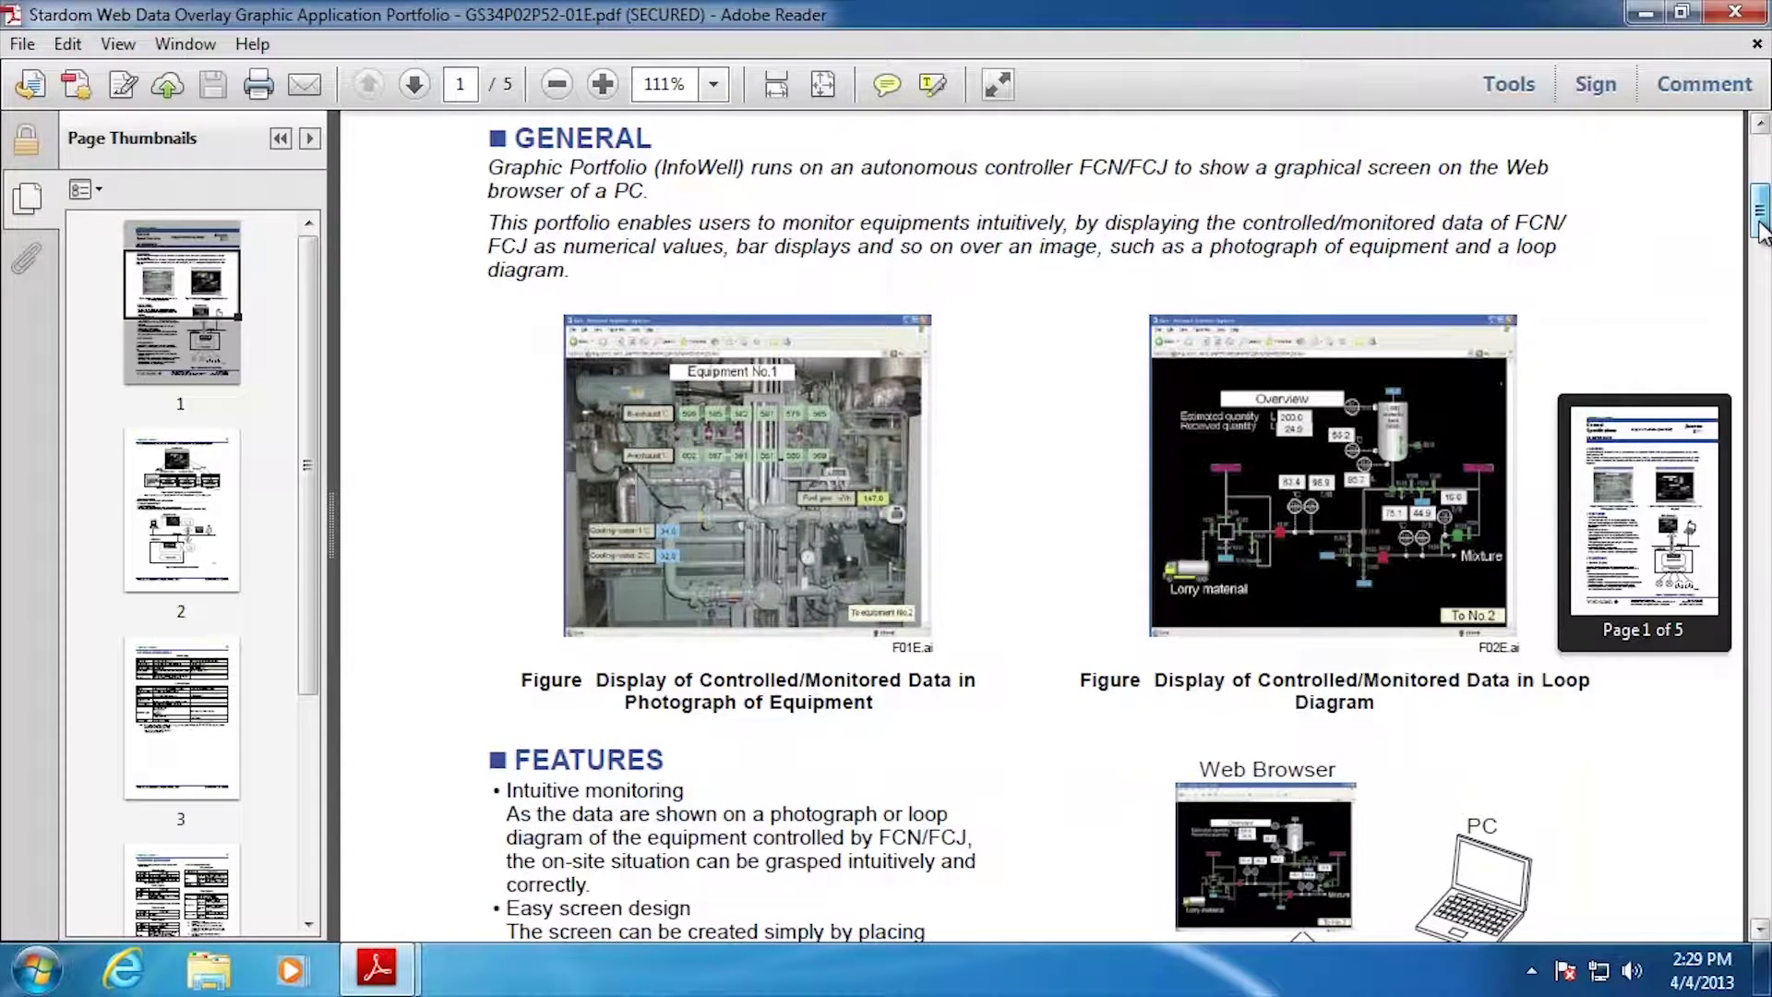
pyautogui.moveTo(1762, 231); pyautogui.dragTo(1762, 231)
pyautogui.moveTo(1763, 231); pyautogui.dragTo(1762, 245)
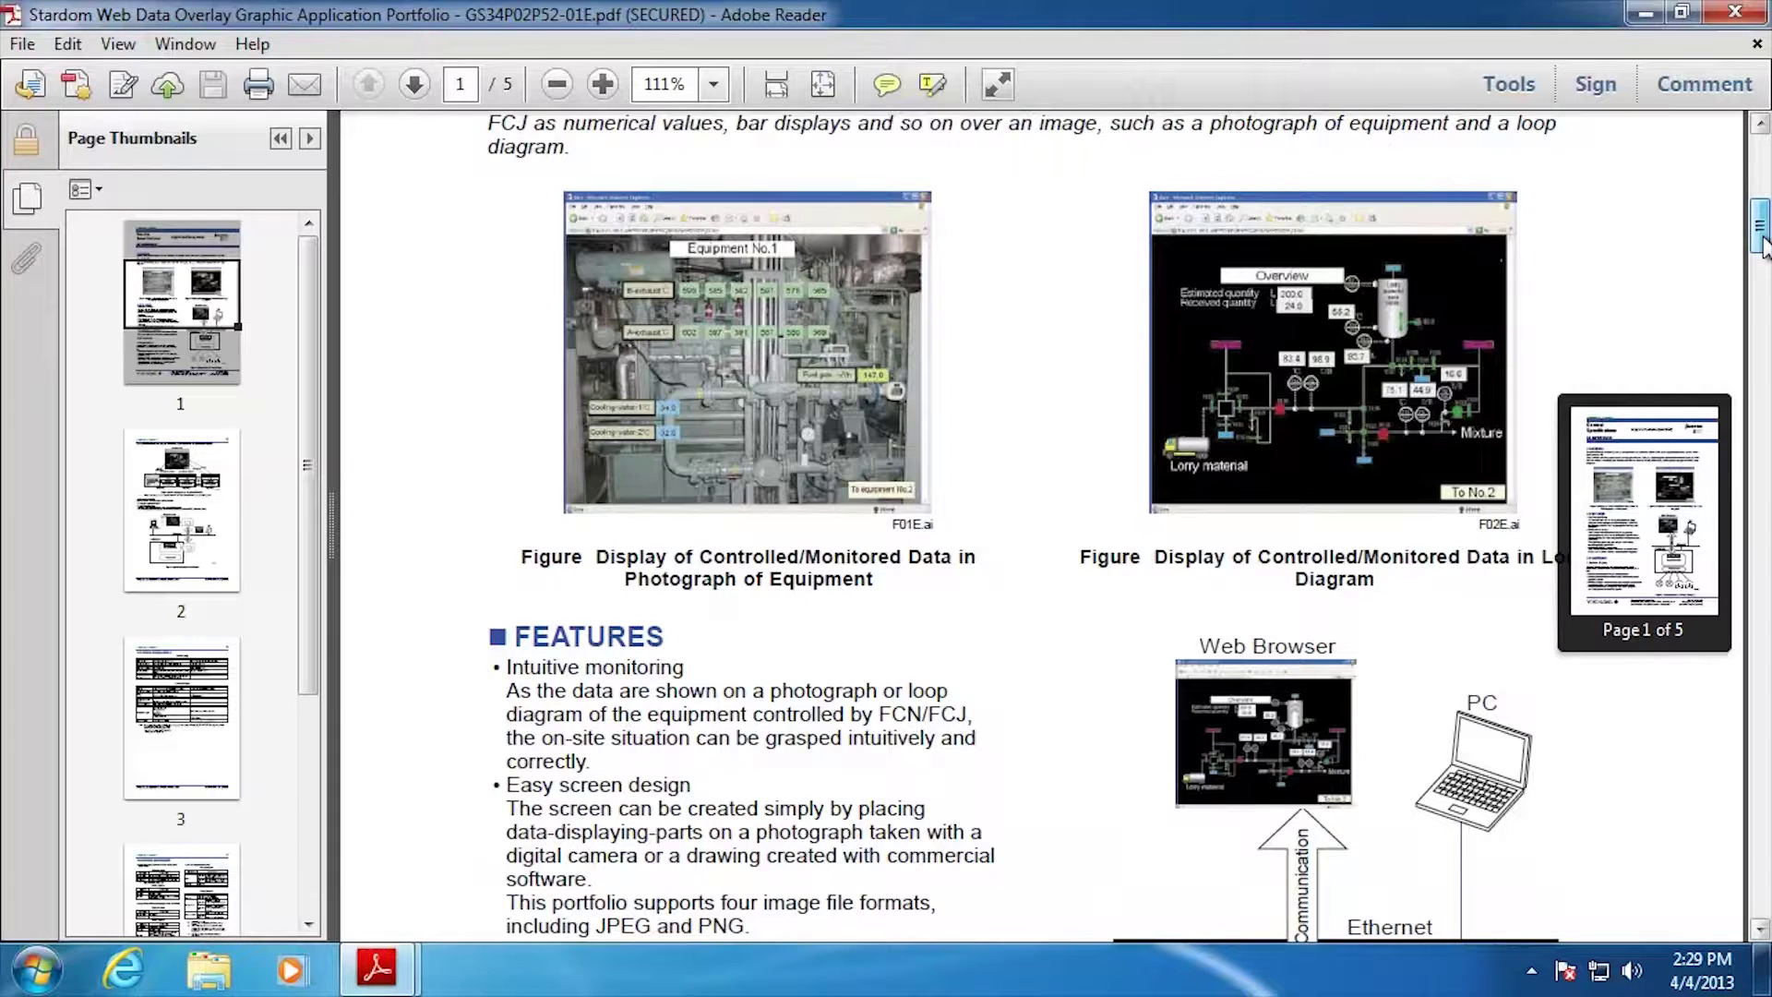
pyautogui.moveTo(1763, 245); pyautogui.dragTo(1762, 260)
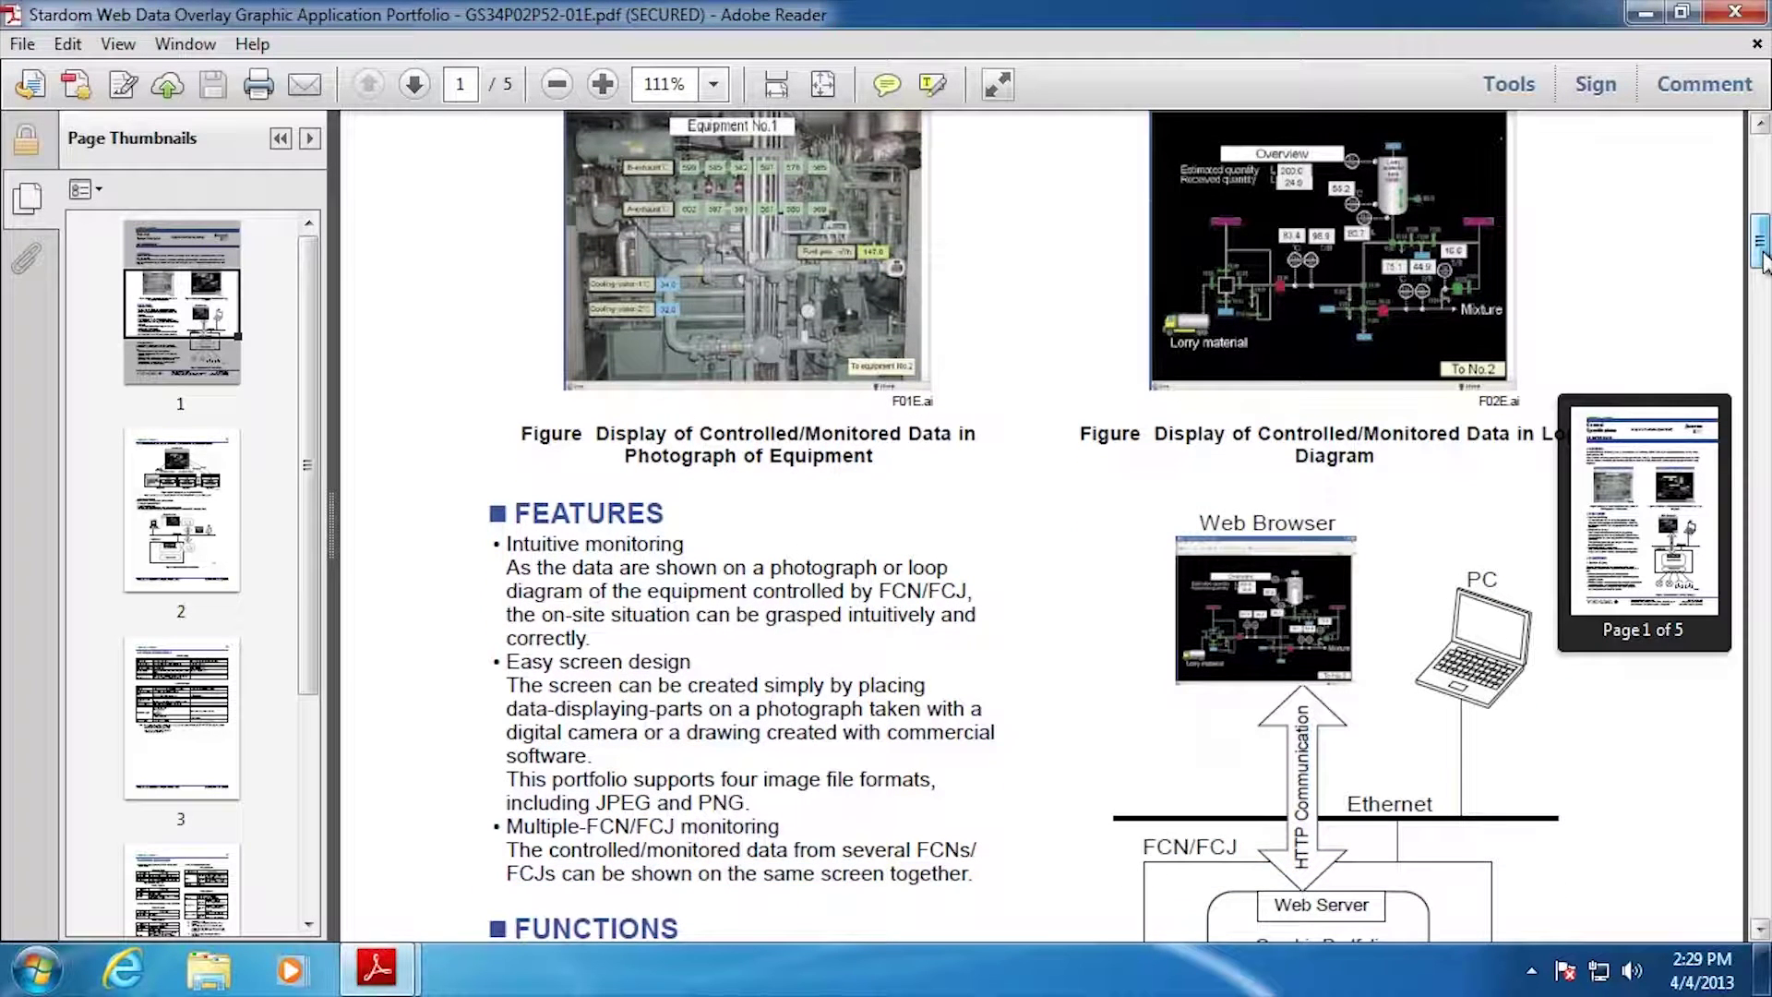
pyautogui.moveTo(1763, 261); pyautogui.dragTo(1762, 161)
pyautogui.scroll(-1, 531, 399)
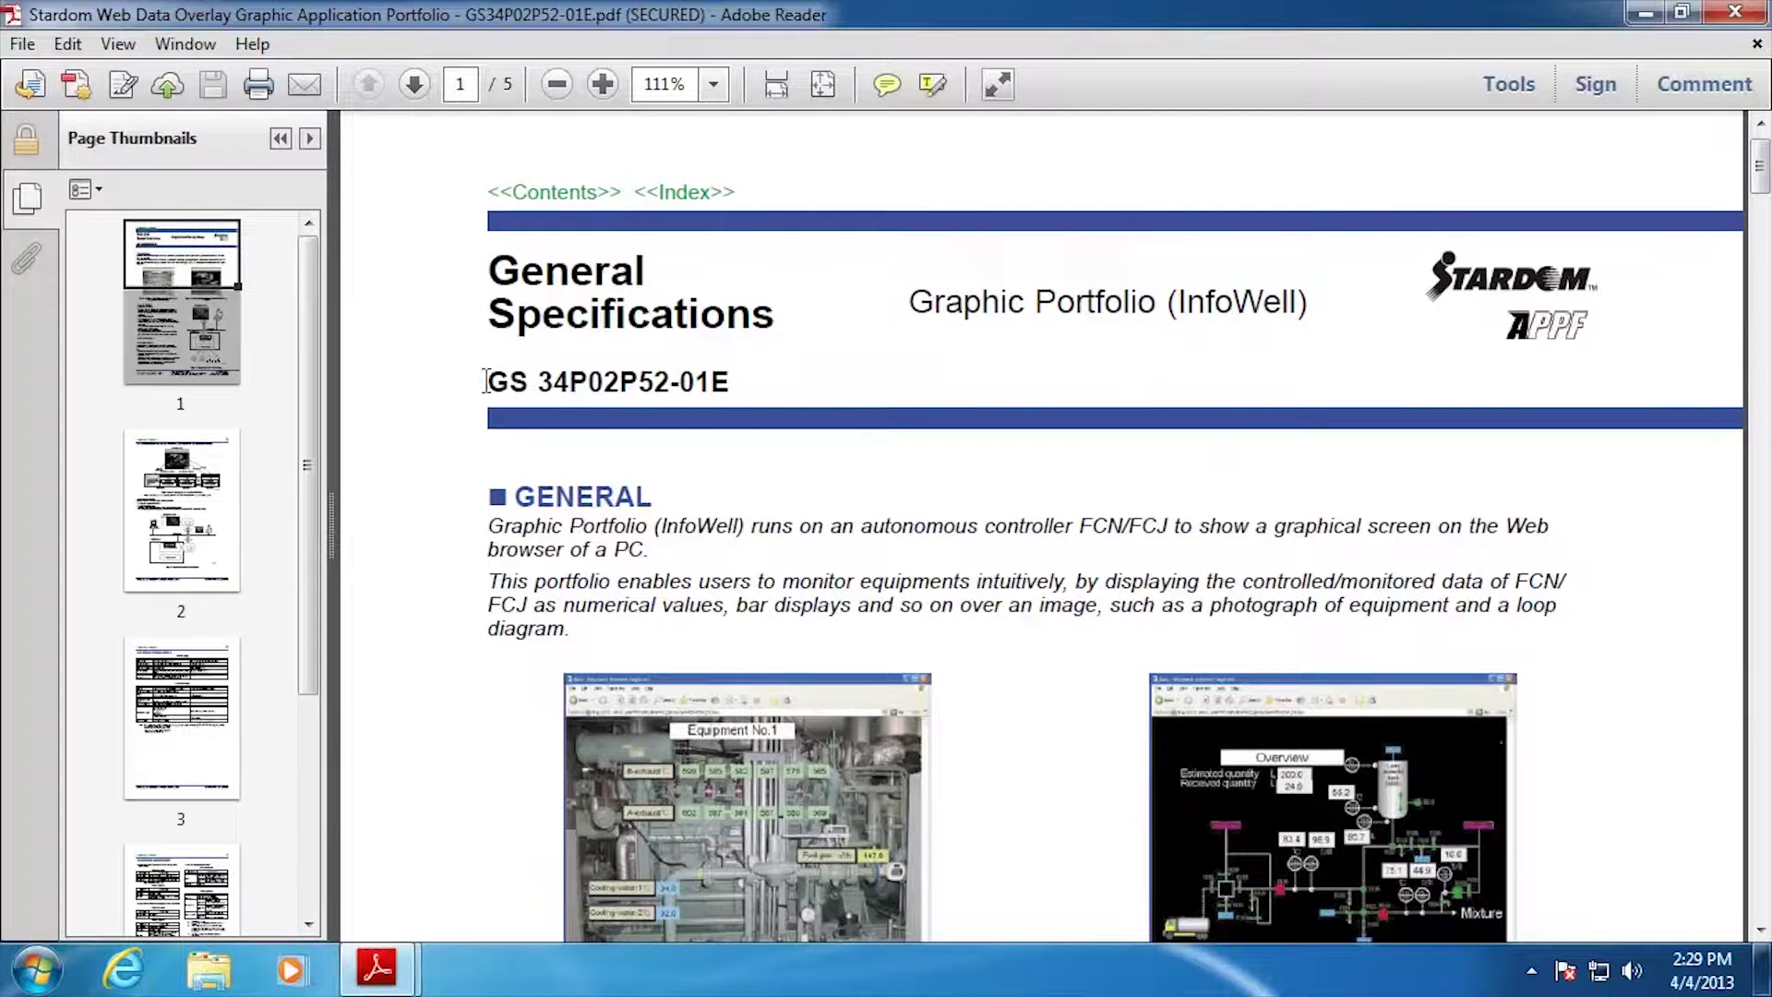
pyautogui.moveTo(488, 382); pyautogui.dragTo(722, 385)
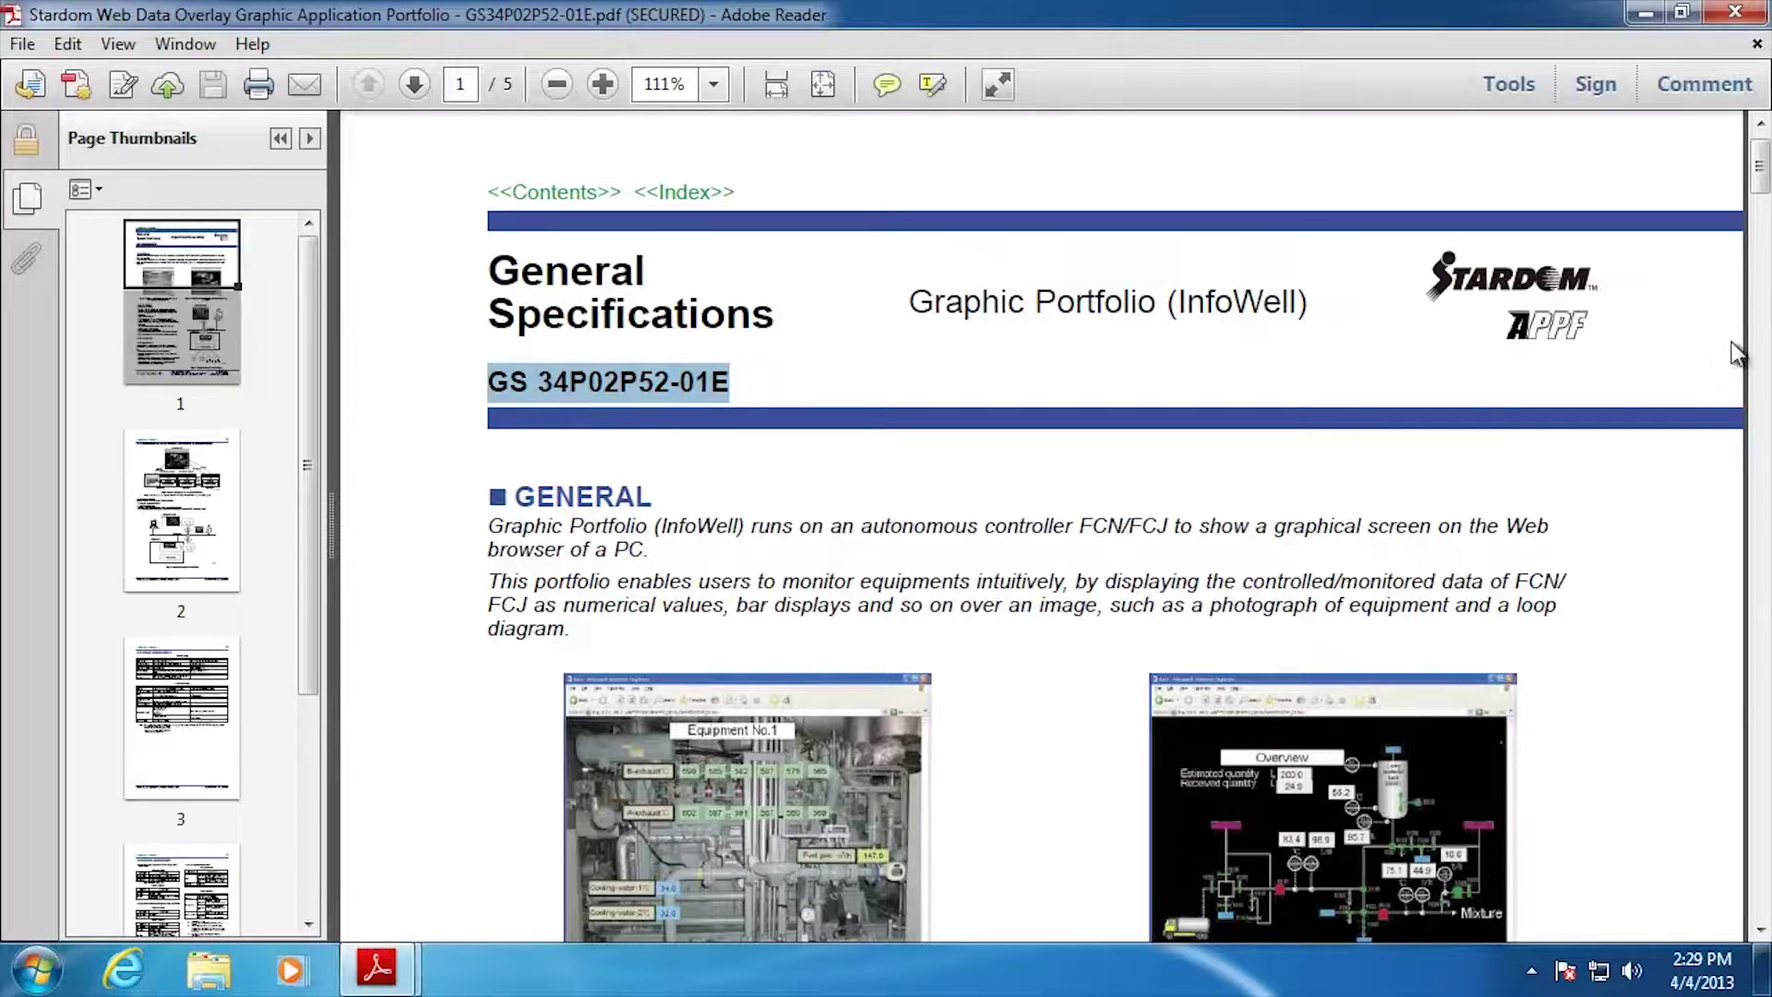
pyautogui.moveTo(1762, 184); pyautogui.dragTo(1757, 495)
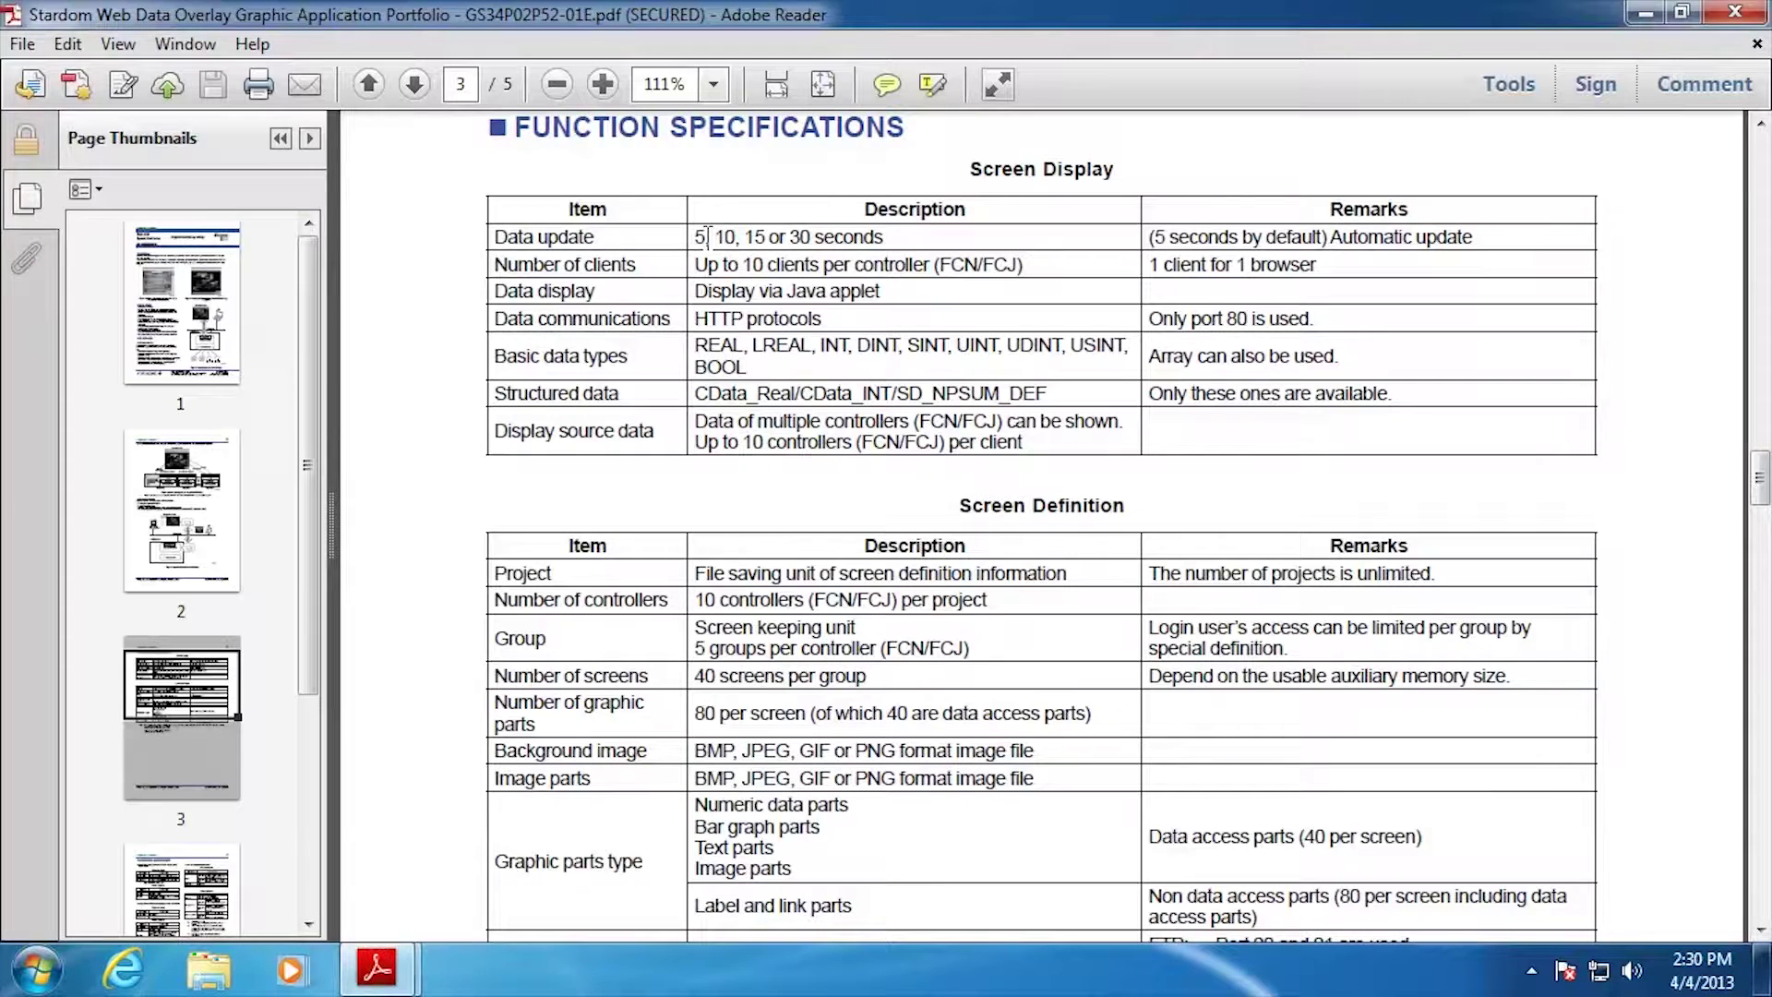
# Highlight the 5-second update interval, 10 clients per controller, and Java applet in Screen Display
pyautogui.moveTo(706, 237); pyautogui.dragTo(693, 237)
pyautogui.moveTo(744, 265); pyautogui.dragTo(890, 261)
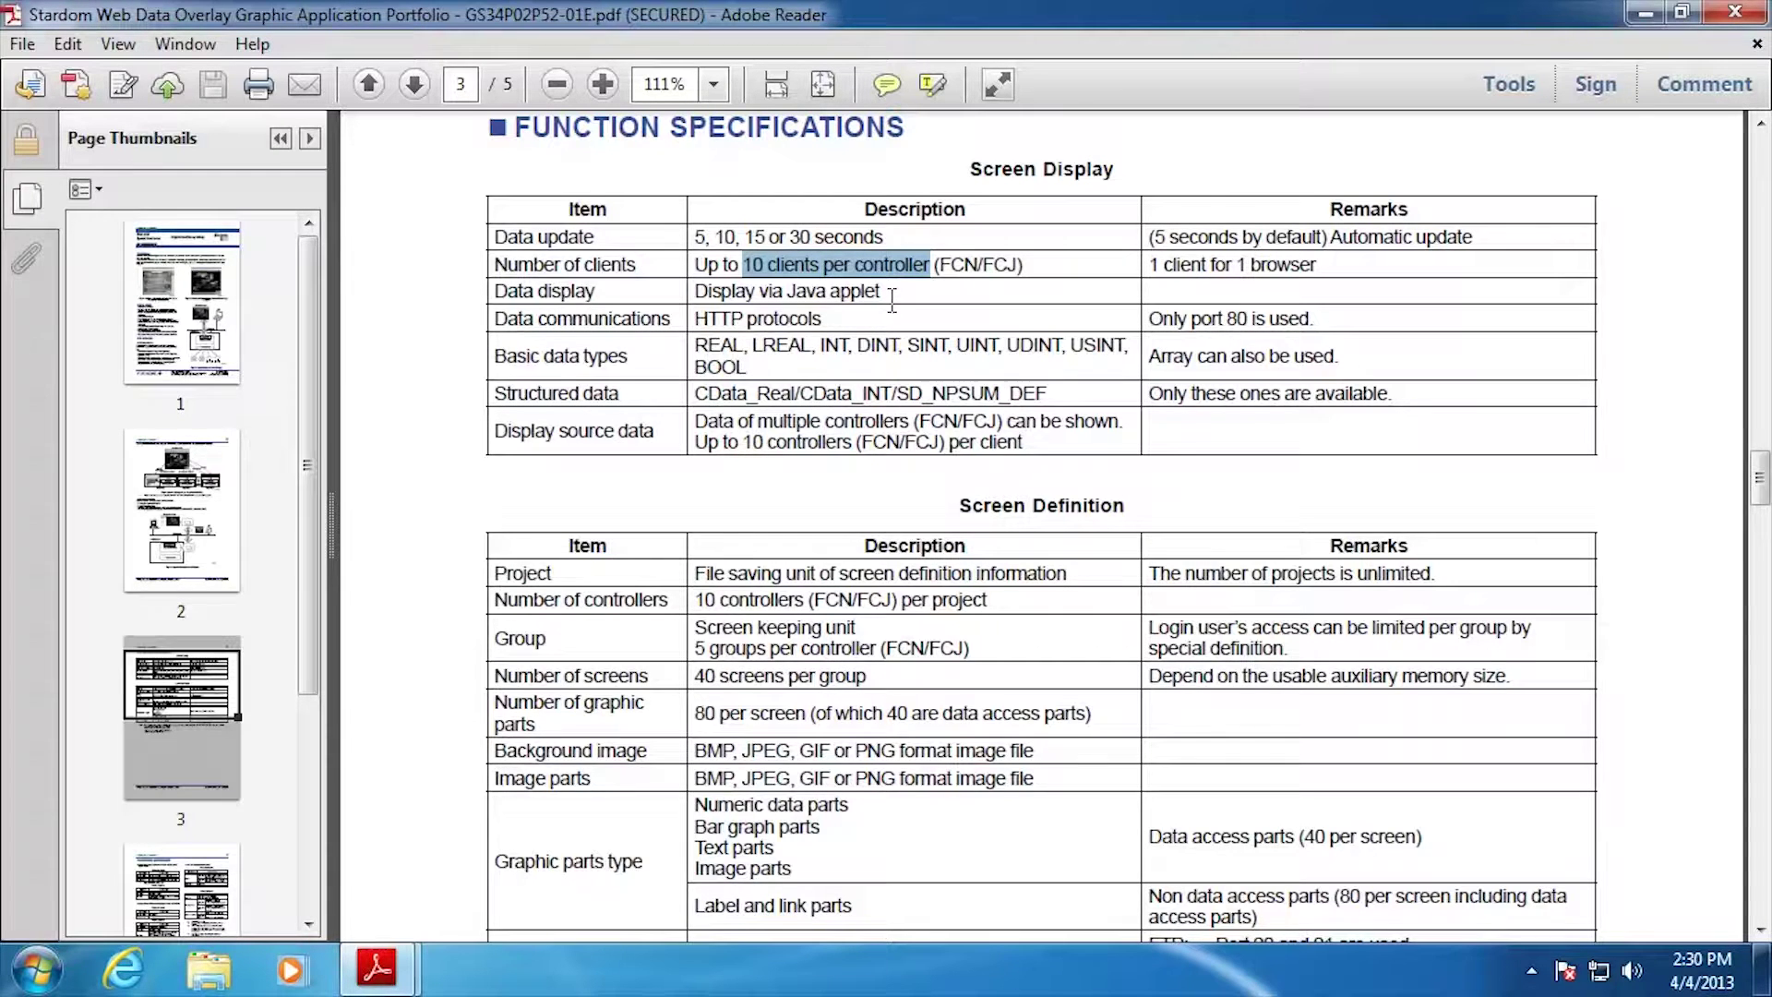
pyautogui.moveTo(883, 293); pyautogui.dragTo(808, 294)
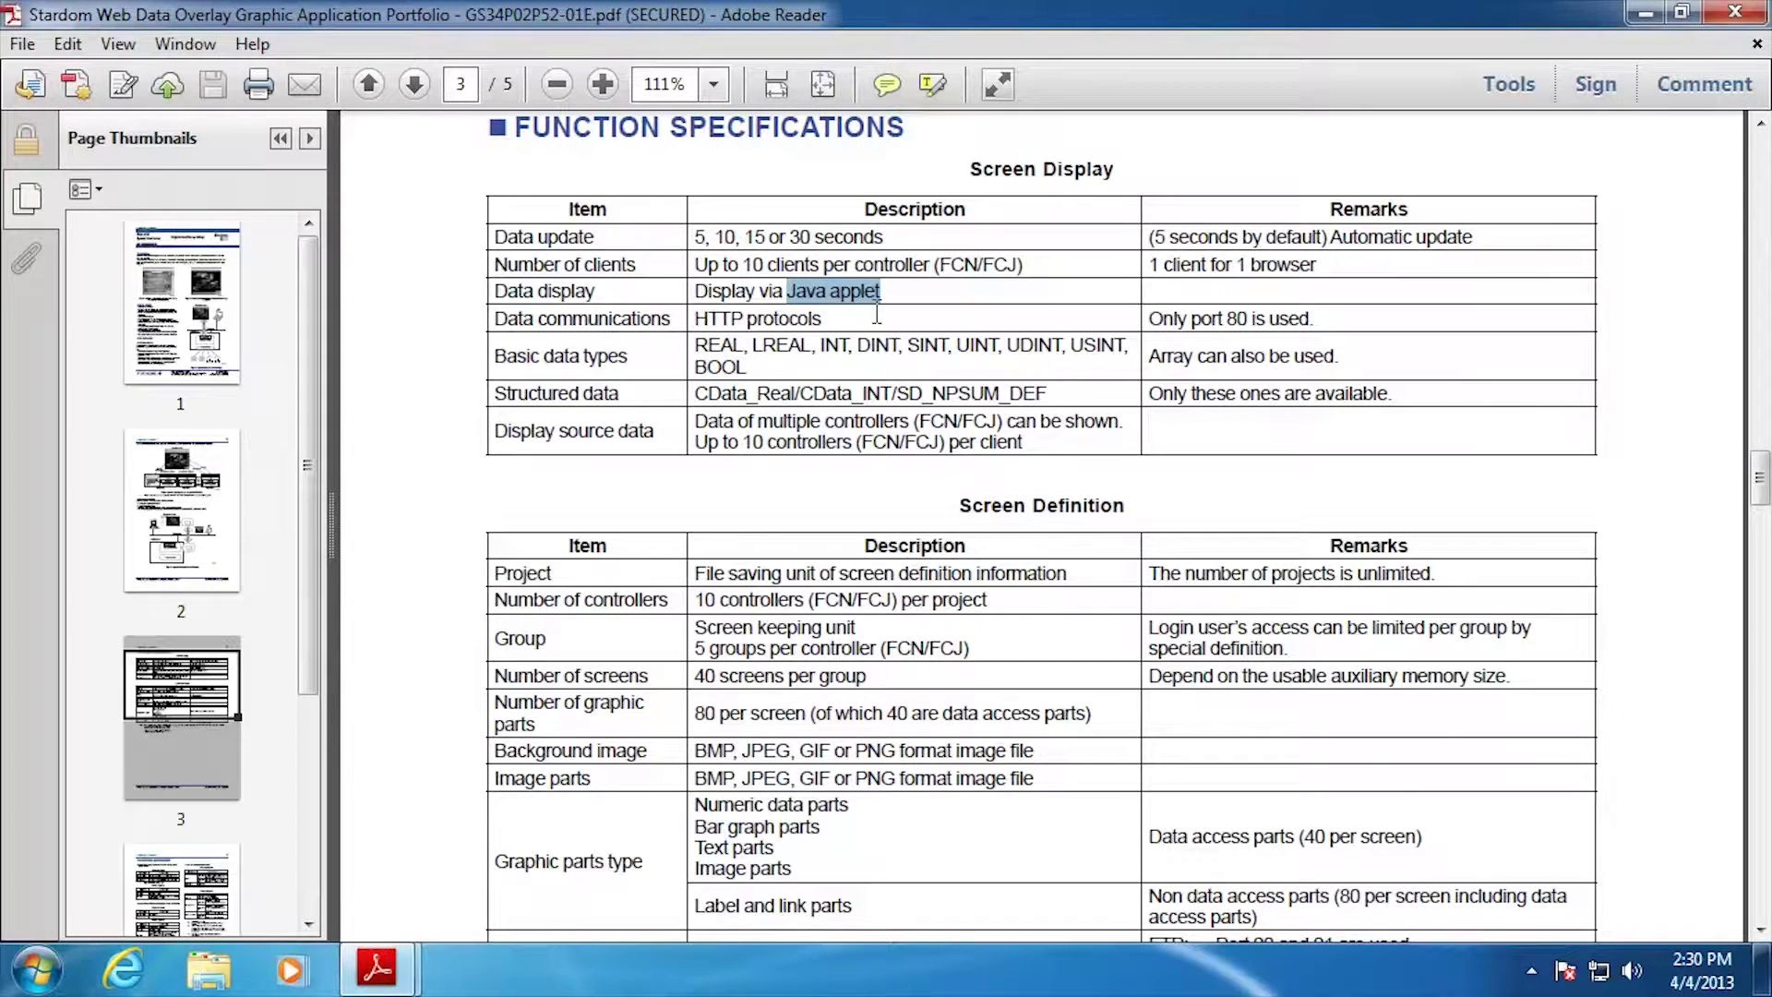
# Highlight the Display source data description and FTP/HTTP port remarks, then minimize the document
pyautogui.moveTo(1035, 426); pyautogui.dragTo(699, 423)
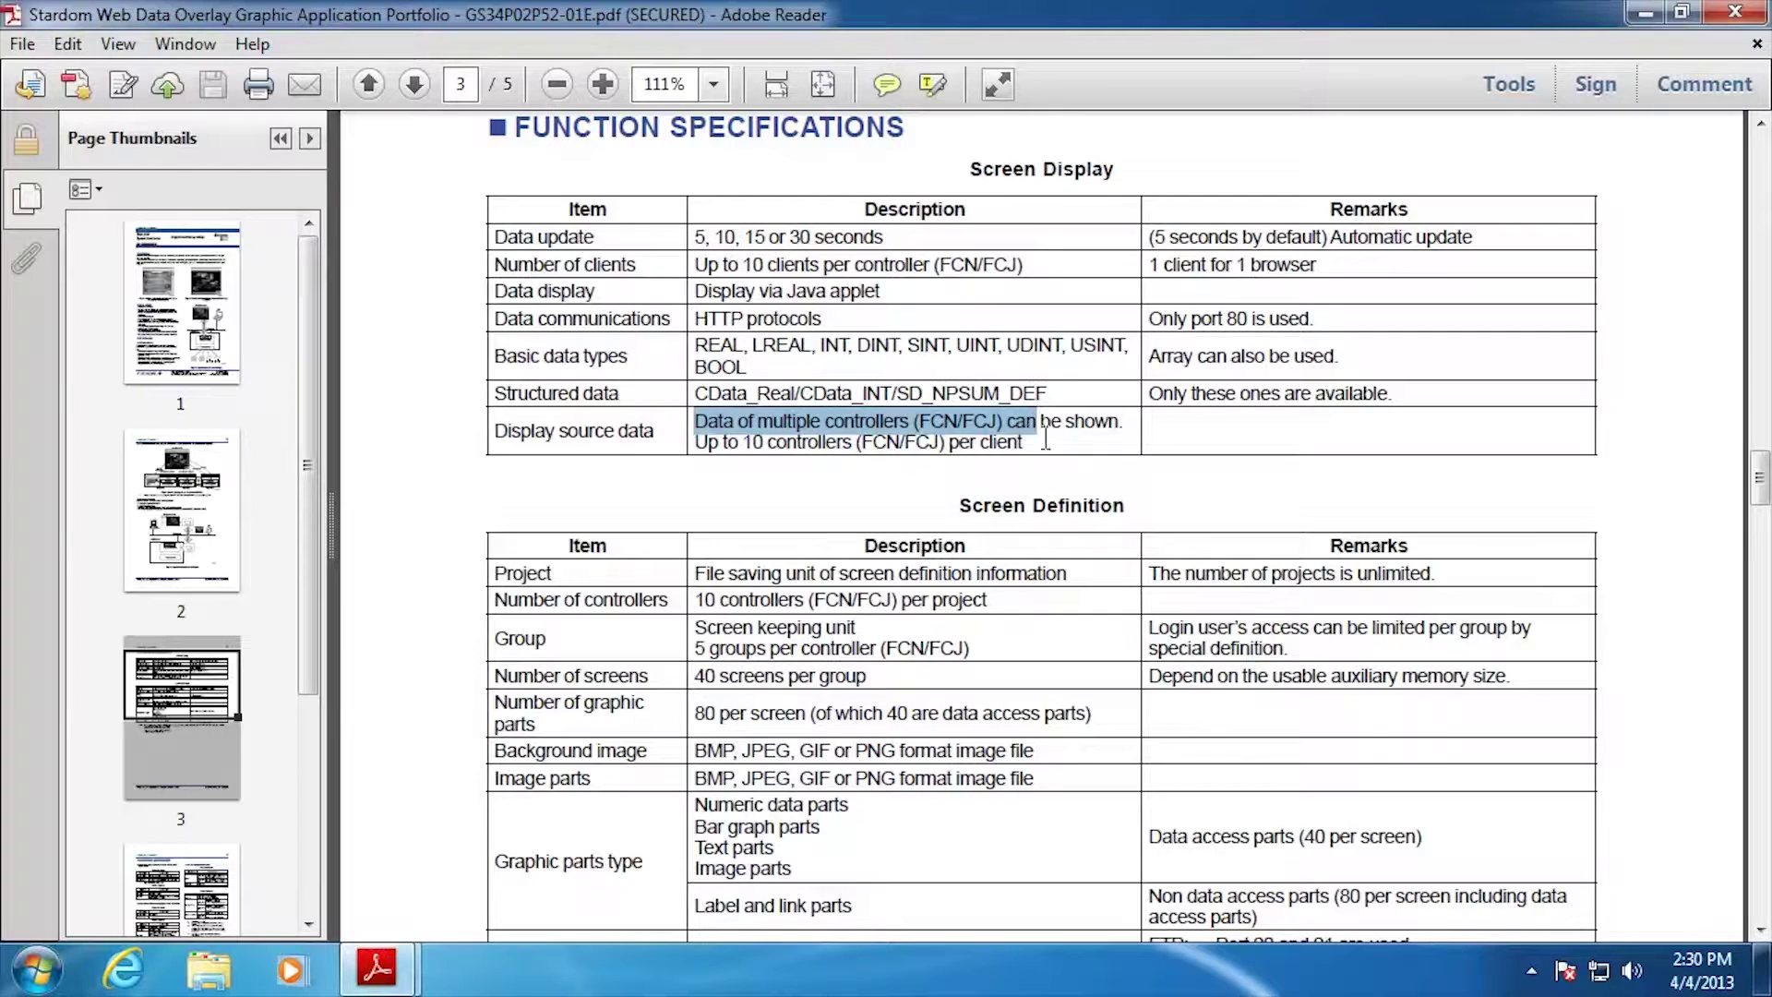
pyautogui.moveTo(1025, 443); pyautogui.dragTo(694, 422)
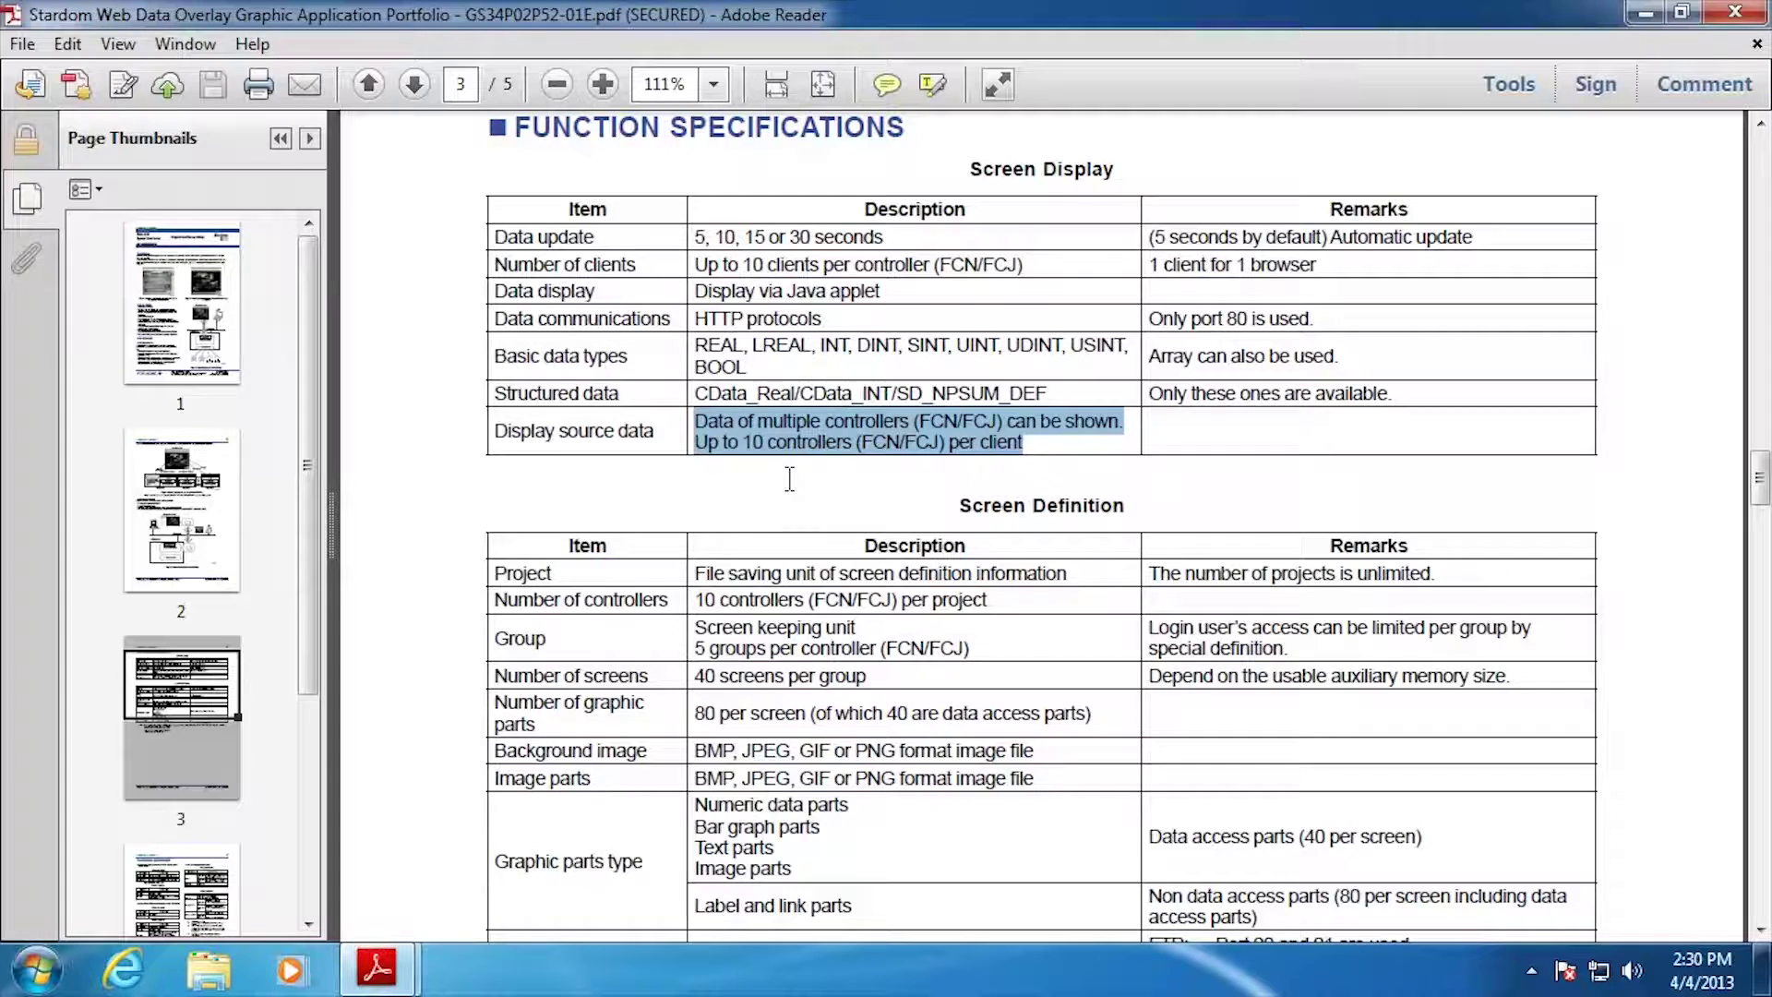
pyautogui.moveTo(1760, 472); pyautogui.dragTo(1709, 498)
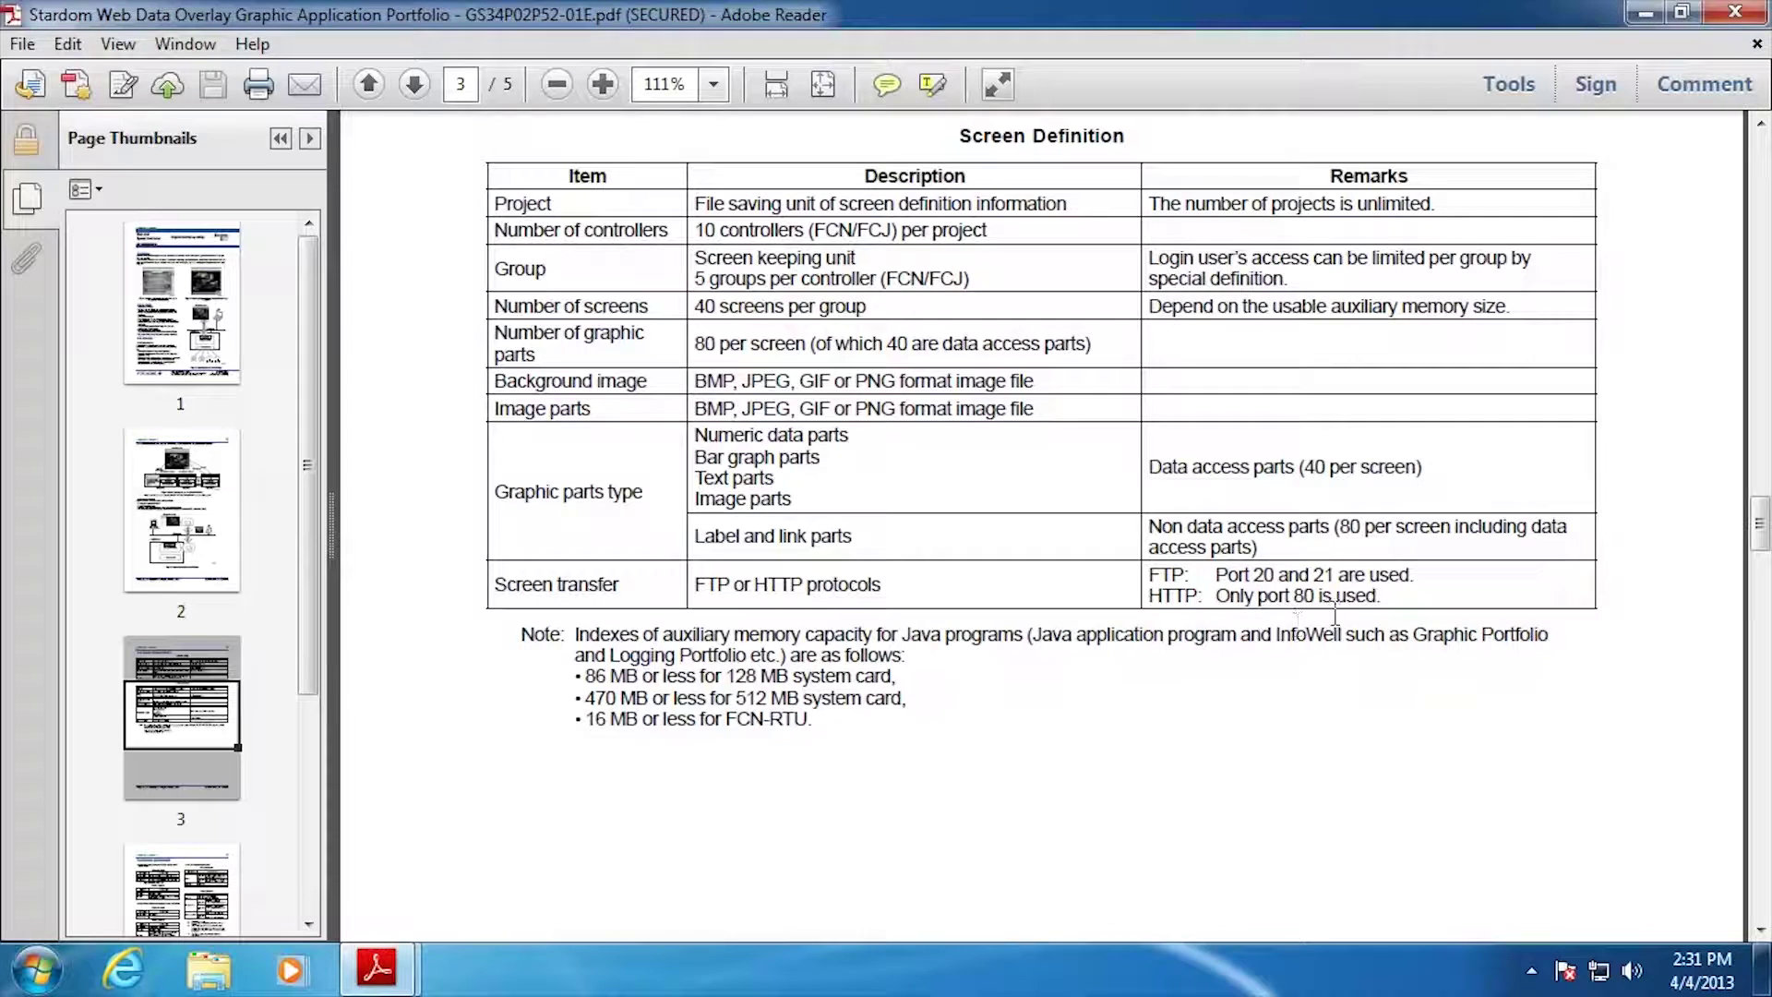
pyautogui.moveTo(1386, 597); pyautogui.dragTo(1145, 573)
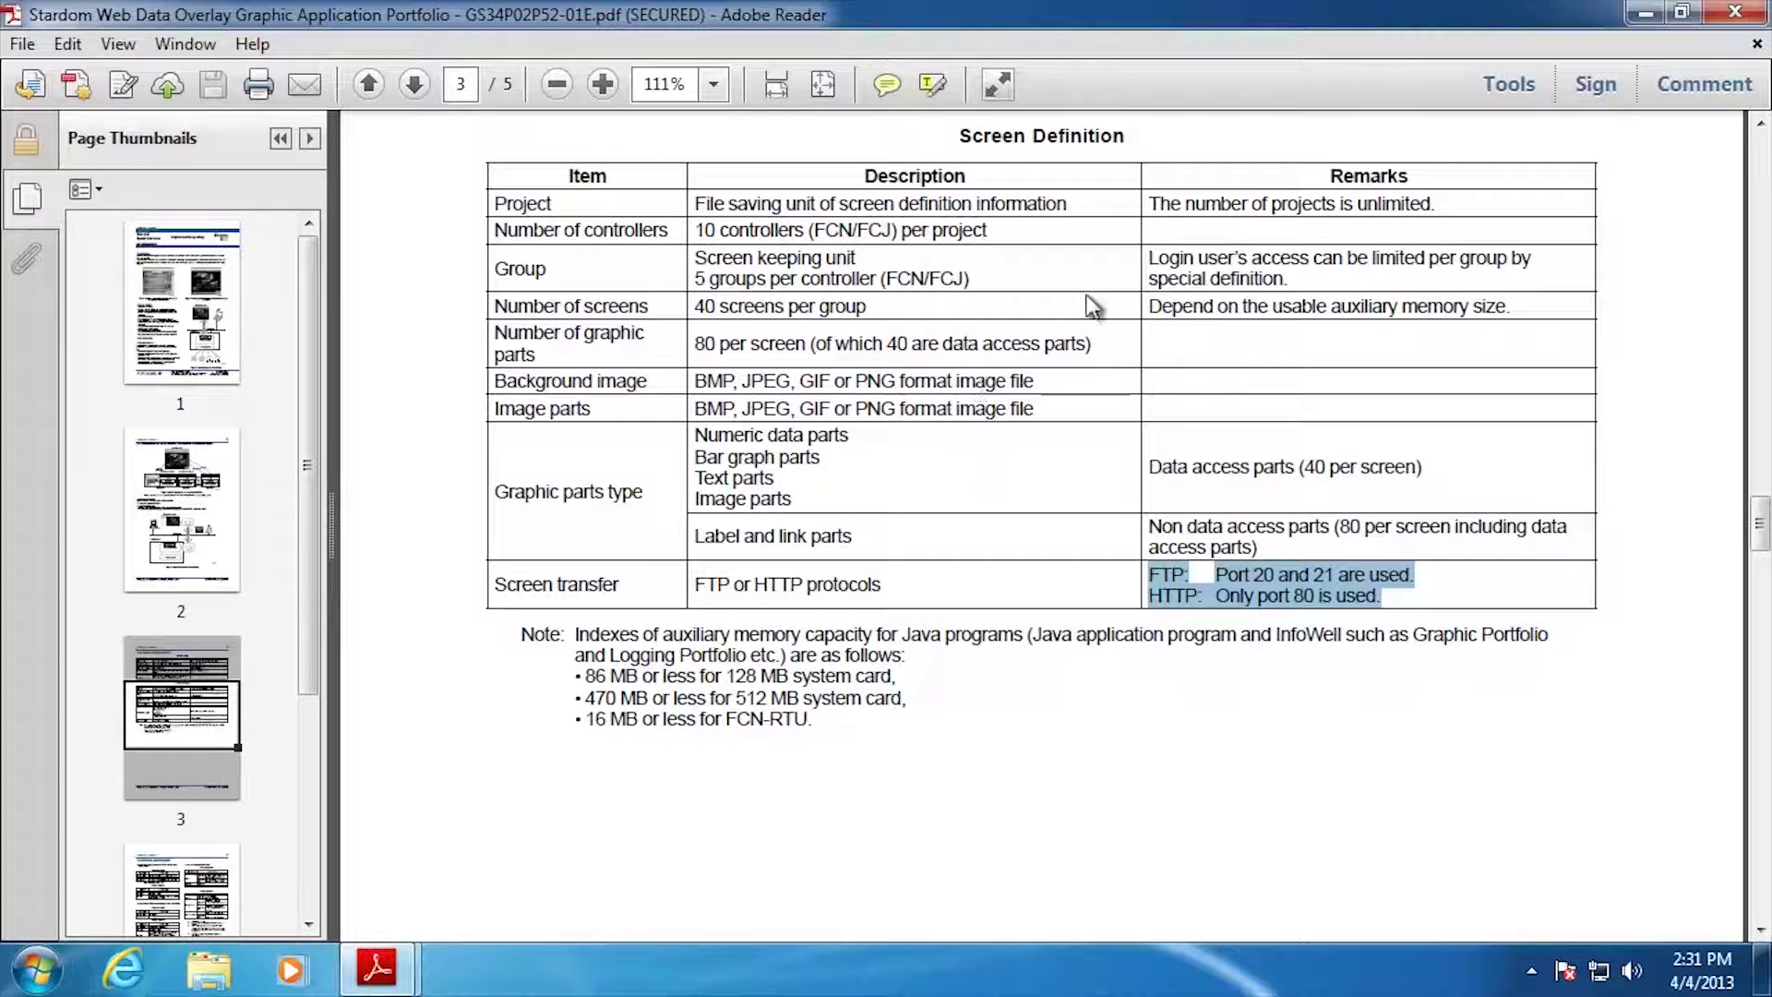
pyautogui.click(1642, 20)
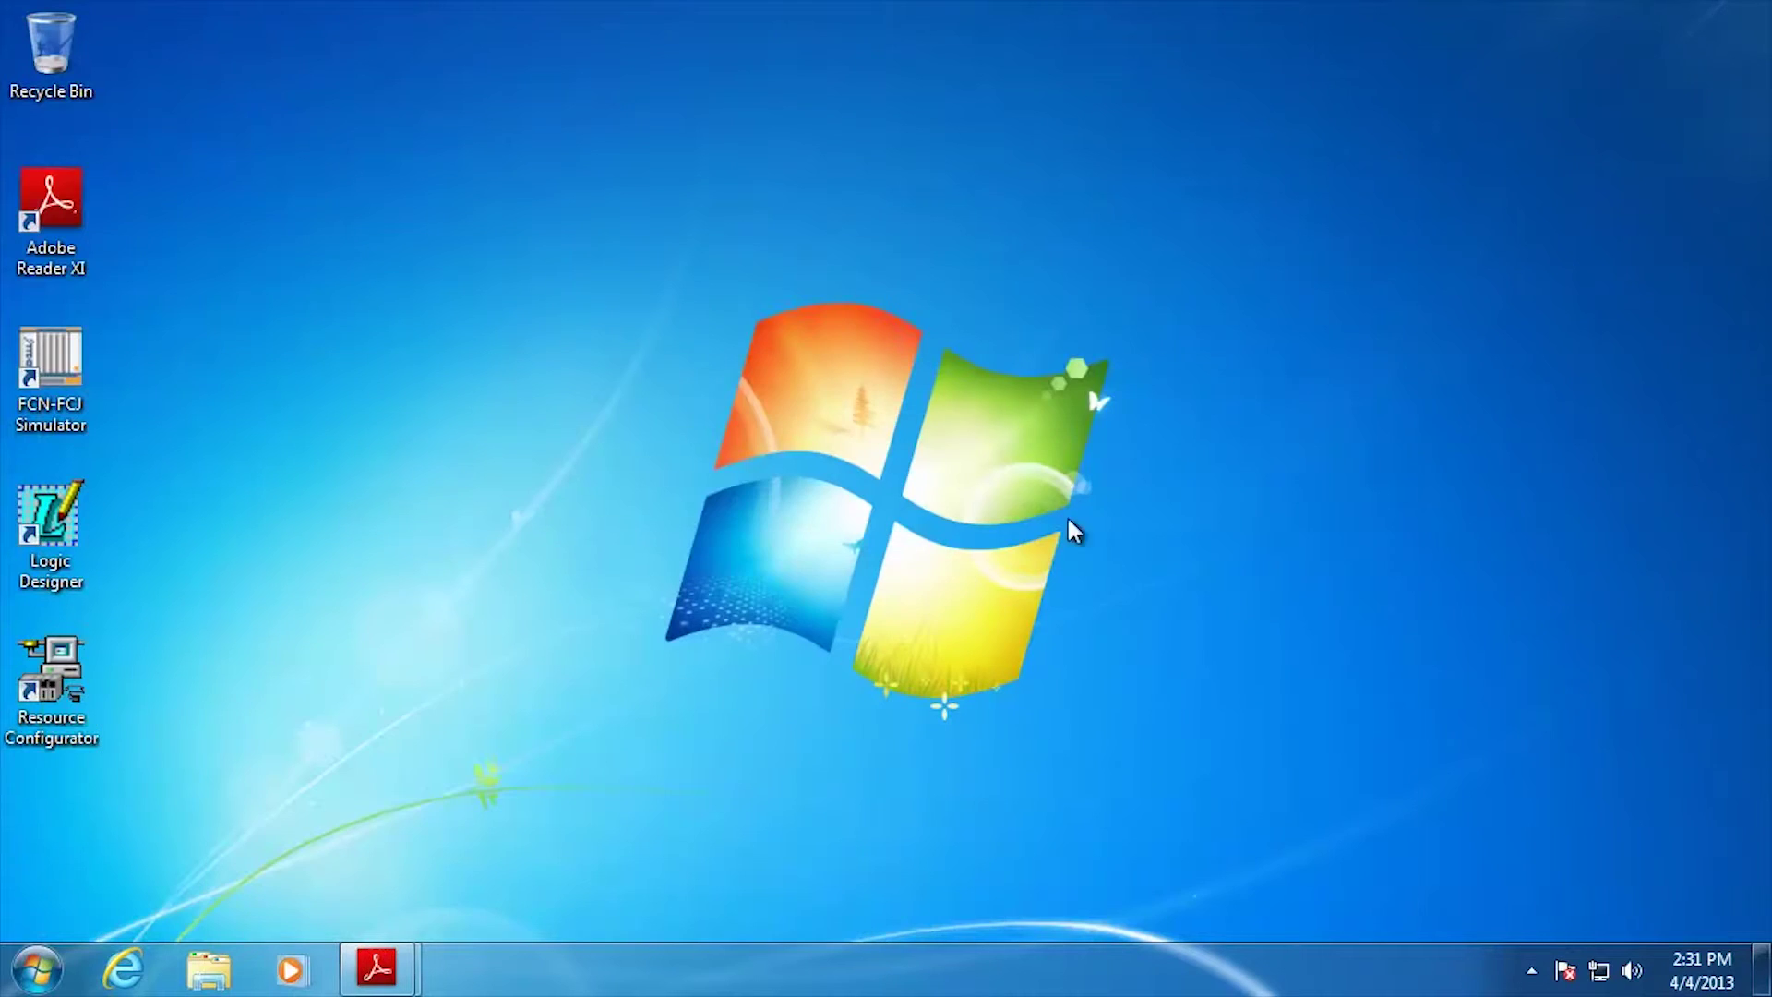
# Bring up the InfoWell Graphic Portfolio manual at its cover and highlight IM 34P02P52-01E
pyautogui.moveTo(382, 976)
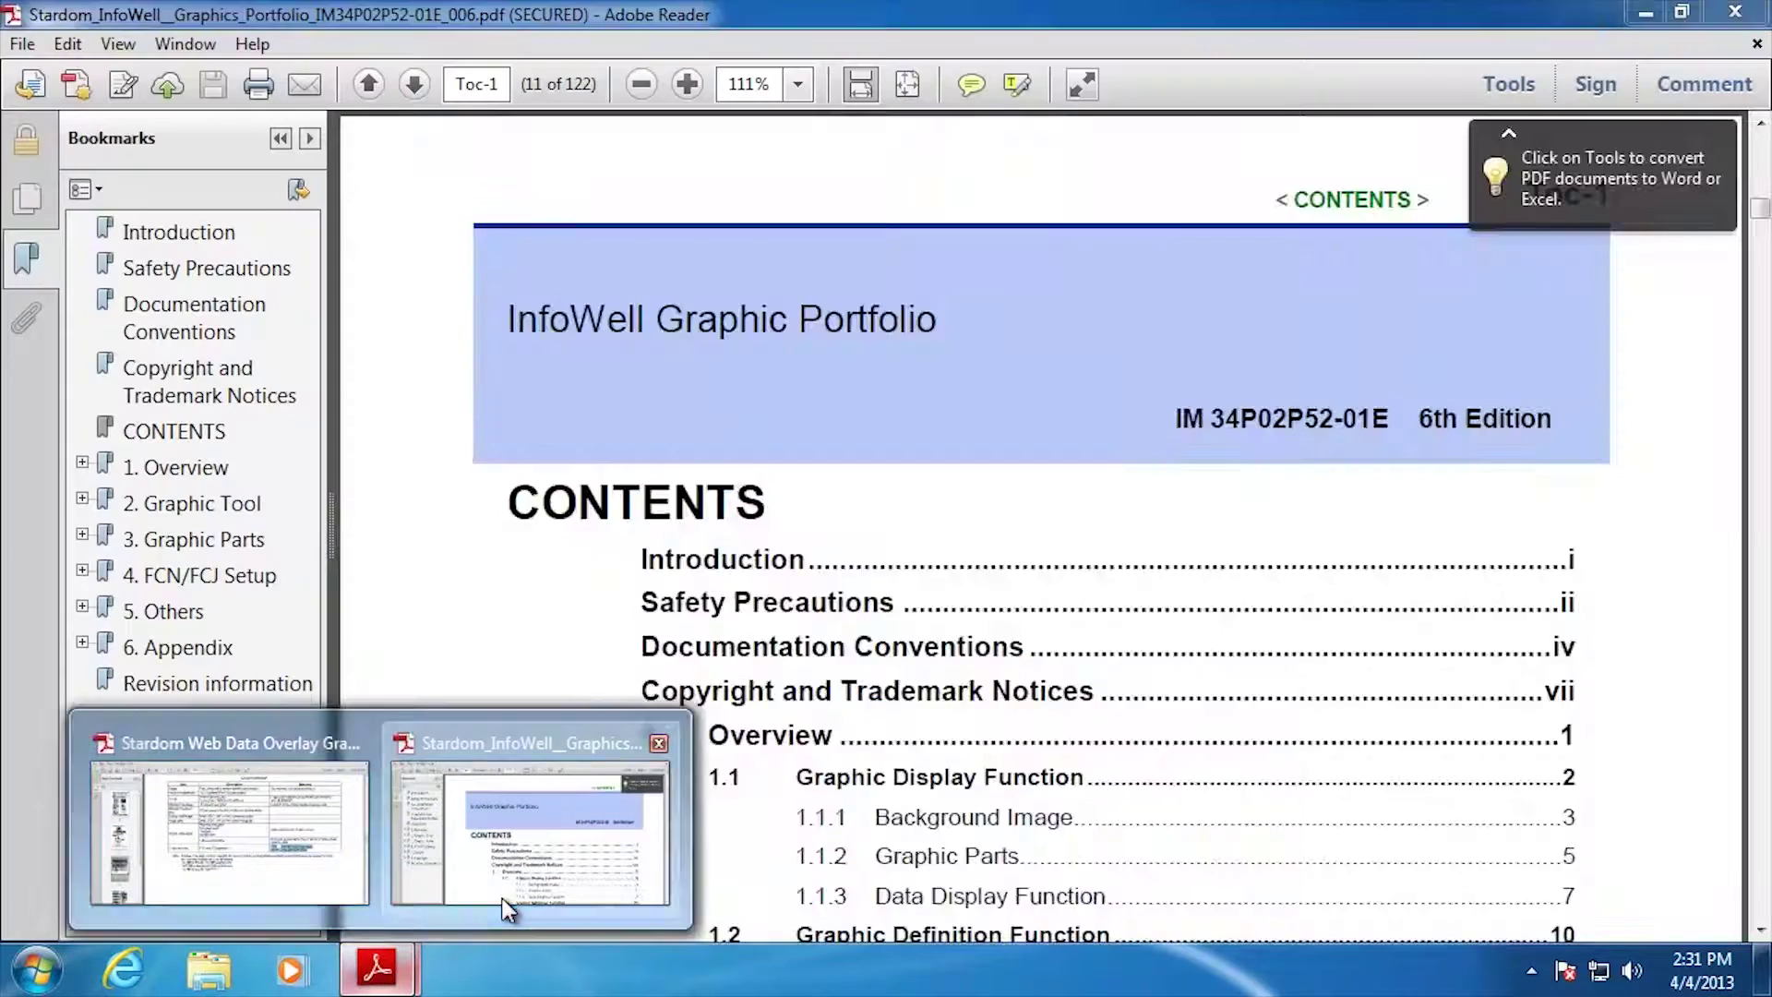
pyautogui.click(502, 905)
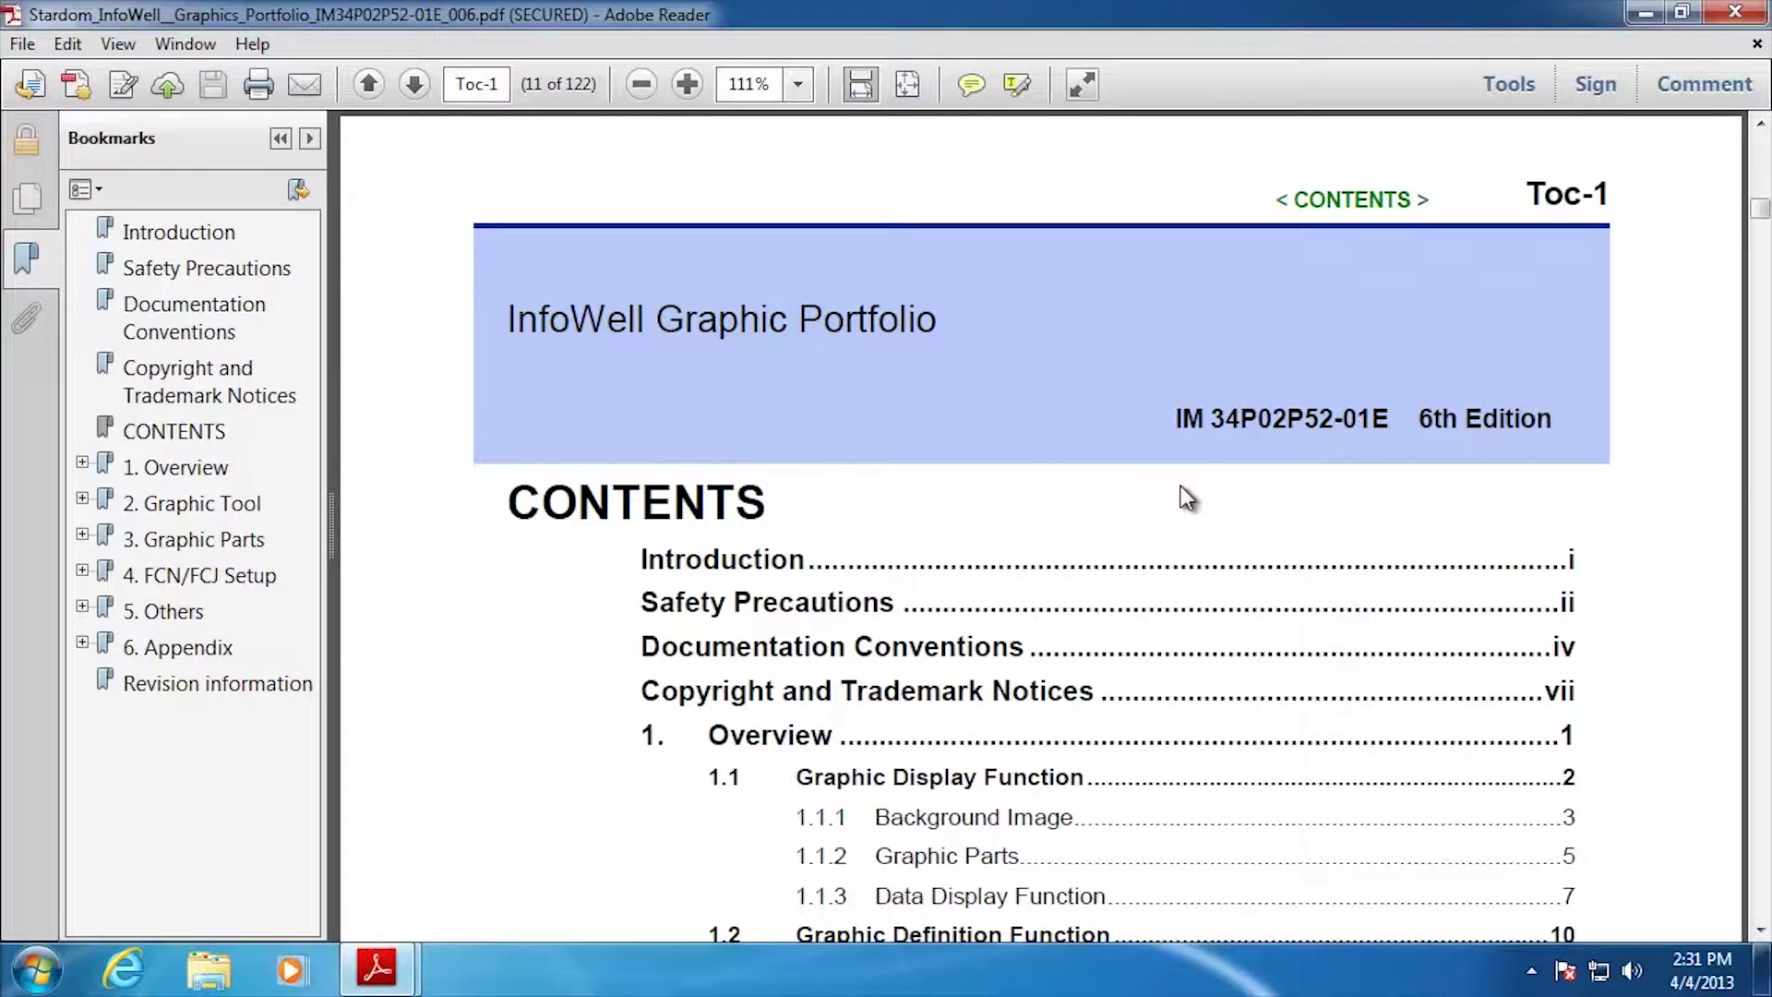
pyautogui.moveTo(1763, 210); pyautogui.dragTo(1763, 127)
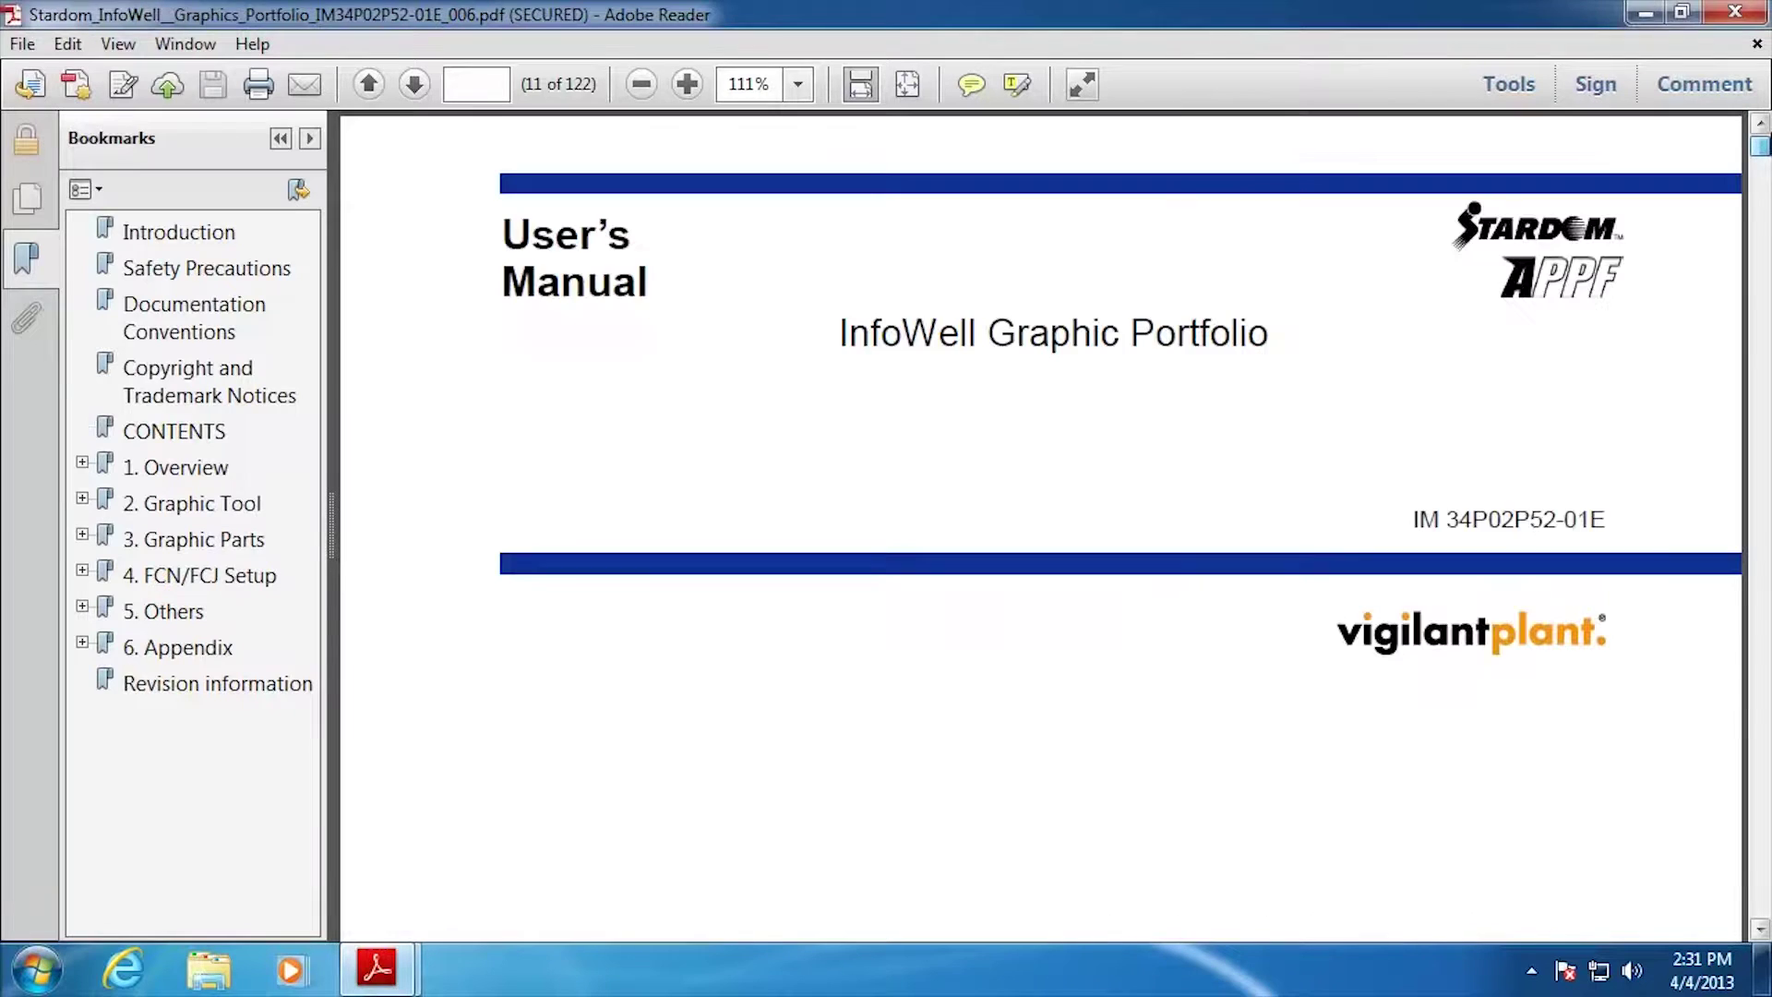
pyautogui.moveTo(1412, 519); pyautogui.dragTo(1606, 518)
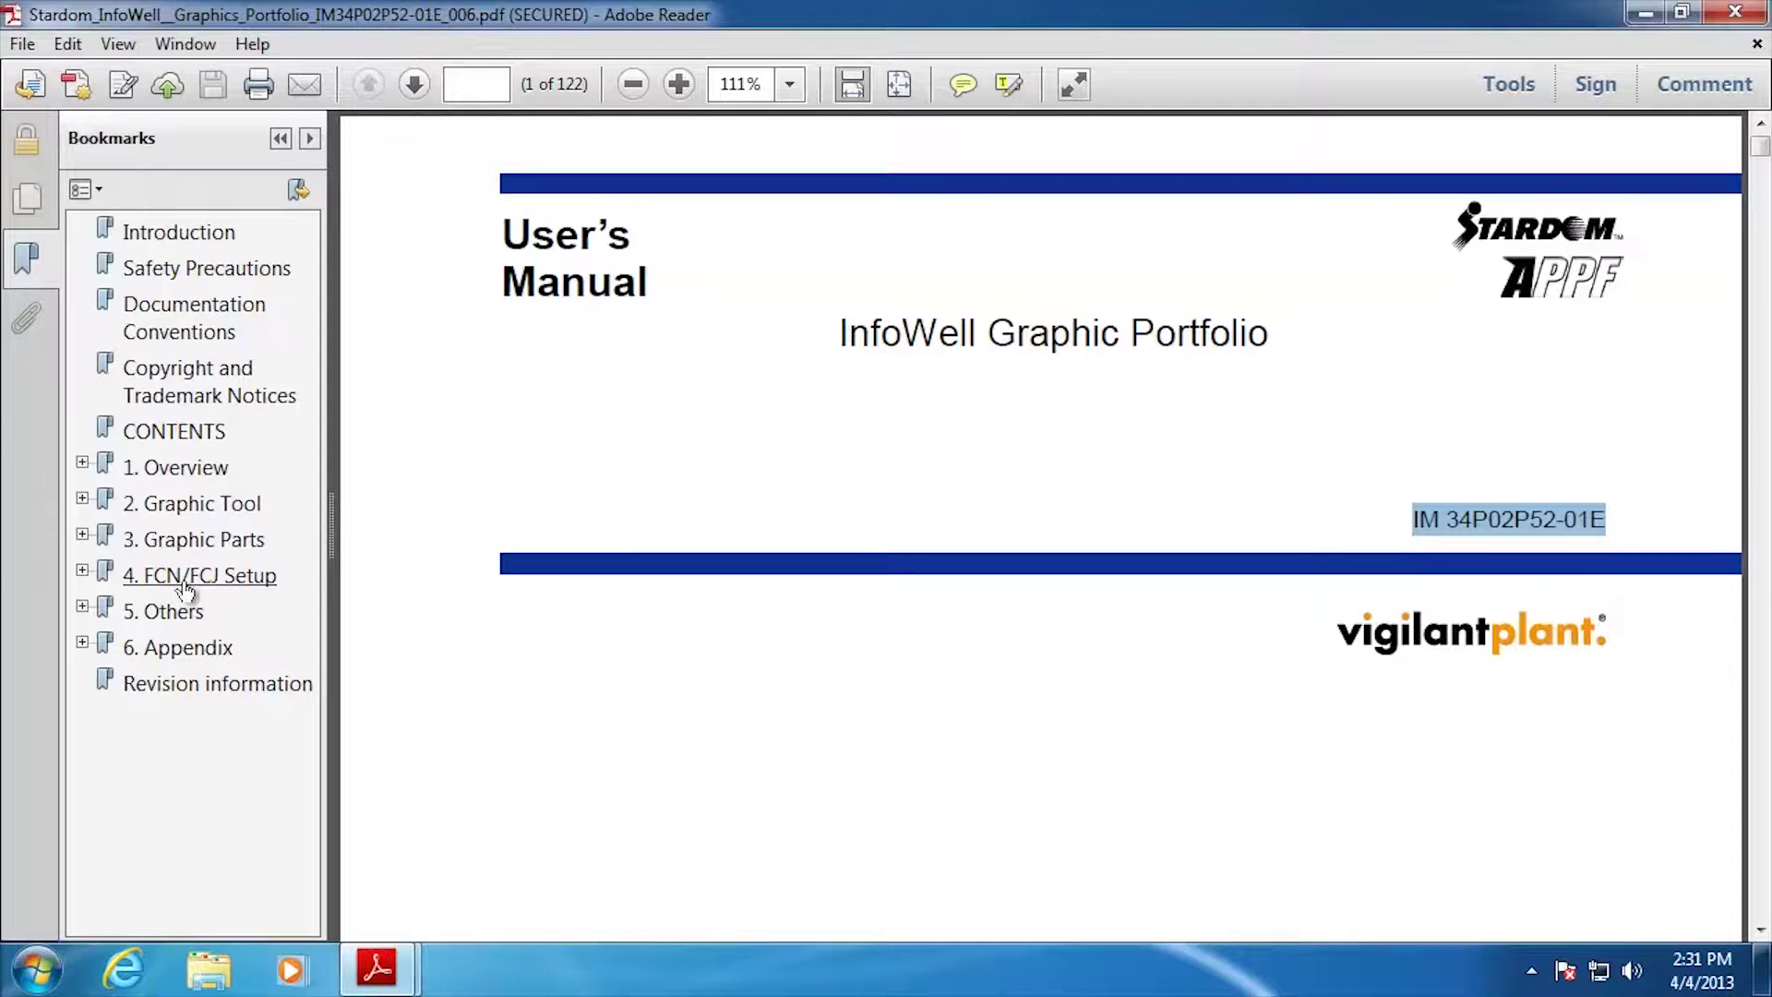
# Minimize the manual and launch Resource Configurator from the desktop, maximized
pyautogui.click(1646, 13)
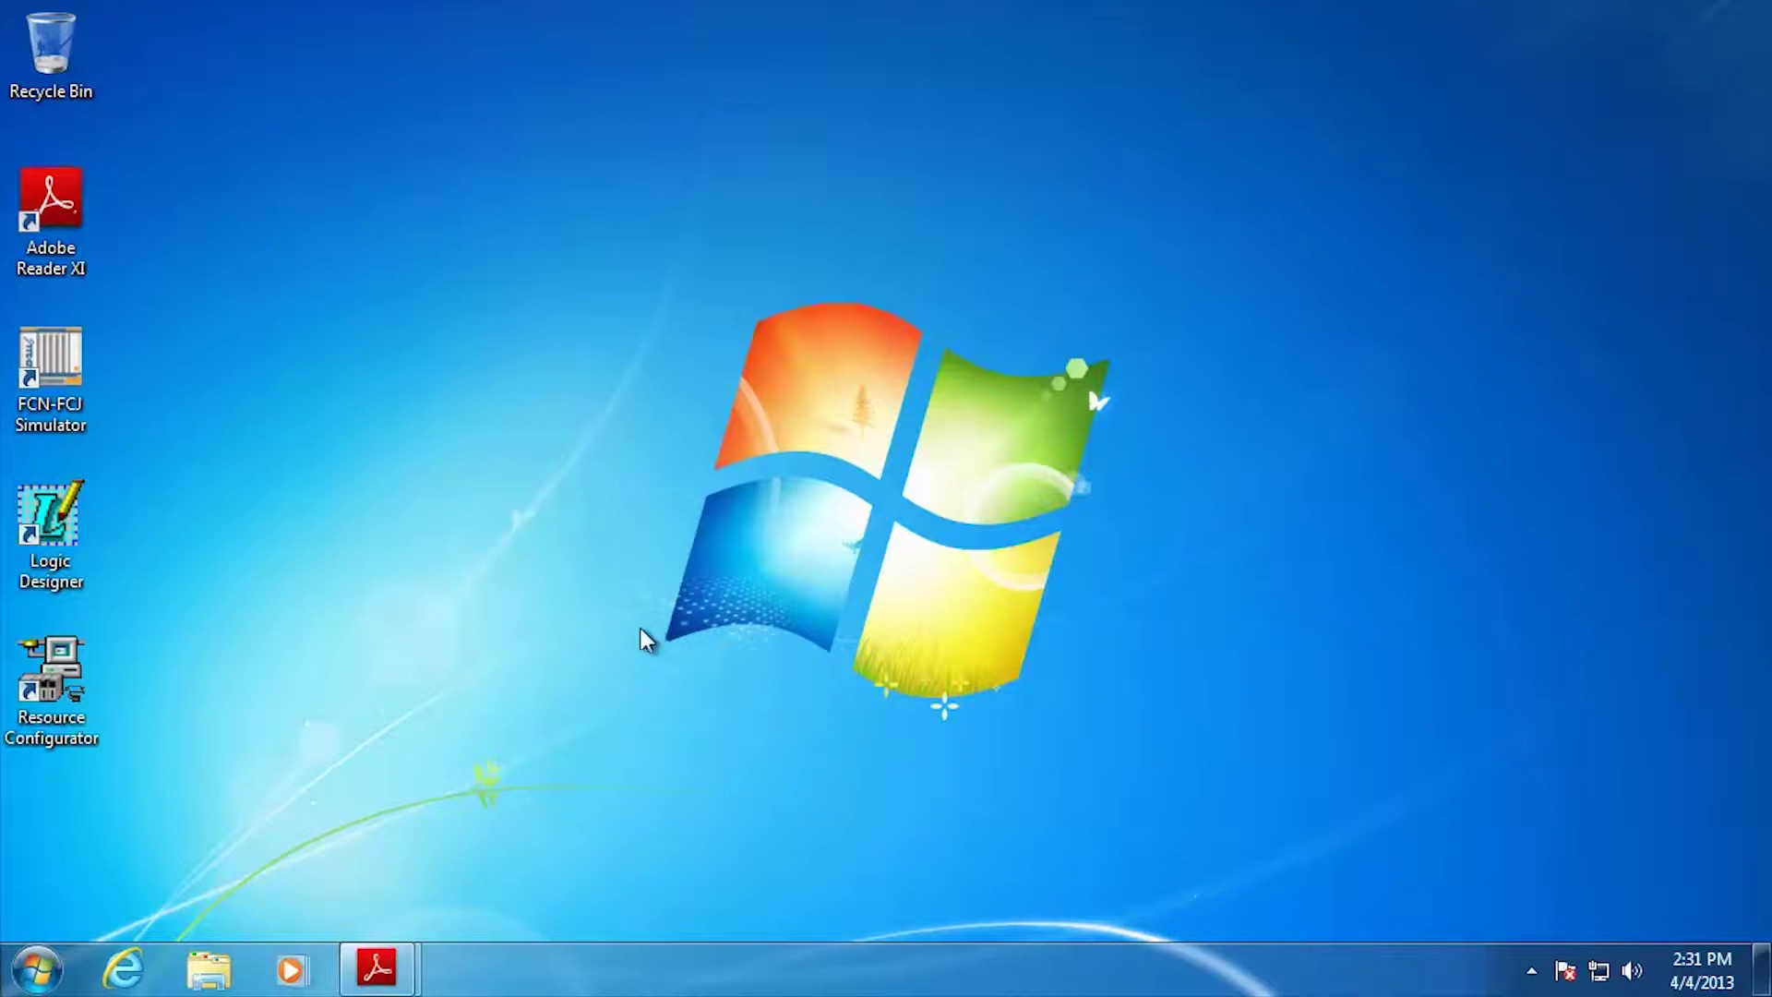
pyautogui.doubleClick(57, 687)
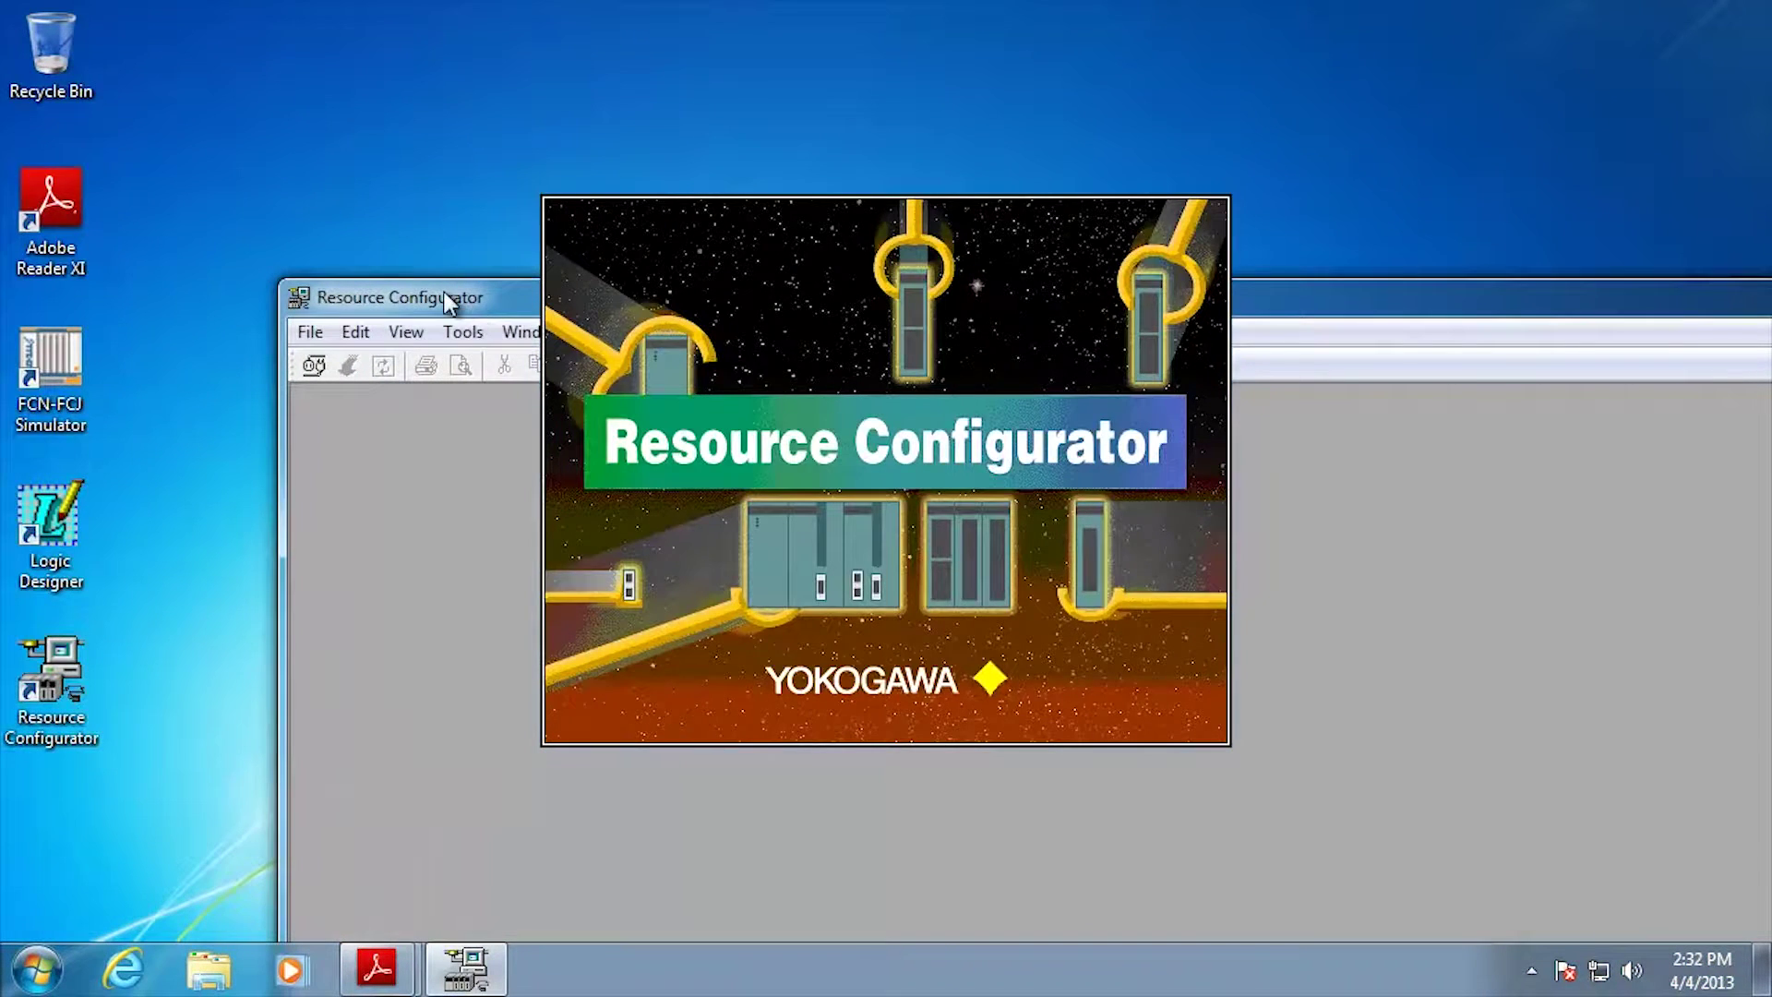
pyautogui.doubleClick(443, 293)
# Connect via File > Connection to controller 192.168.1.150, upload its configuration, then close Resource Configurator
pyautogui.click(27, 44)
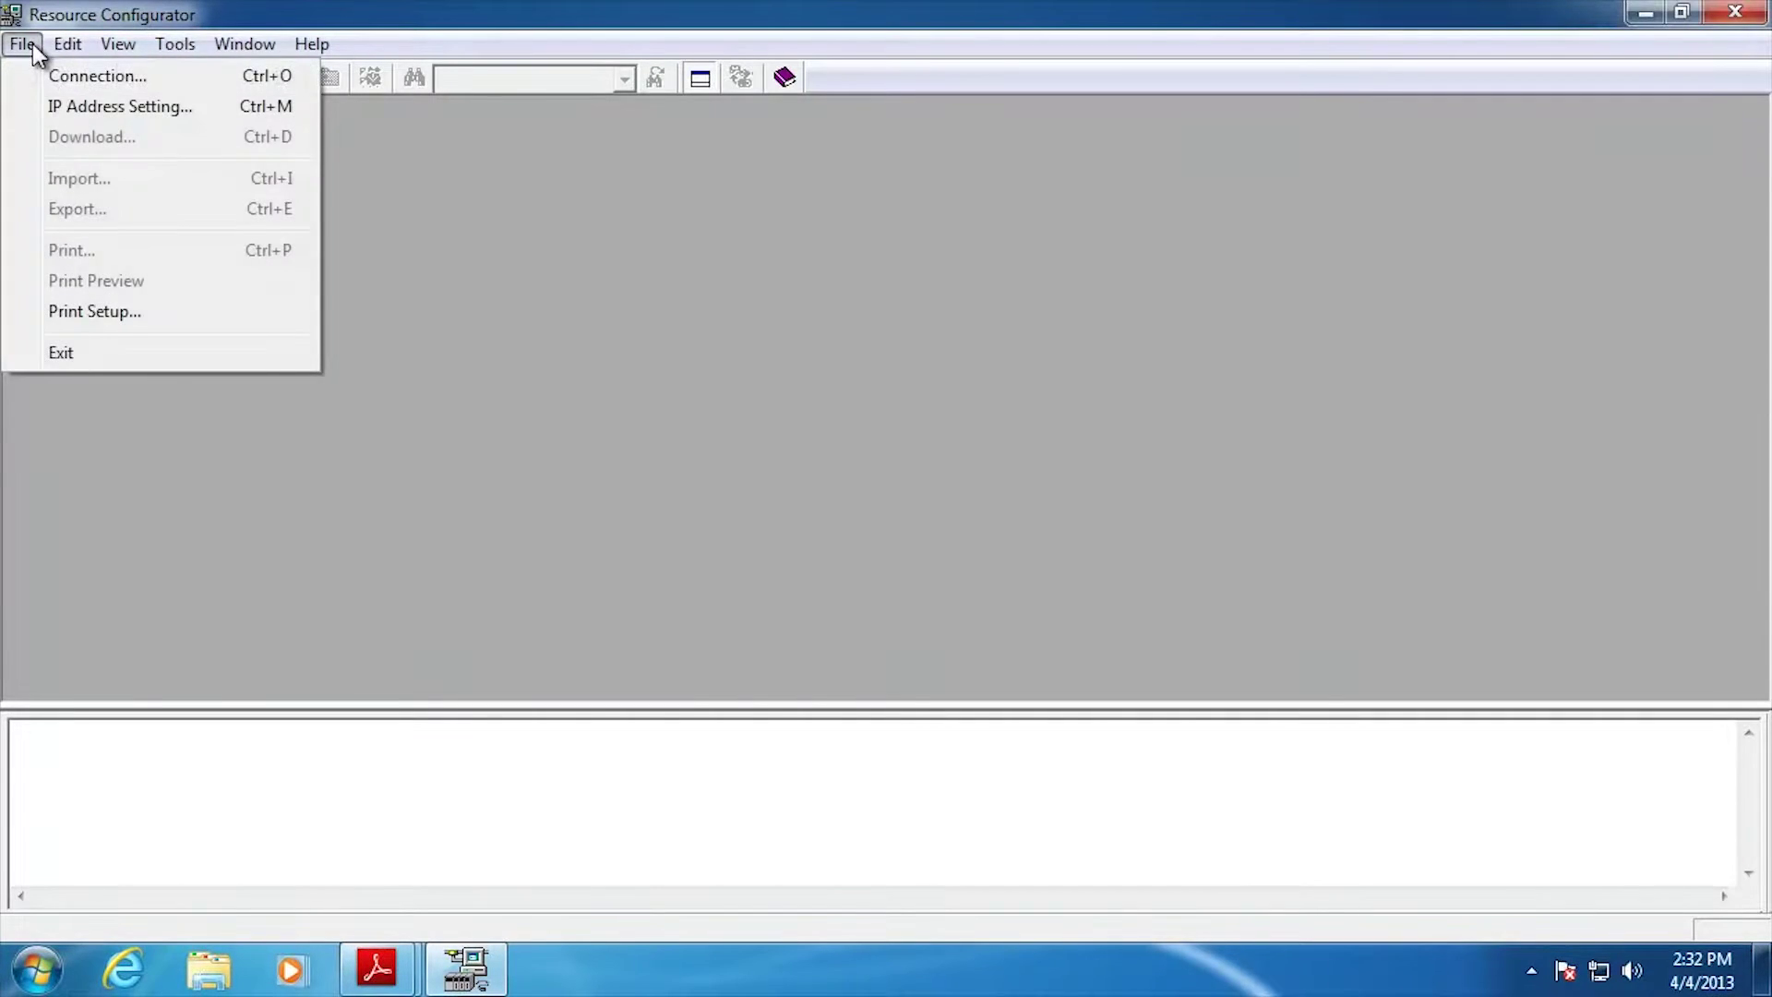
pyautogui.click(41, 76)
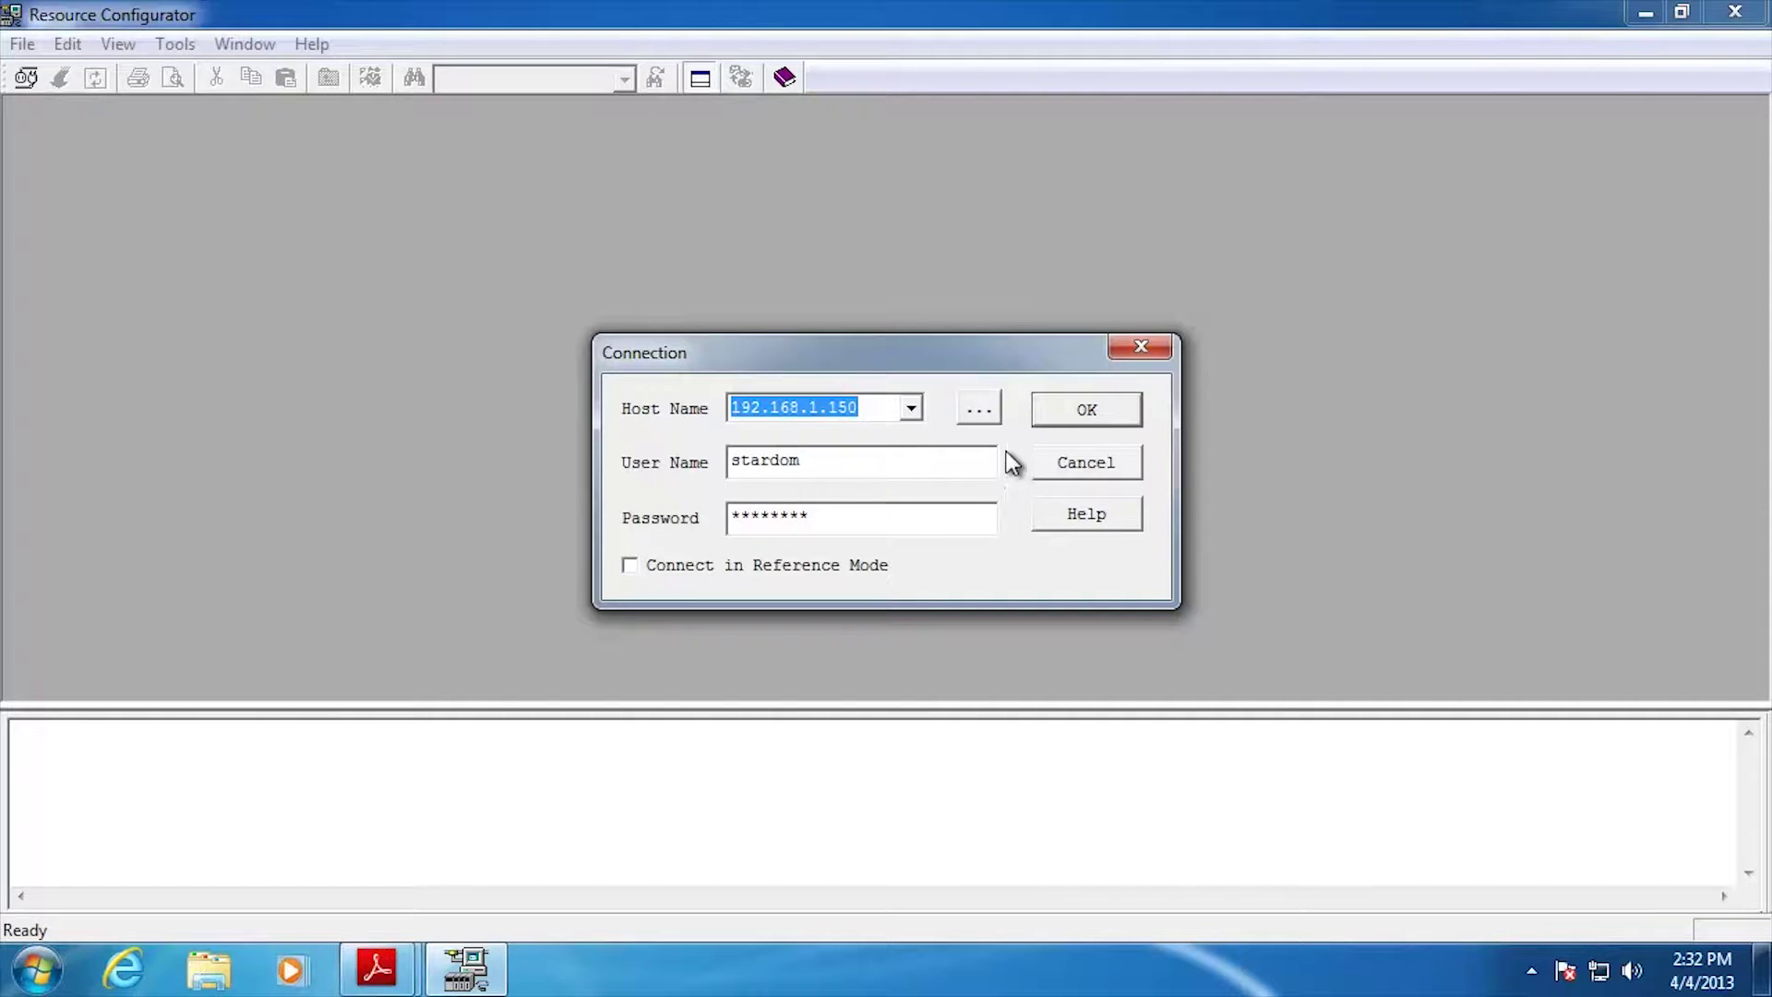
pyautogui.click(1067, 412)
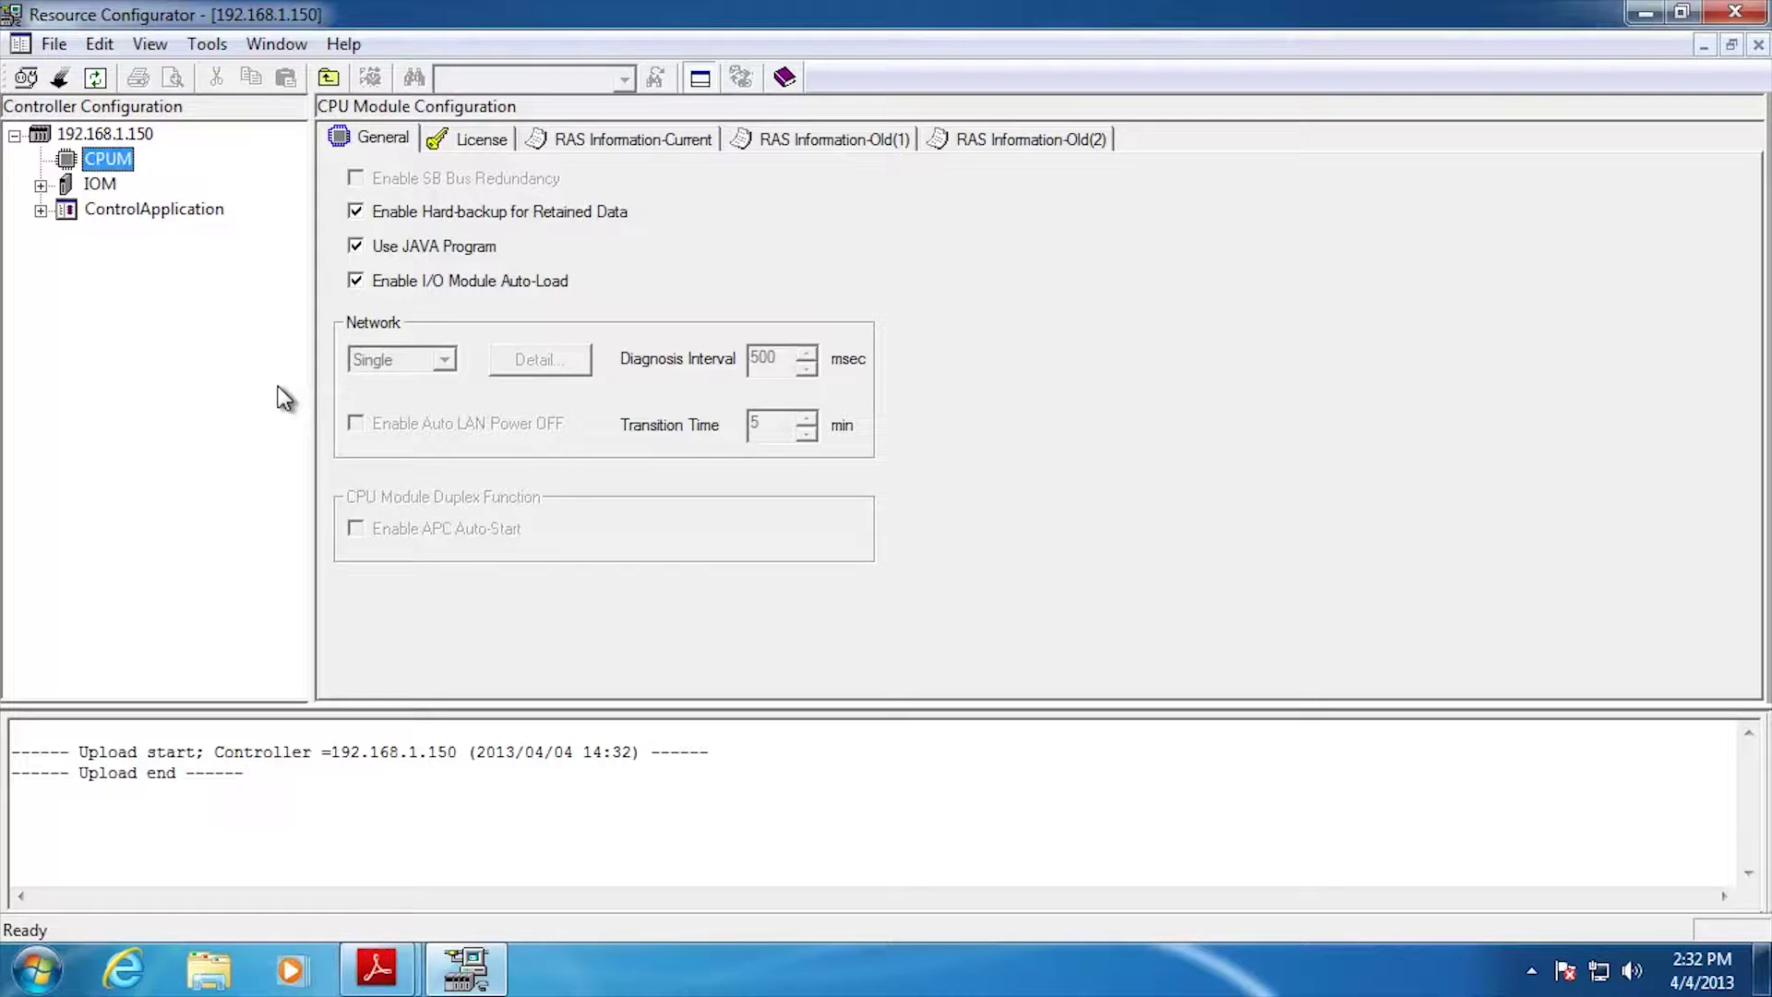
pyautogui.click(1738, 15)
# Launch Graphic Tool from Start > All Programs > YOKOGAWA InfoWell > Graphic Portfolio, and open Explorer
pyautogui.click(41, 971)
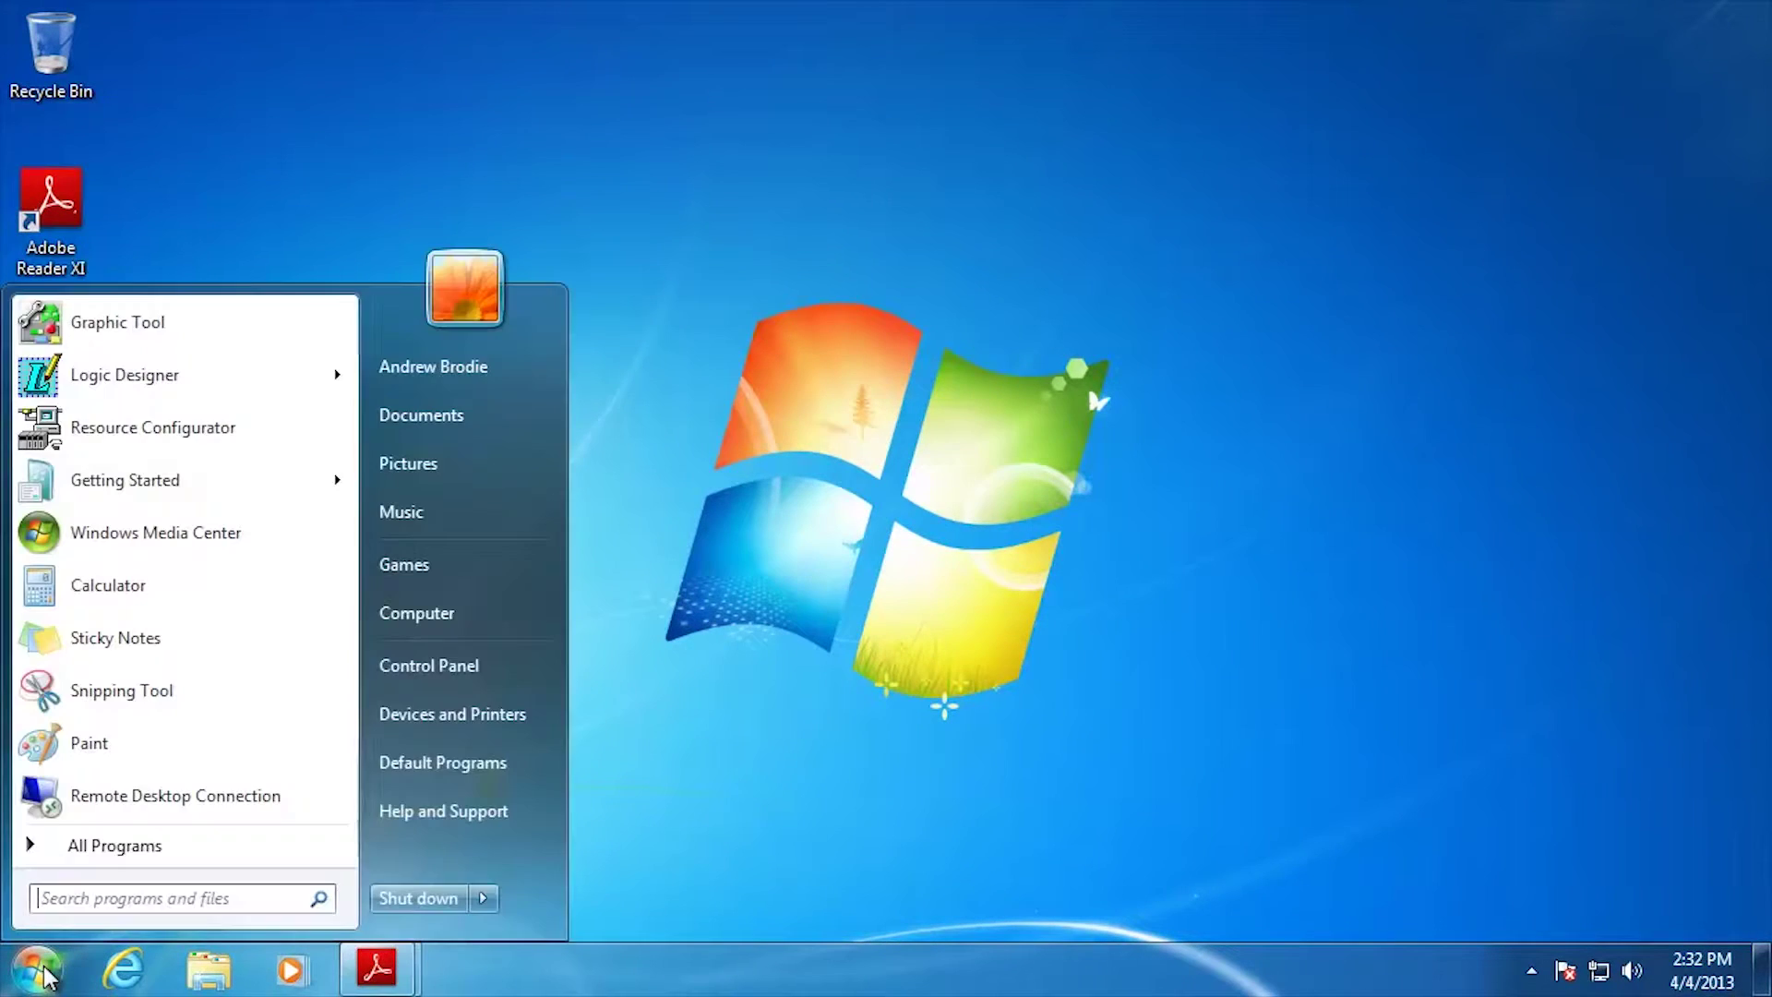
pyautogui.click(92, 849)
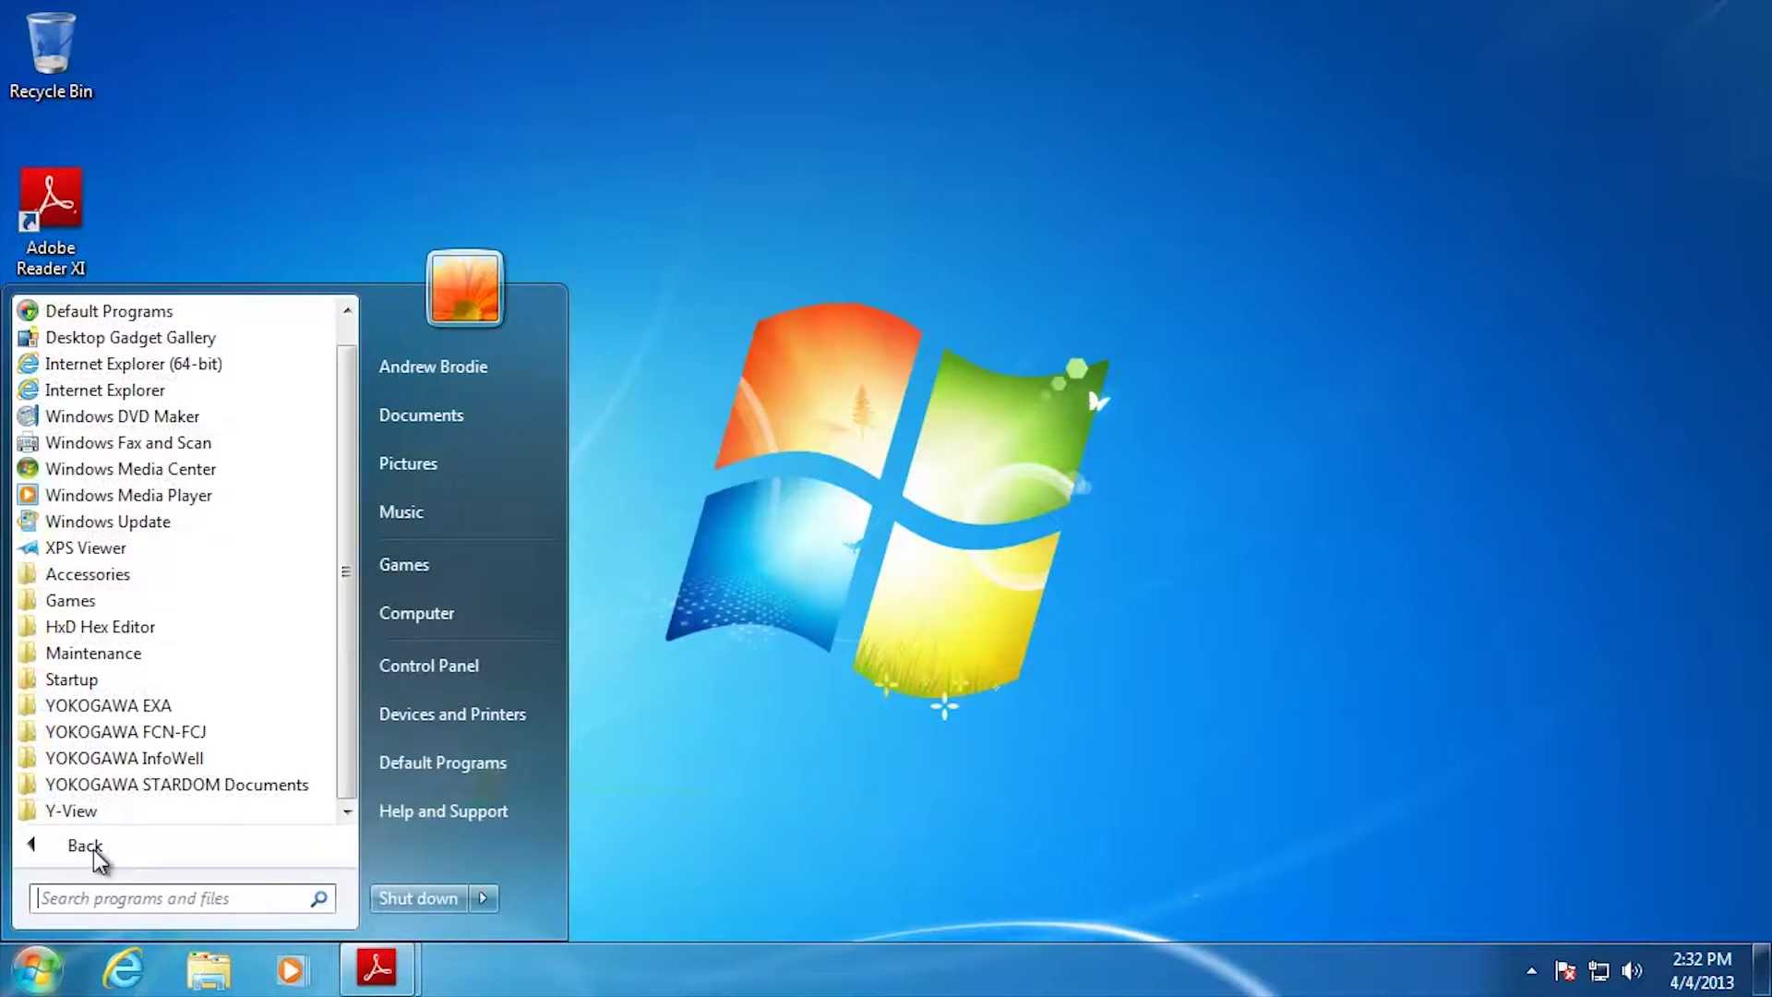
pyautogui.click(185, 758)
pyautogui.click(177, 783)
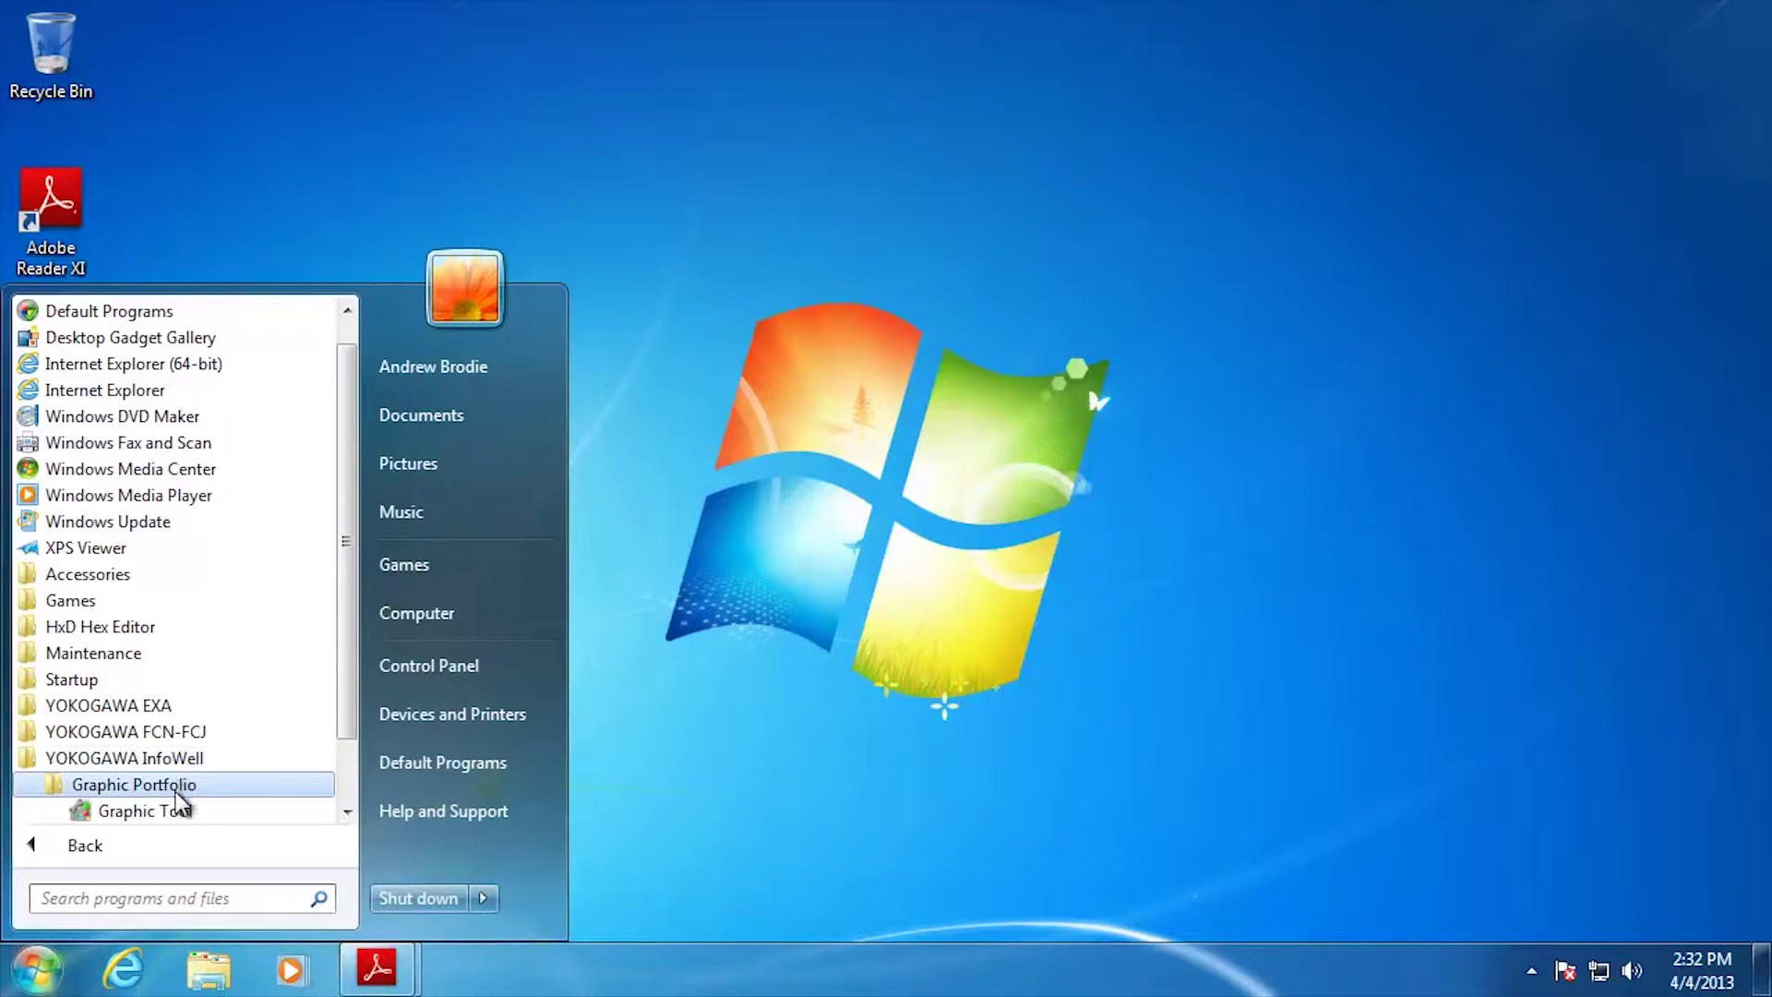
pyautogui.click(176, 810)
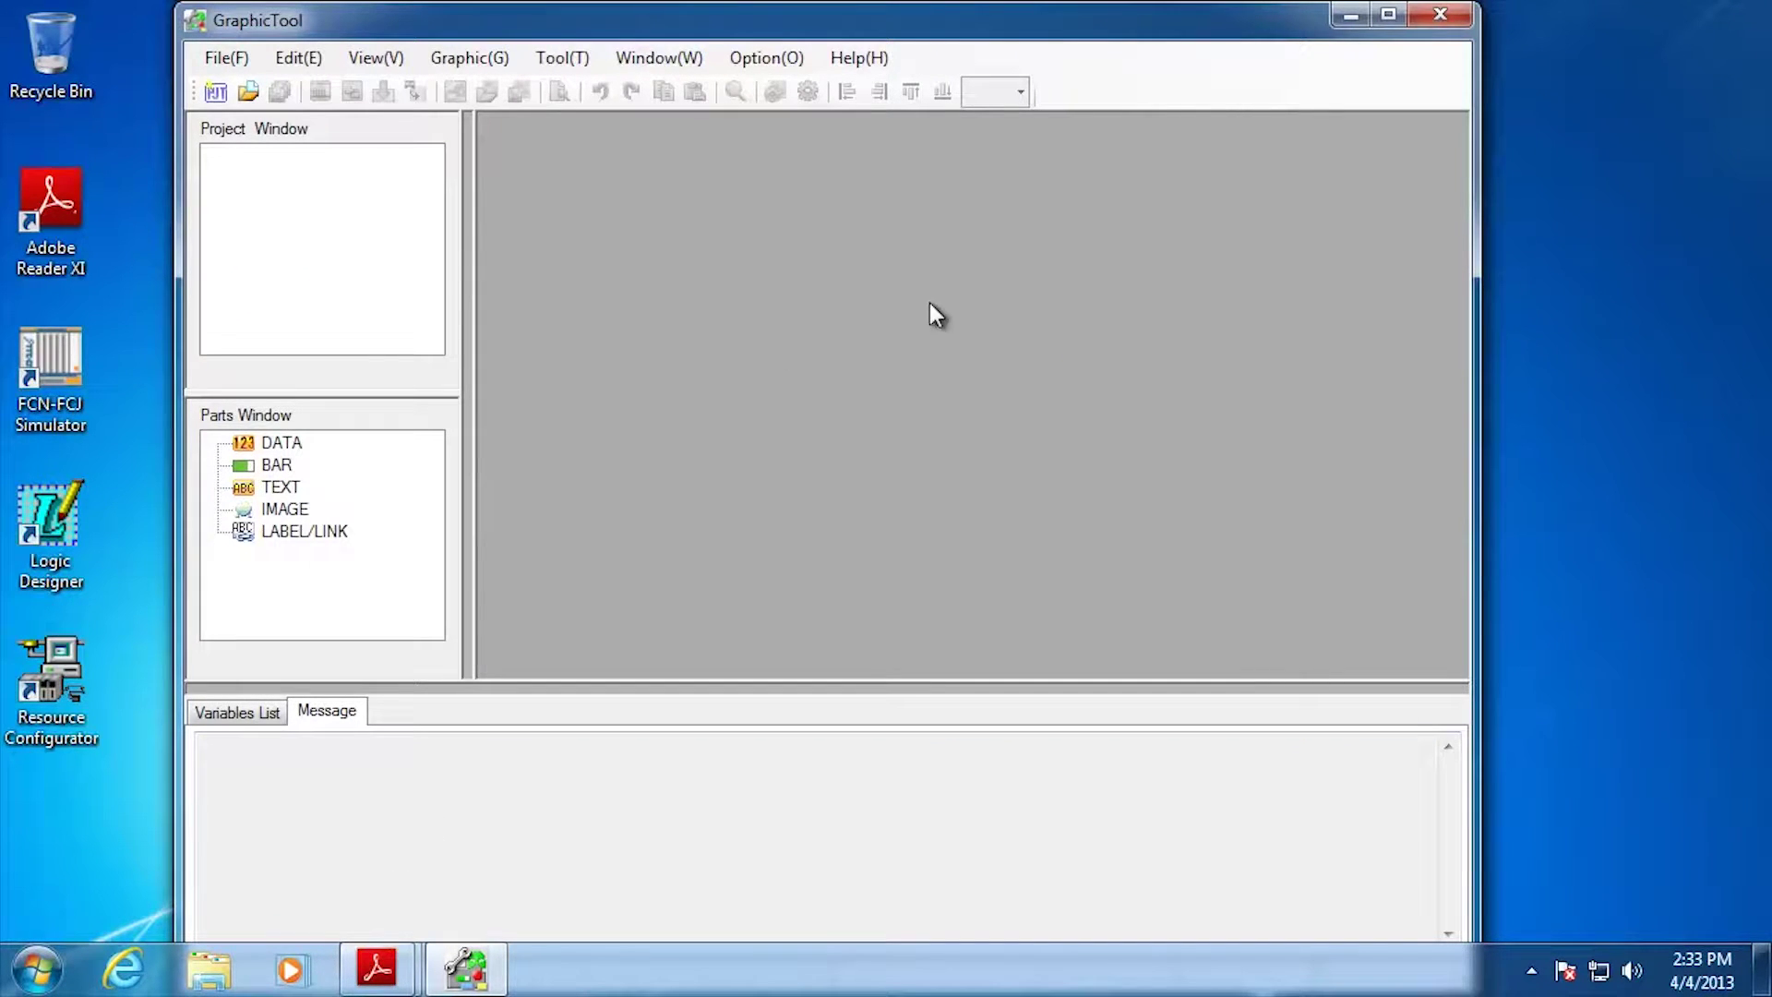
pyautogui.click(228, 981)
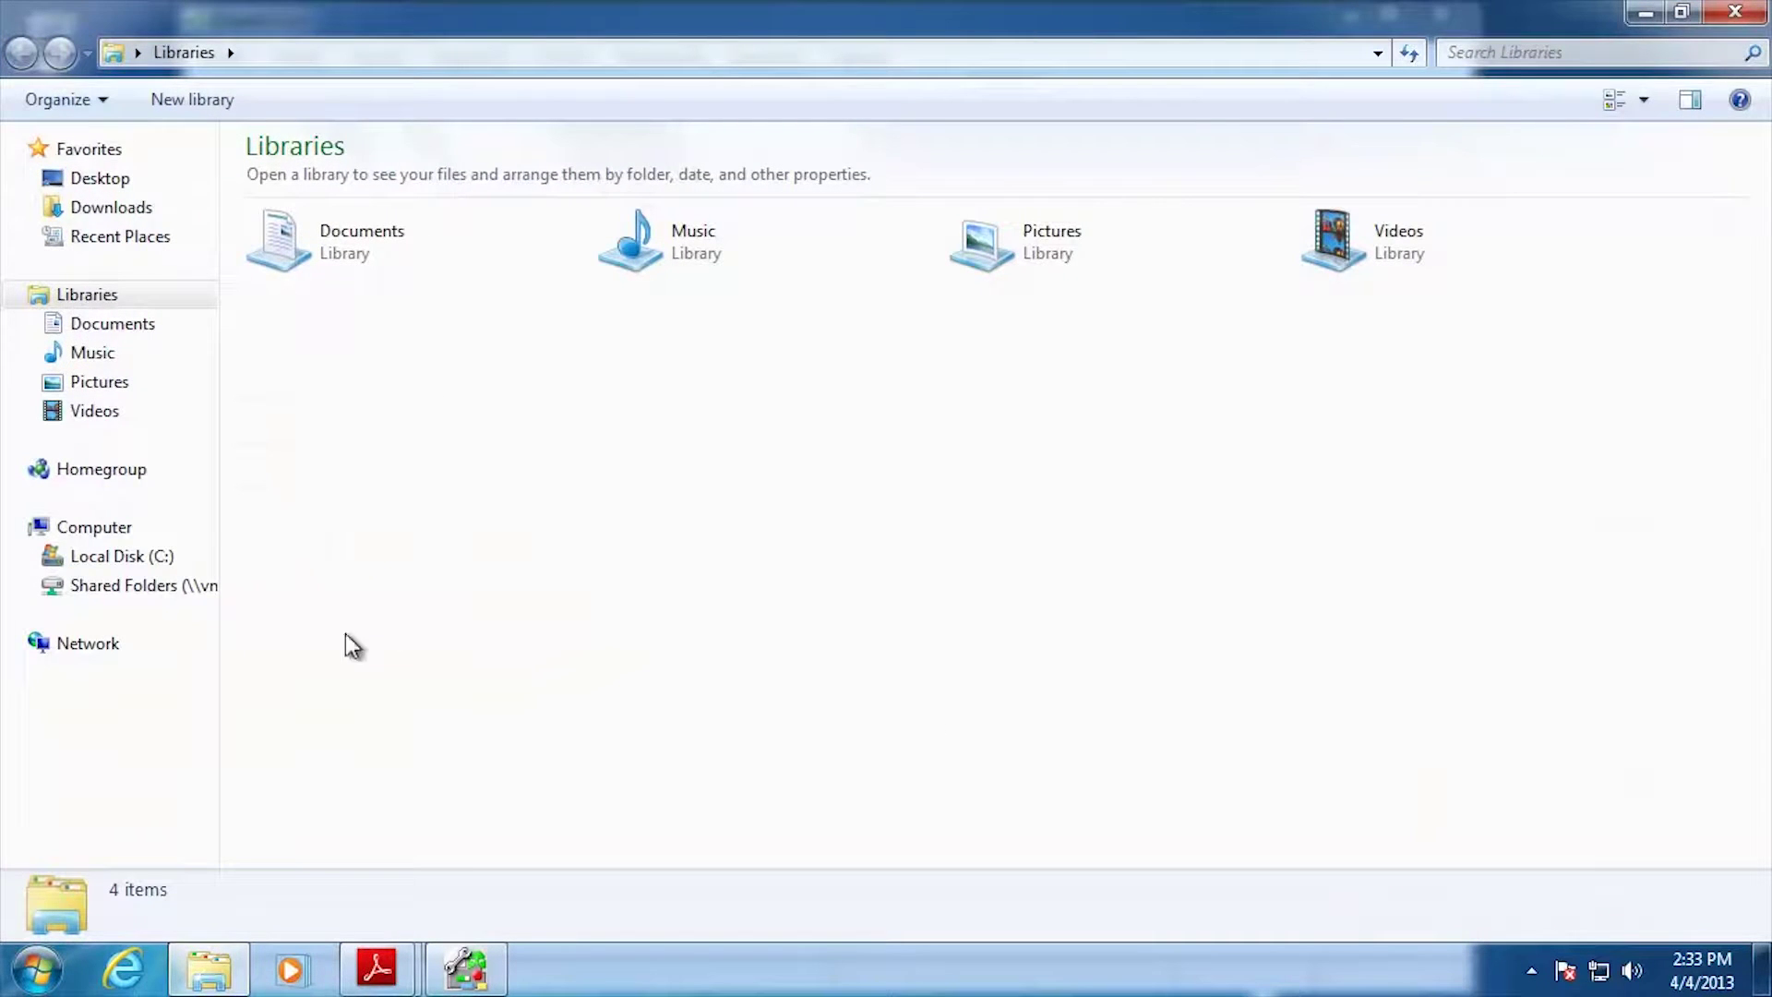
# Browse to C:\YOKOGAWA\InfoWell\Setup to view its contents, then close Explorer
pyautogui.click(120, 555)
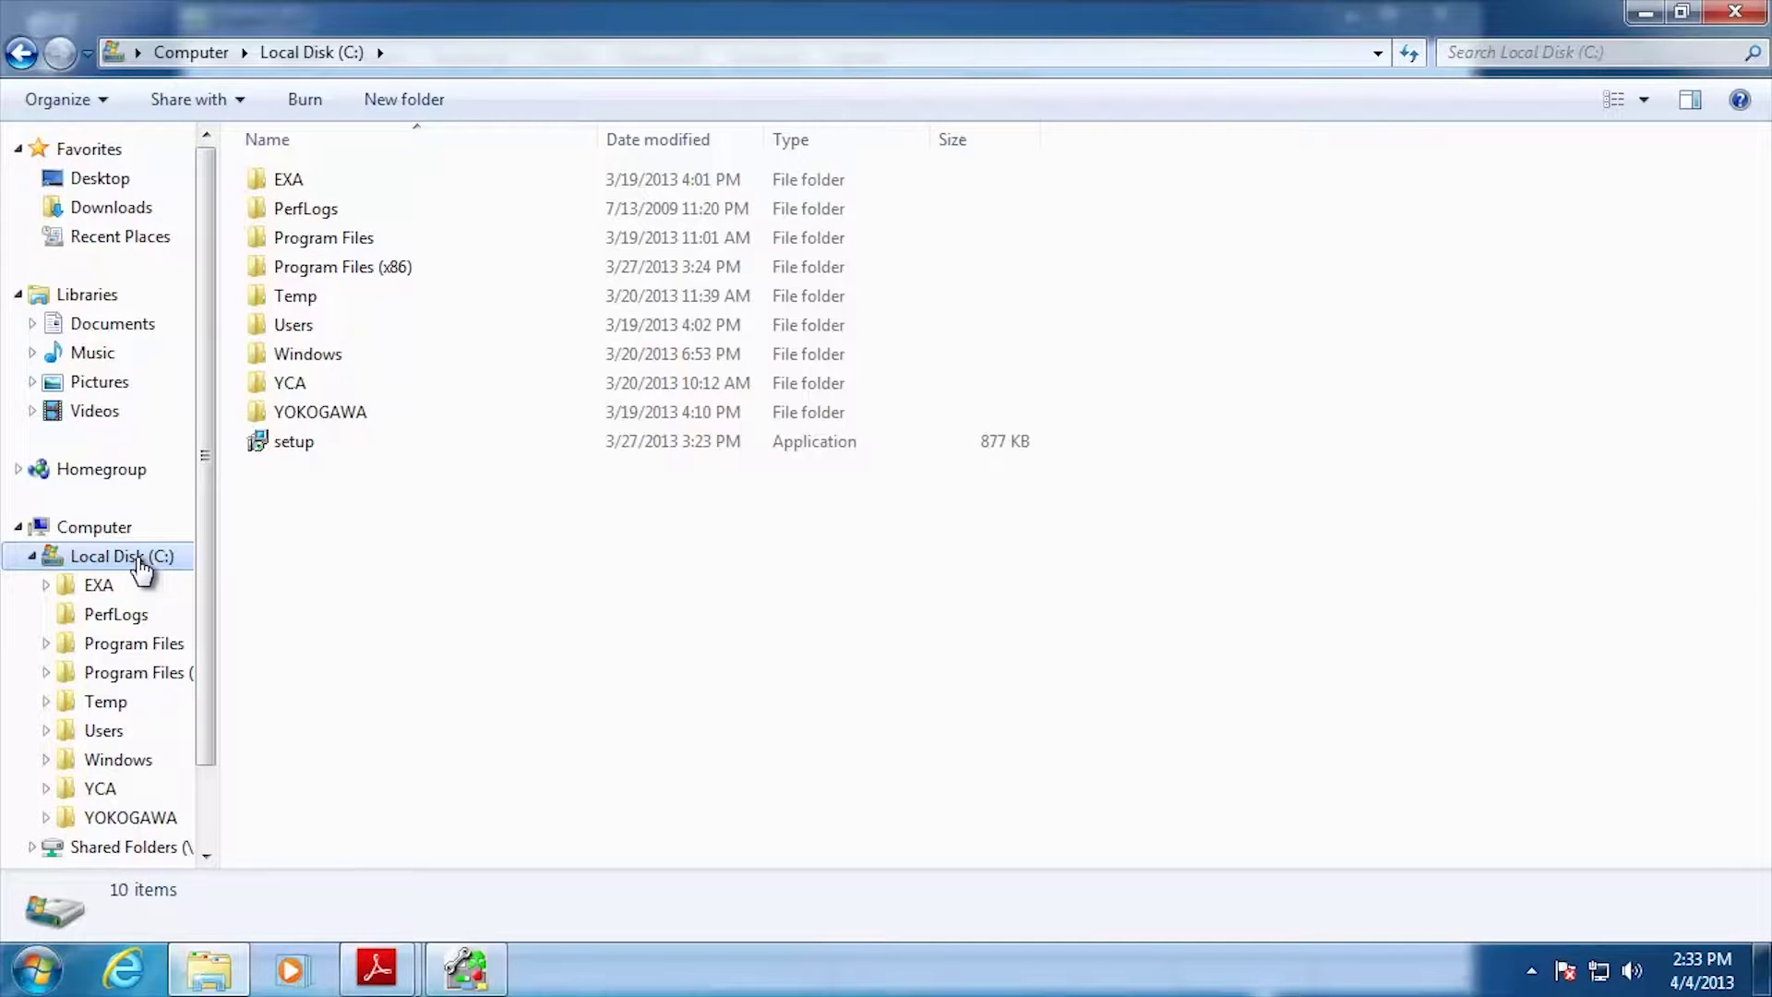
pyautogui.doubleClick(346, 417)
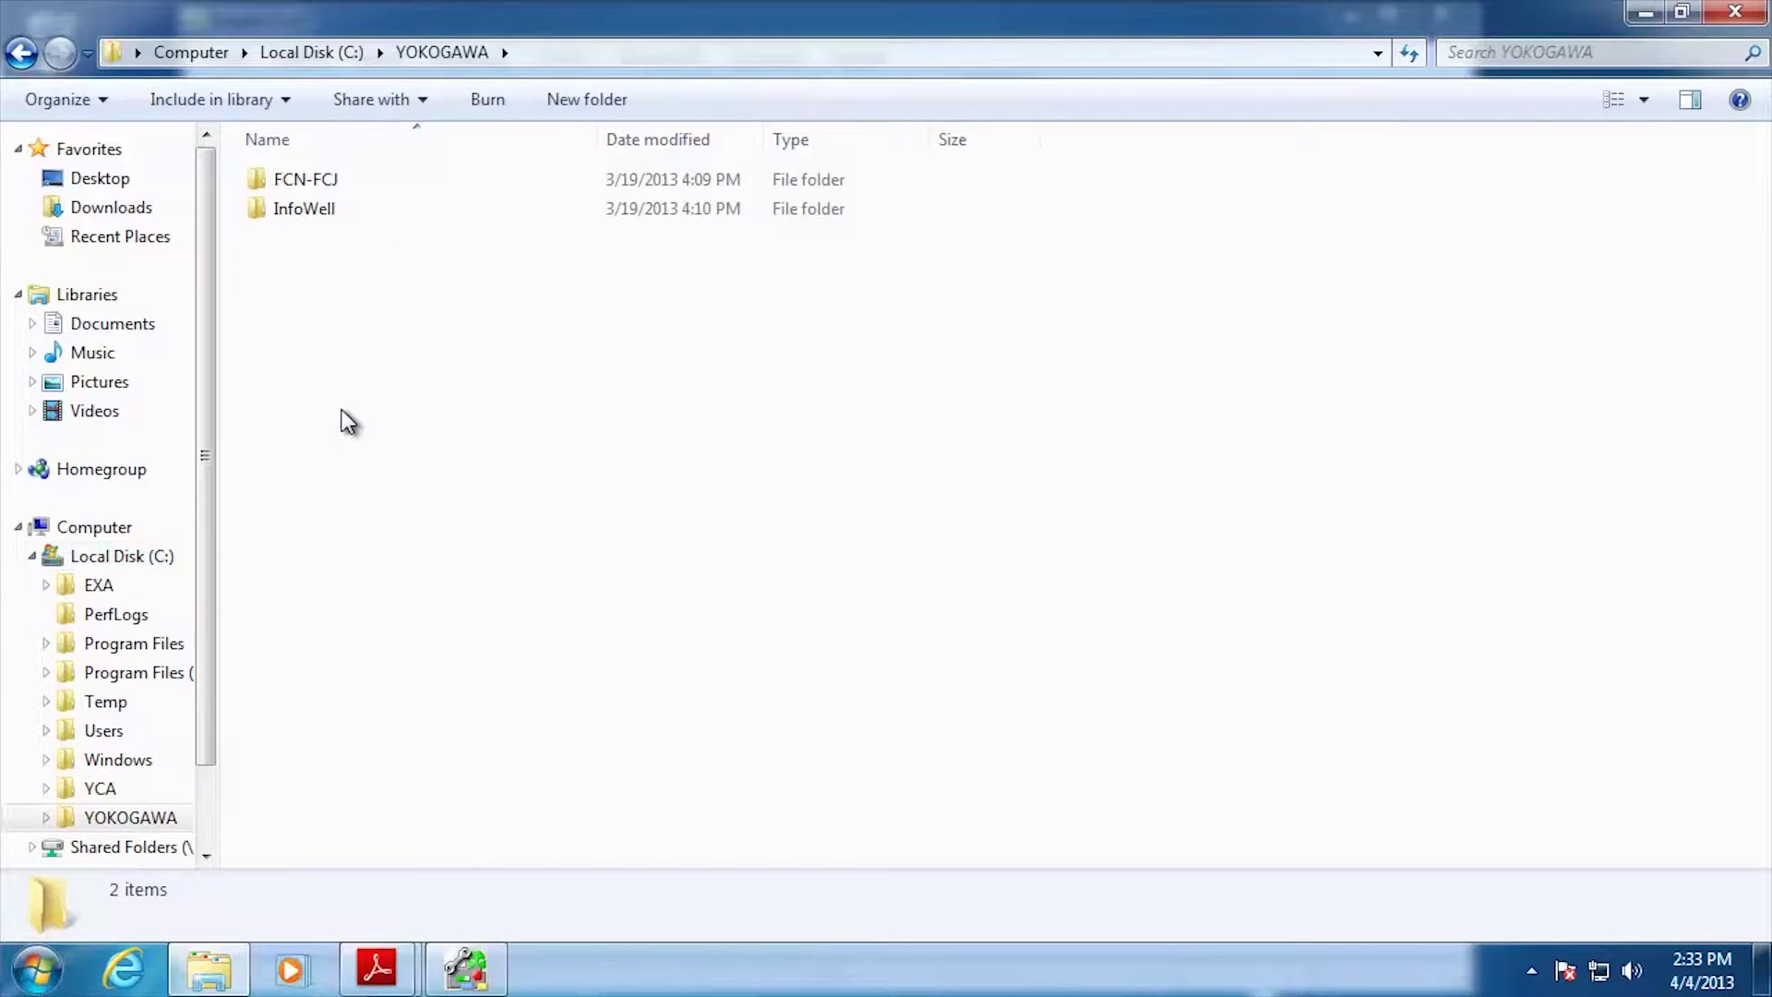
pyautogui.doubleClick(317, 211)
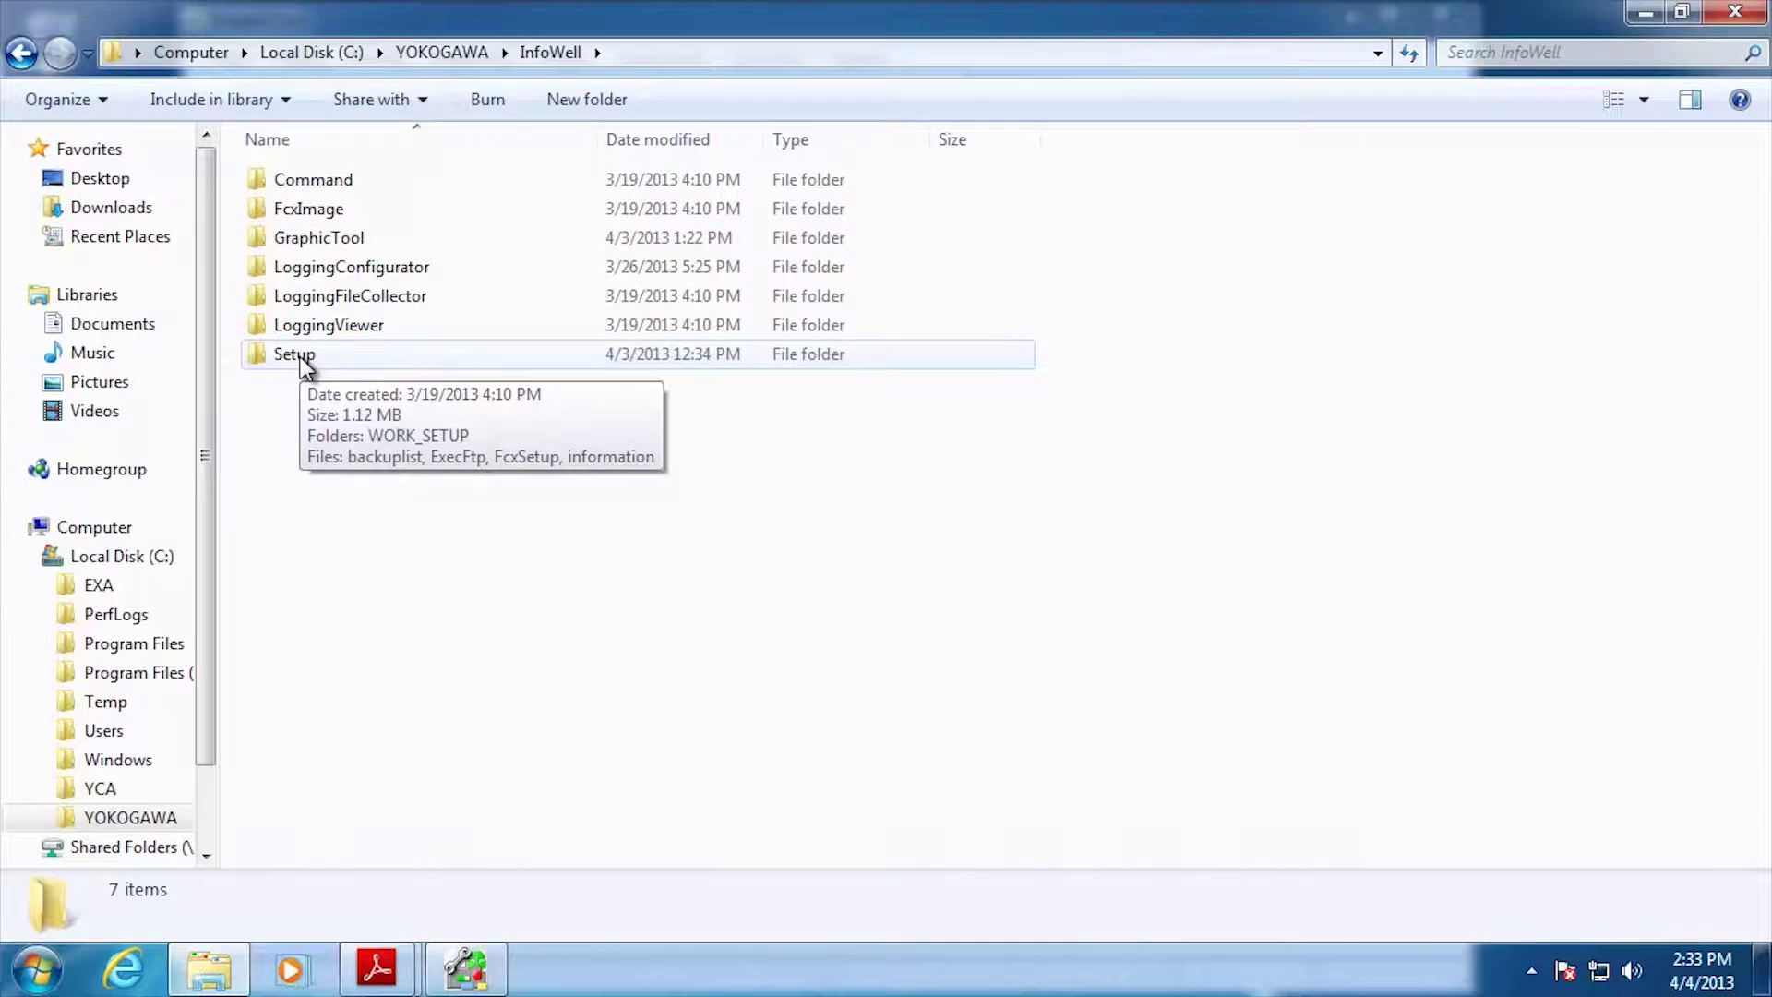
pyautogui.doubleClick(304, 360)
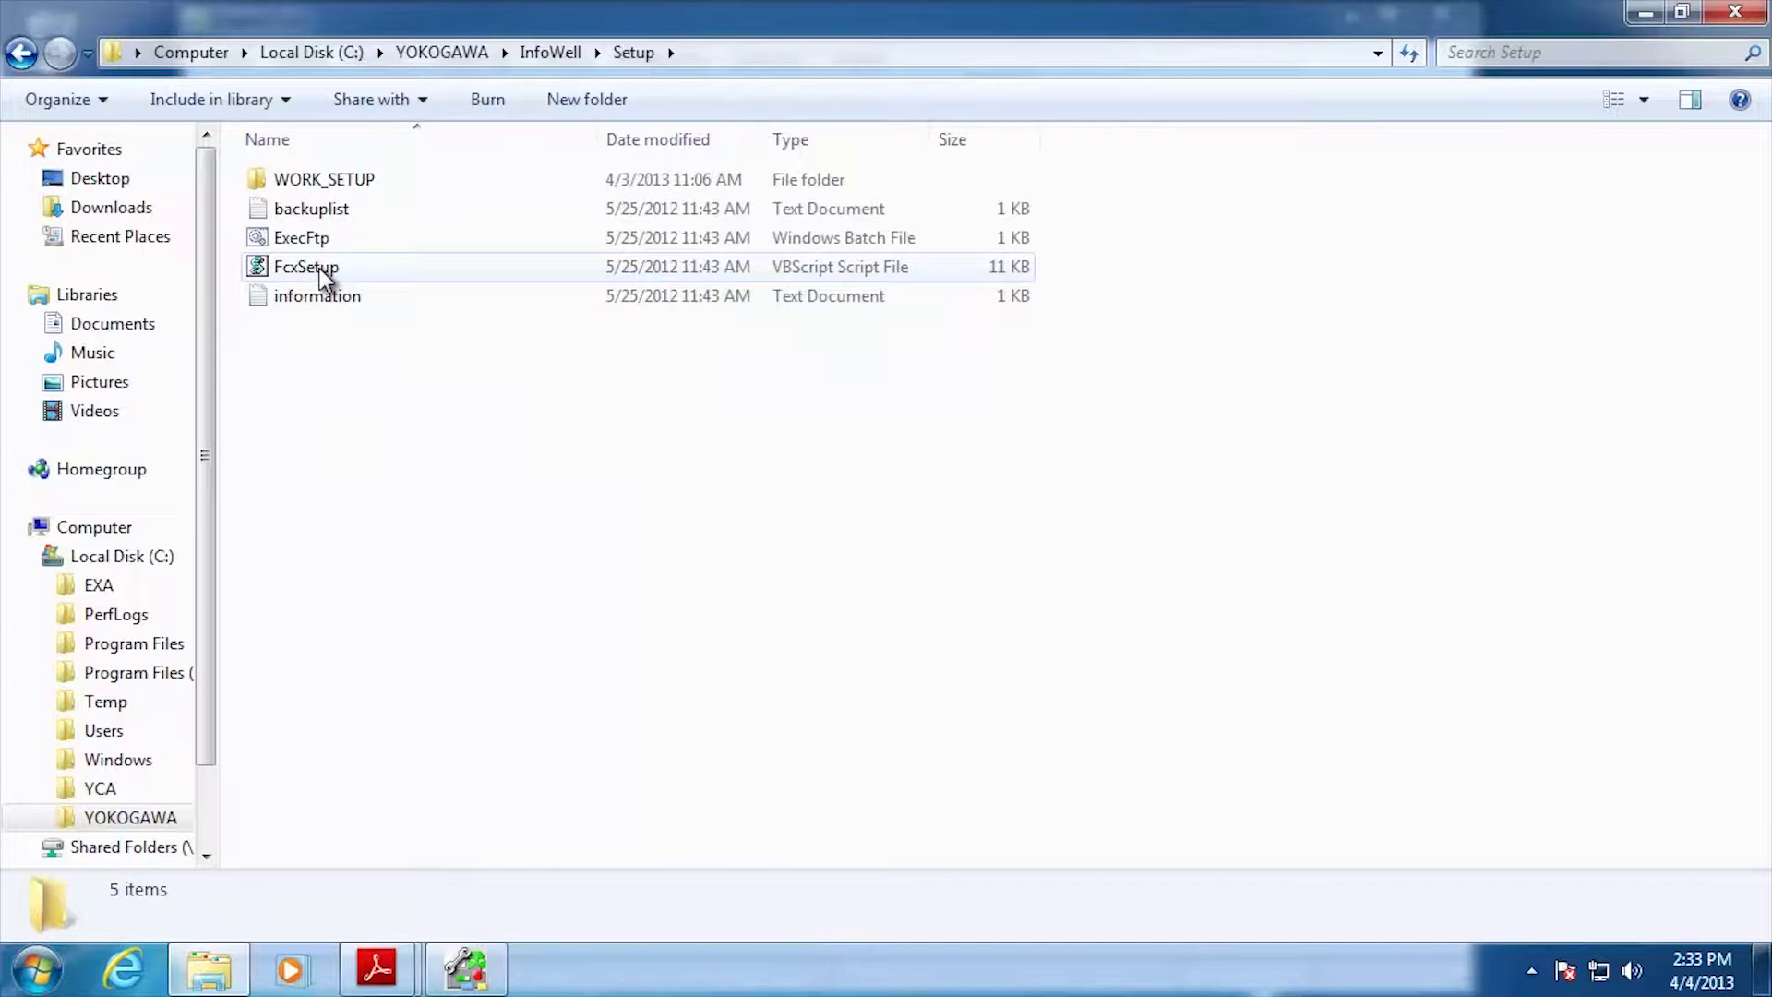
pyautogui.moveTo(319, 268)
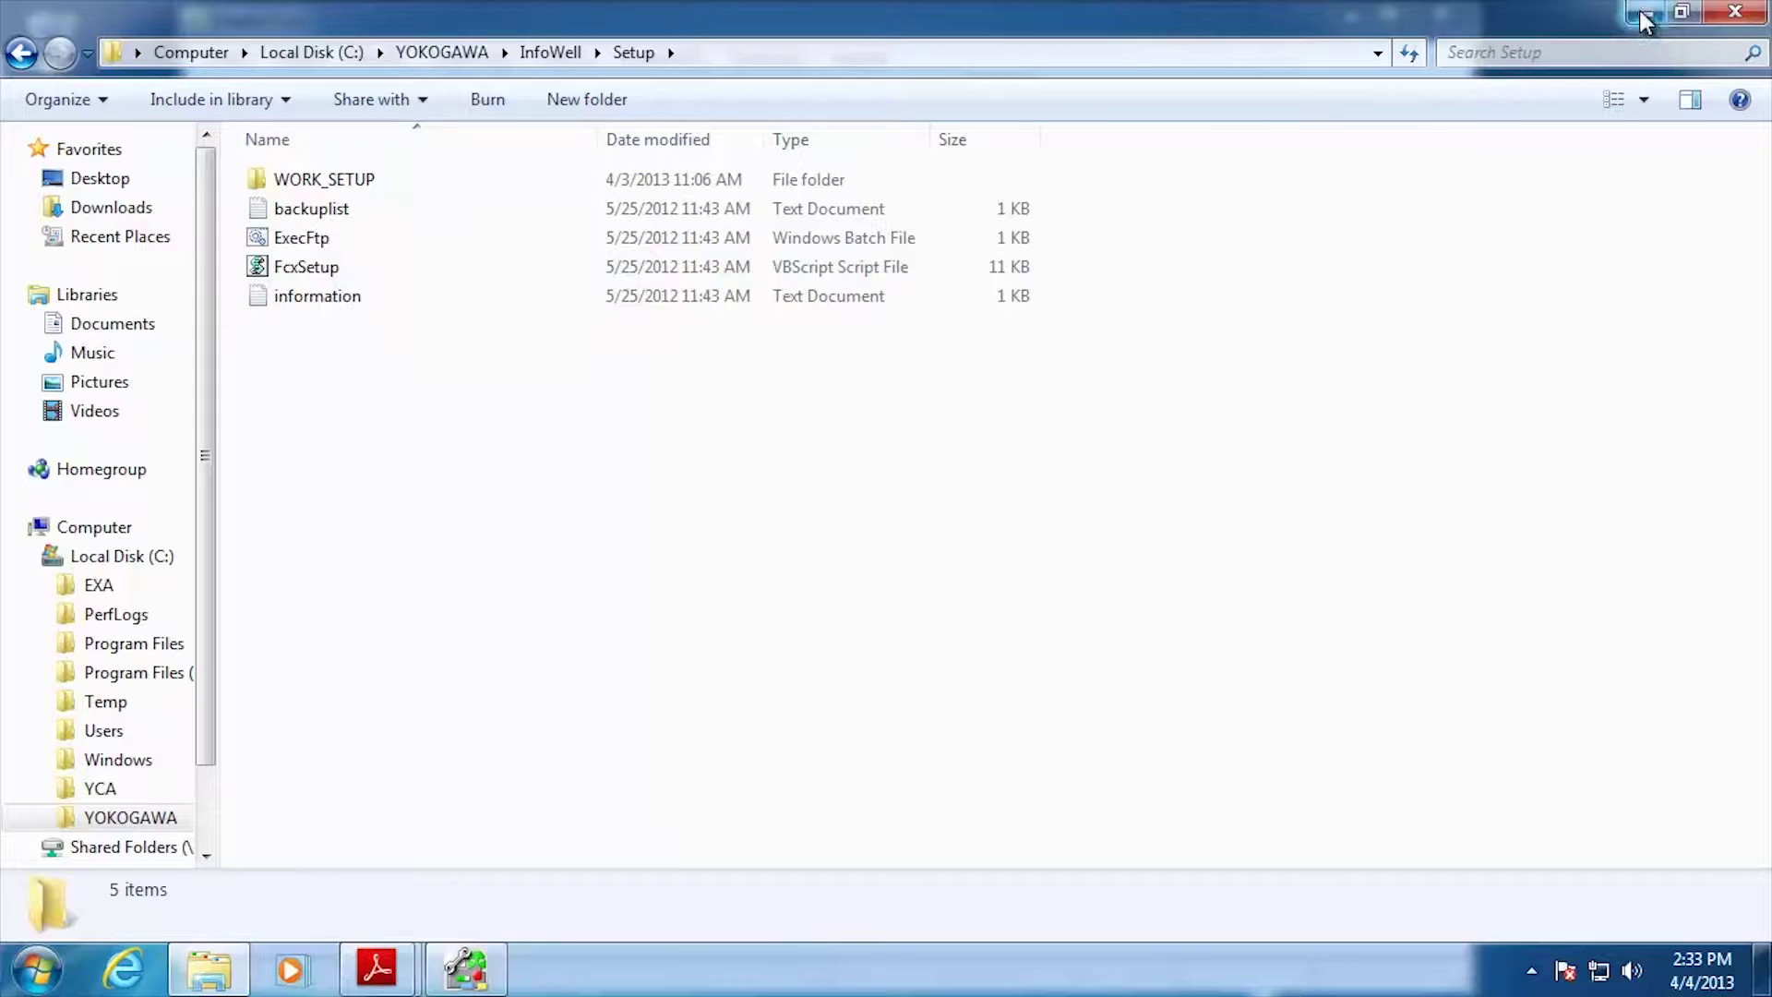
pyautogui.click(1734, 15)
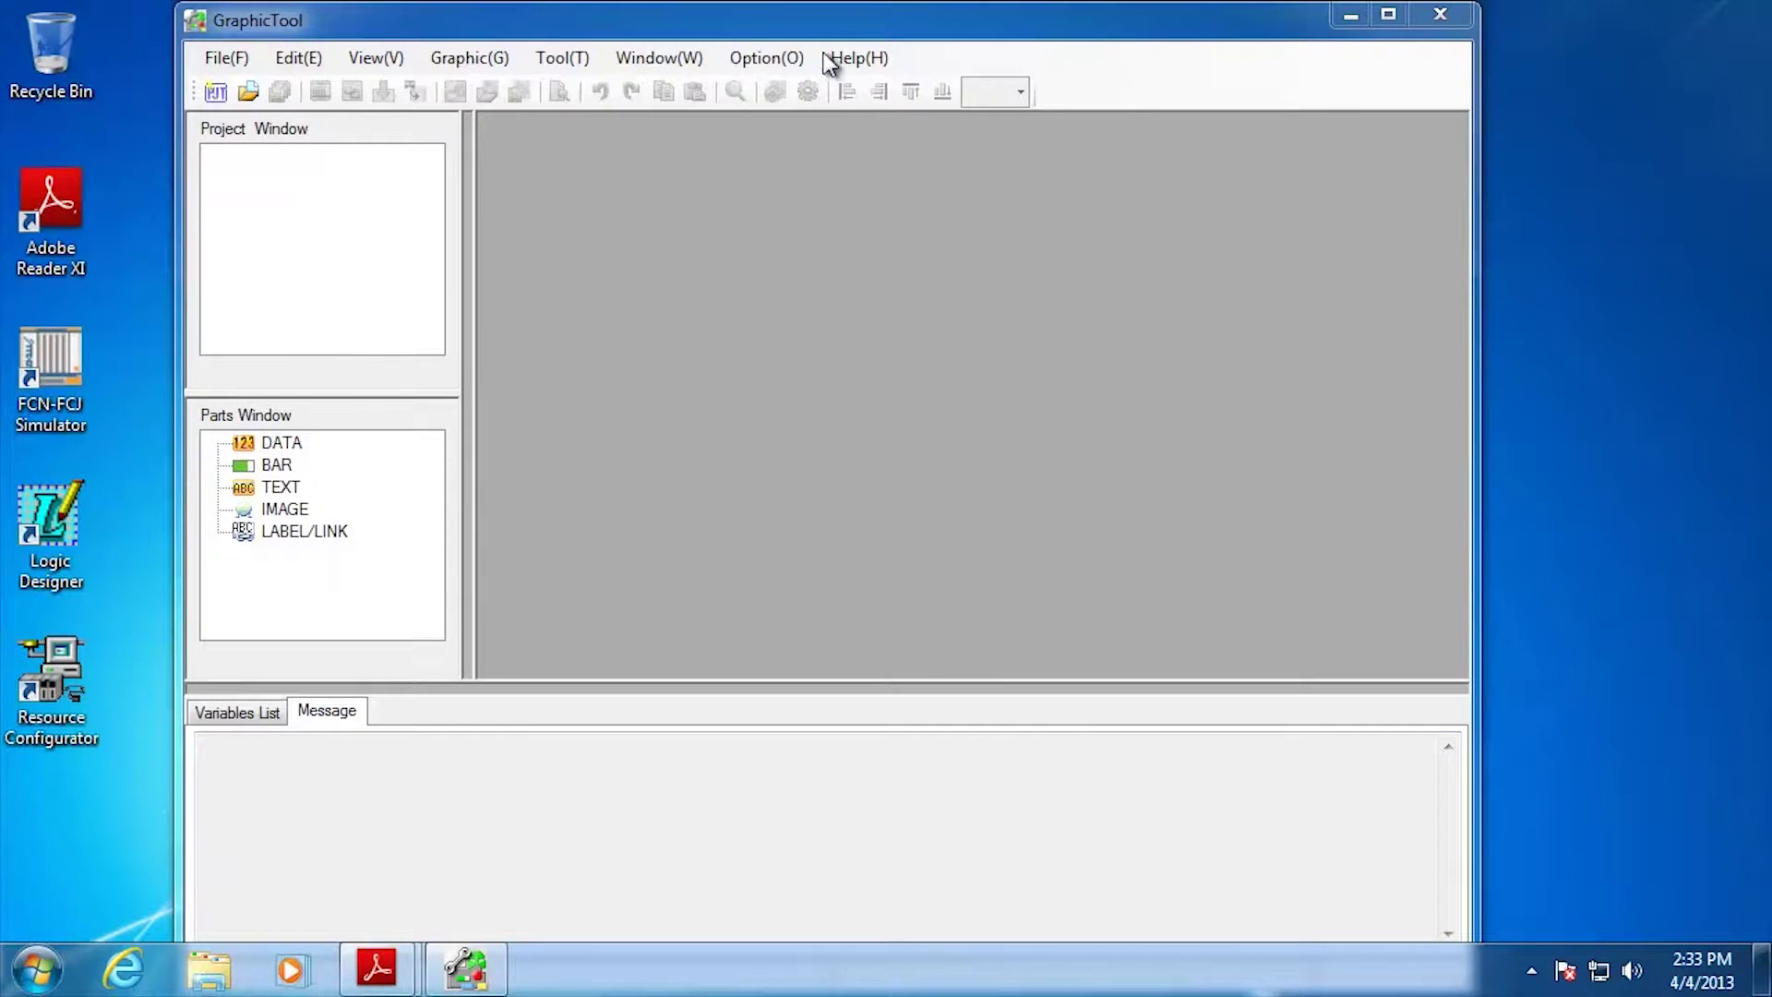
# Maximize the Graphic Tool window and display its empty Variables List panel
pyautogui.doubleClick(812, 15)
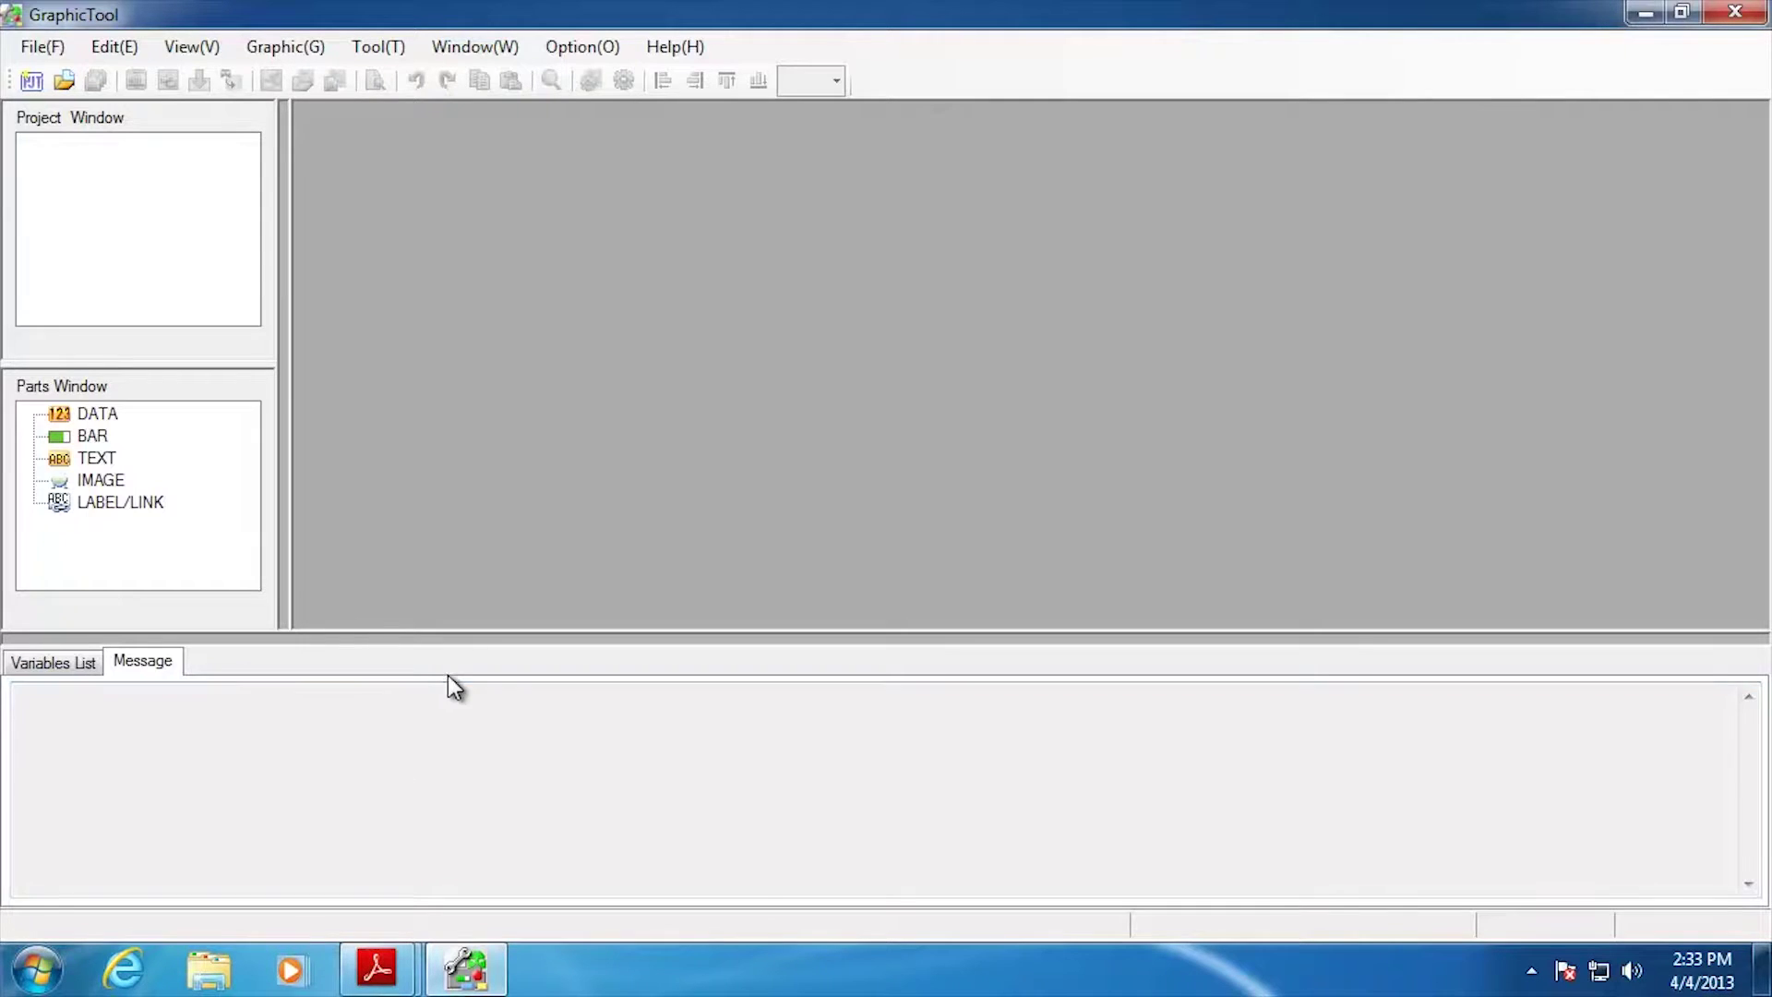
pyautogui.click(87, 668)
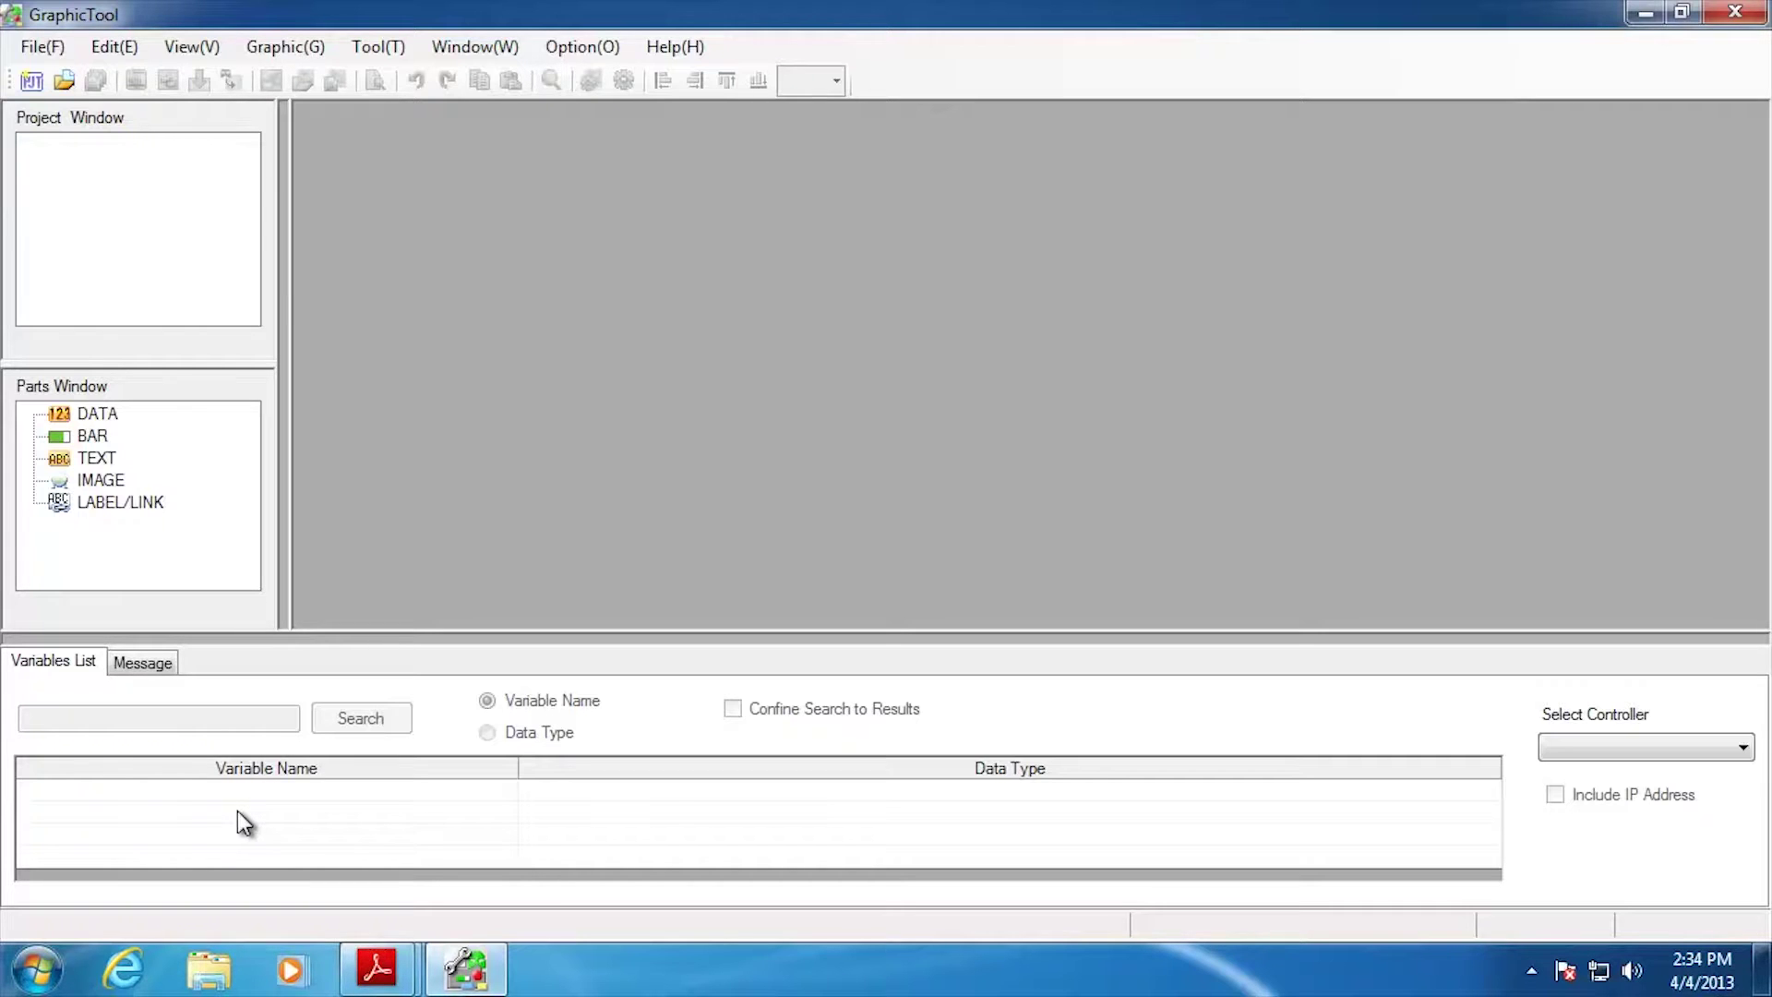
# Create the new project 'MyProject' via File > New Project, then begin adding a controller
pyautogui.click(53, 48)
pyautogui.click(70, 76)
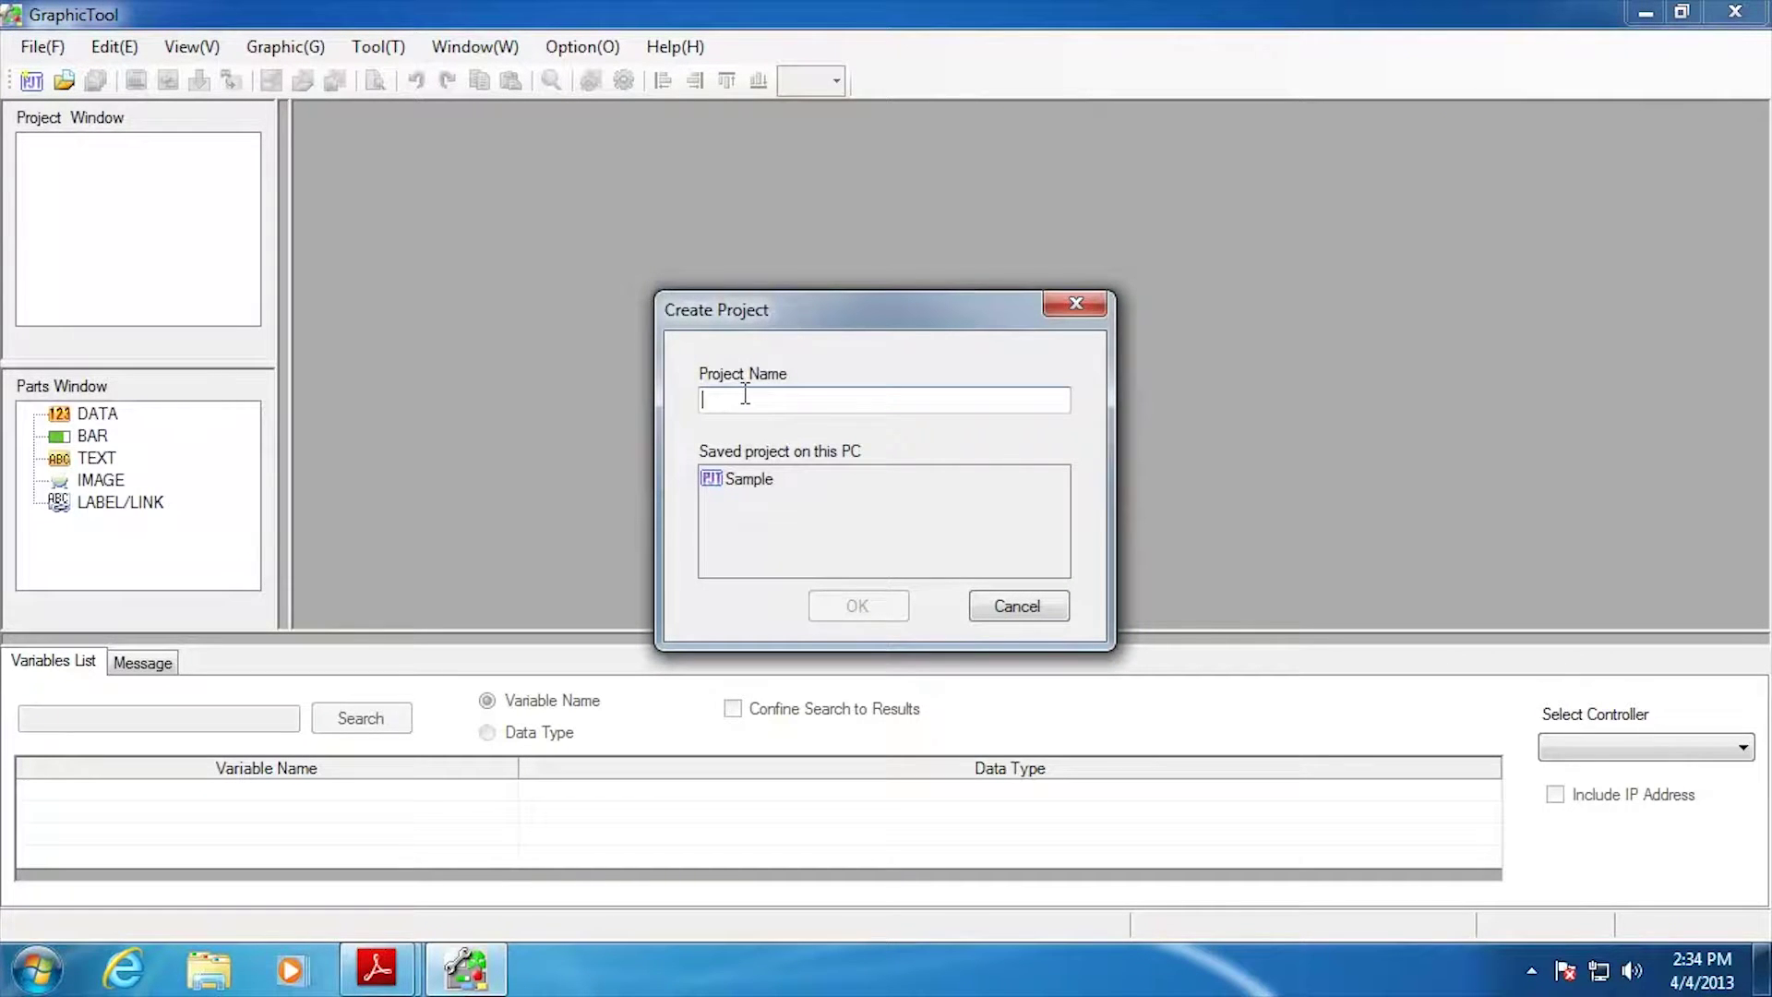
pyautogui.write('MyPro')
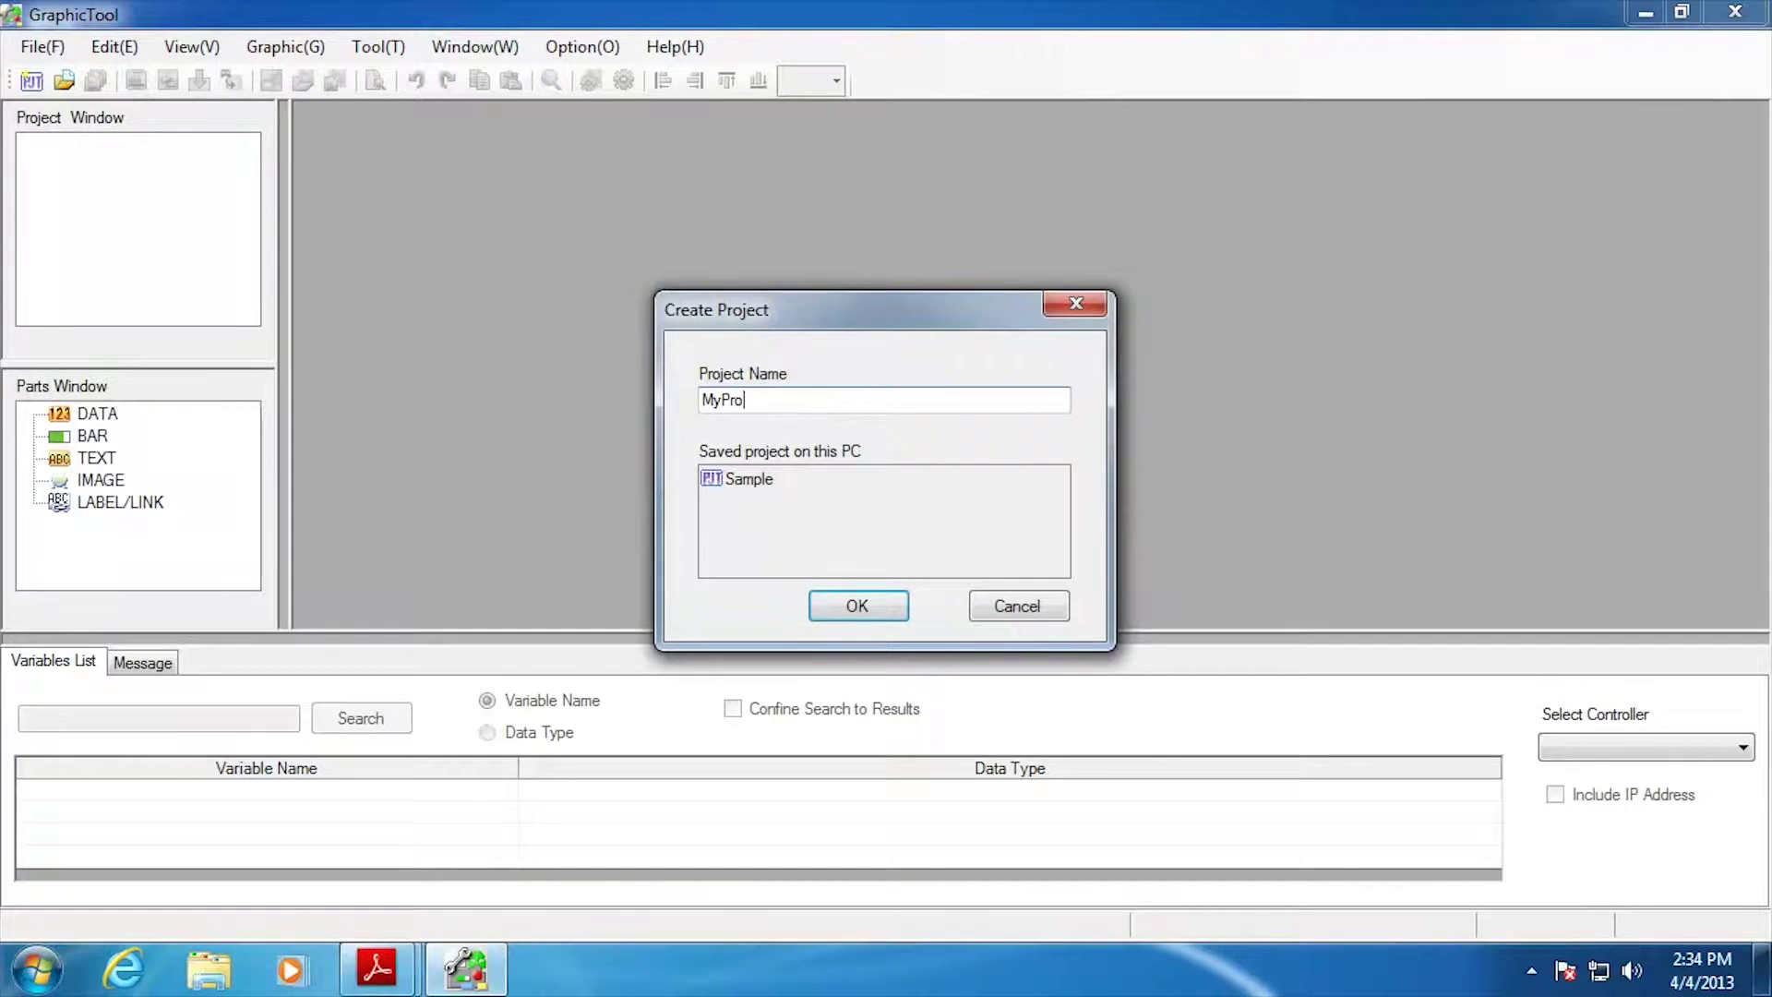
pyautogui.write('ject')
pyautogui.click(856, 605)
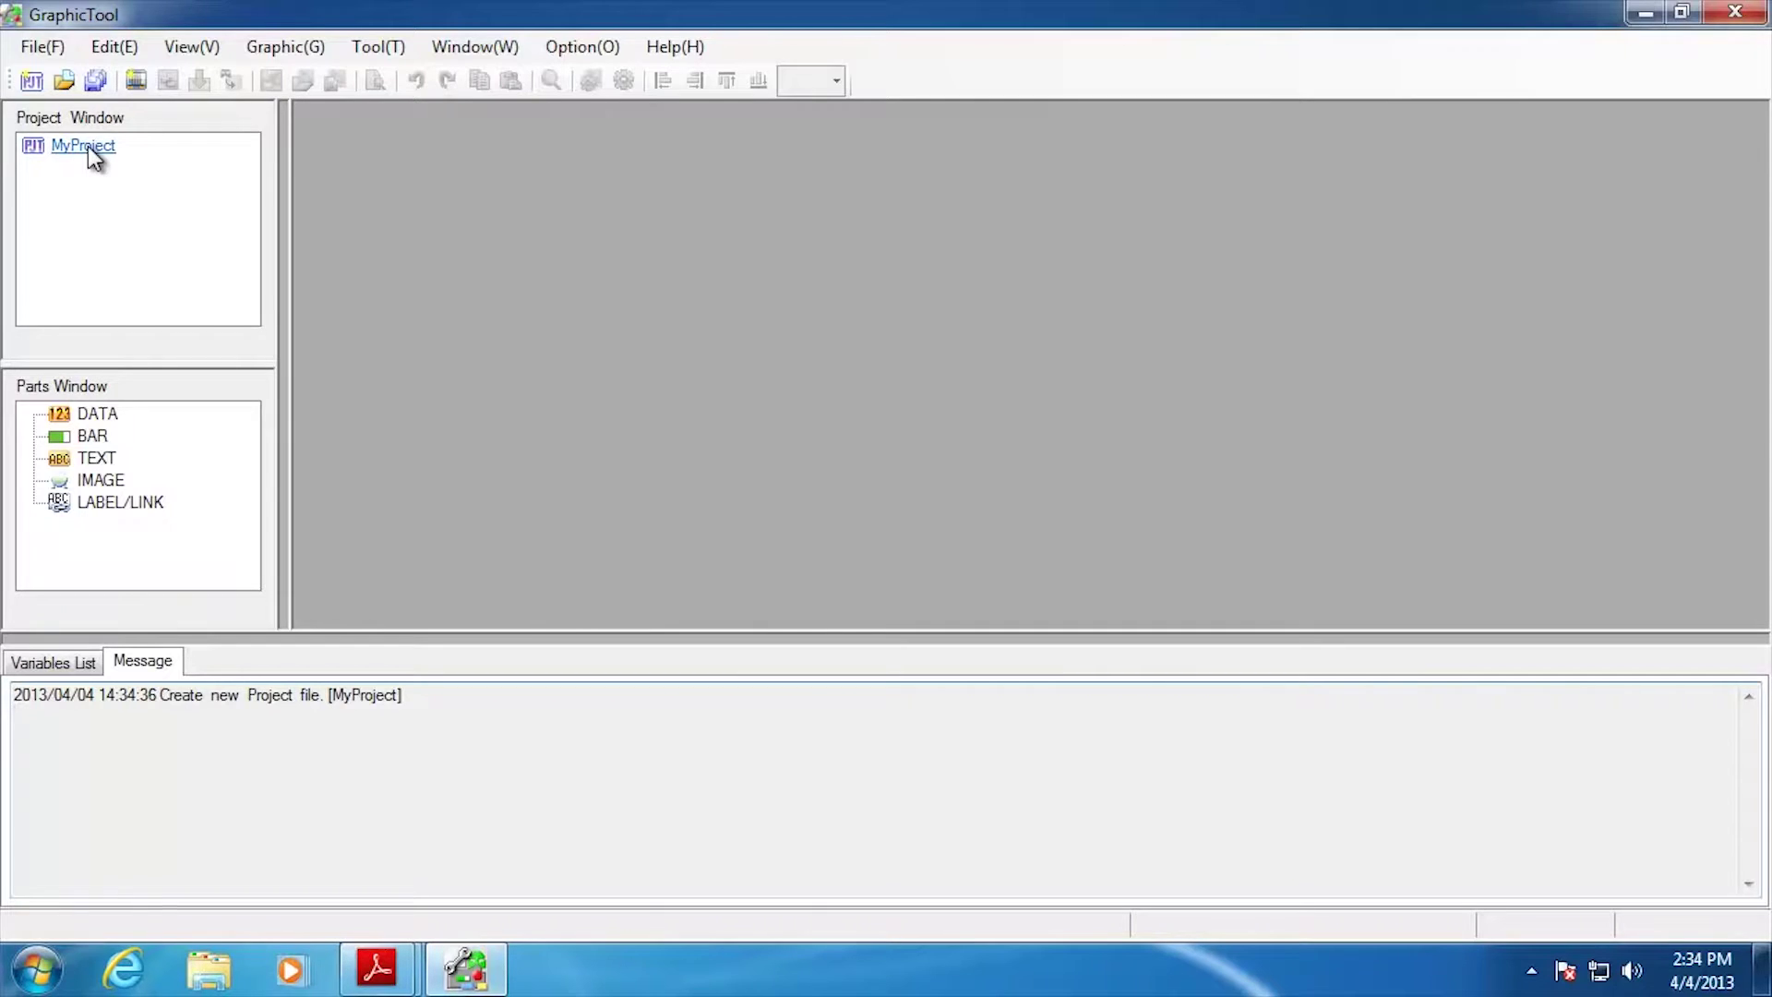
pyautogui.rightClick(87, 146)
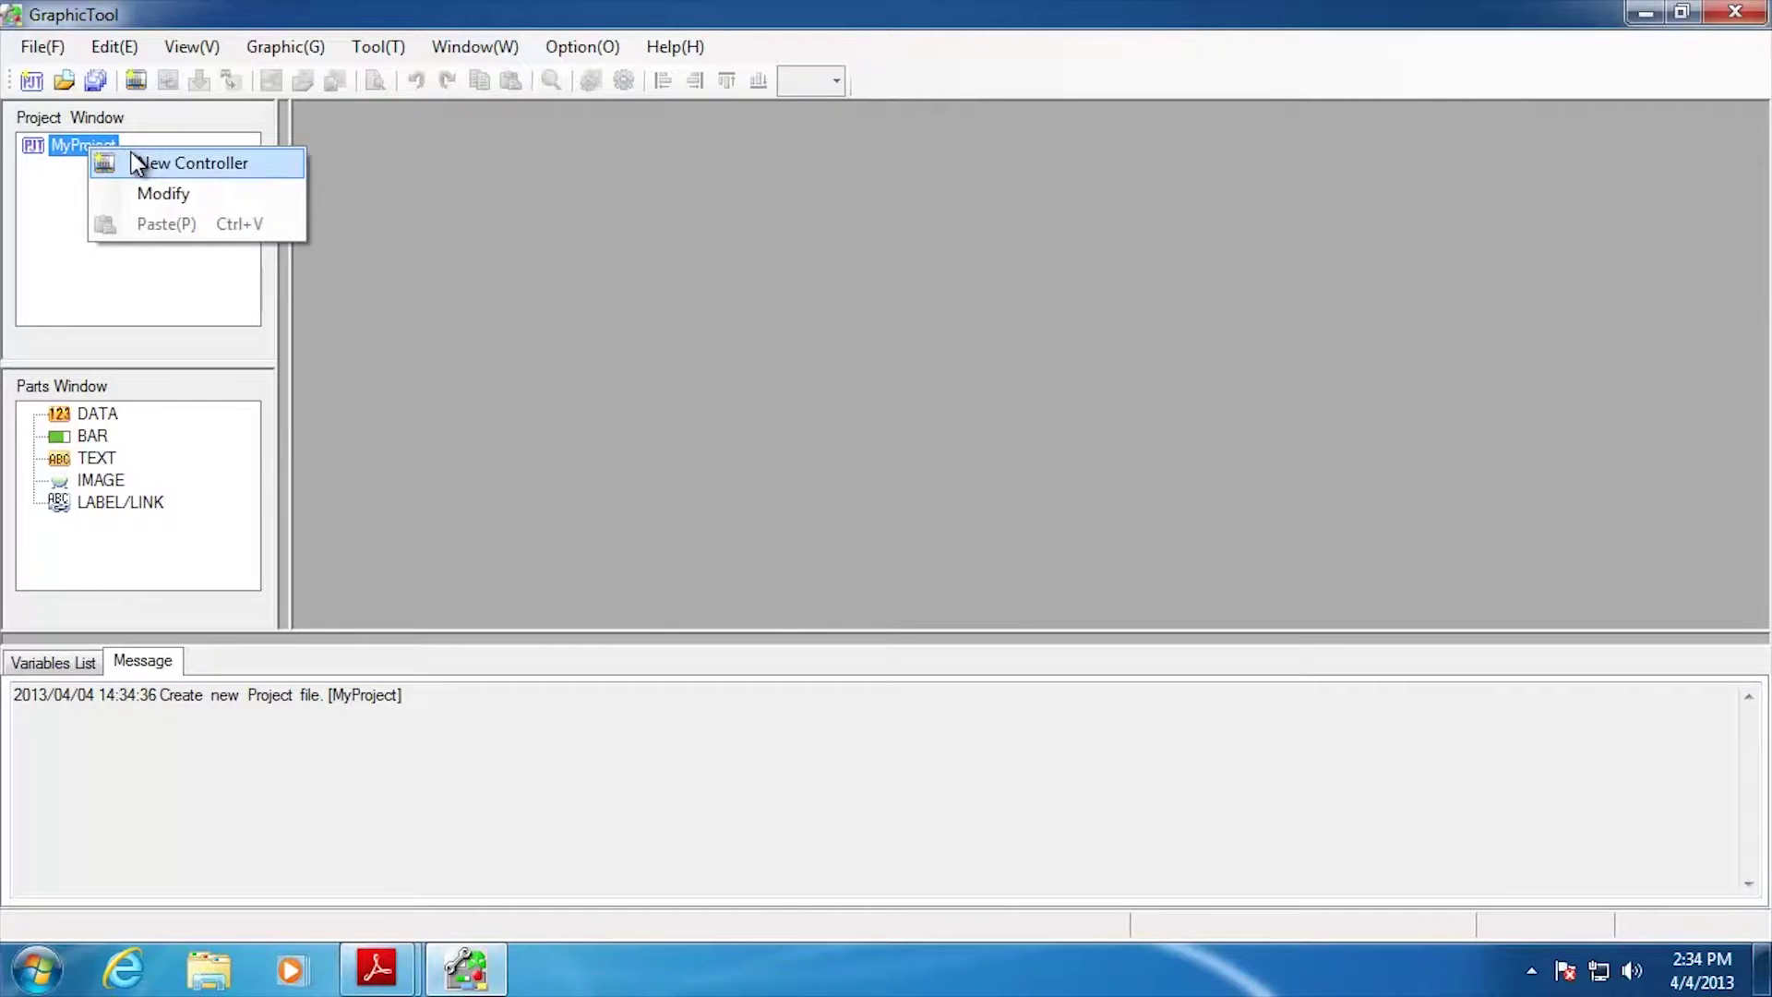
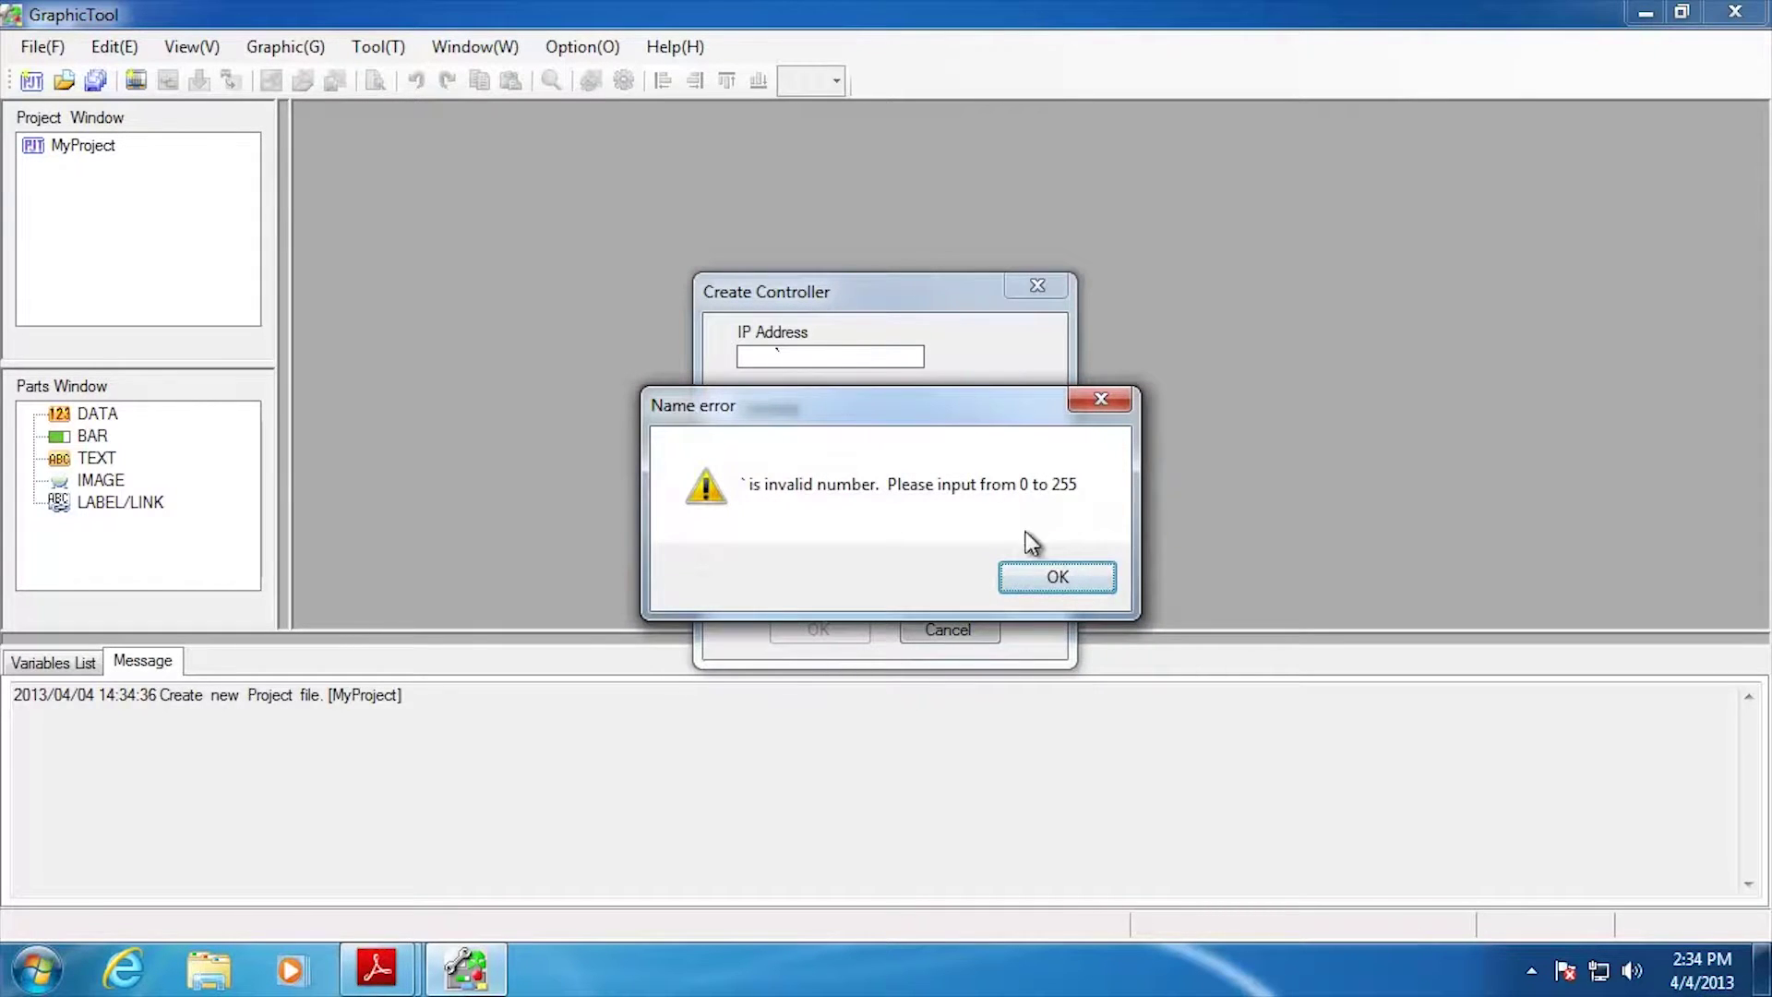
# Dismiss the invalid number error and enter IP address 192.168.1.150 for the new controller
pyautogui.click(1070, 580)
pyautogui.write('192 168 1')
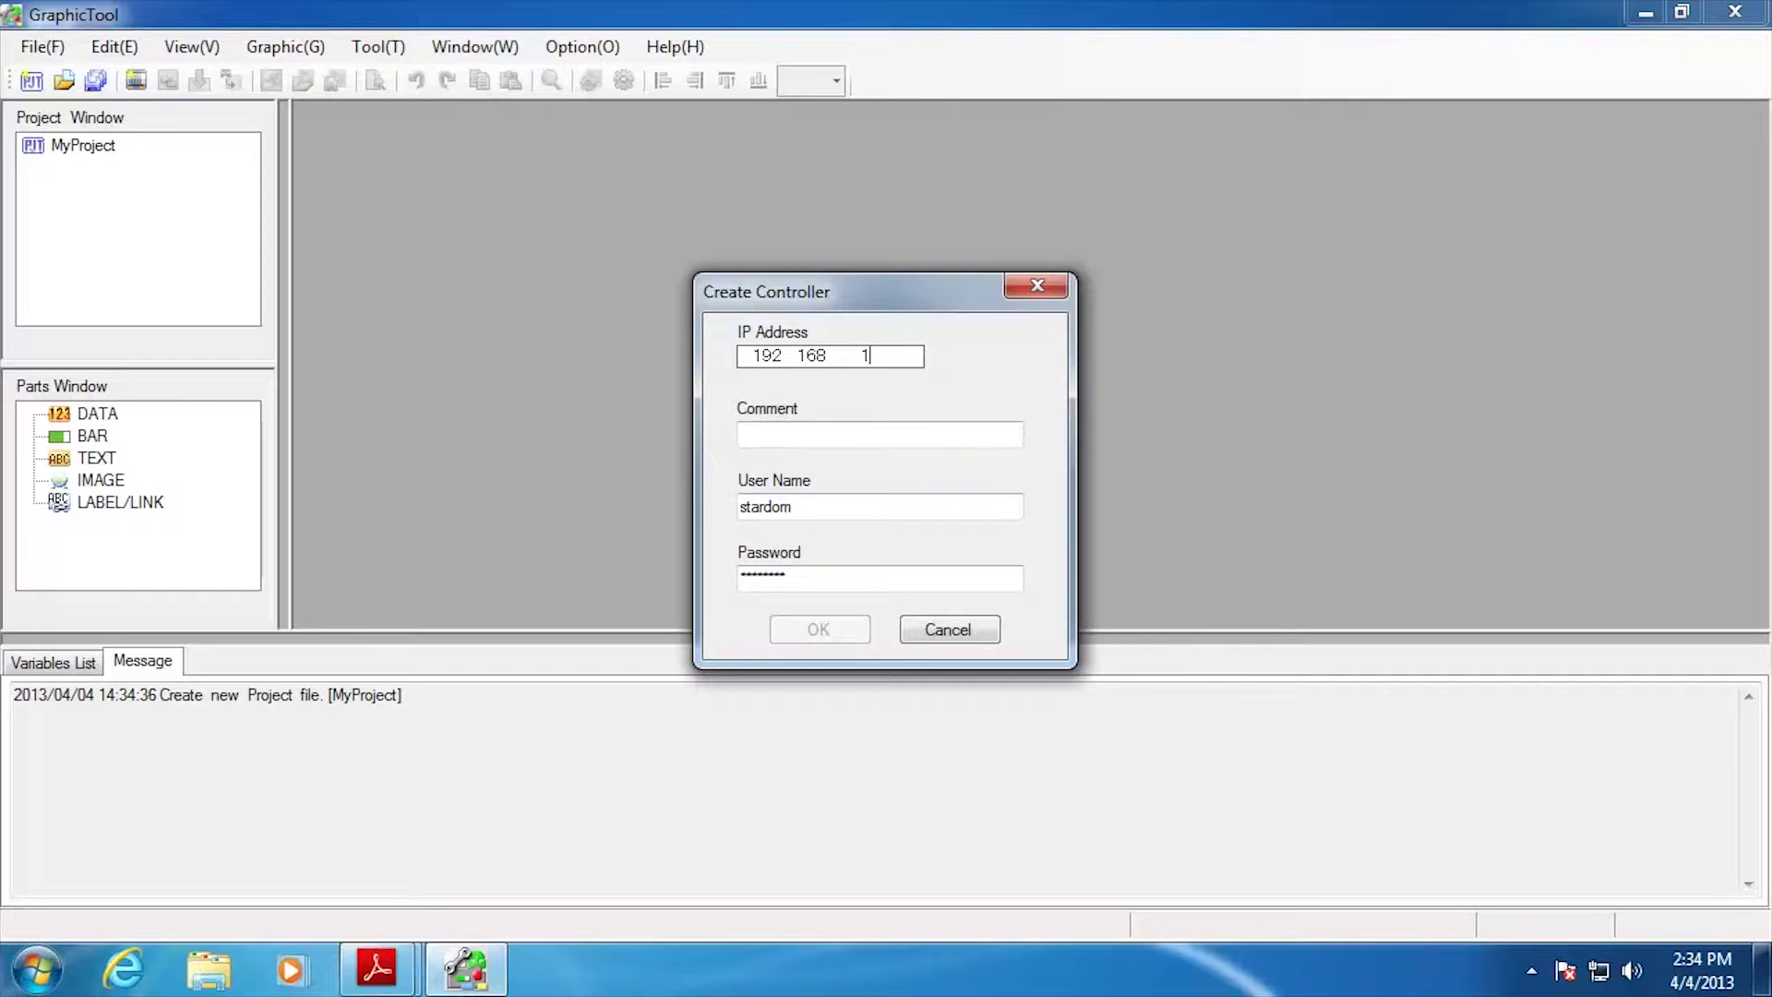
pyautogui.press('.')
pyautogui.write('150')
# Check the user name and password fields, then confirm adding controller 192.168.1.150
pyautogui.click(881, 434)
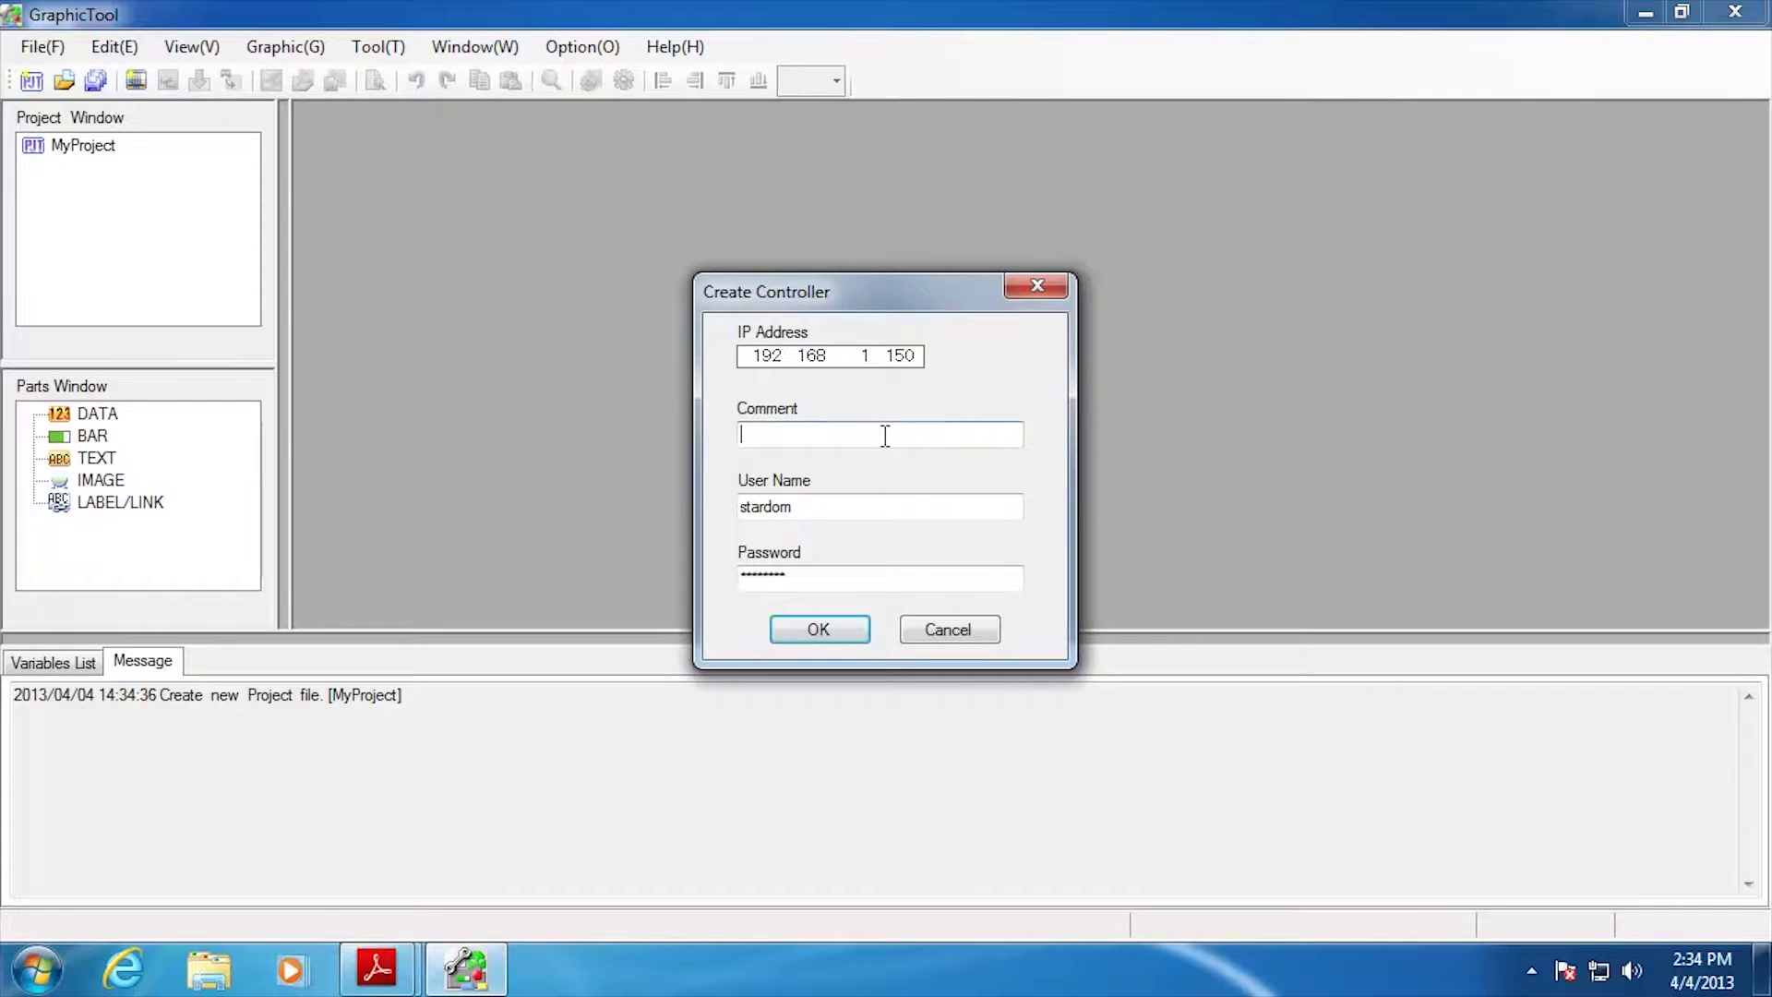
pyautogui.moveTo(826, 505); pyautogui.dragTo(640, 505)
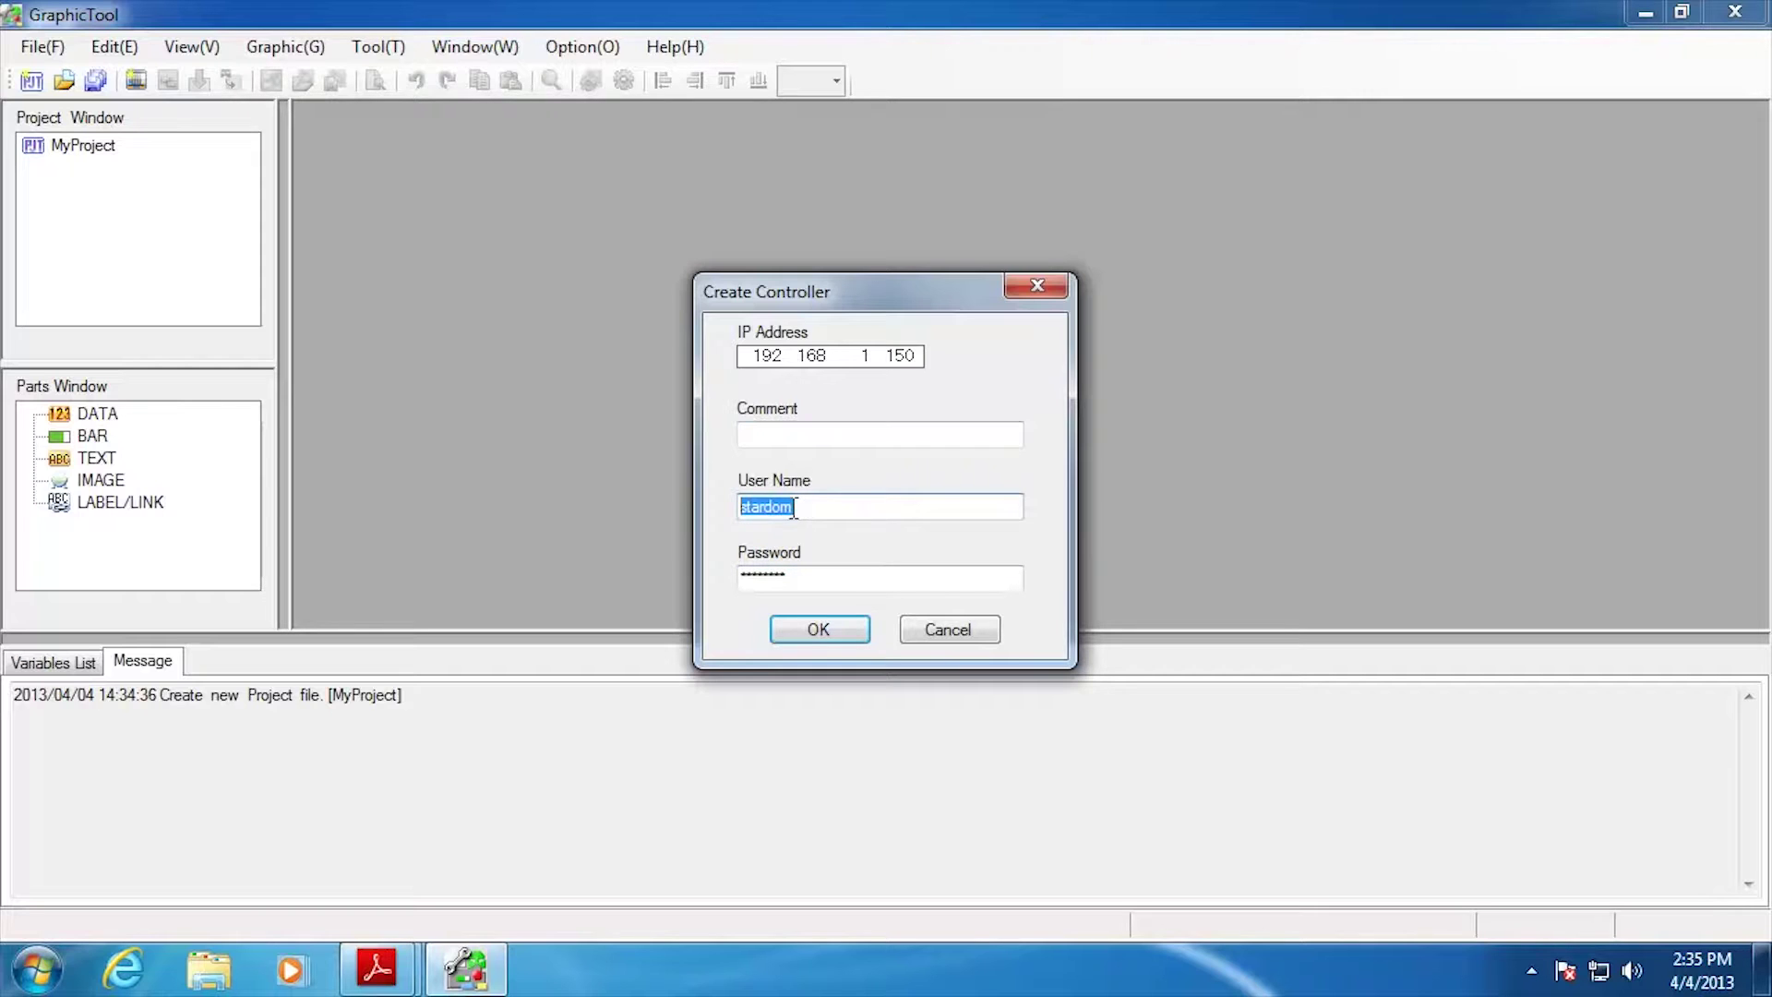
pyautogui.click(807, 572)
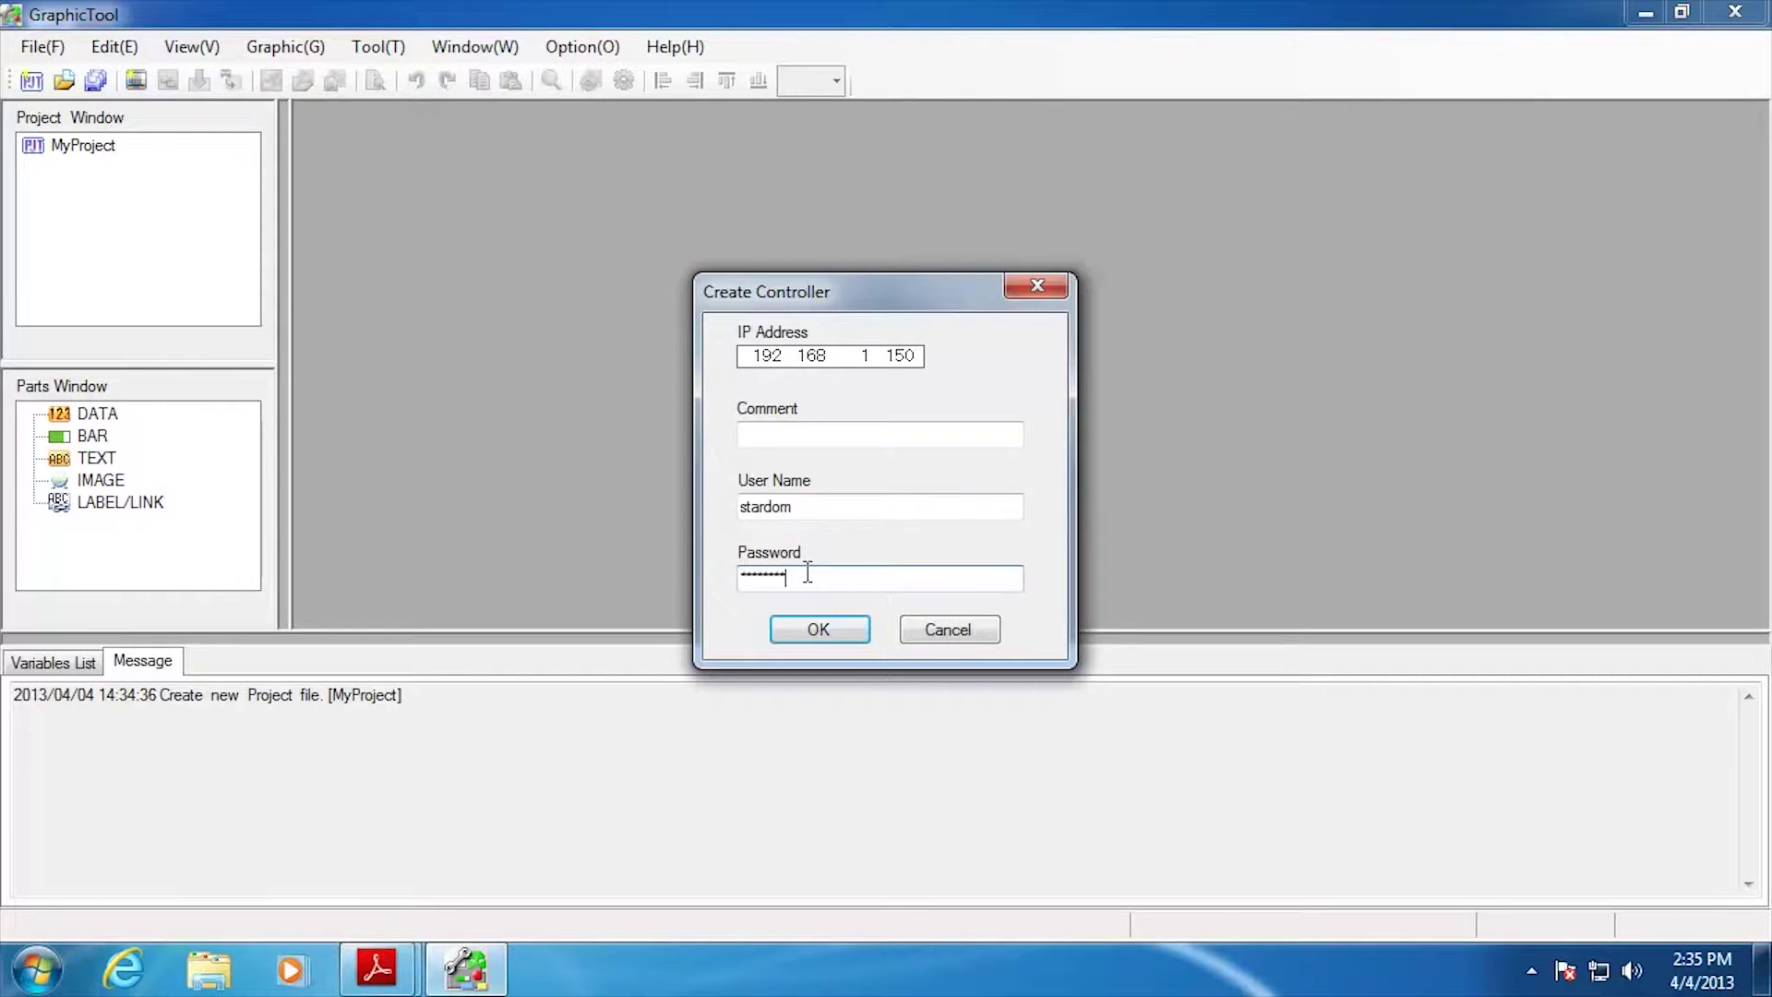
pyautogui.click(822, 626)
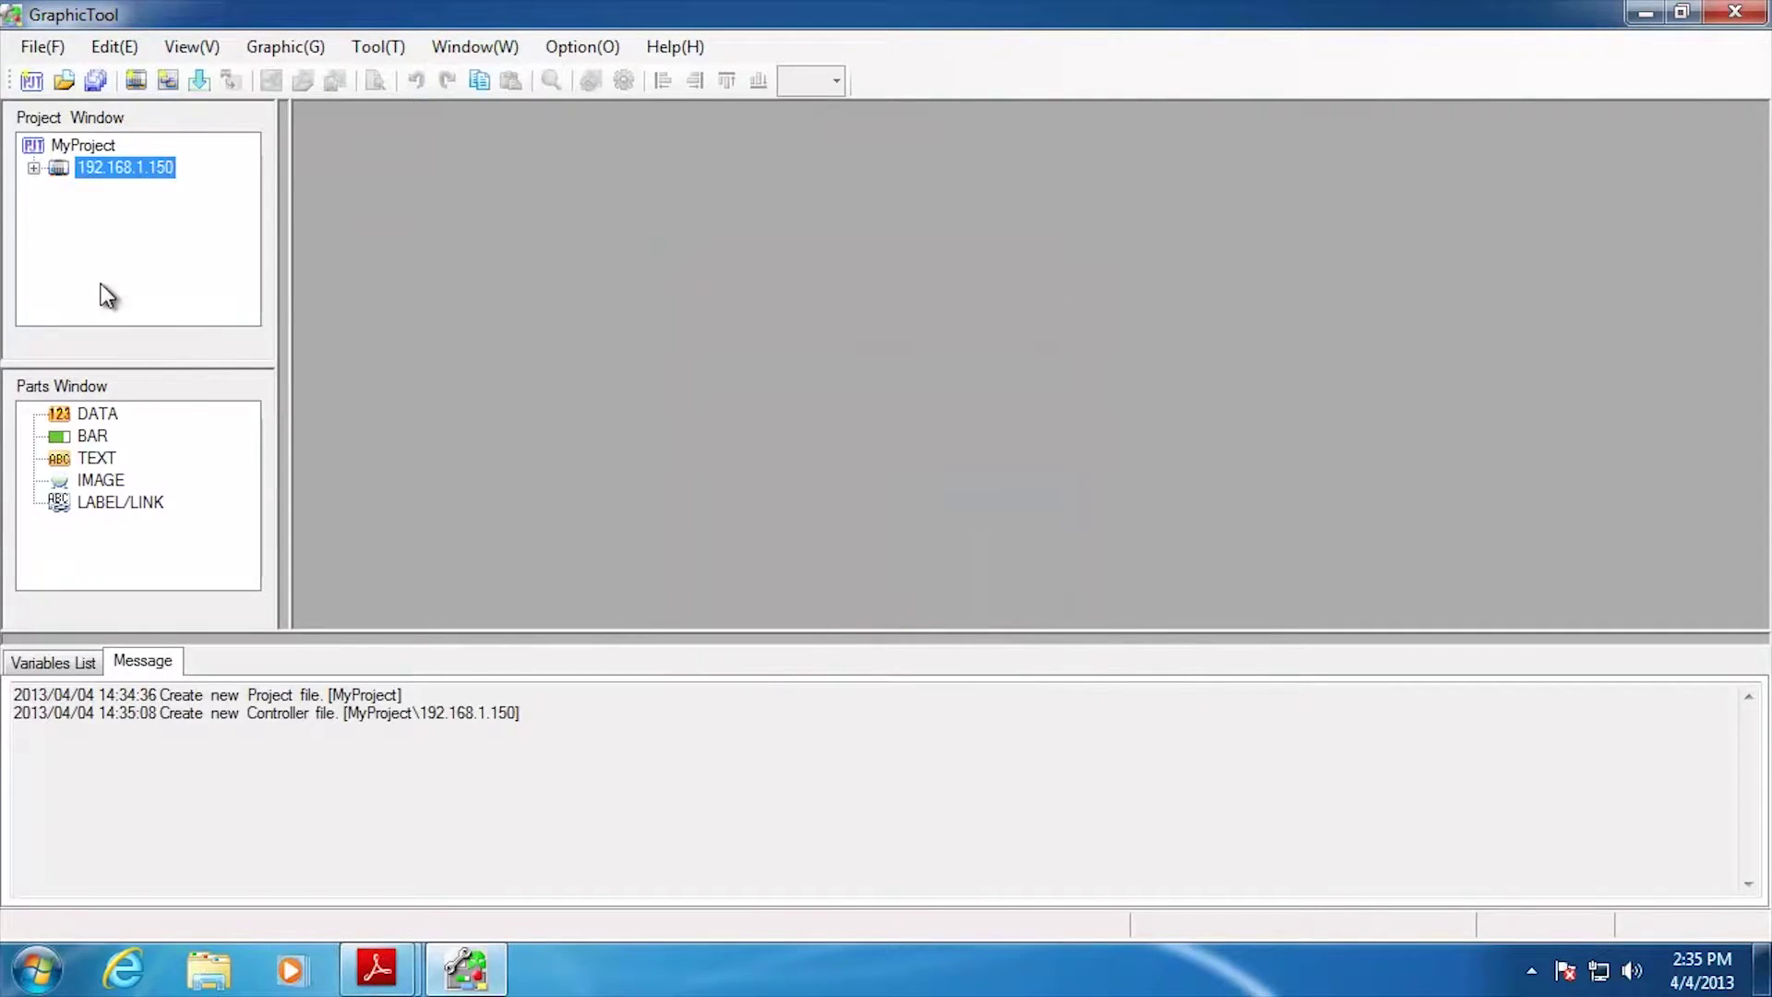
# Expand controller 192.168.1.150 and select its COMMON and GROUP folders
pyautogui.click(35, 168)
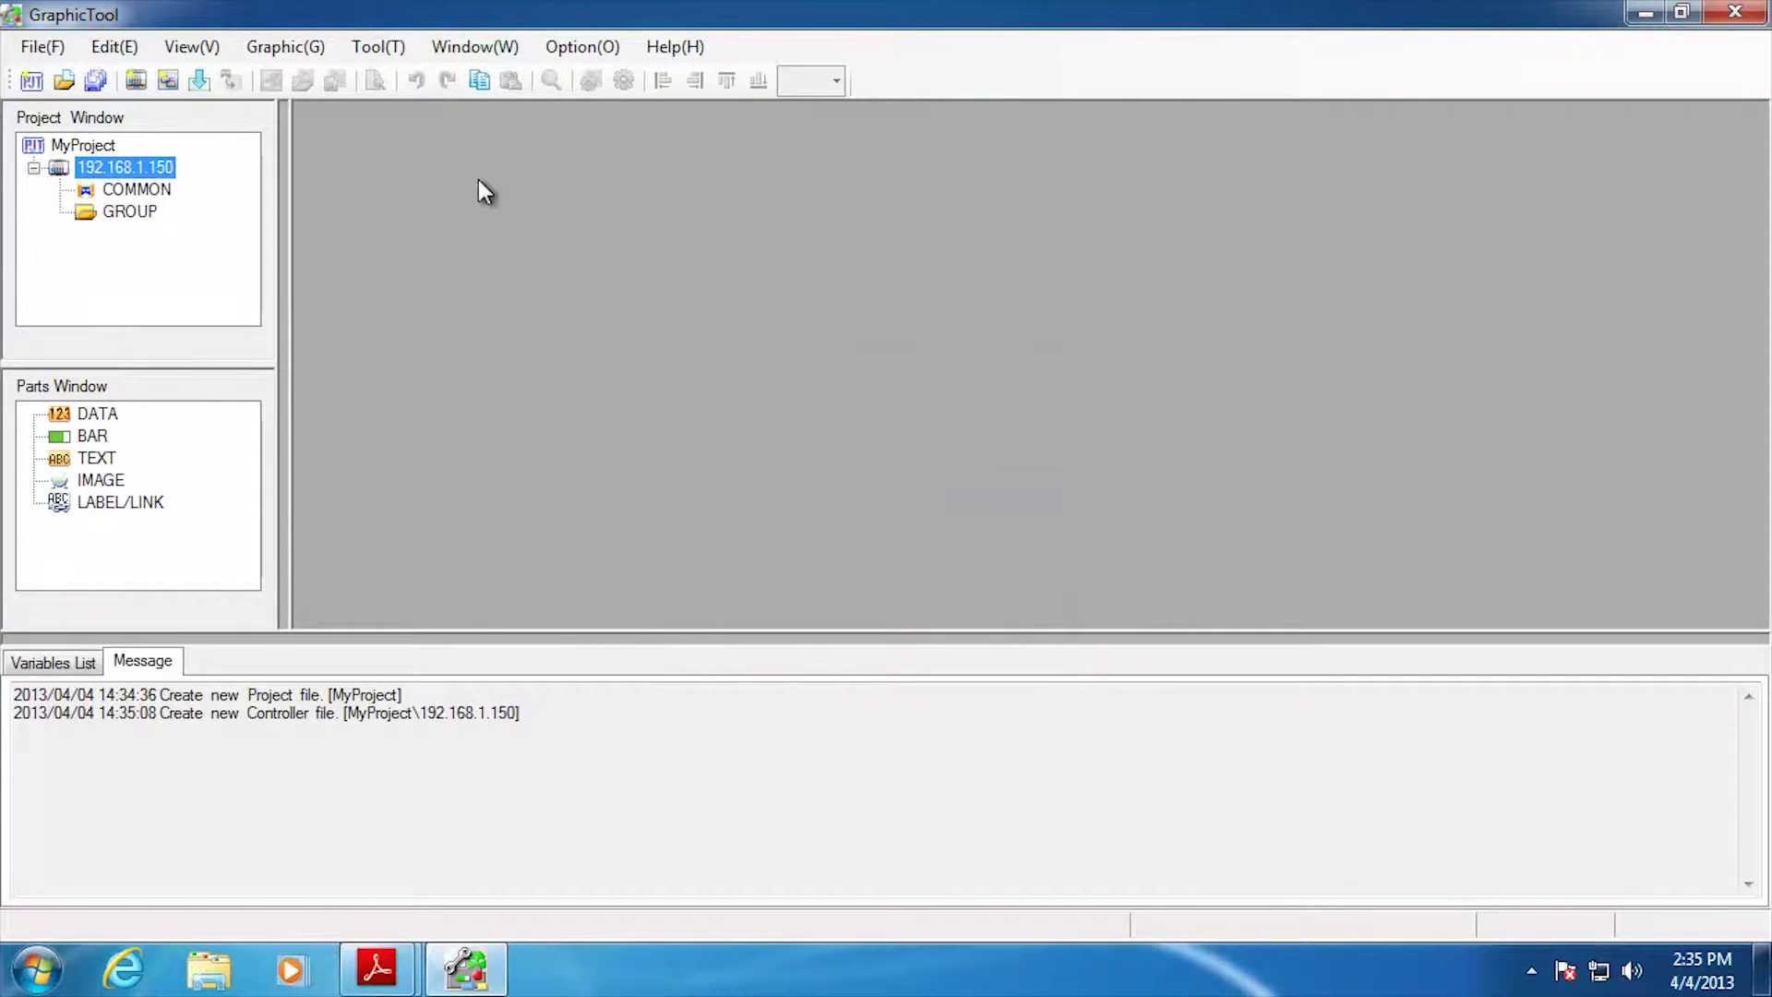
pyautogui.click(135, 188)
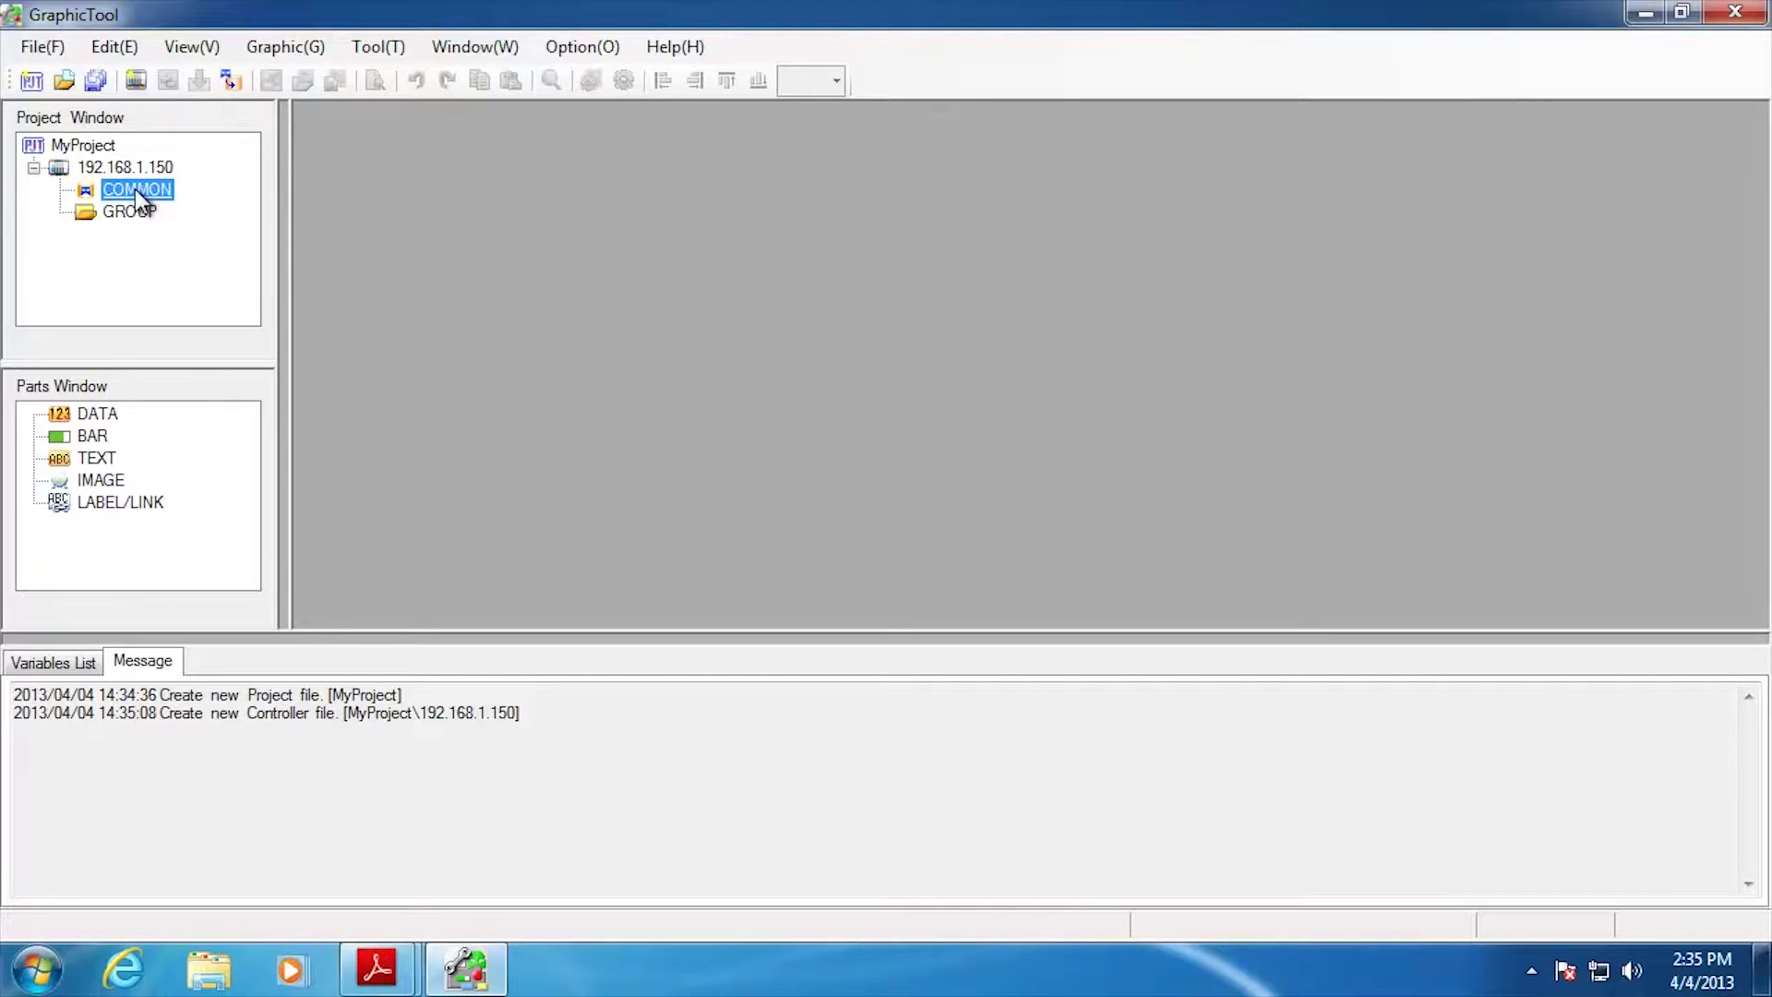
pyautogui.click(131, 210)
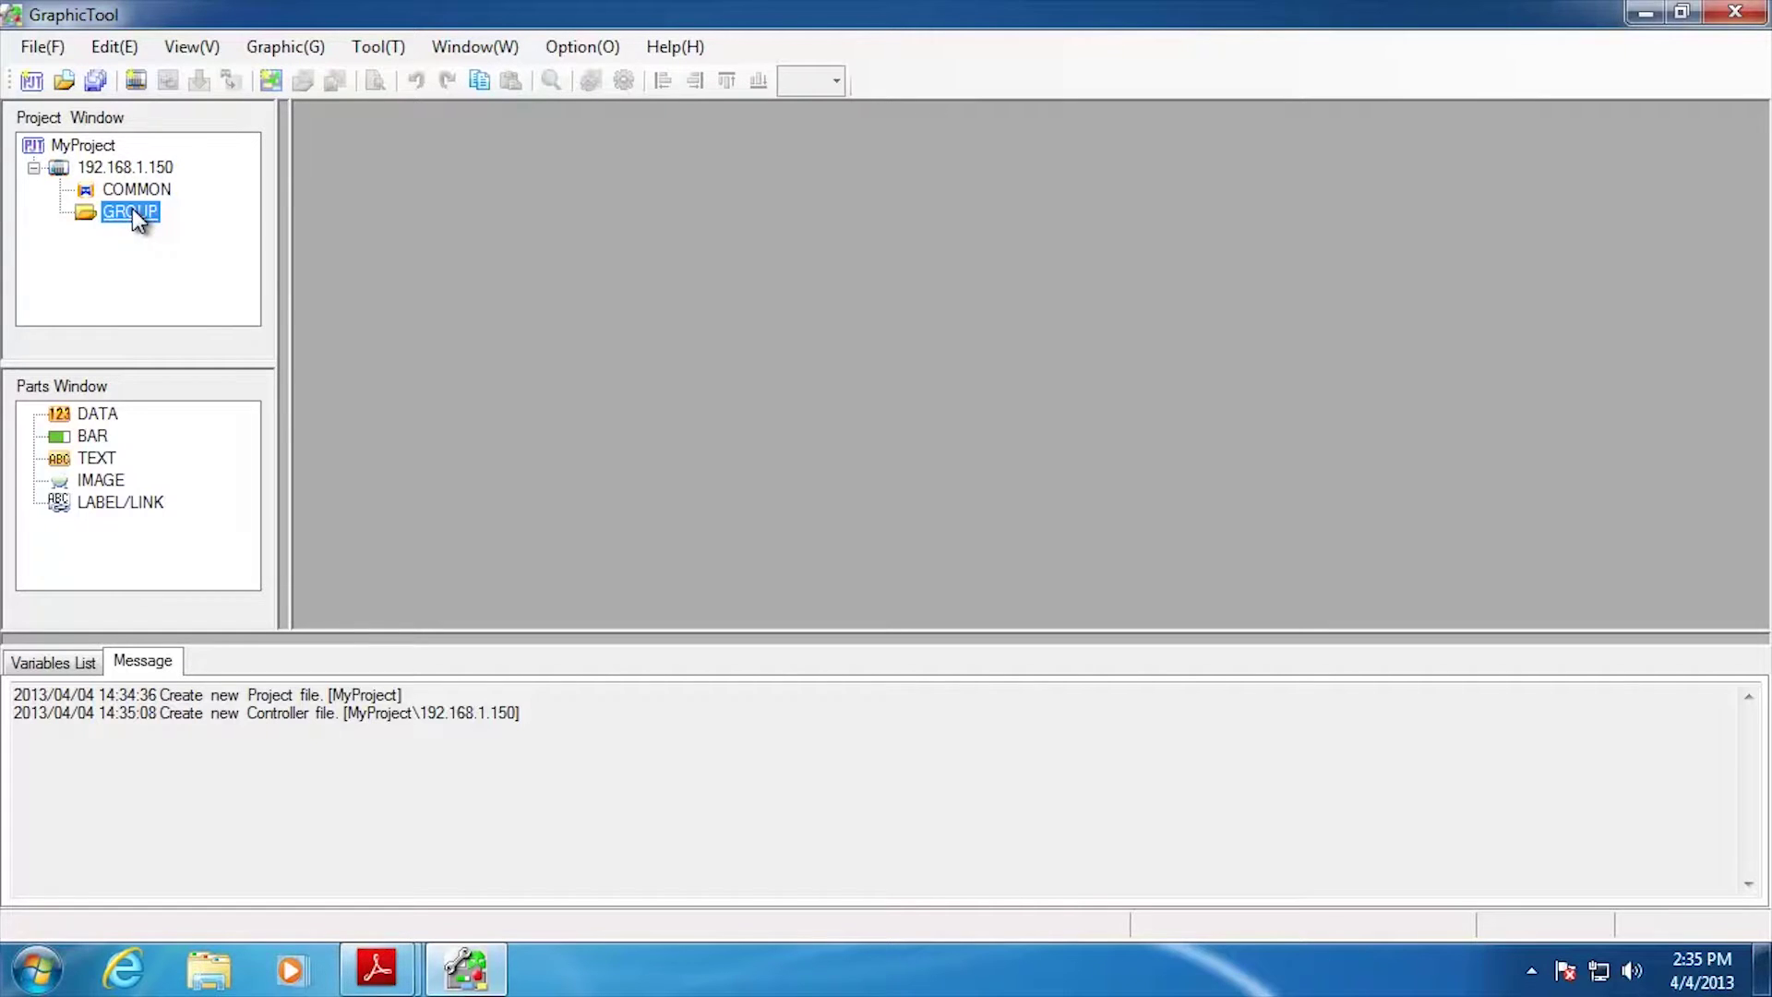
# Open GROUP's Modify settings and cancel, keeping the folder name GROUP
pyautogui.rightClick(135, 218)
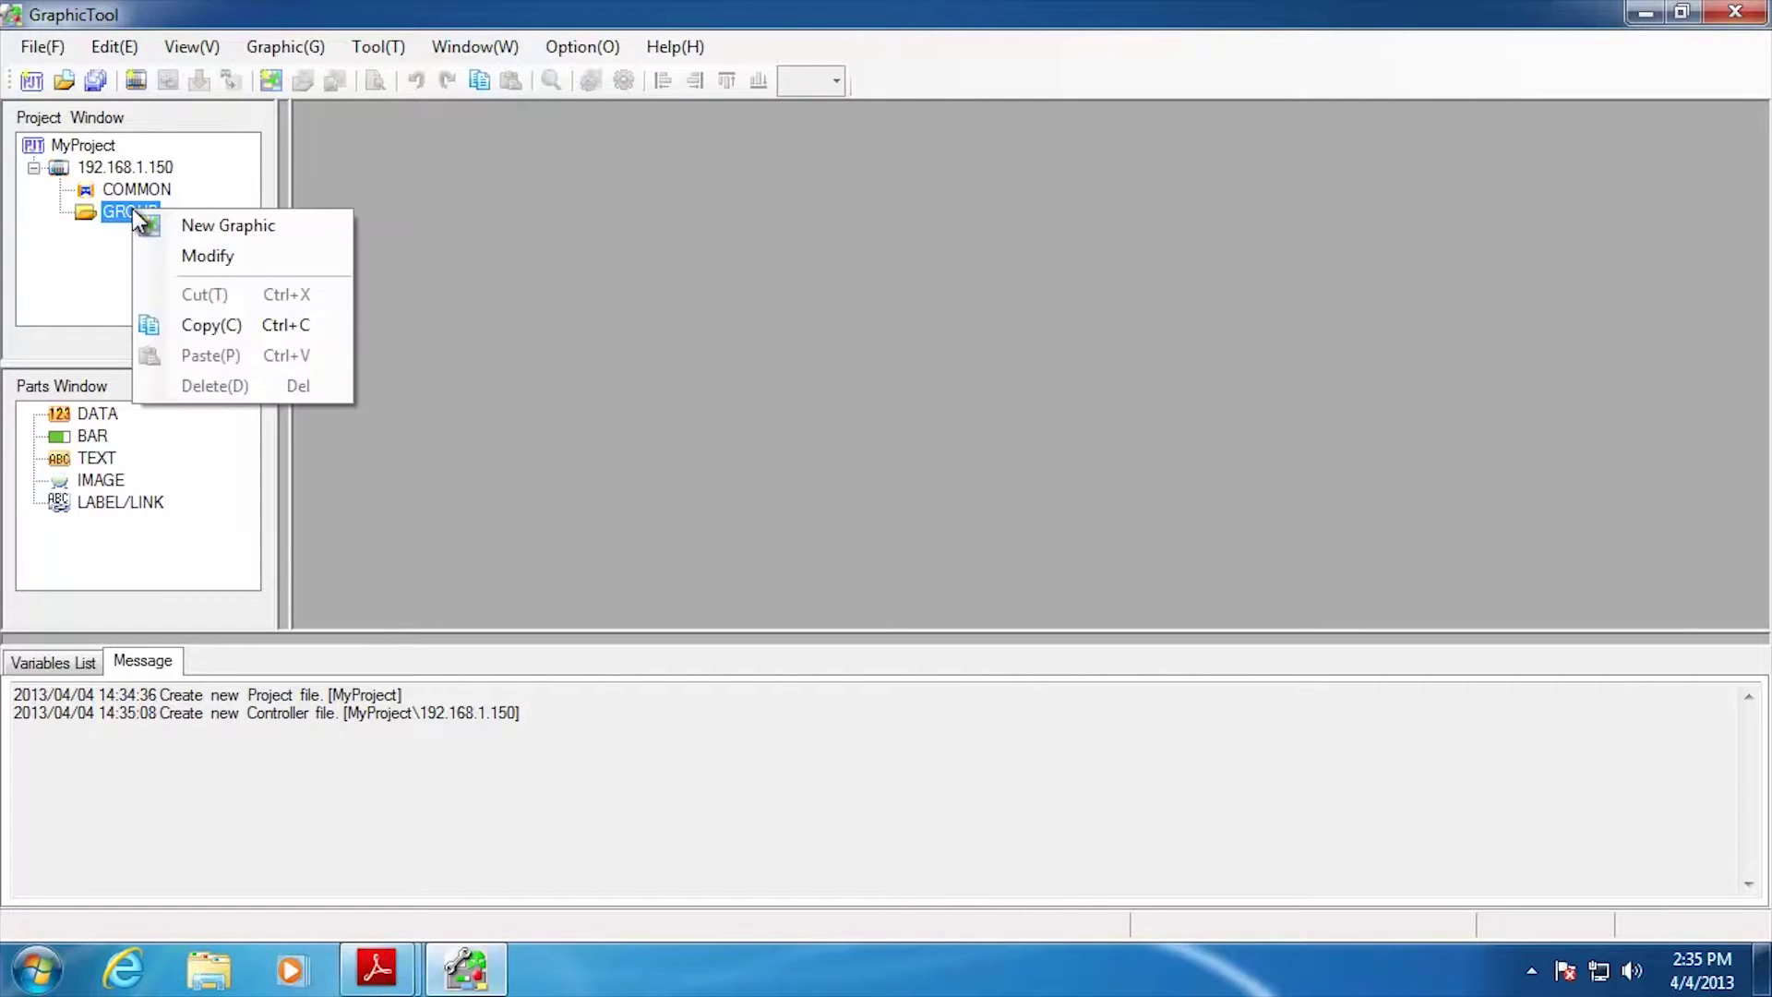
pyautogui.click(230, 263)
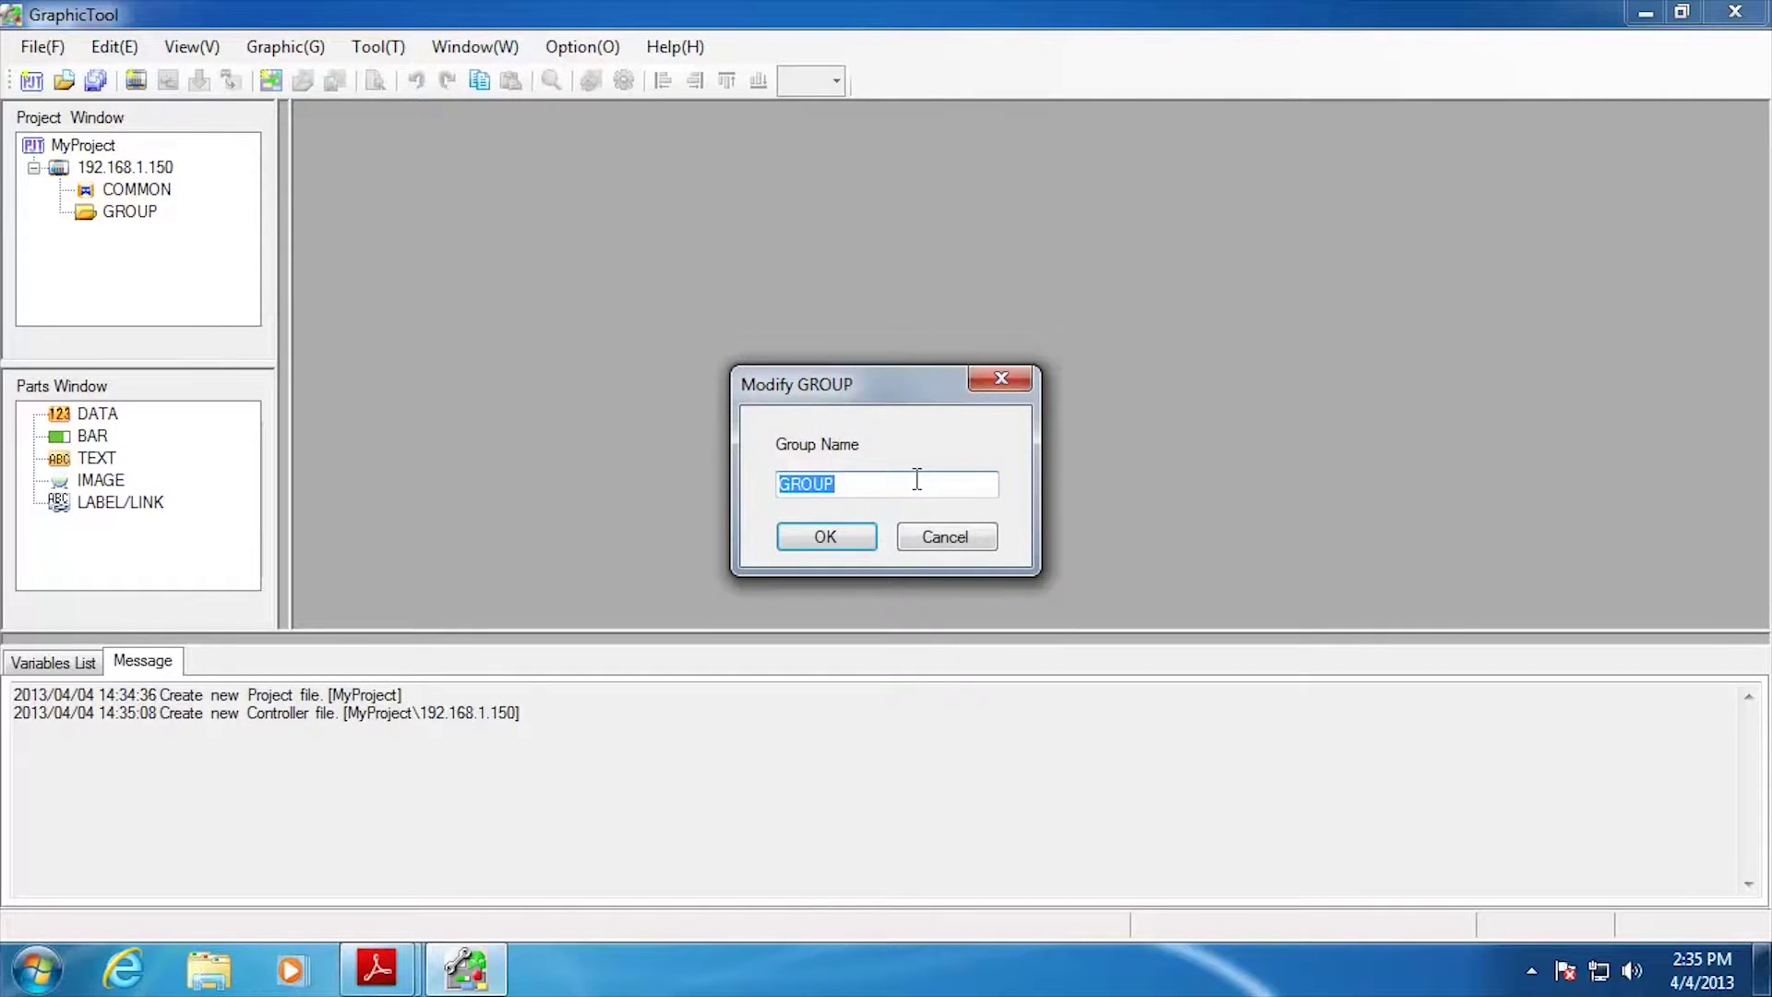
pyautogui.click(975, 538)
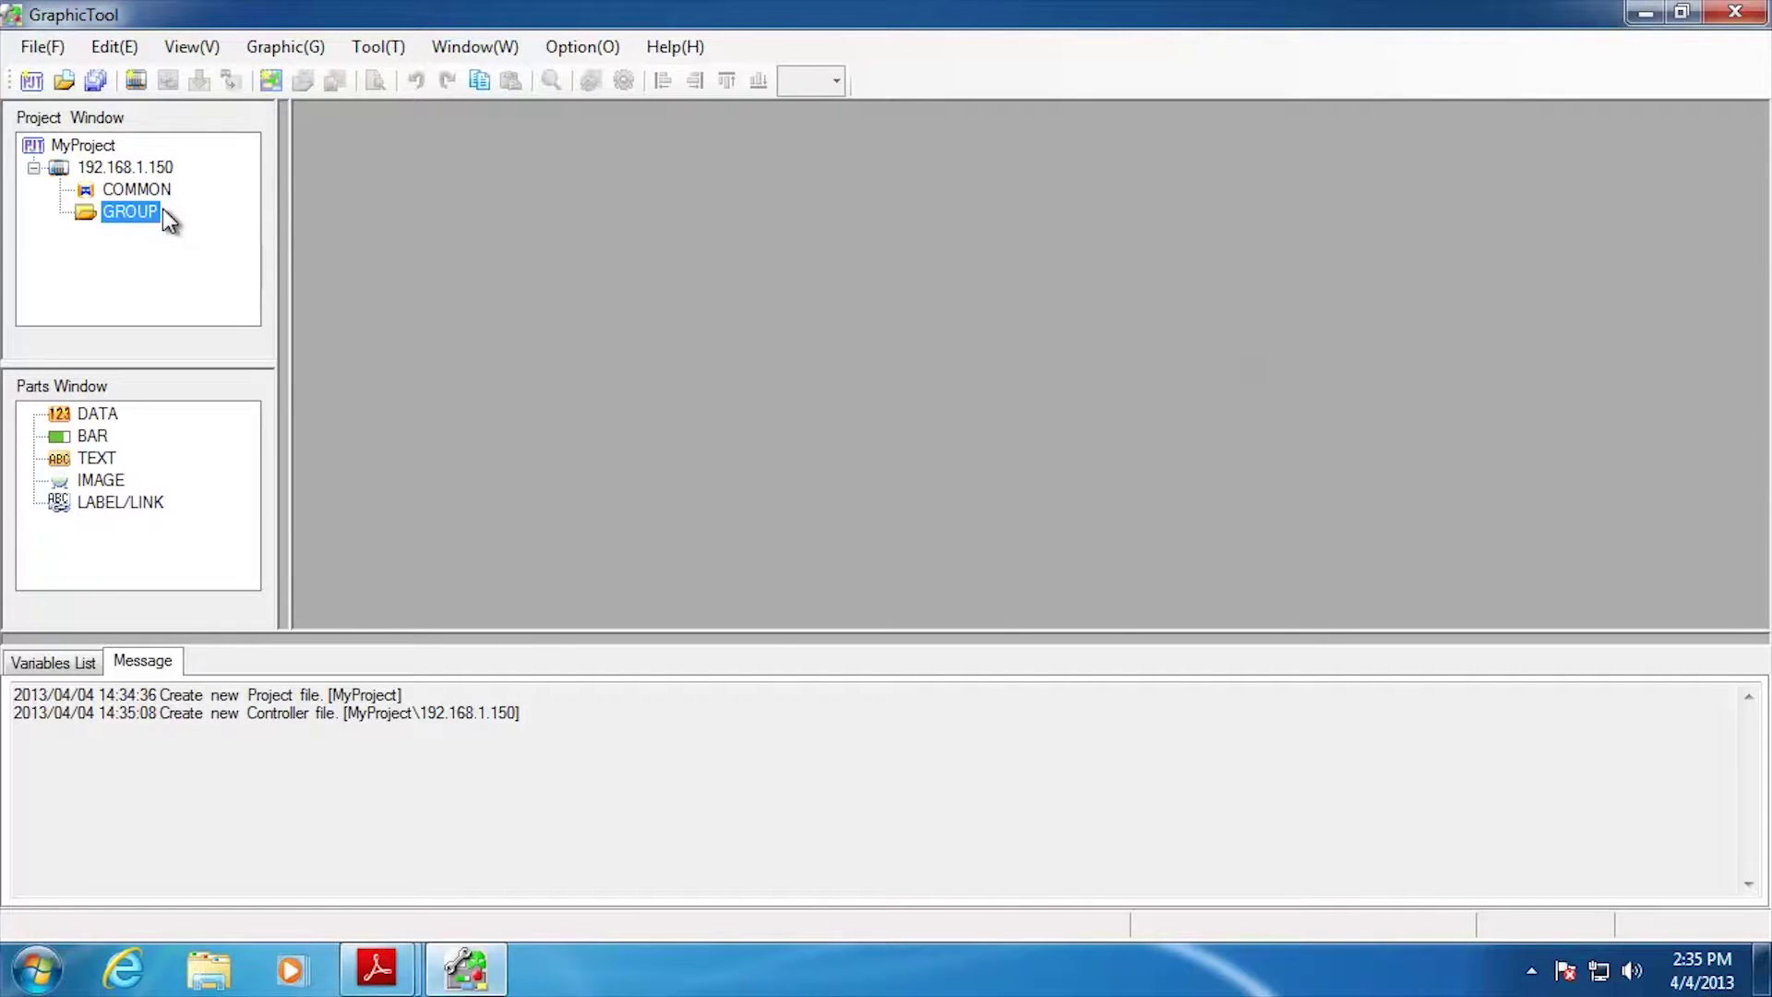
pyautogui.click(138, 169)
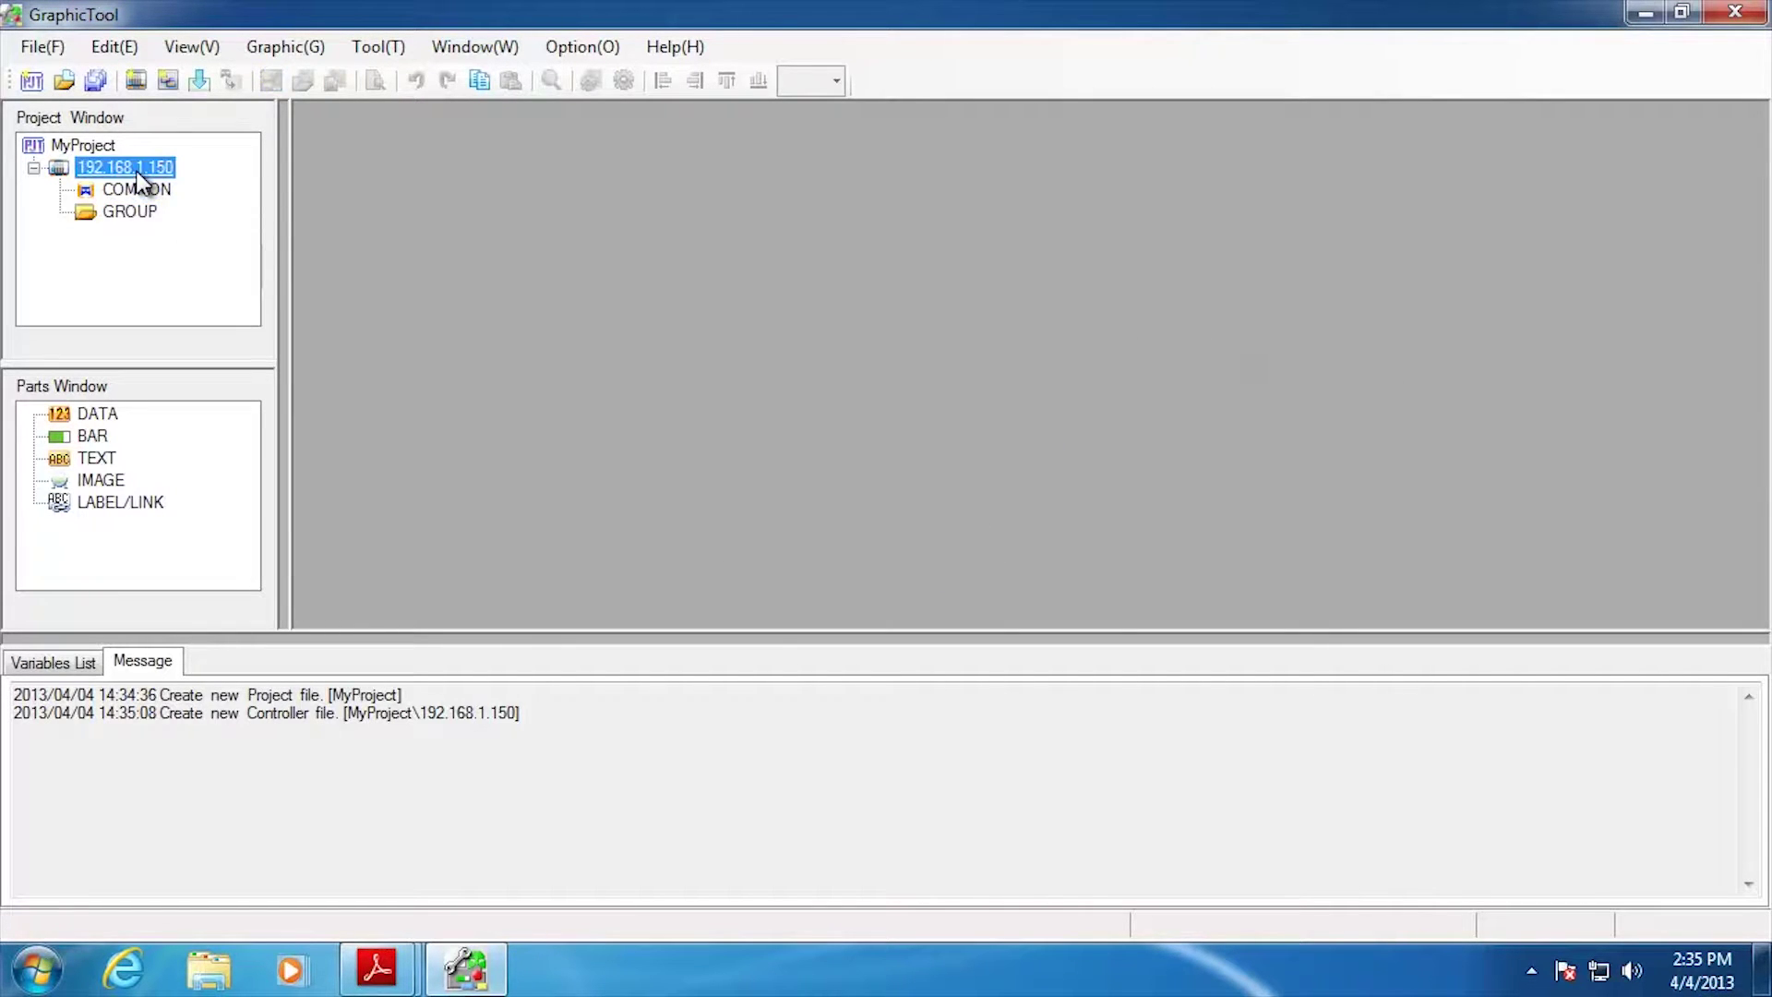
pyautogui.rightClick(138, 172)
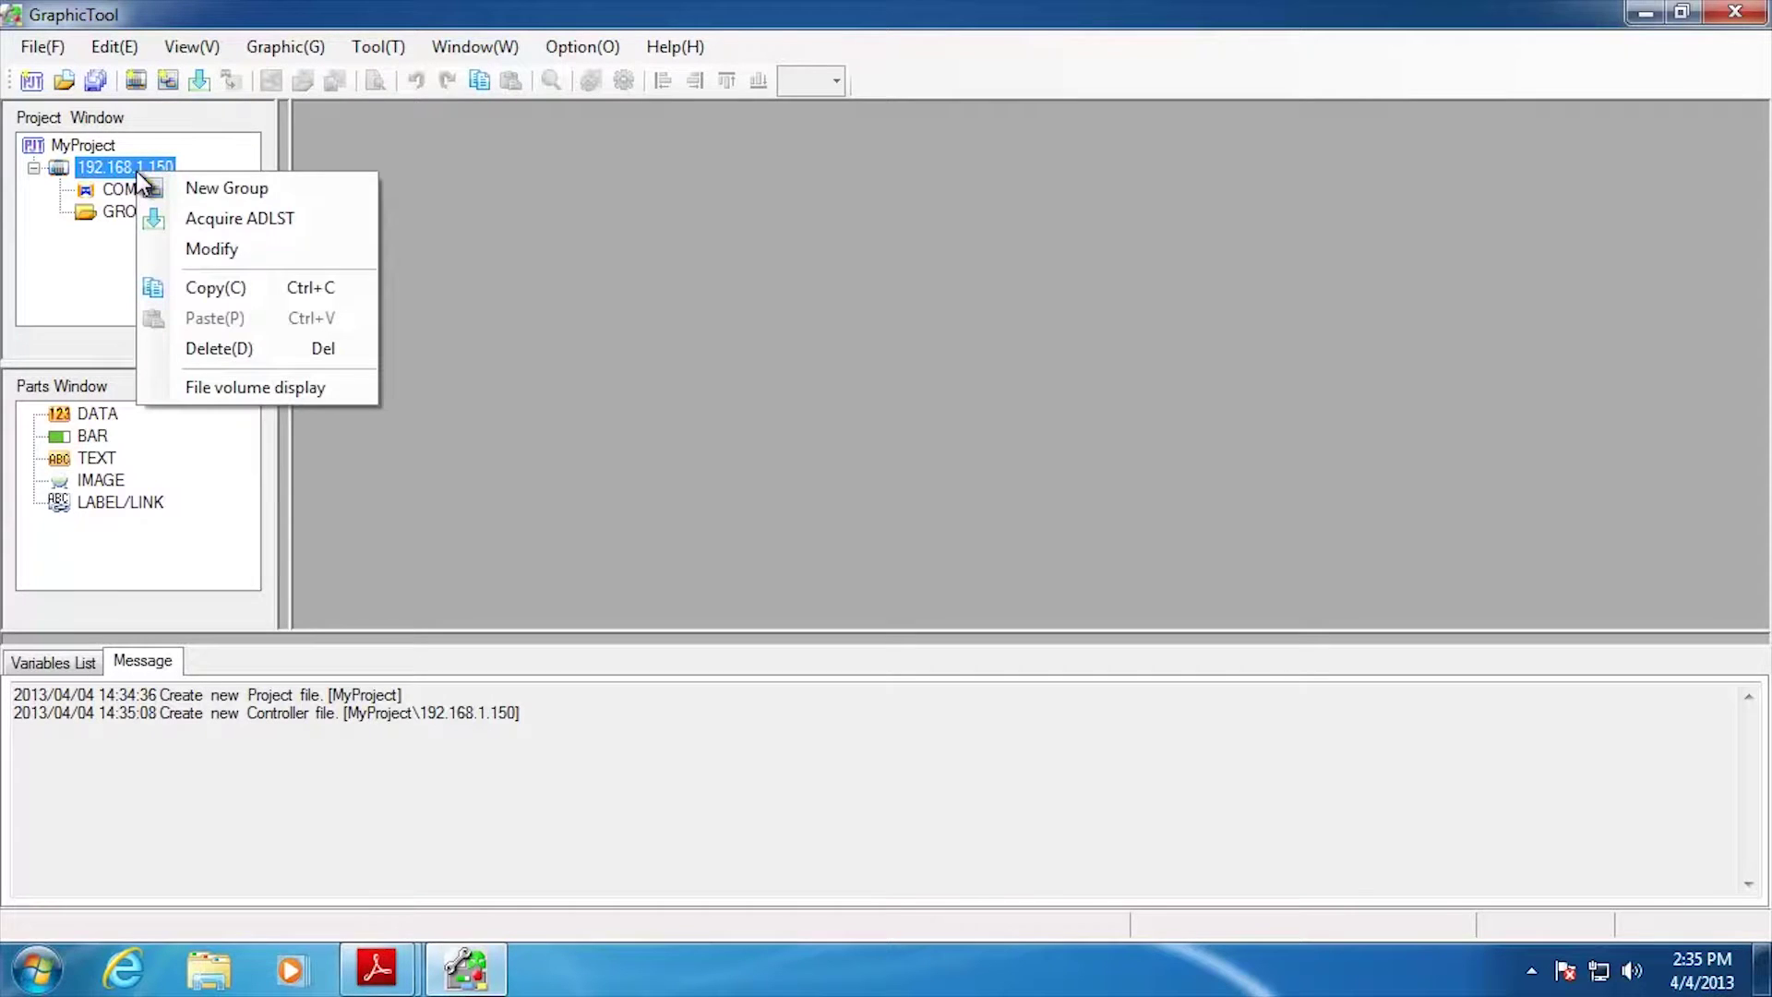
# Acquire the ADLST file from controller 192.168.1.150 and acknowledge the success message
pyautogui.click(208, 218)
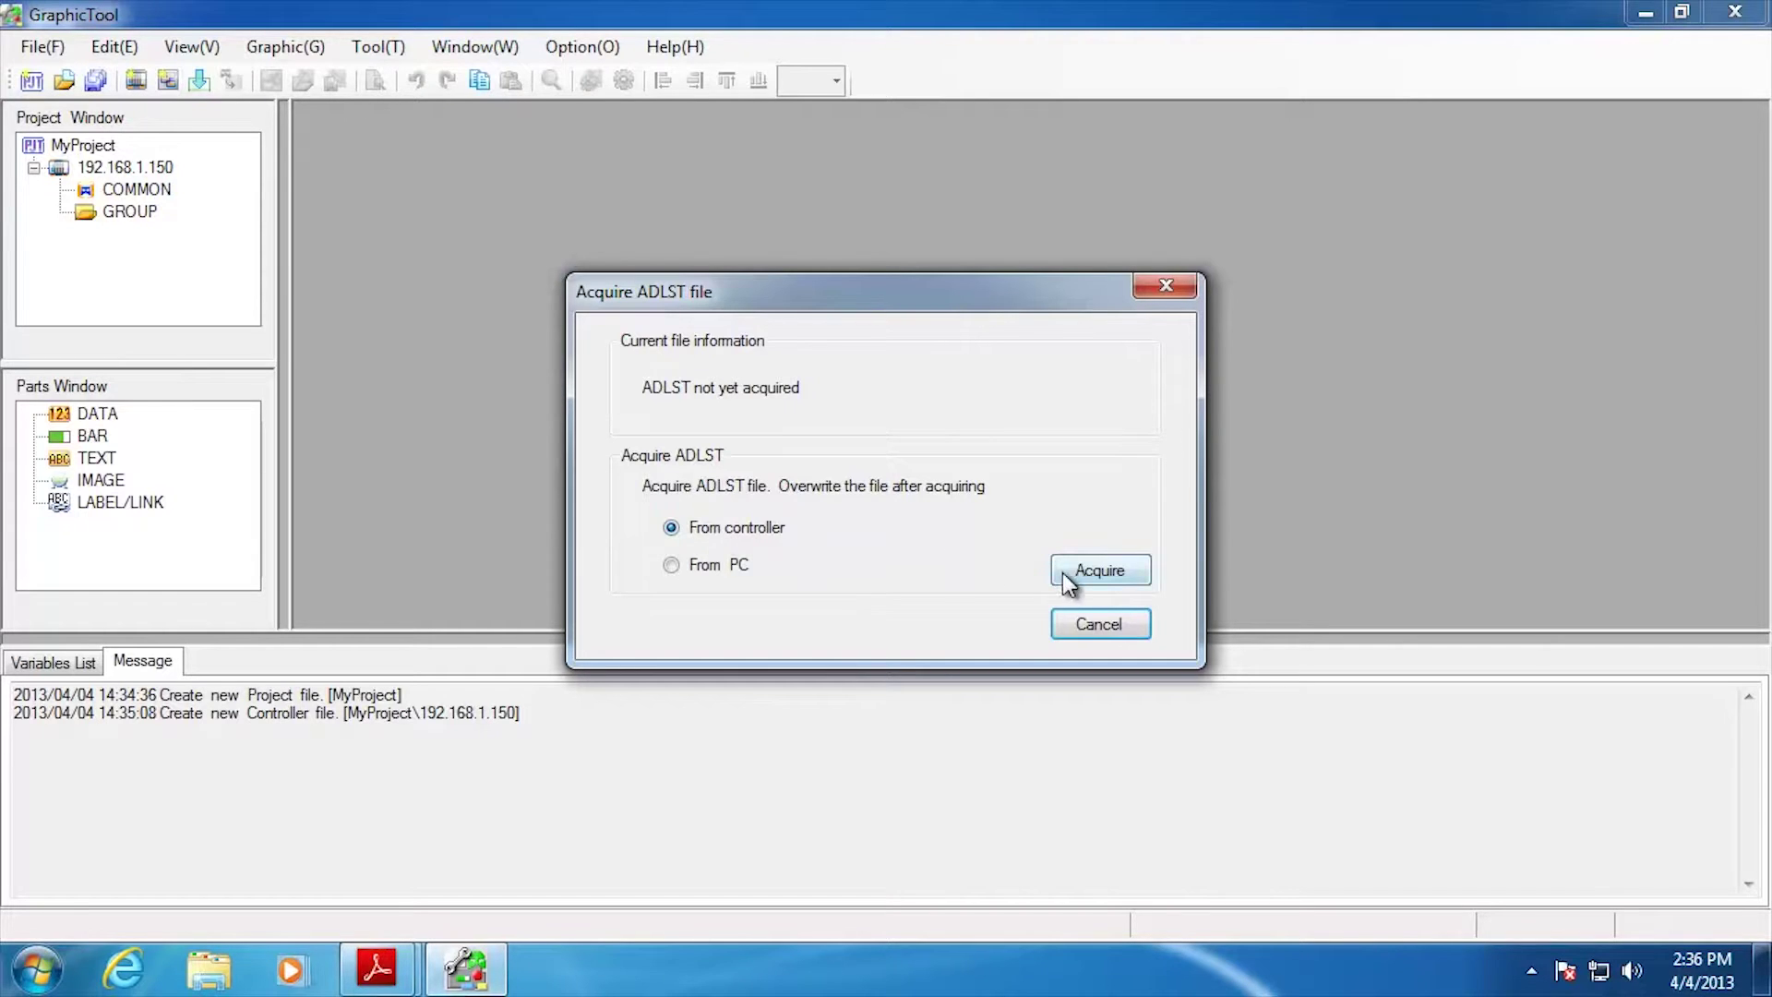
pyautogui.click(1093, 573)
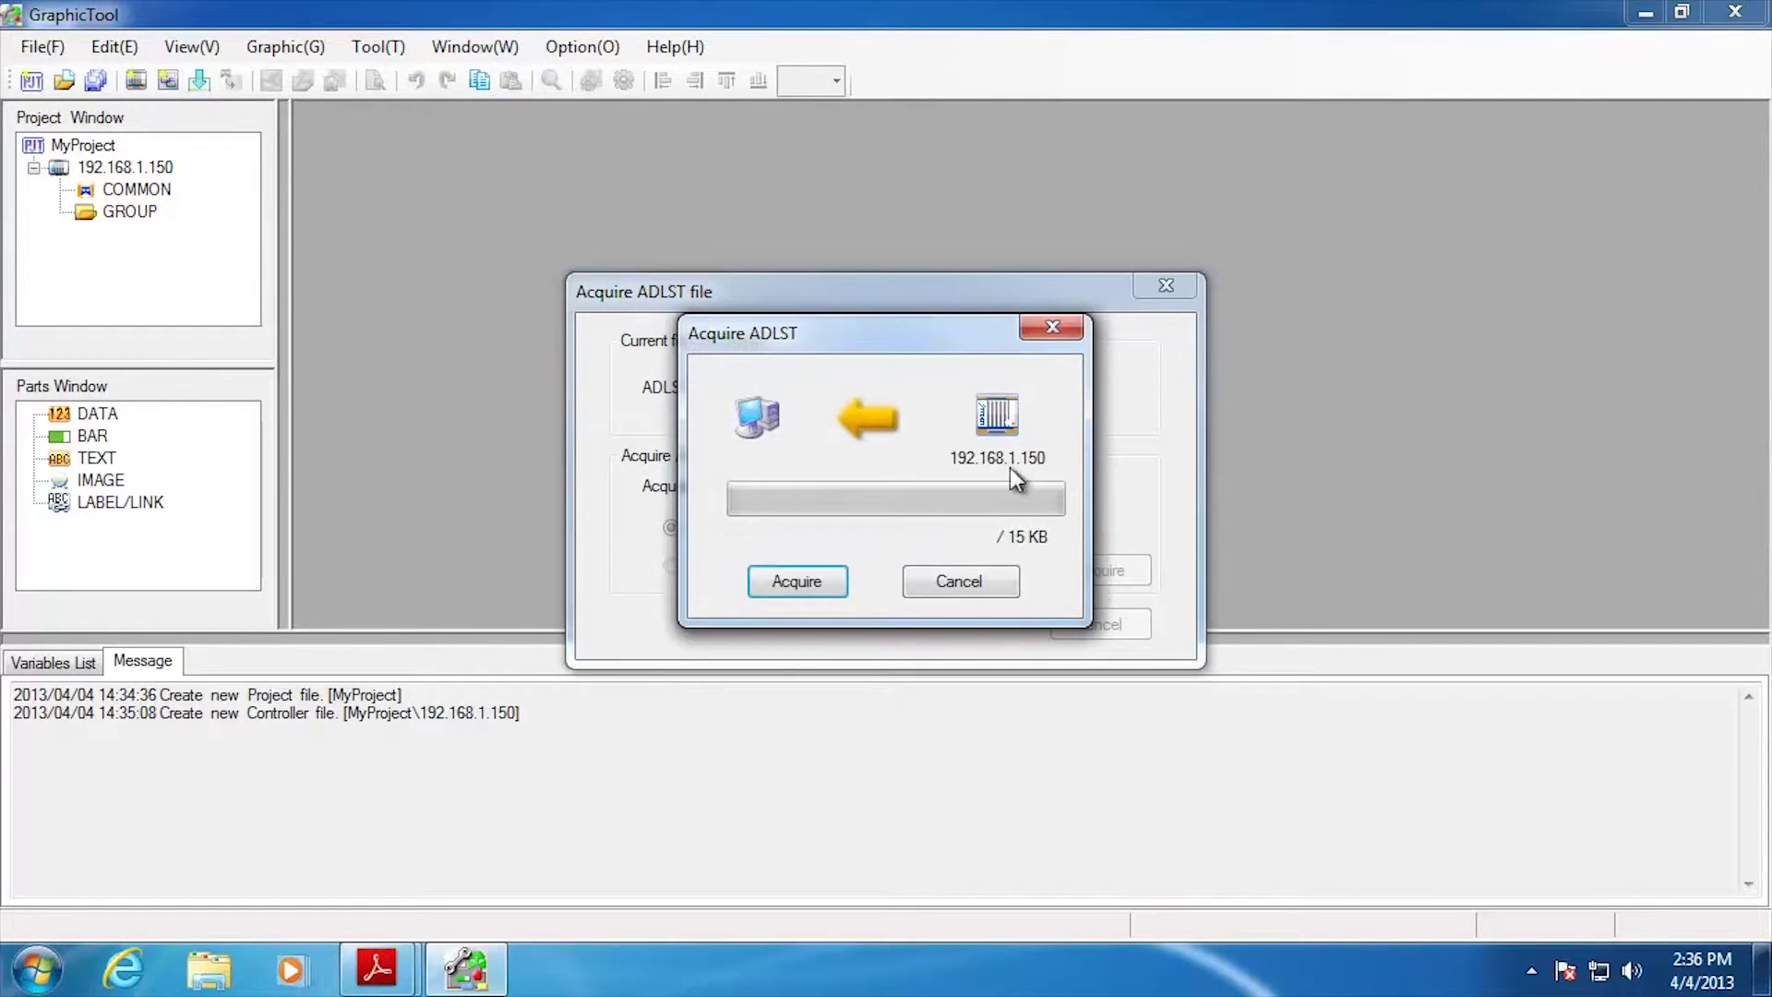
pyautogui.click(795, 581)
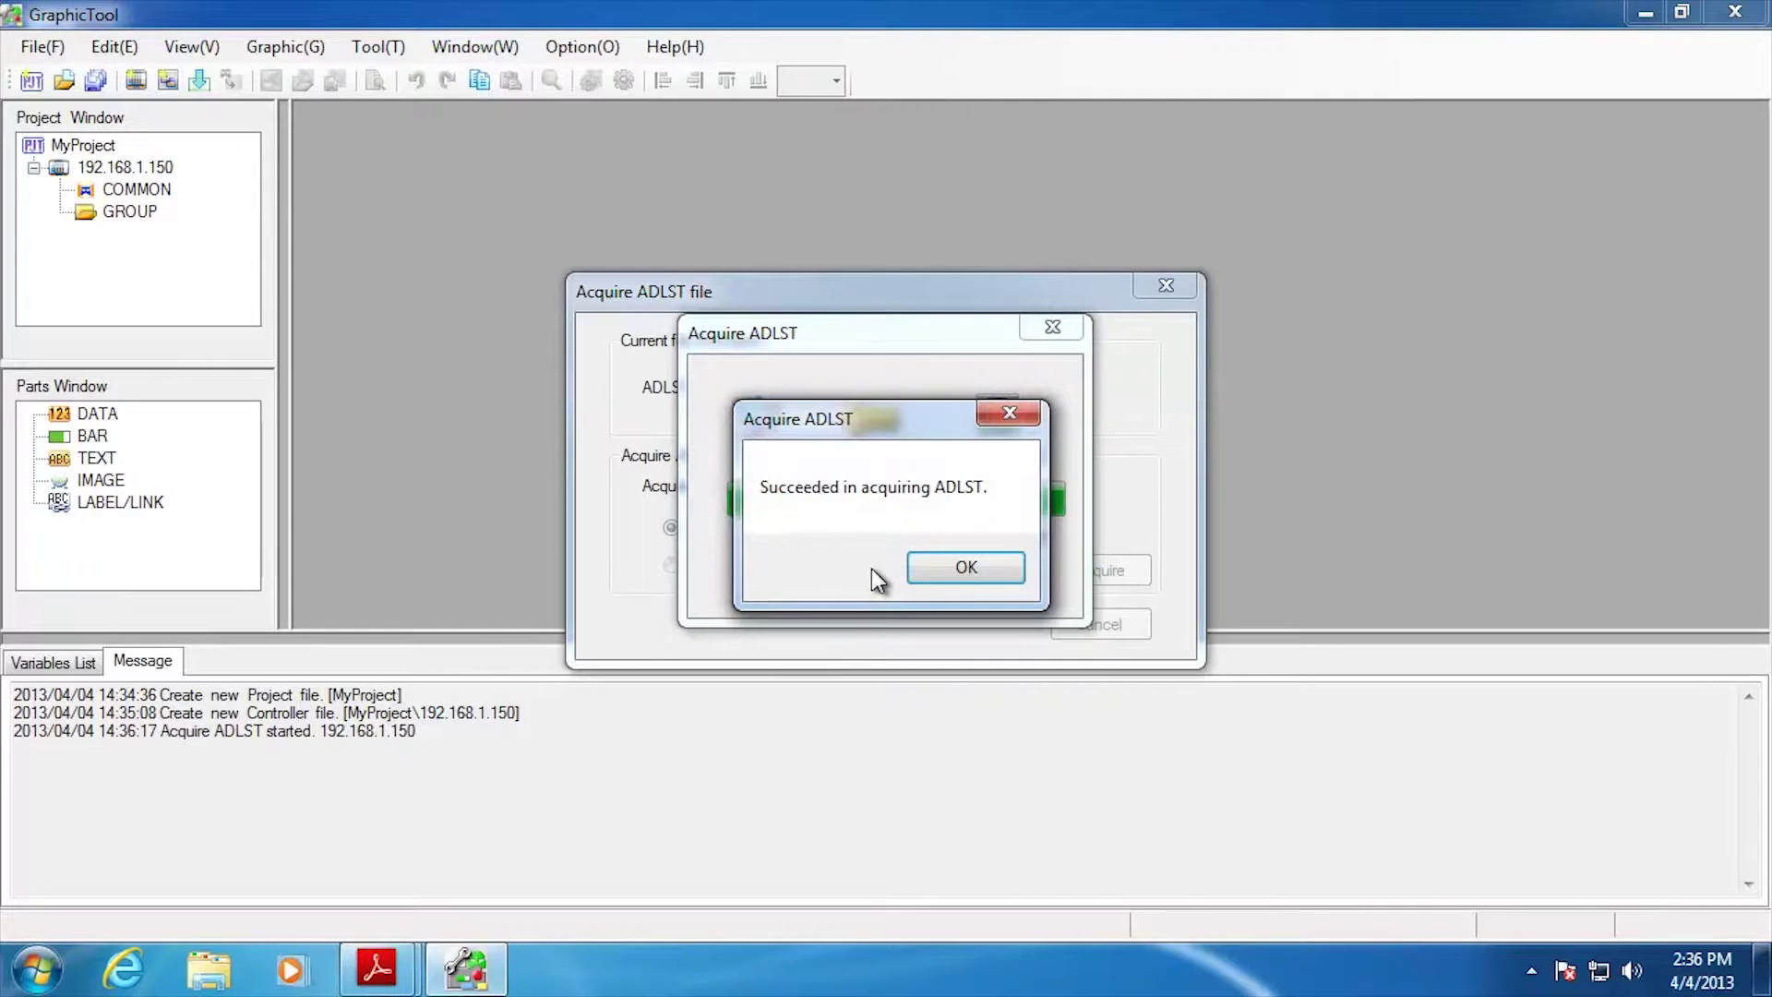
pyautogui.click(971, 572)
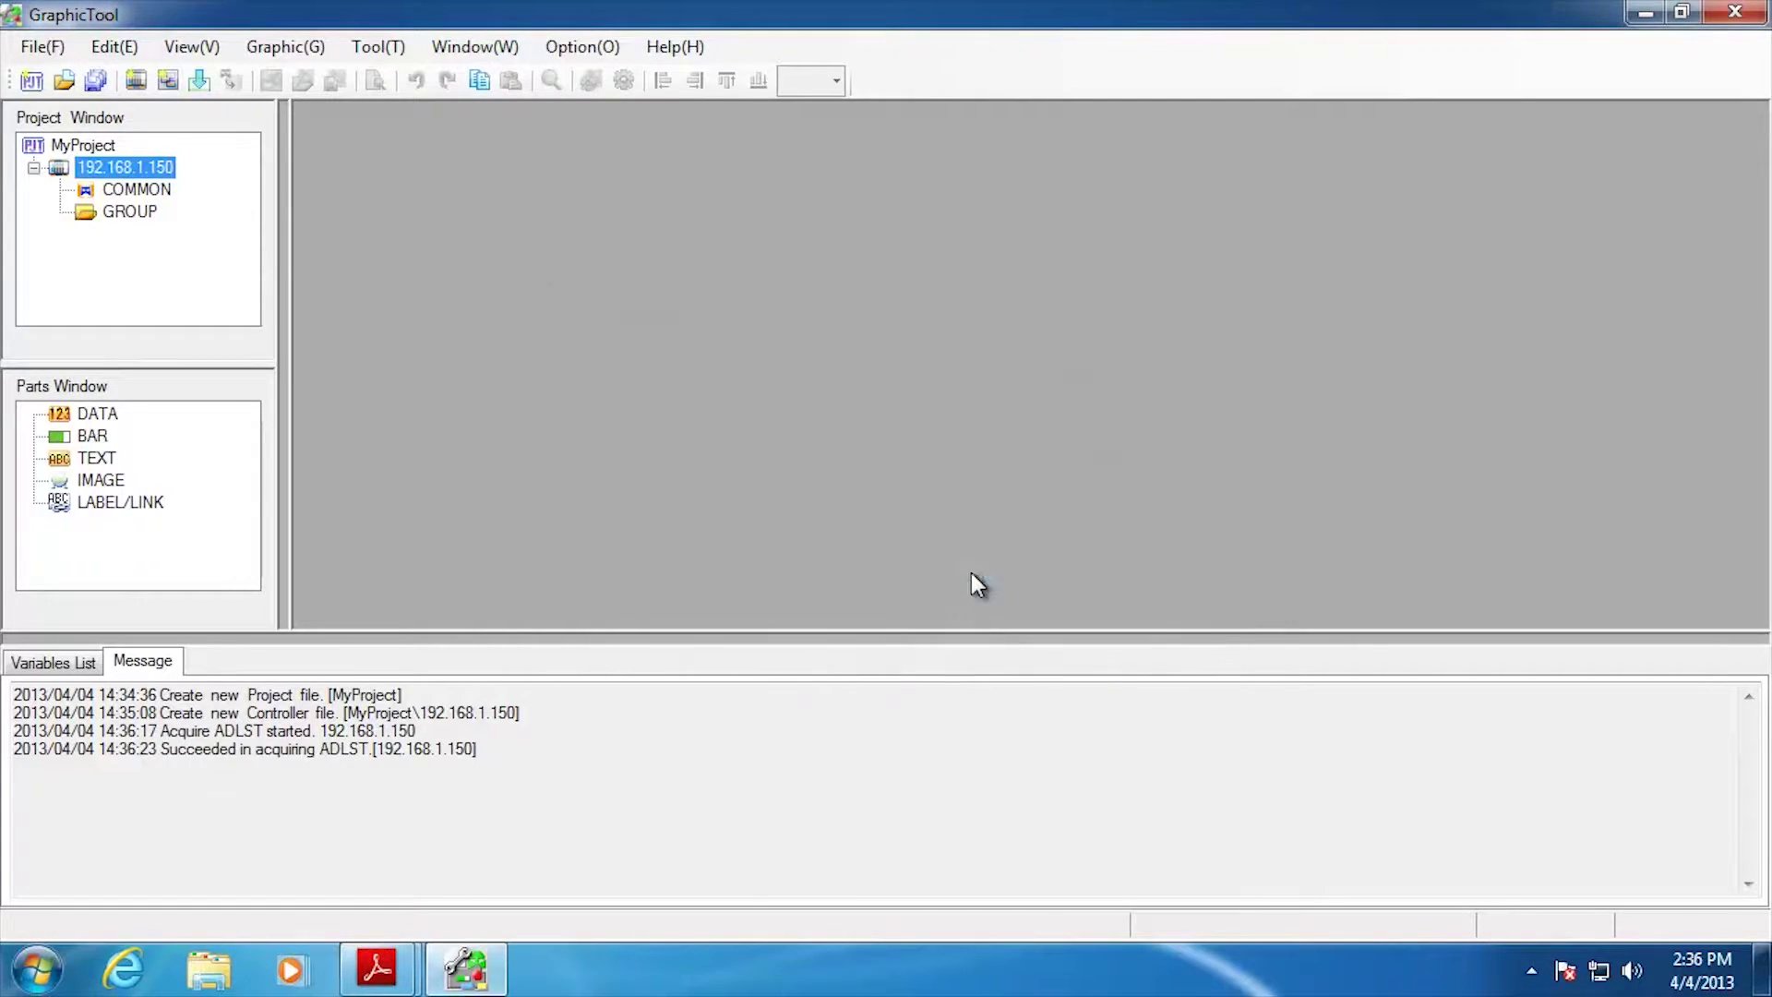
pyautogui.click(49, 663)
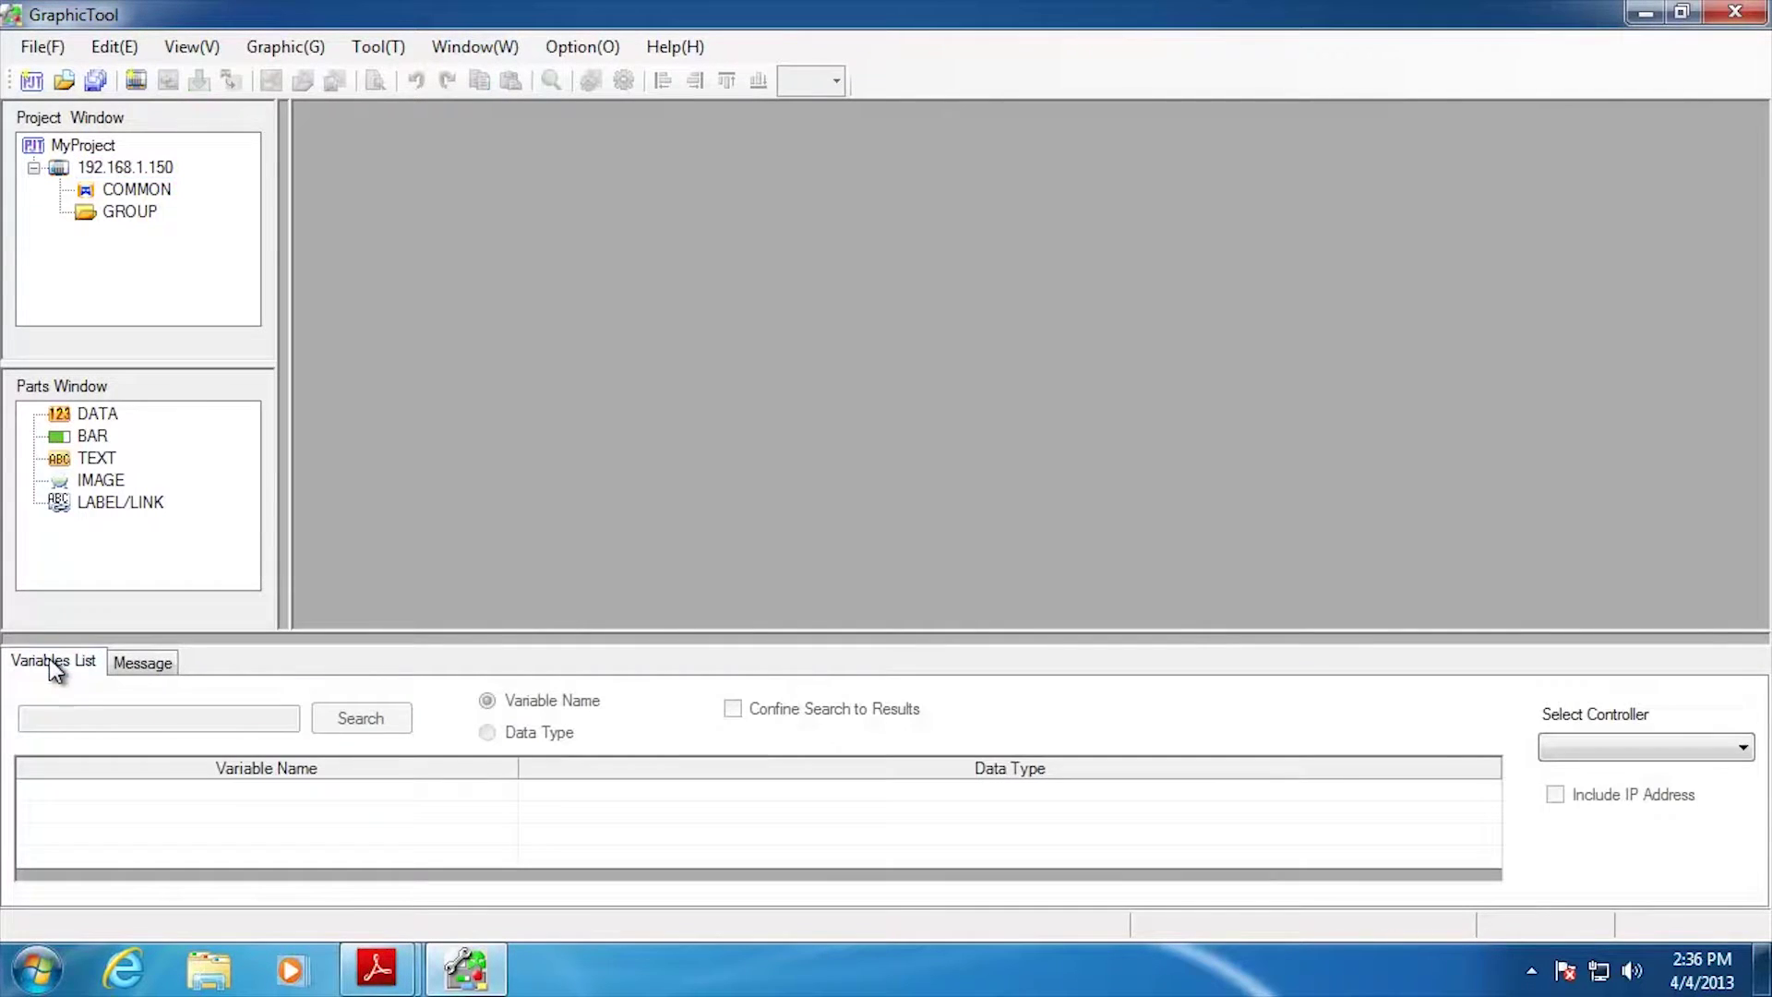
# List controller 192.168.1.150's variables in the Variables List and enlarge the pane
pyautogui.click(1606, 761)
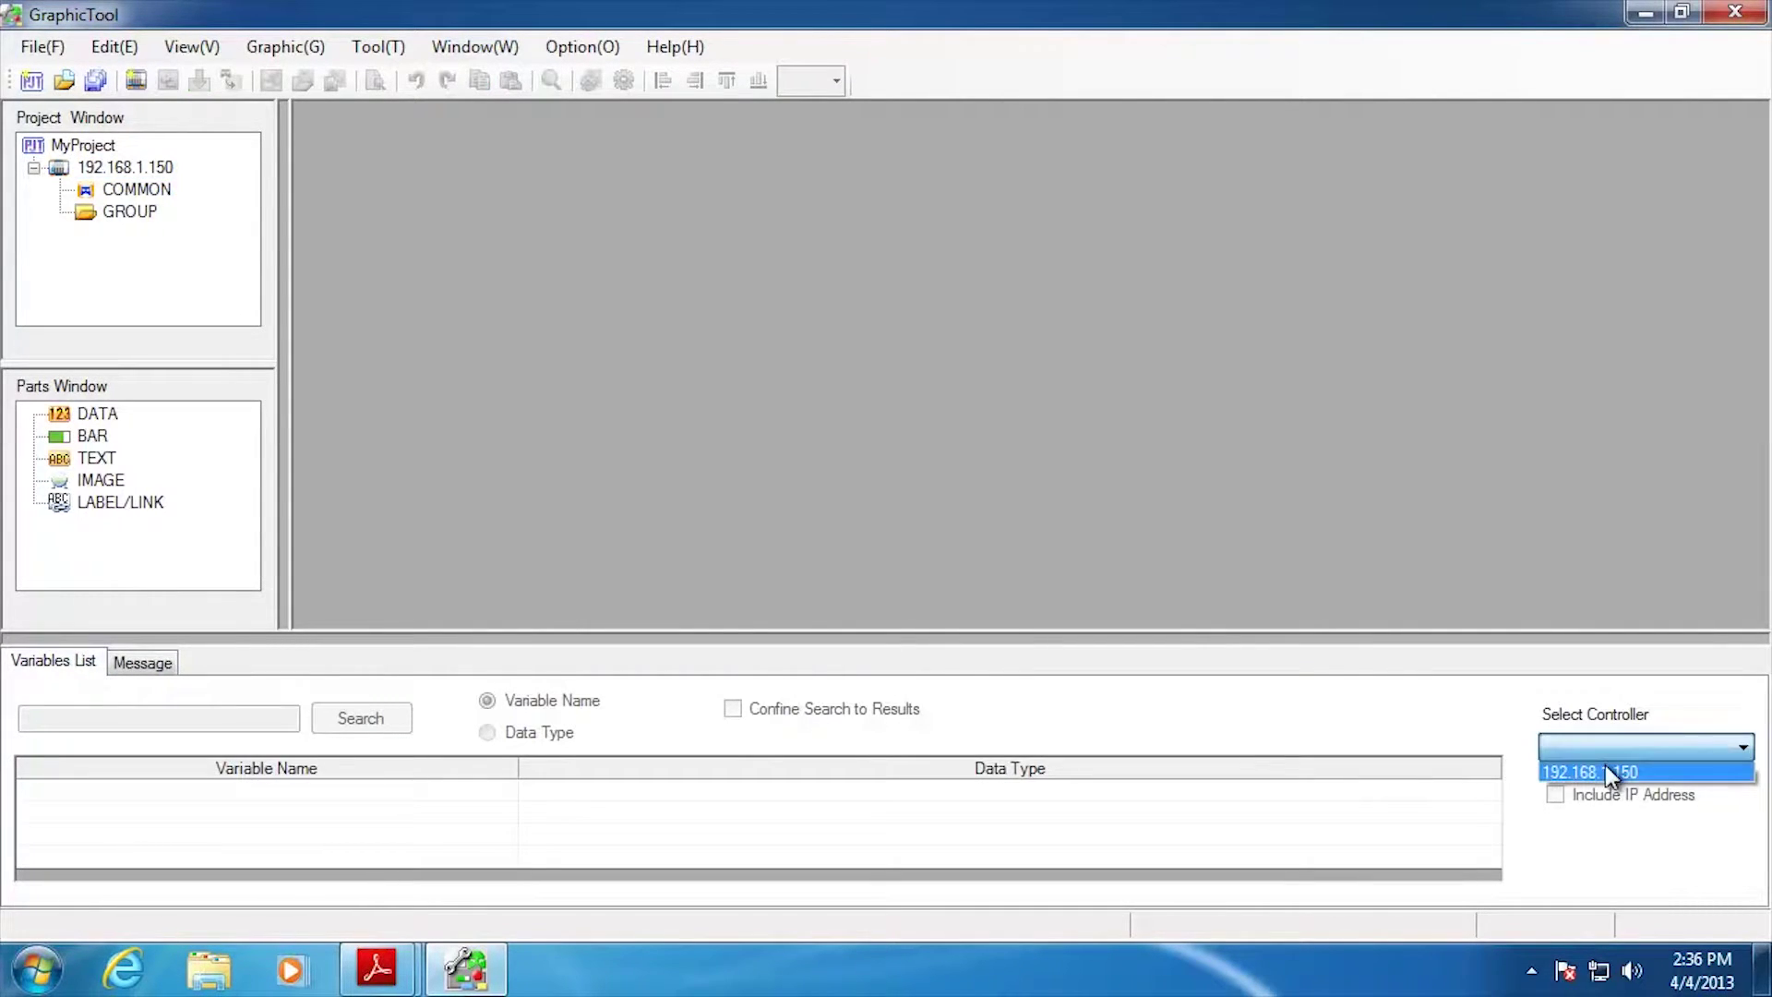
pyautogui.click(1606, 771)
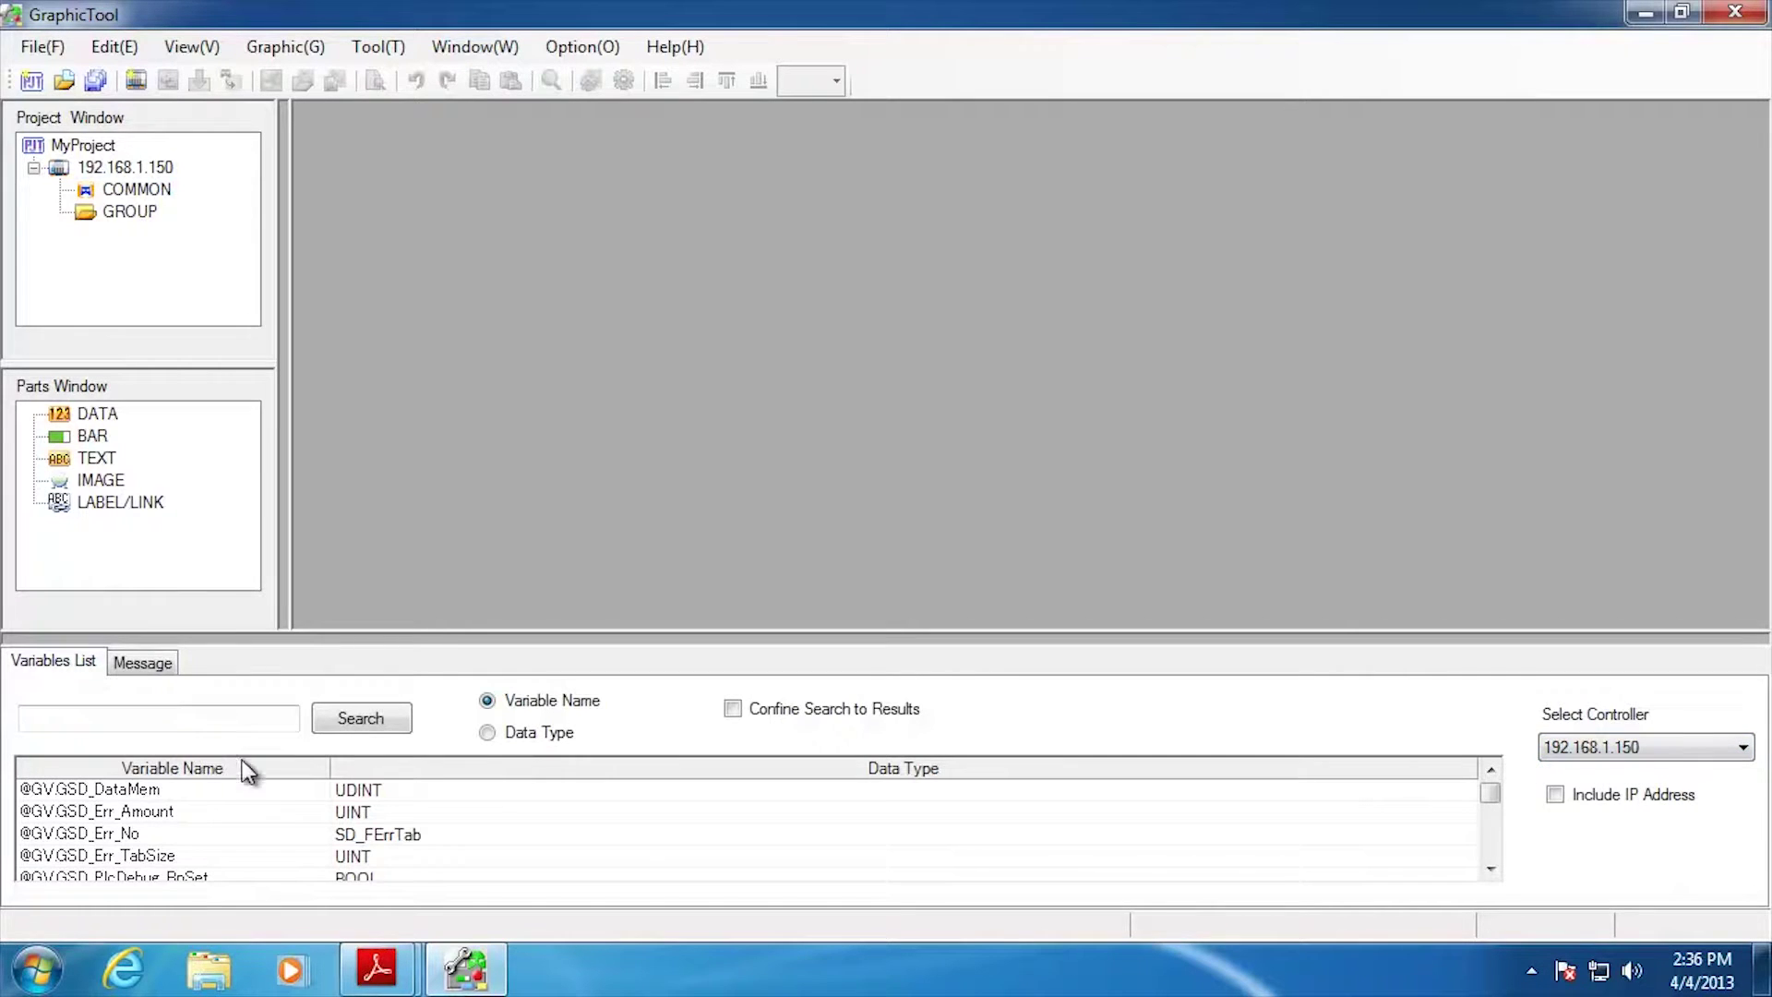
pyautogui.click(1490, 868)
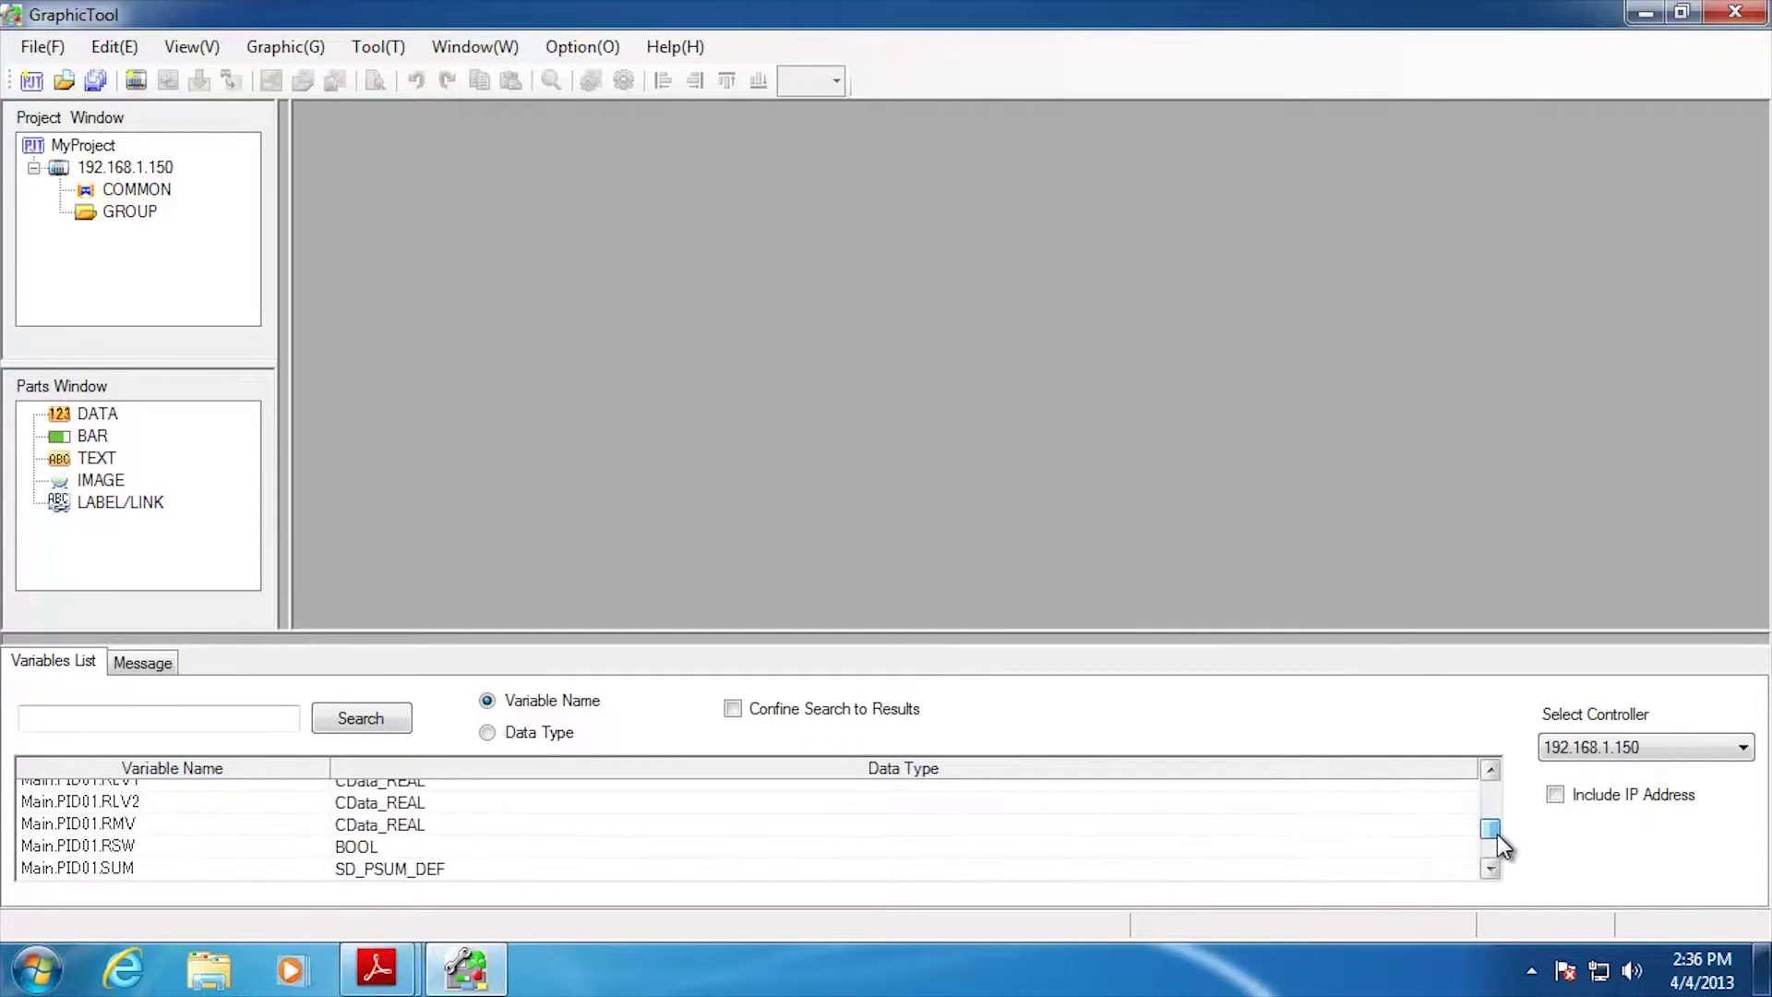
pyautogui.moveTo(1105, 636); pyautogui.dragTo(1122, 426)
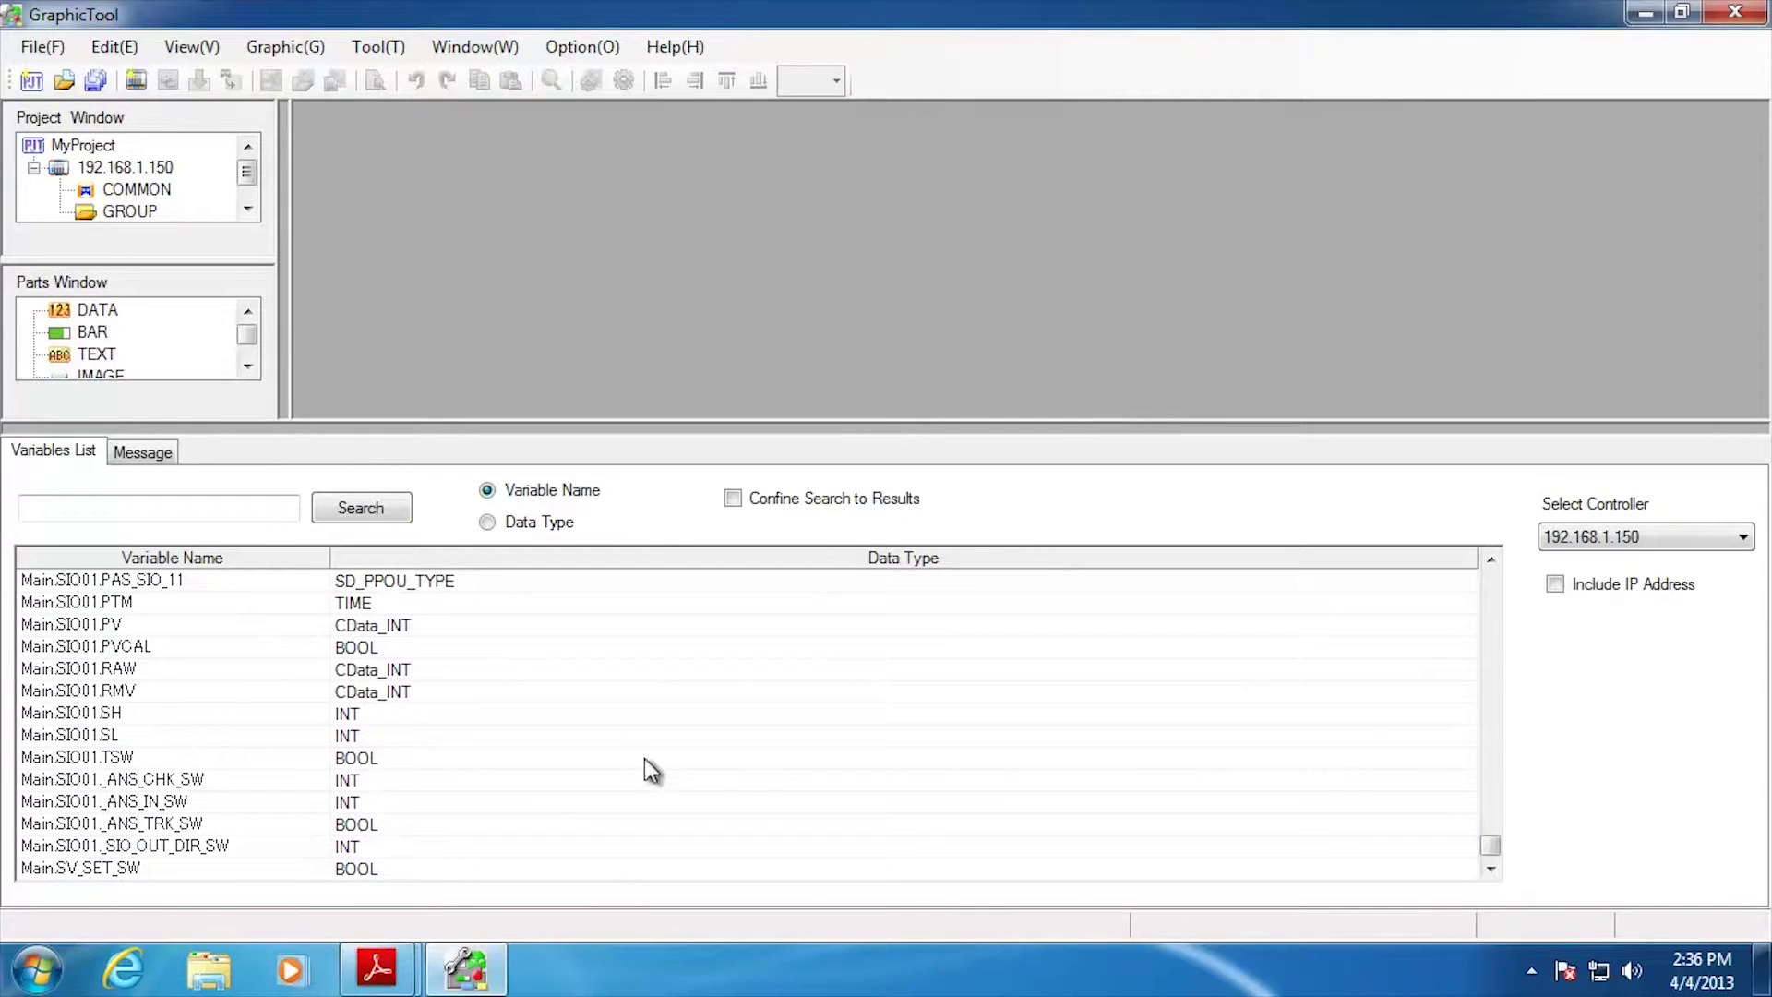
pyautogui.moveTo(1491, 845)
pyautogui.mouseDown()
pyautogui.moveTo(1495, 585)
pyautogui.moveTo(1506, 711)
pyautogui.moveTo(1488, 851)
pyautogui.mouseUp()
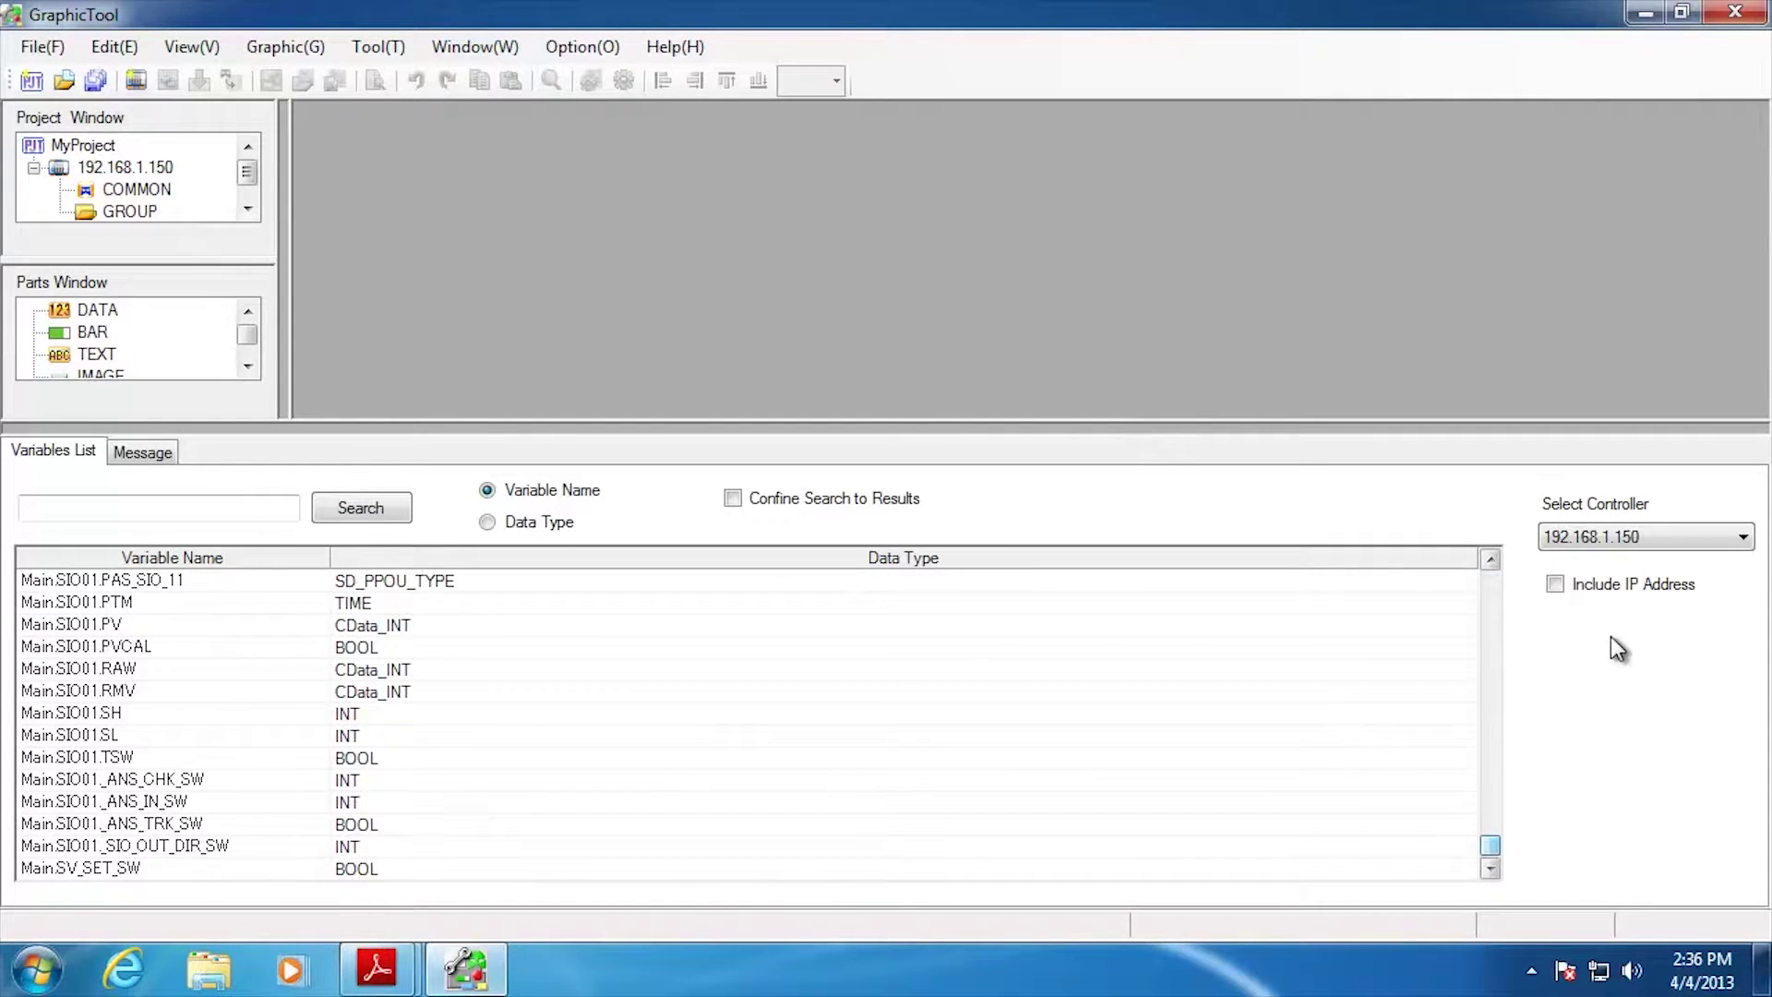
# Turn on Include IP Address so variable names get the /192.168.1.150/ prefix
pyautogui.click(1555, 583)
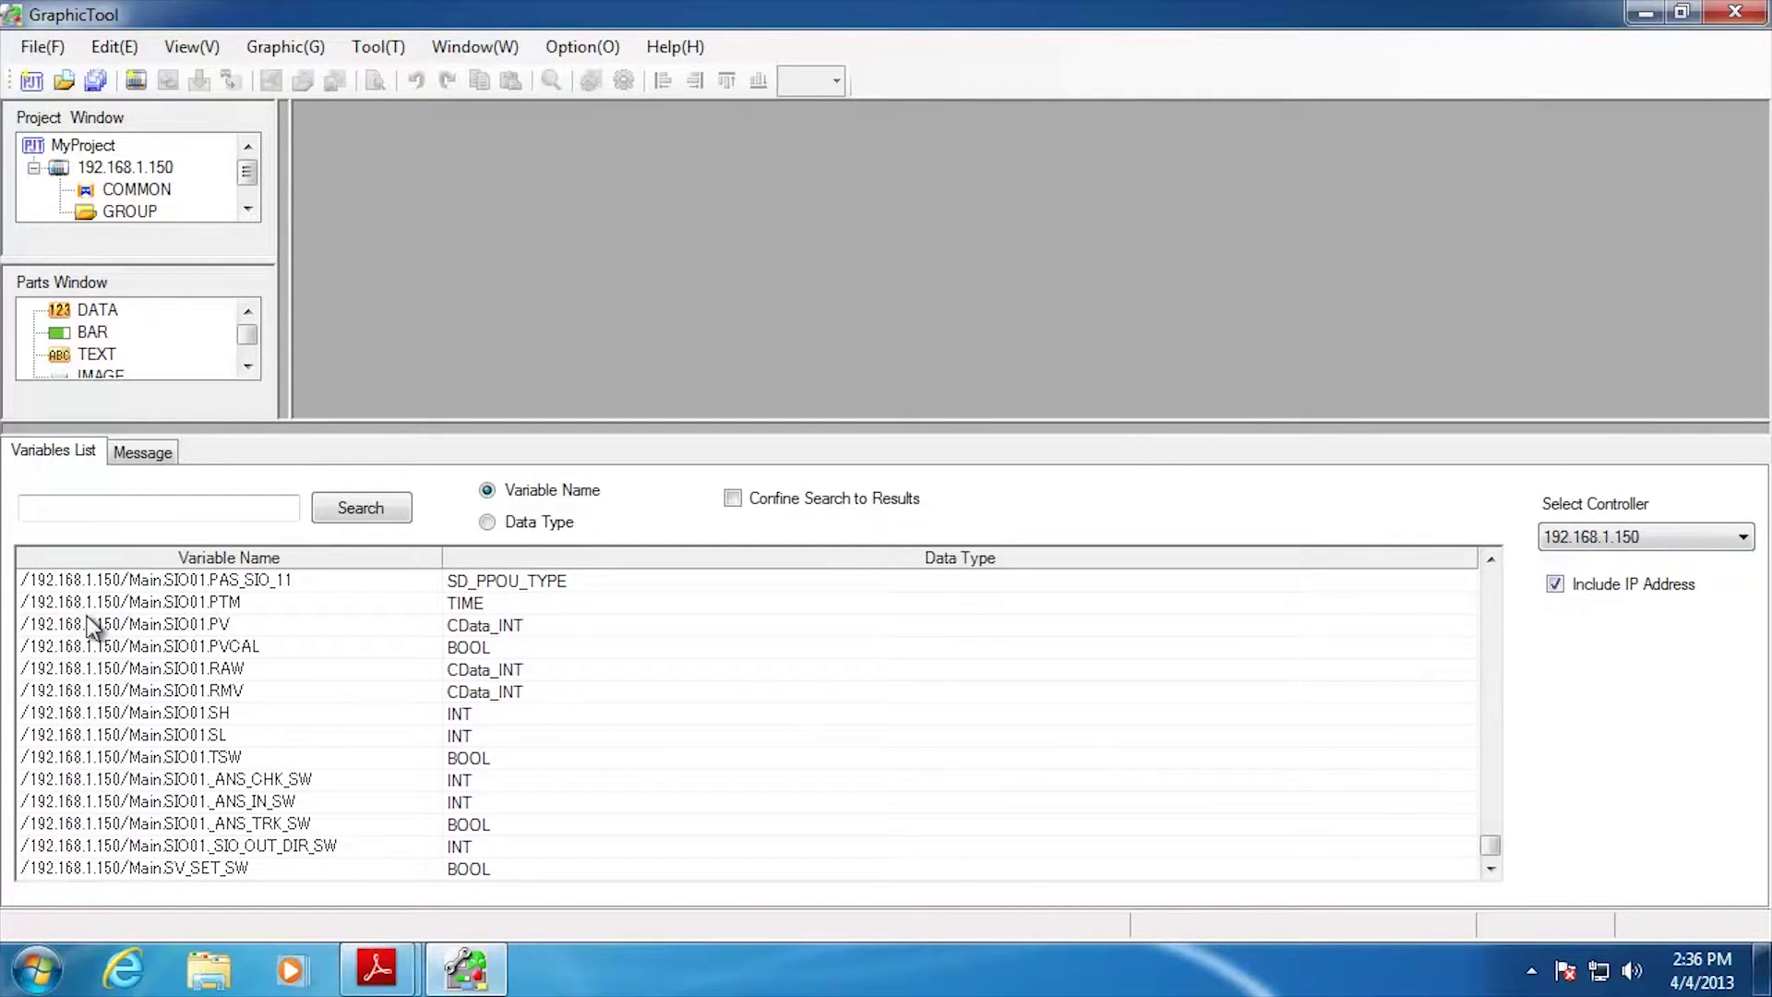
pyautogui.moveTo(1494, 856); pyautogui.dragTo(1514, 584)
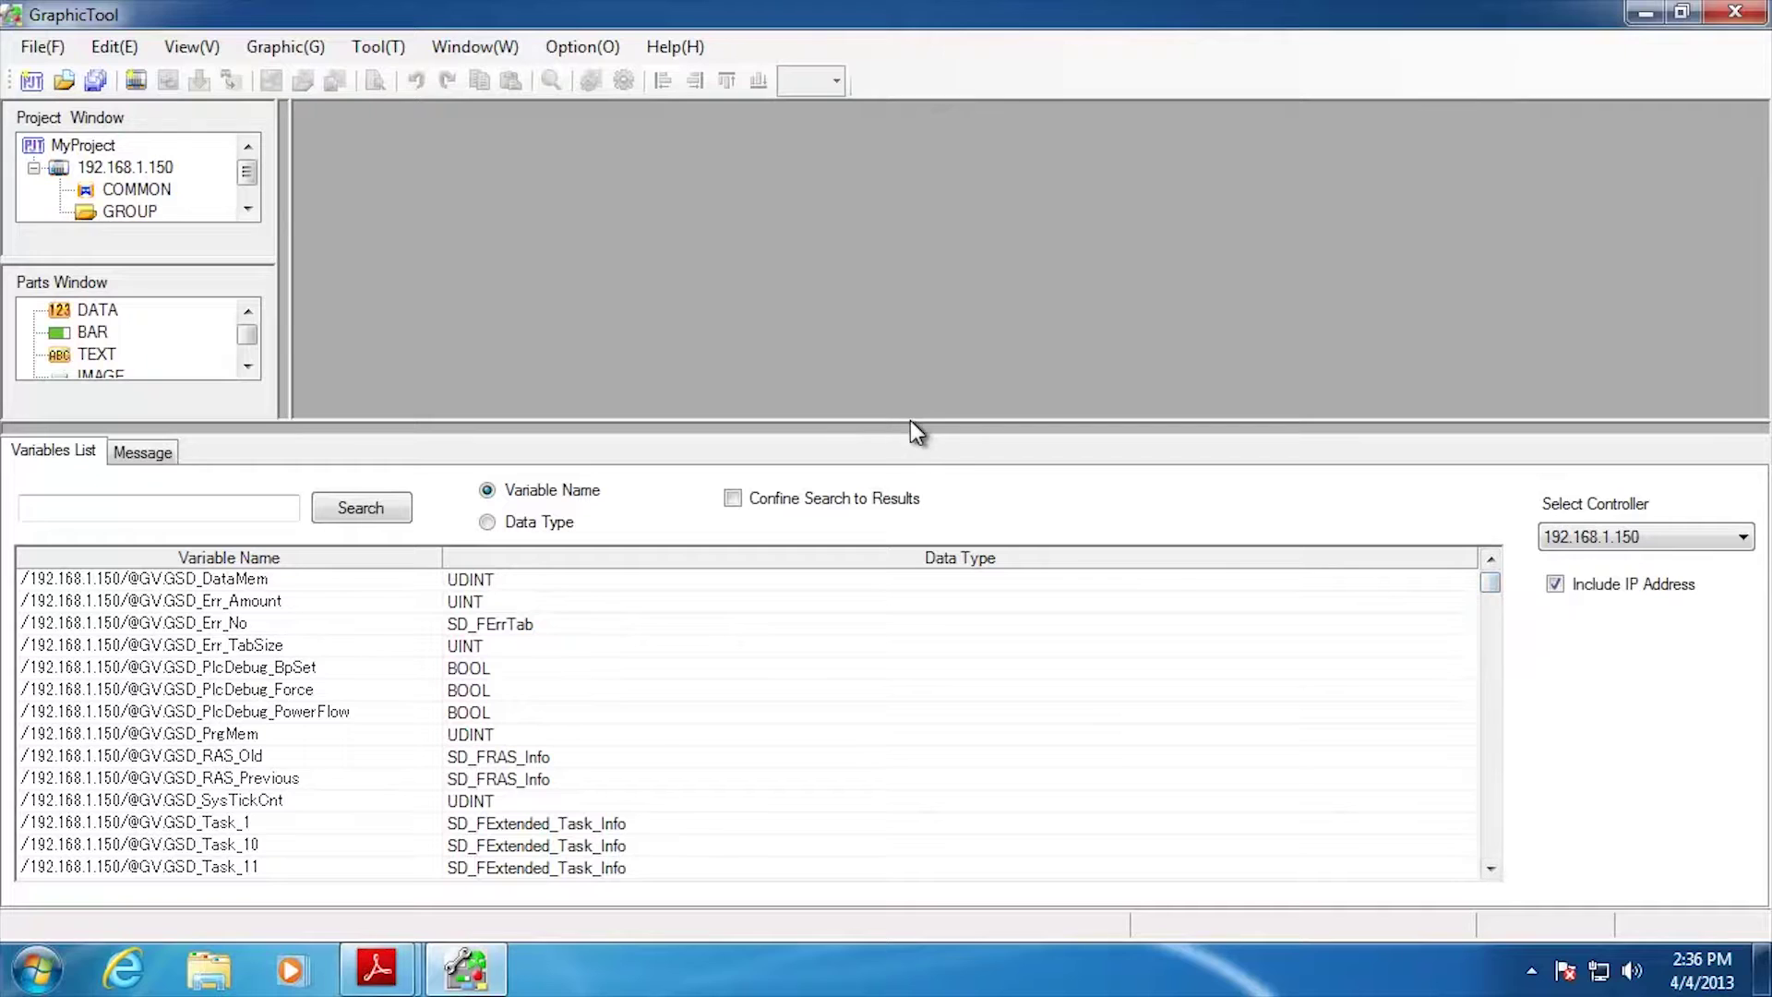
pyautogui.moveTo(910, 428); pyautogui.dragTo(902, 667)
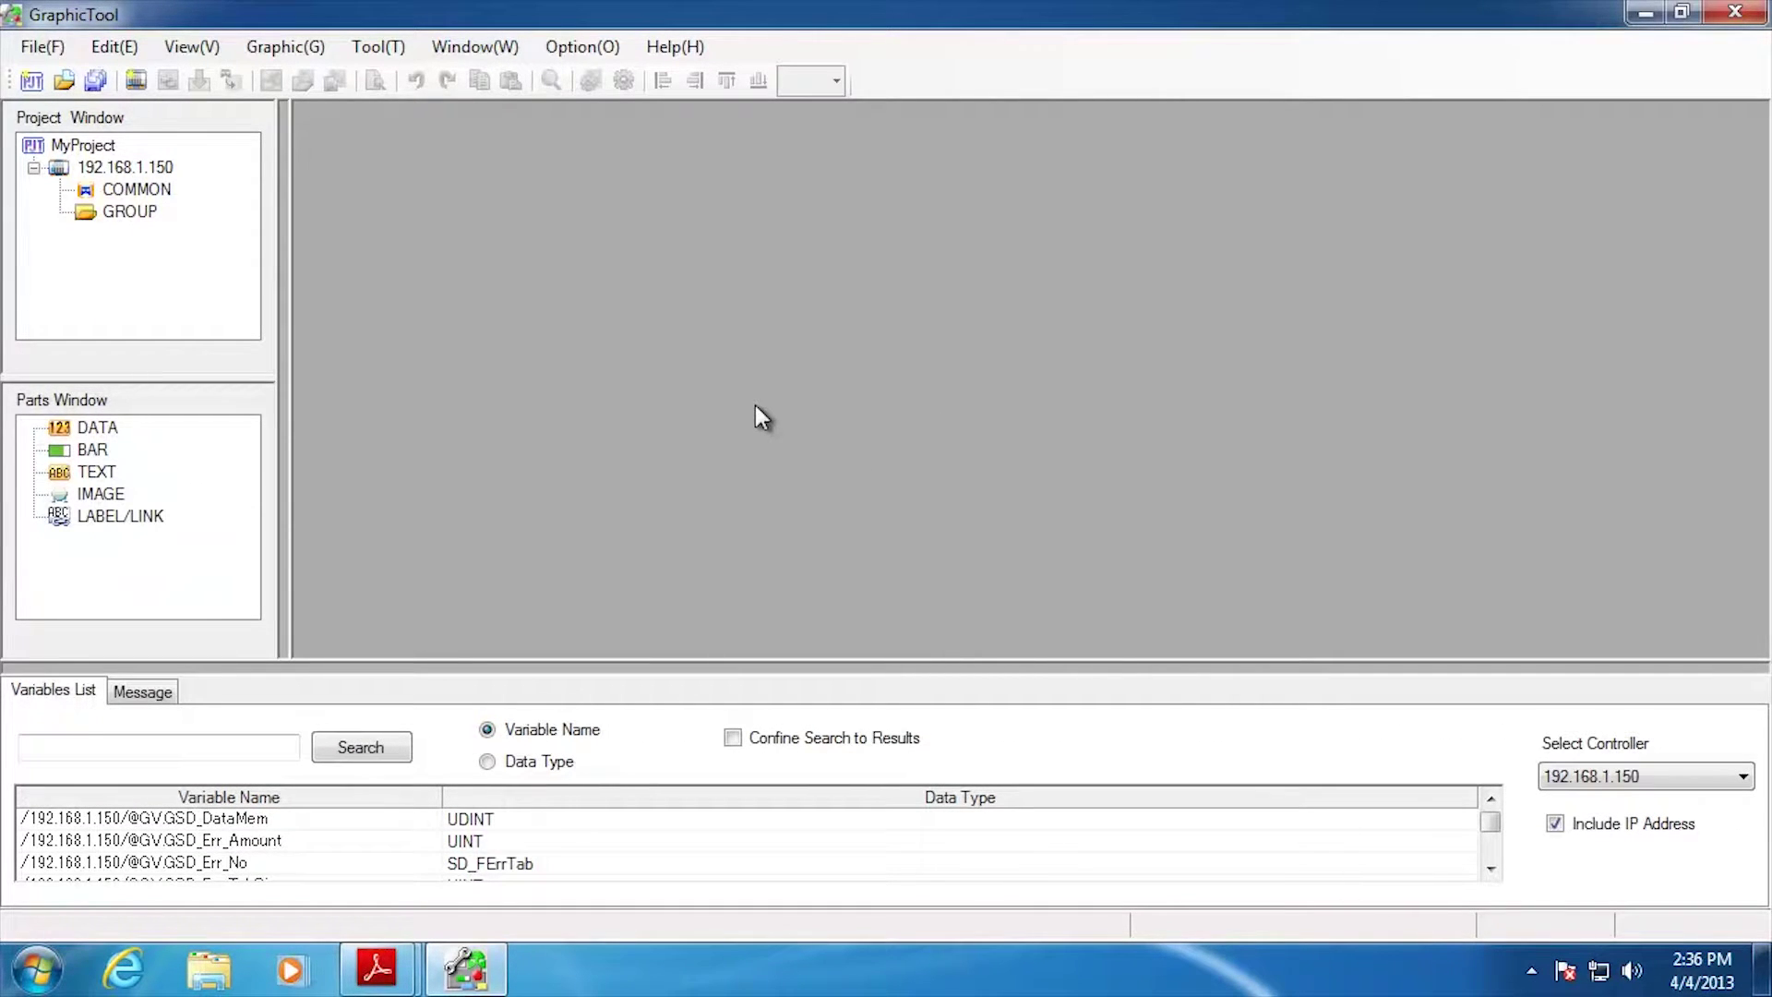
pyautogui.click(133, 214)
# Create a new graphic named TESTPAGE under the GROUP folder
pyautogui.rightClick(143, 220)
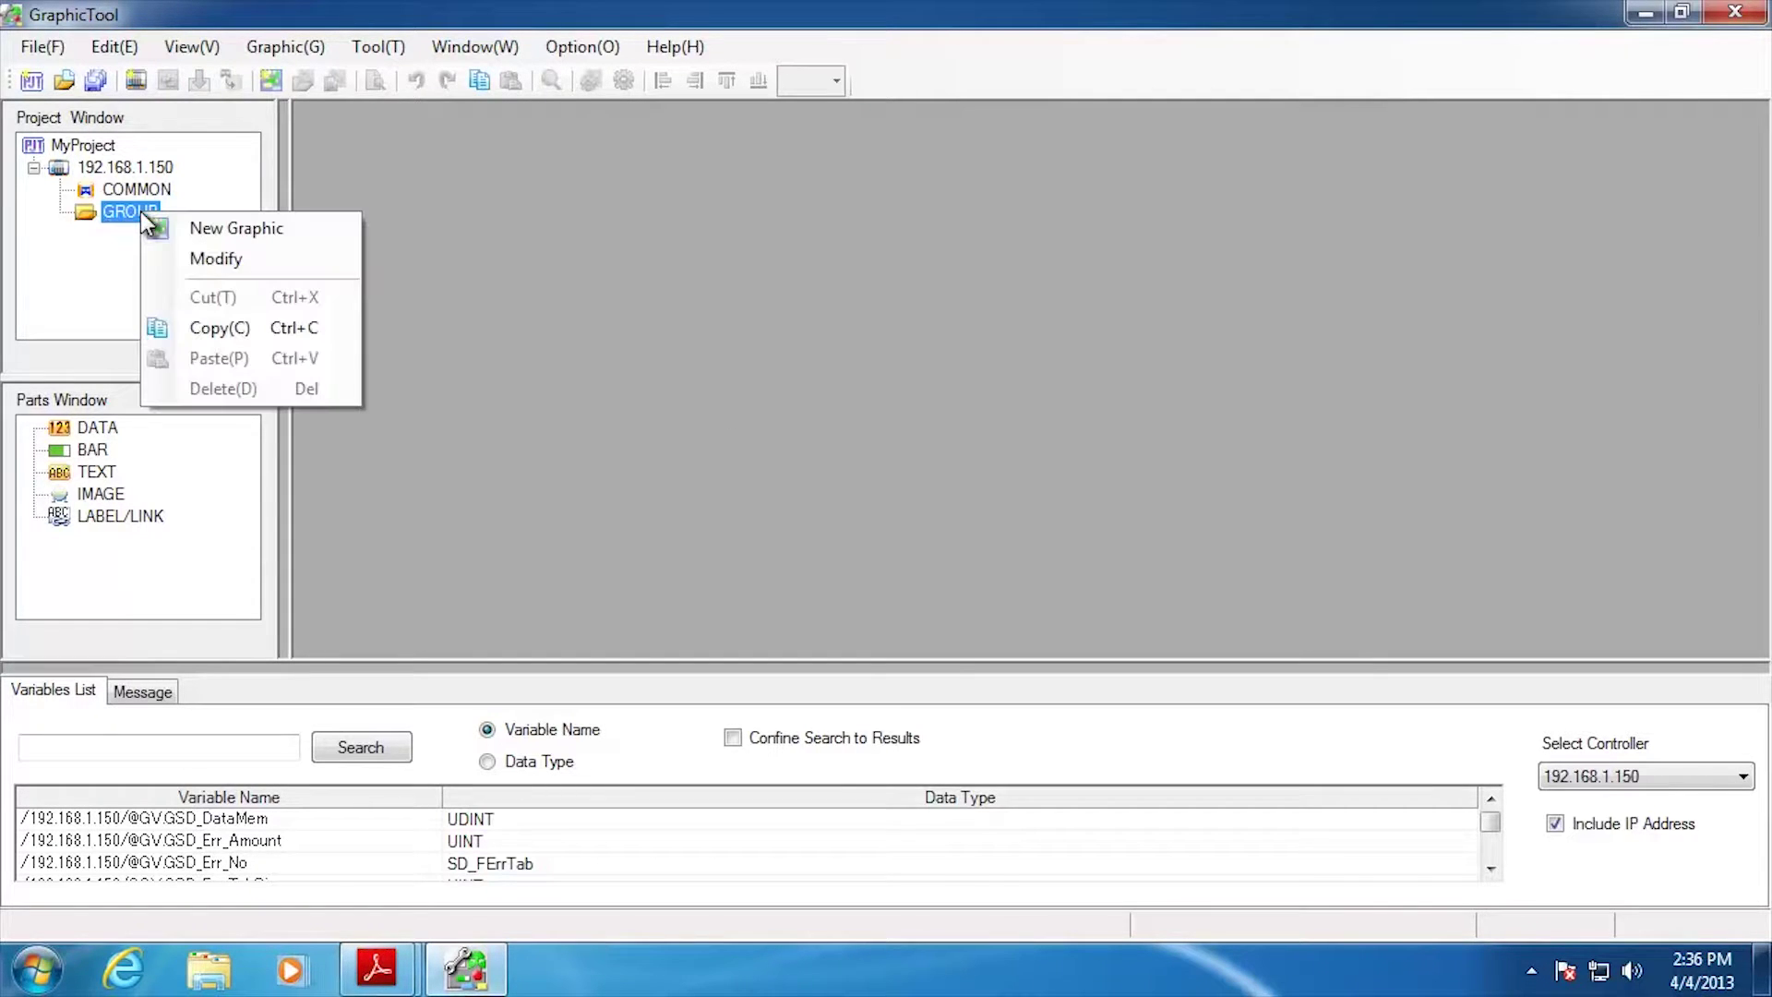
pyautogui.click(188, 230)
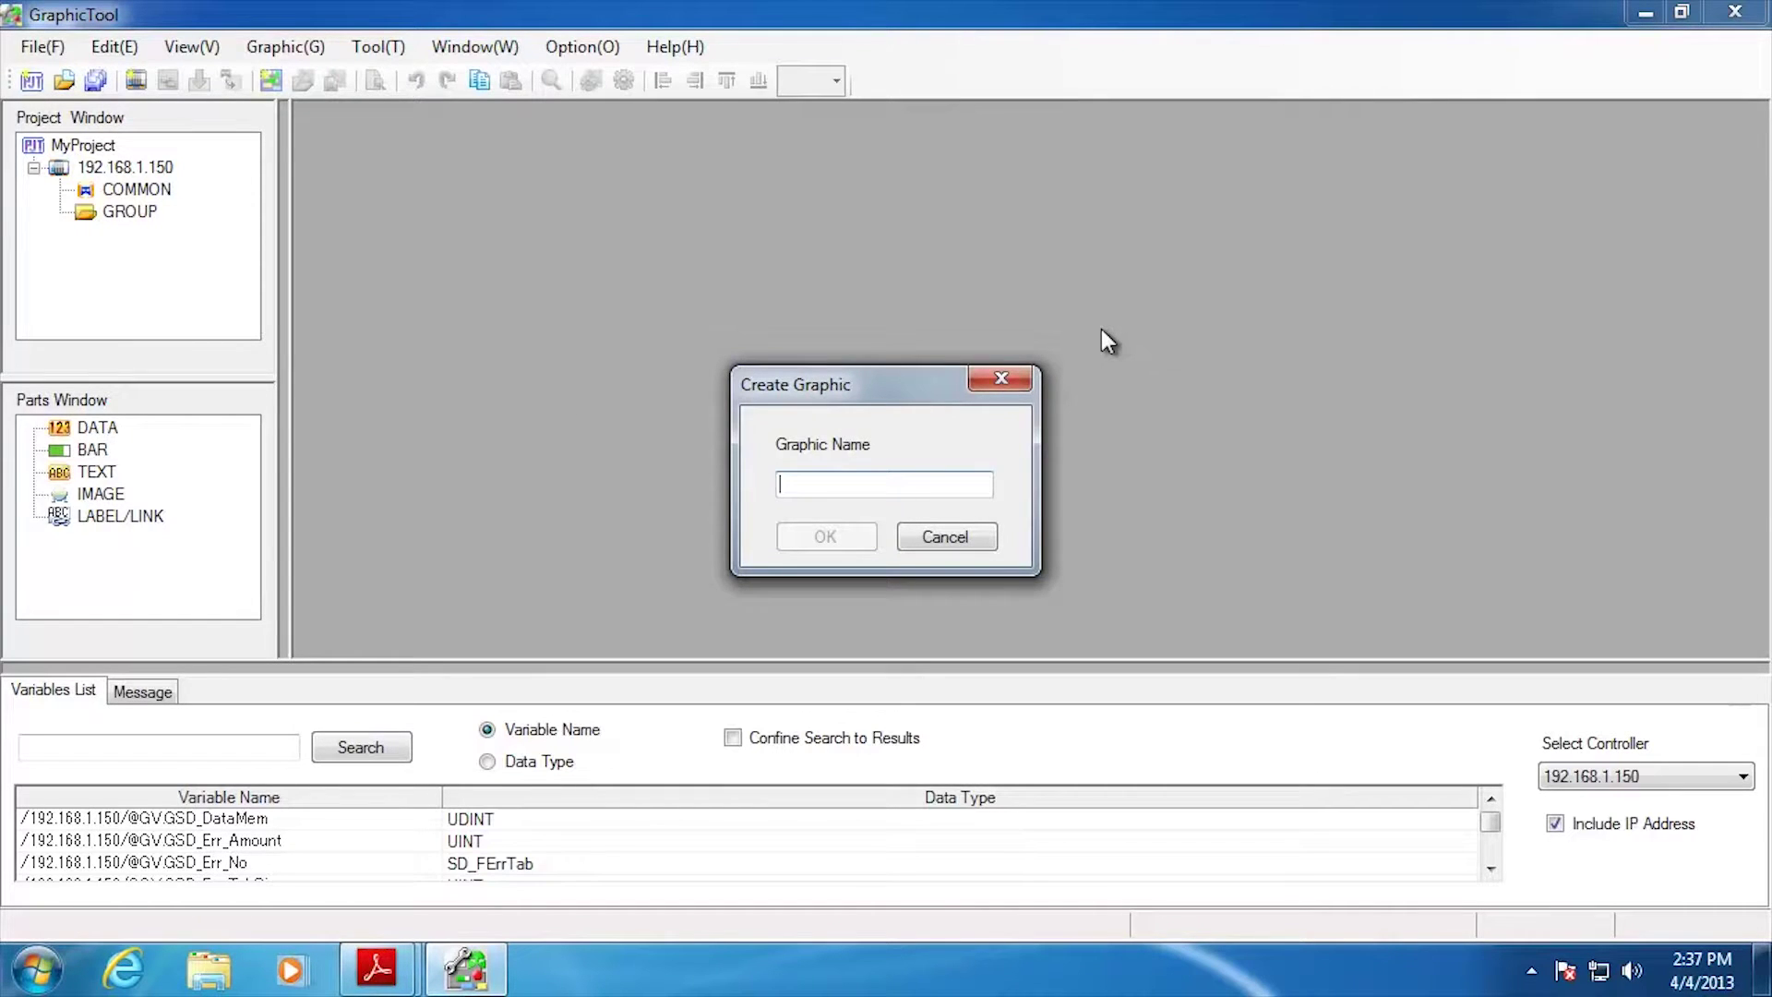
pyautogui.write('TEST')
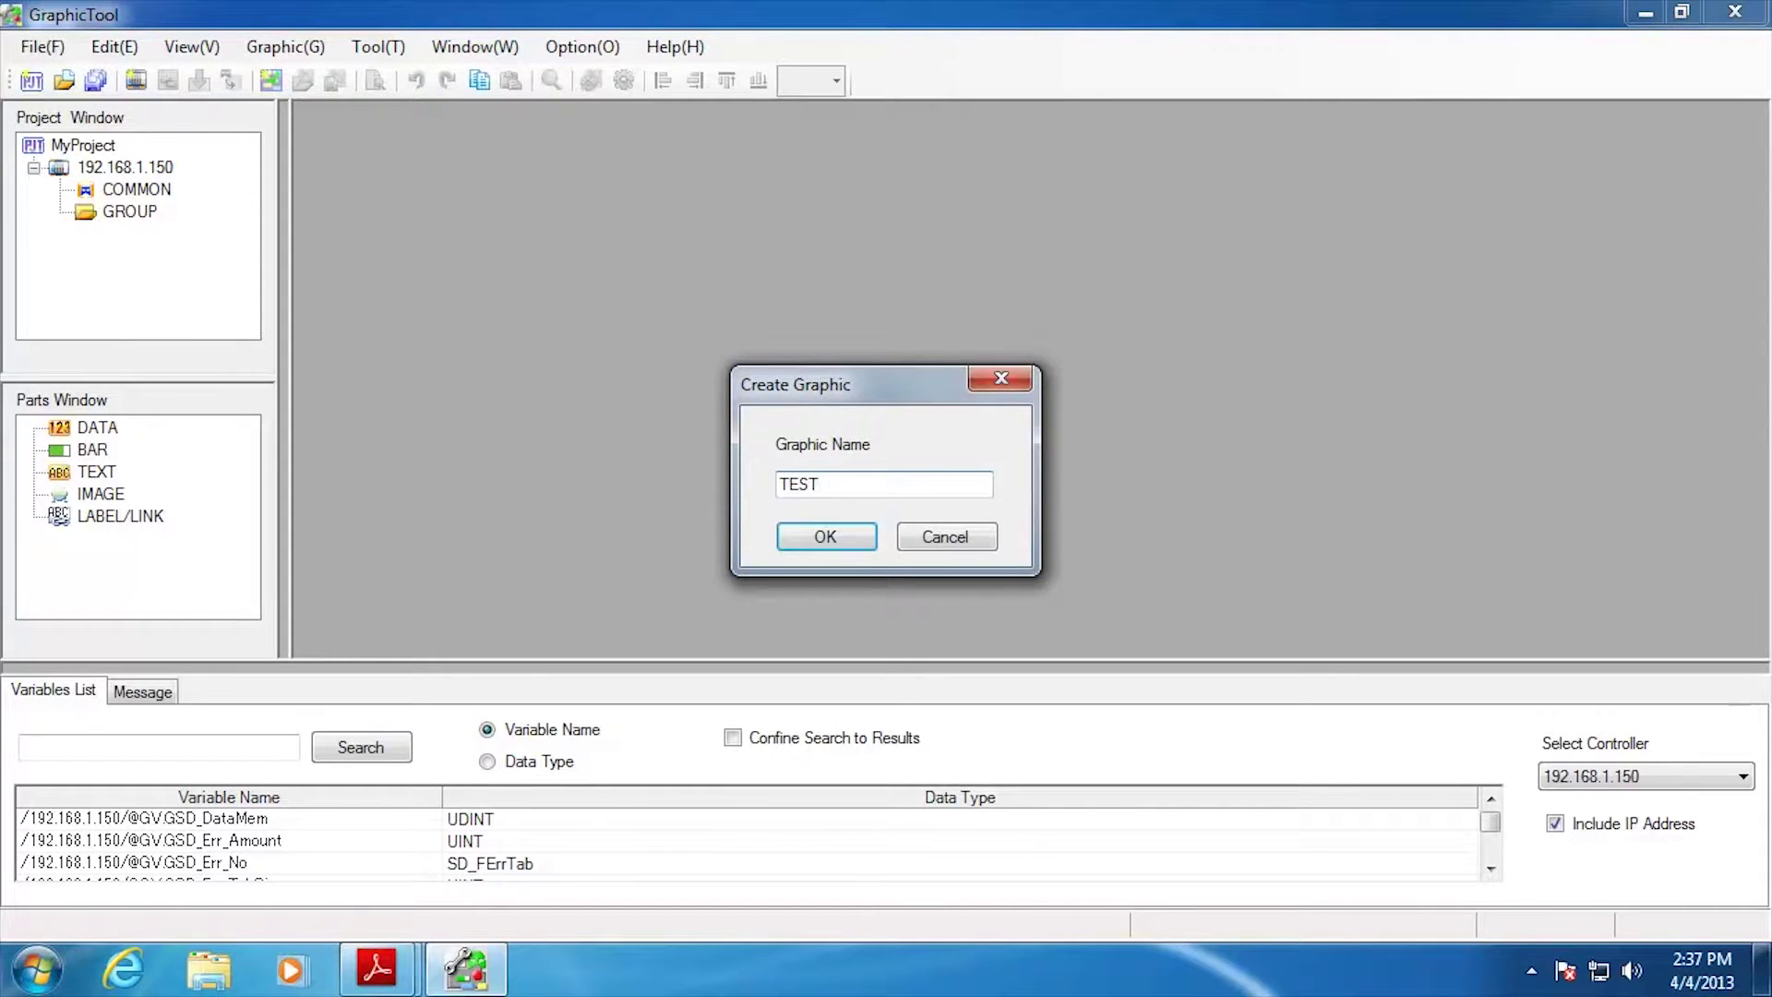
pyautogui.write('PAGE')
pyautogui.click(835, 535)
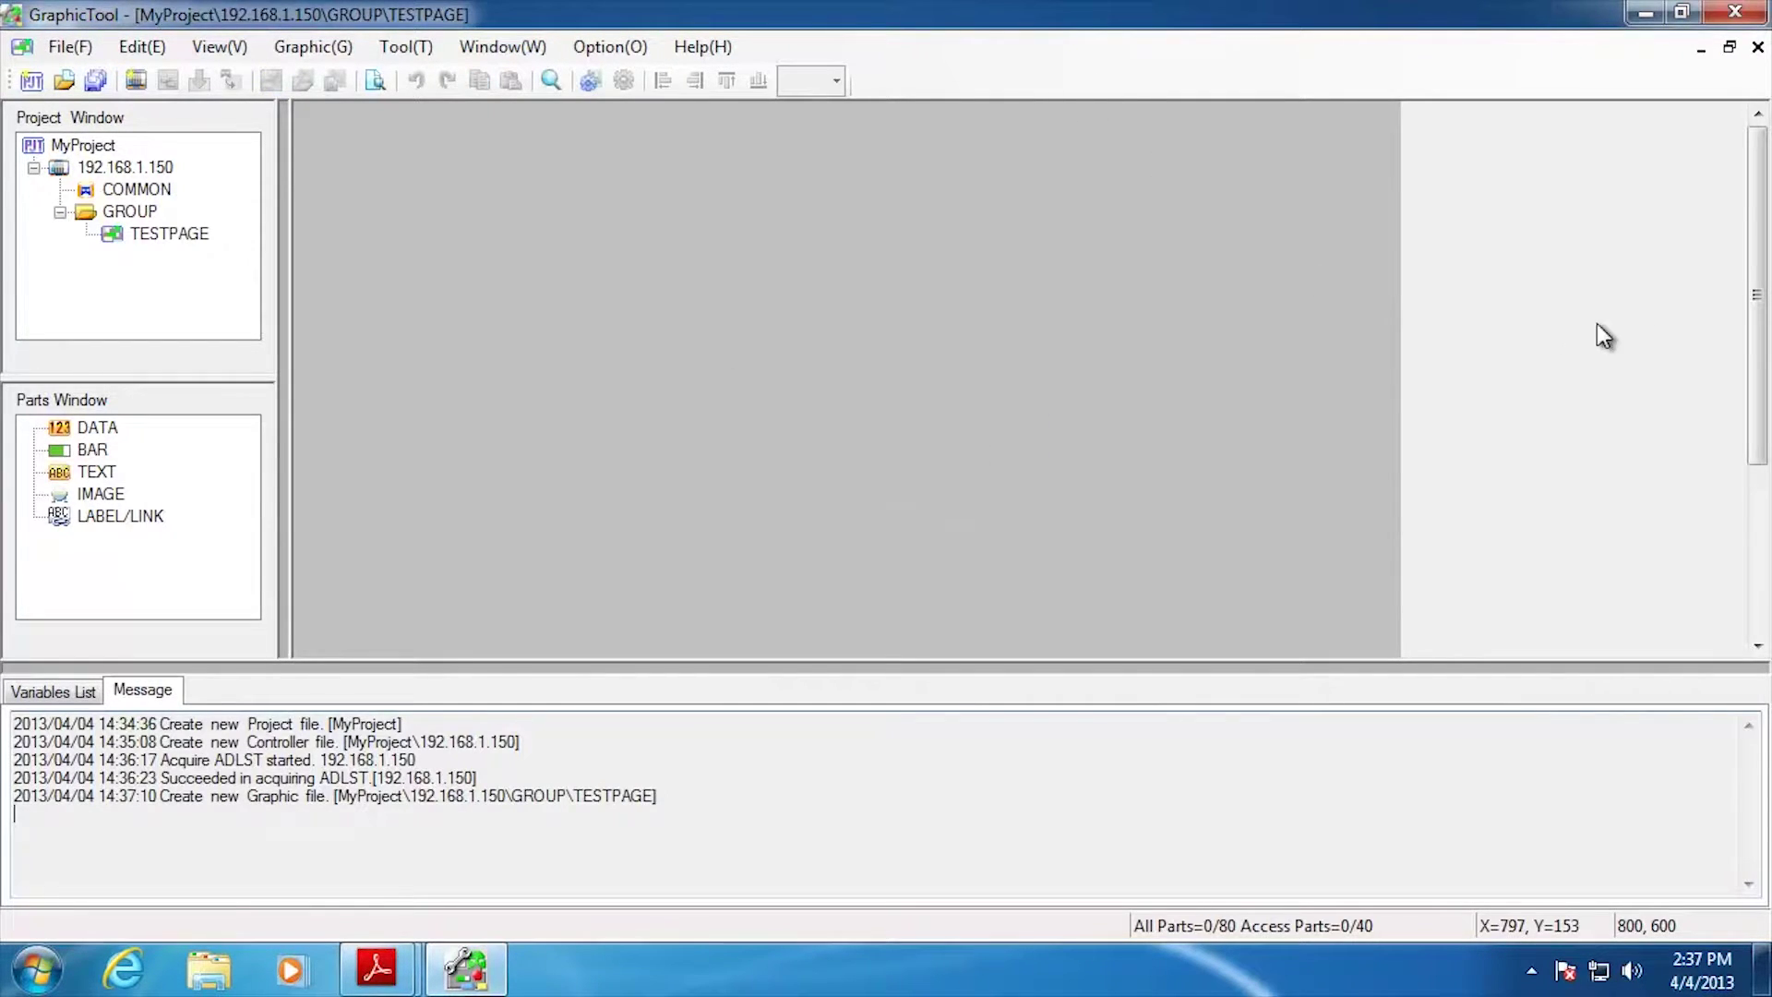
pyautogui.moveTo(1758, 351)
pyautogui.mouseDown()
pyautogui.moveTo(1762, 540)
pyautogui.moveTo(1758, 363)
pyautogui.mouseUp()
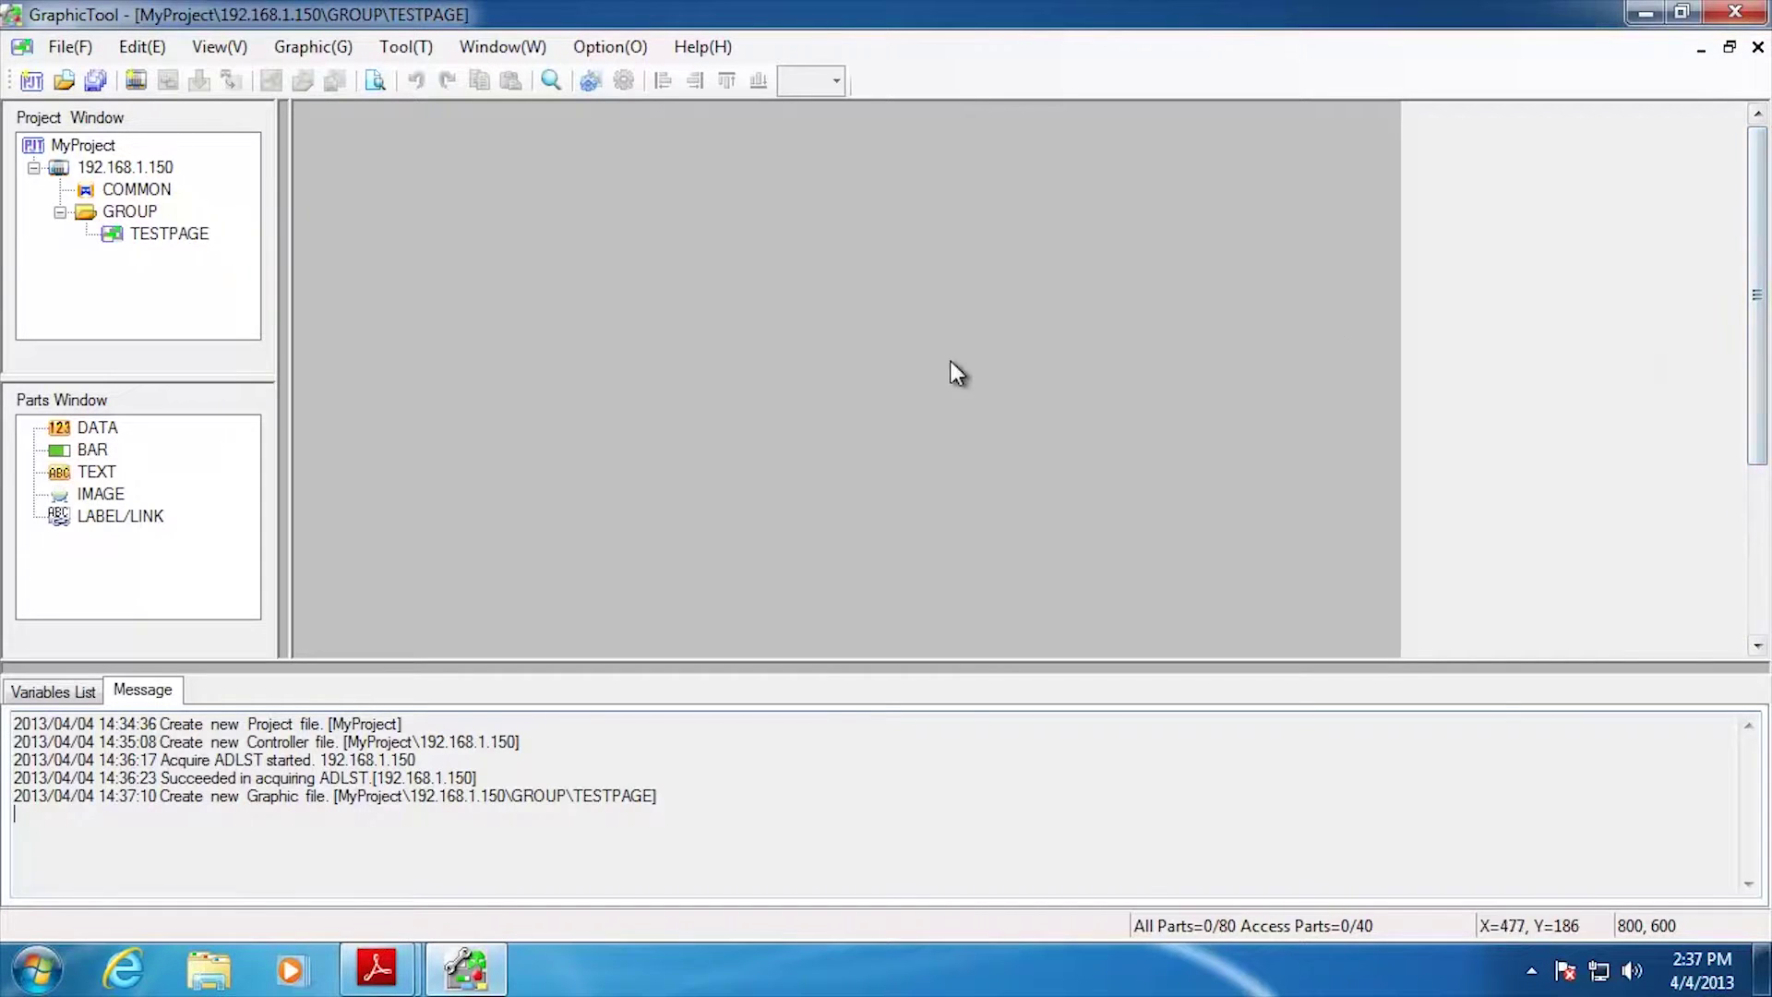
pyautogui.rightClick(616, 319)
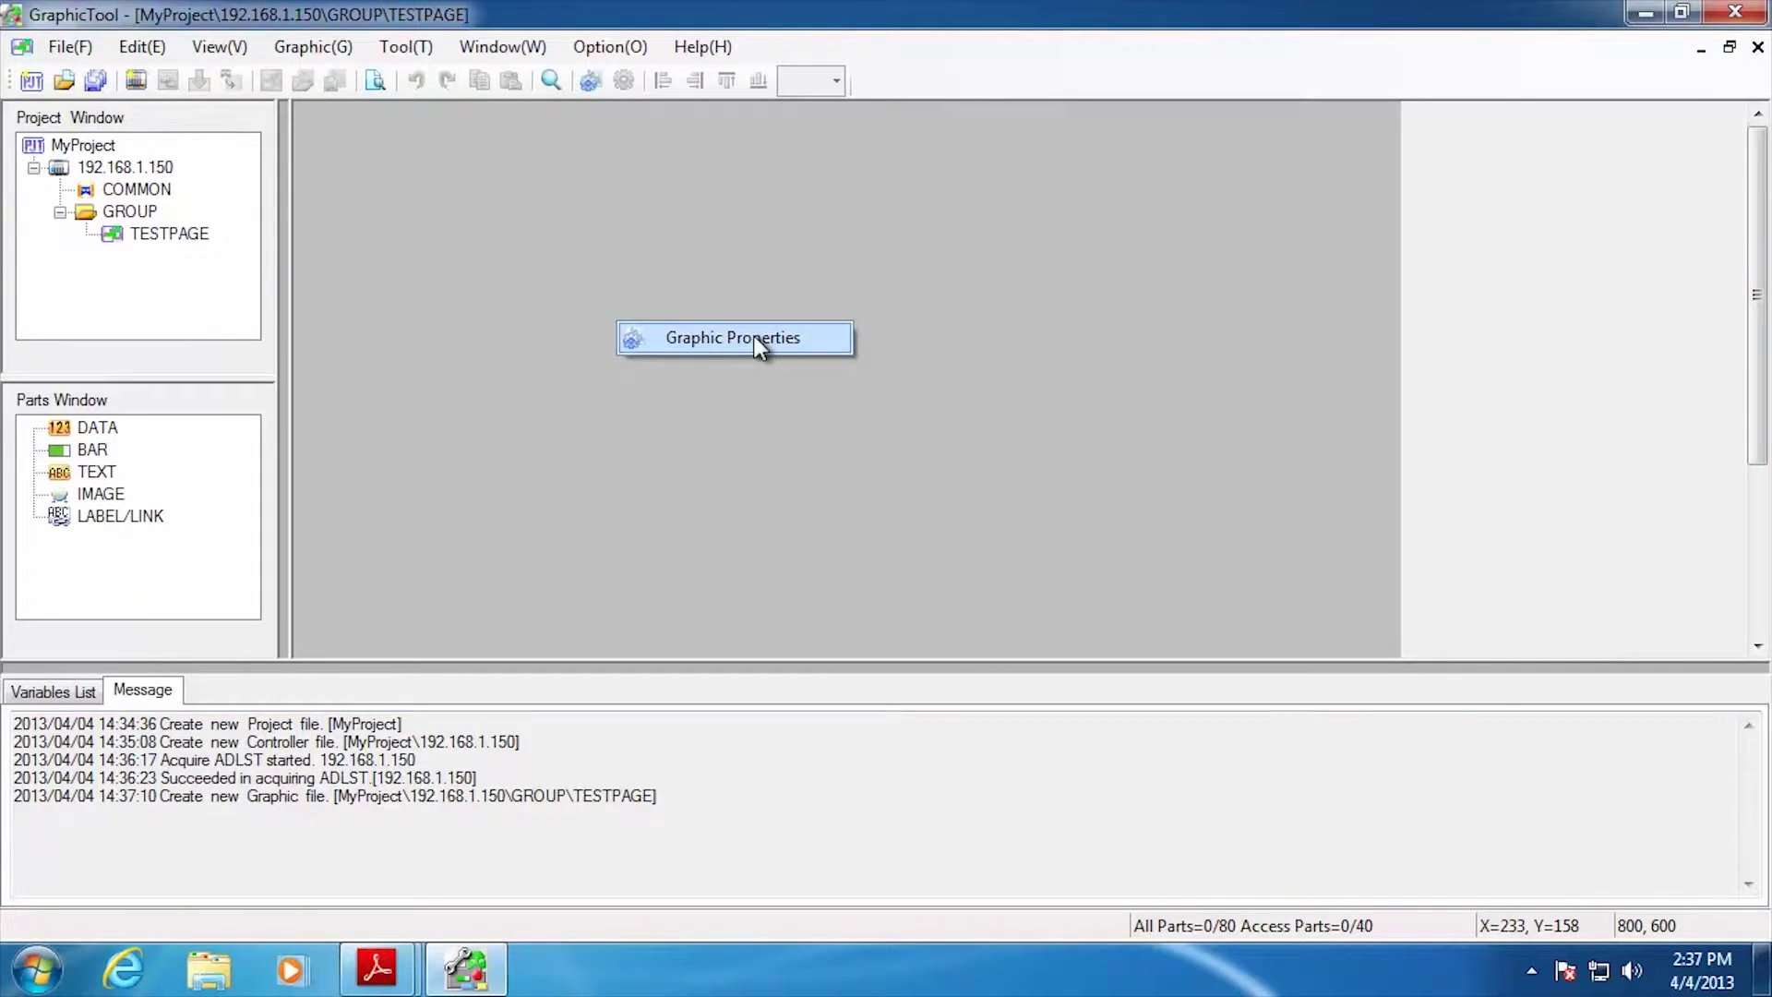
# Open TESTPAGE's Graphic Properties and keep the background colour Silver
pyautogui.click(755, 338)
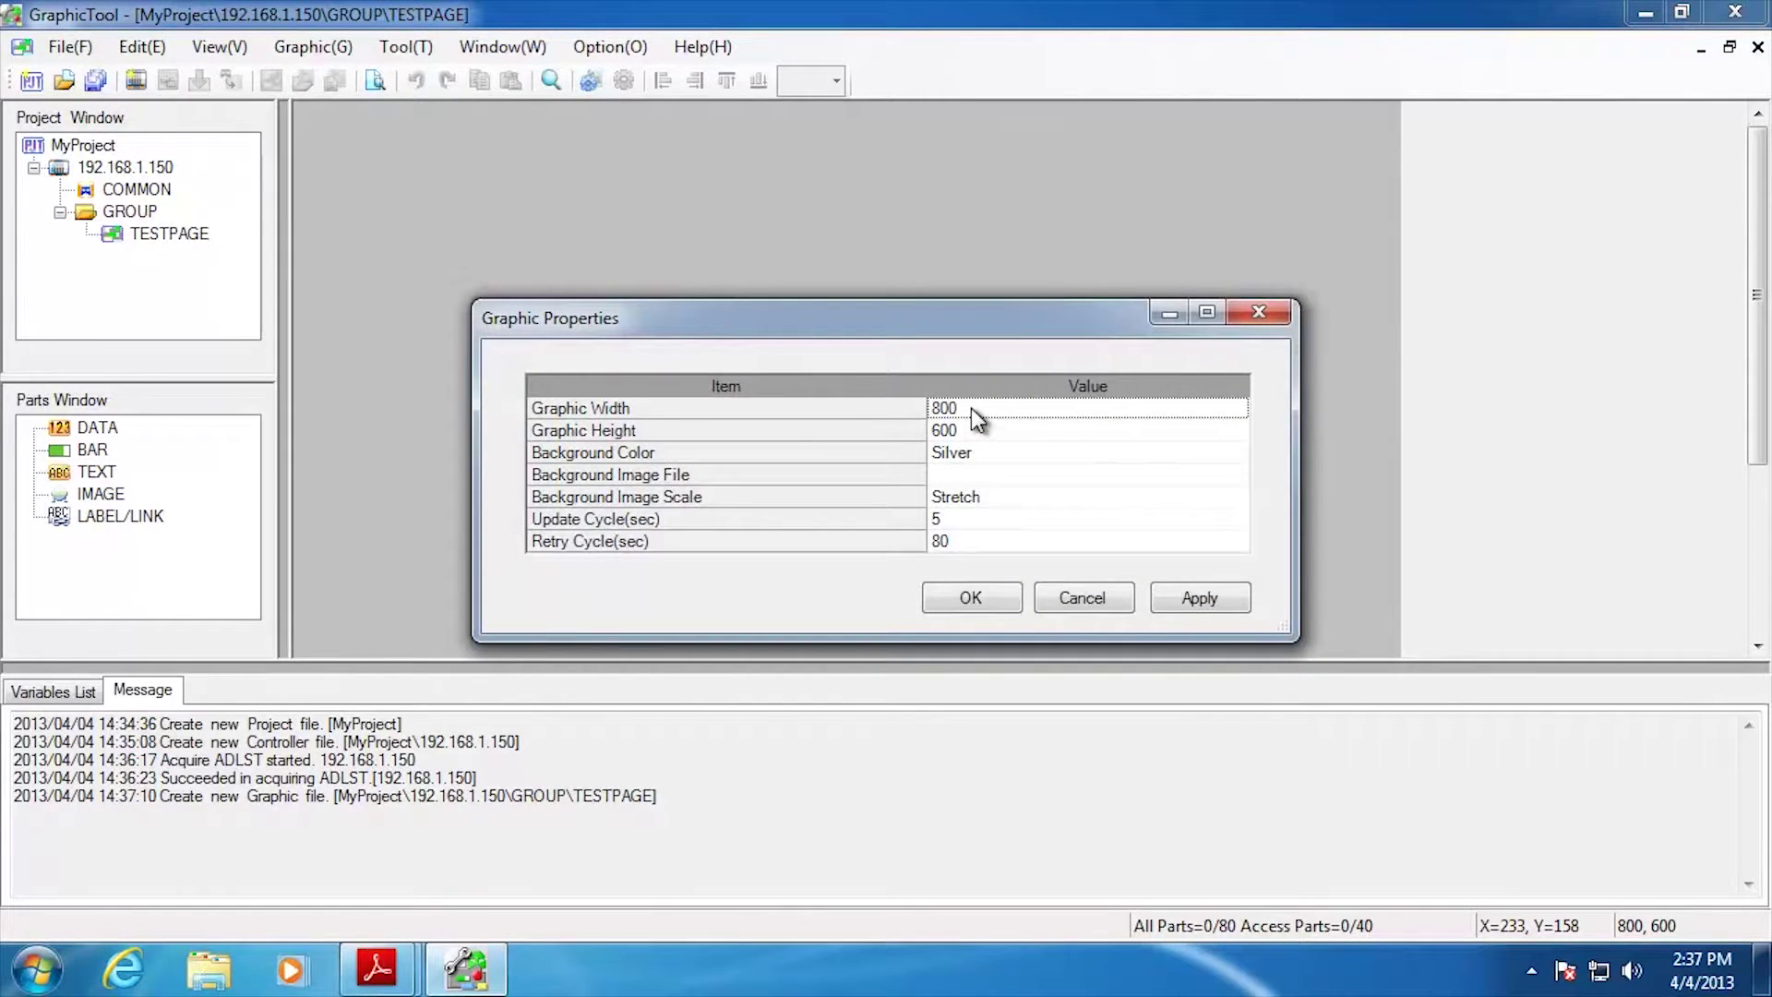
pyautogui.click(960, 455)
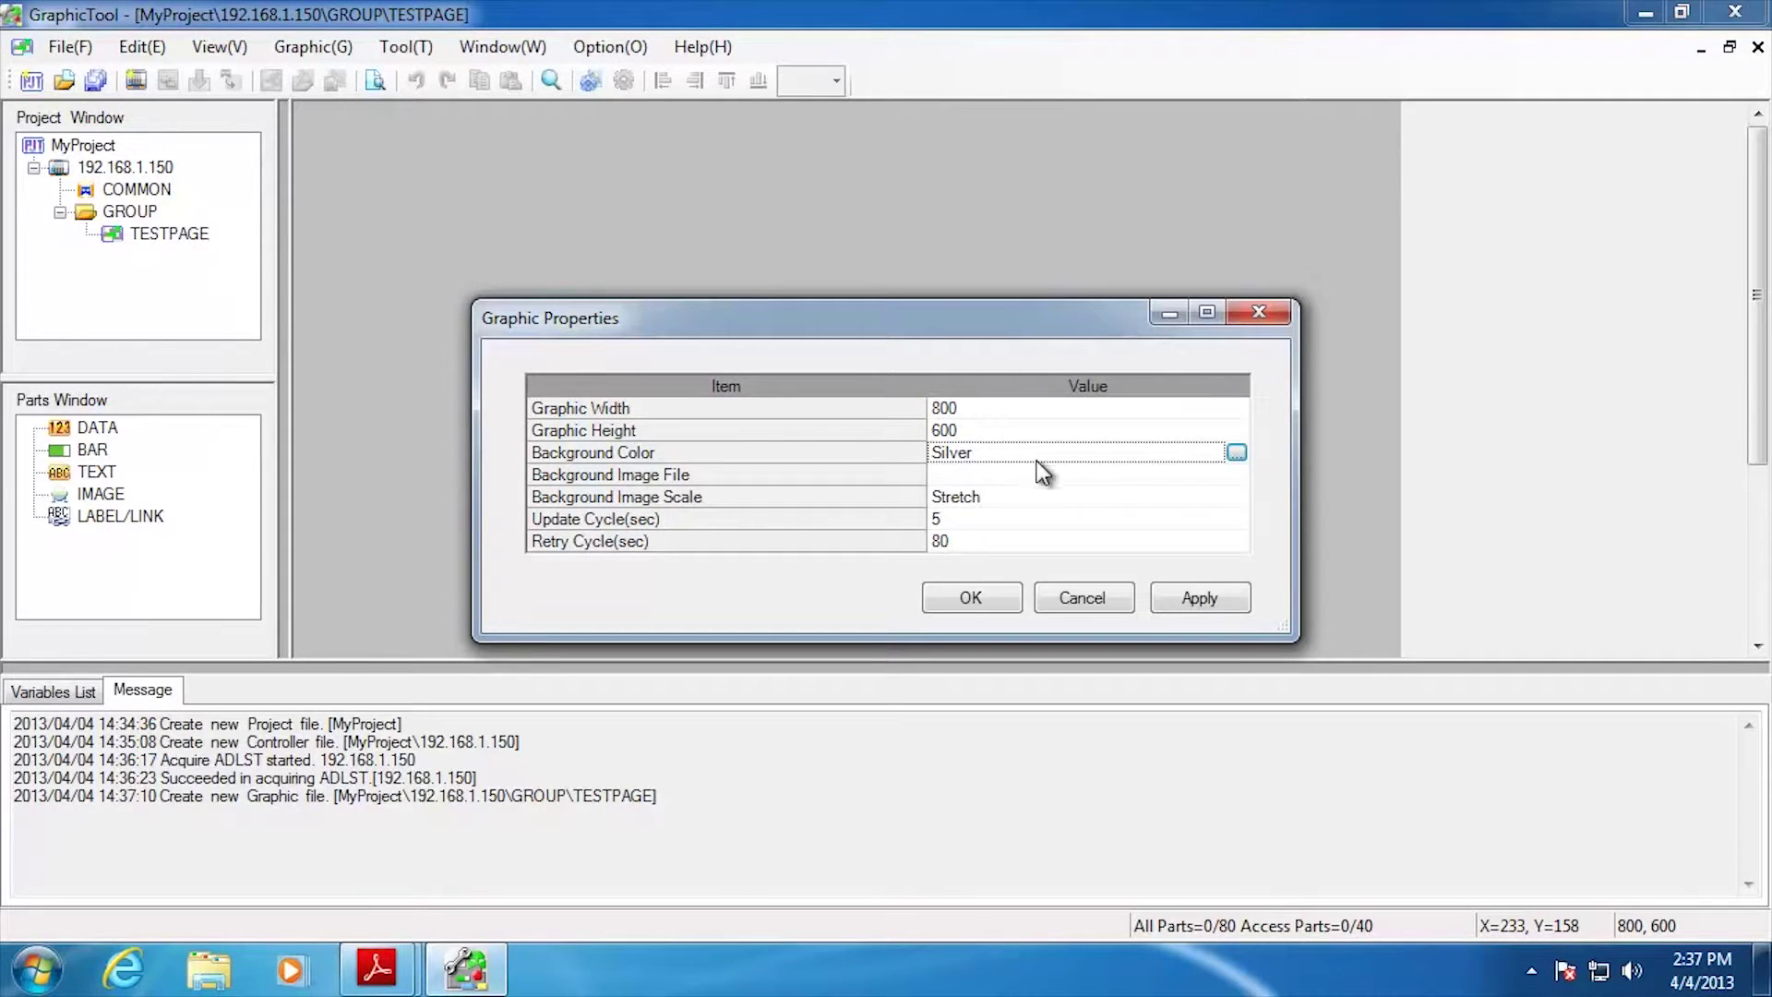
pyautogui.click(1236, 454)
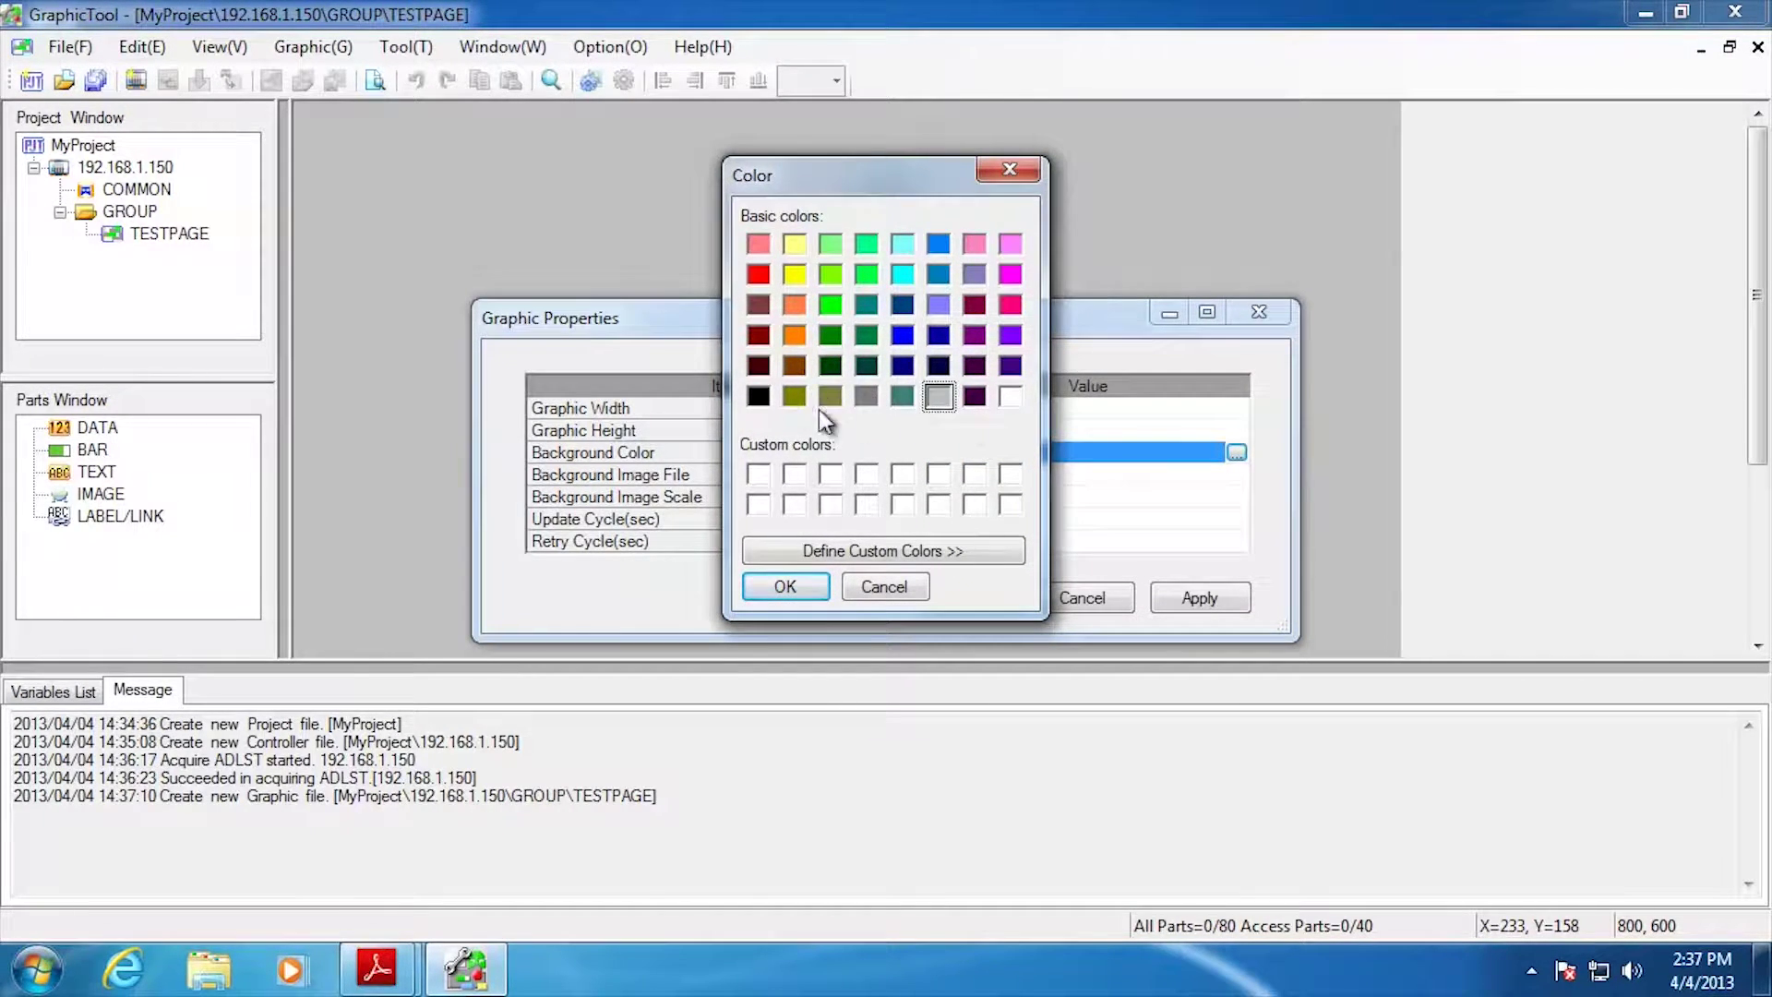
pyautogui.click(1009, 168)
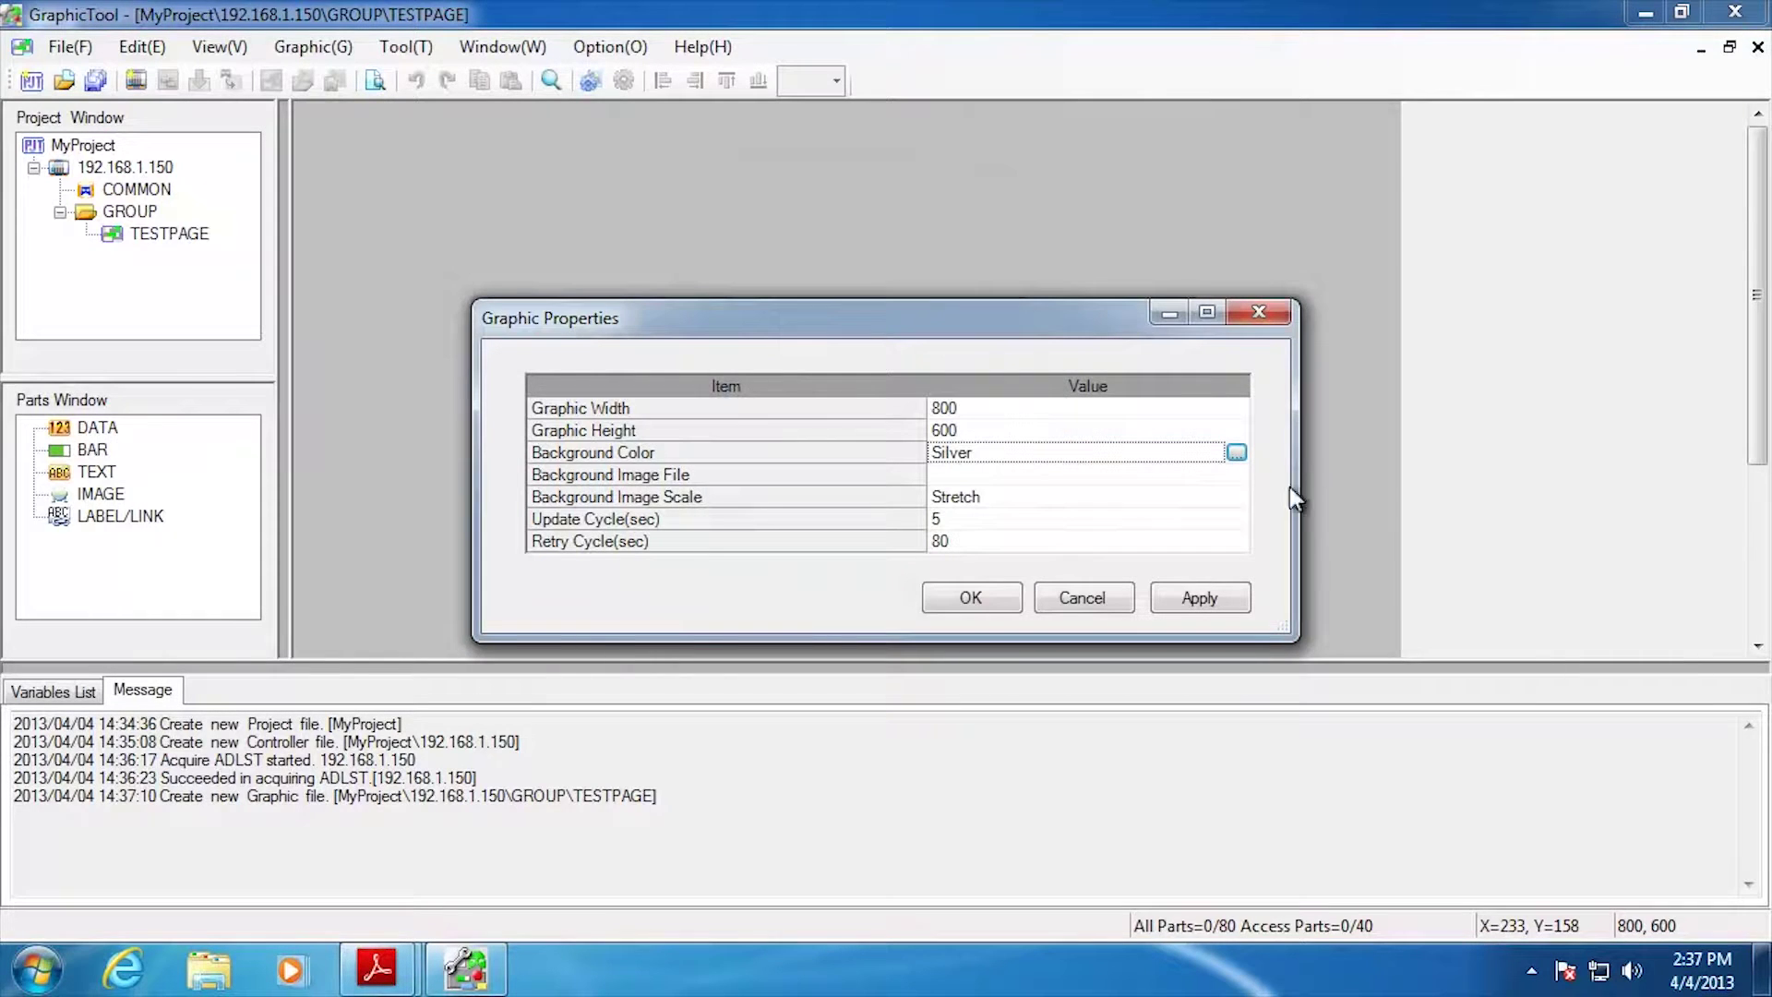
# Choose YOKOLOGO.jpg as the graphic's background image file
pyautogui.click(1024, 475)
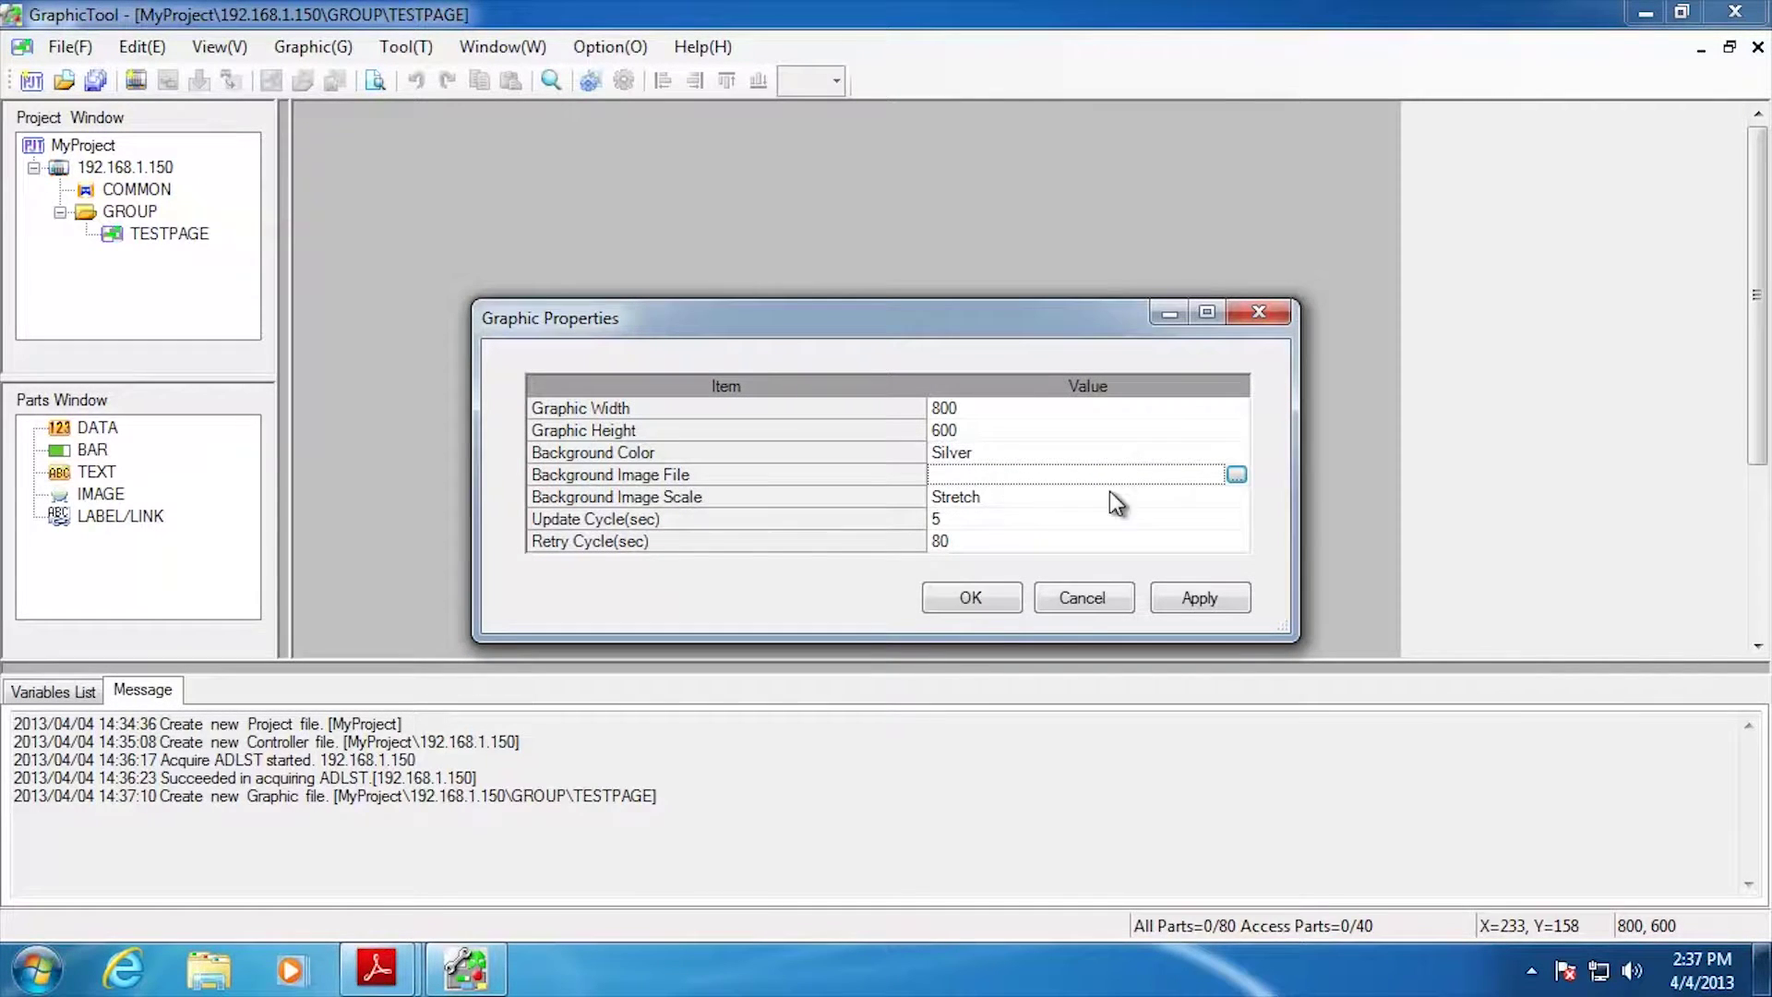
pyautogui.click(1236, 475)
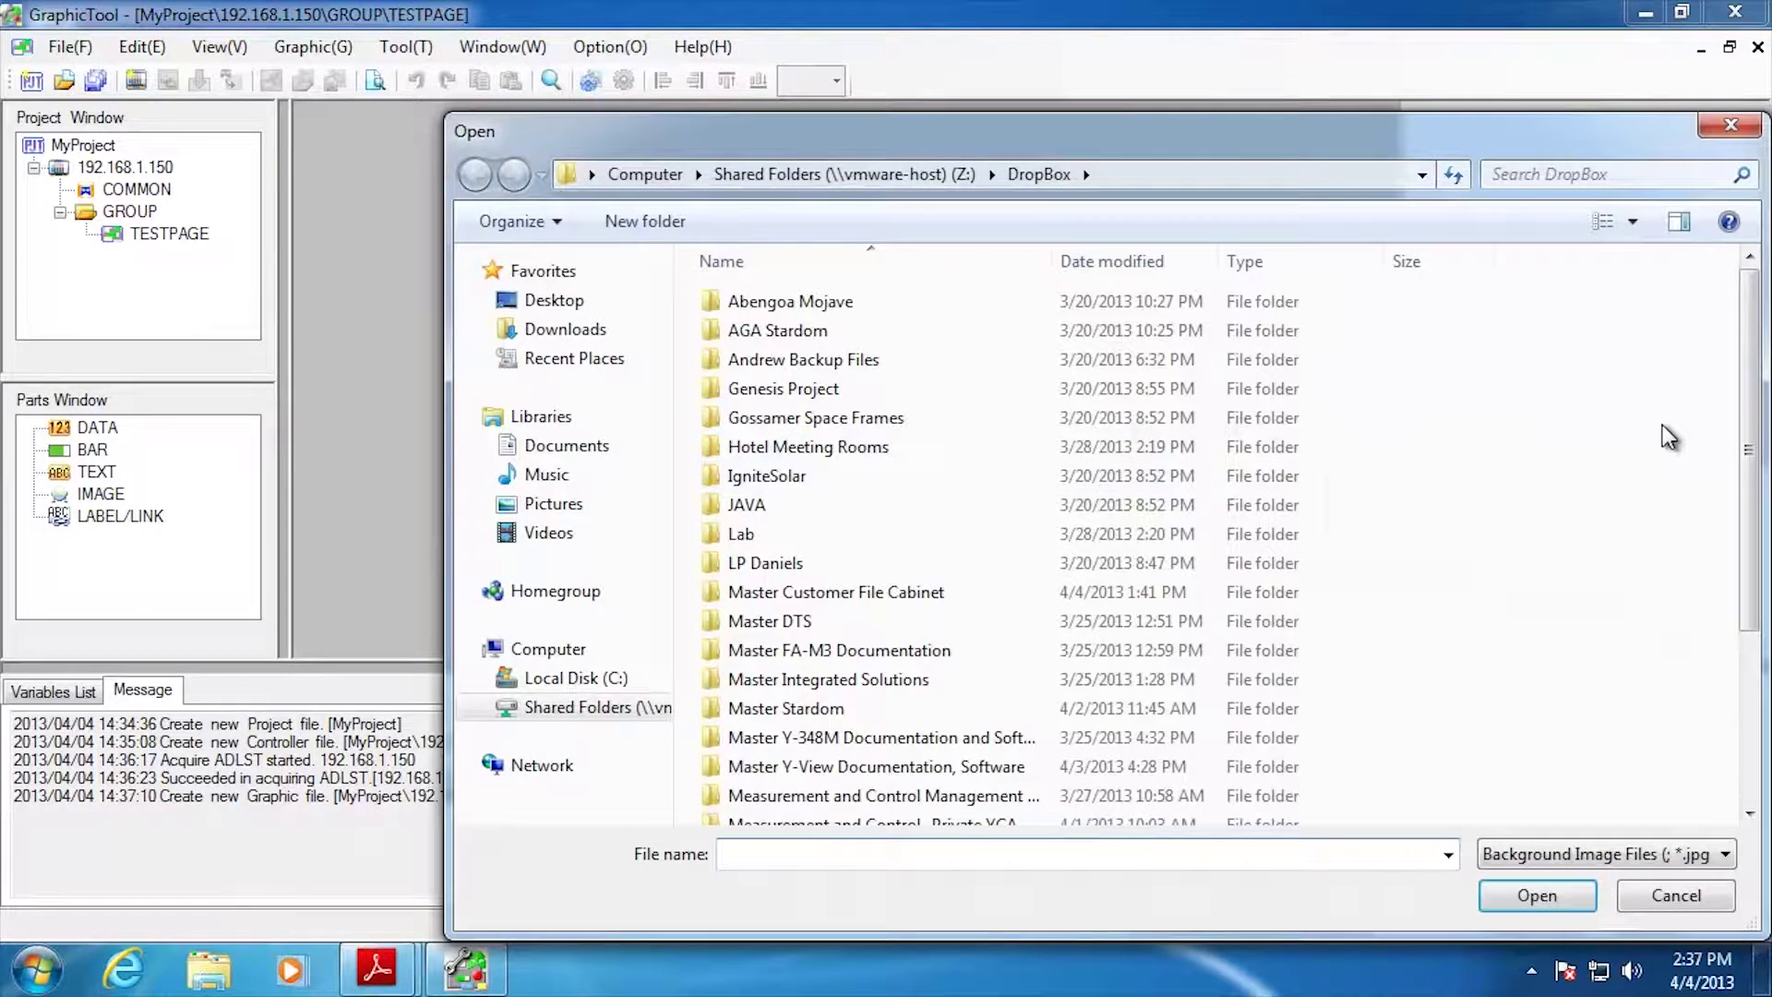
pyautogui.moveTo(1747, 461); pyautogui.dragTo(1766, 688)
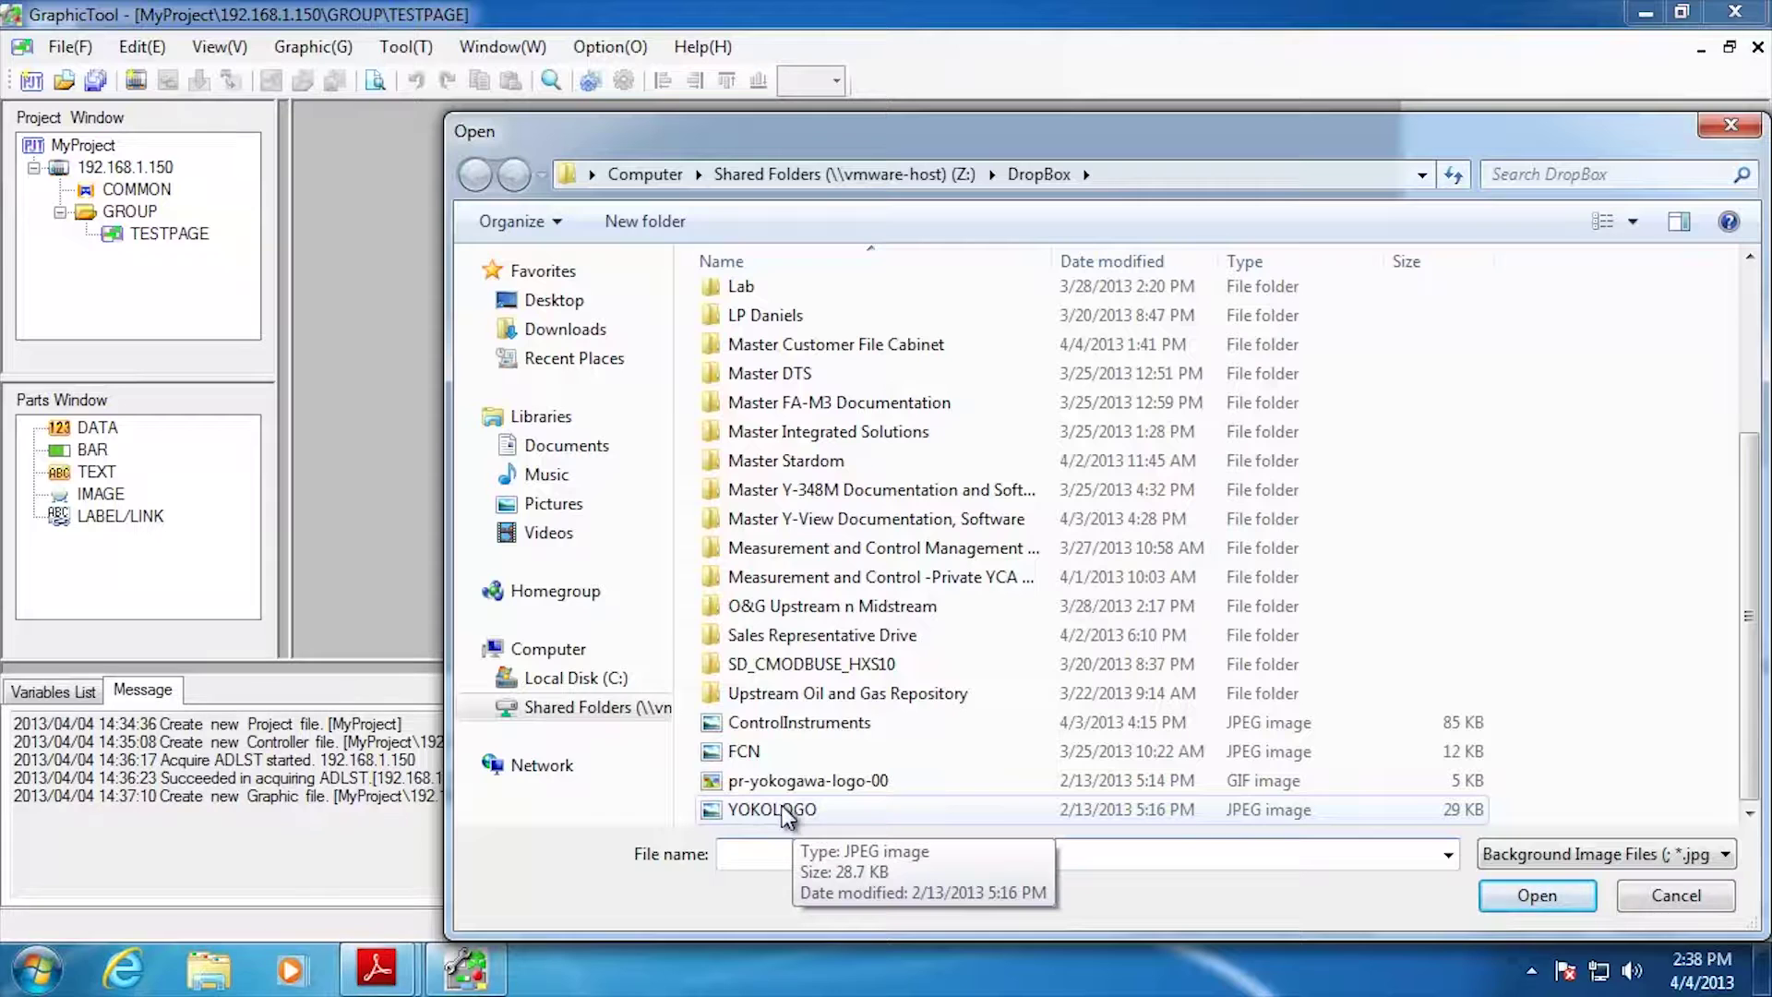
pyautogui.doubleClick(783, 809)
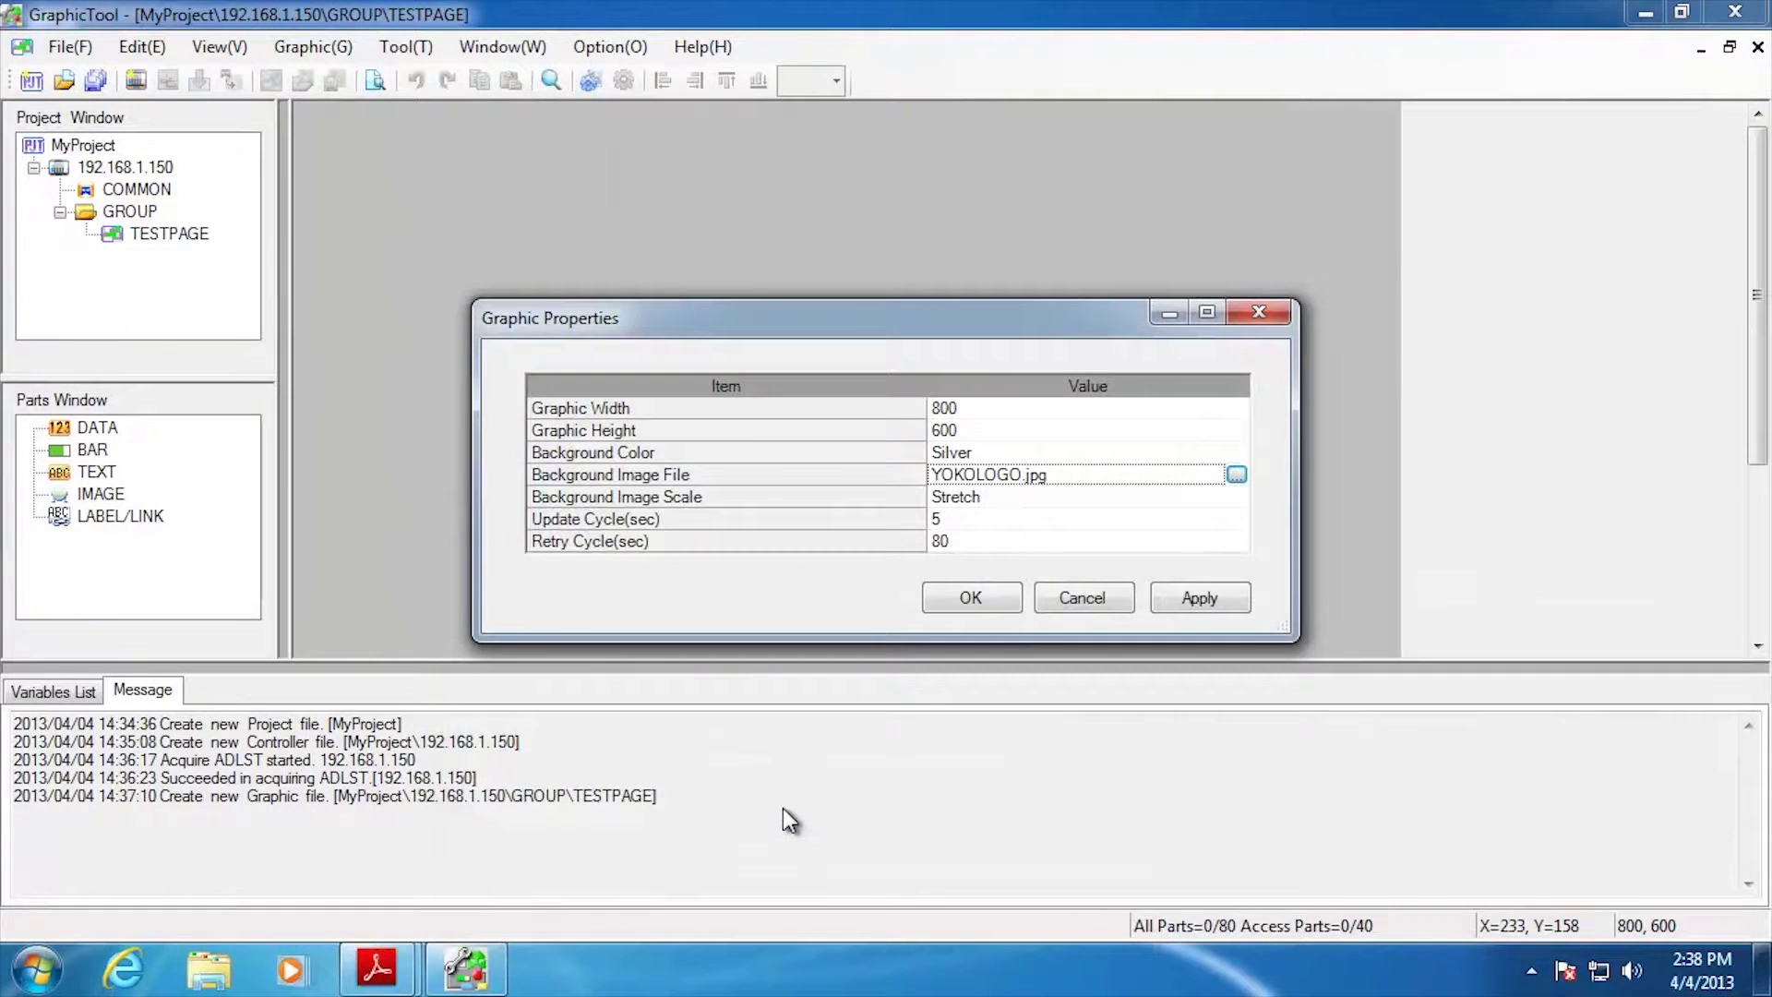
# Keep image scale Stretch and update cycle 5 seconds, then apply and close Graphic Properties
pyautogui.click(985, 499)
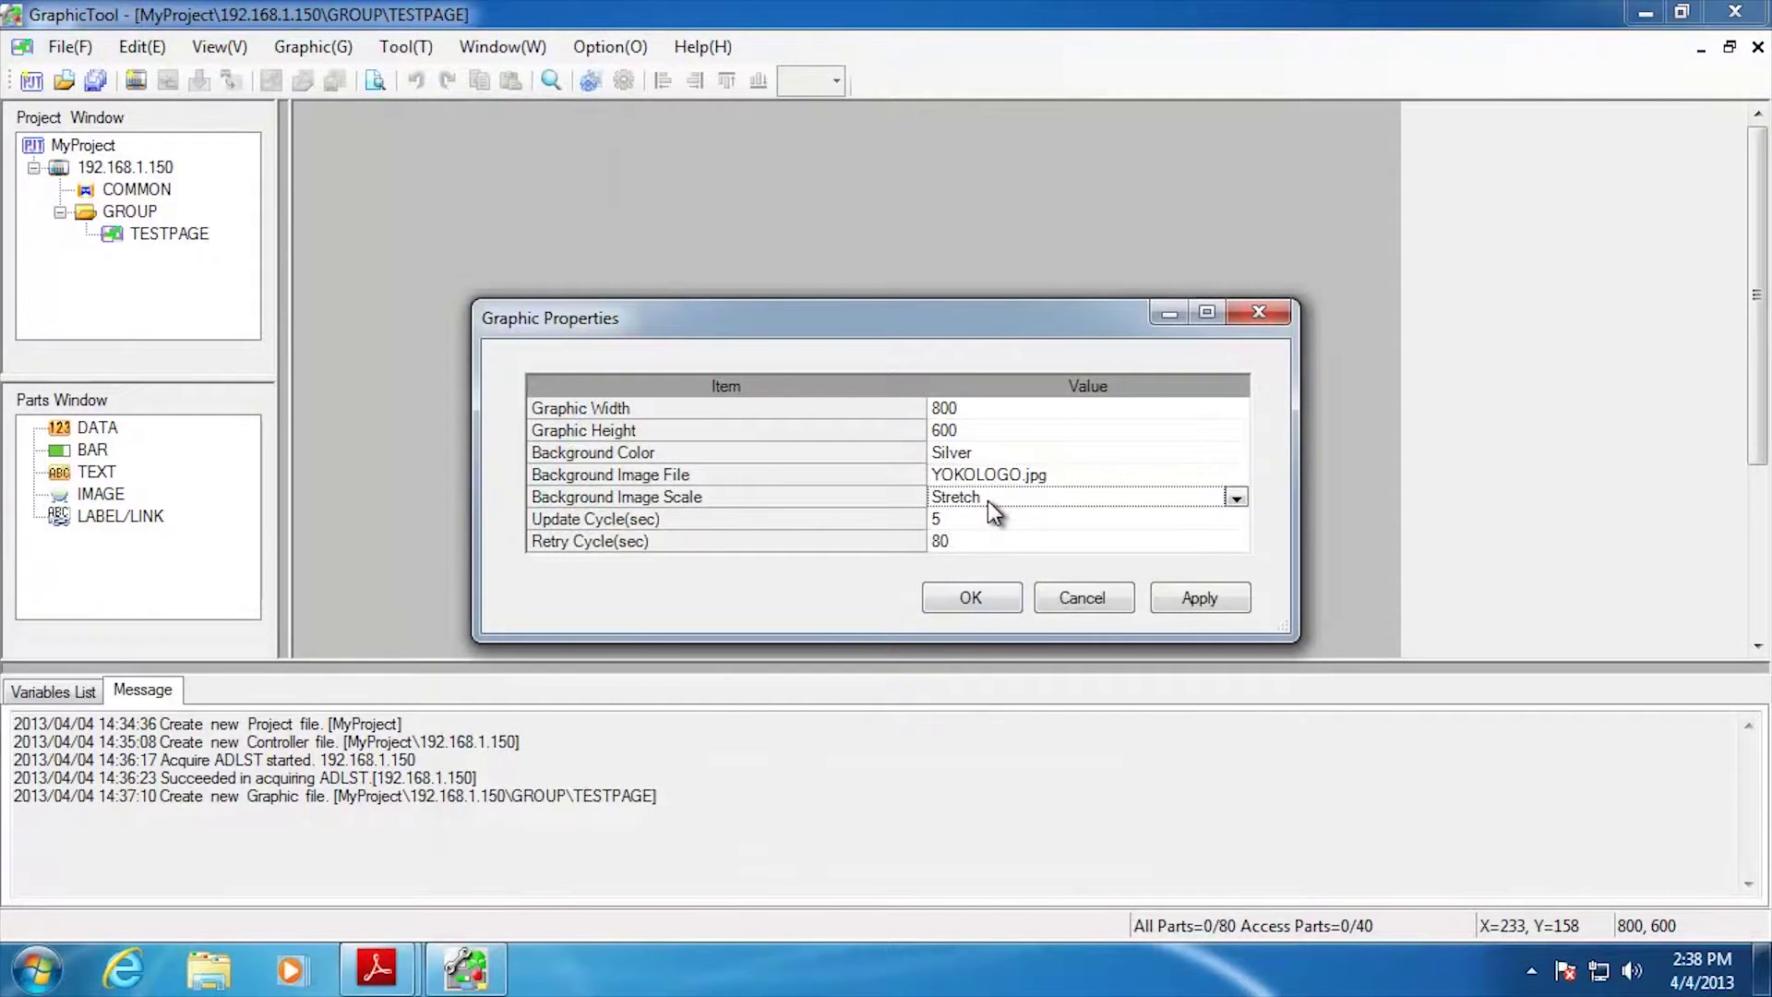
pyautogui.click(1236, 499)
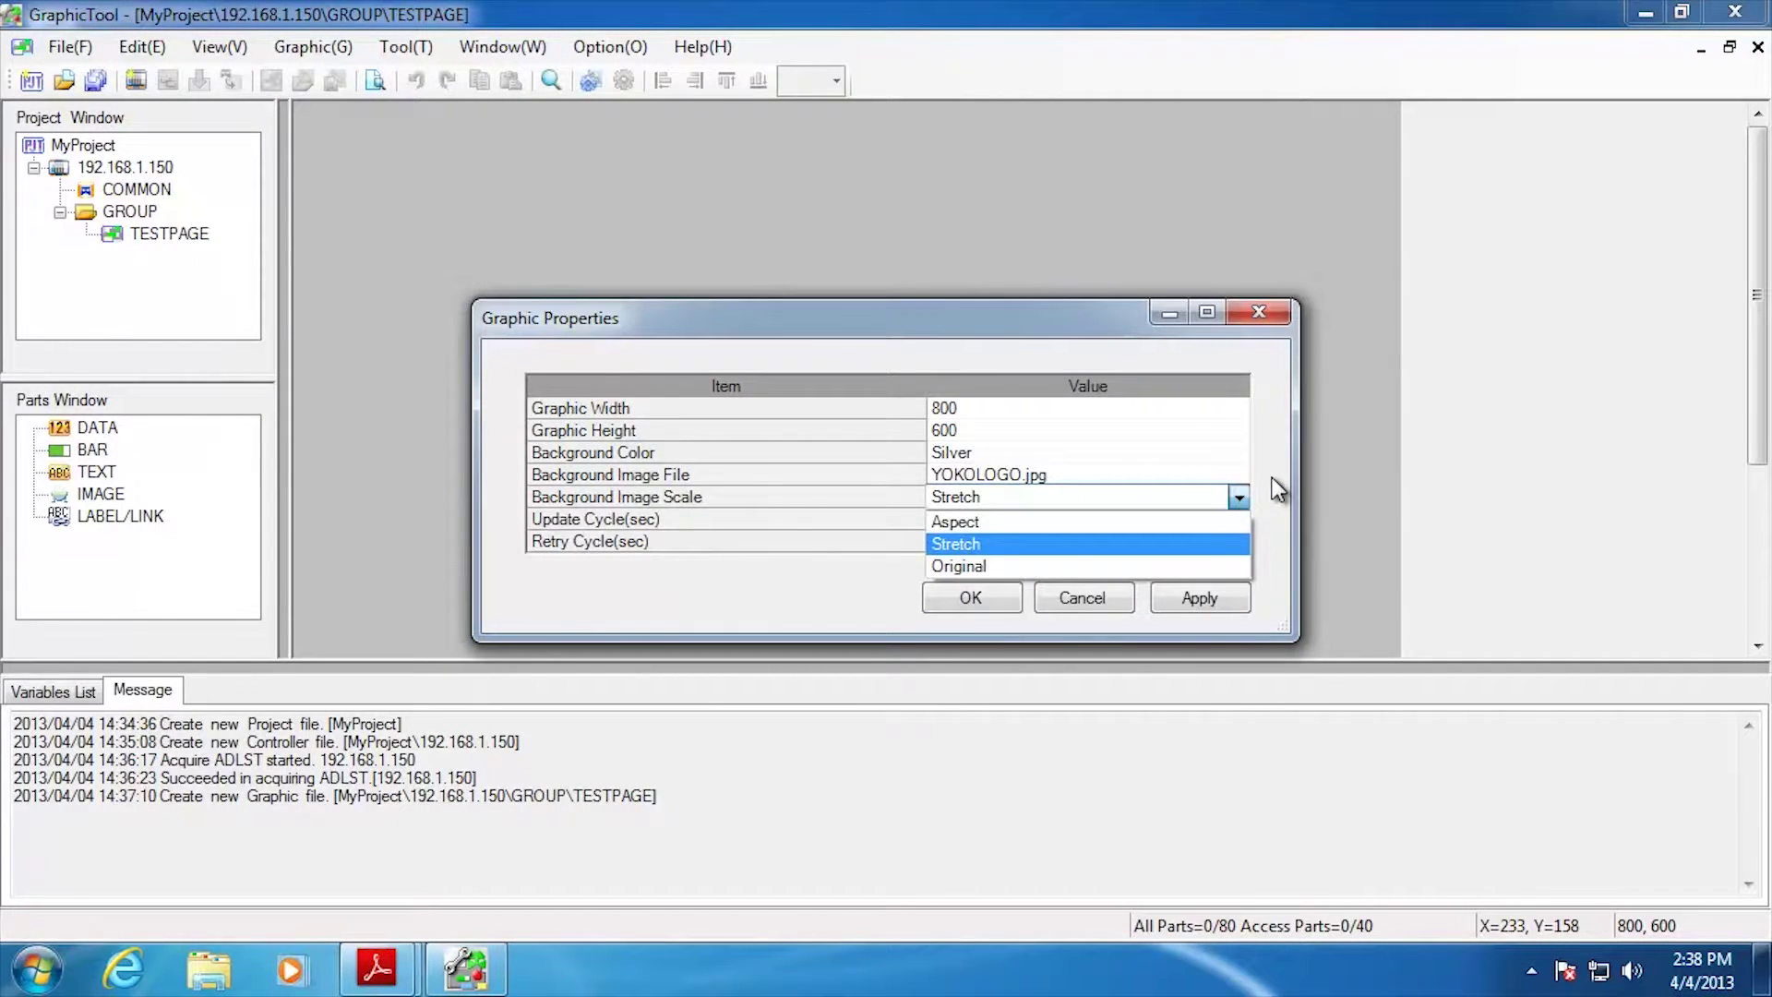
pyautogui.click(1272, 479)
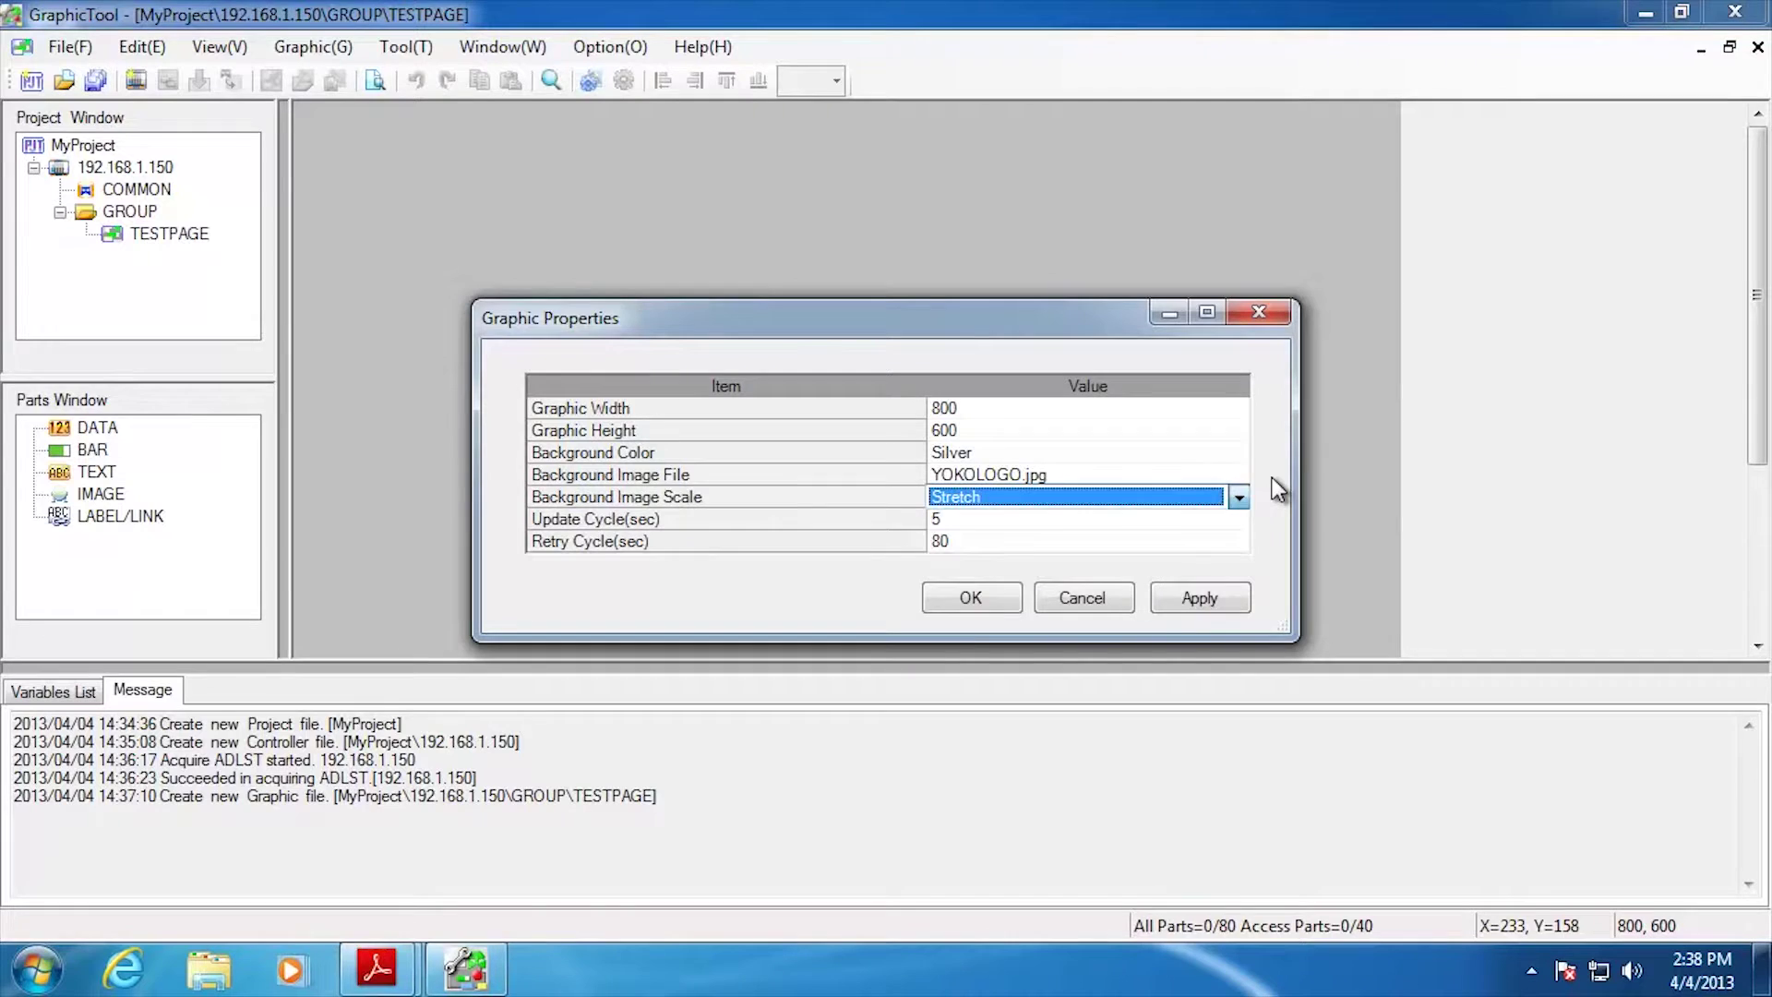
pyautogui.click(1006, 513)
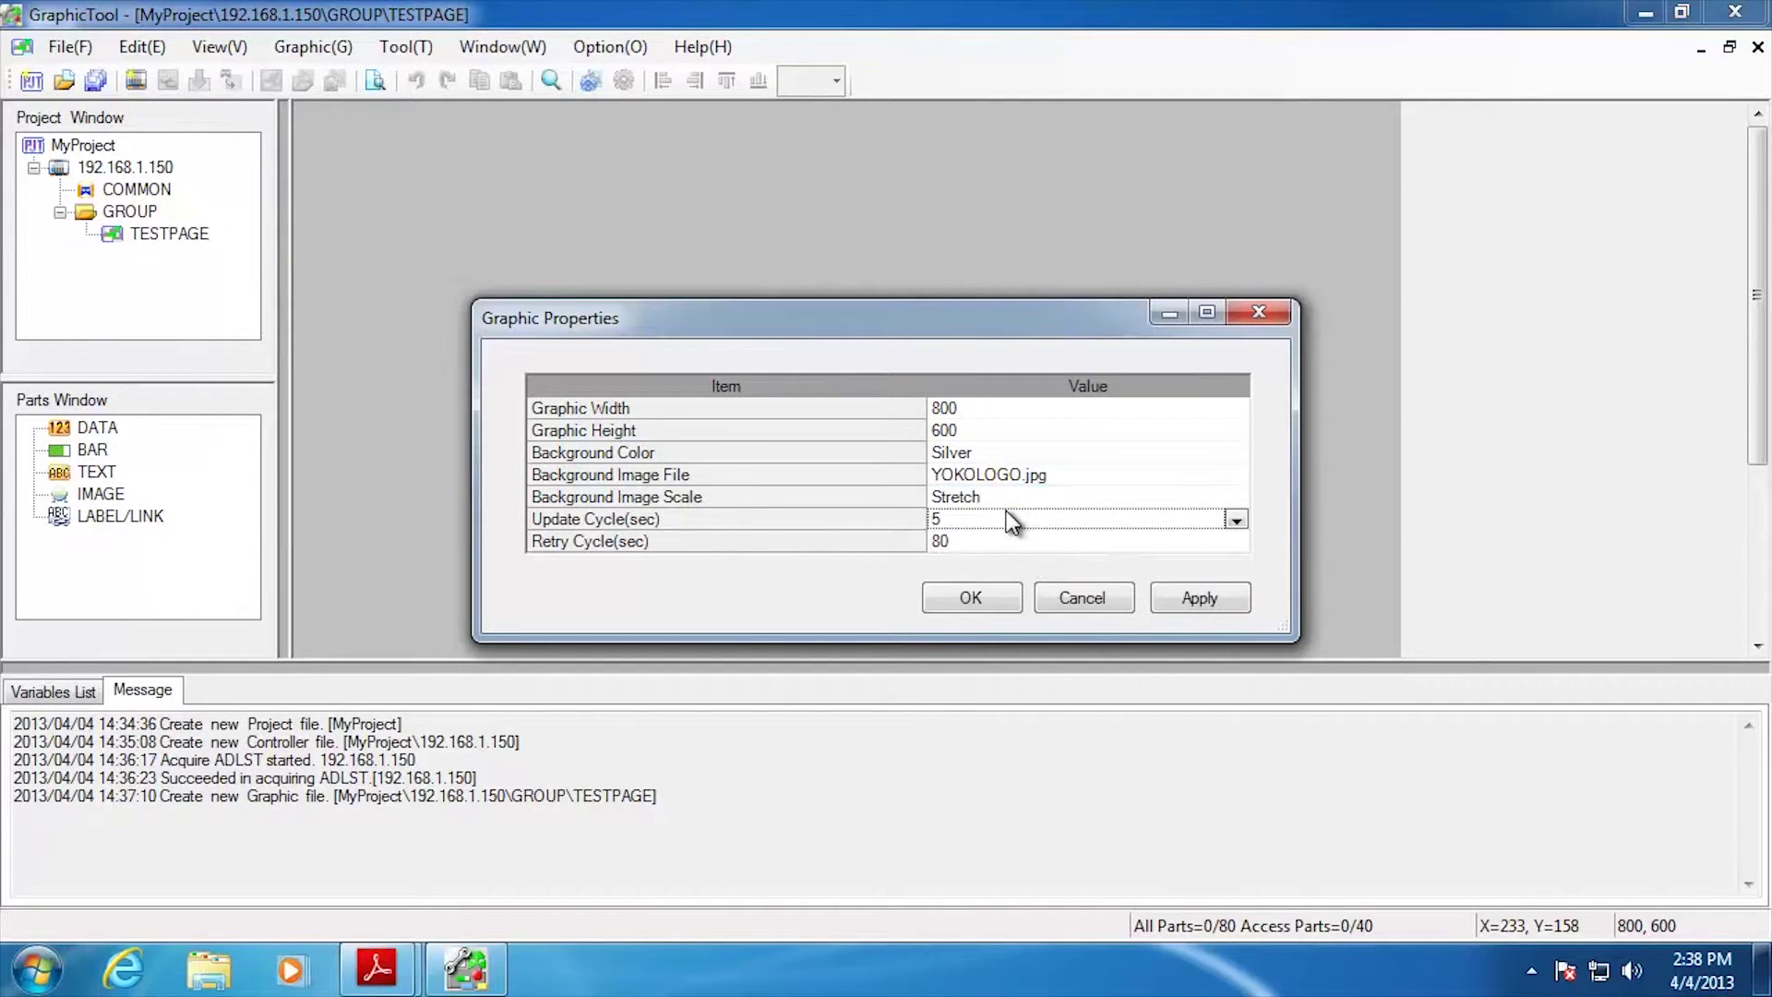
pyautogui.click(1236, 519)
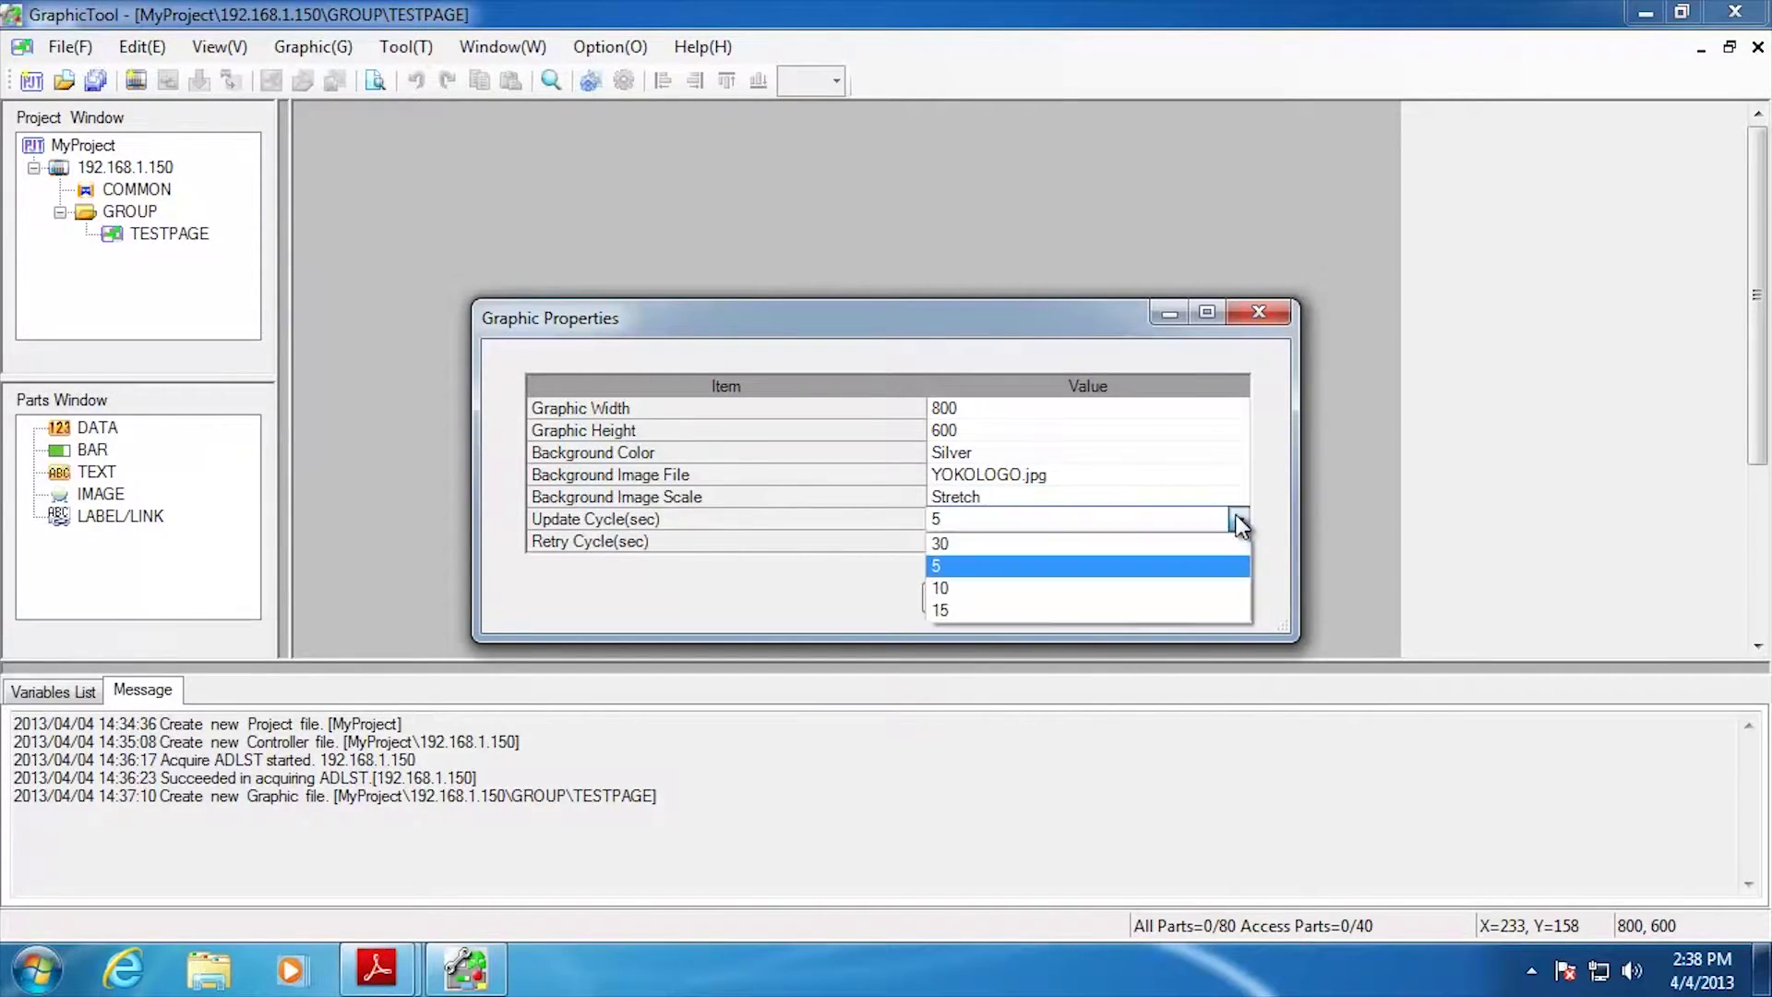
pyautogui.click(990, 567)
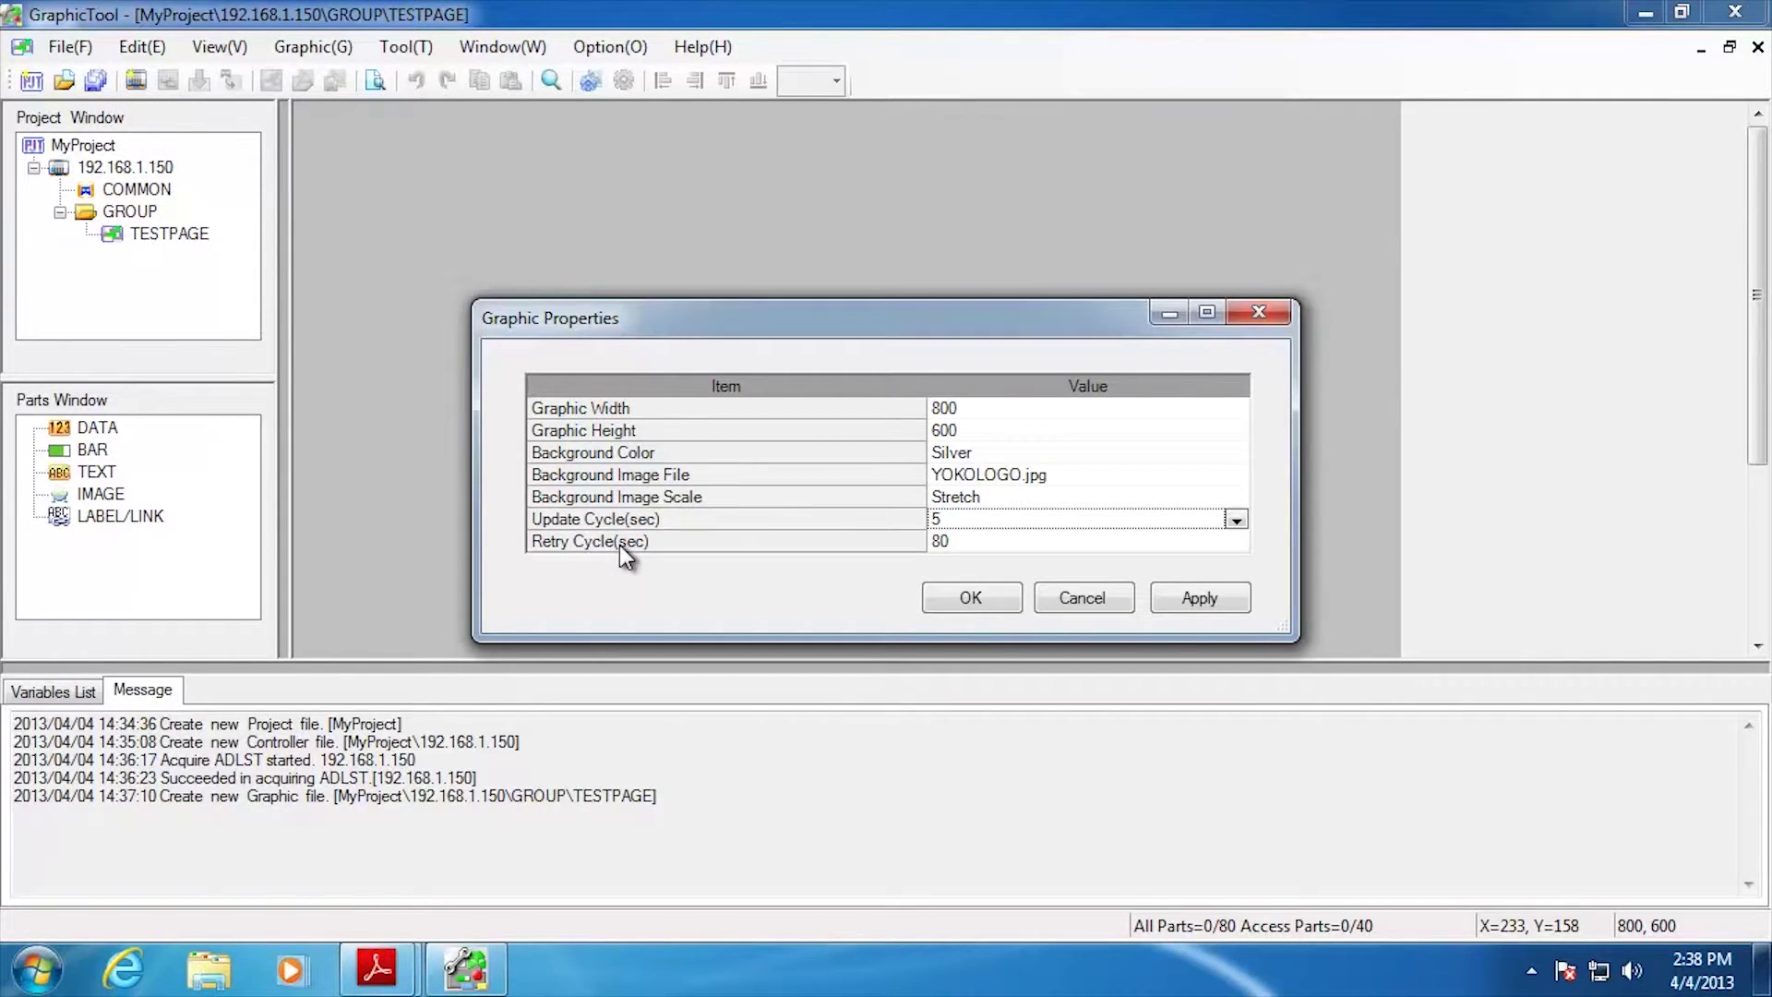
pyautogui.click(1208, 600)
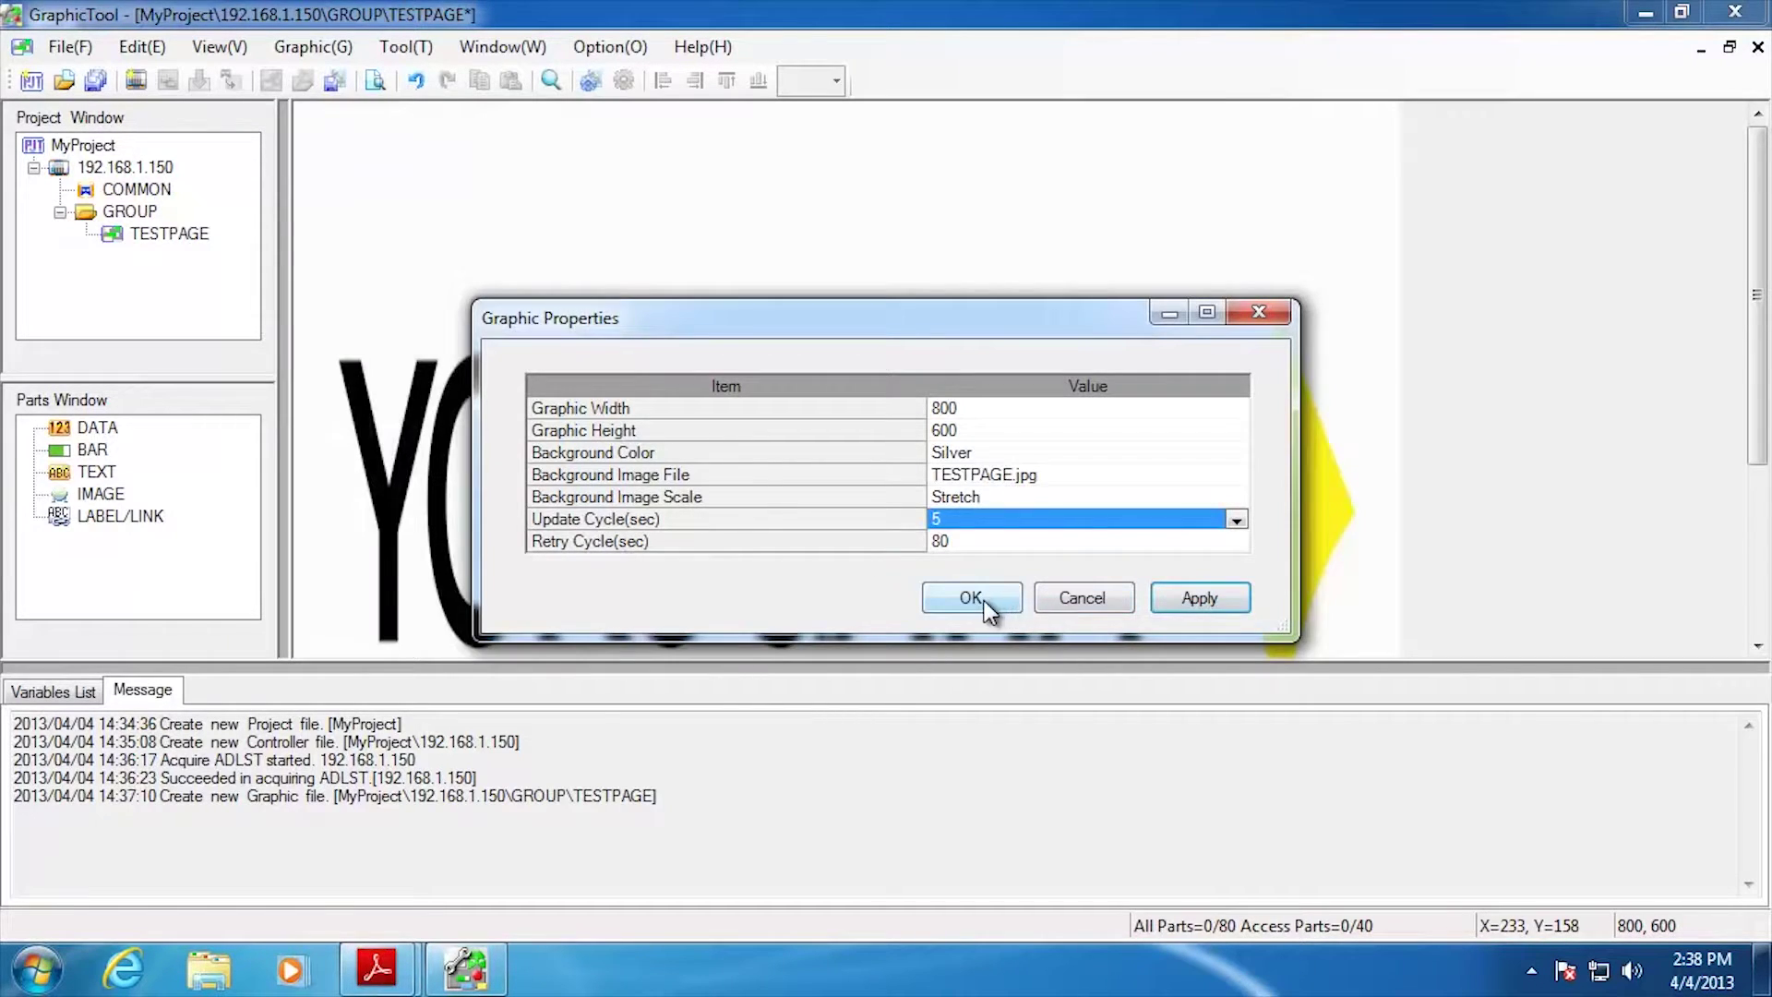
pyautogui.click(984, 600)
pyautogui.moveTo(1753, 447); pyautogui.dragTo(1766, 503)
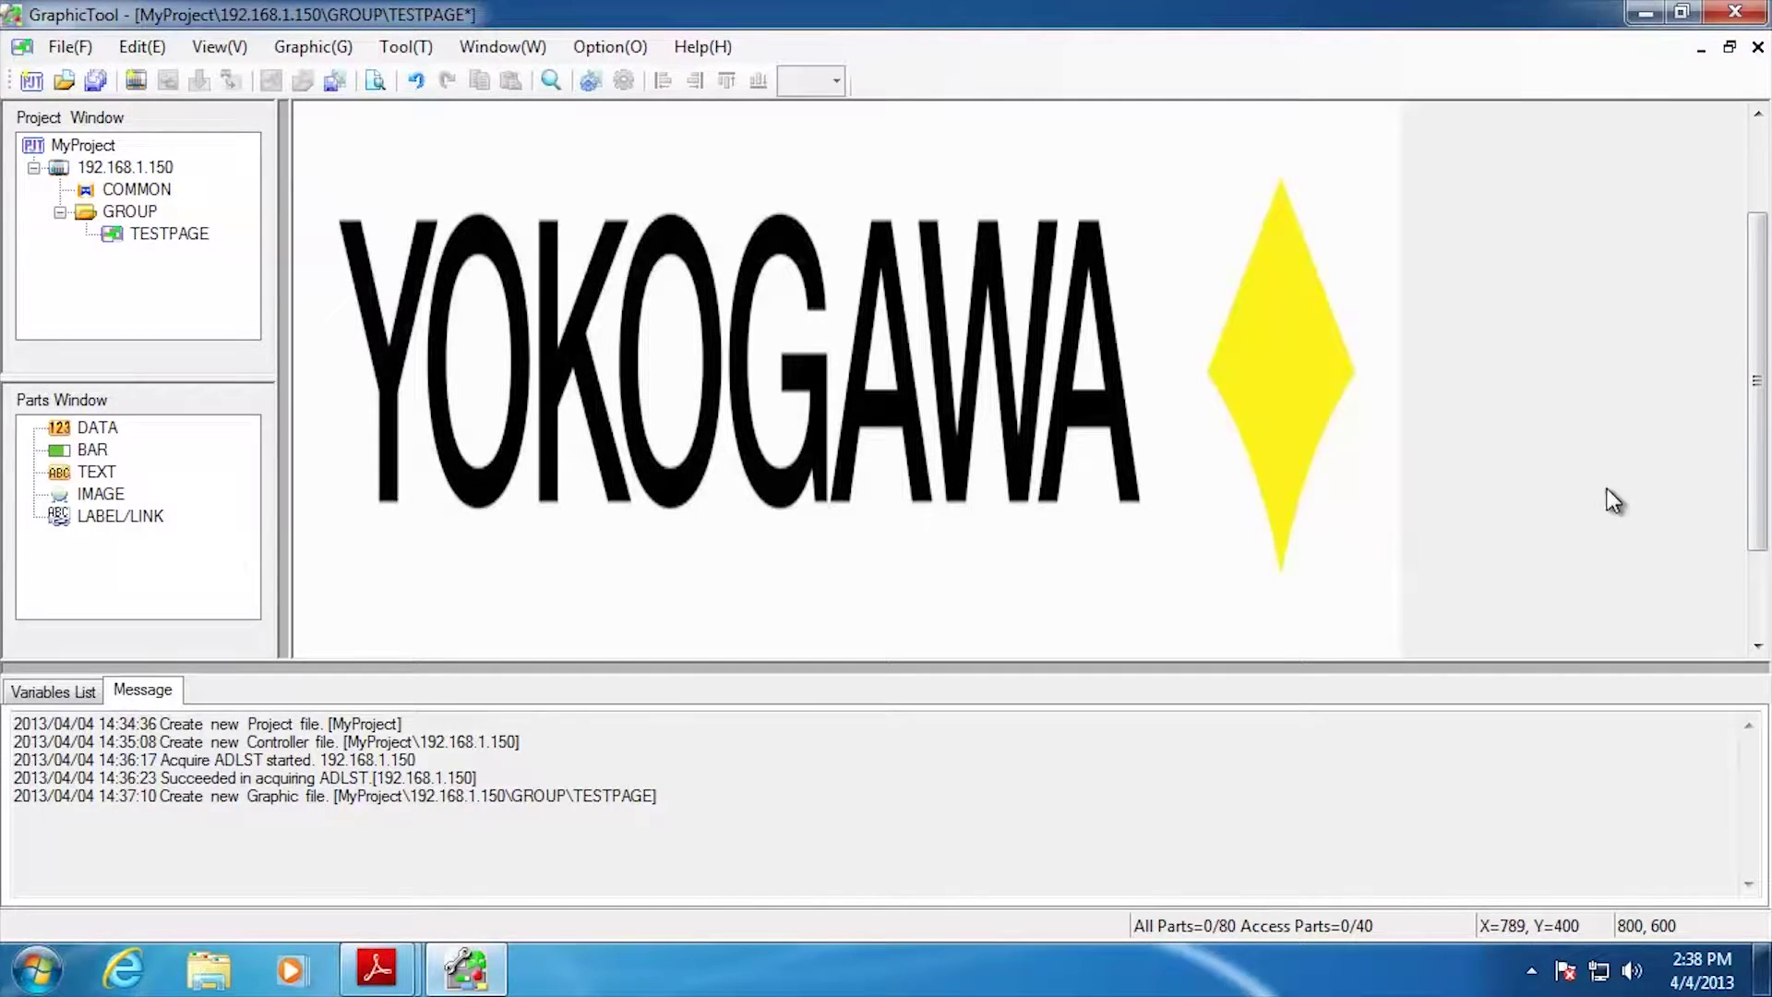
# Place a DATA part from the Parts Window near the top of TESTPAGE
pyautogui.moveTo(1760, 531); pyautogui.dragTo(1761, 489)
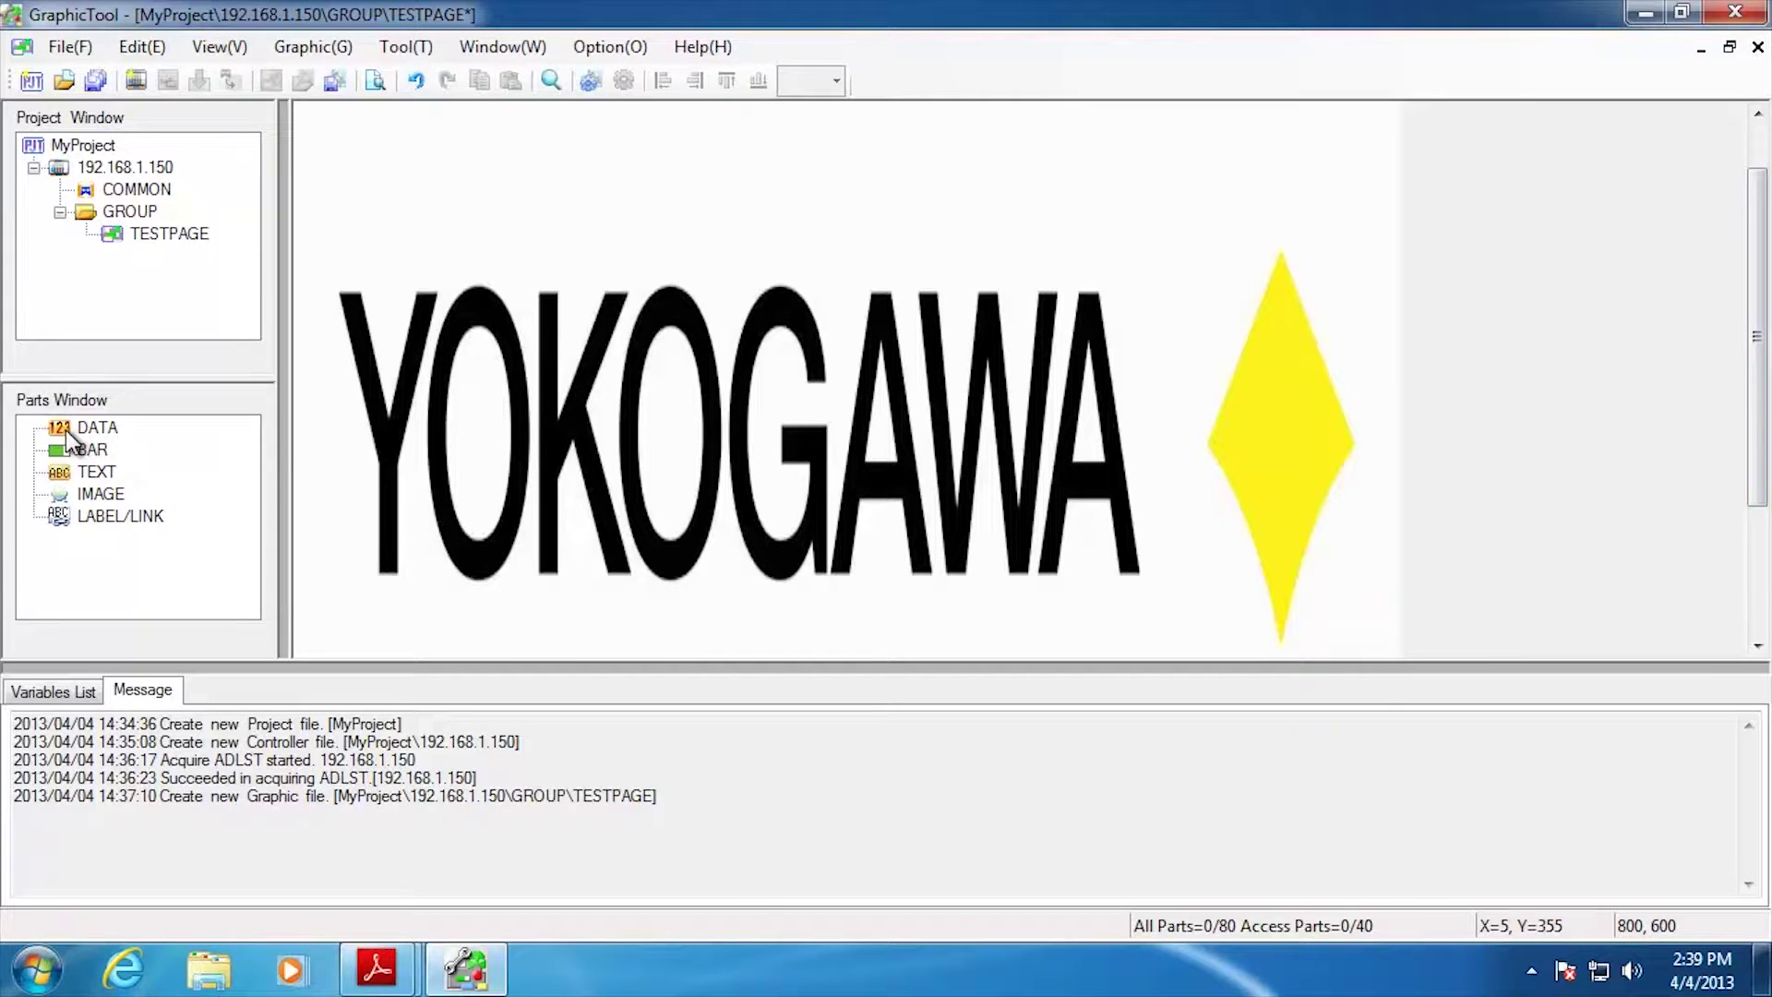
pyautogui.moveTo(69, 435); pyautogui.dragTo(954, 229)
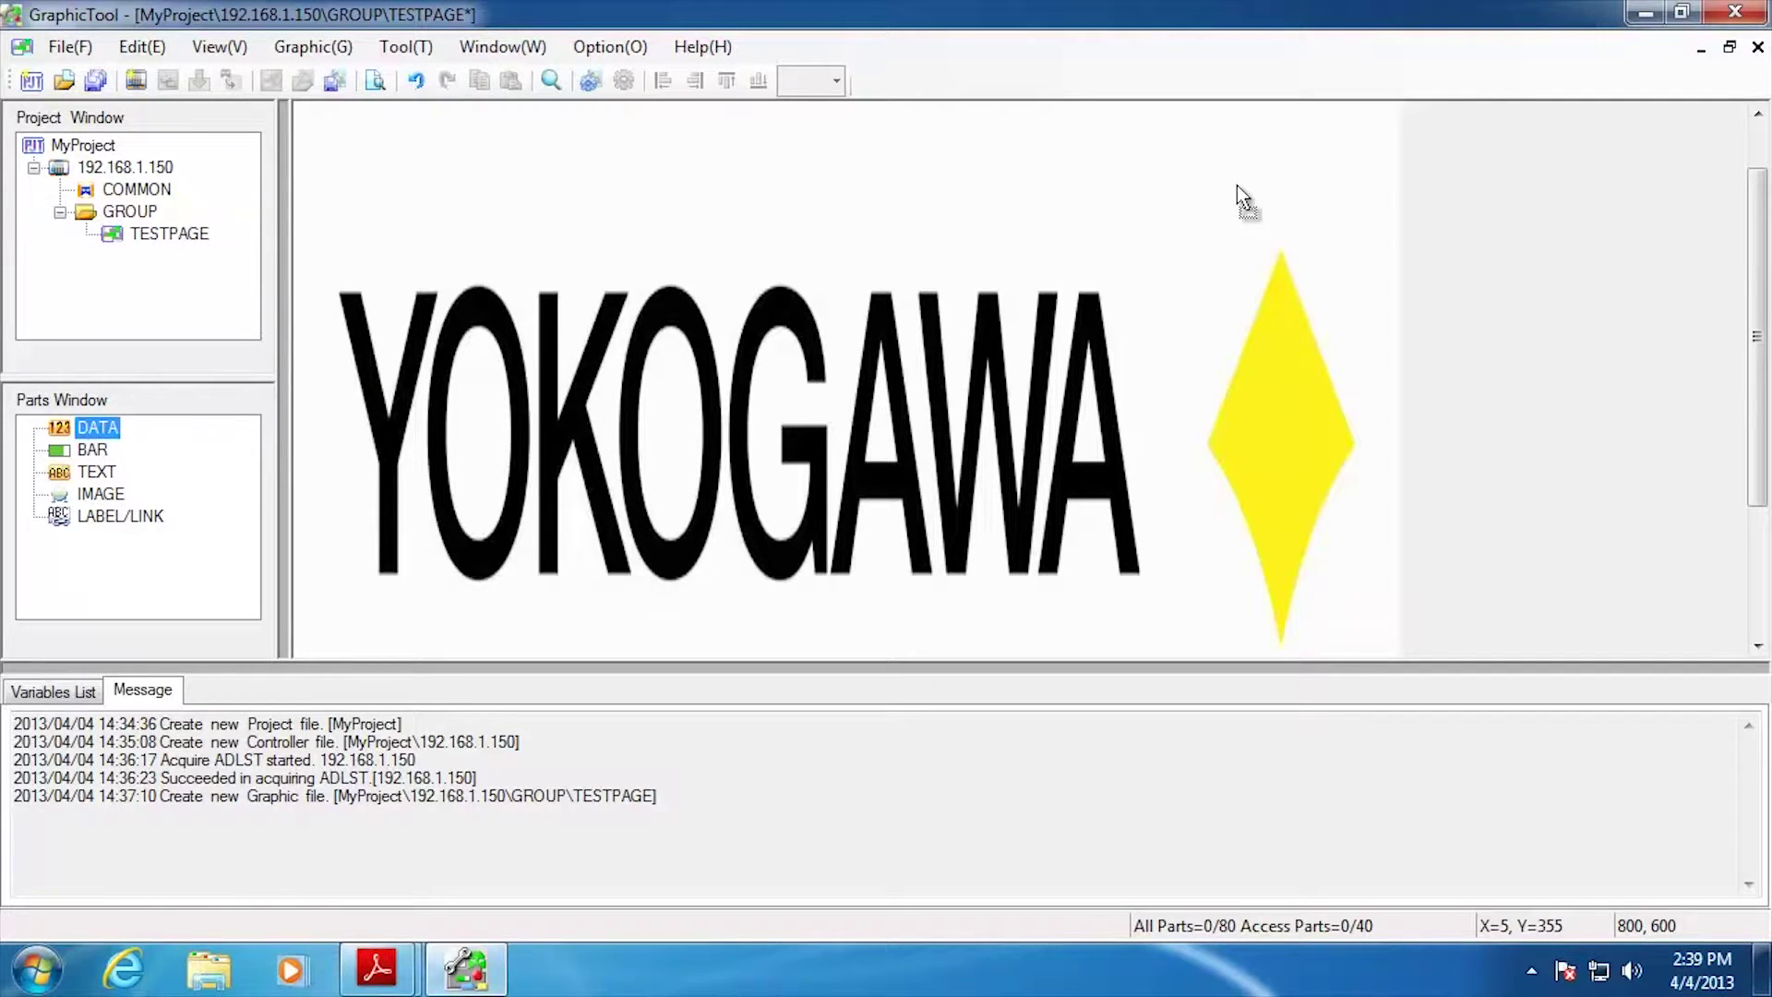
pyautogui.moveTo(1120, 198); pyautogui.dragTo(1120, 197)
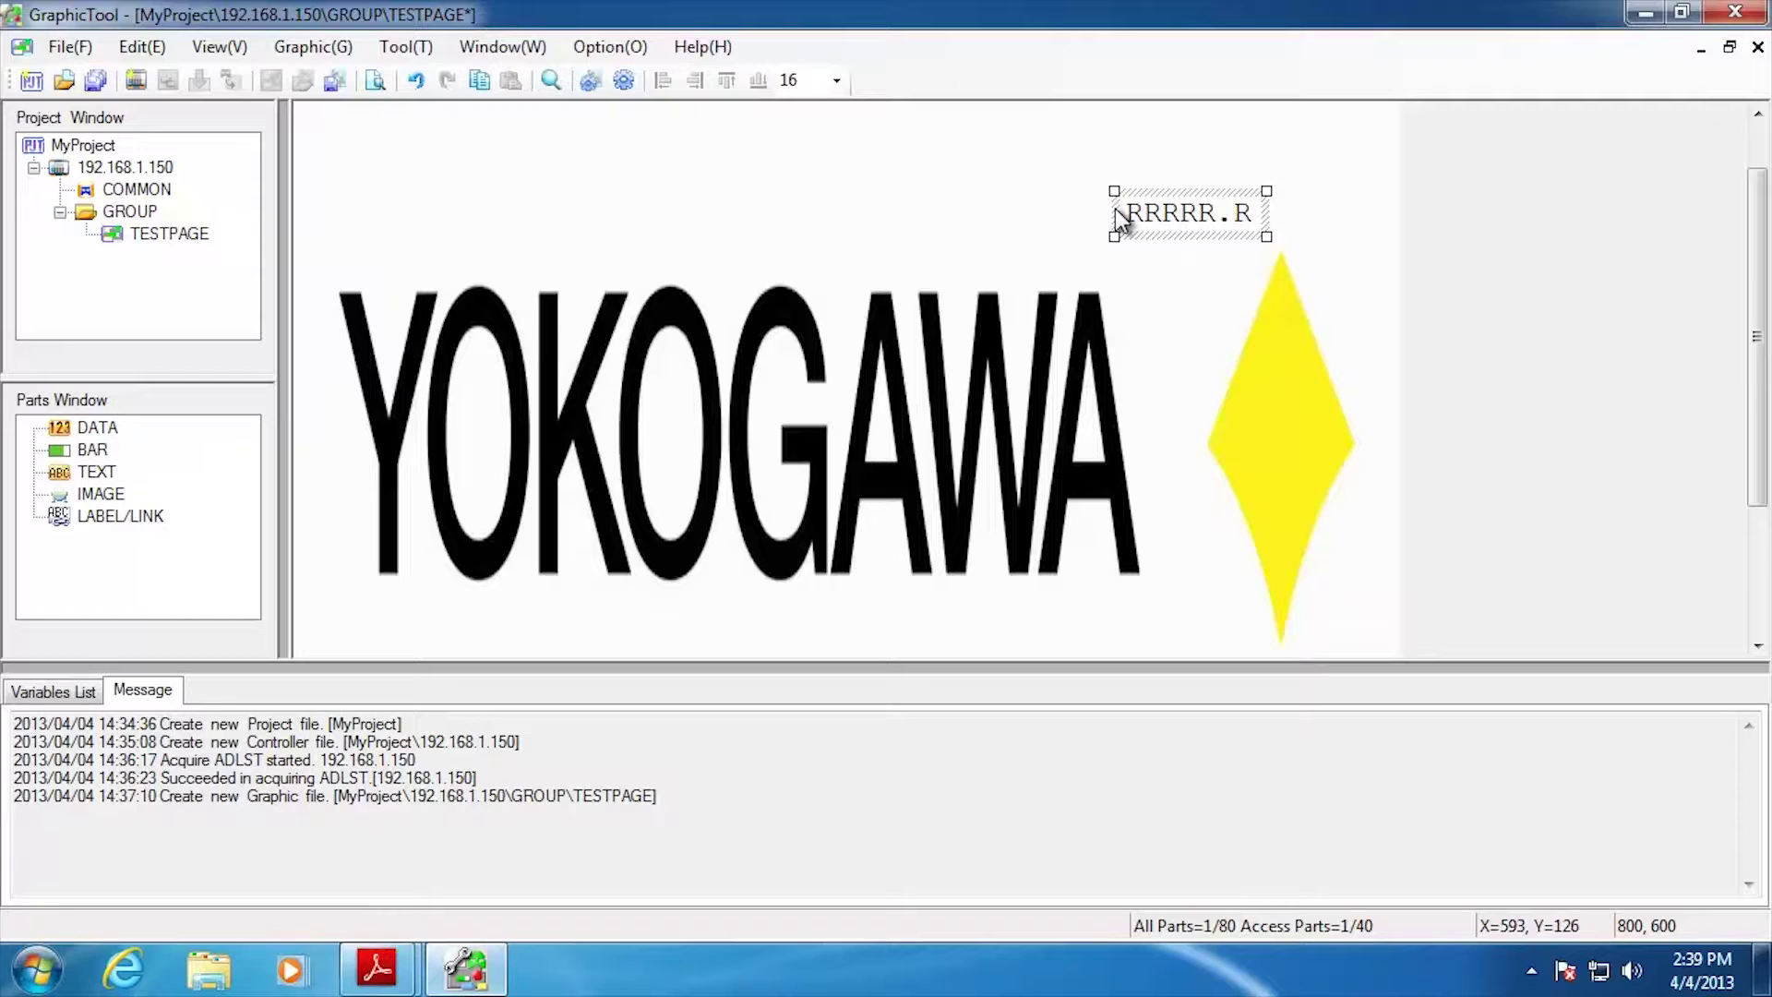
# Enlarge the RRRRR.R data box to font size 30 and move it above the YOKOGAWA lettering
pyautogui.click(1117, 219)
pyautogui.click(1127, 208)
pyautogui.moveTo(1125, 198); pyautogui.dragTo(989, 159)
pyautogui.click(1141, 236)
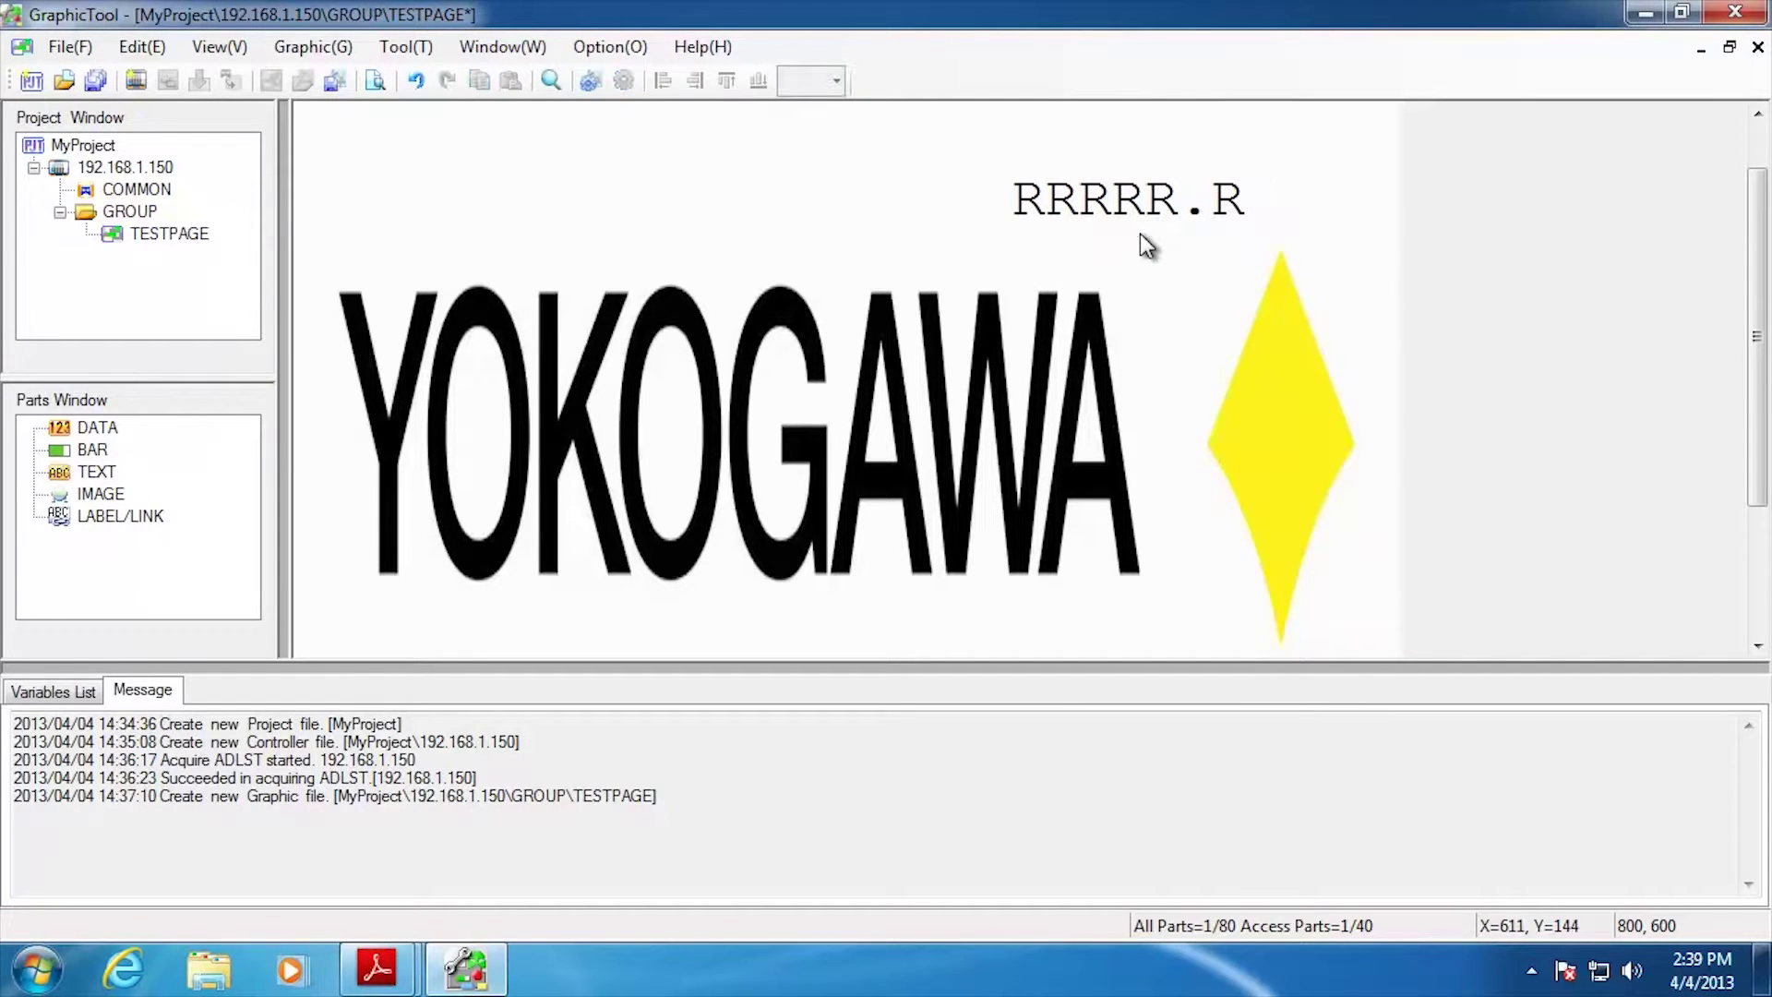
pyautogui.click(1135, 199)
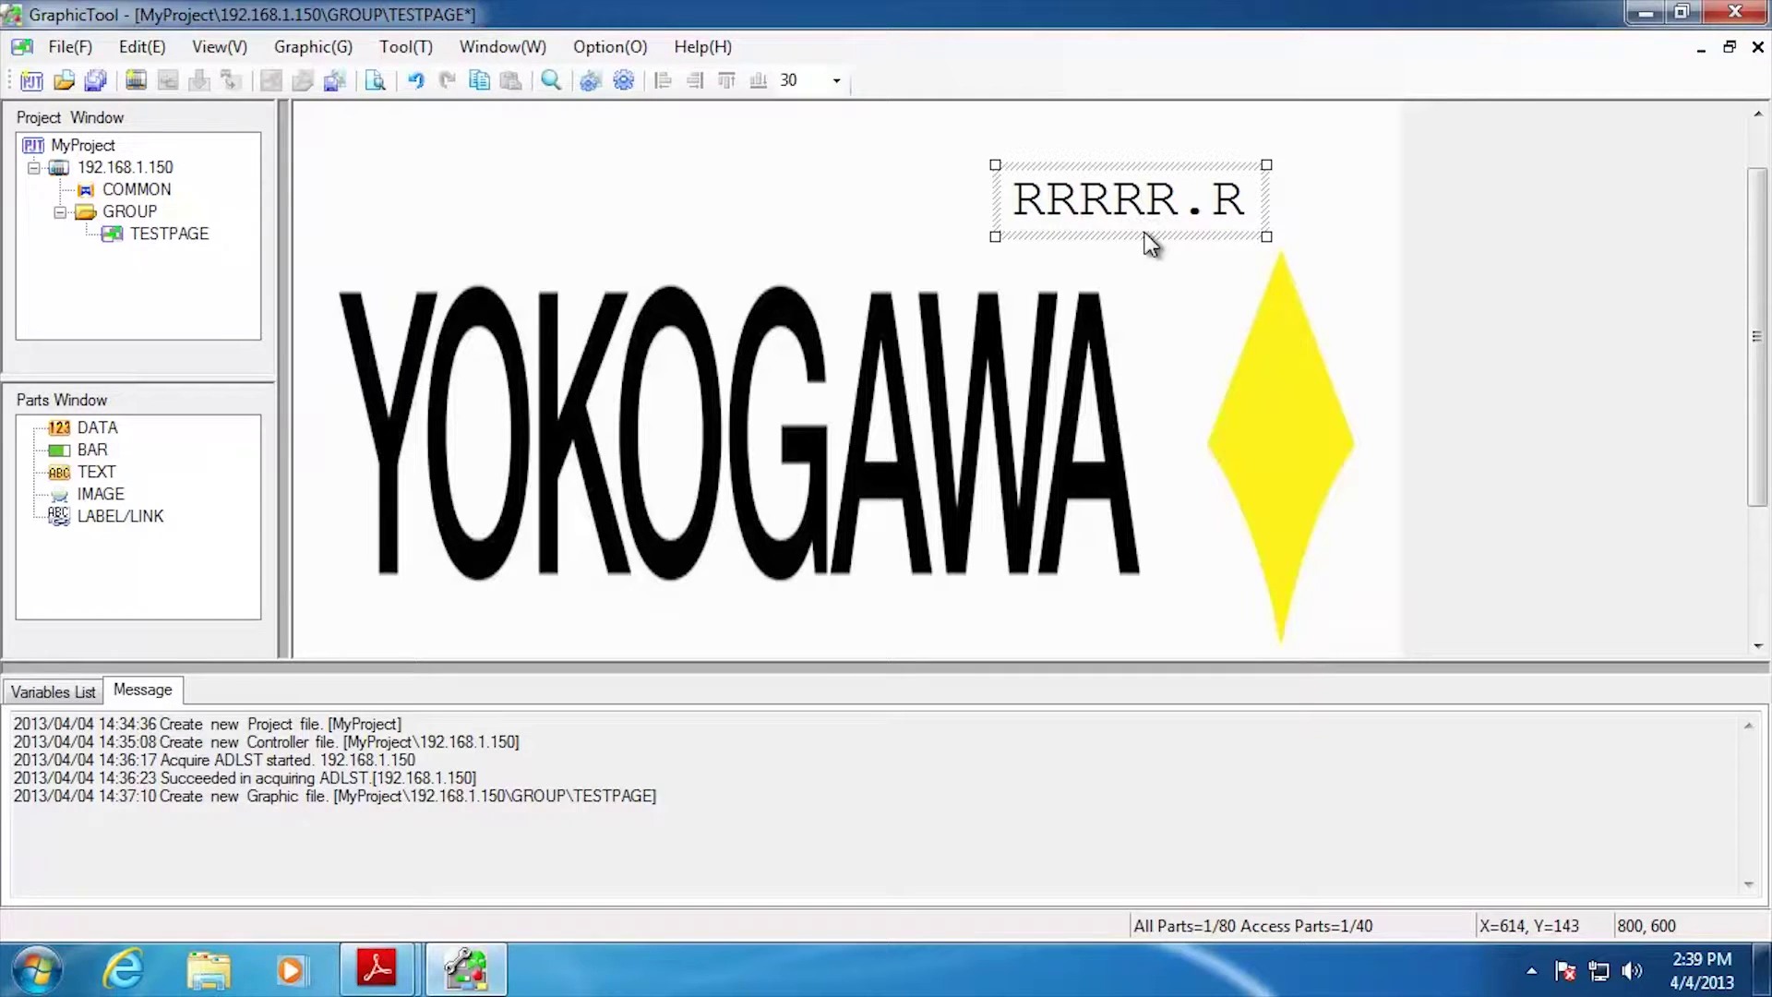
pyautogui.moveTo(1142, 222); pyautogui.dragTo(1105, 245)
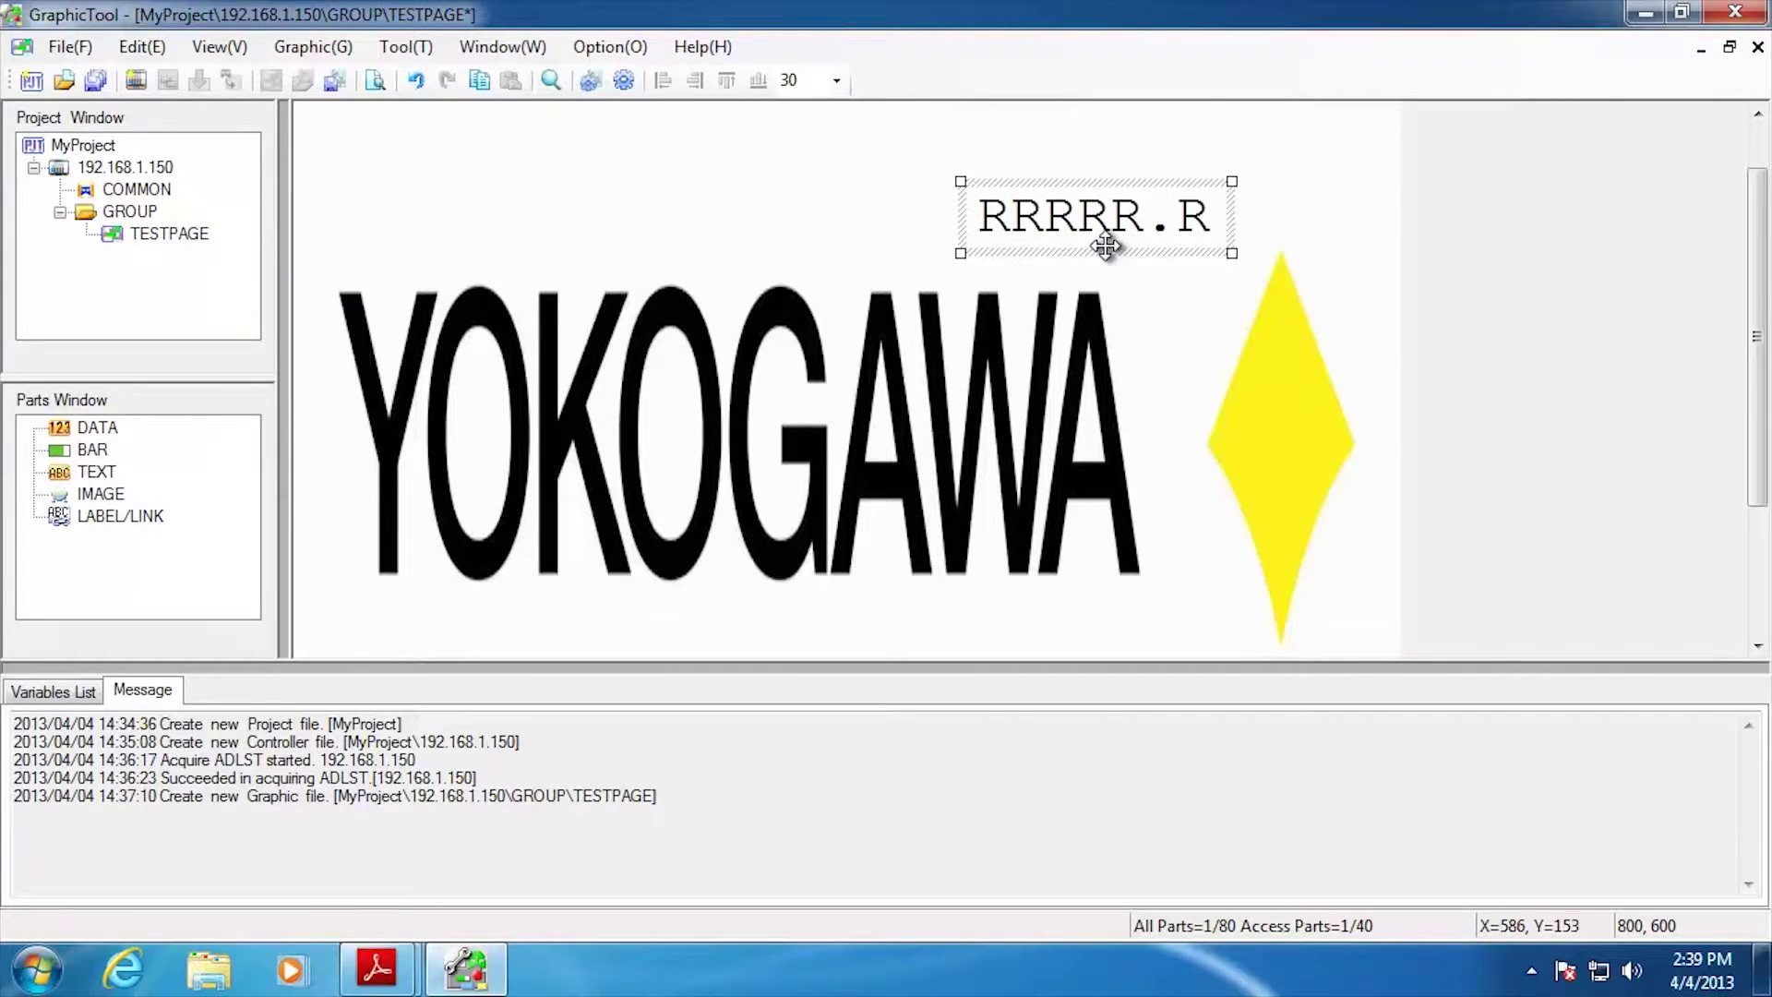
# Open the RRRRR.R data part's Parts Properties and review the Color Change Target choices, left at None
pyautogui.rightClick(1109, 226)
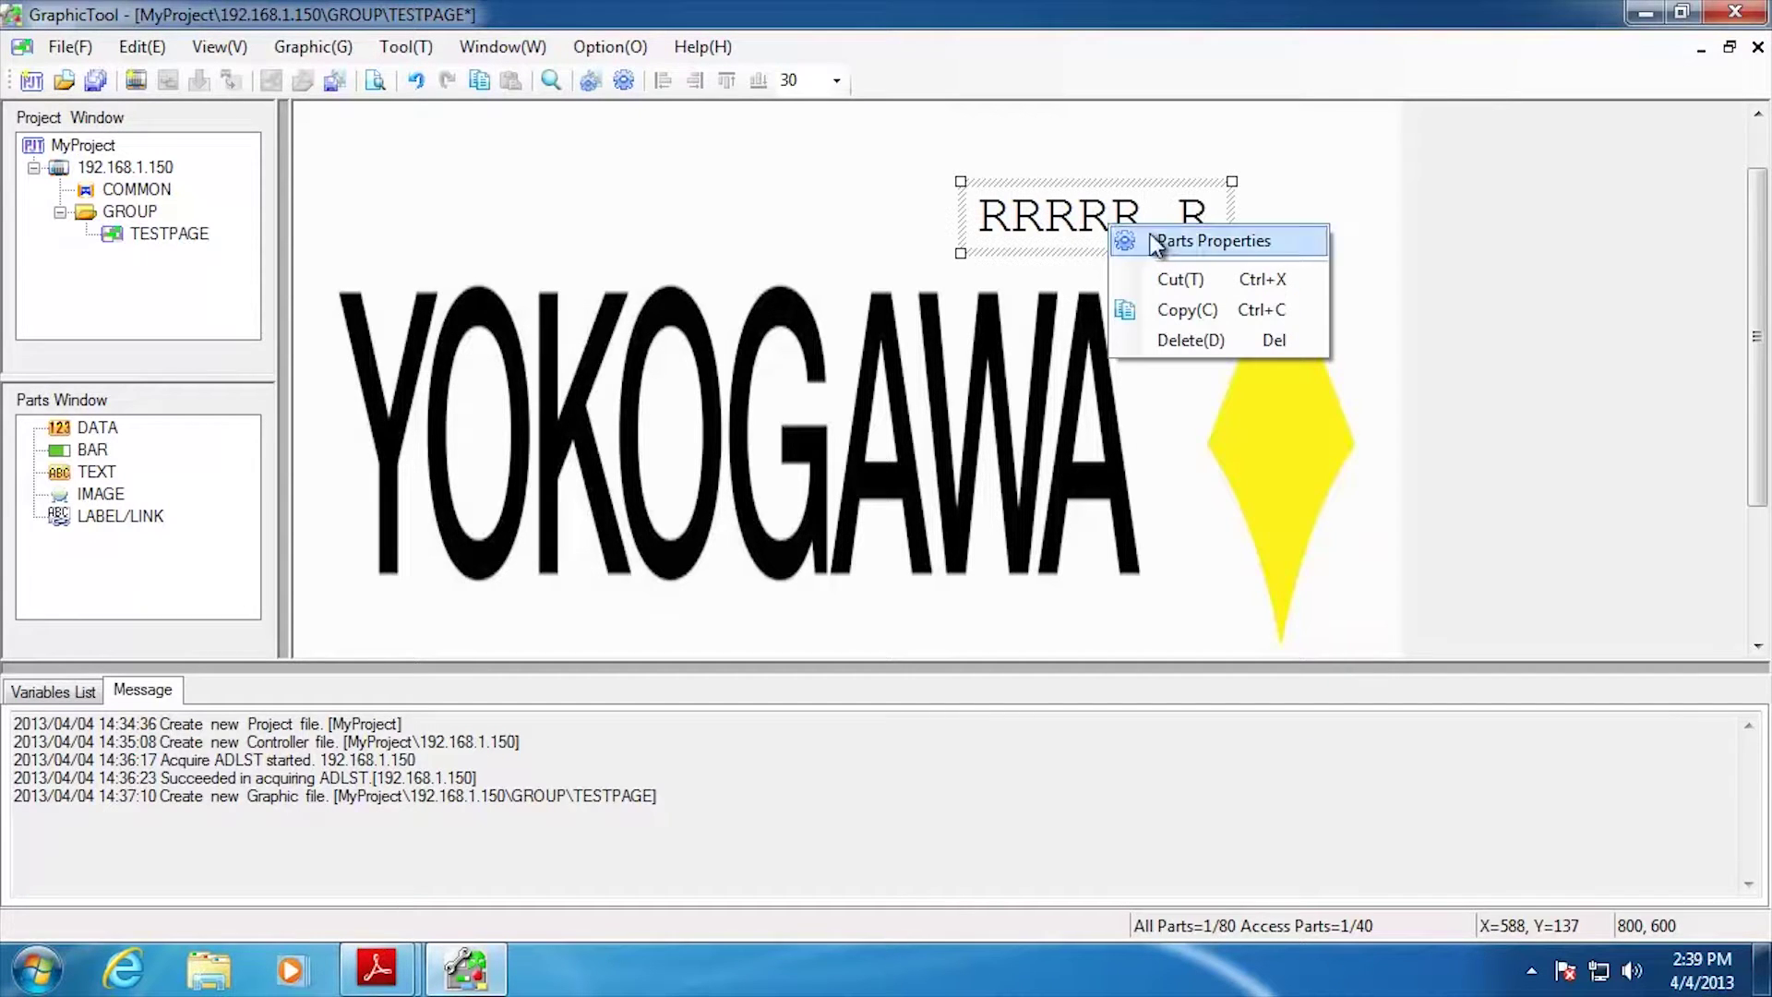
pyautogui.click(1190, 245)
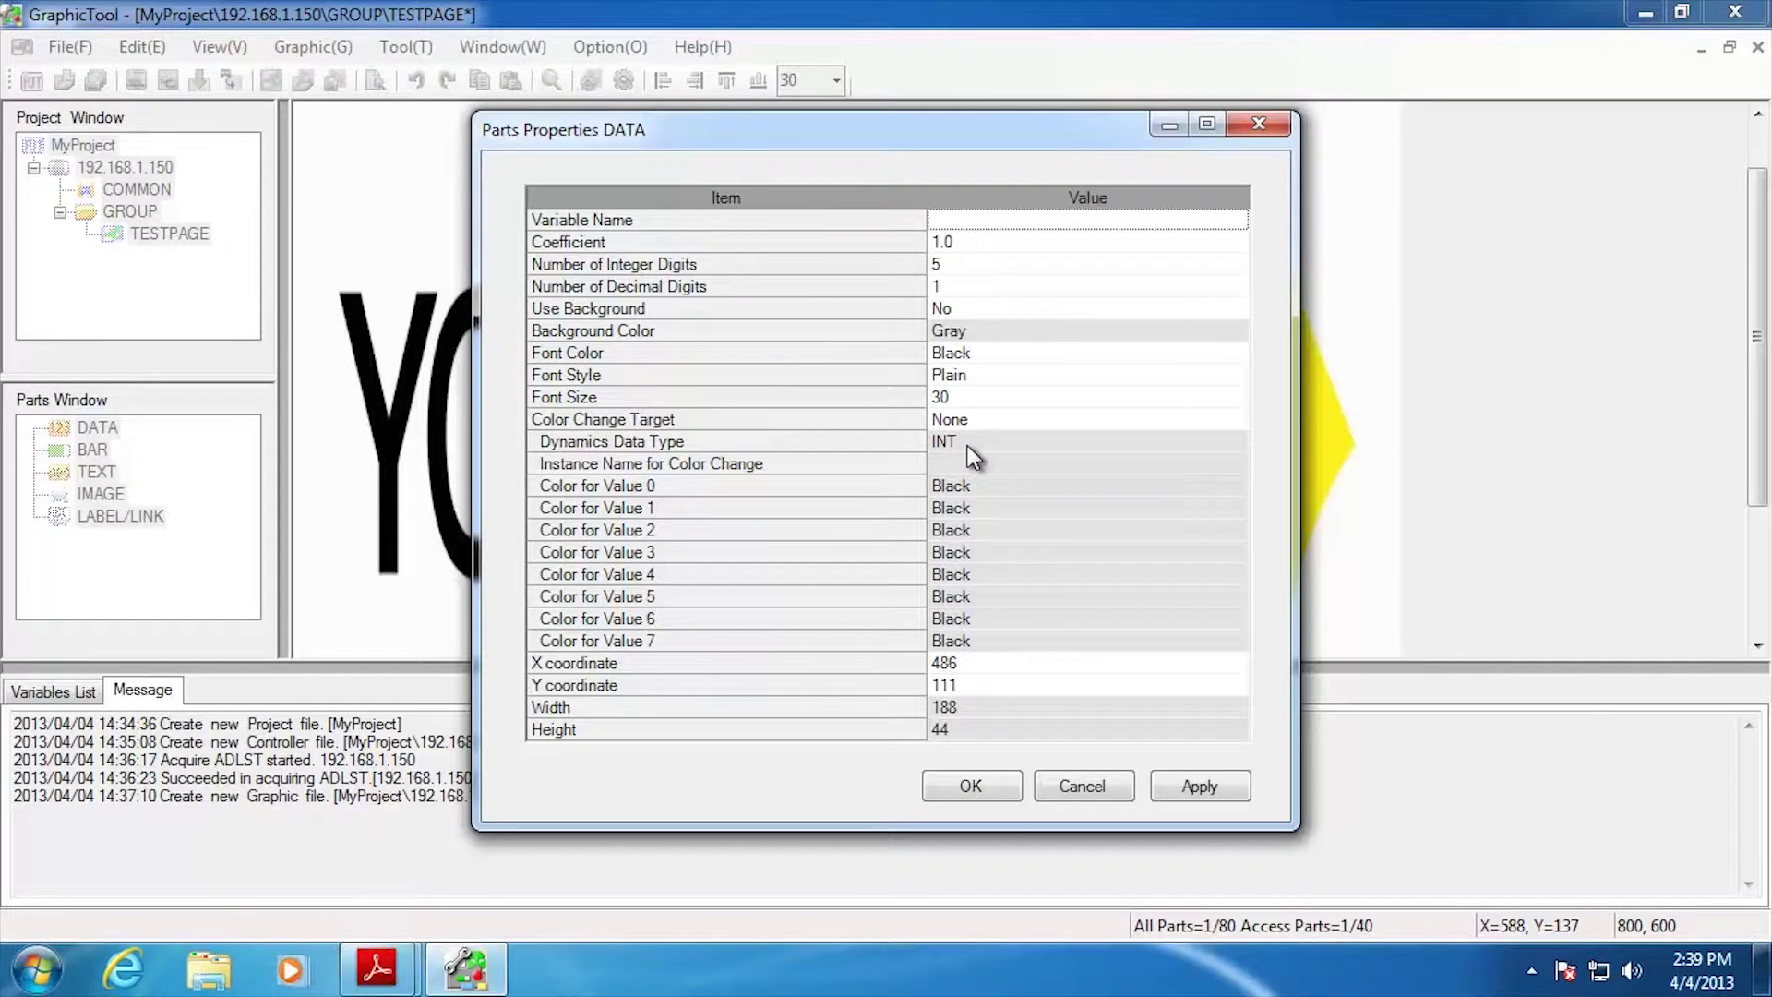
pyautogui.click(1013, 420)
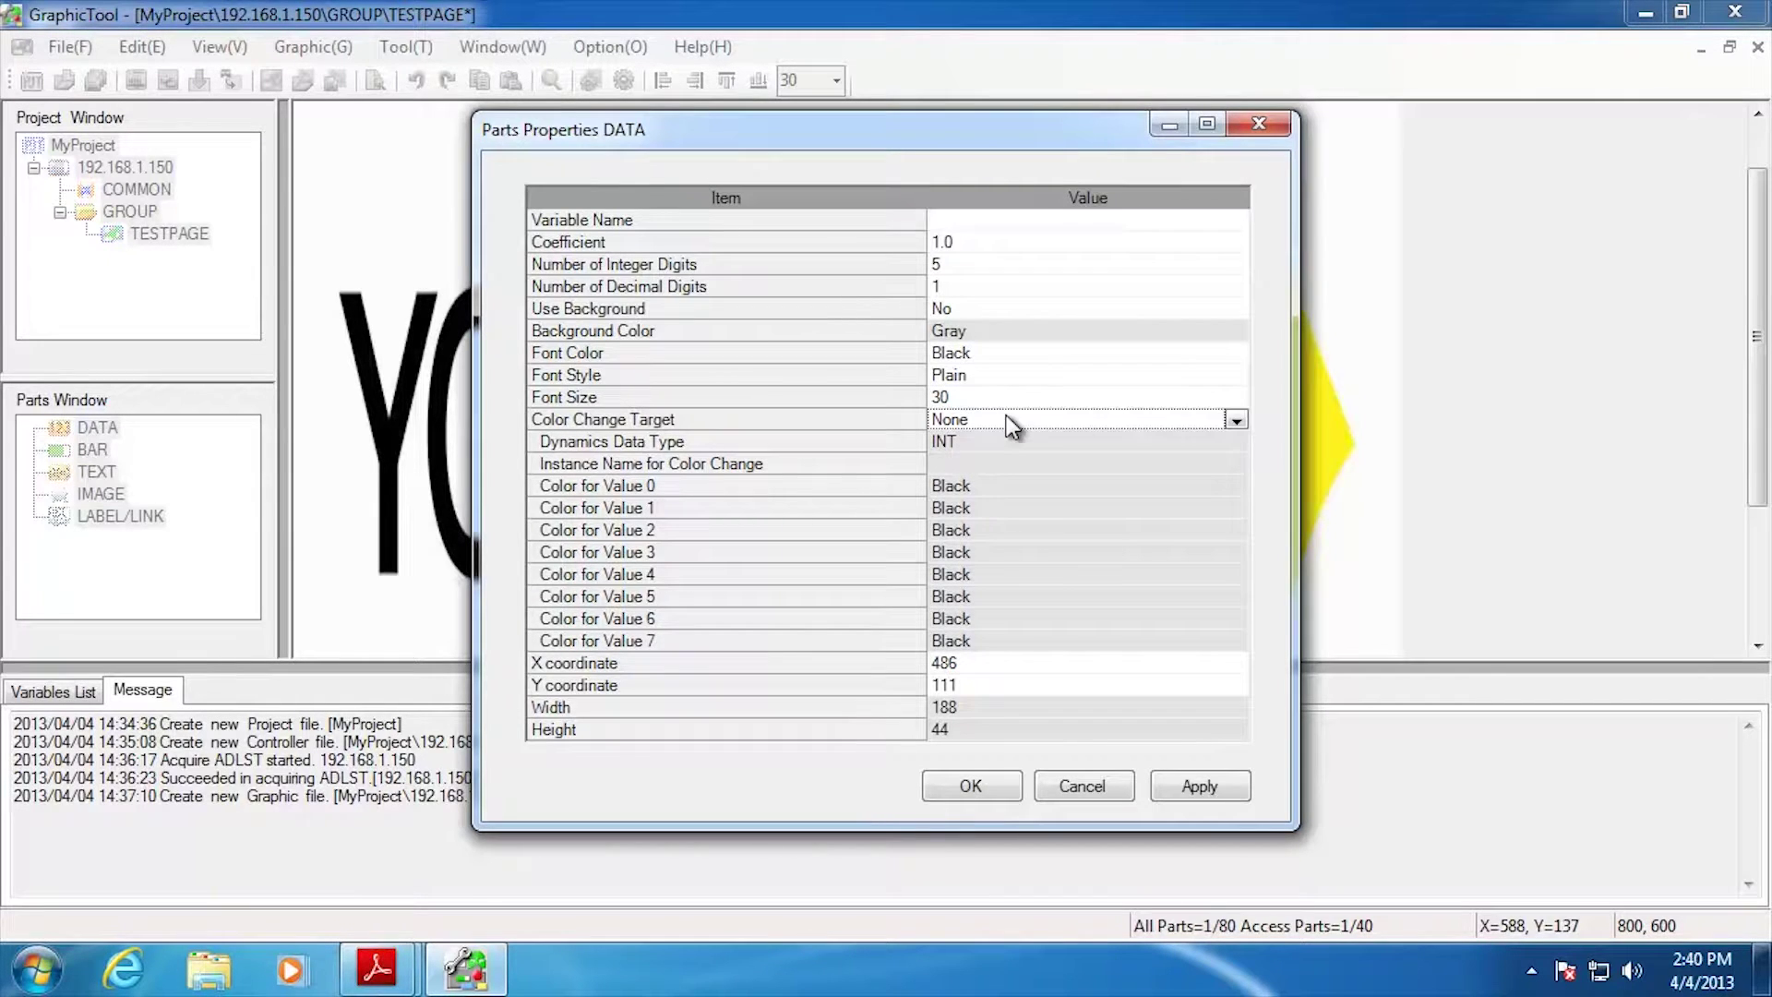
pyautogui.click(1235, 422)
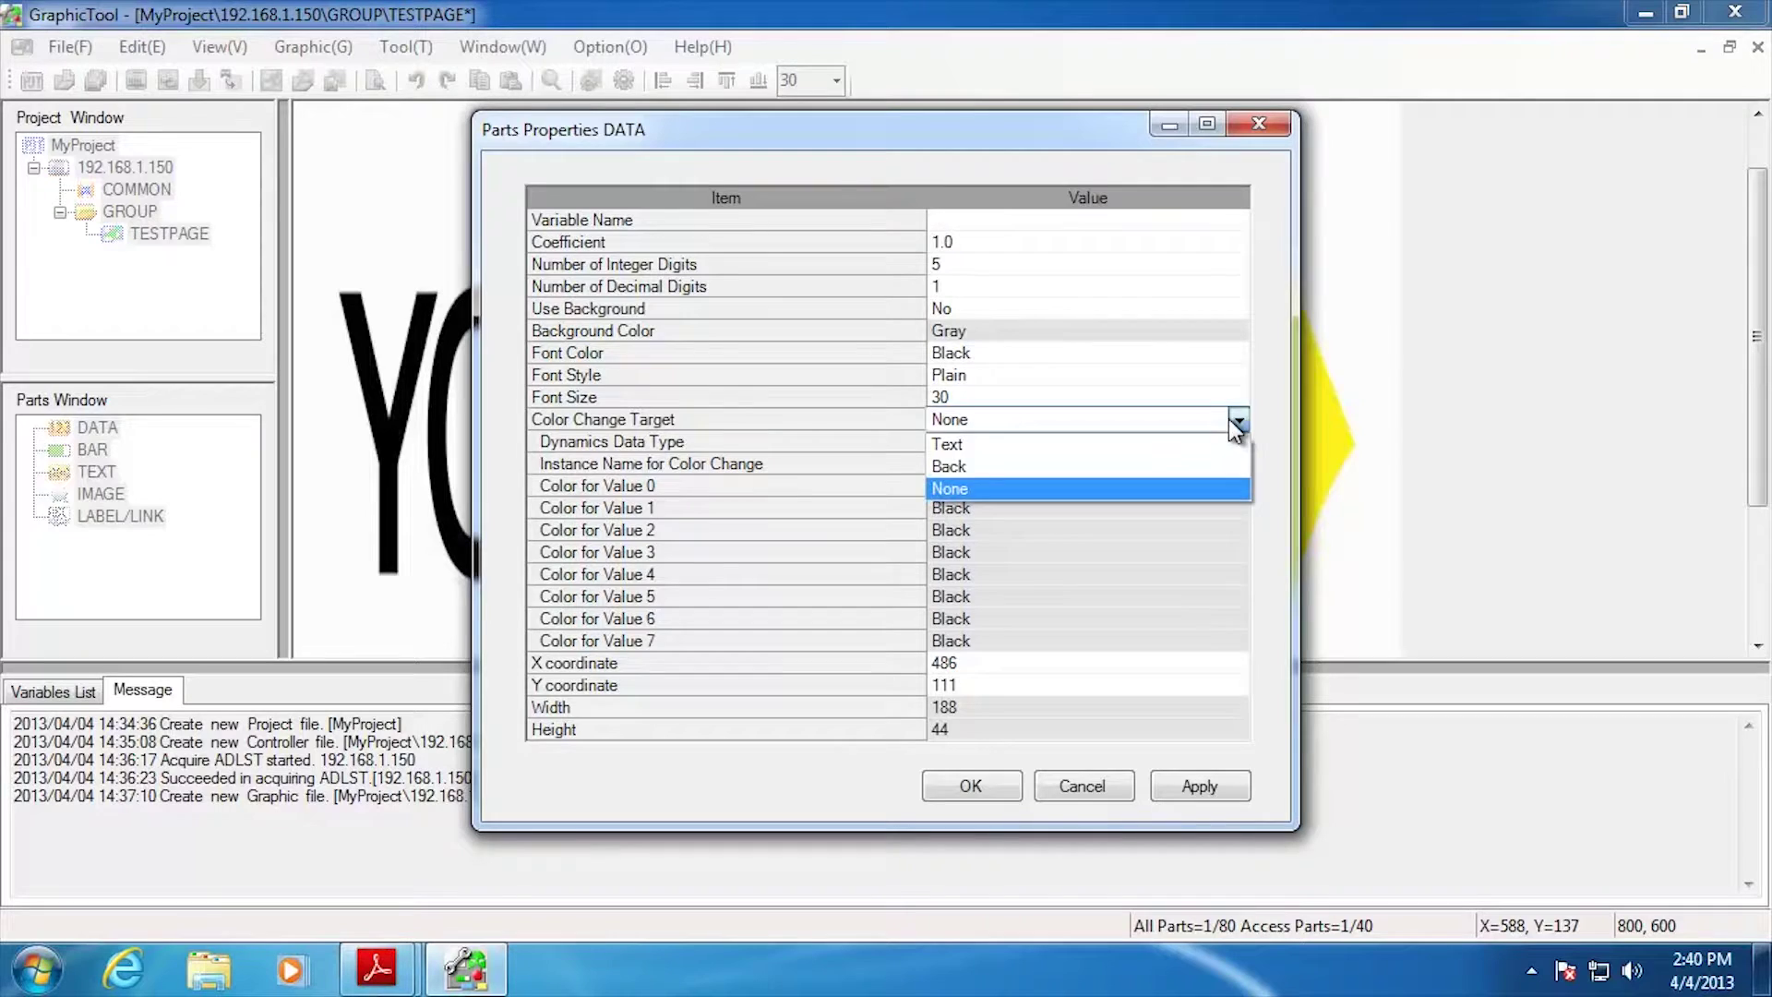
pyautogui.click(1234, 422)
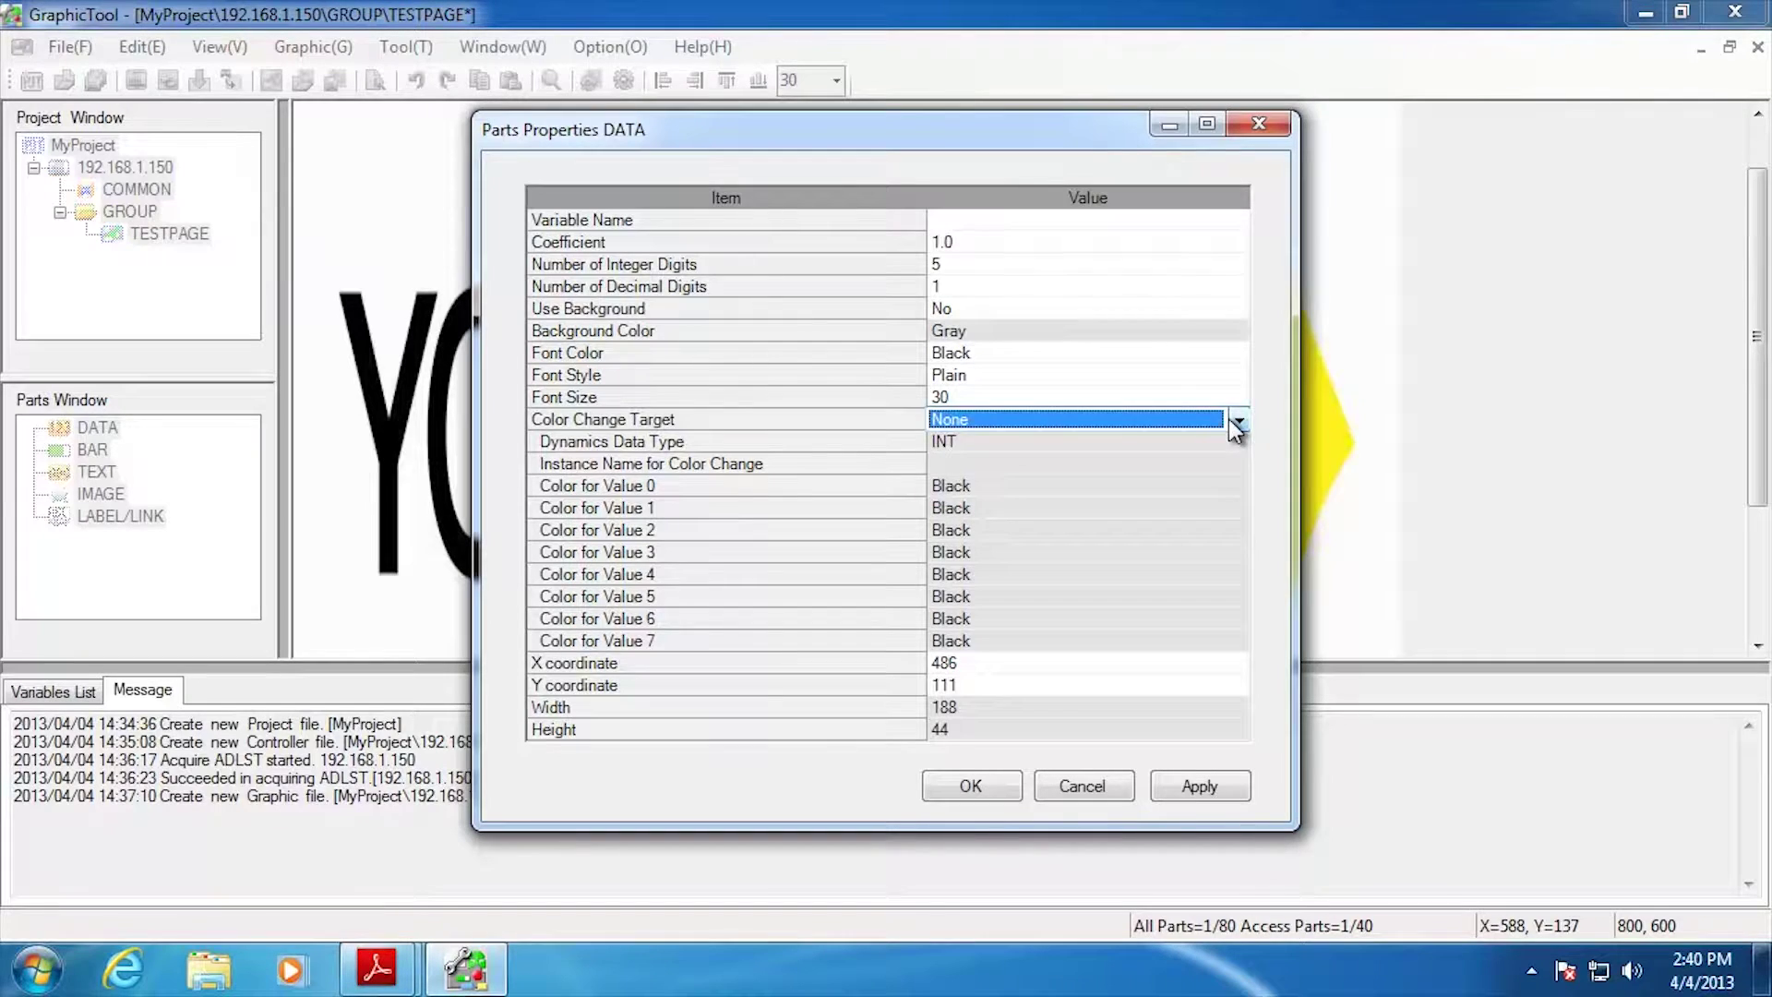
pyautogui.click(983, 467)
pyautogui.click(1135, 420)
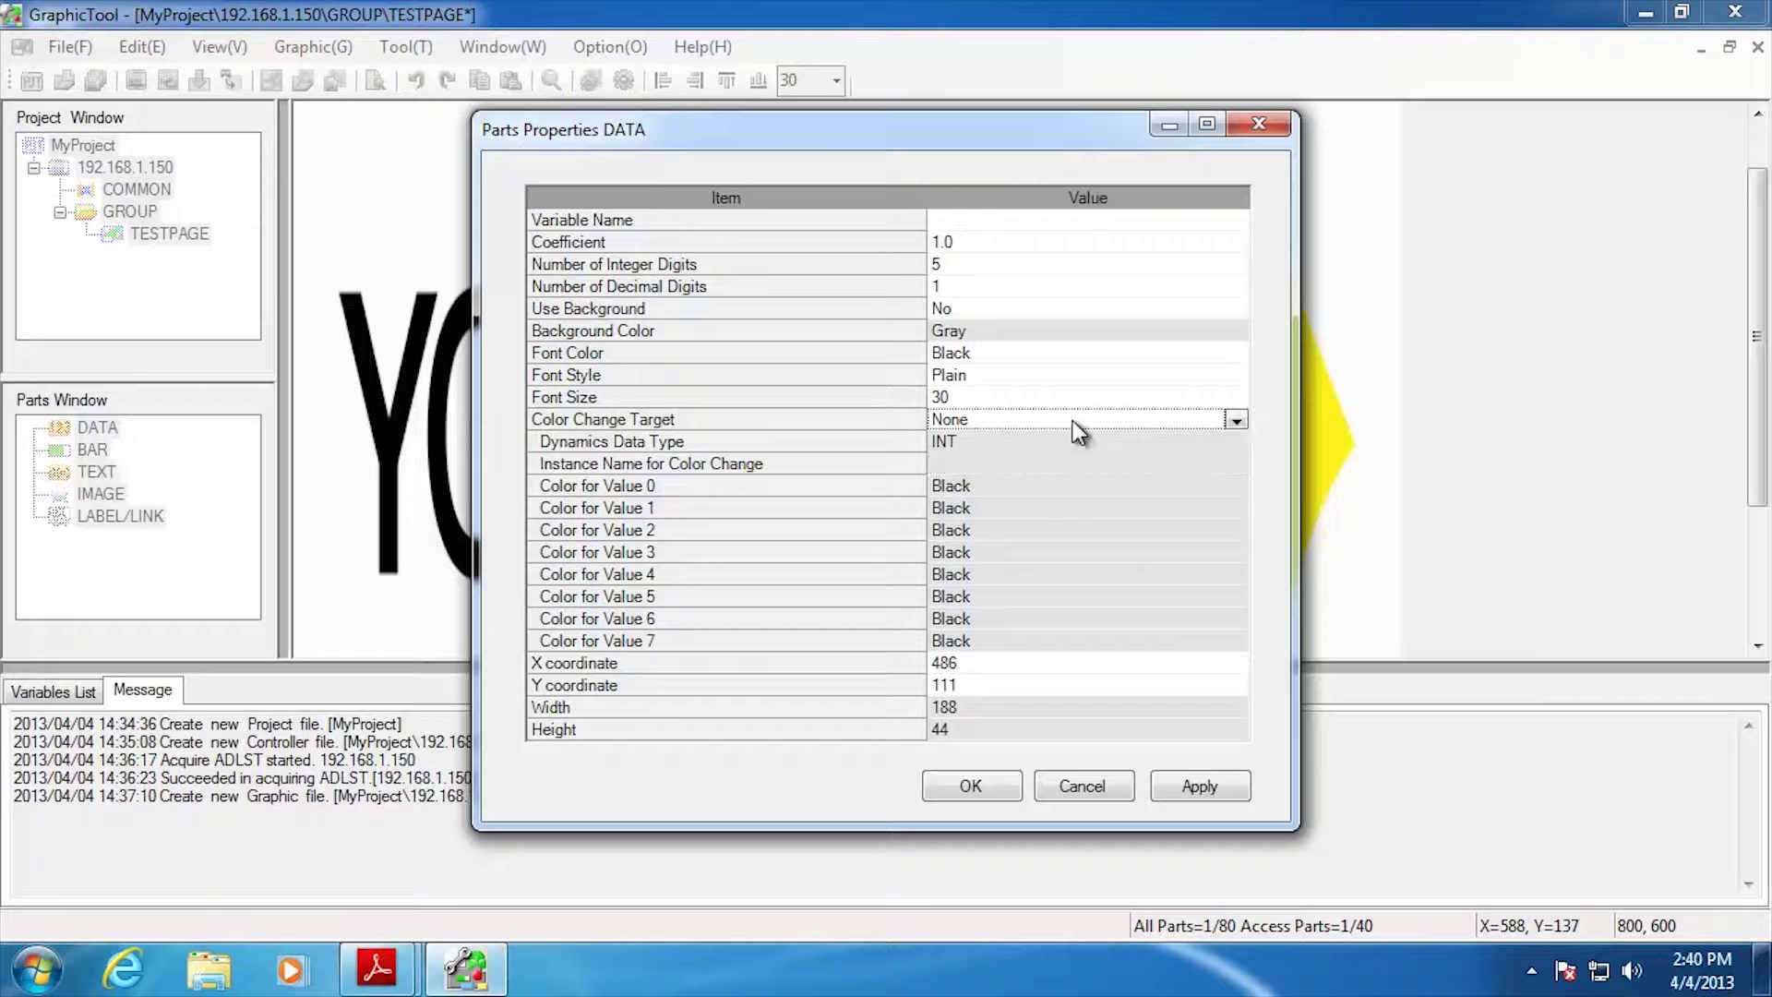
pyautogui.click(1236, 420)
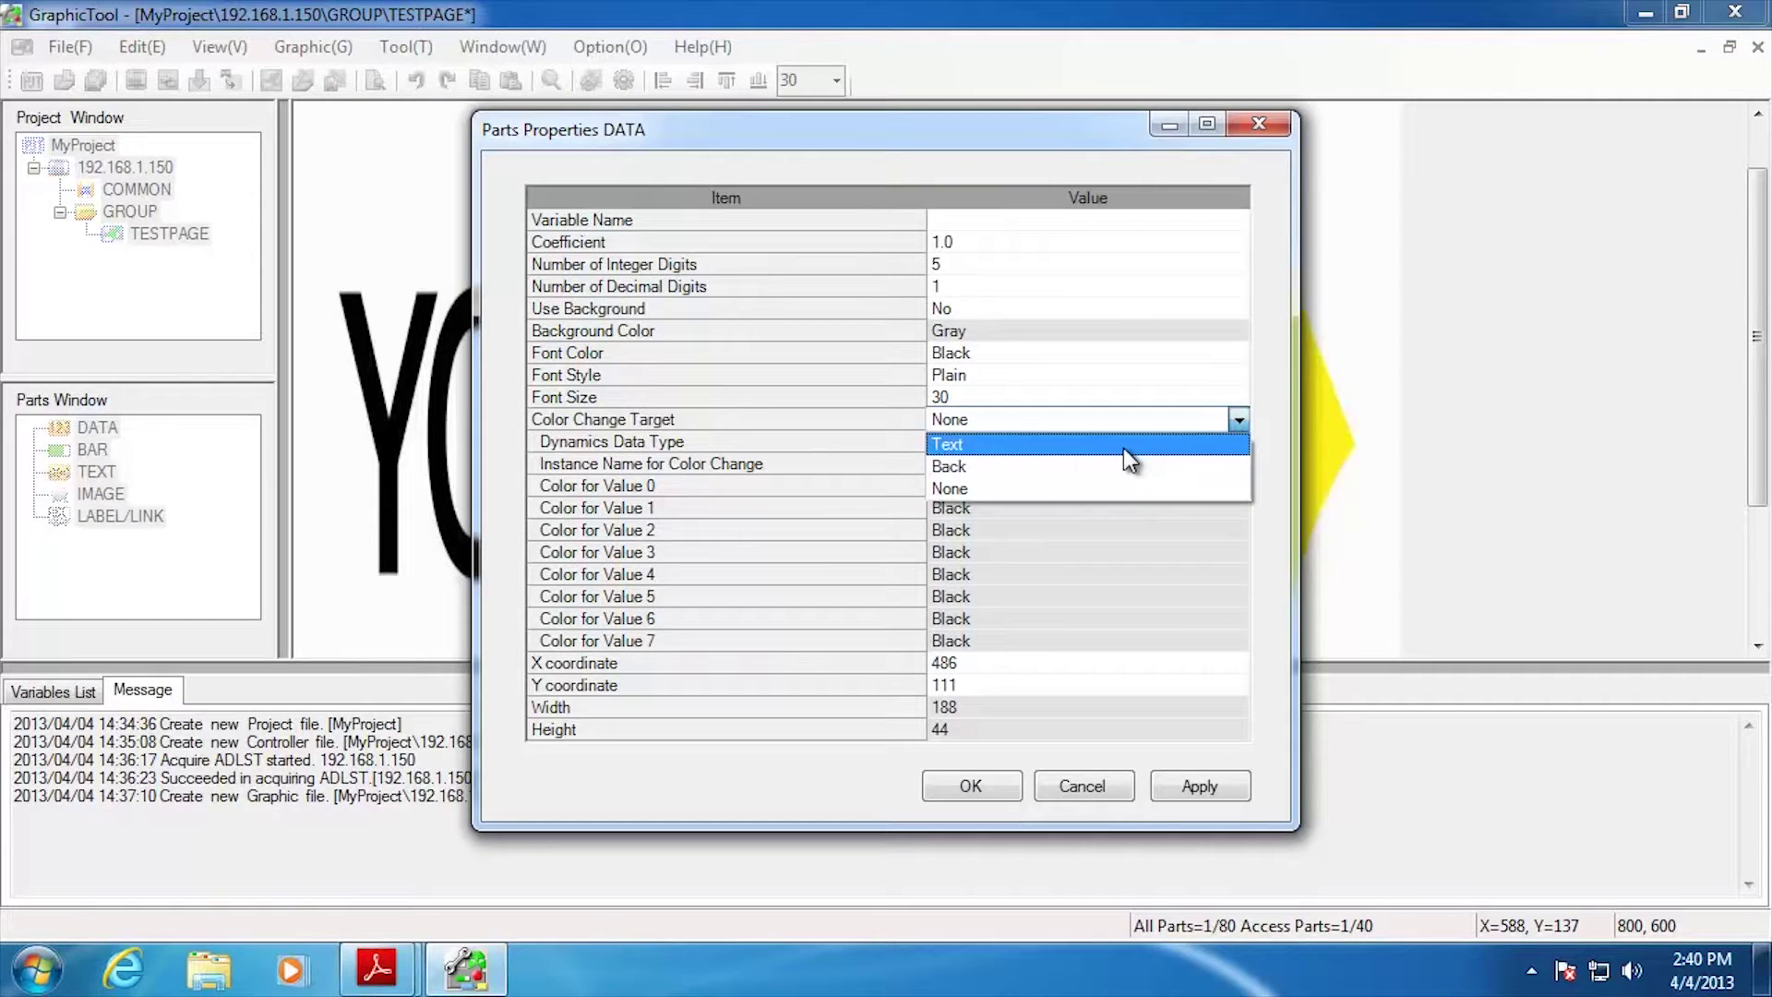
# Set Color Change Target to Text and keep INT as the dynamics data type
pyautogui.click(1060, 449)
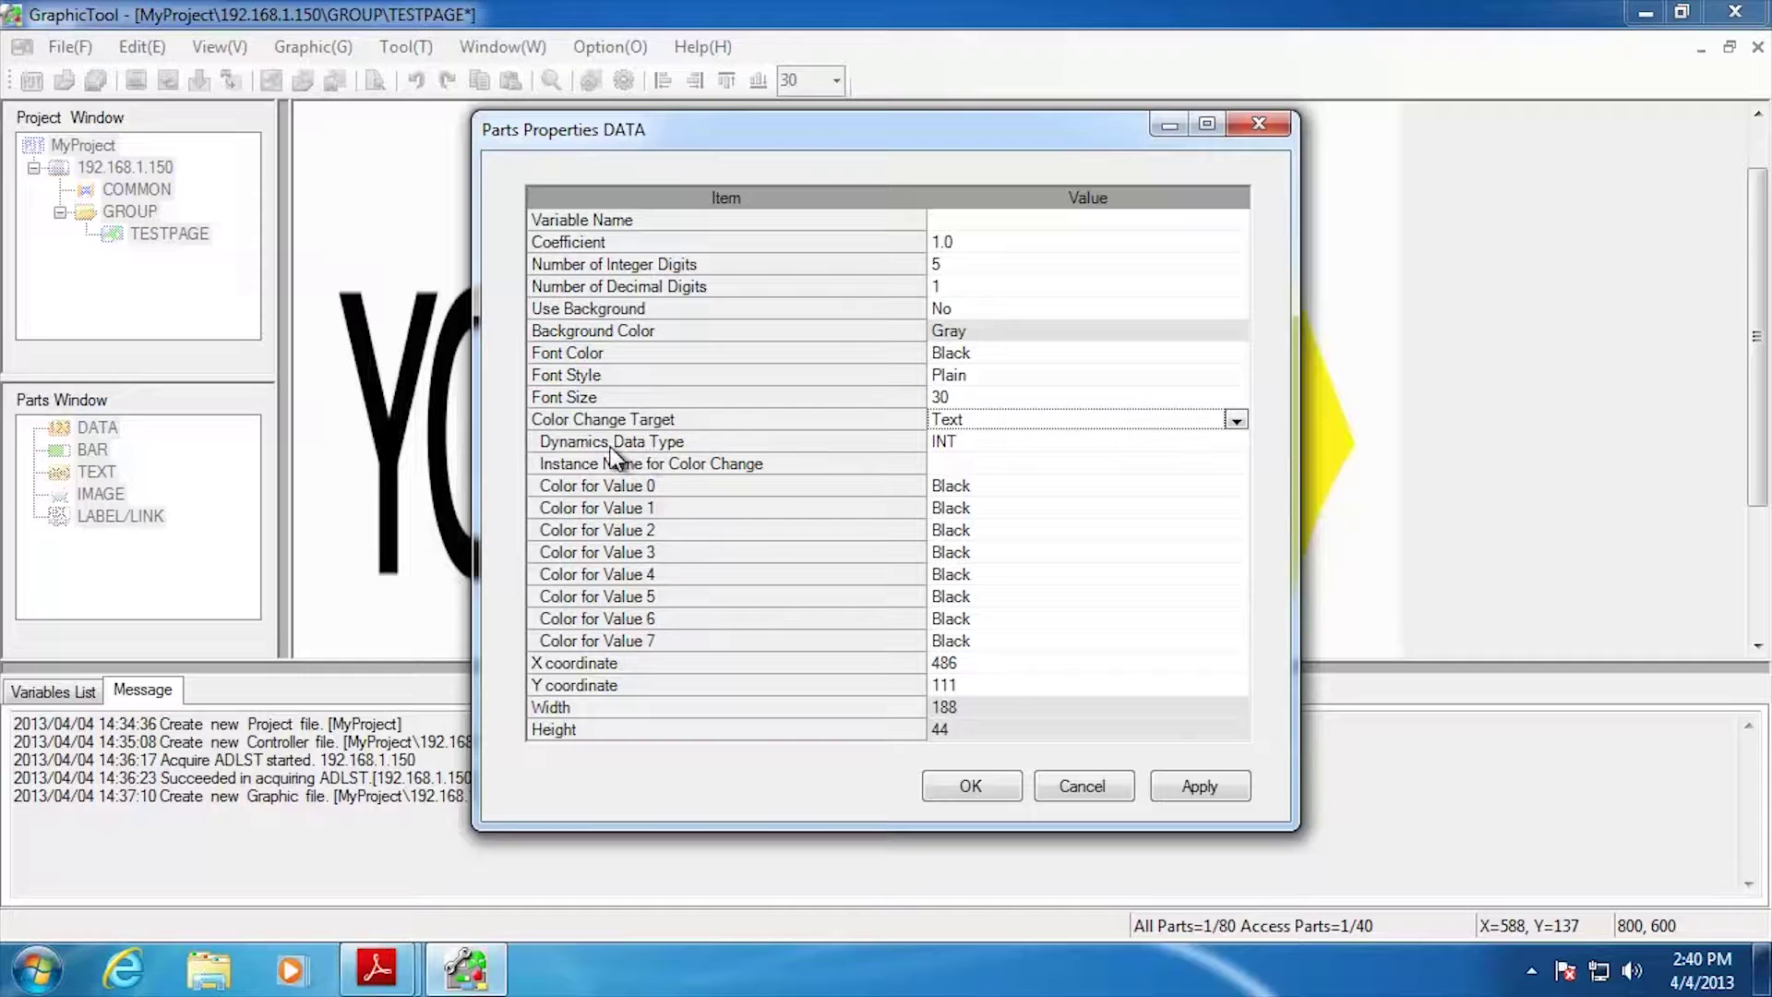
pyautogui.click(984, 444)
pyautogui.click(1234, 441)
pyautogui.click(1236, 445)
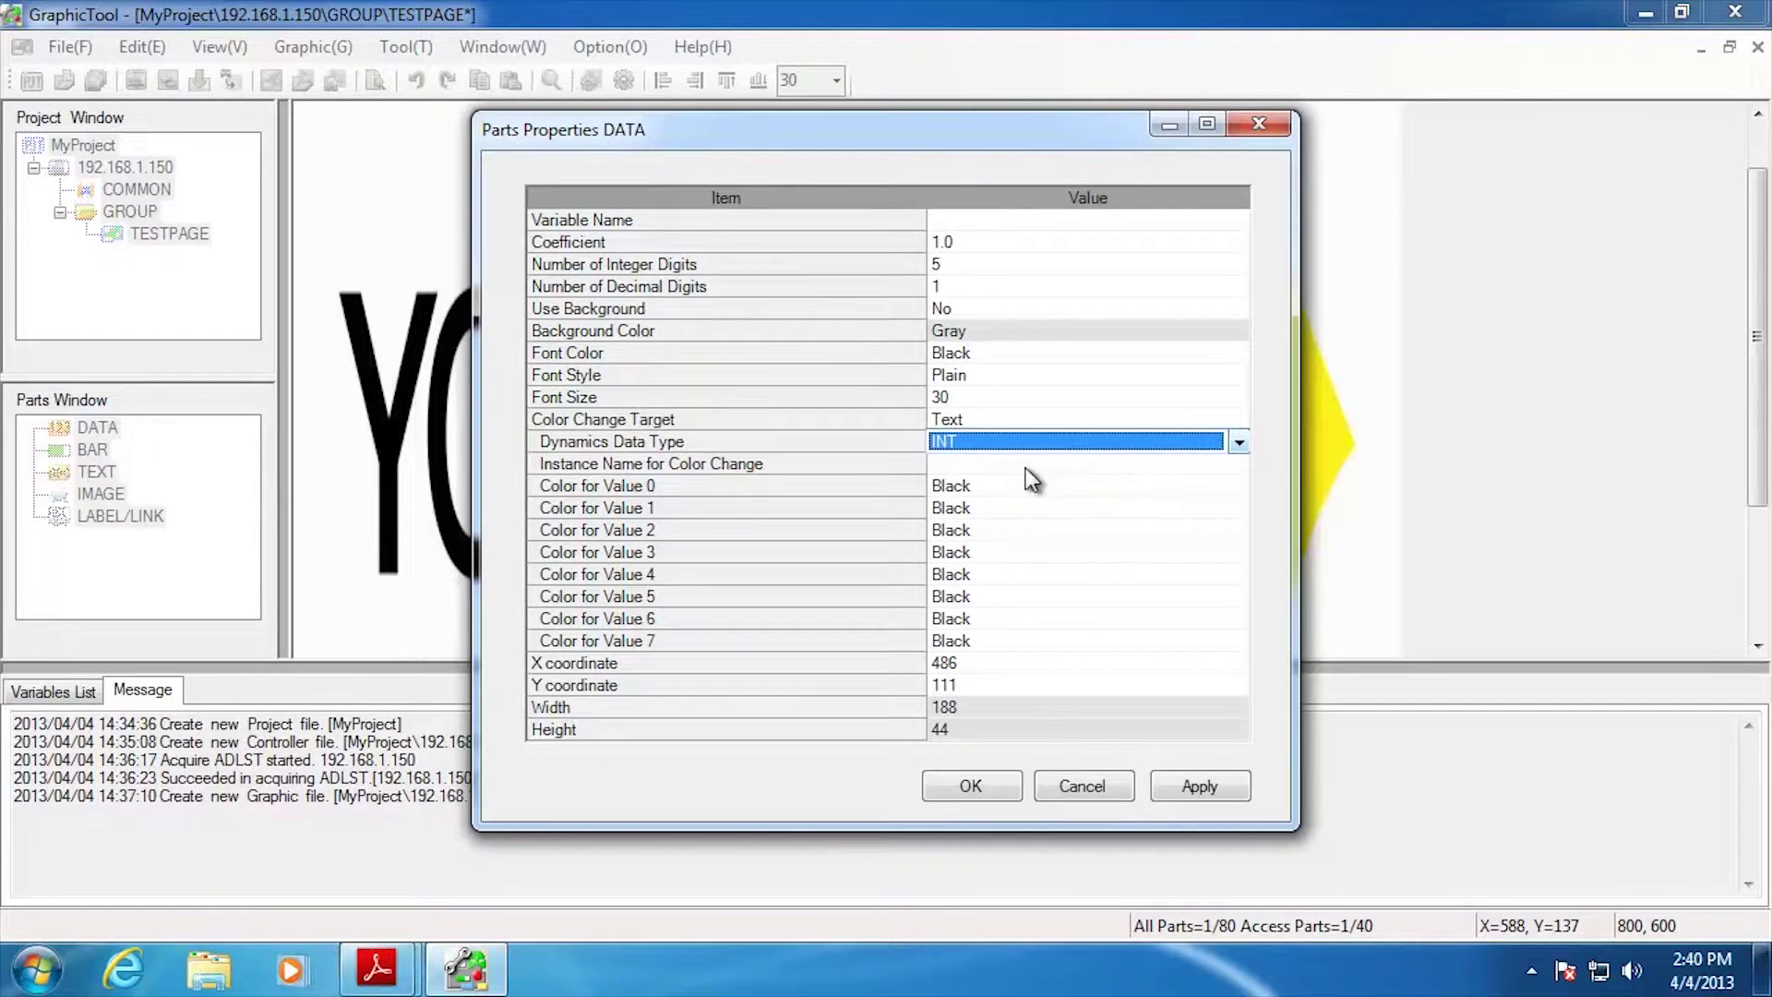
pyautogui.click(984, 467)
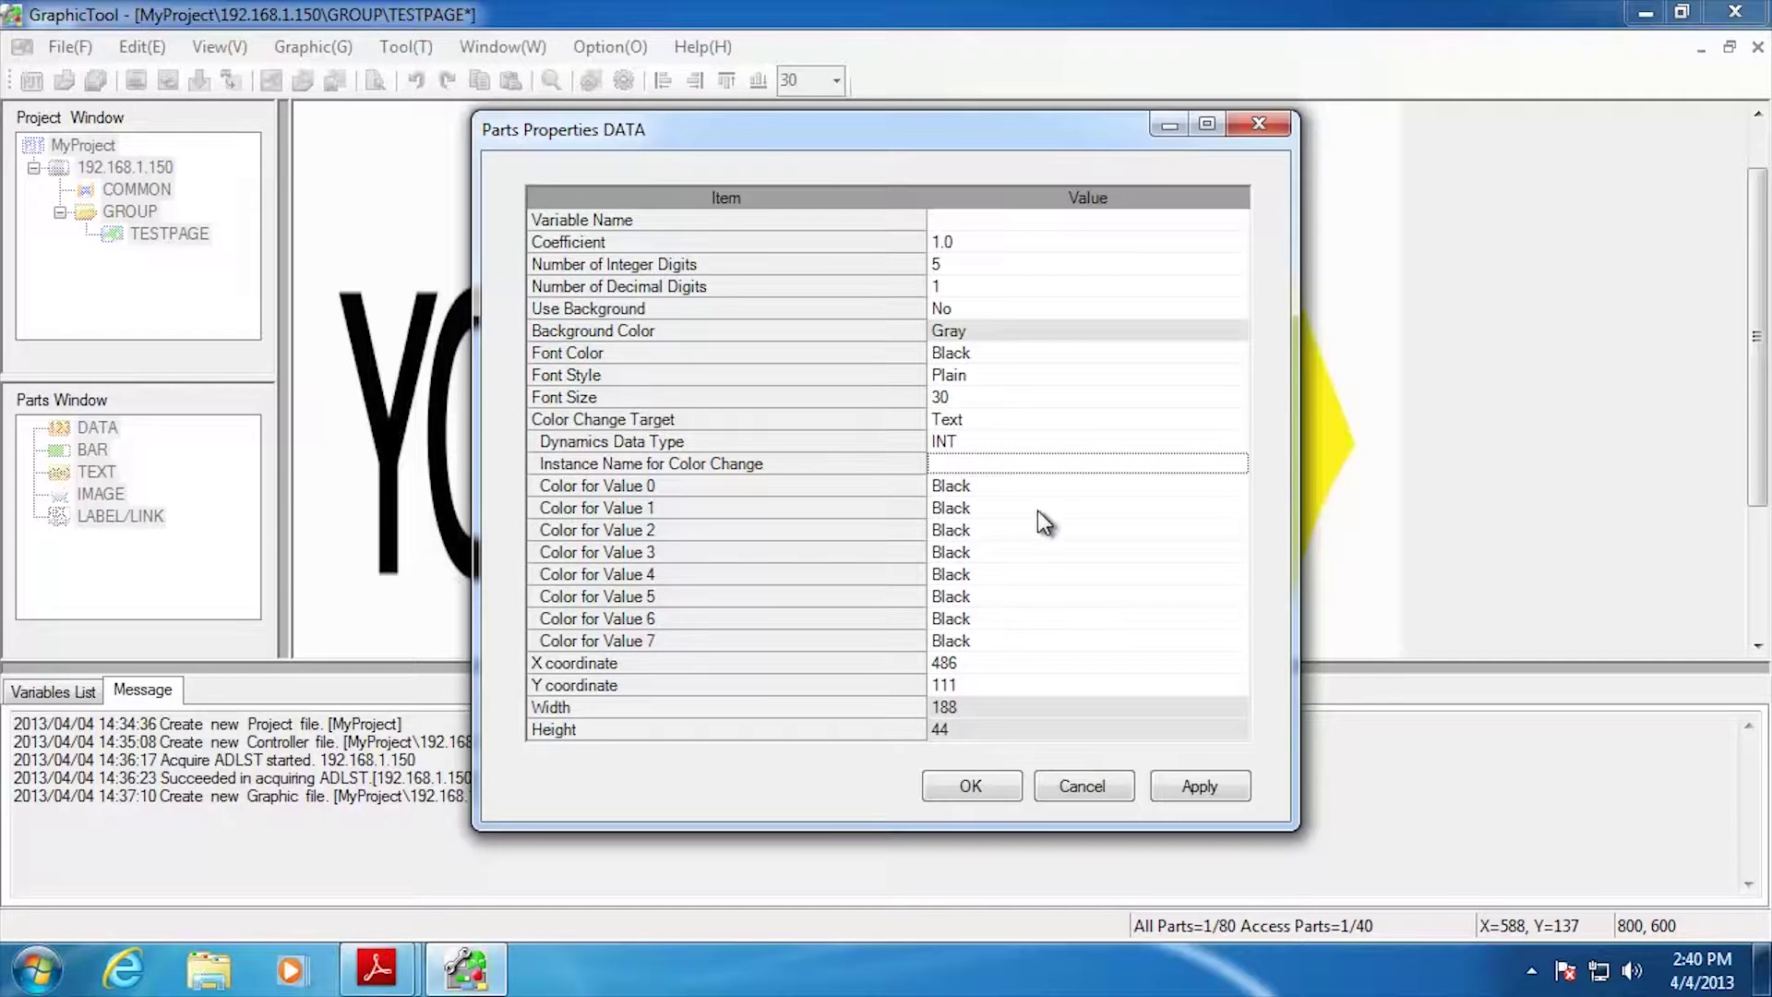
# Change the DATA part's Color Change Target to None and move the dialog aside
pyautogui.click(1030, 417)
pyautogui.click(1237, 420)
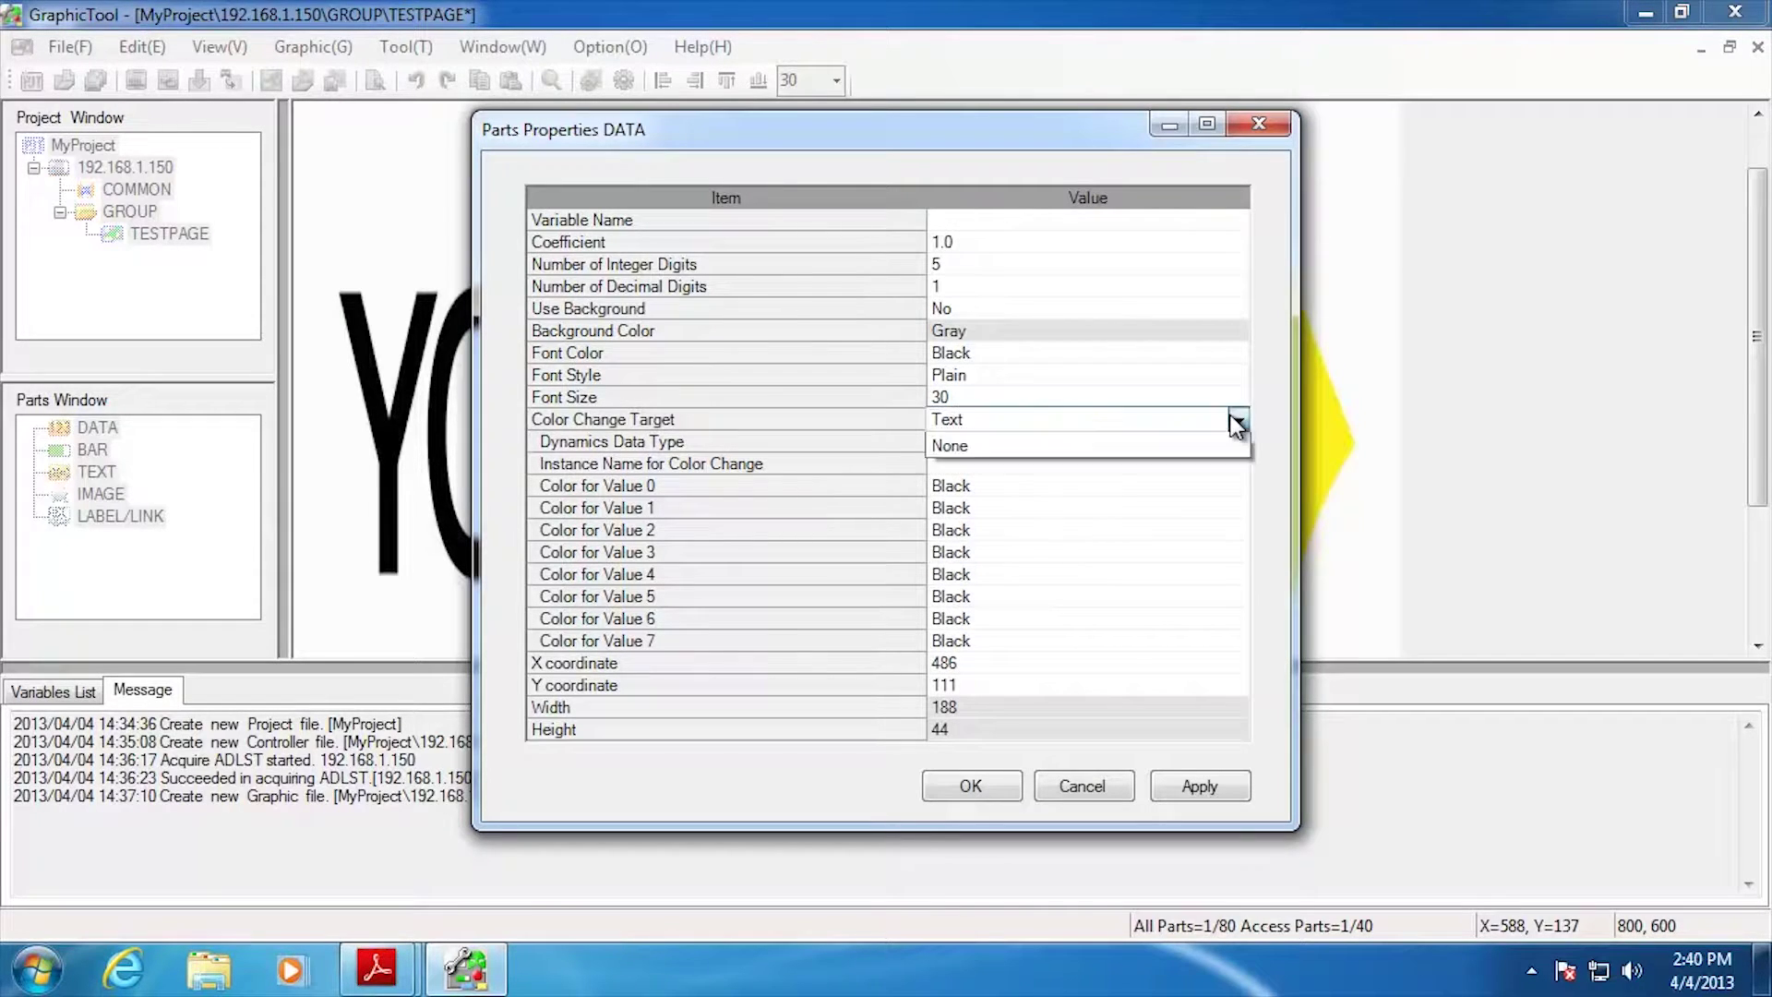
pyautogui.click(1138, 489)
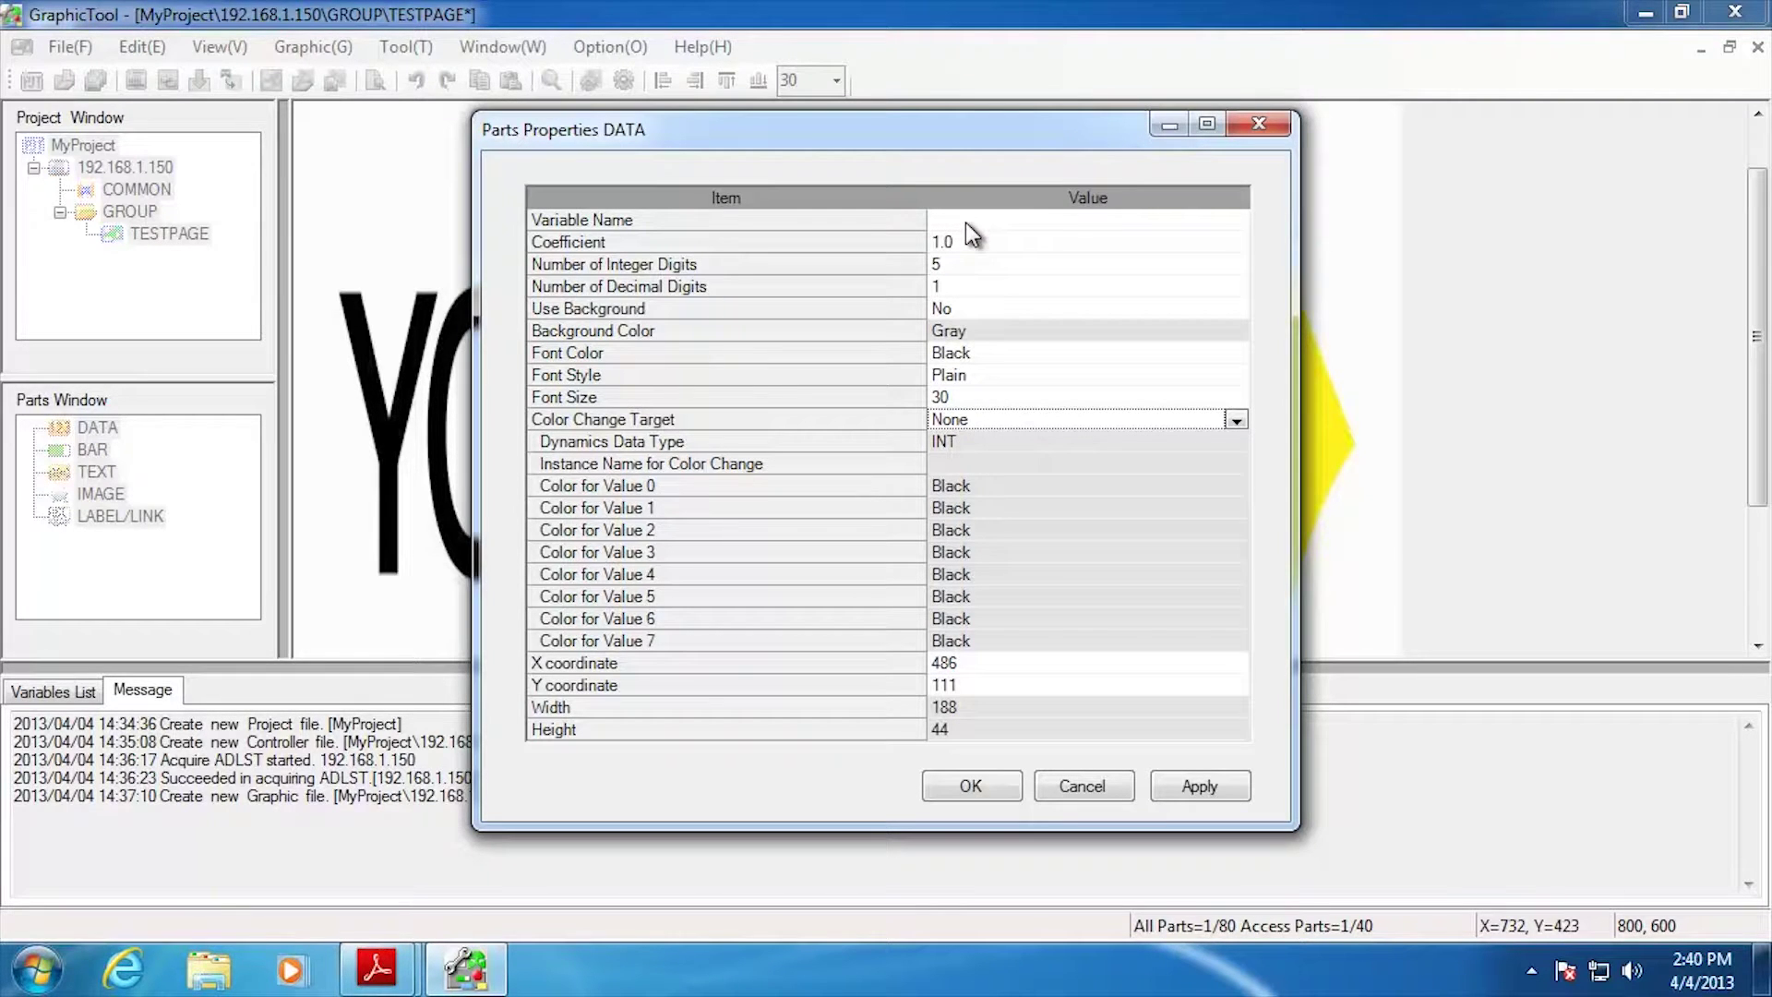
pyautogui.moveTo(932, 130); pyautogui.dragTo(1188, 46)
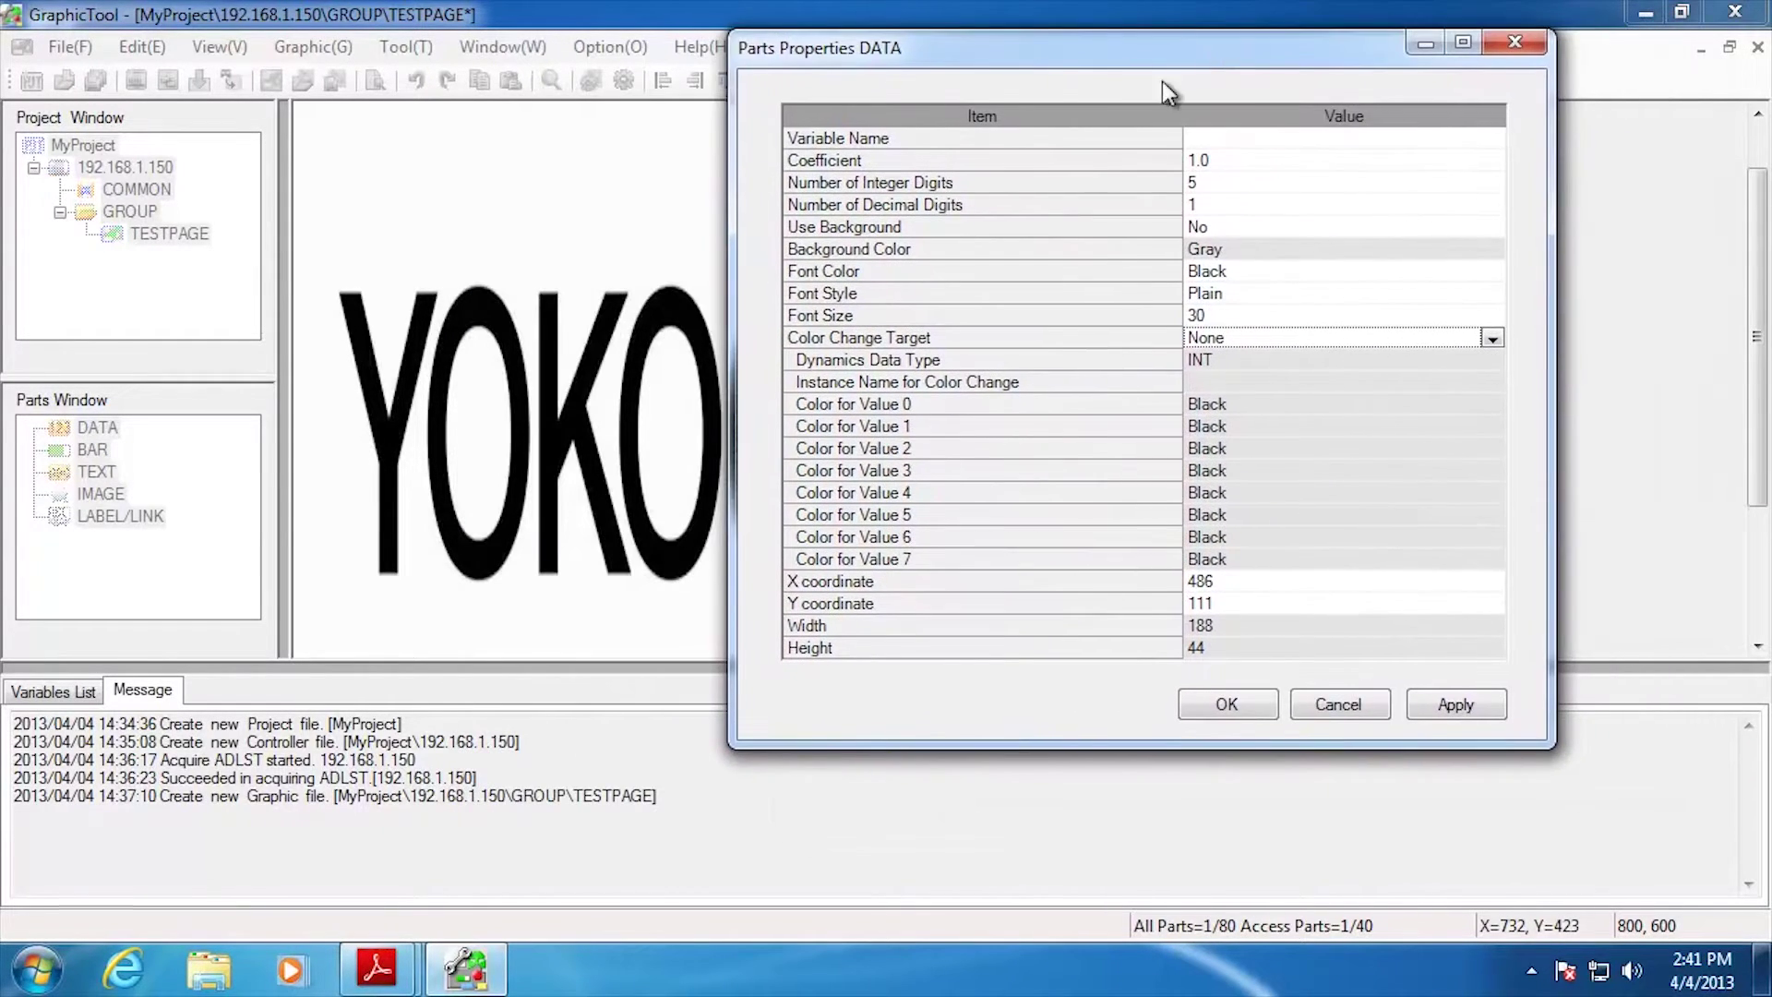
# Show the controller Variables List, scroll down to the AG_SINE_WAVE variables, and enlarge the panel
pyautogui.click(57, 694)
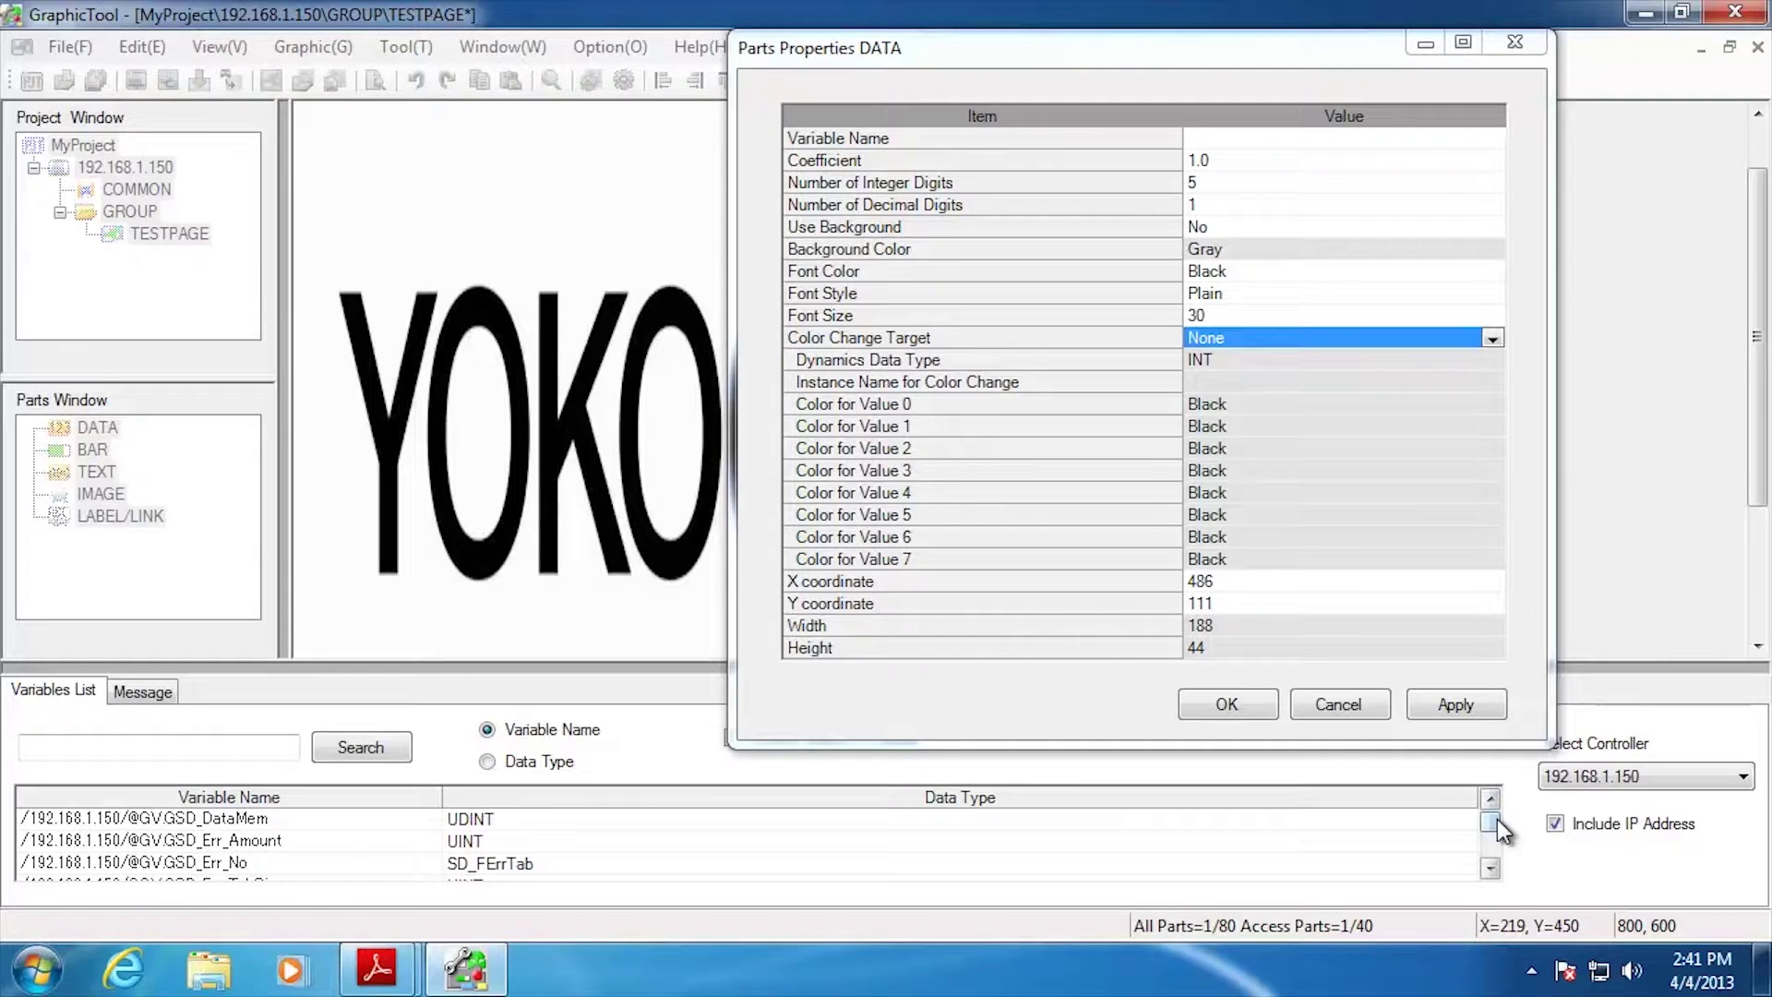
pyautogui.click(1490, 867)
pyautogui.click(1490, 868)
pyautogui.click(1490, 867)
pyautogui.click(1490, 867)
pyautogui.click(1490, 867)
pyautogui.click(1490, 867)
pyautogui.click(1491, 868)
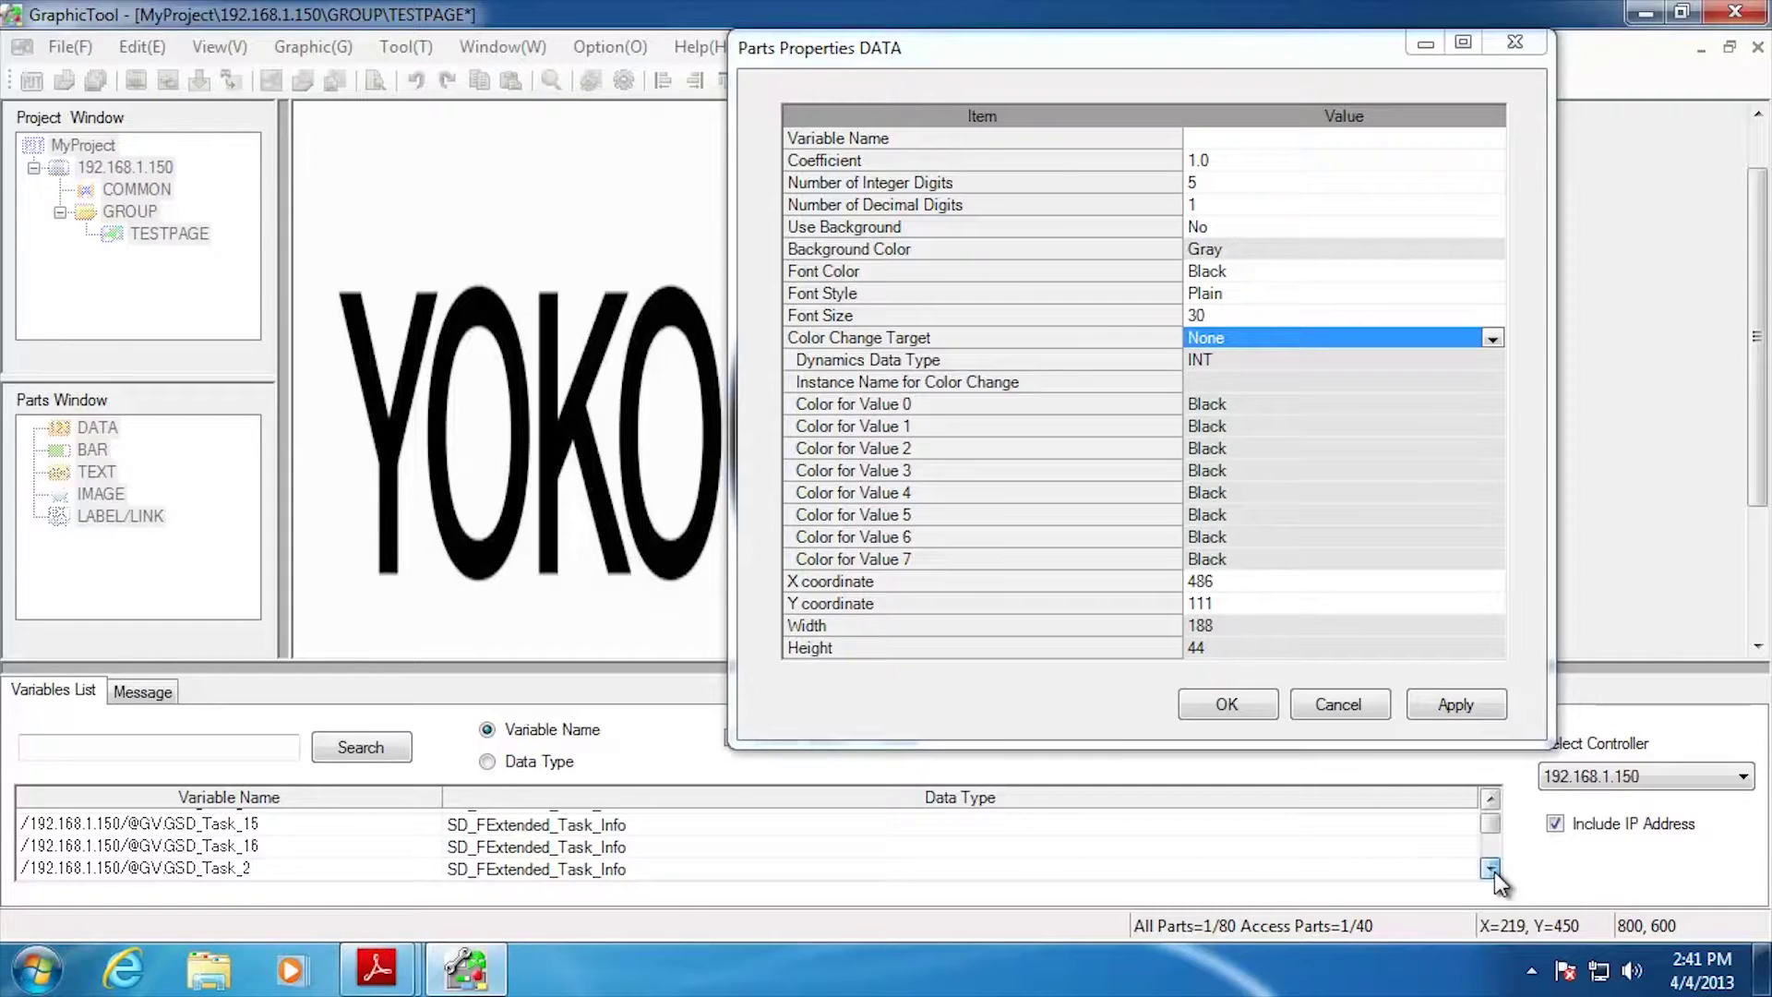
pyautogui.click(1490, 868)
pyautogui.click(1490, 867)
pyautogui.click(1490, 867)
pyautogui.click(1490, 868)
pyautogui.click(1490, 867)
pyautogui.click(1491, 868)
pyautogui.click(1490, 868)
pyautogui.click(1490, 867)
pyautogui.click(1490, 868)
pyautogui.click(1490, 868)
pyautogui.click(1491, 867)
pyautogui.click(1491, 868)
pyautogui.click(1490, 867)
pyautogui.click(1490, 868)
pyautogui.click(1490, 867)
pyautogui.click(1490, 867)
pyautogui.click(1490, 867)
pyautogui.scroll(-8, 1493, 871)
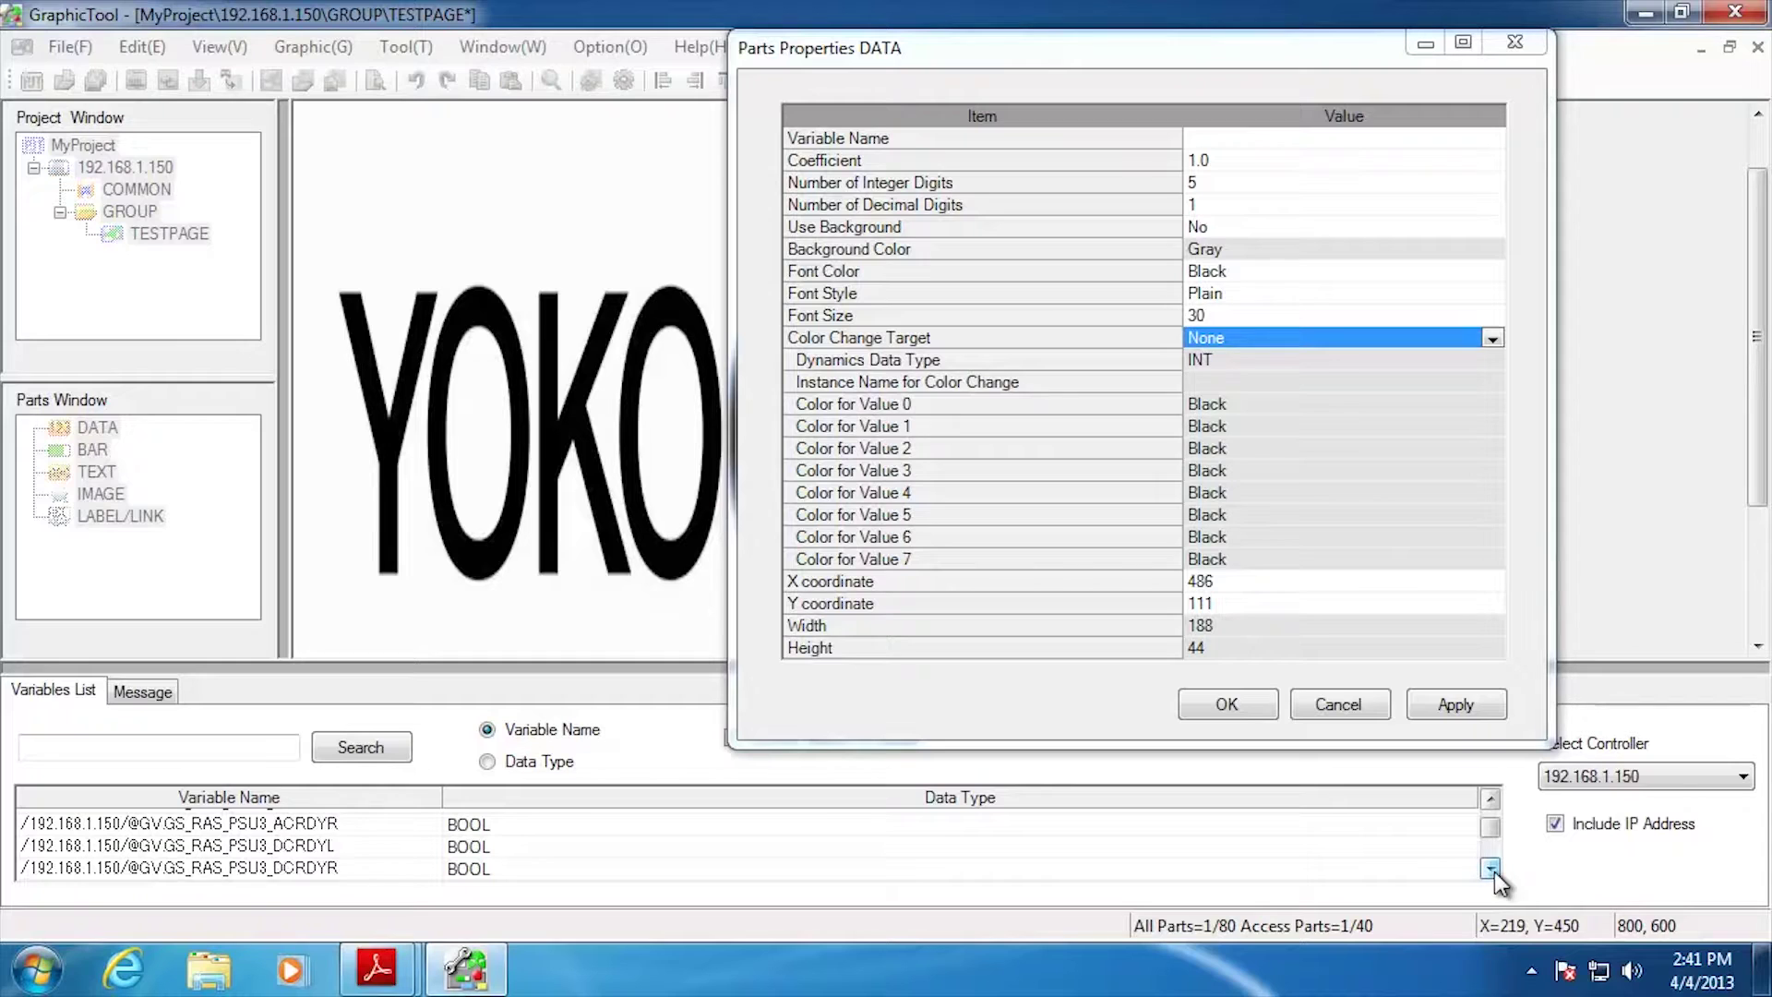
pyautogui.scroll(-8, 1493, 871)
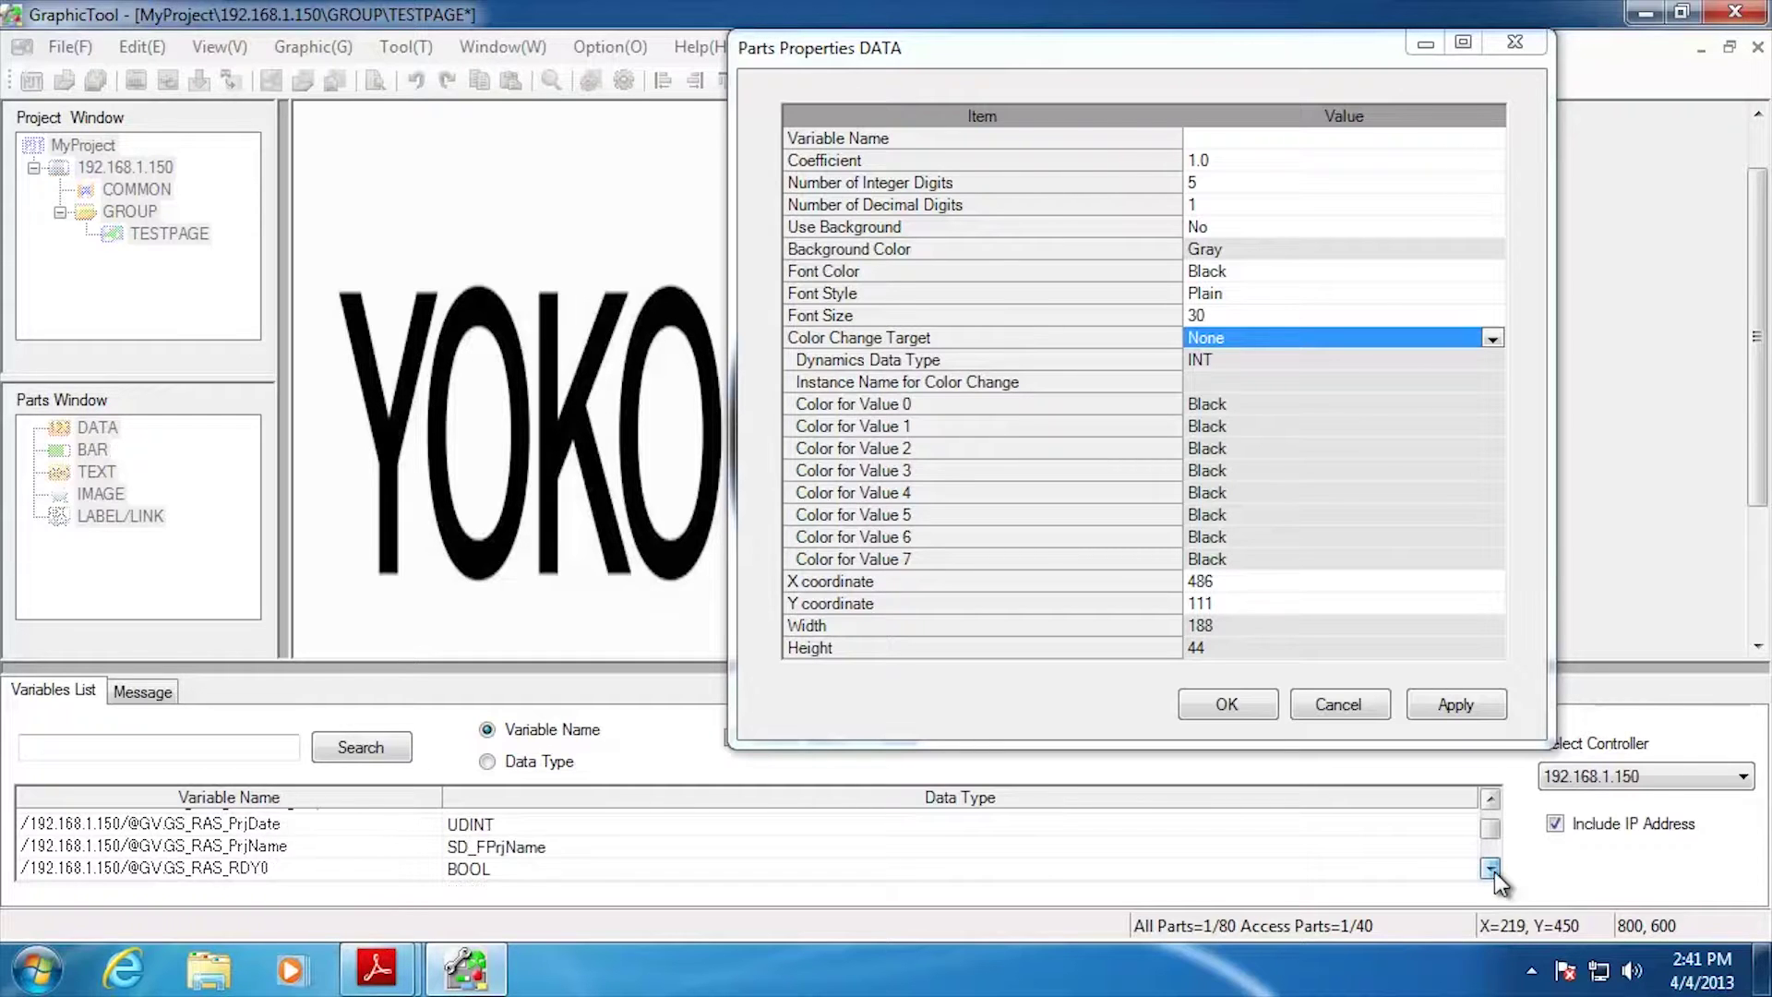
pyautogui.scroll(-8, 1493, 871)
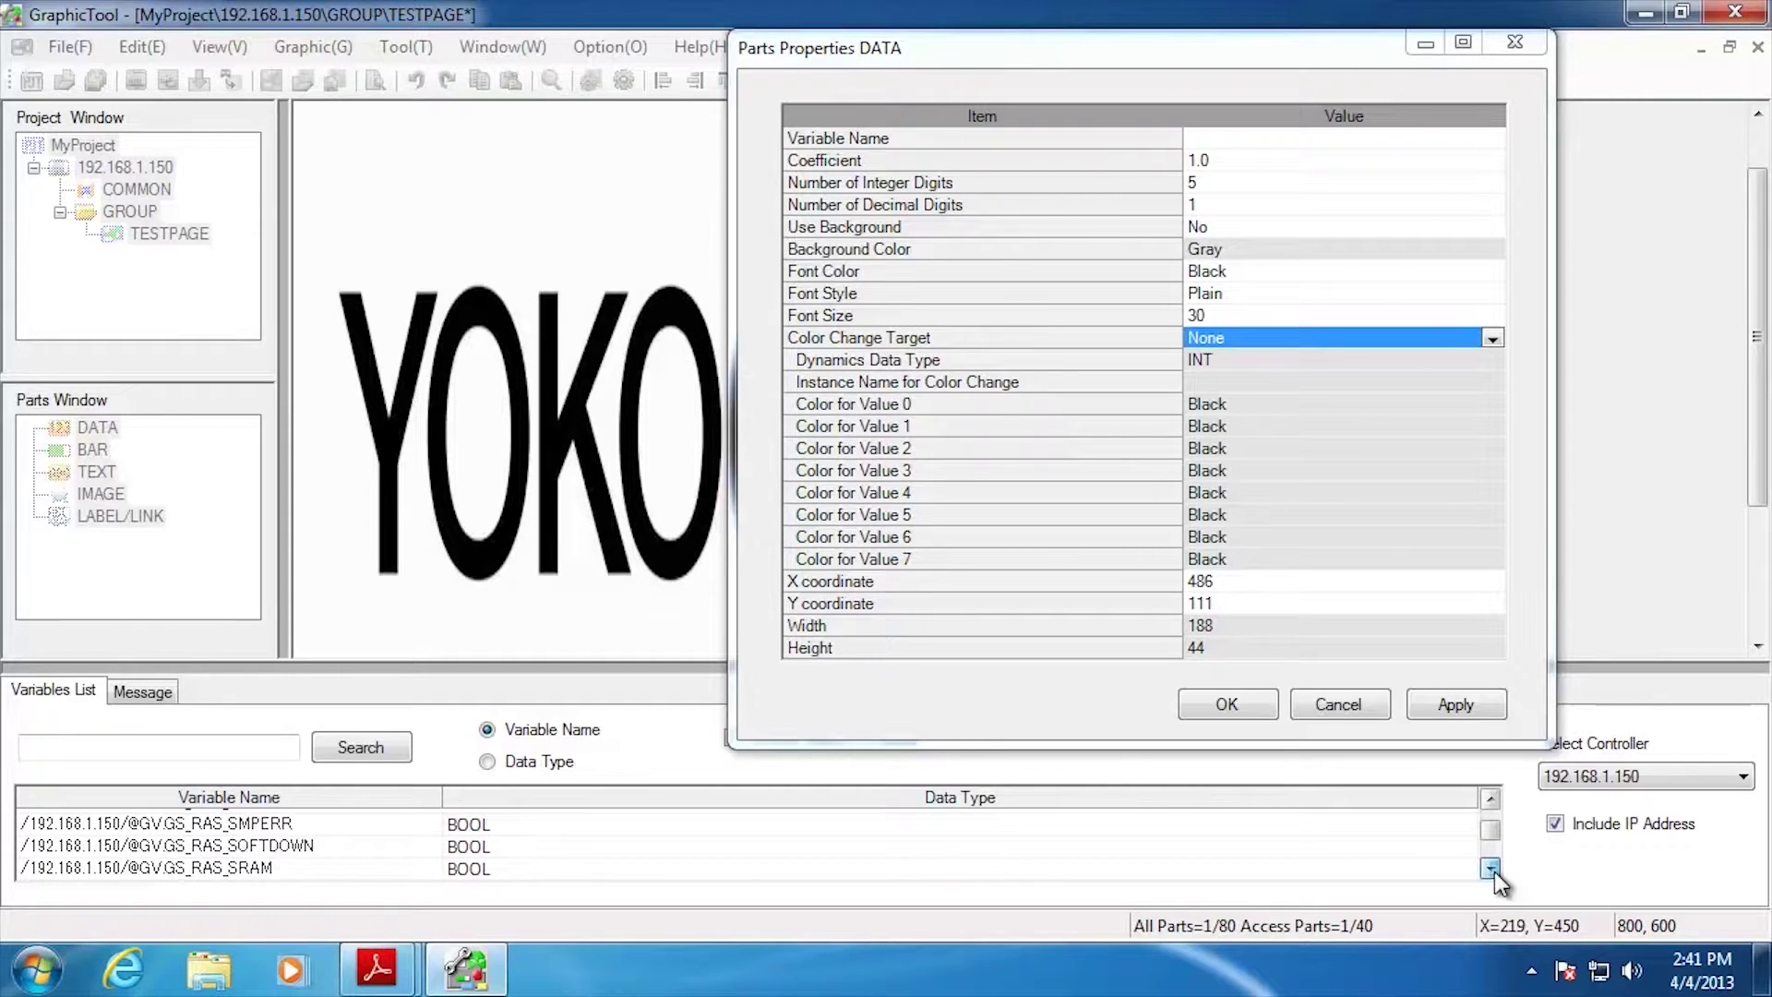
pyautogui.scroll(-8, 1493, 871)
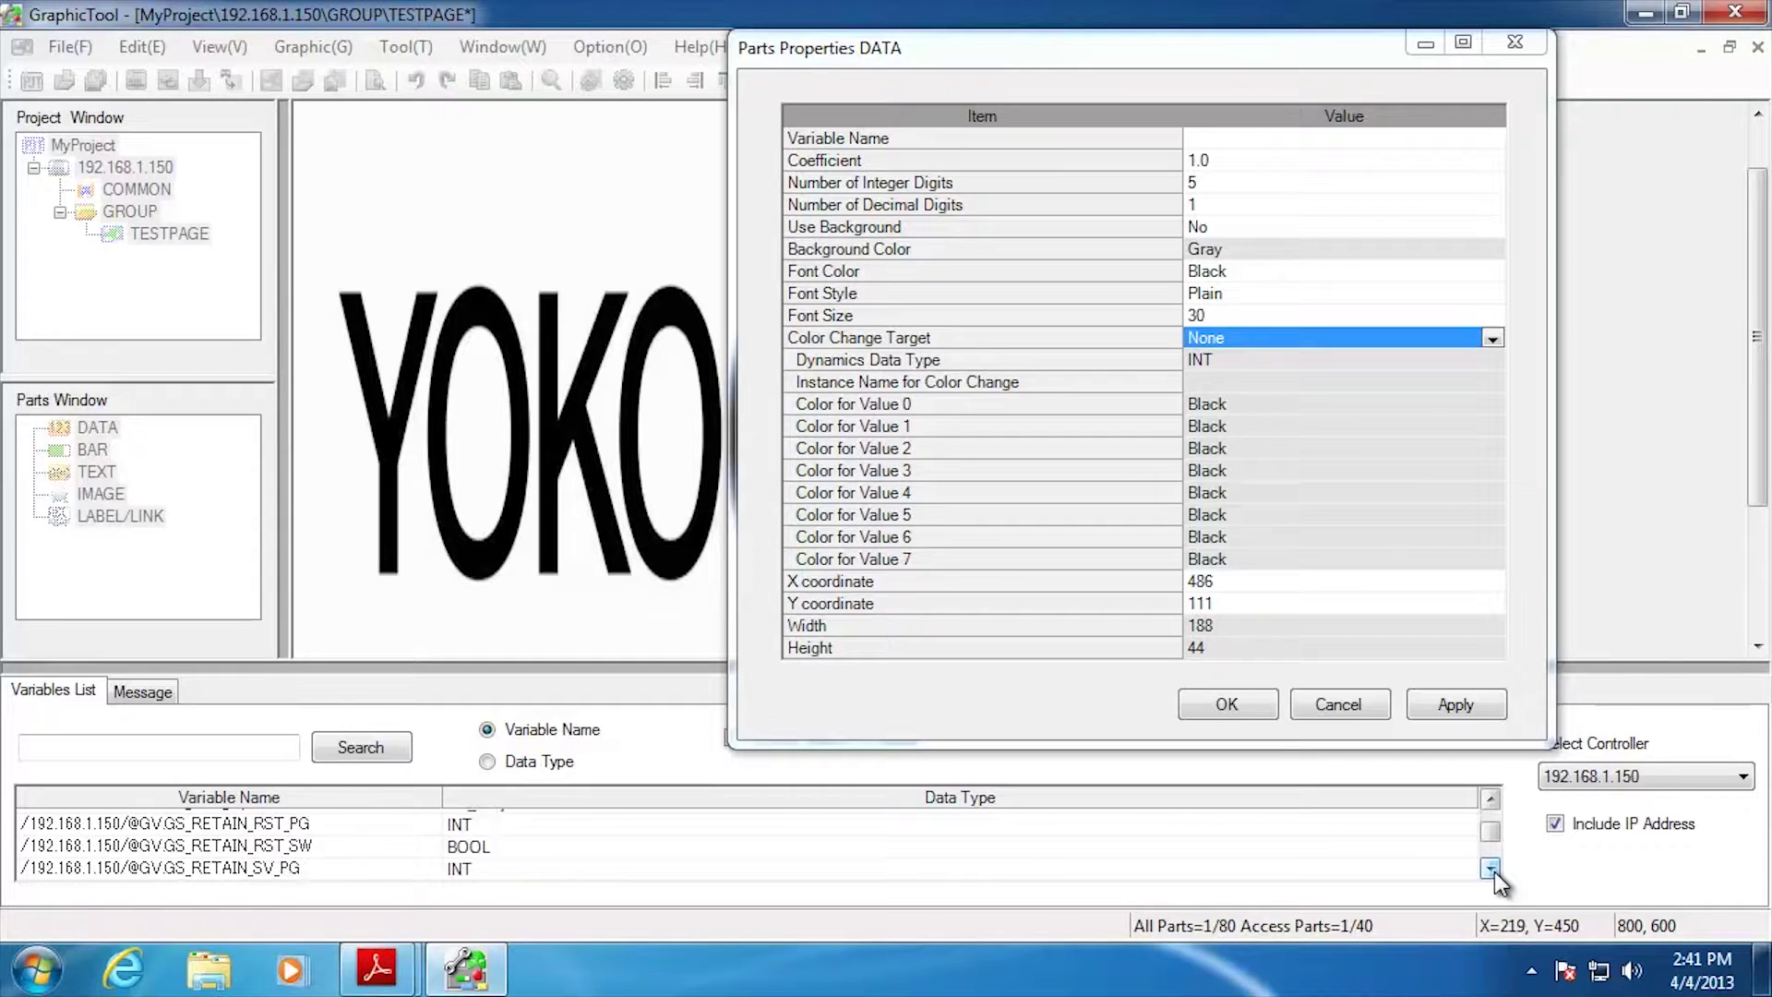
pyautogui.scroll(-3, 1493, 871)
pyautogui.moveTo(389, 664); pyautogui.dragTo(370, 485)
# Bind the DATA part's Variable Name to OUT_SINE, then apply and close its properties
pyautogui.click(253, 799)
pyautogui.moveTo(60, 810); pyautogui.dragTo(1248, 147)
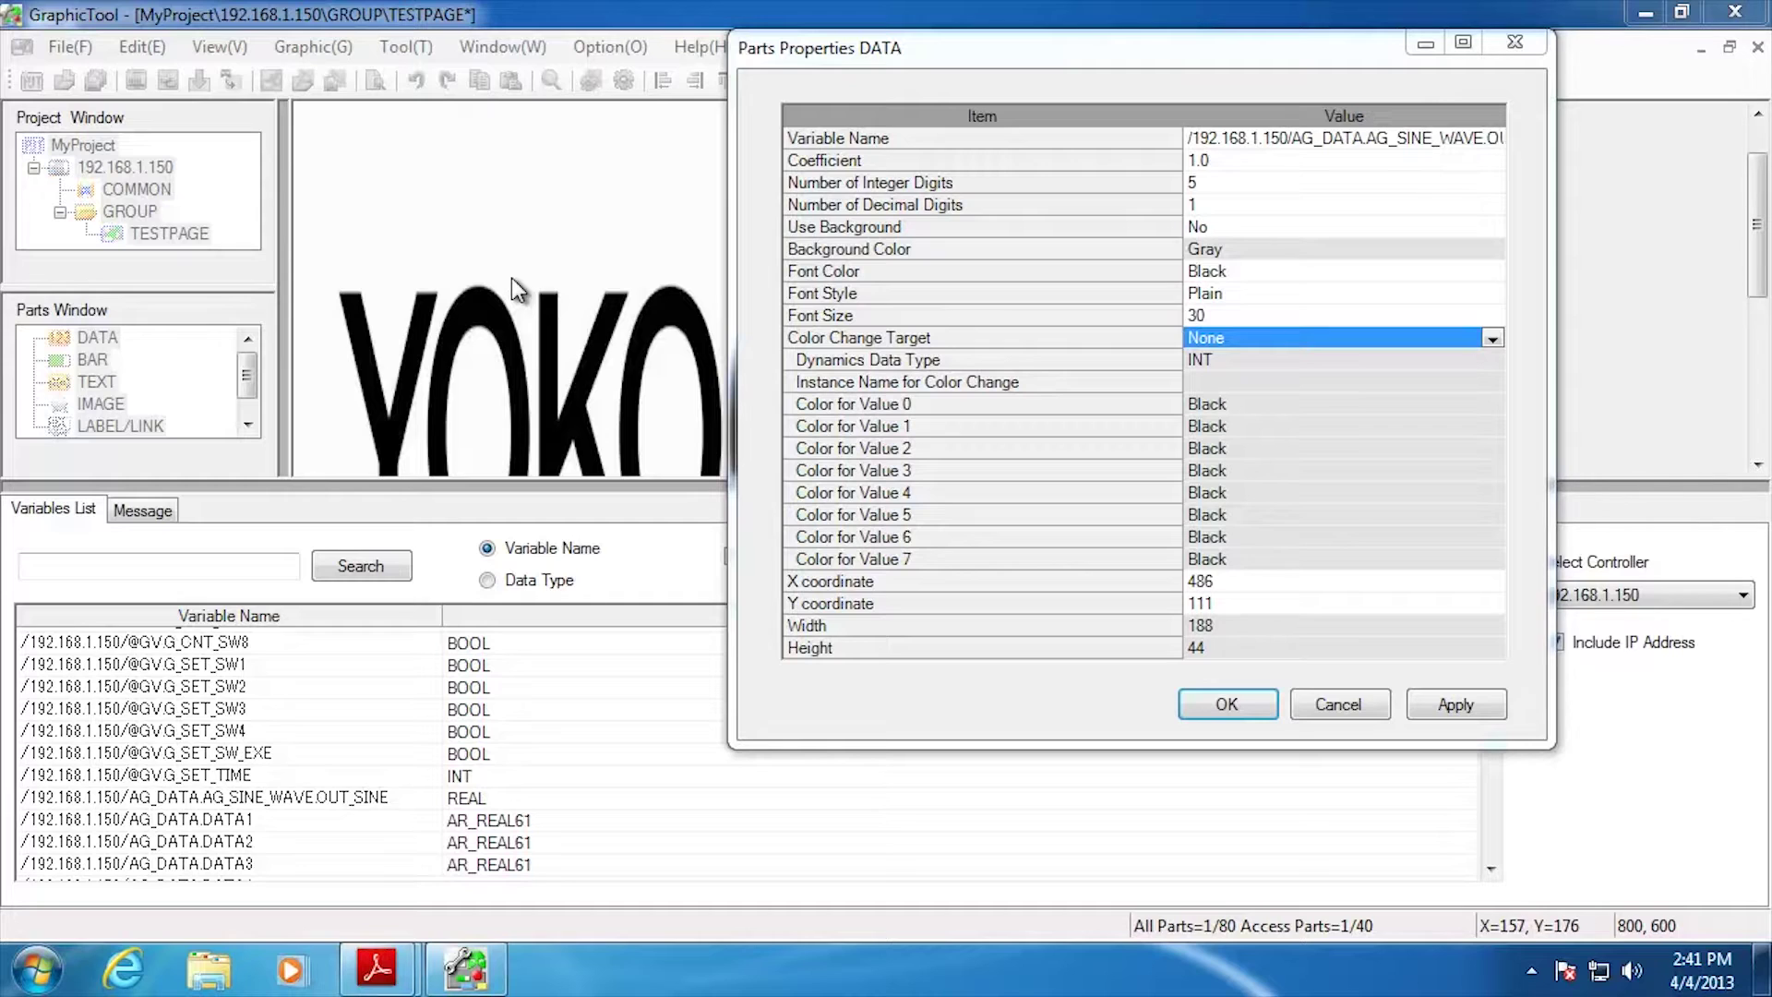
pyautogui.click(1458, 709)
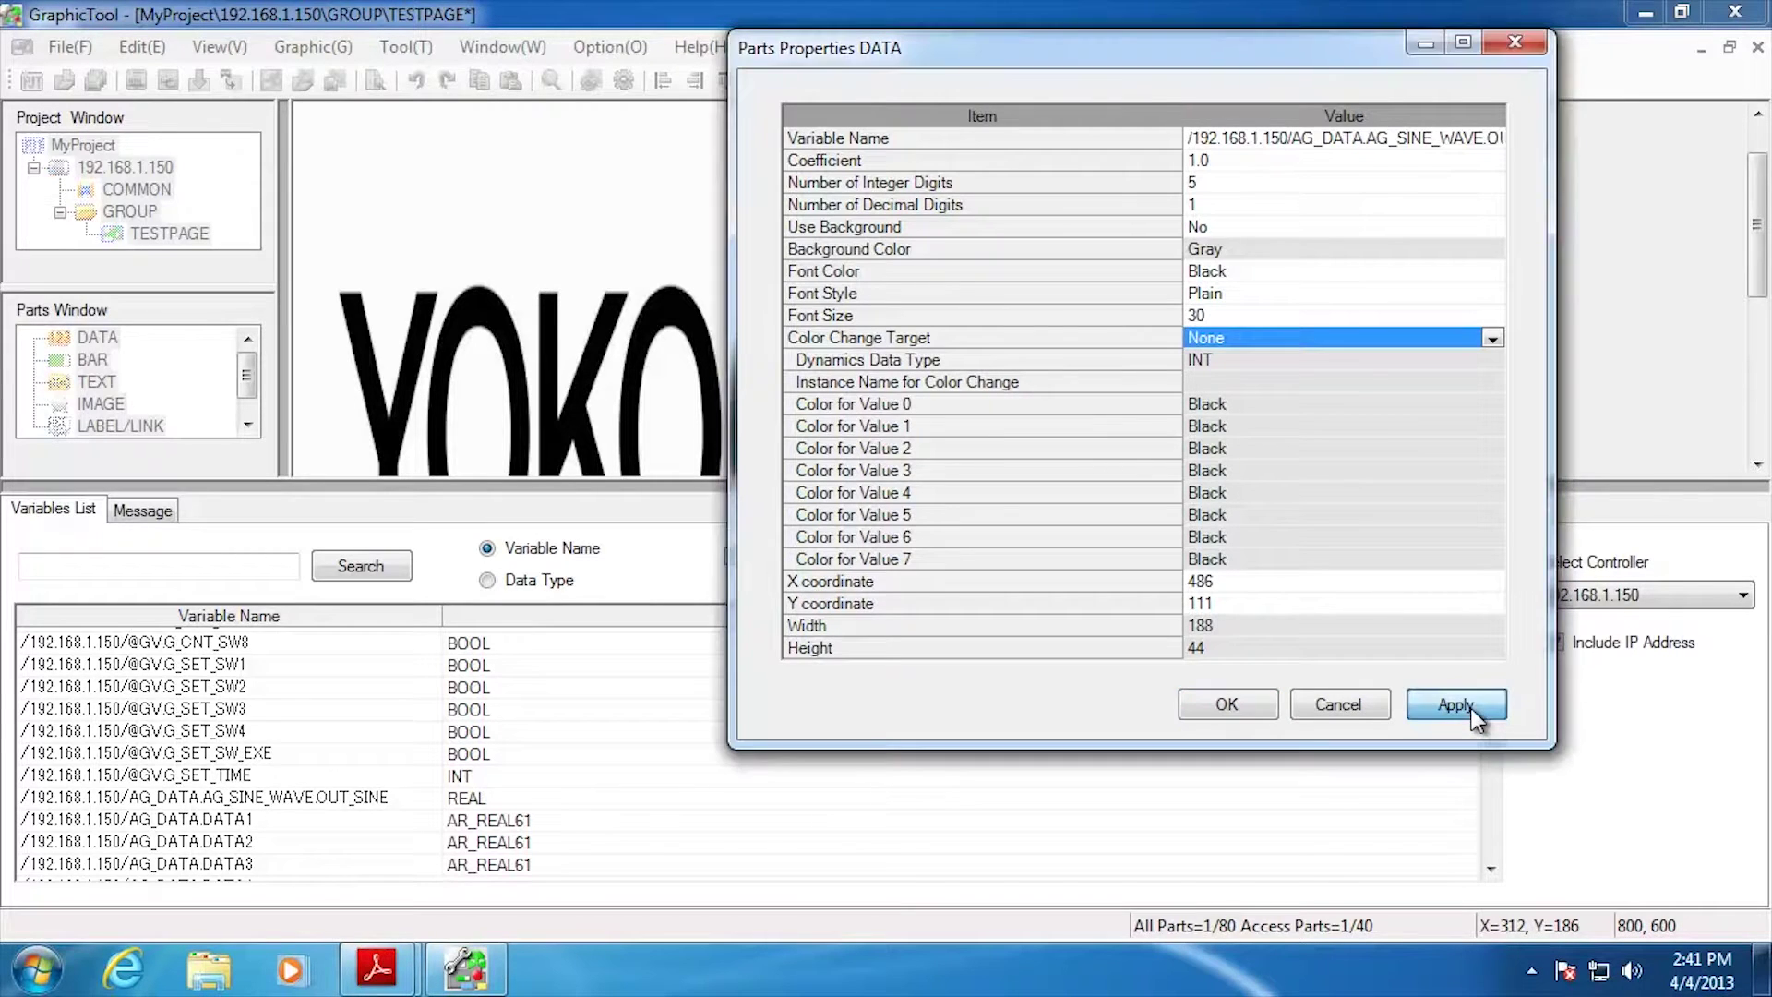
pyautogui.click(1232, 704)
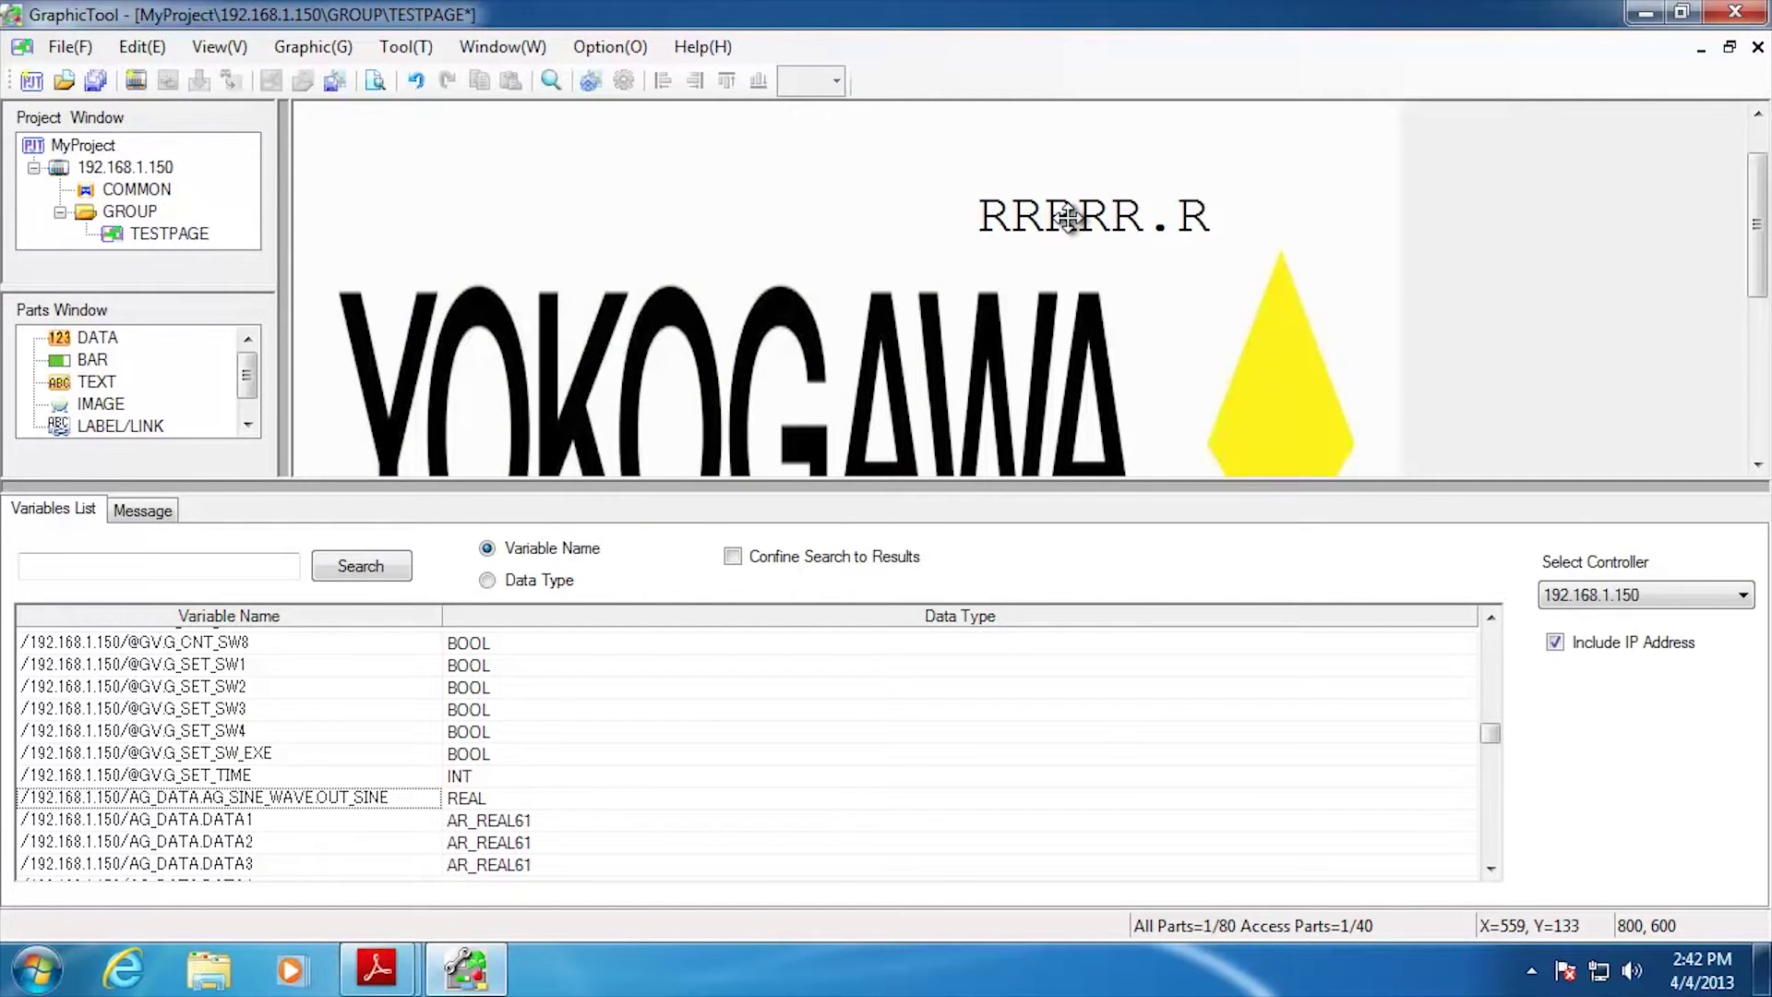
# Place a green BAR part, stretch it taller, and move it over the yellow triangle
pyautogui.click(91, 360)
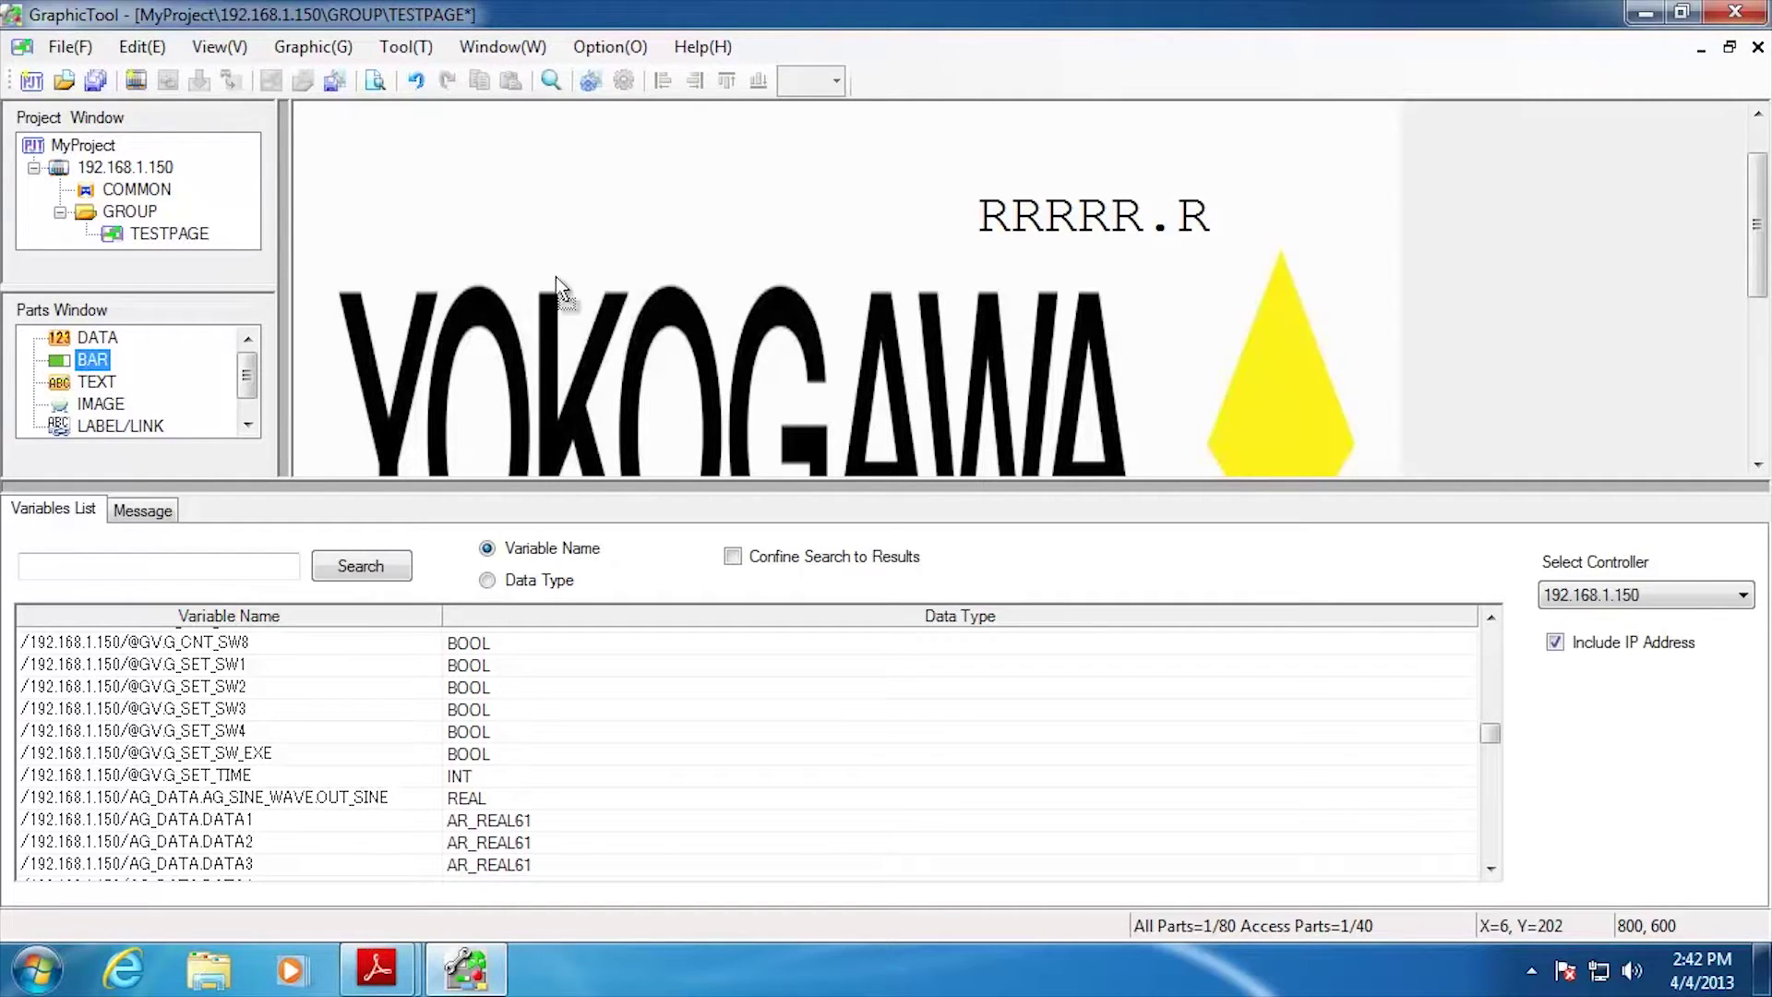
pyautogui.click(634, 251)
pyautogui.moveTo(808, 297); pyautogui.dragTo(812, 472)
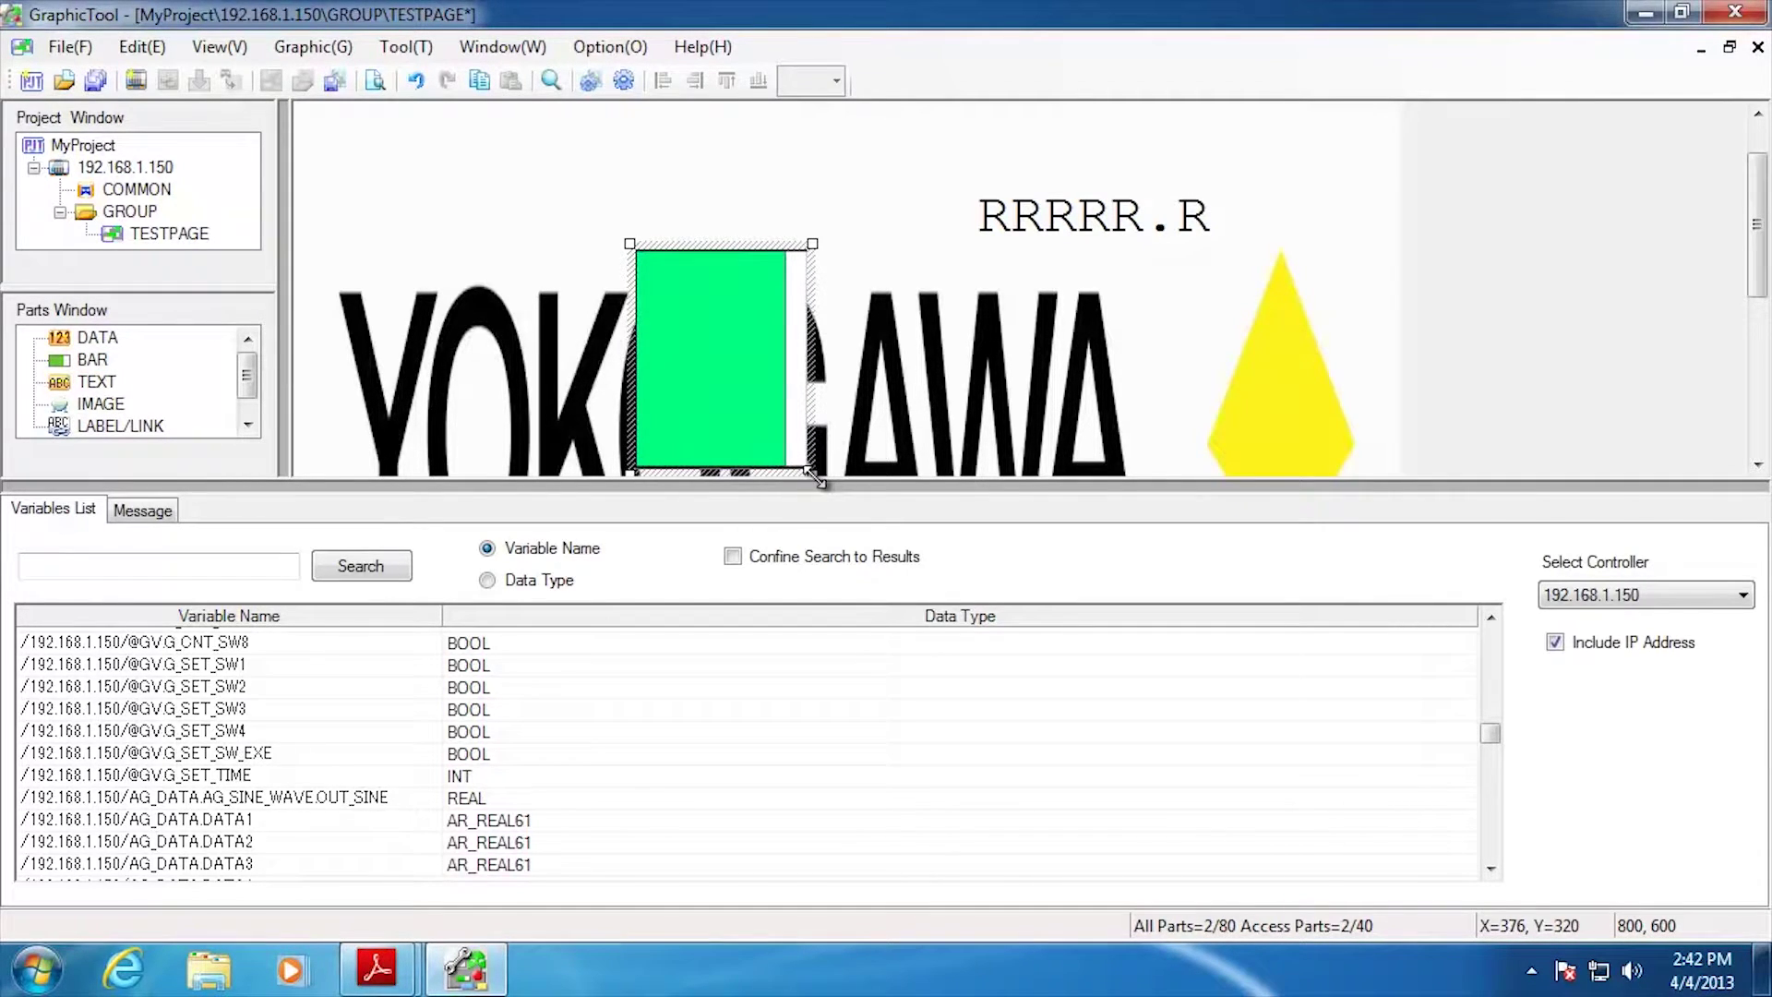
pyautogui.moveTo(1285, 321); pyautogui.dragTo(1287, 332)
# Move the RRRRR.R readout up and right, enlarge the page area, and nudge the bar down-left
pyautogui.moveTo(1095, 232); pyautogui.dragTo(1255, 195)
pyautogui.scroll(-3, 472, 378)
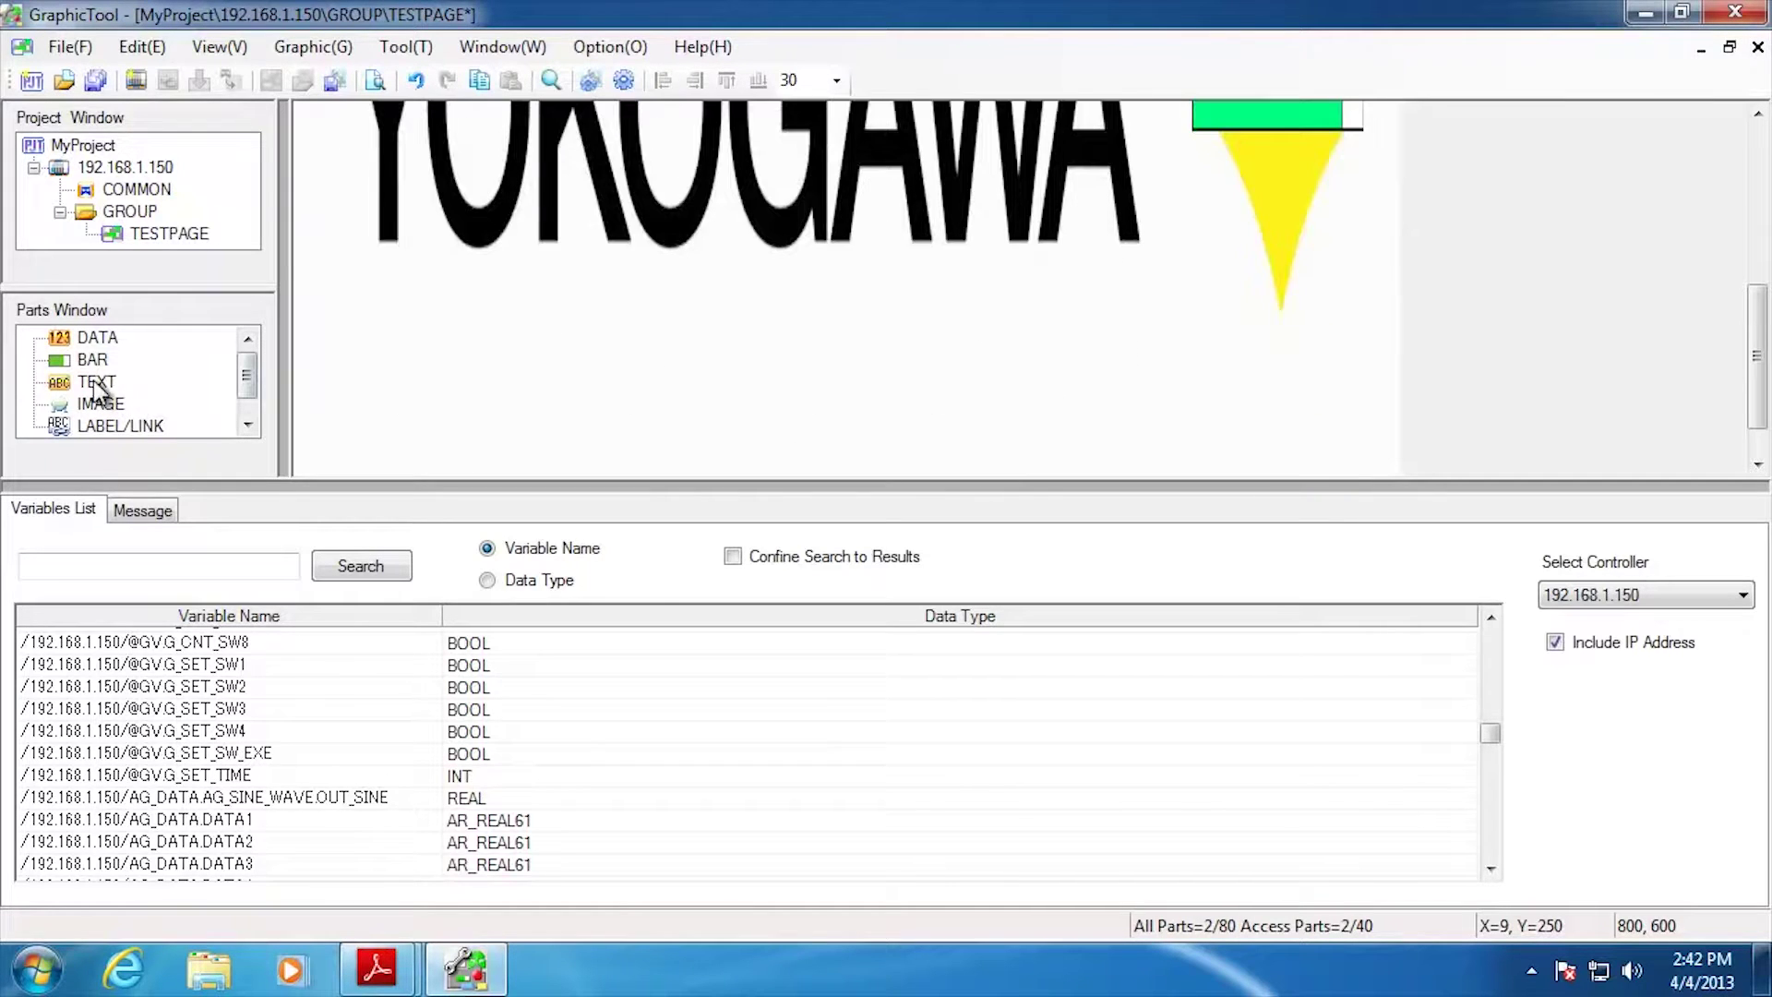
pyautogui.scroll(4, 814, 363)
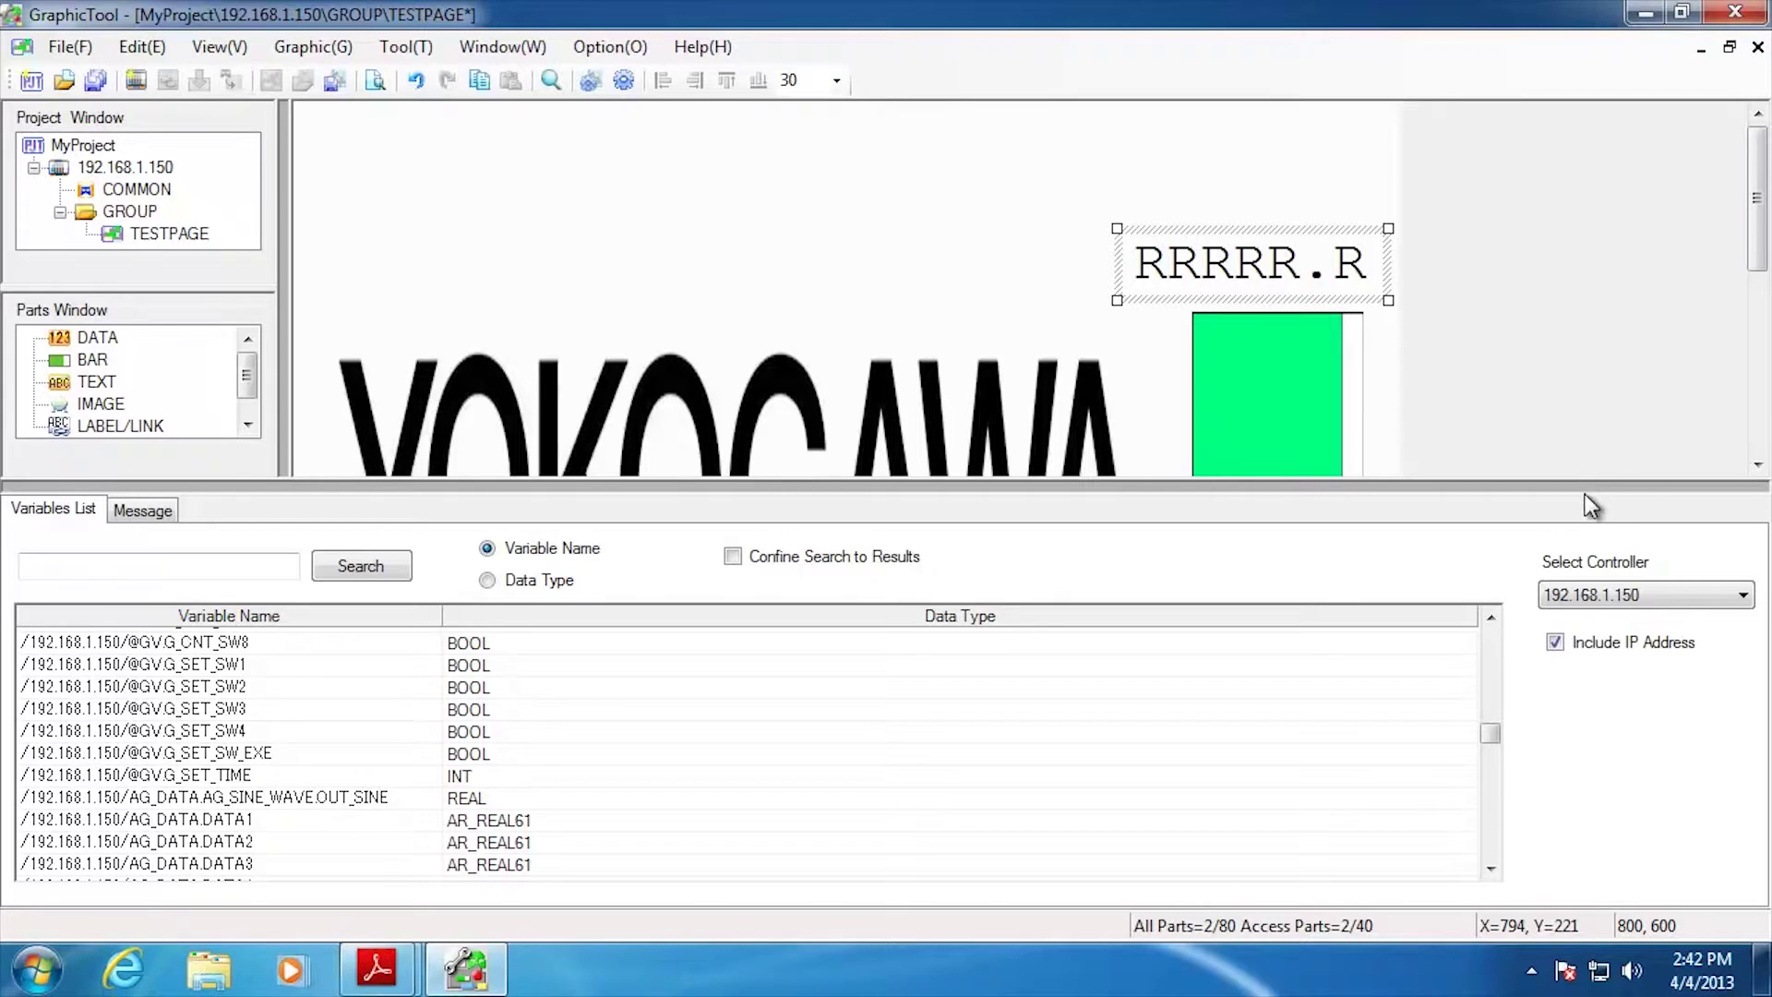
pyautogui.moveTo(1584, 491); pyautogui.dragTo(1605, 651)
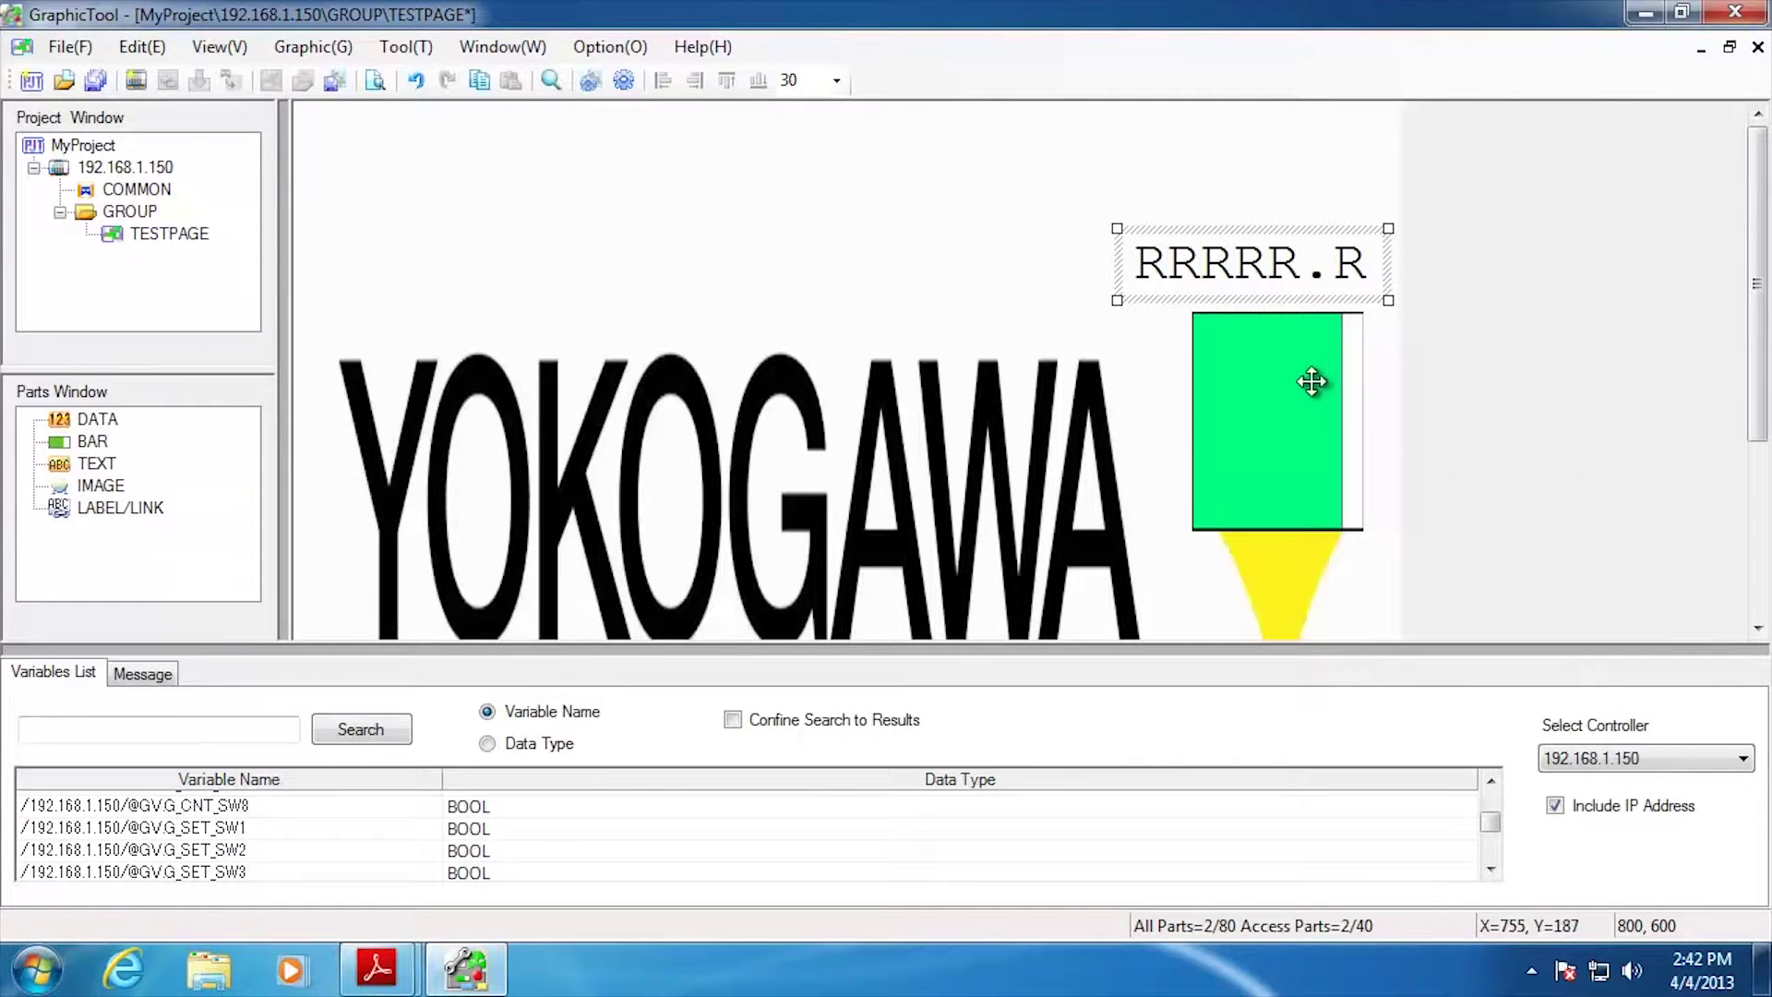
pyautogui.click(1282, 446)
pyautogui.moveTo(1282, 446); pyautogui.dragTo(1255, 485)
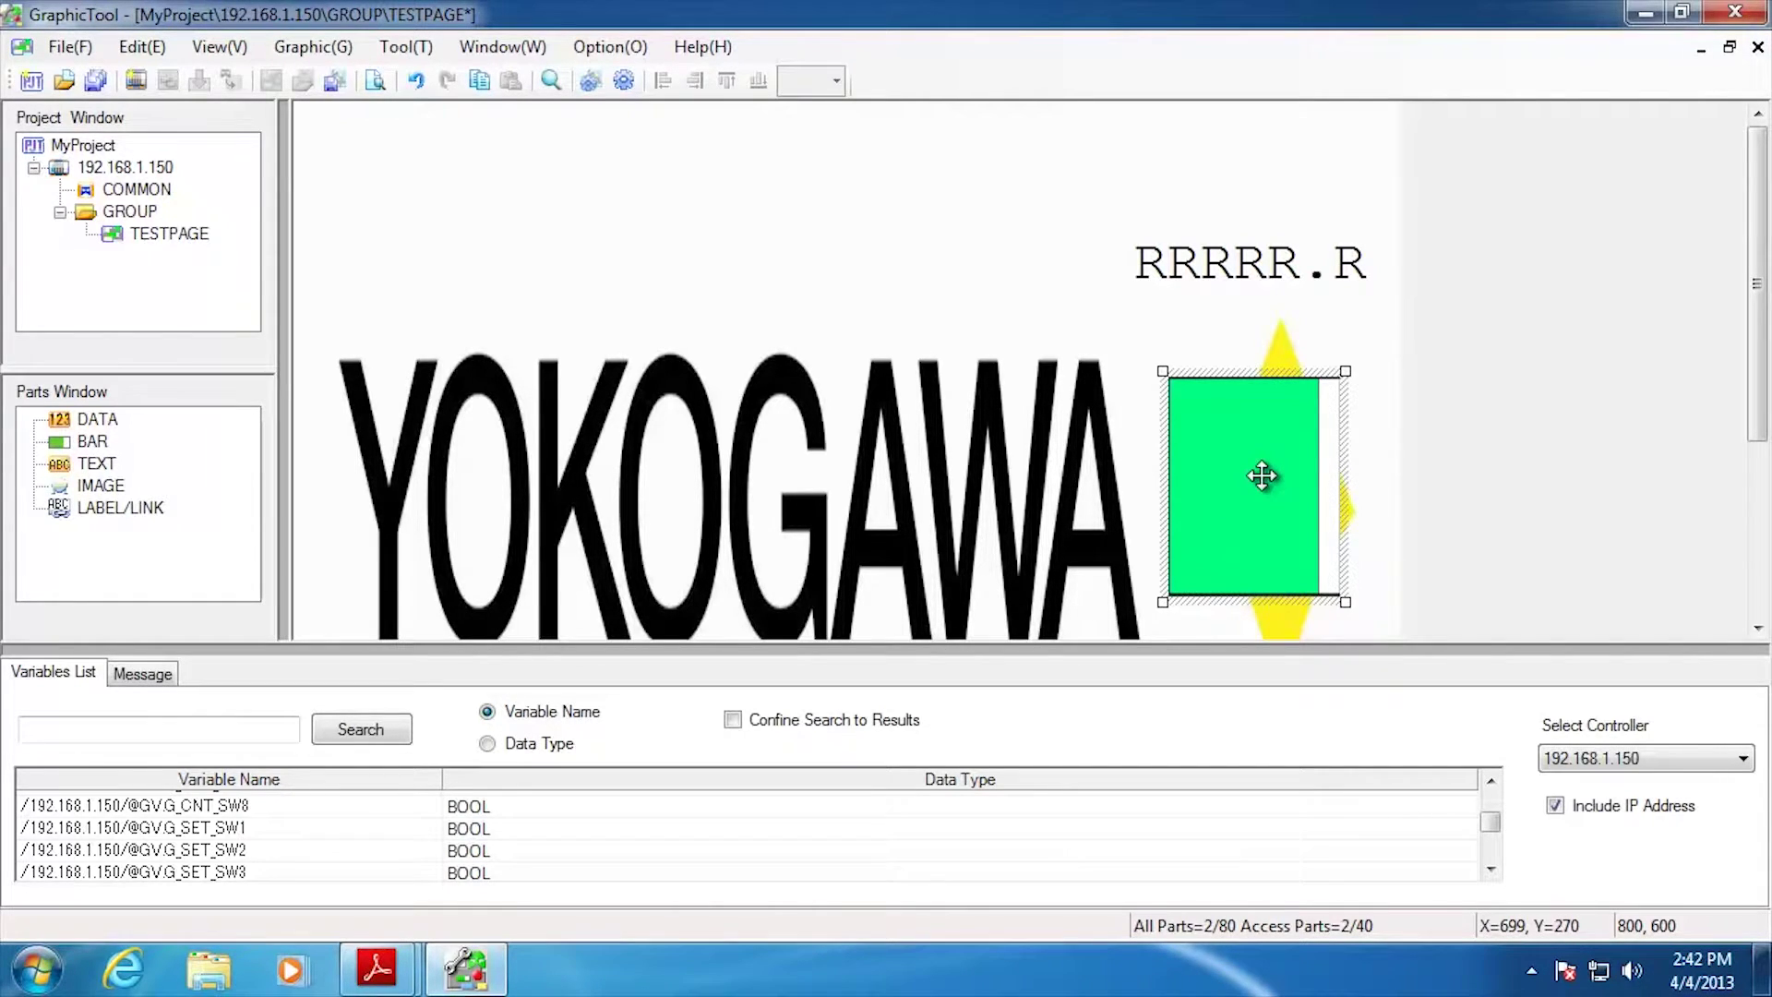
# Bind the green bar's Variable Name to AG_DATA.AG_SINE_WAVE.OUT_SINE in its Parts Properties
pyautogui.rightClick(1262, 475)
pyautogui.click(1291, 493)
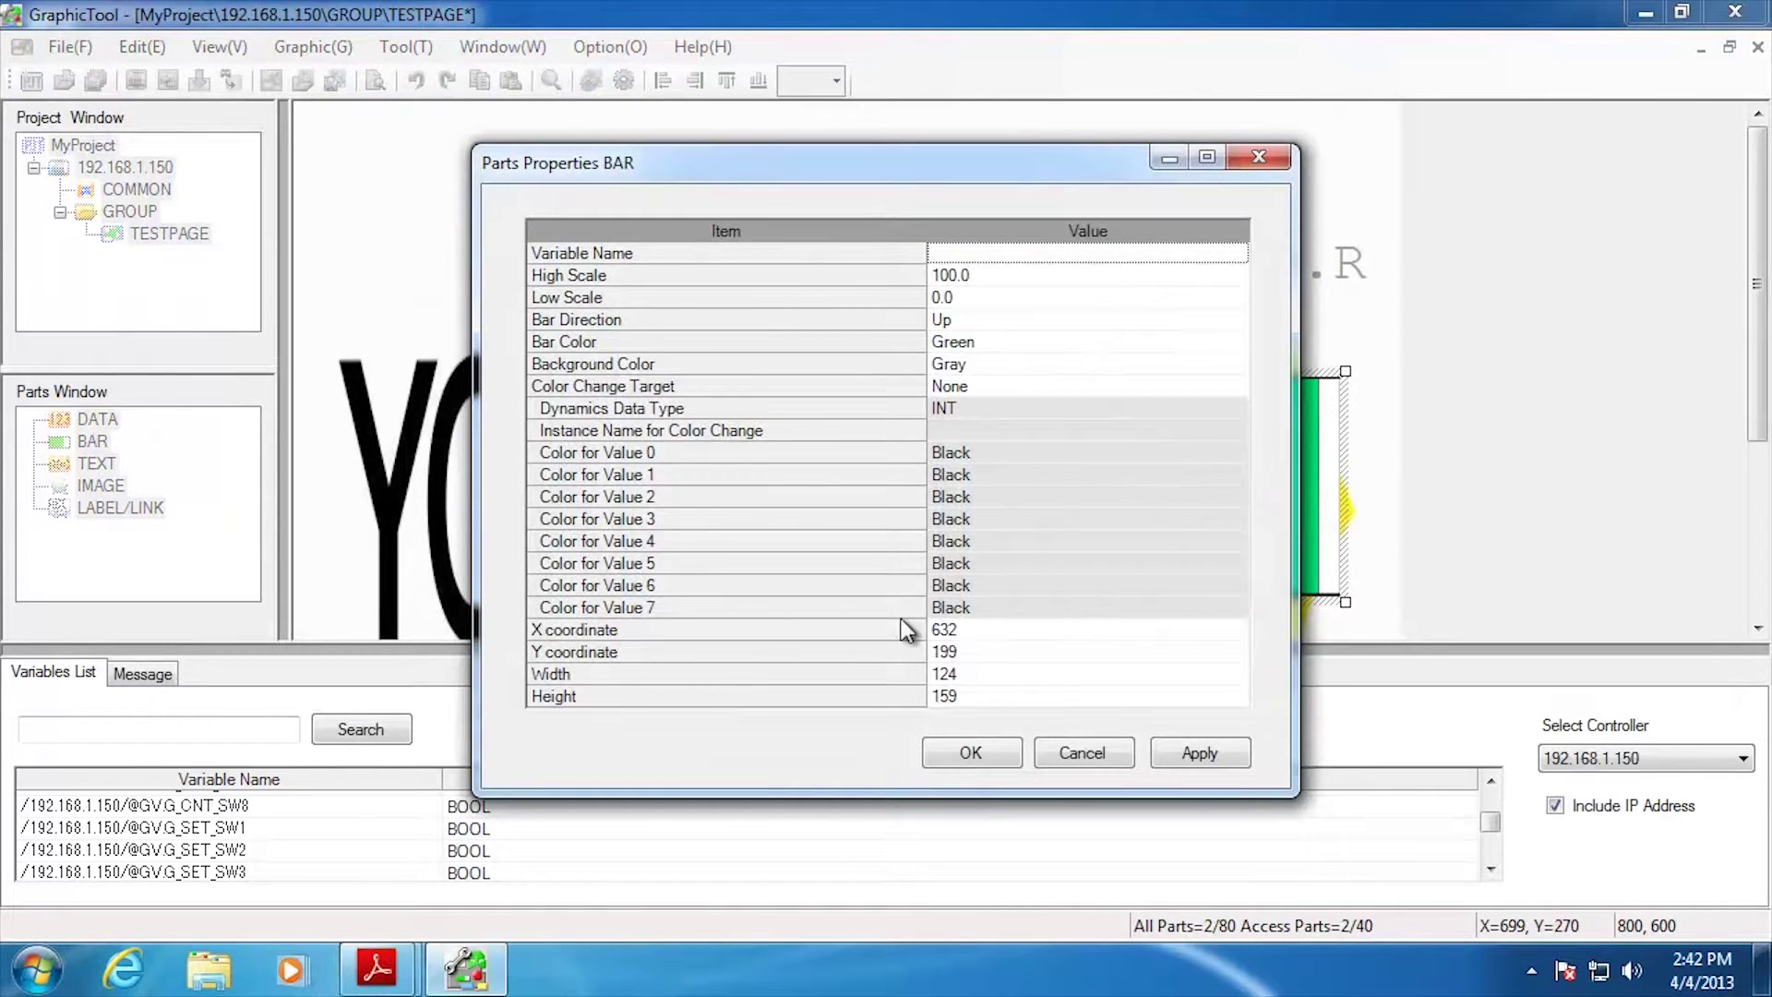
pyautogui.moveTo(922, 162); pyautogui.dragTo(617, 69)
pyautogui.moveTo(1497, 820)
pyautogui.mouseDown()
pyautogui.moveTo(1495, 805)
pyautogui.moveTo(1504, 837)
pyautogui.mouseUp()
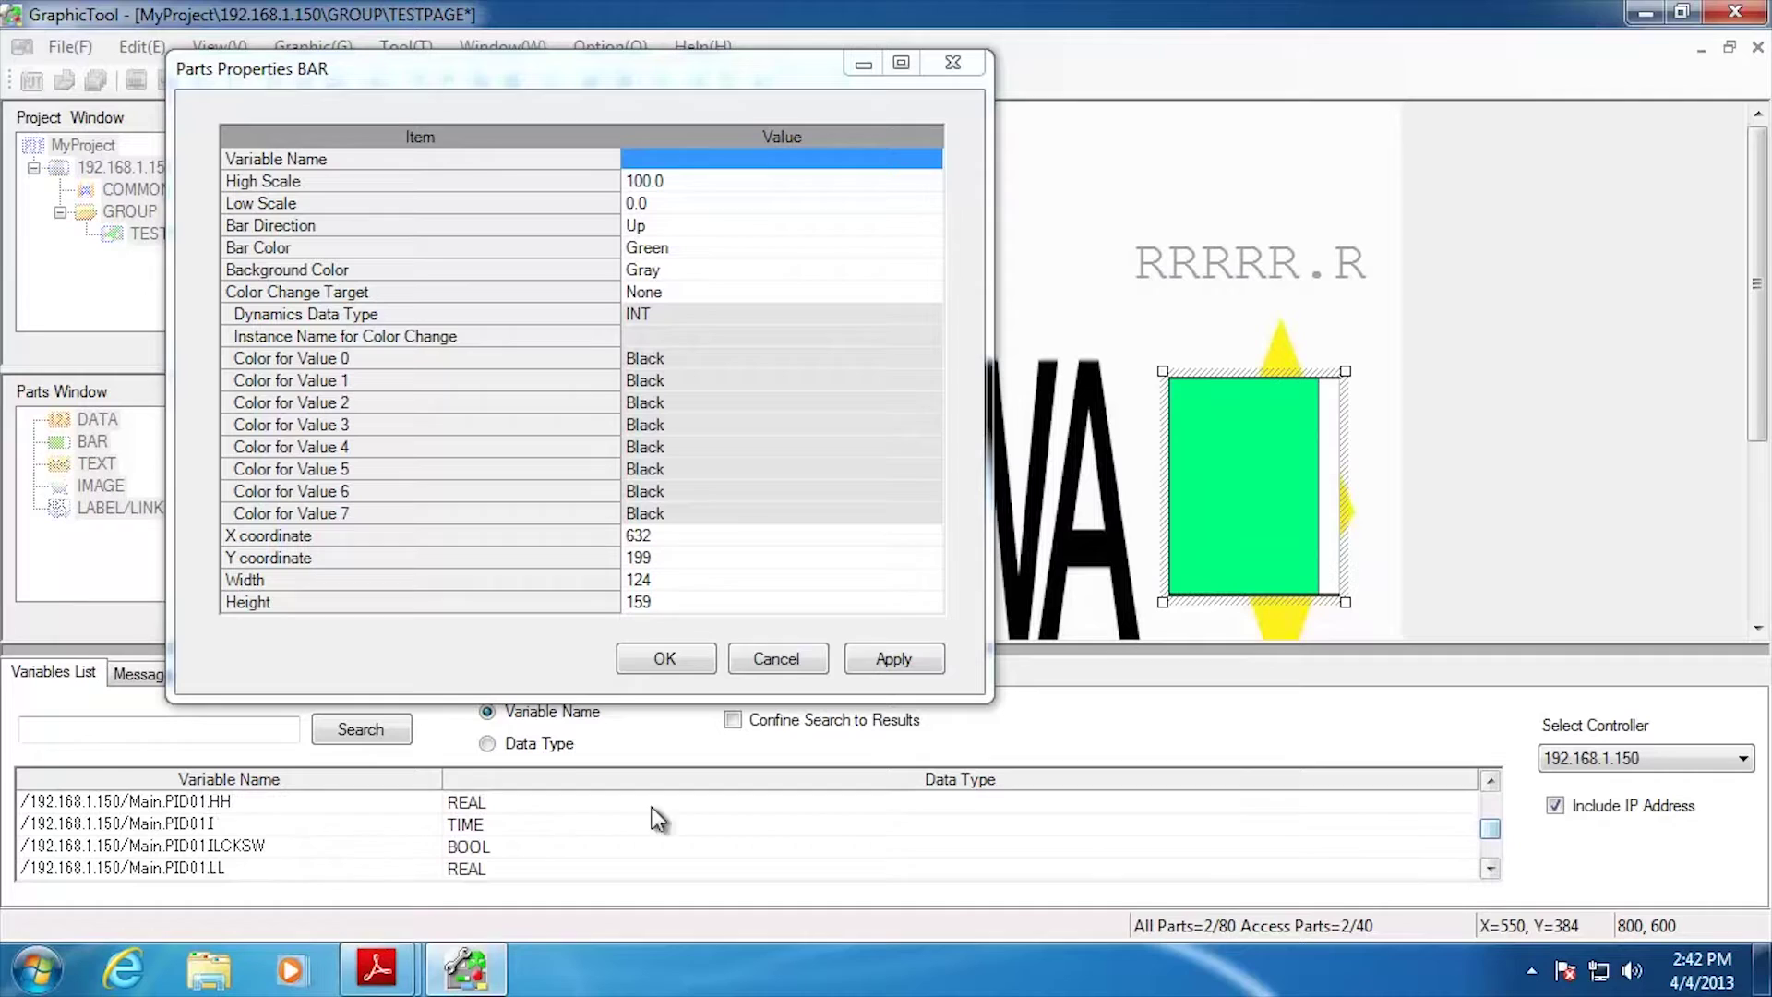
pyautogui.moveTo(1198, 646); pyautogui.dragTo(1199, 473)
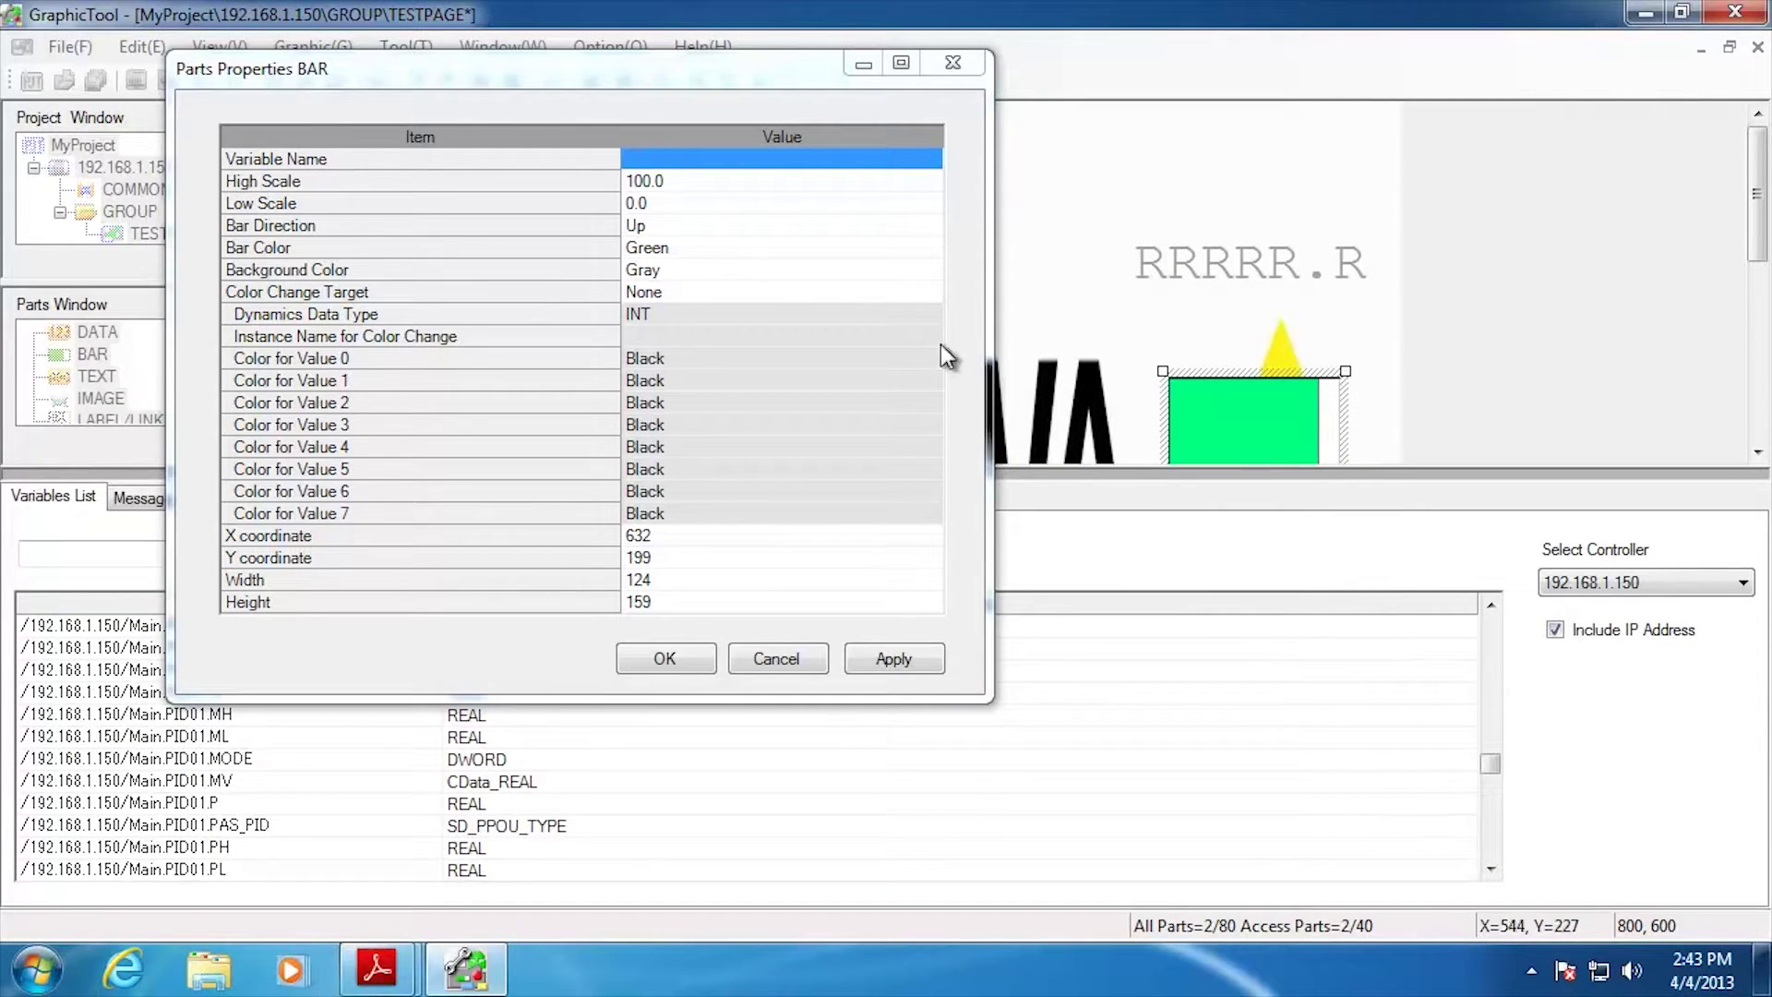
pyautogui.moveTo(712, 81); pyautogui.dragTo(1397, 85)
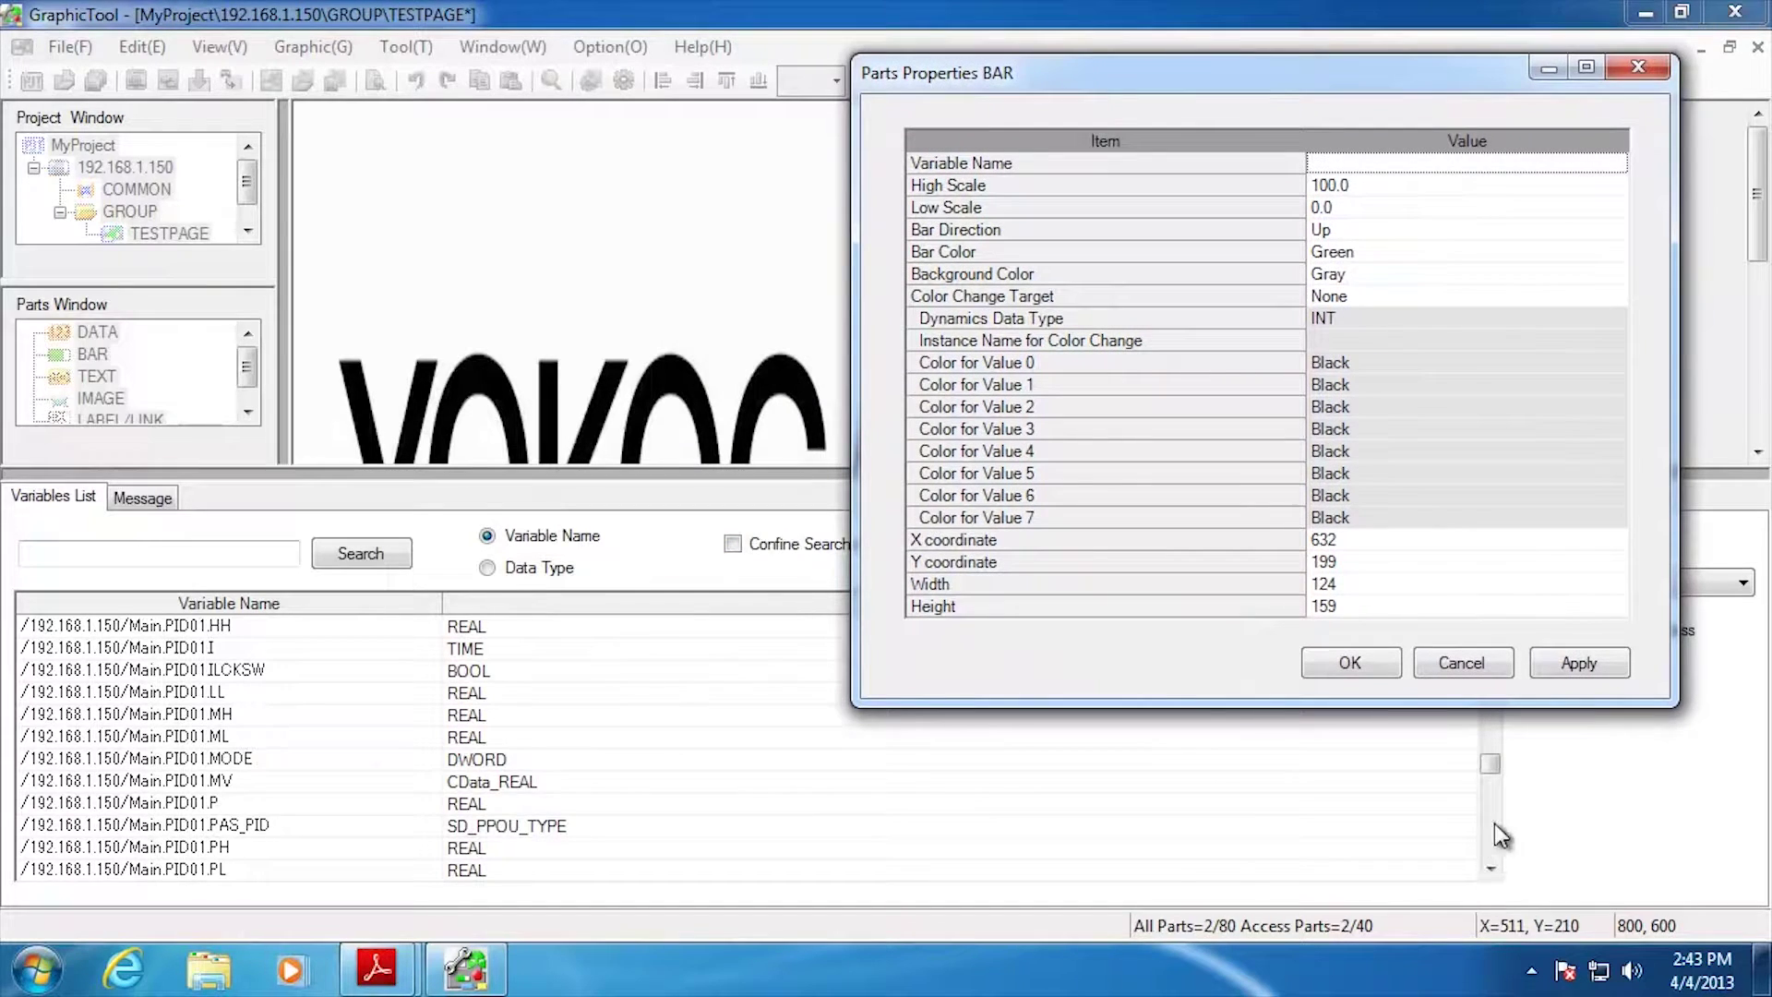
pyautogui.moveTo(1491, 763)
pyautogui.mouseDown()
pyautogui.moveTo(1481, 609)
pyautogui.moveTo(1509, 732)
pyautogui.mouseUp()
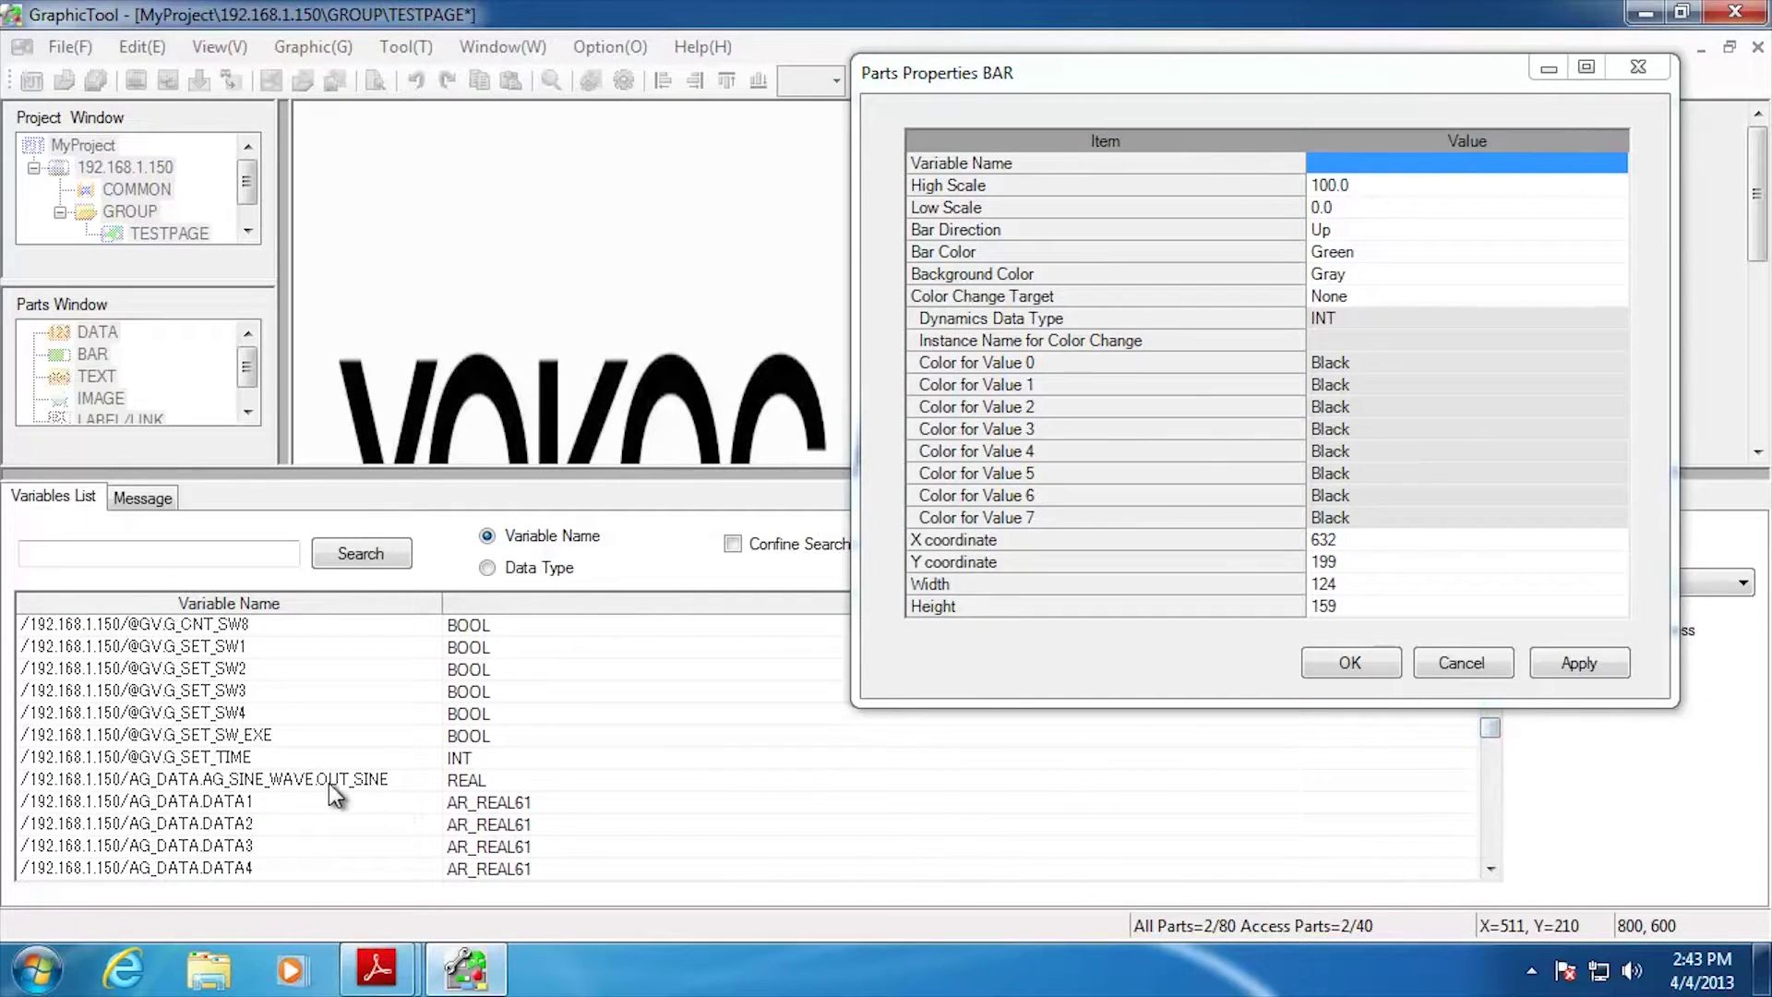
pyautogui.moveTo(260, 785); pyautogui.dragTo(1375, 162)
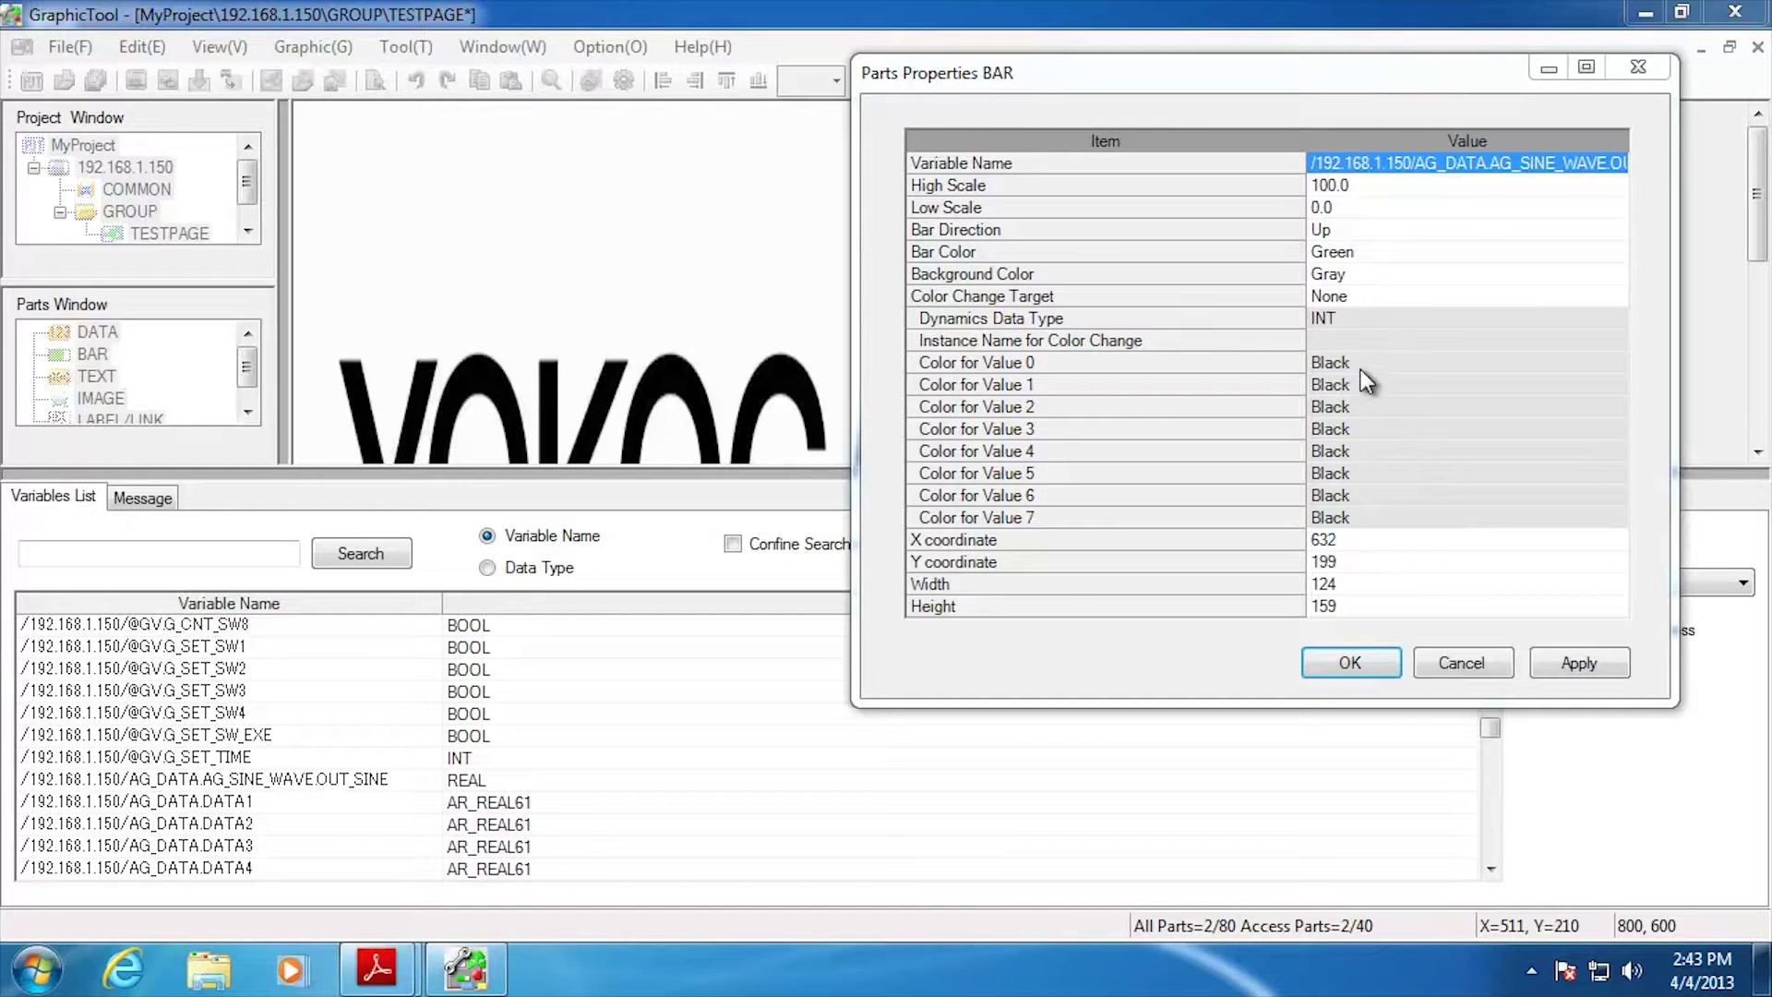
# Keep the bar's Bar Direction set to Up, then apply and close the properties
pyautogui.click(1329, 237)
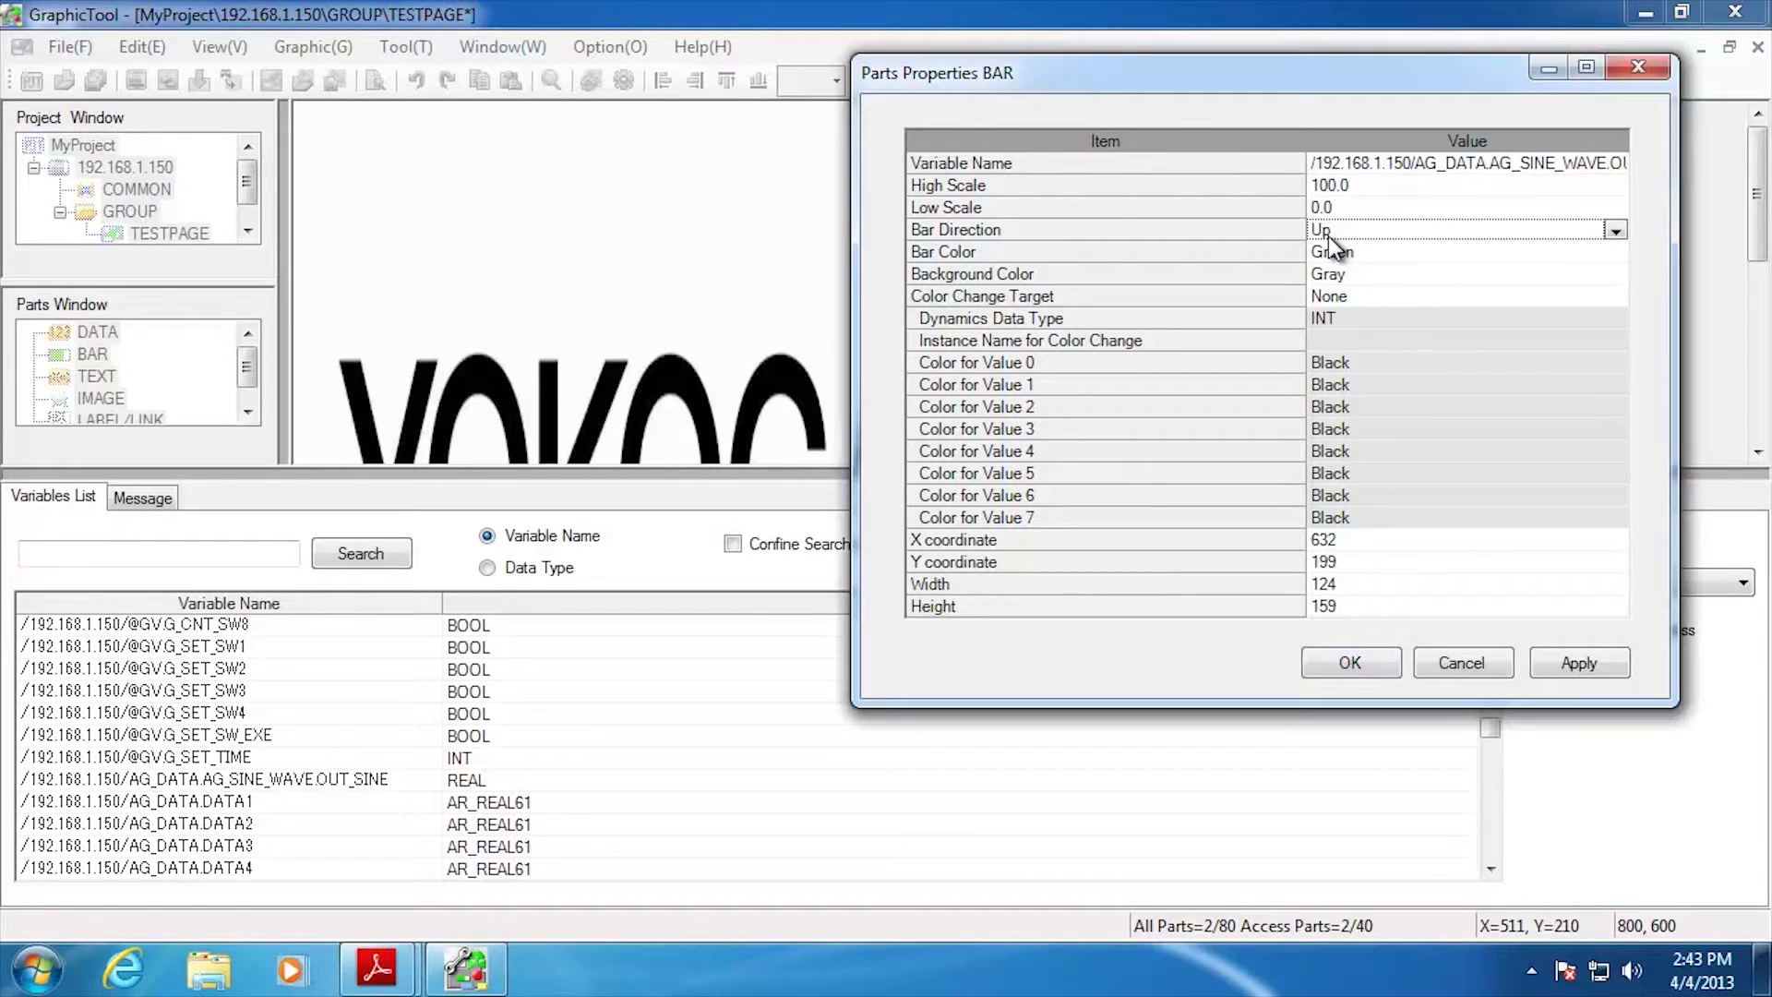
pyautogui.click(1615, 224)
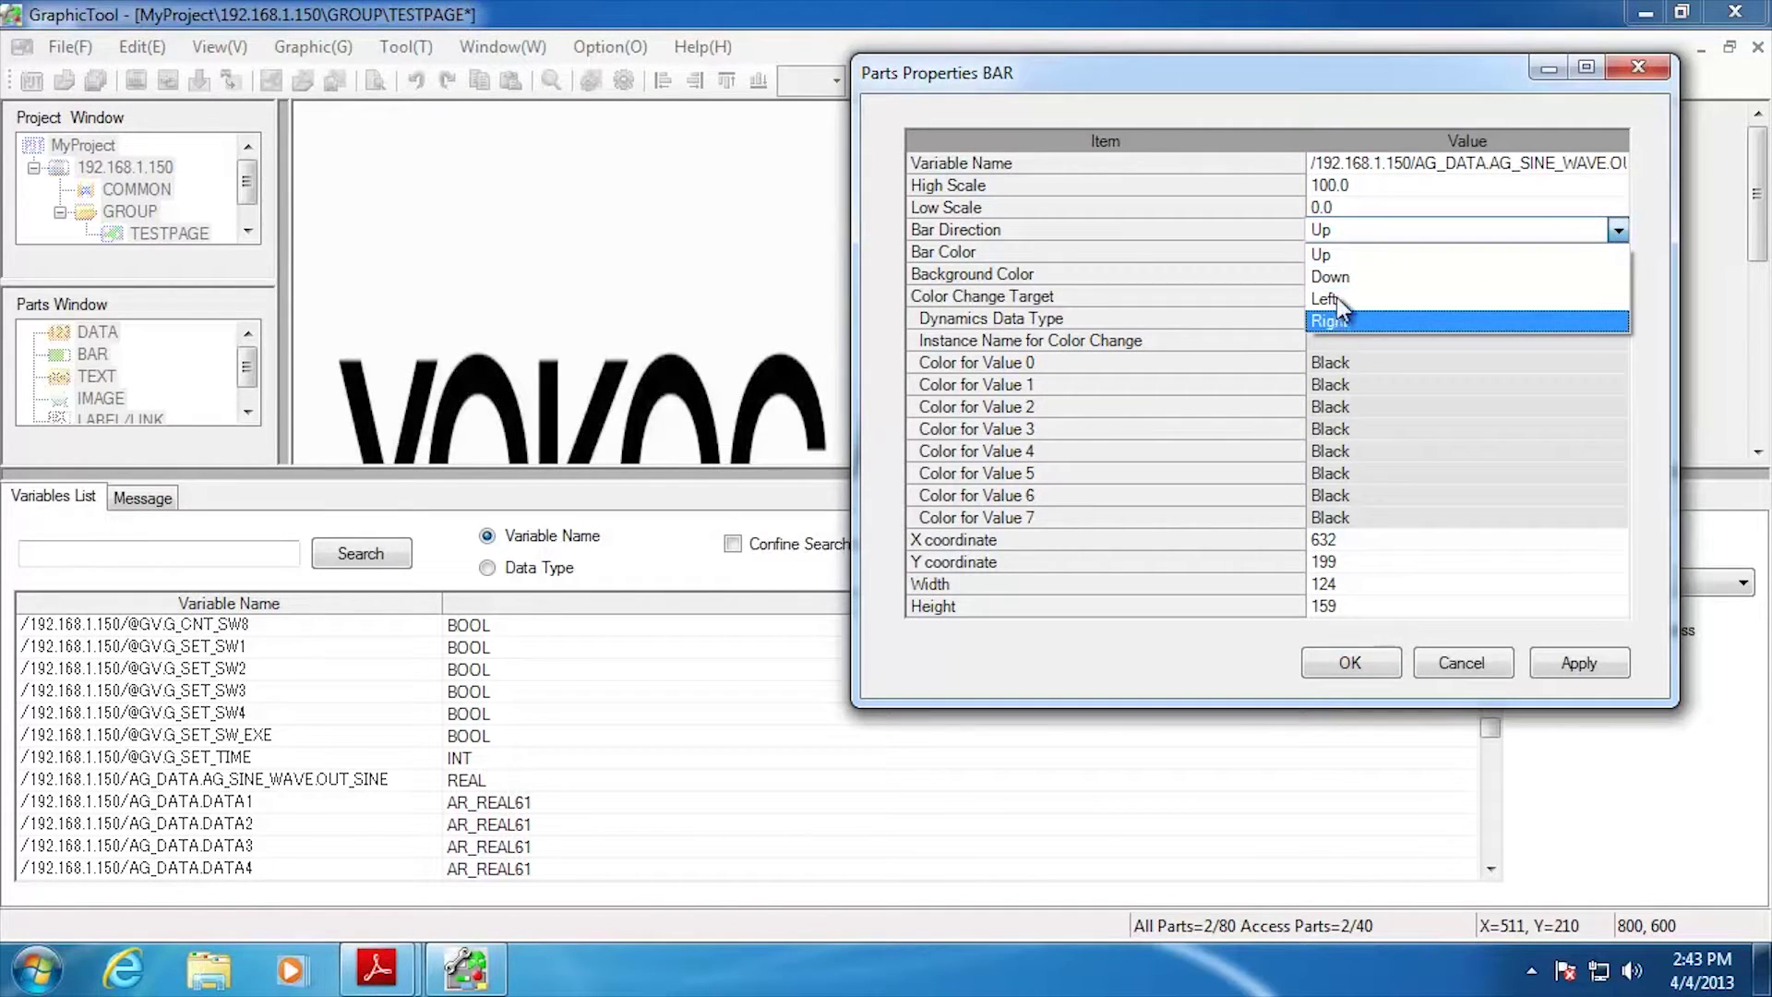
pyautogui.click(1338, 263)
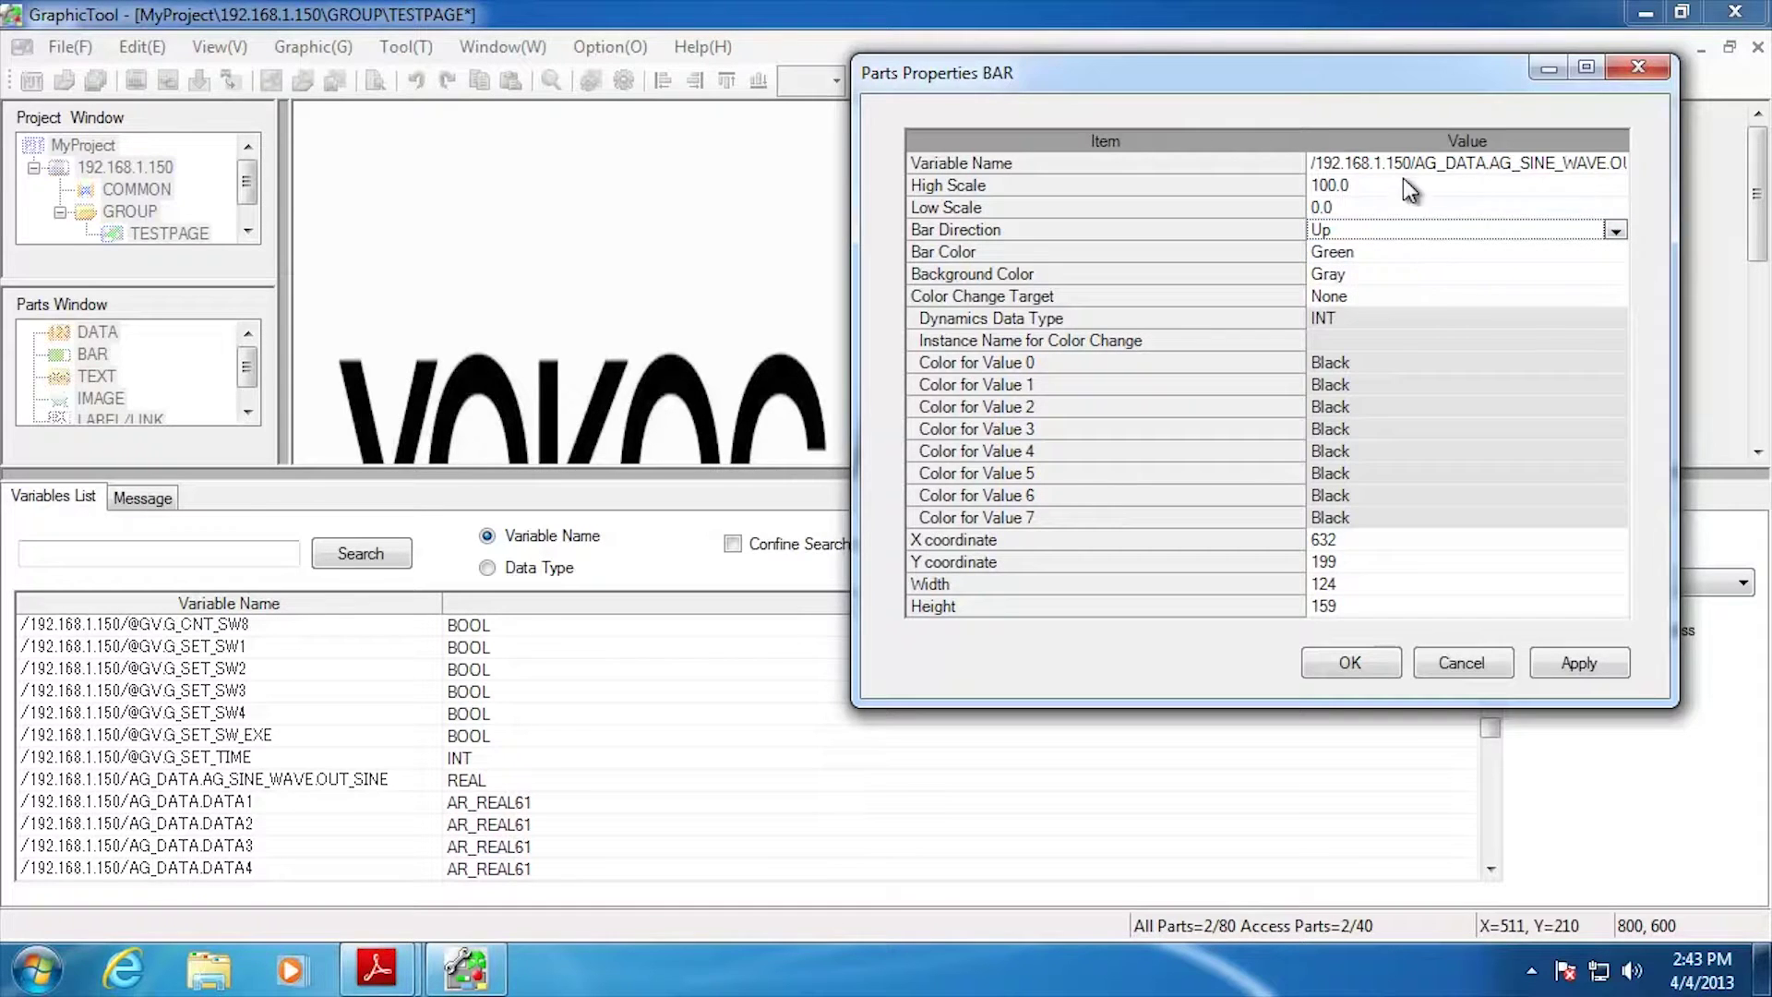
pyautogui.click(1598, 674)
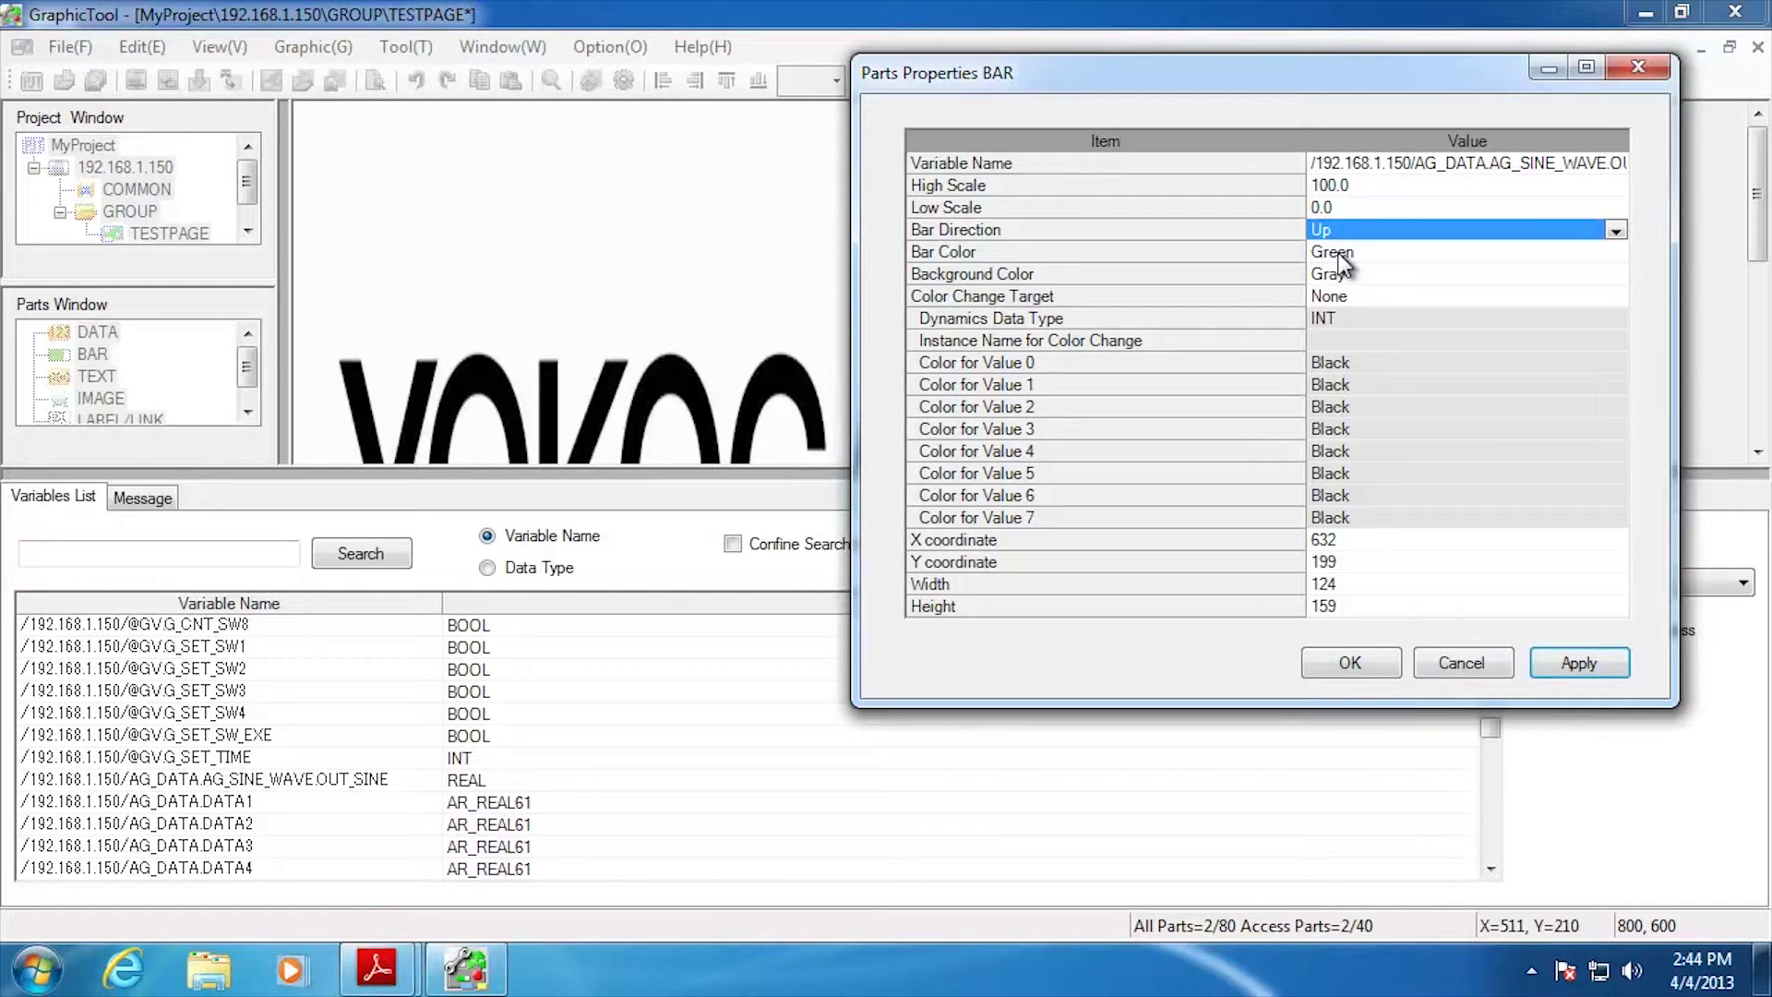
pyautogui.click(1349, 663)
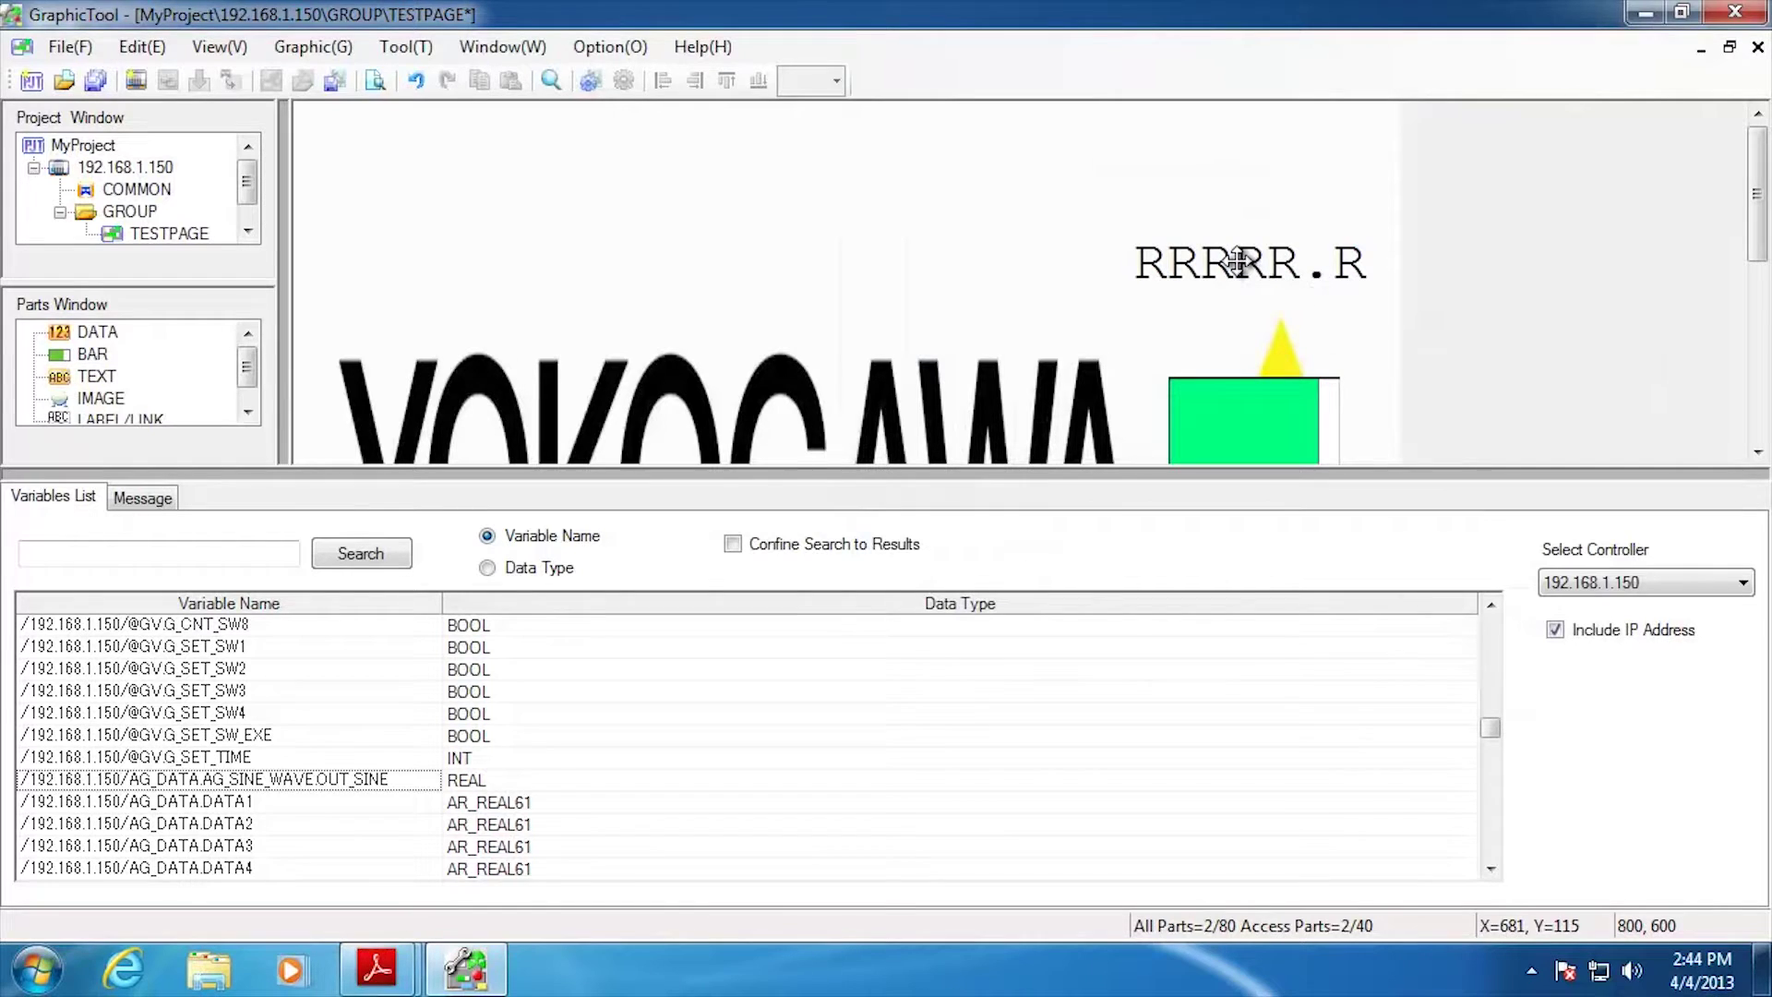
# Move the RRRRR.R readout down toward the triangle and add a CCCCCCCCCC text part near the top right
pyautogui.moveTo(1236, 262); pyautogui.dragTo(1220, 319)
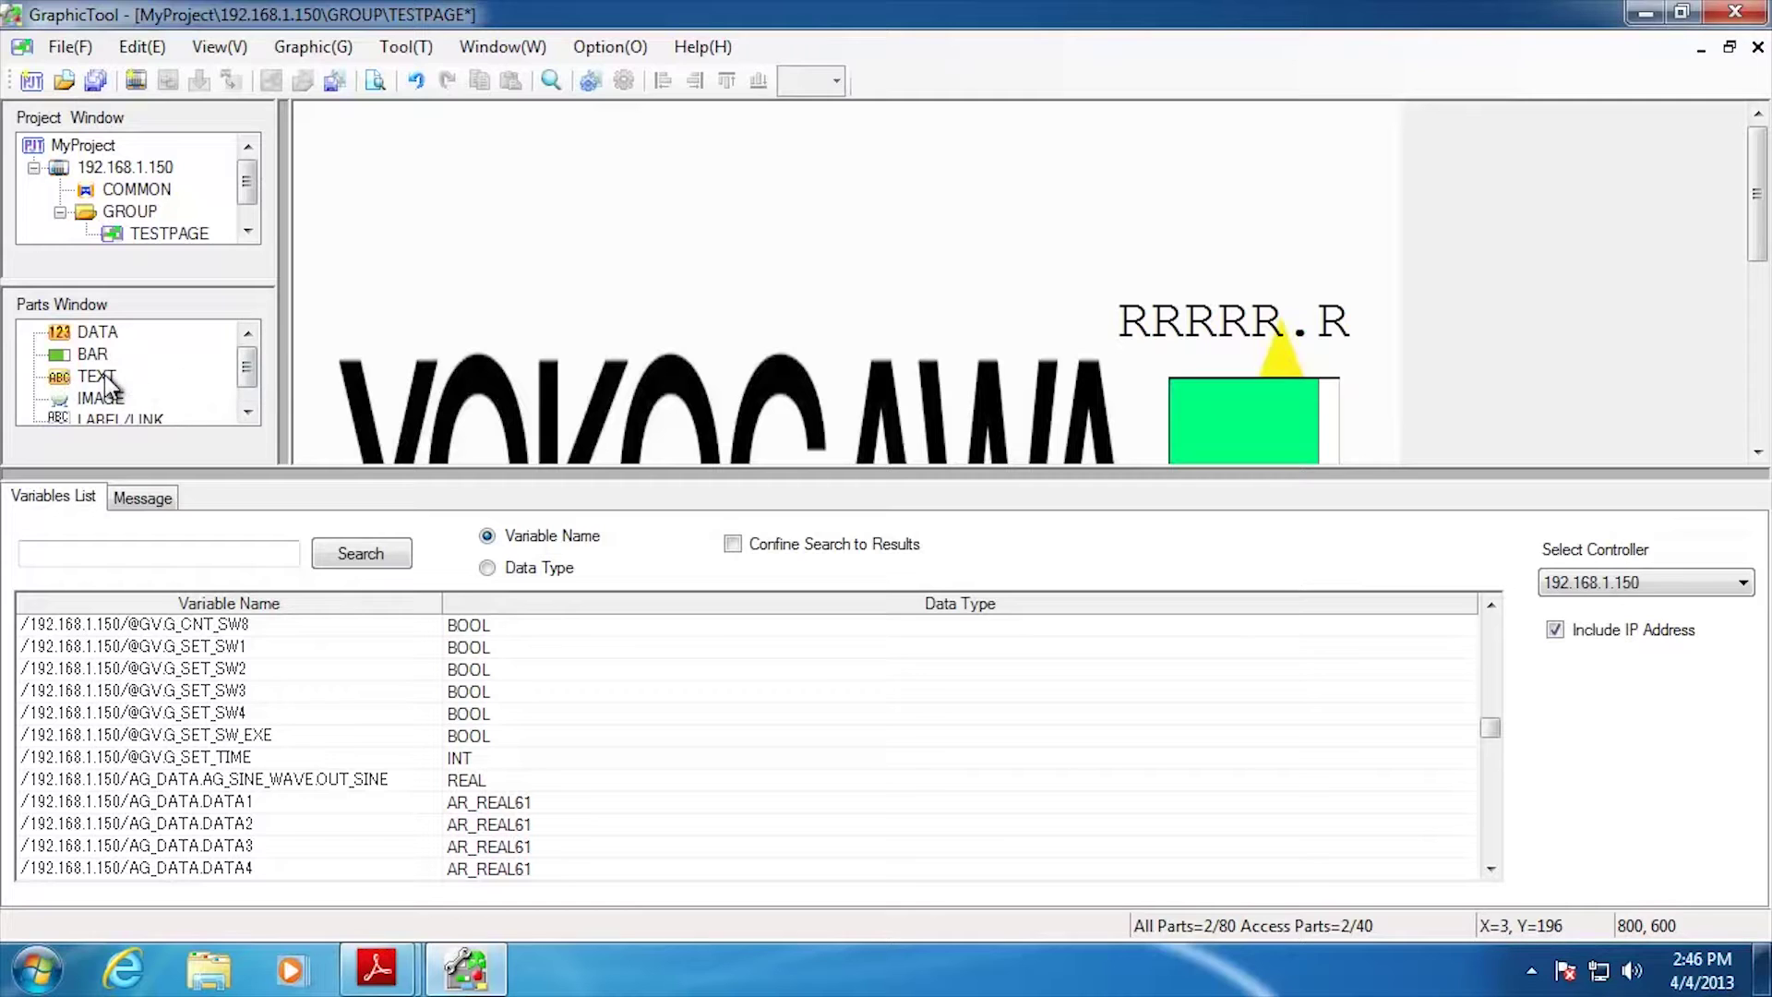
pyautogui.moveTo(328, 380); pyautogui.dragTo(1111, 179)
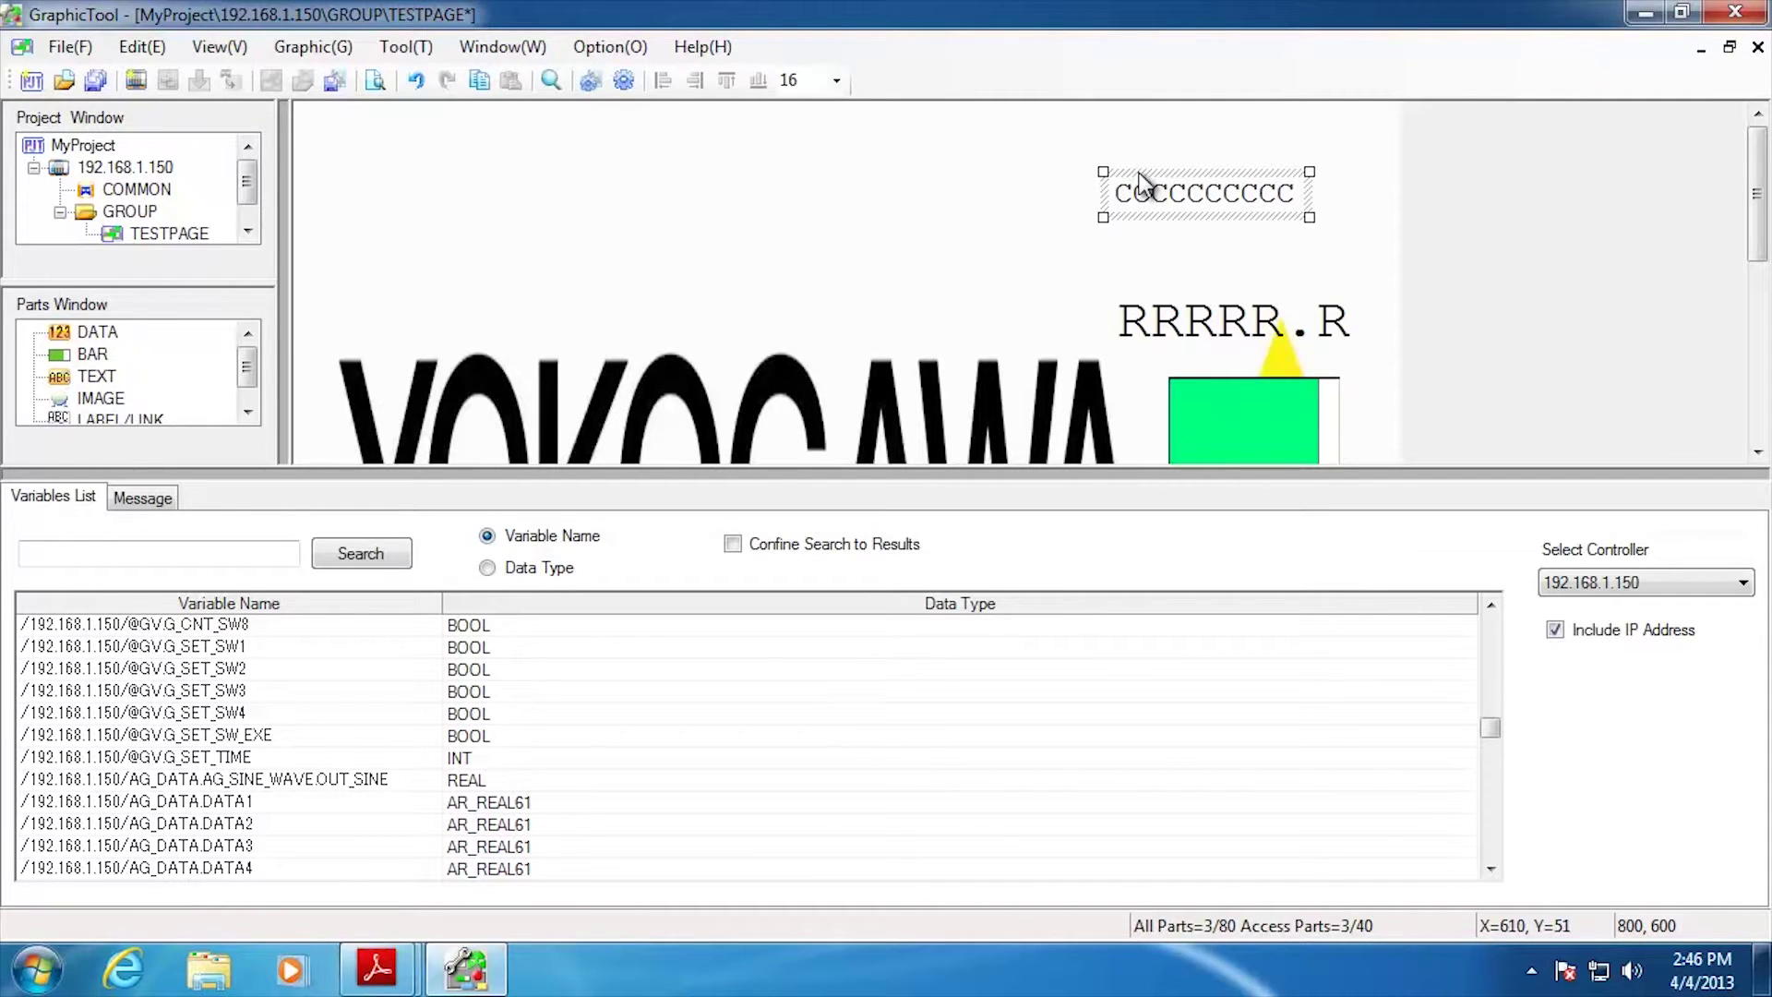
pyautogui.doubleClick(1141, 184)
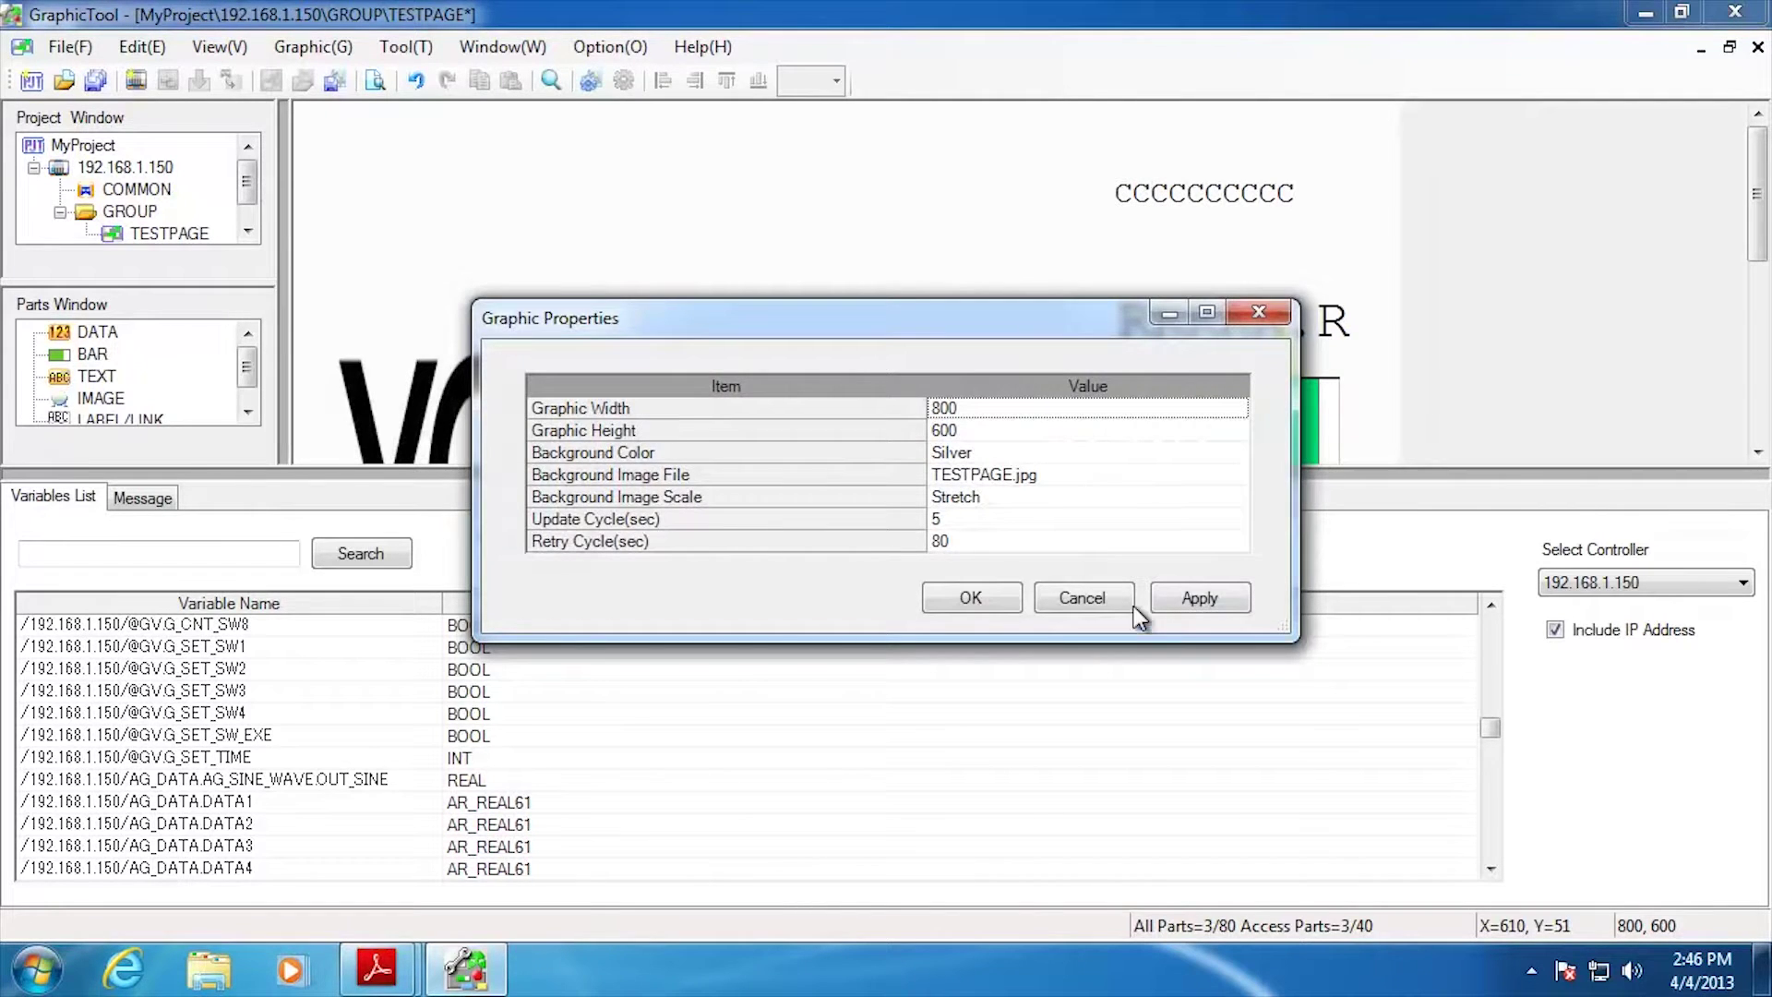
# Cancel Graphic Properties, review the text part's Text for Value 0–2 entries, and cancel unchanged
pyautogui.click(1138, 608)
pyautogui.doubleClick(1221, 195)
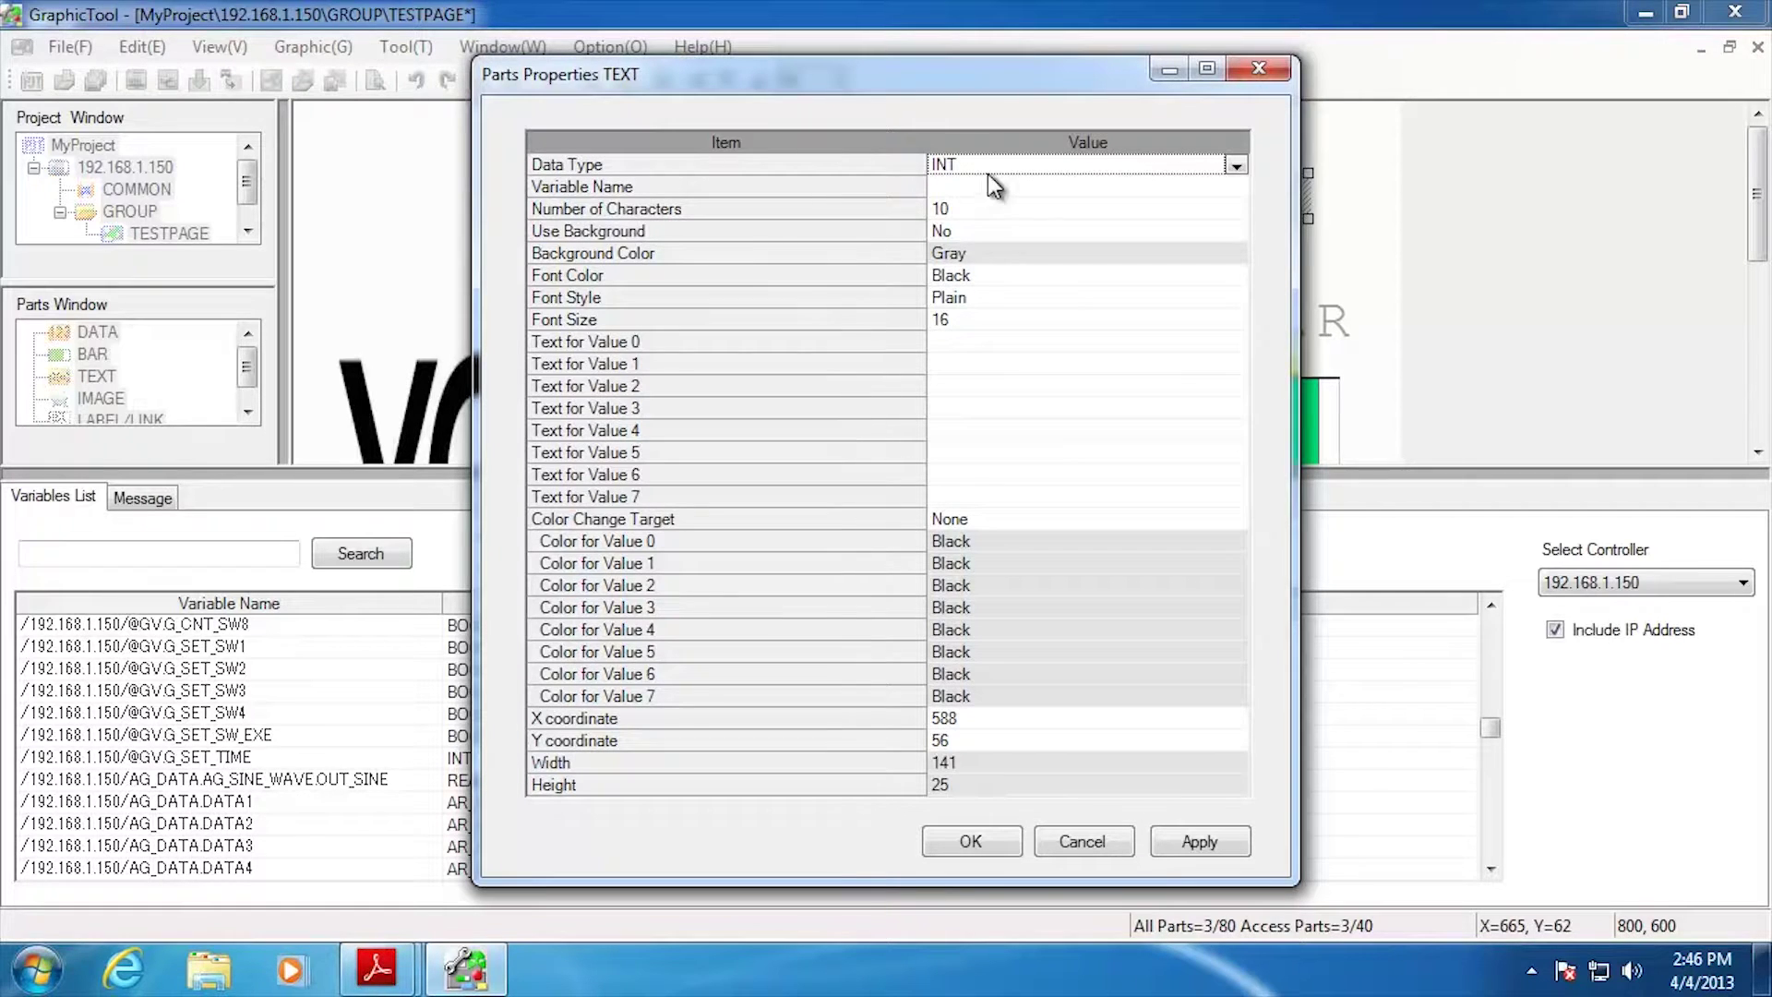
pyautogui.moveTo(190, 712); pyautogui.dragTo(242, 785)
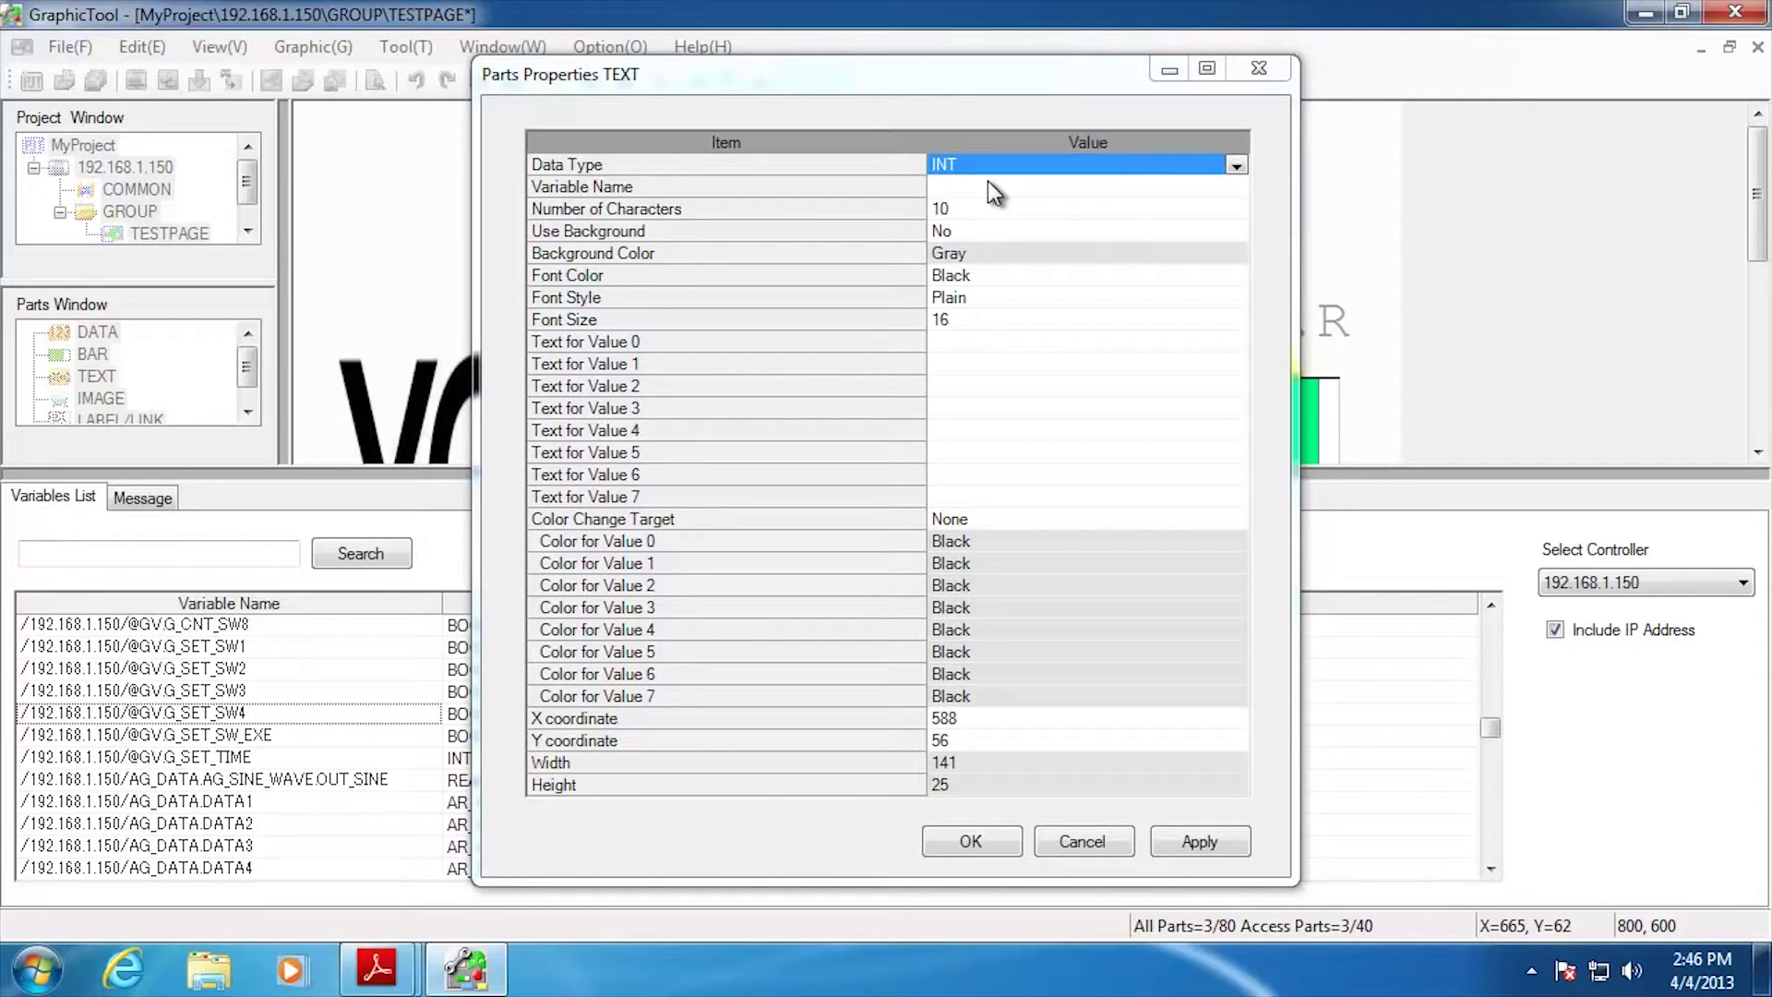
pyautogui.click(967, 345)
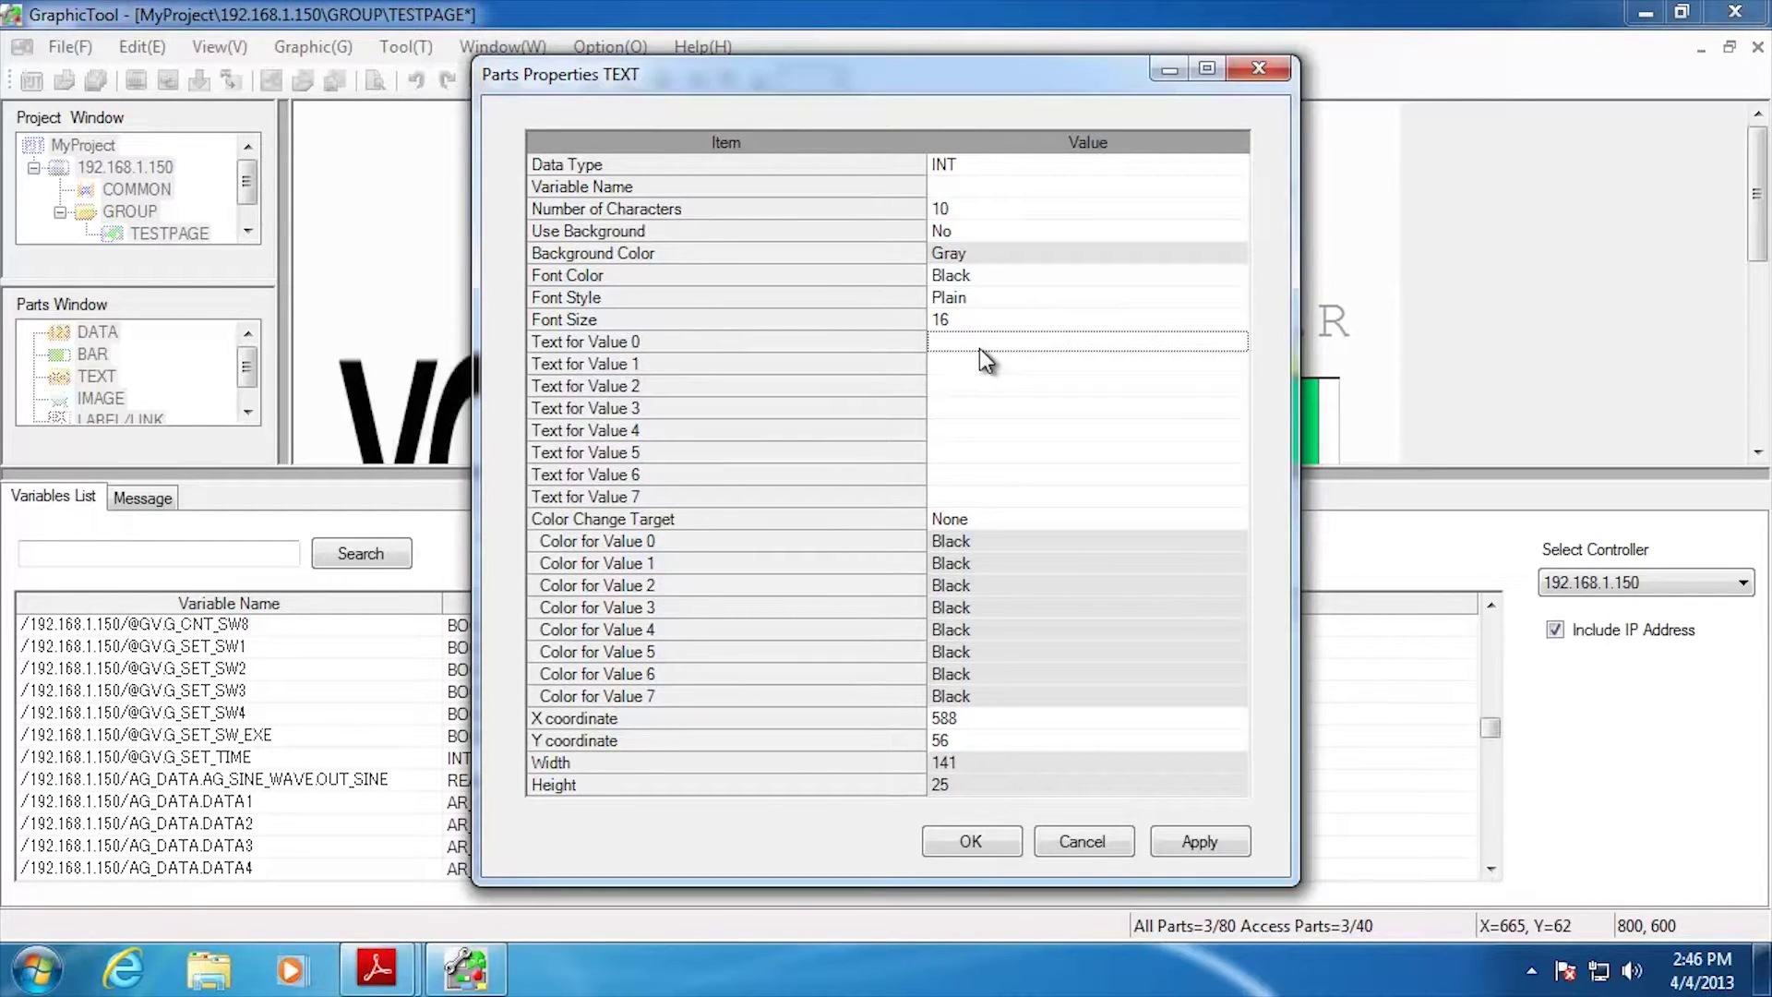
pyautogui.click(624, 363)
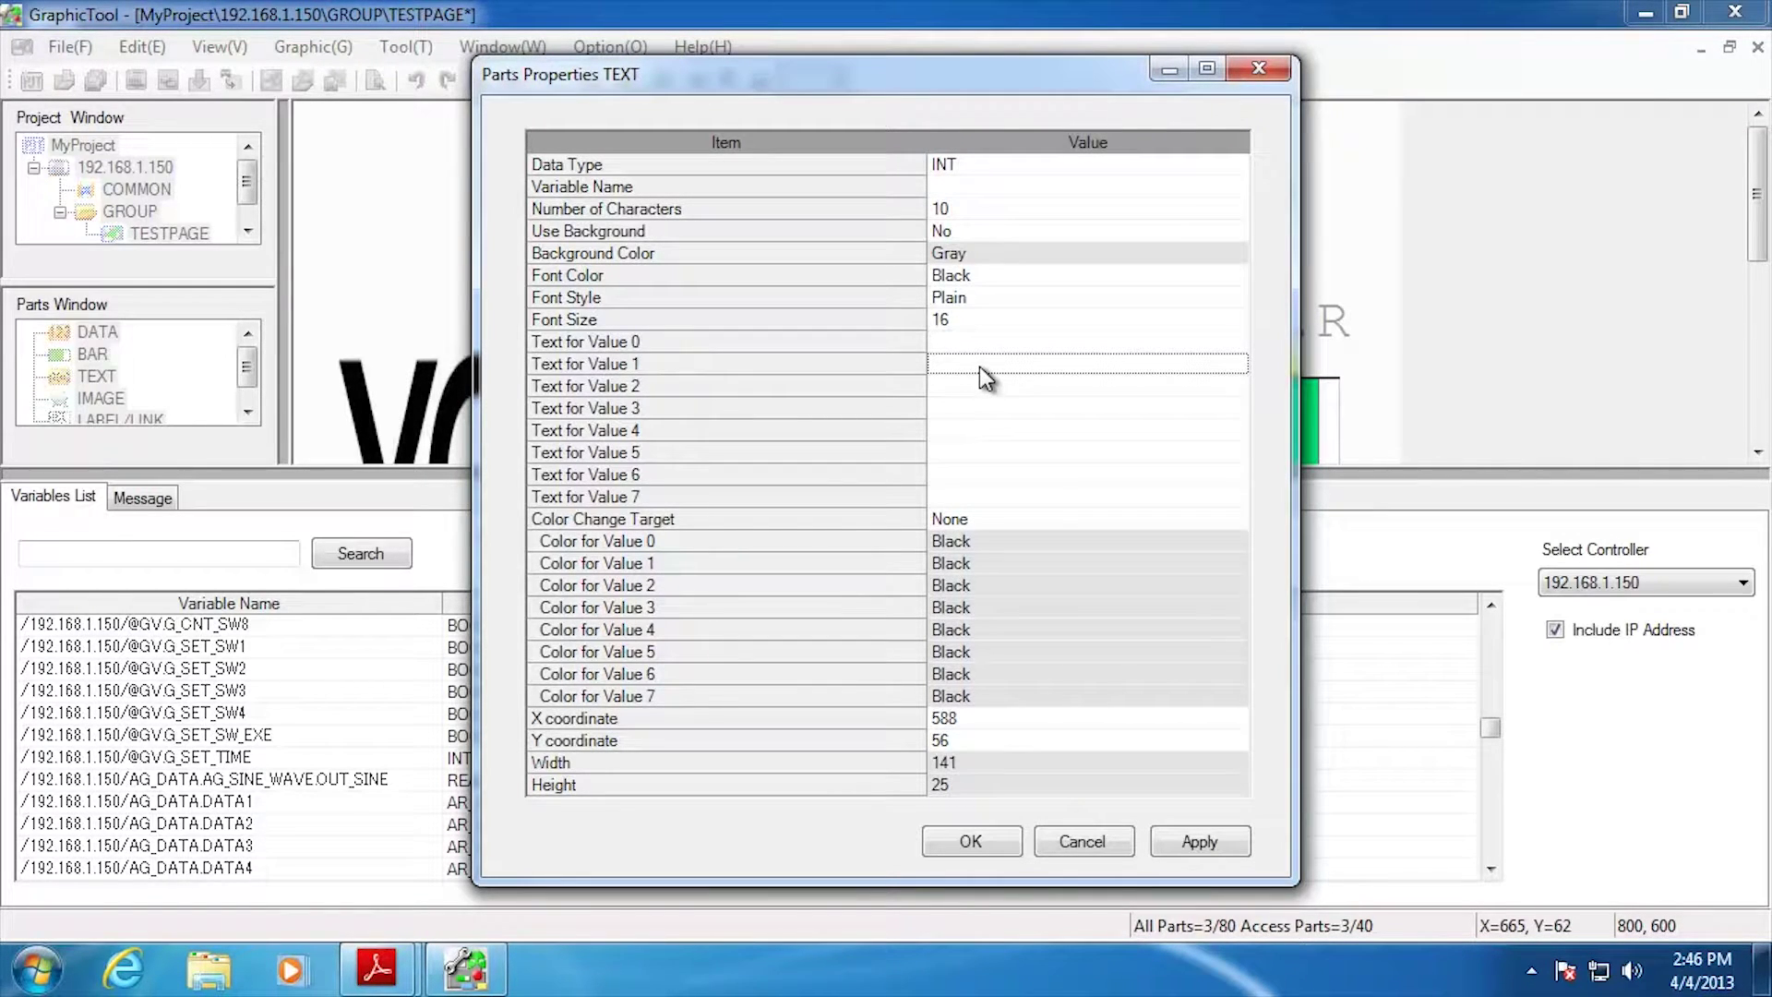
pyautogui.click(655, 385)
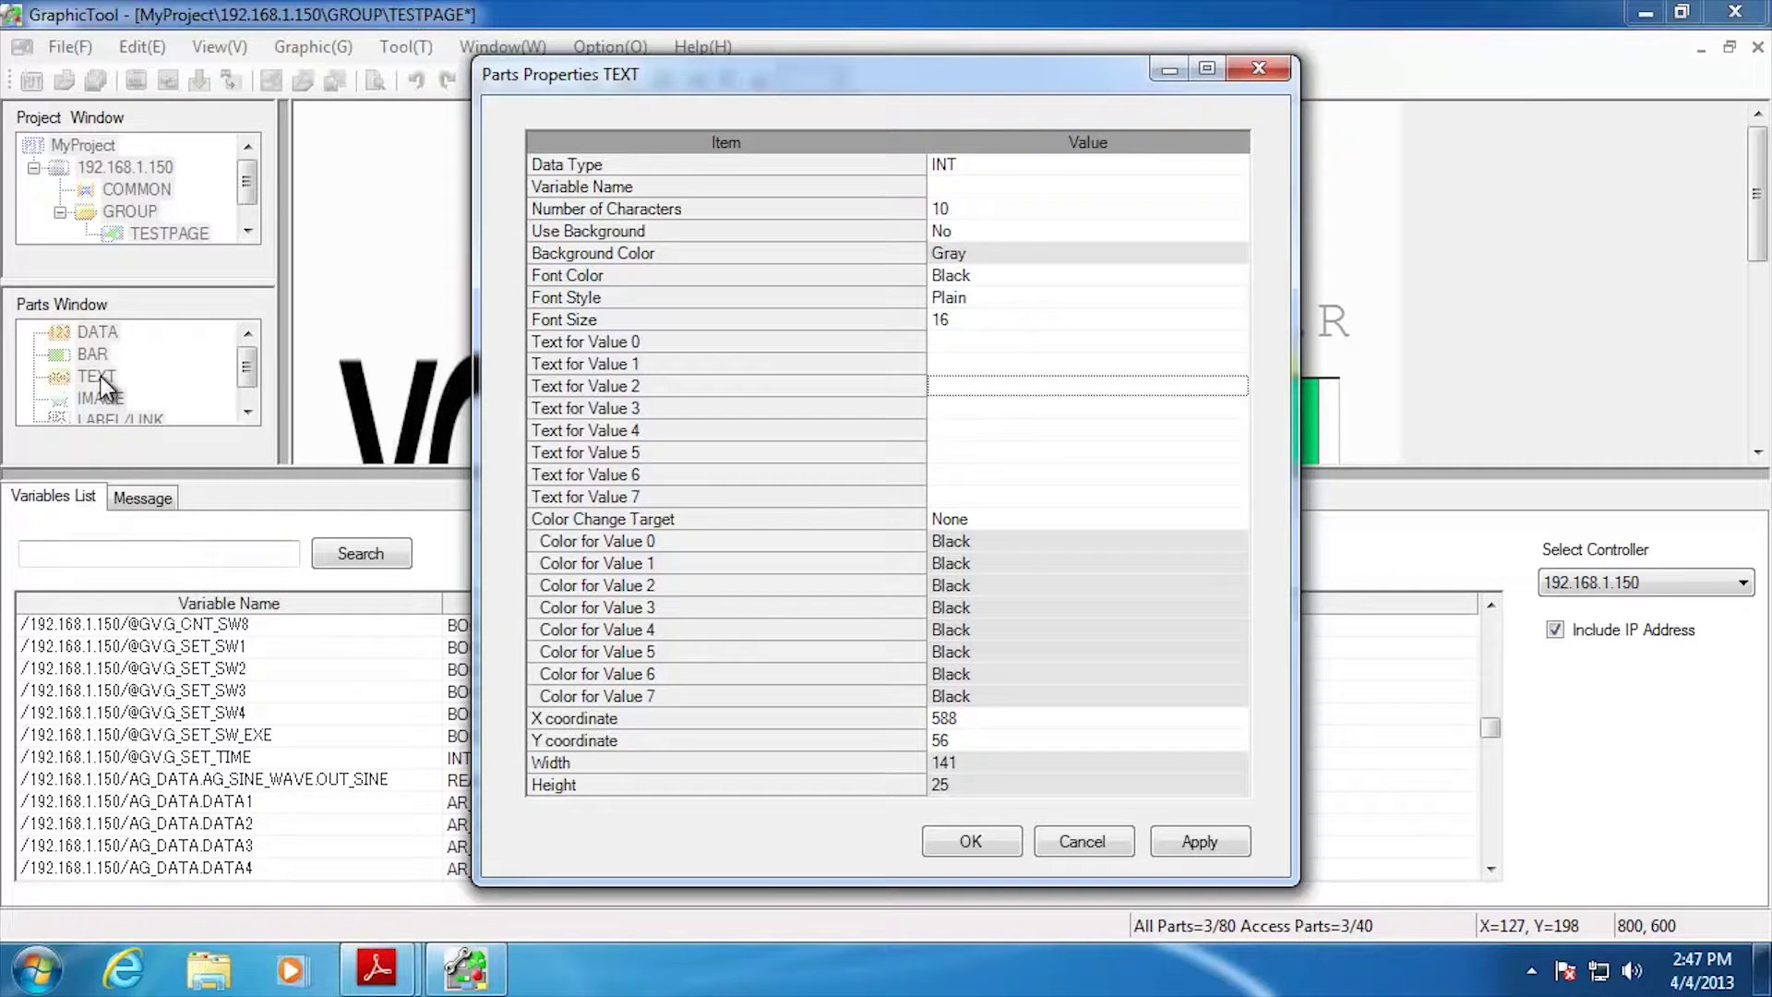
pyautogui.click(1080, 841)
pyautogui.click(1181, 198)
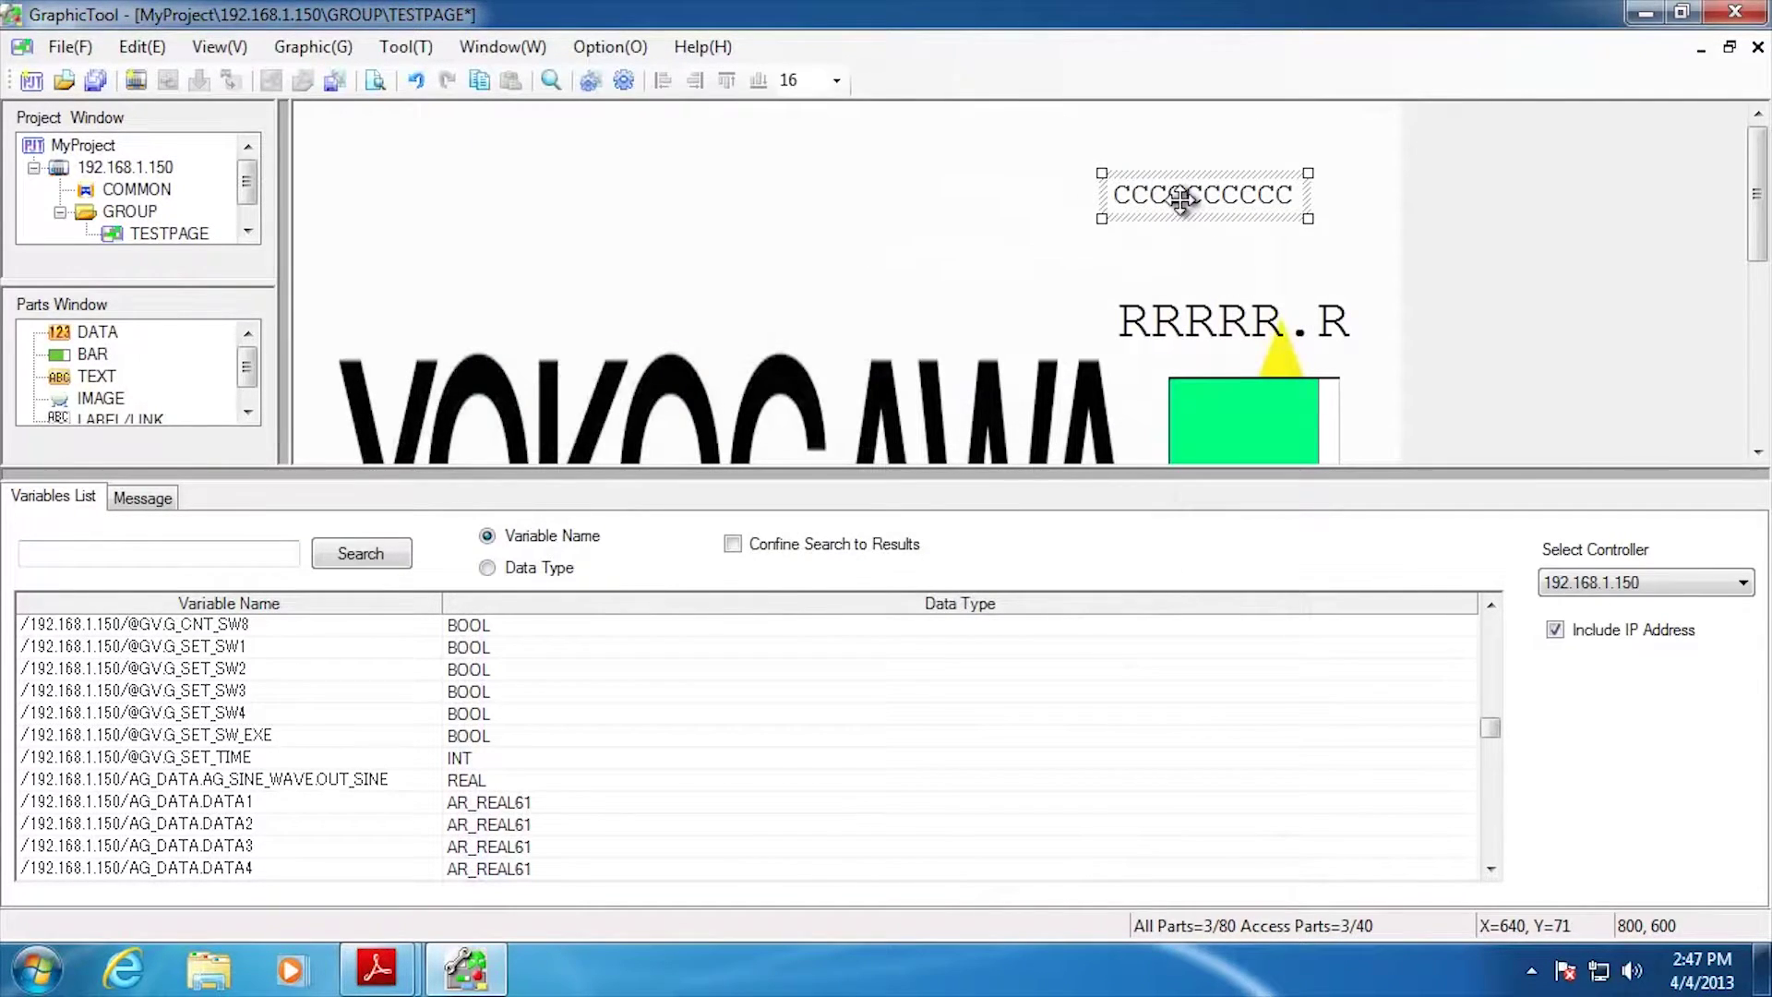
# Delete the CCCCCCCCCC text and place a 235×151 IMAGE part at the page's top-left
pyautogui.press('Delete')
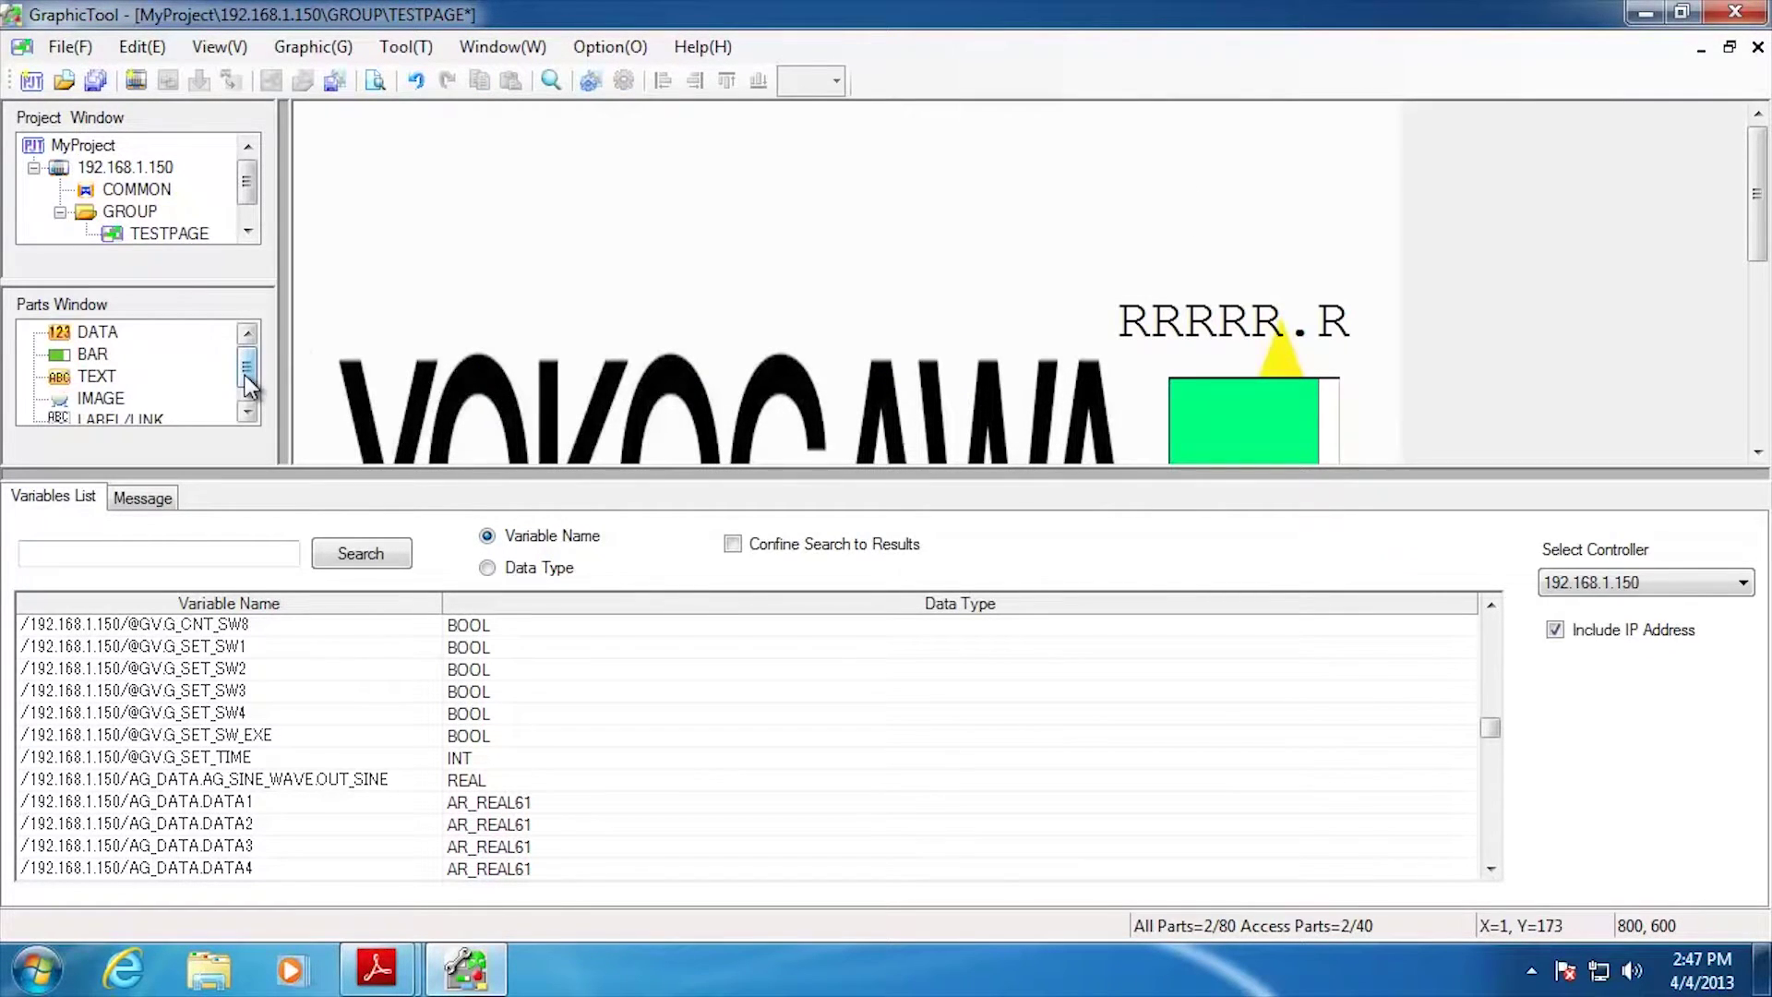
pyautogui.moveTo(245, 374); pyautogui.dragTo(245, 384)
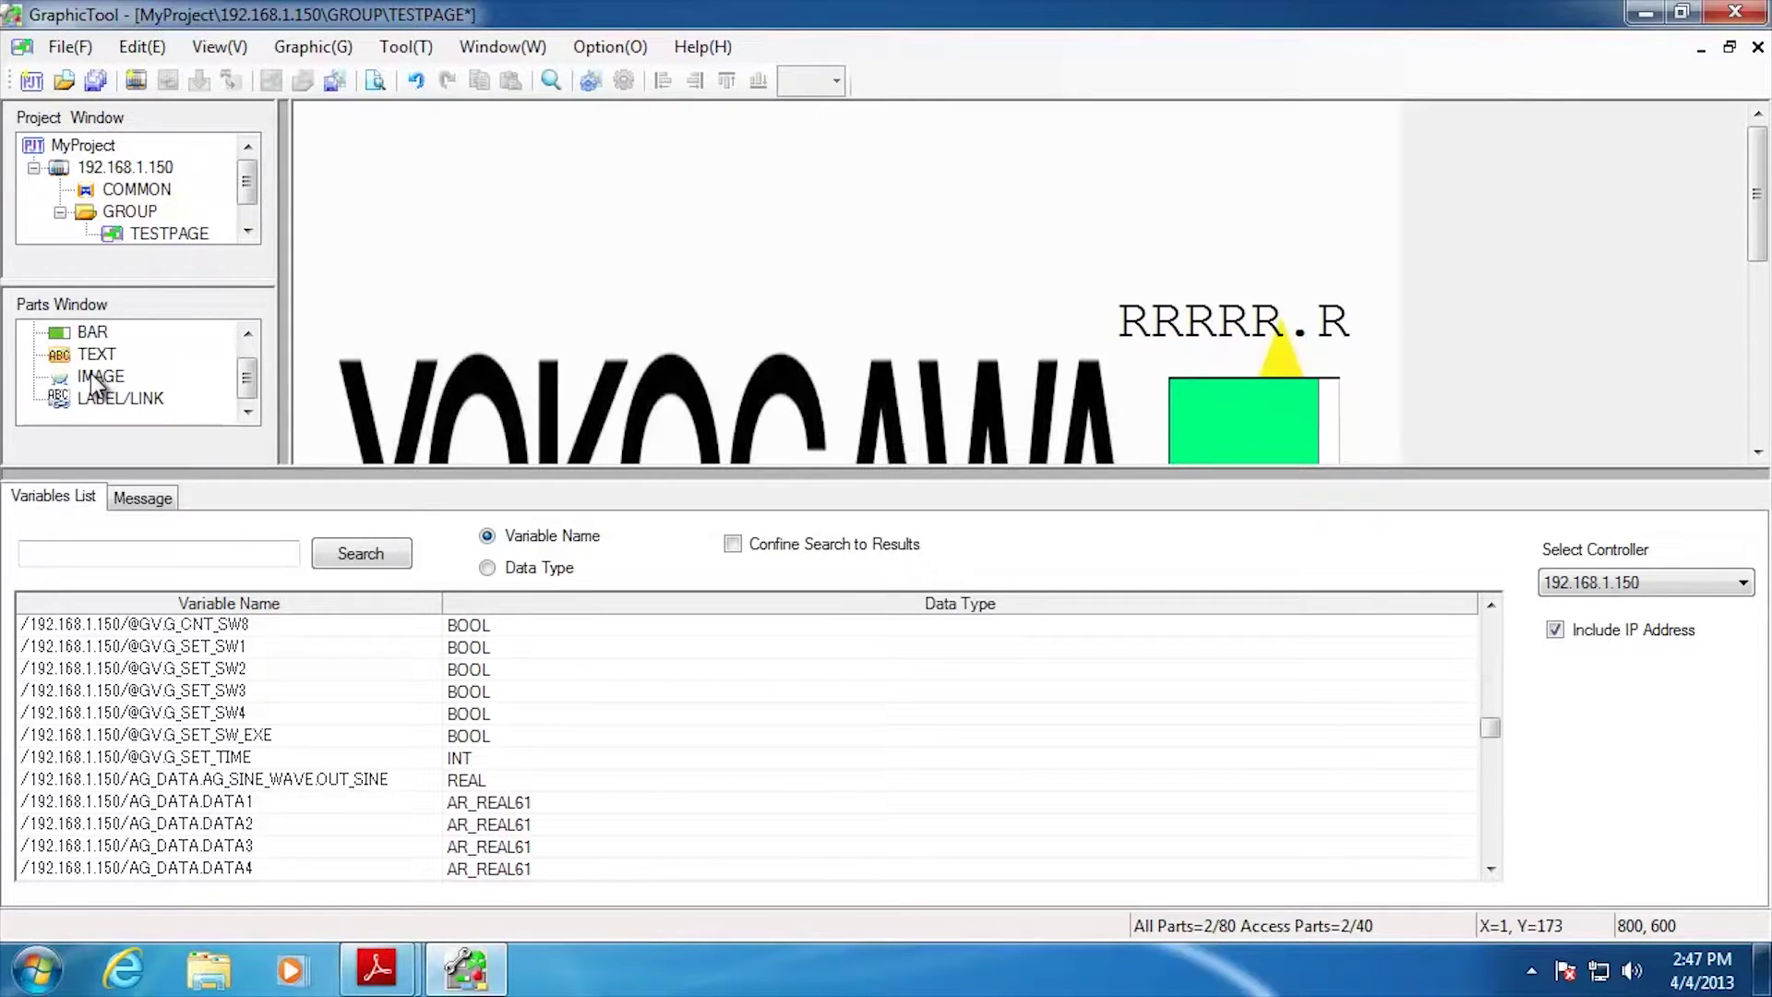
pyautogui.moveTo(165, 373); pyautogui.dragTo(601, 242)
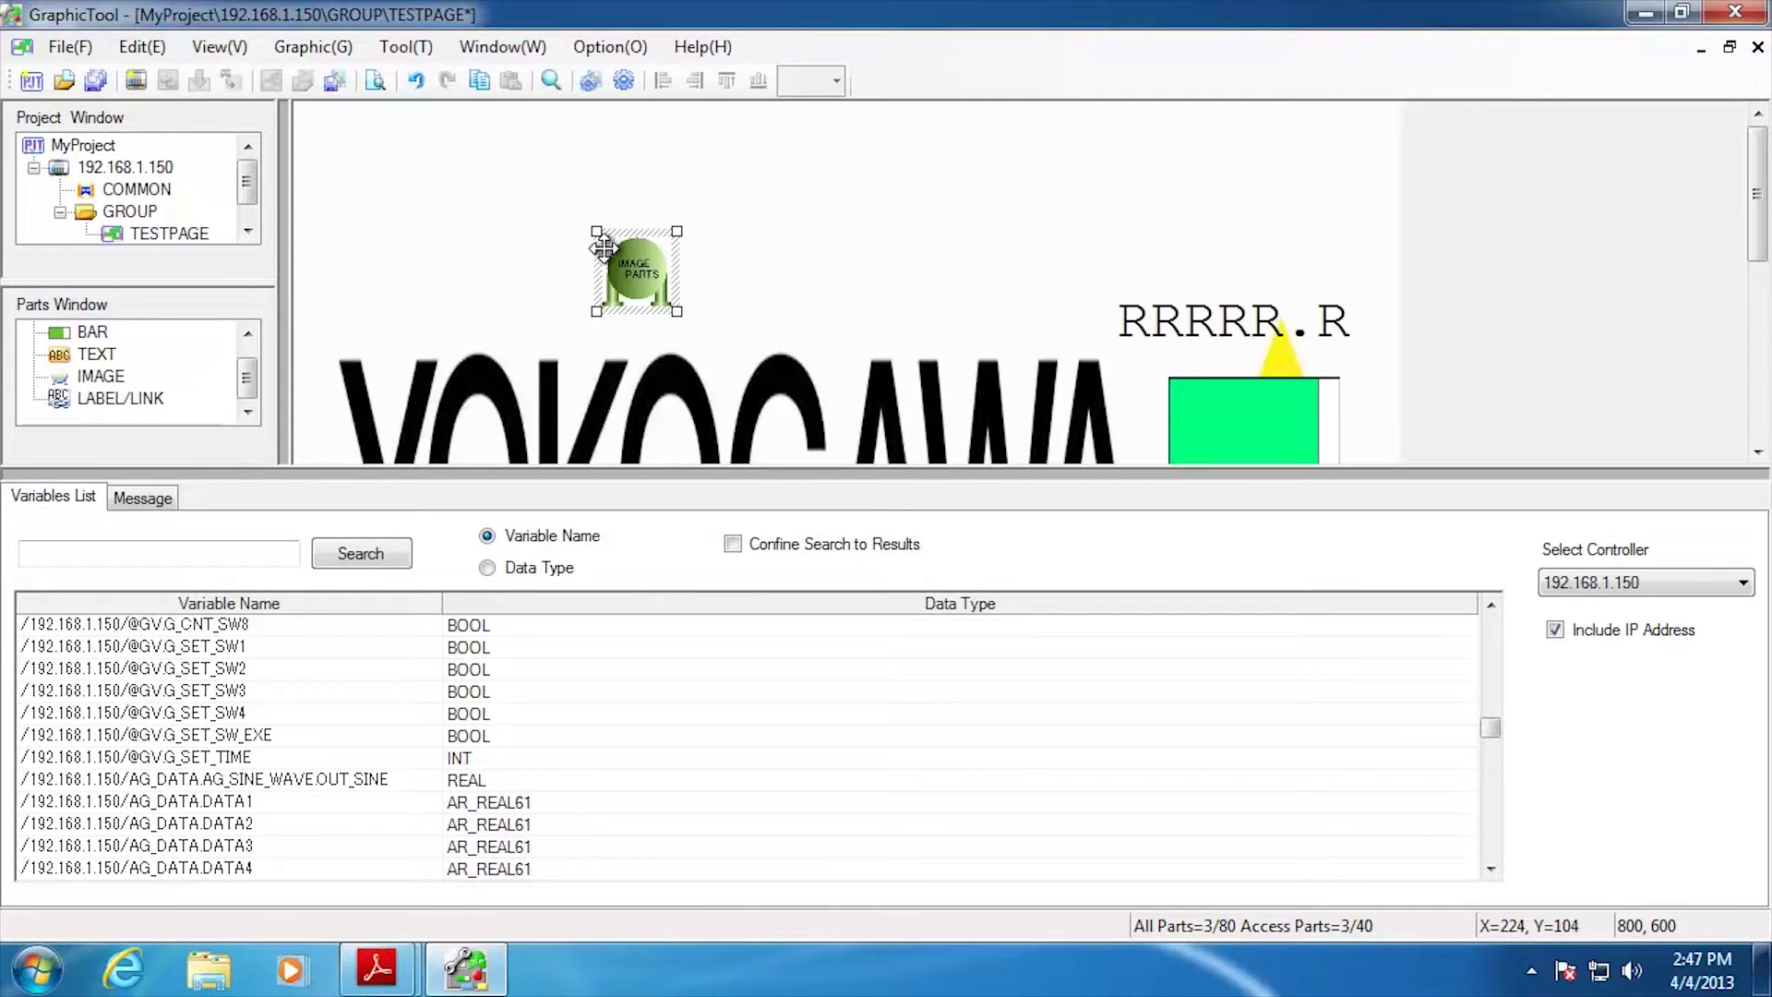
pyautogui.moveTo(680, 312); pyautogui.dragTo(933, 451)
pyautogui.moveTo(784, 348); pyautogui.dragTo(518, 274)
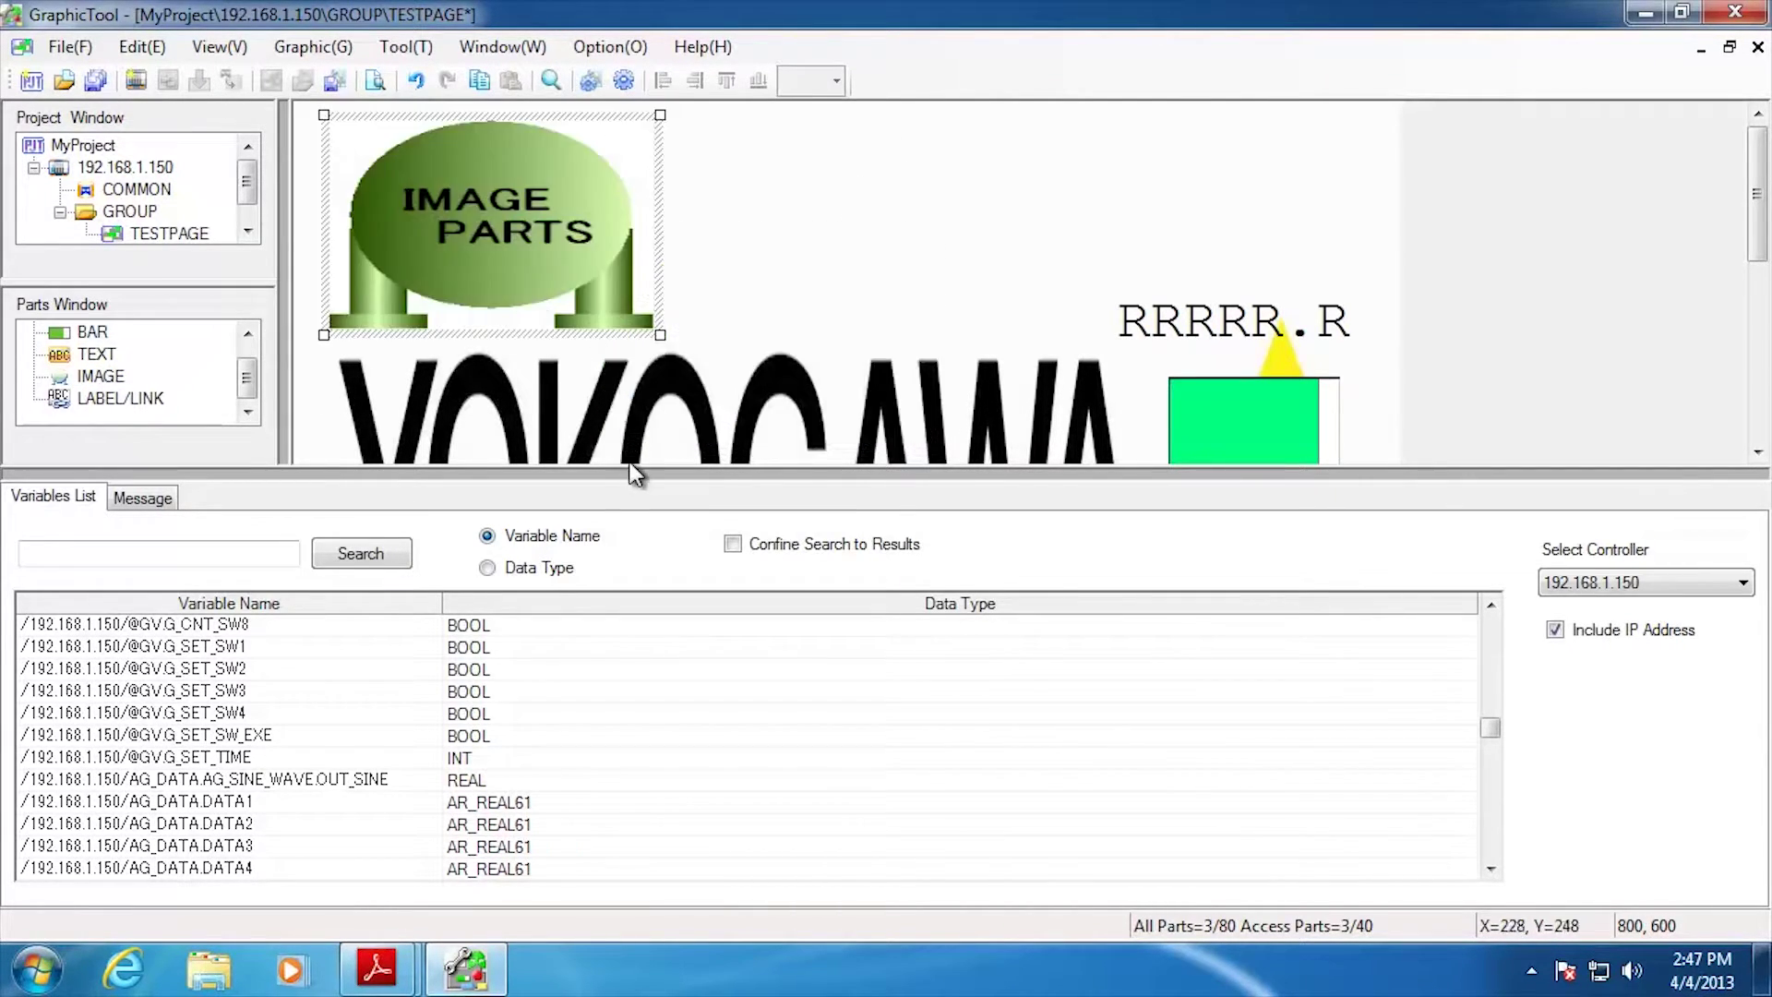
pyautogui.doubleClick(524, 253)
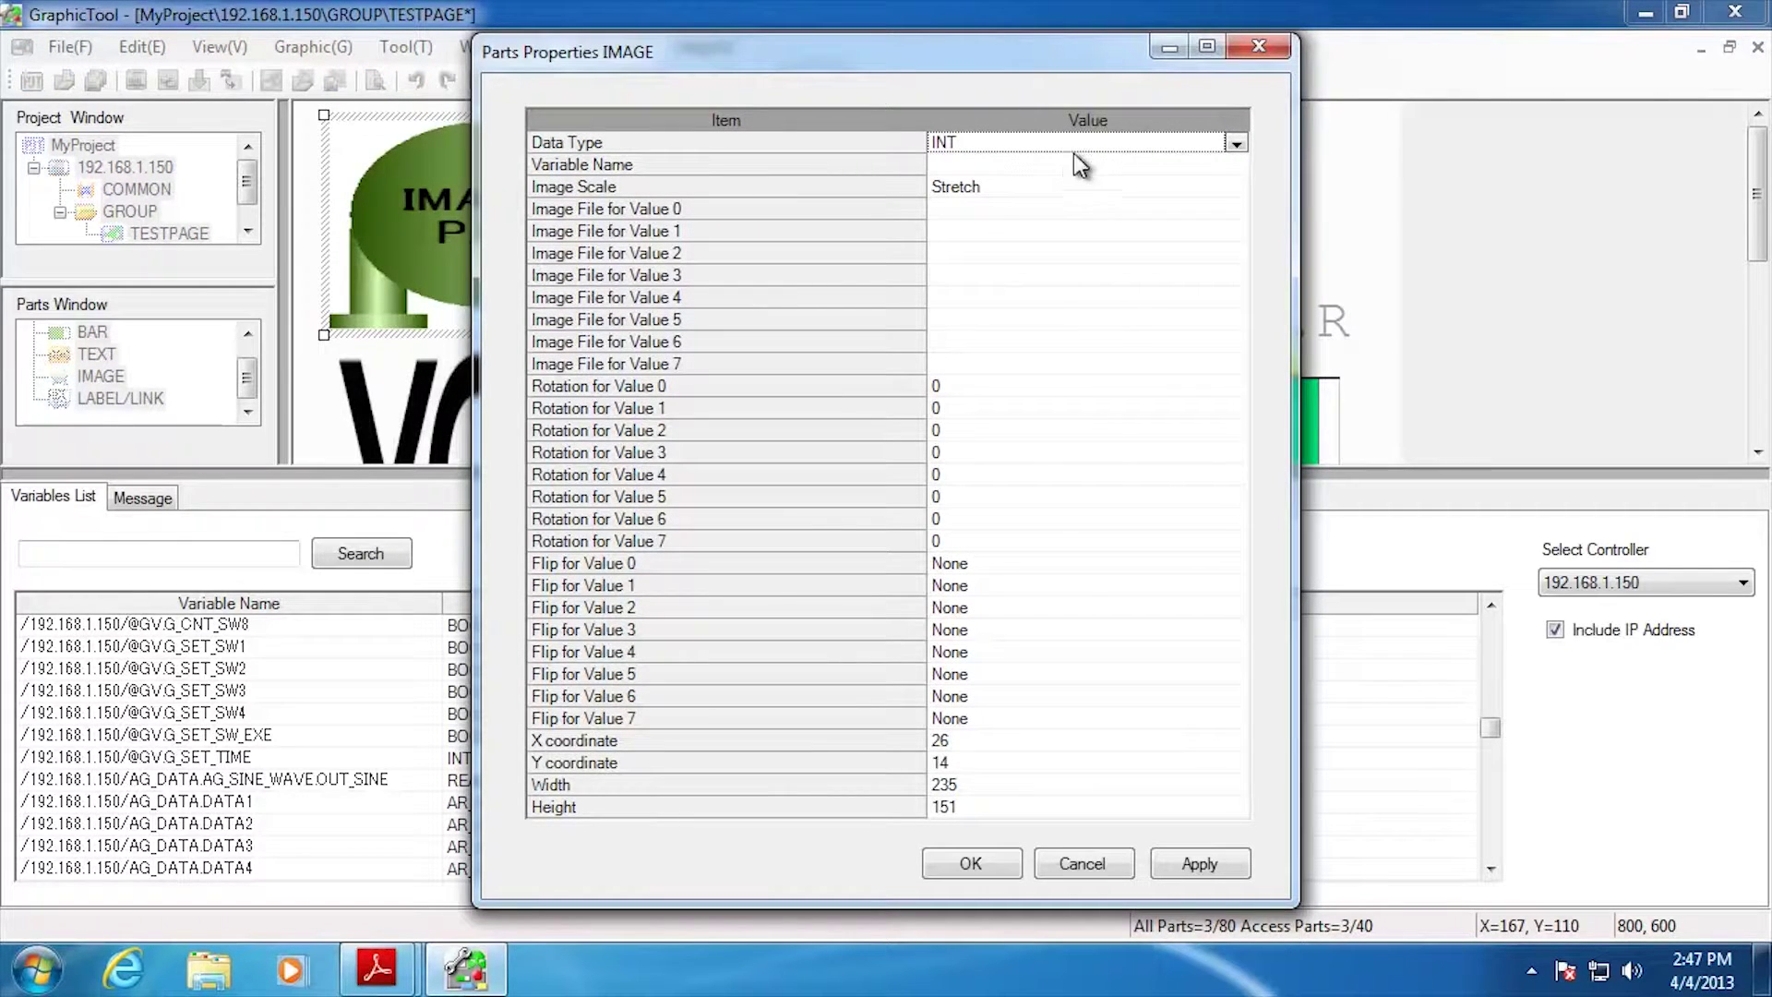
# Set the image part's Data Type to INT and Variable Name to #0, leaving Image File blank
pyautogui.click(1233, 147)
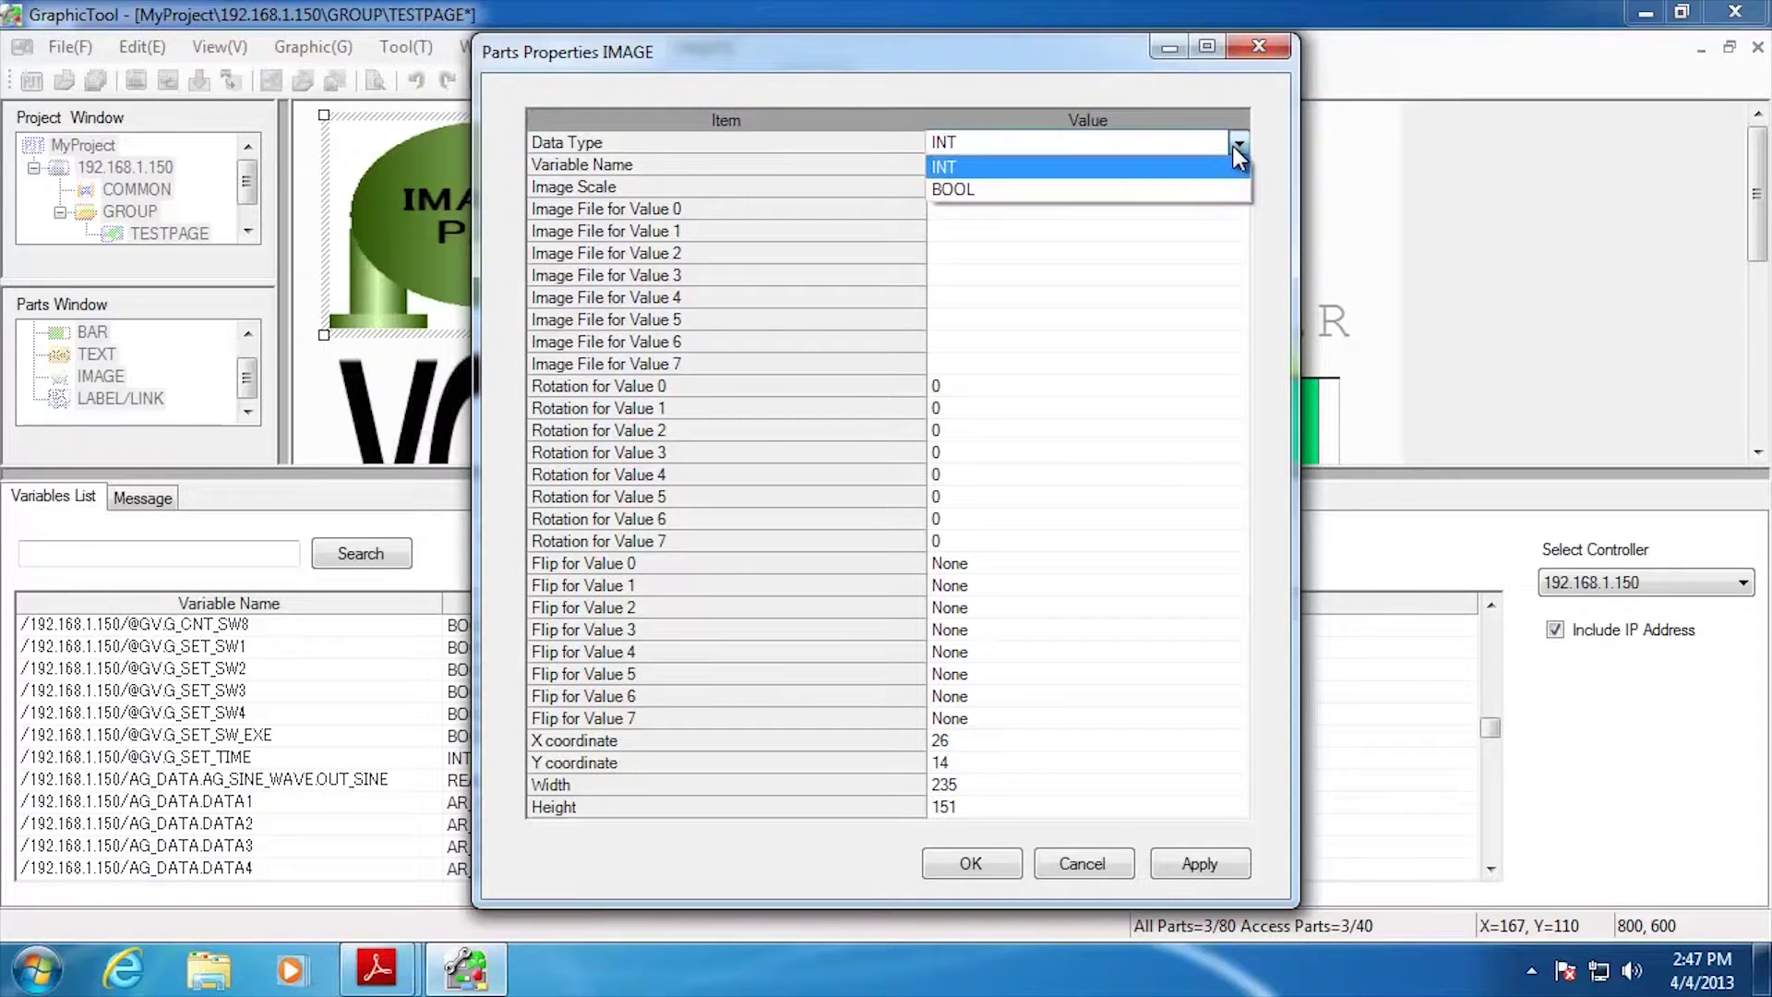
pyautogui.click(976, 166)
pyautogui.click(962, 164)
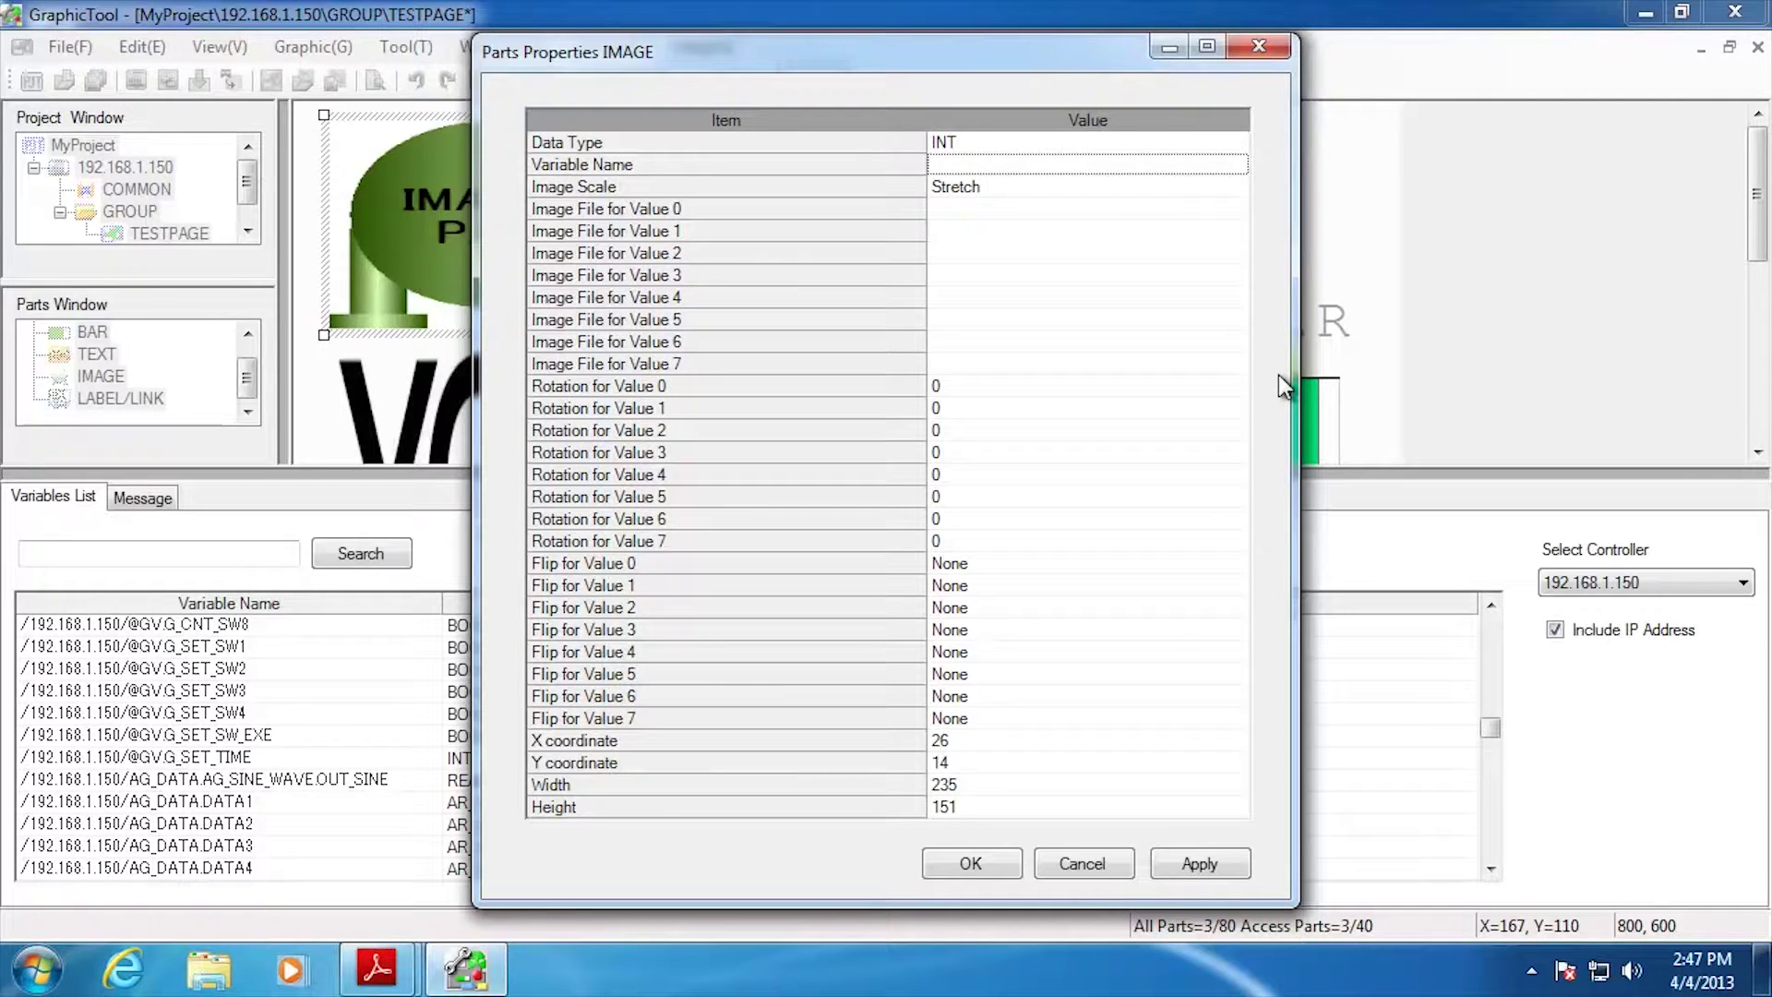
pyautogui.write('#')
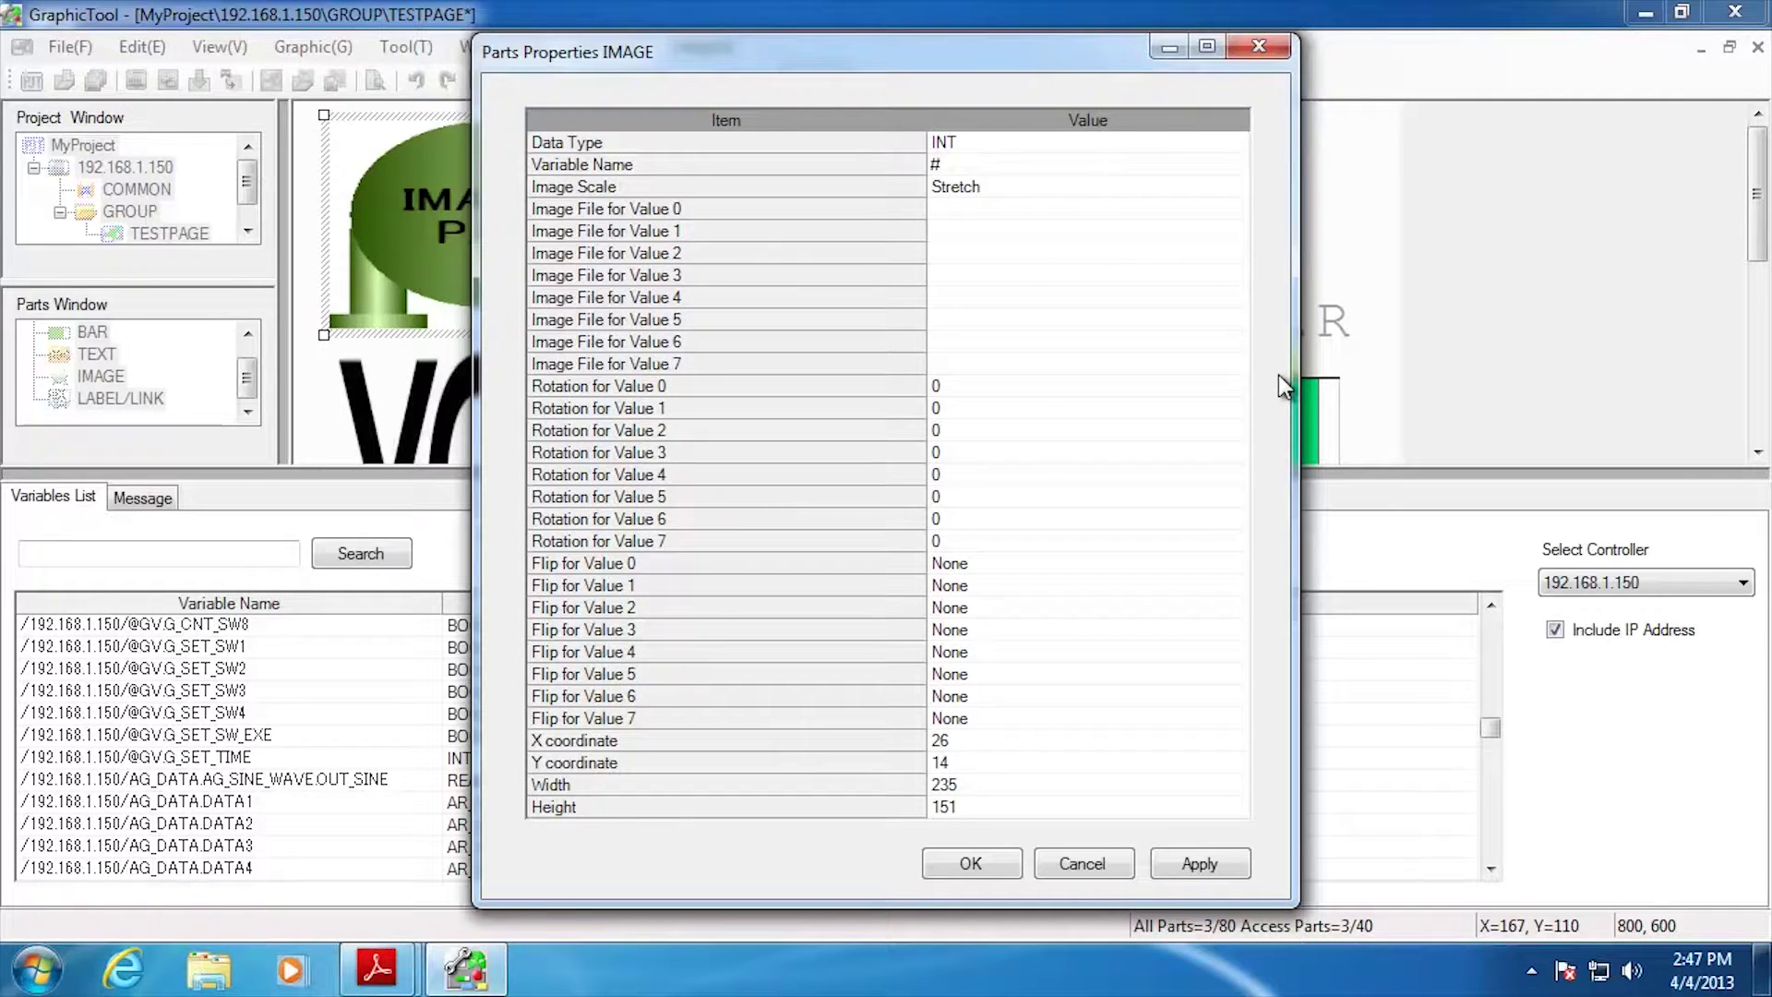
pyautogui.write('0')
pyautogui.click(688, 211)
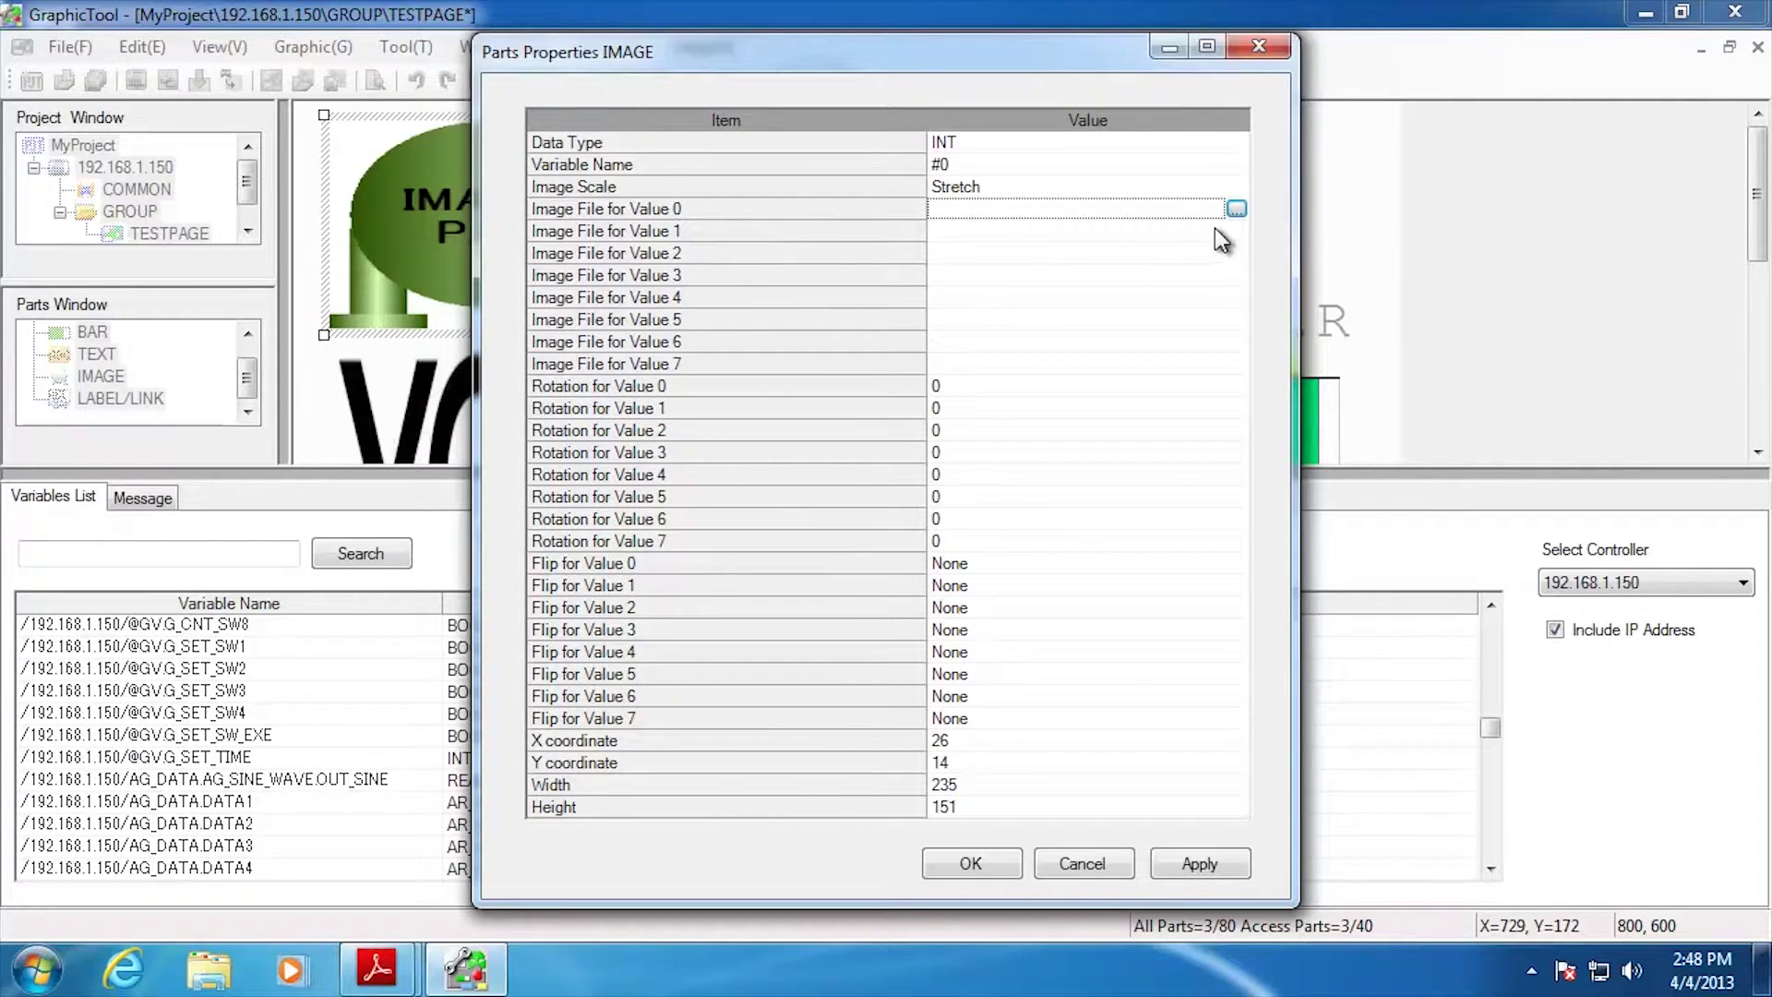
pyautogui.click(1234, 208)
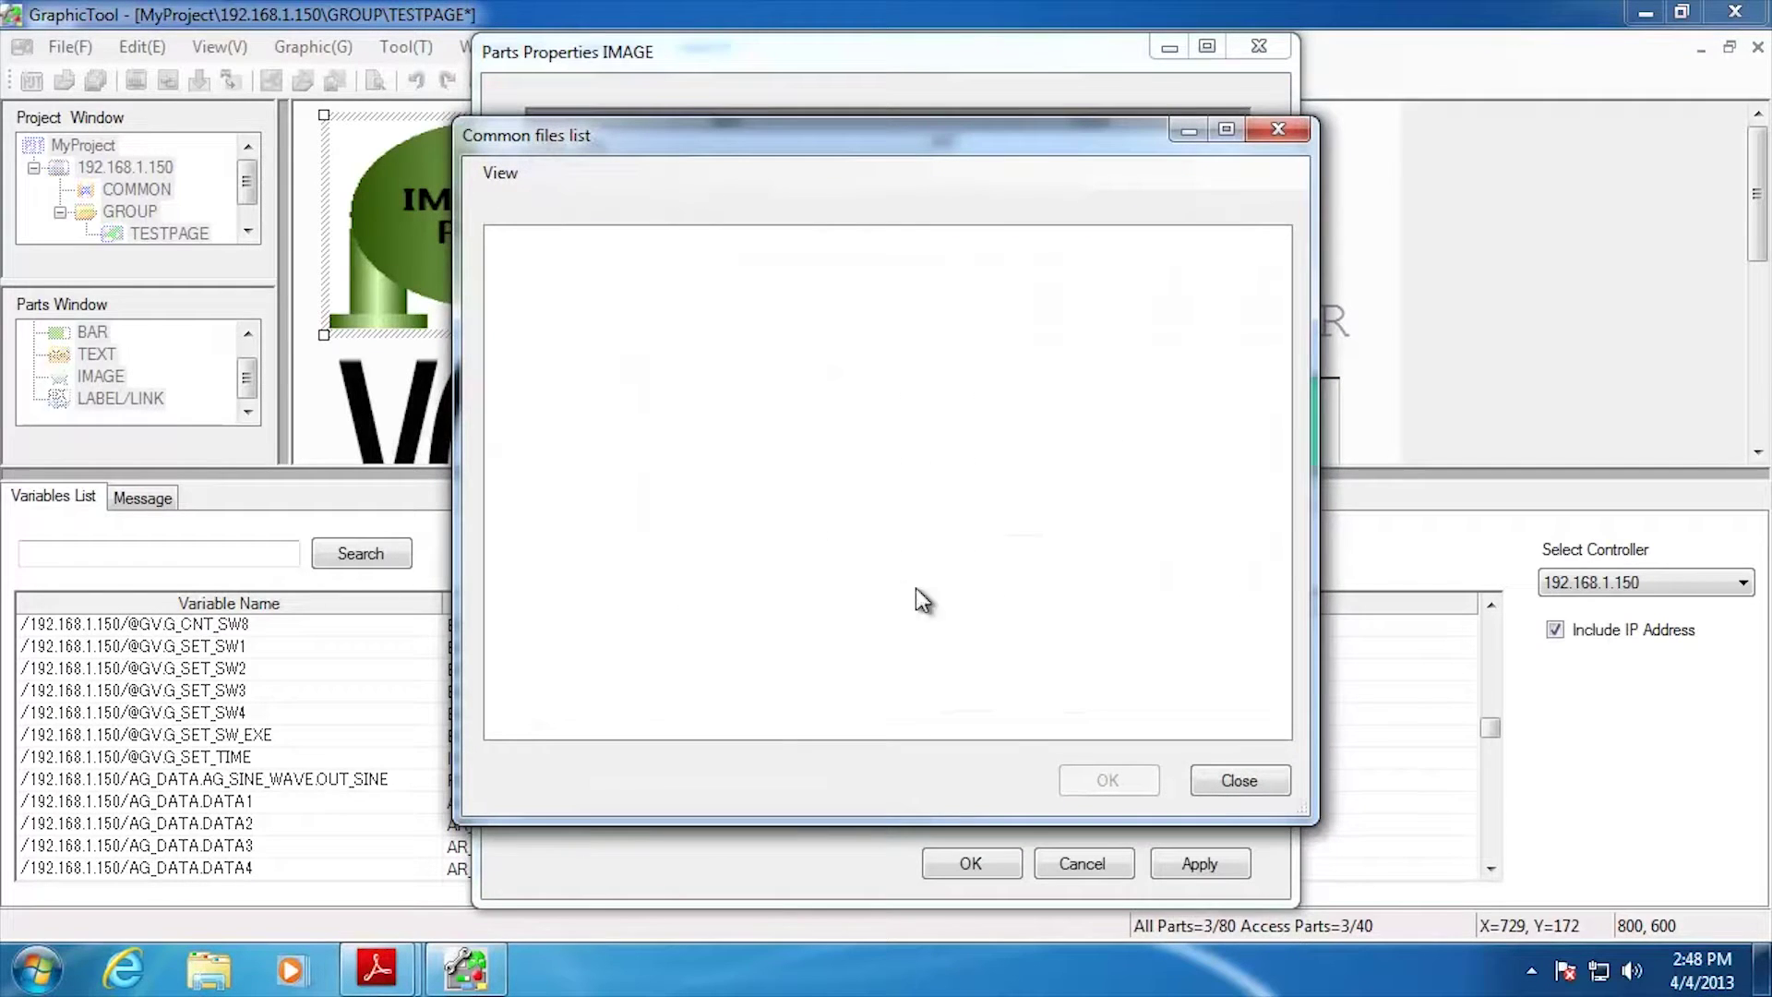
pyautogui.click(1250, 784)
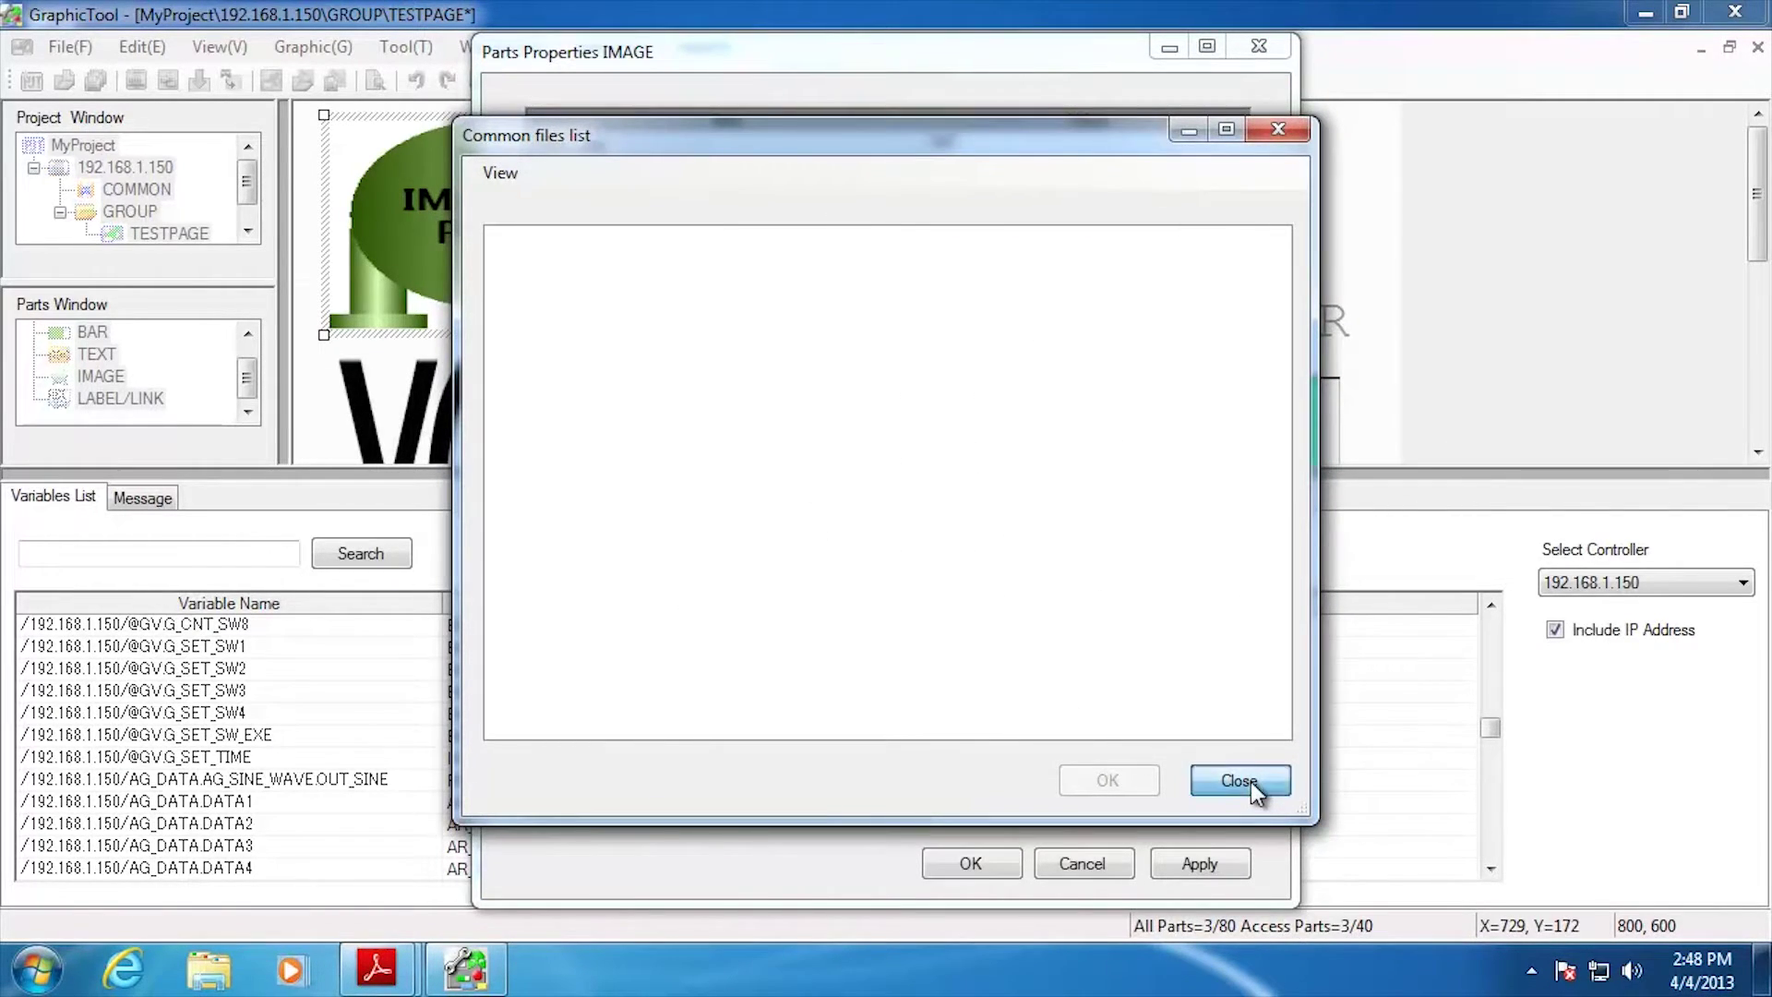
pyautogui.click(965, 863)
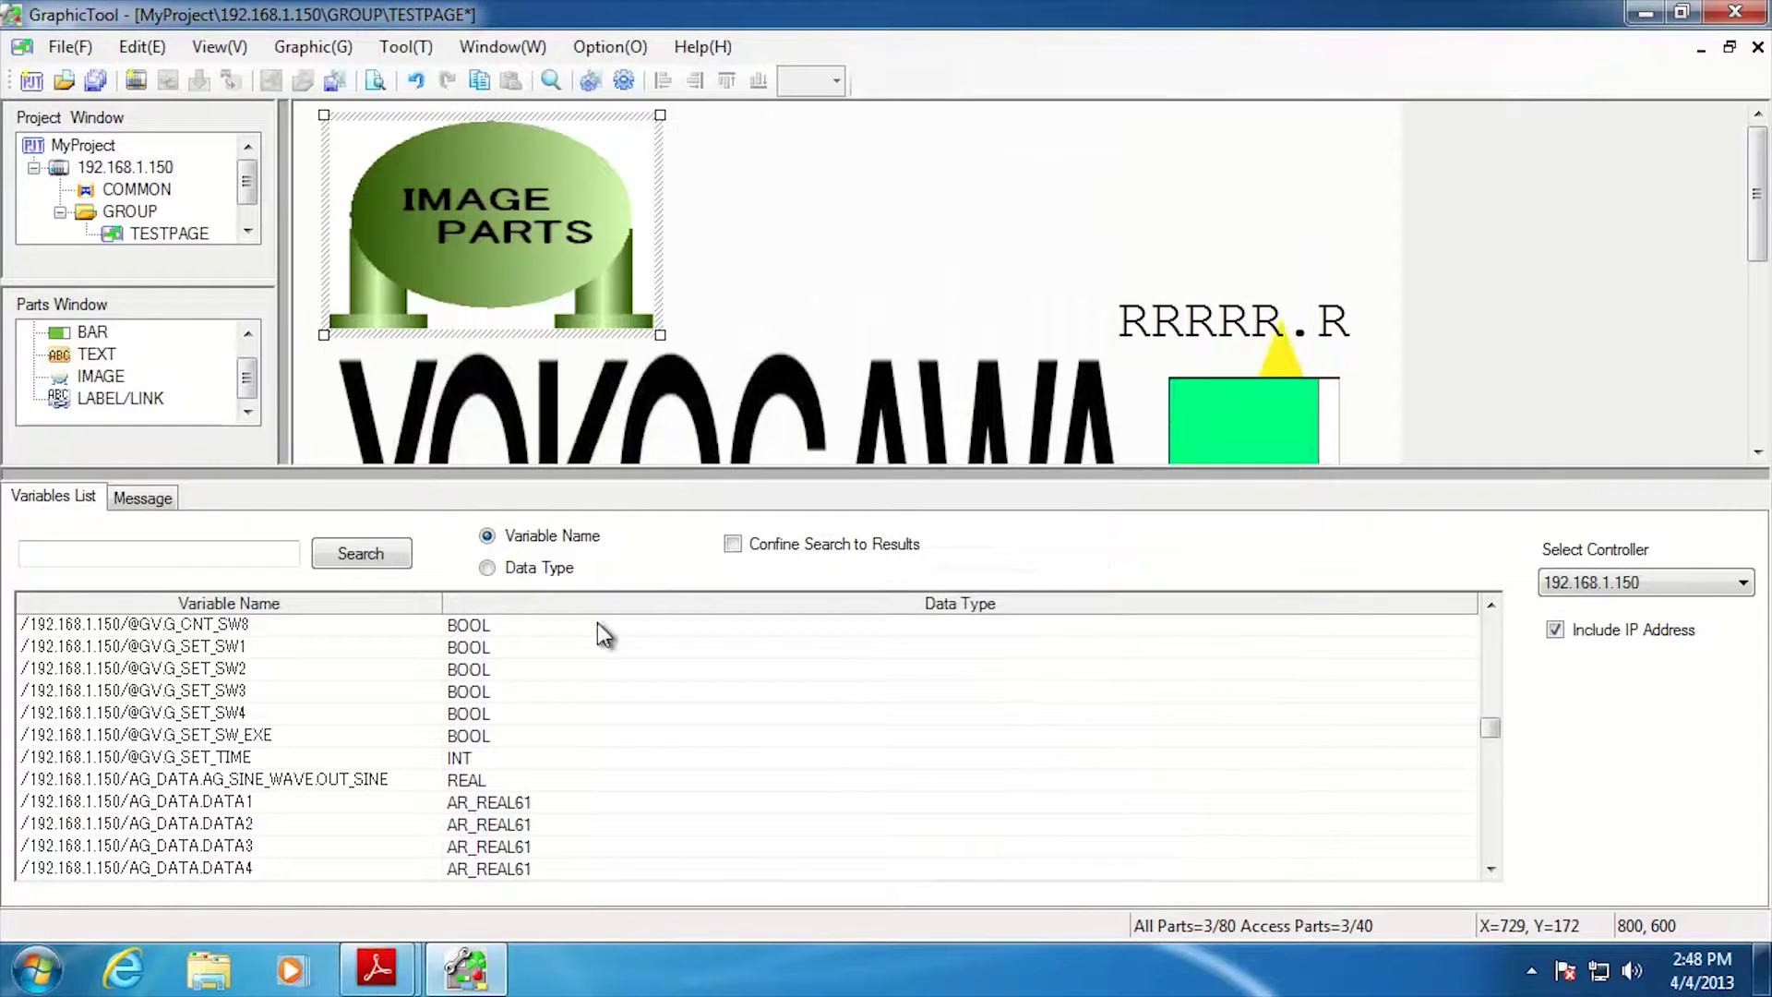
# Import FCN.jpg from the DropBox folder into the COMMON files
pyautogui.rightClick(143, 195)
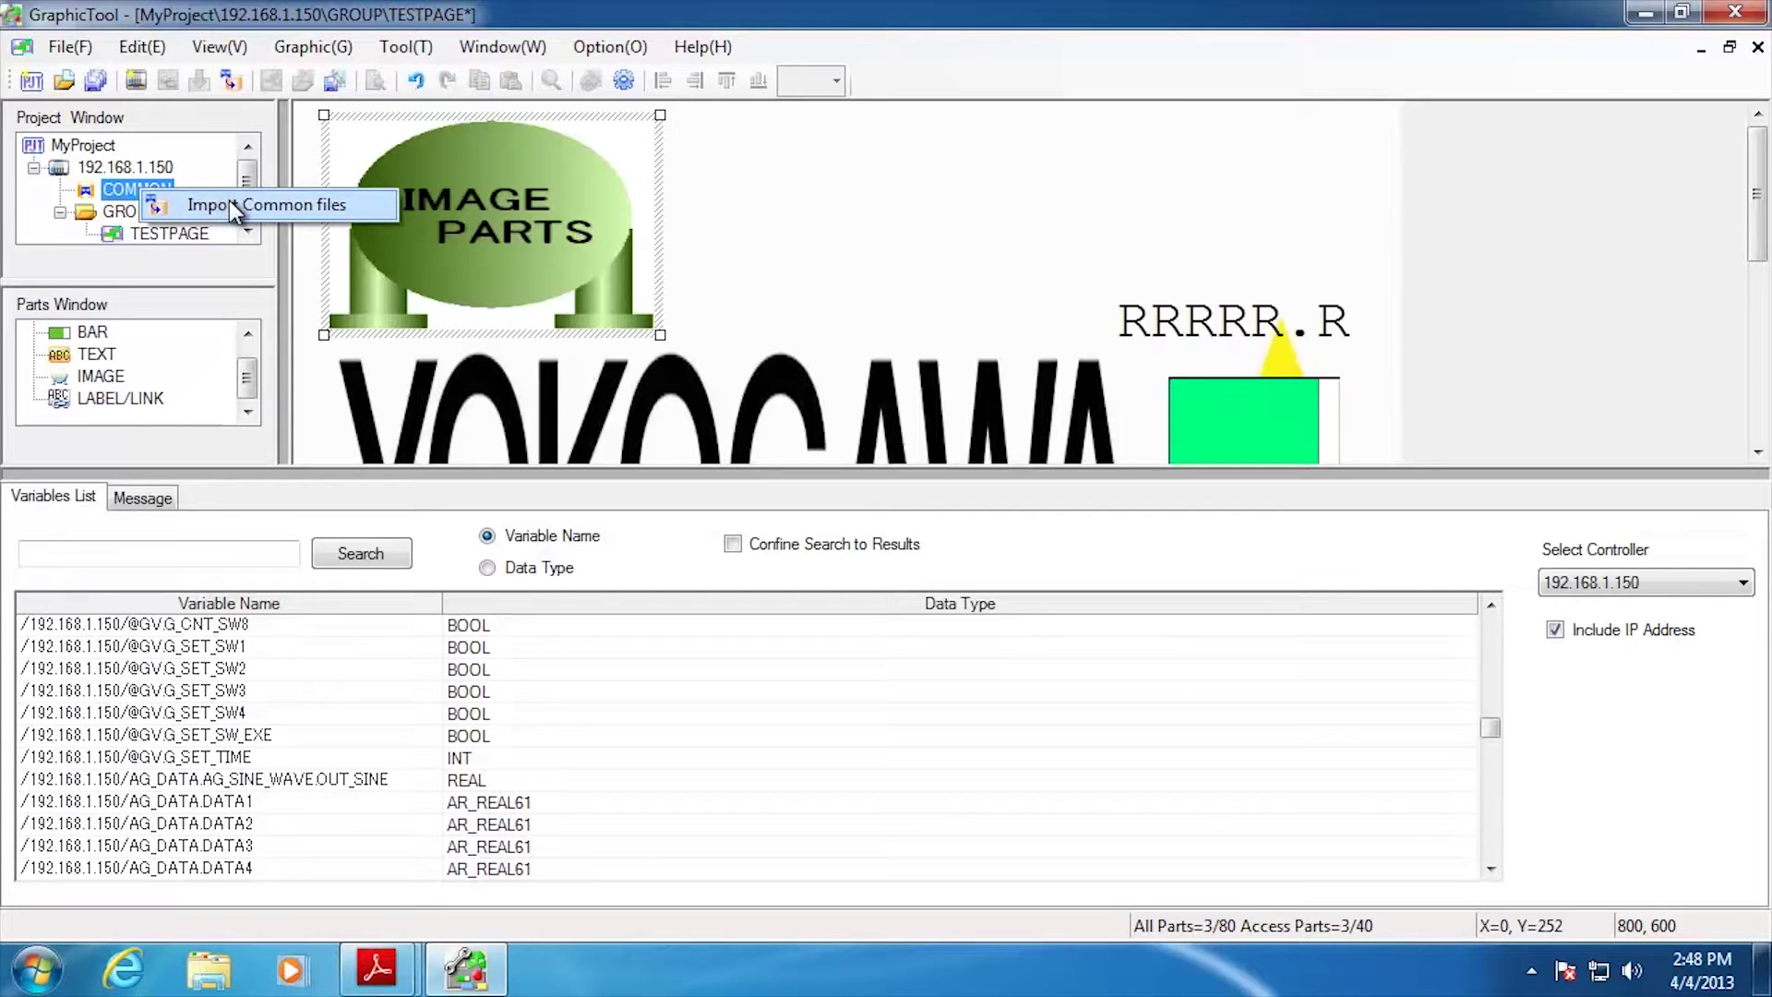
pyautogui.click(229, 201)
pyautogui.click(1139, 781)
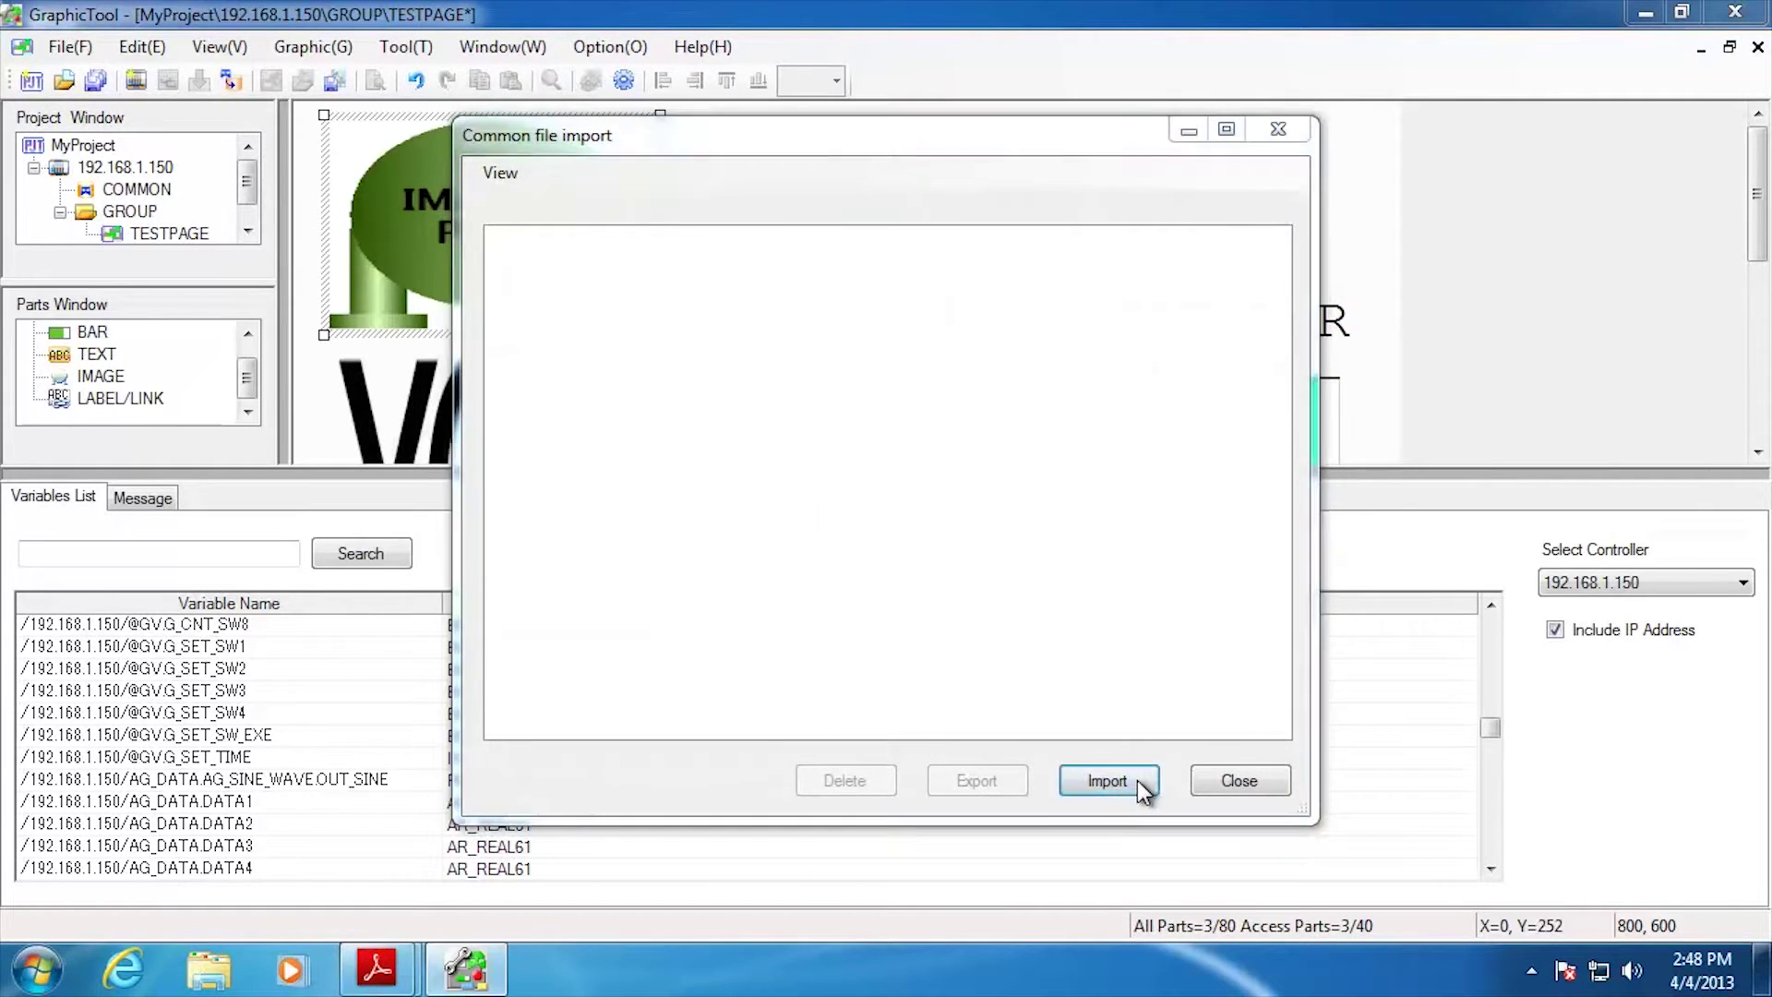
pyautogui.click(499, 708)
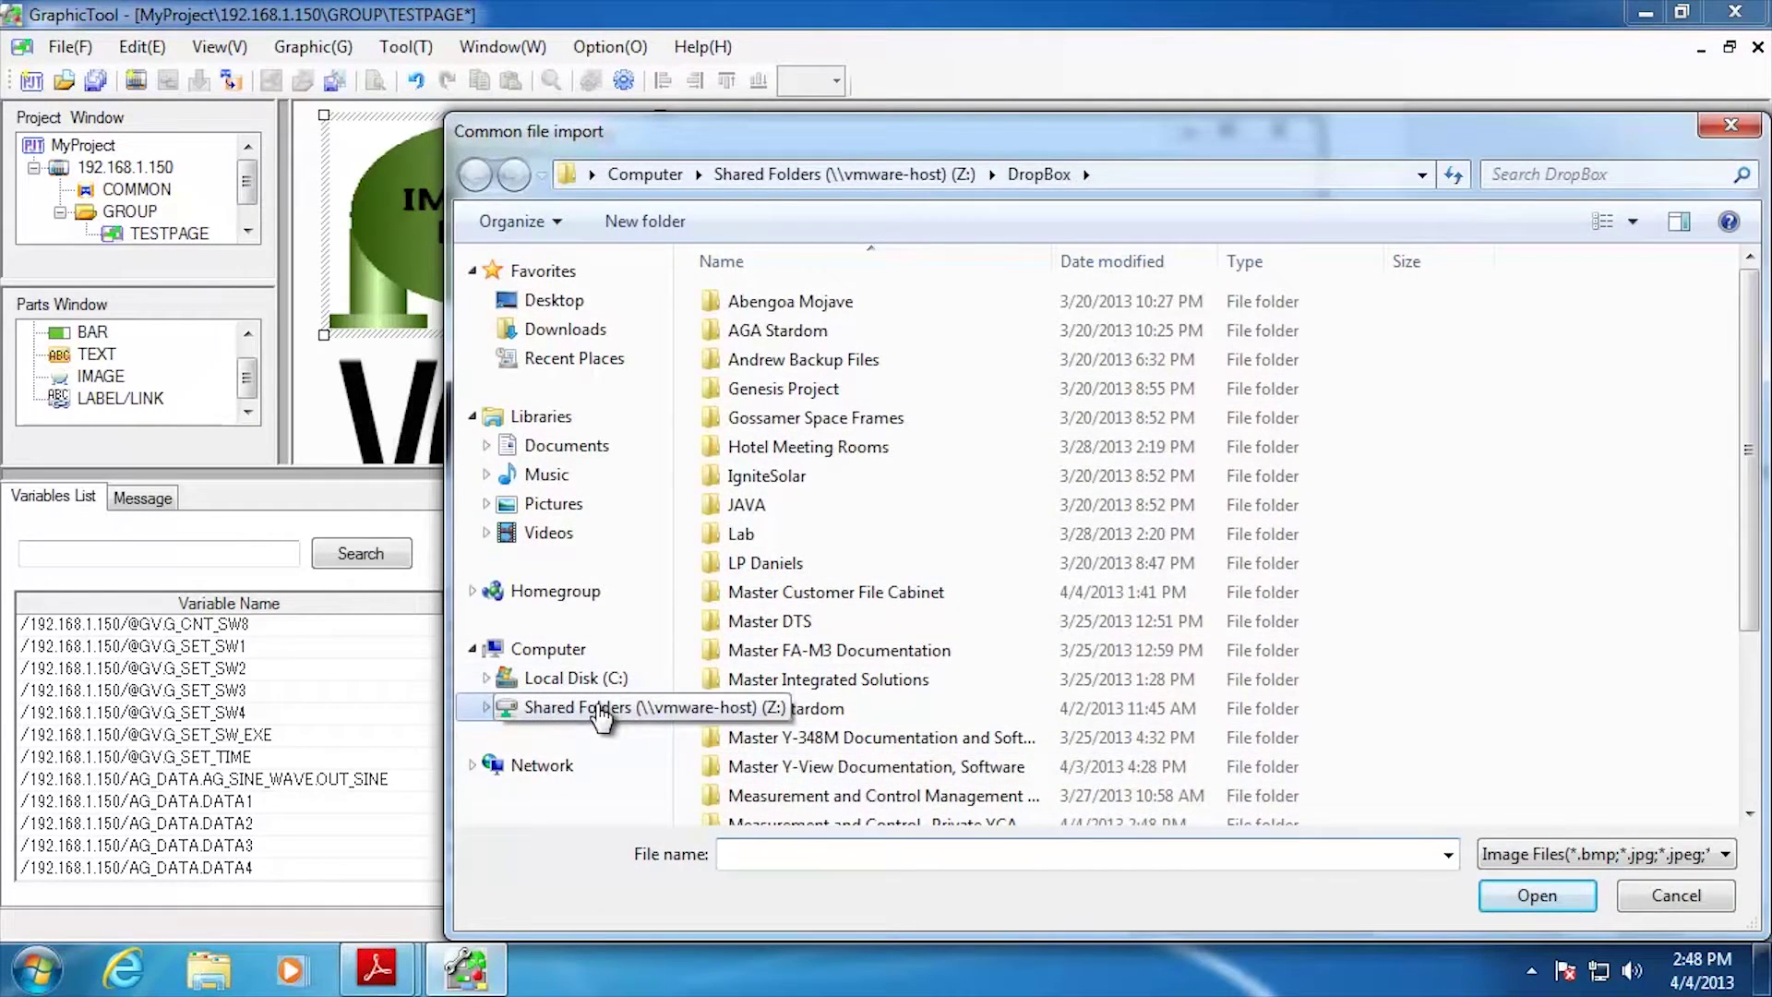
pyautogui.doubleClick(860, 297)
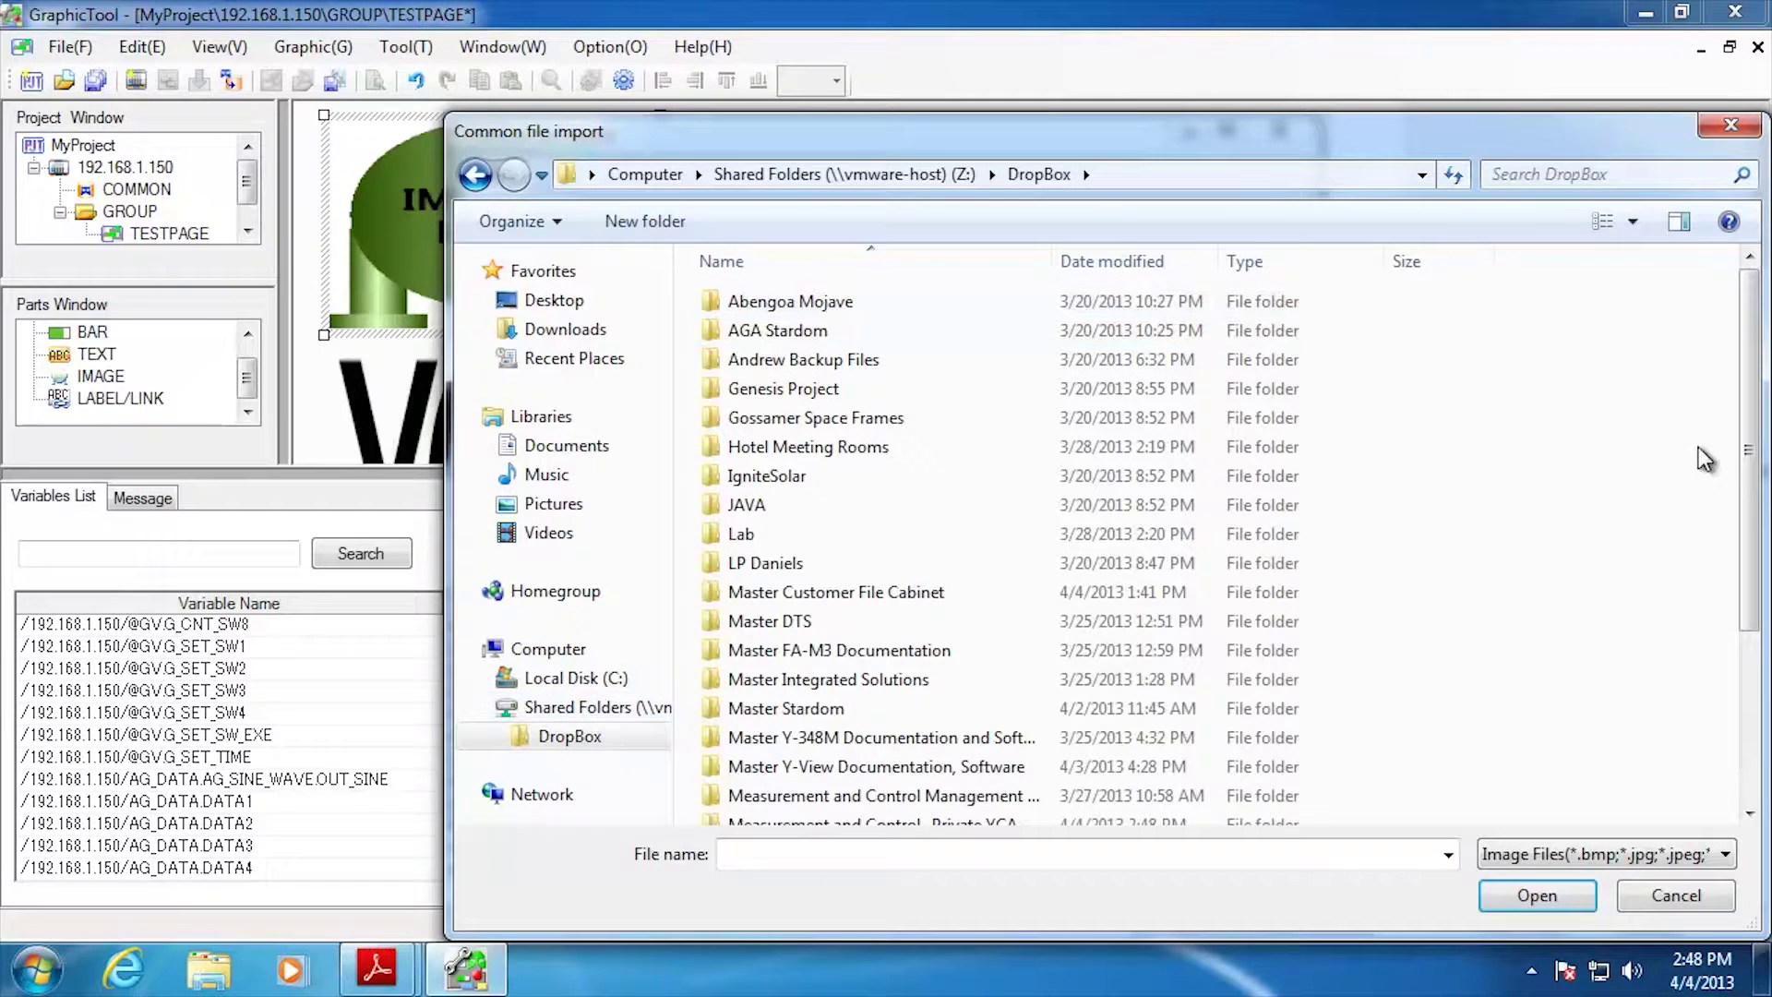
pyautogui.scroll(-3, 1746, 492)
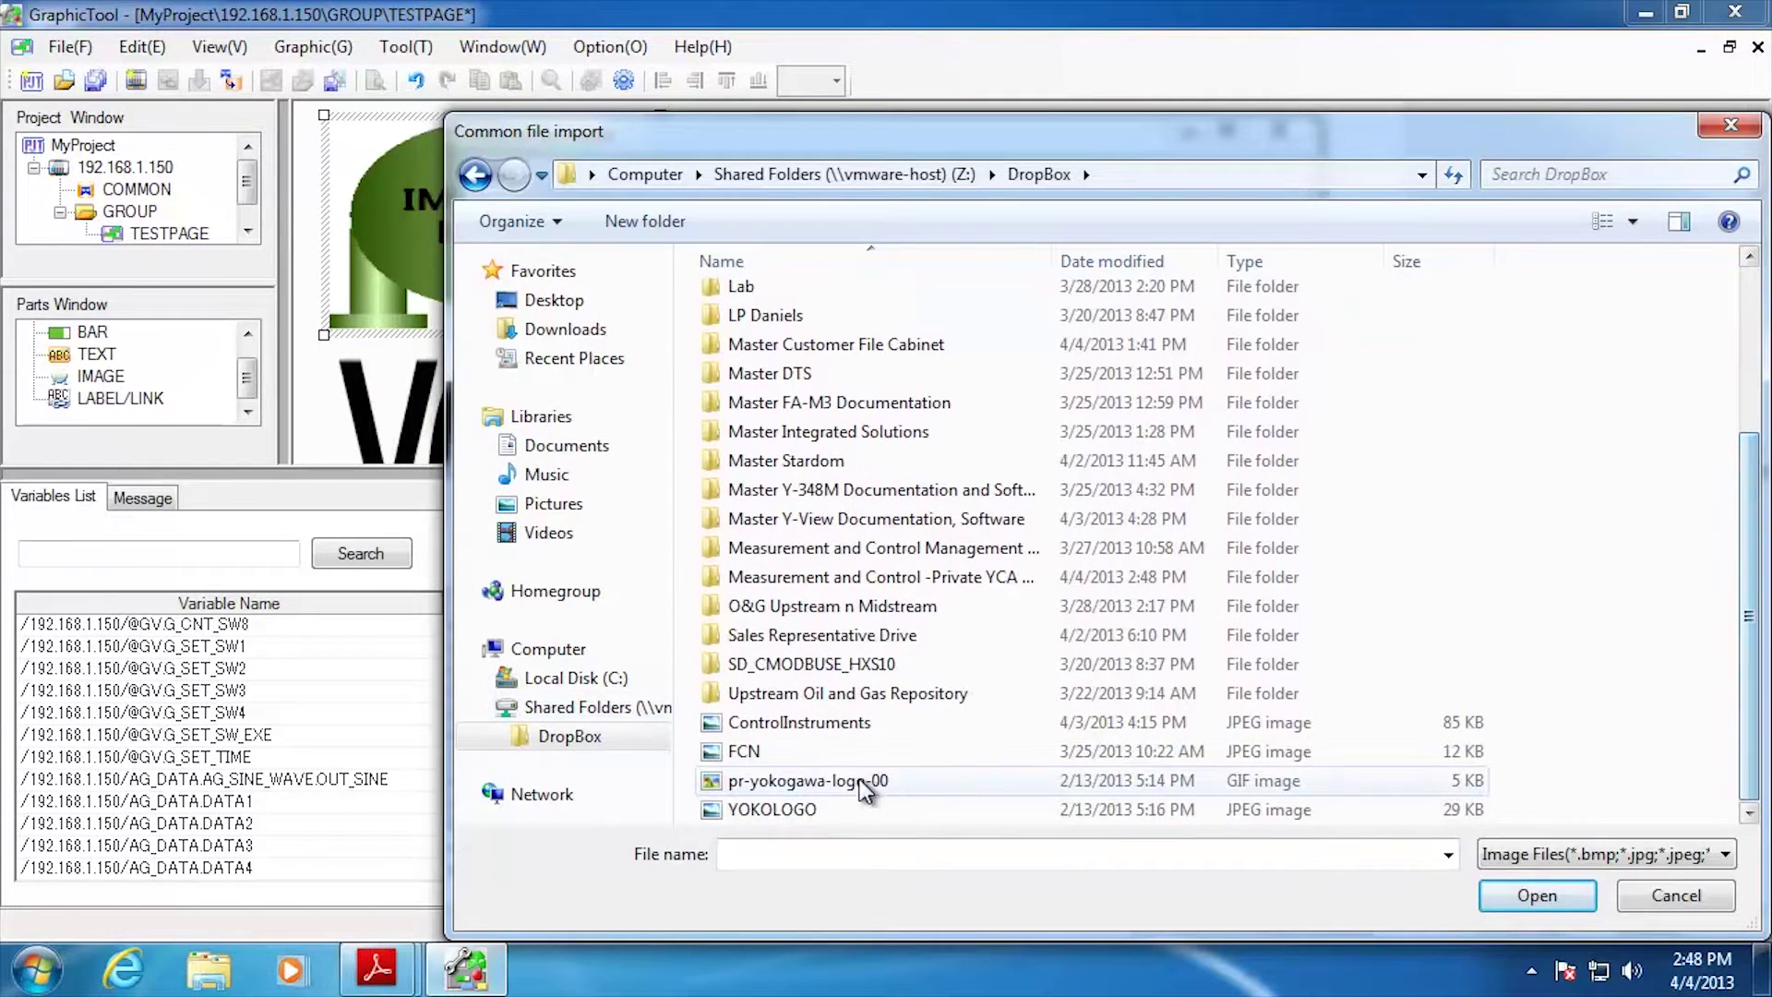
pyautogui.doubleClick(746, 753)
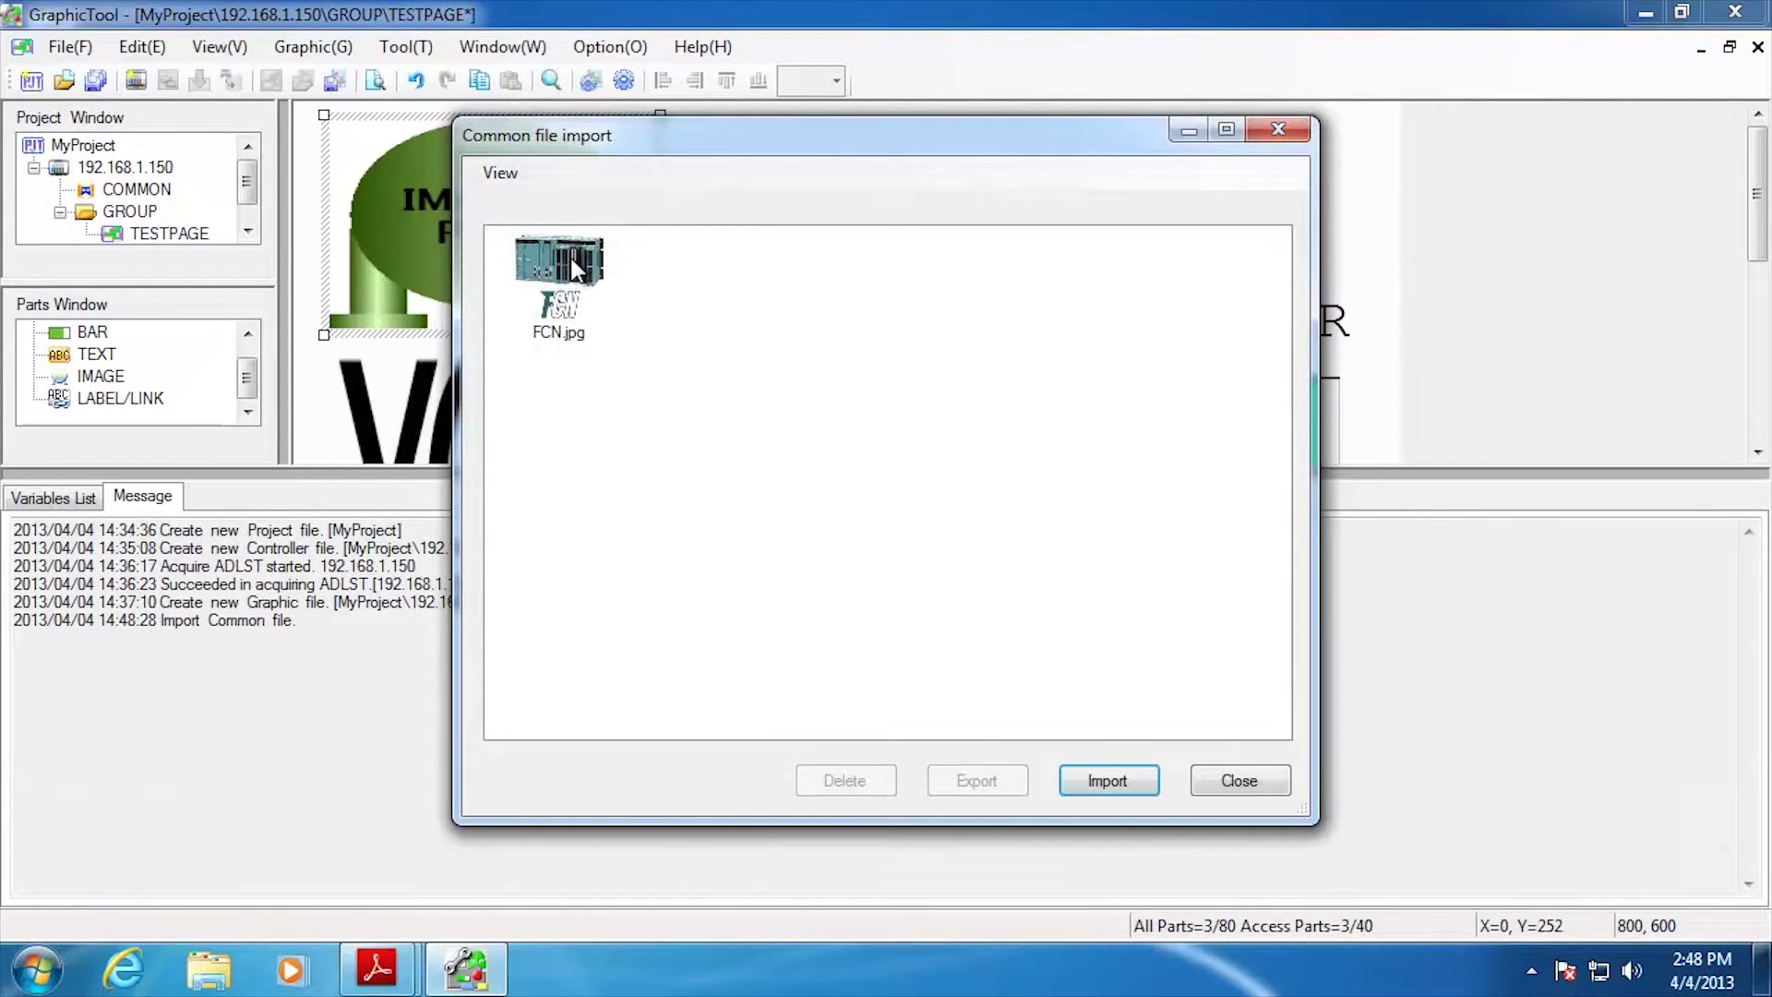
# Cancel the extra import, close the import window, and reopen the image part's properties
pyautogui.click(1115, 784)
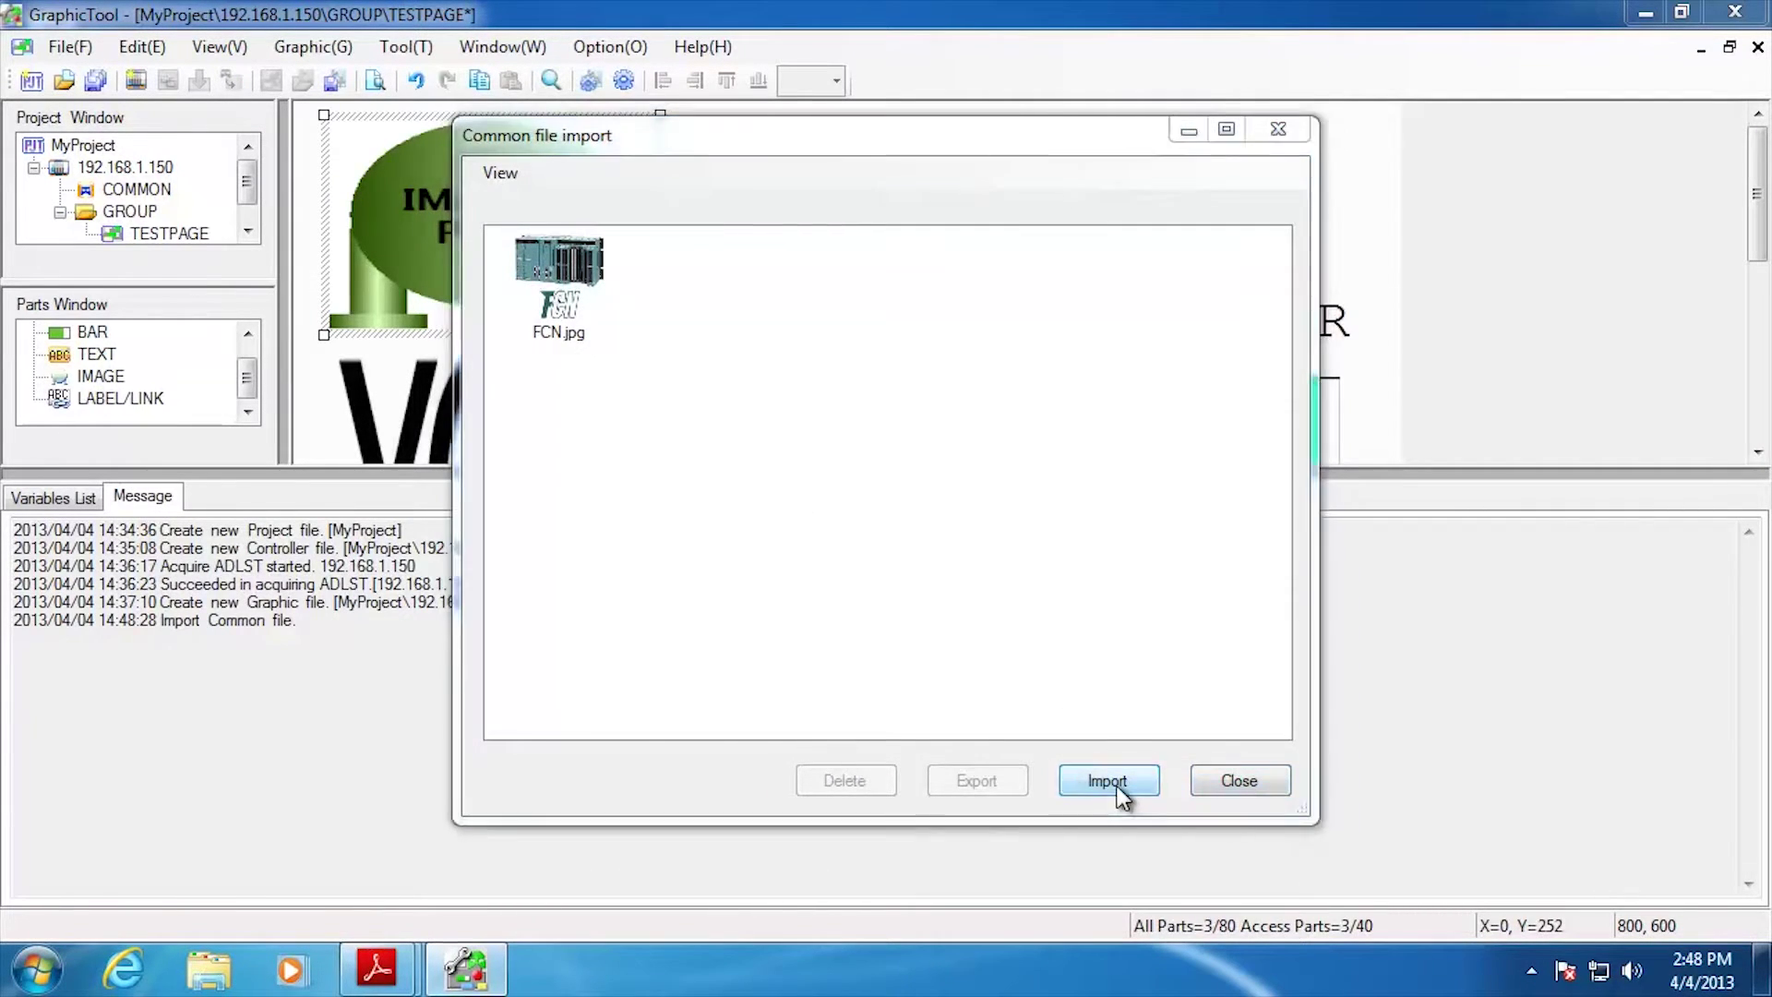
pyautogui.moveTo(1747, 547); pyautogui.dragTo(1760, 777)
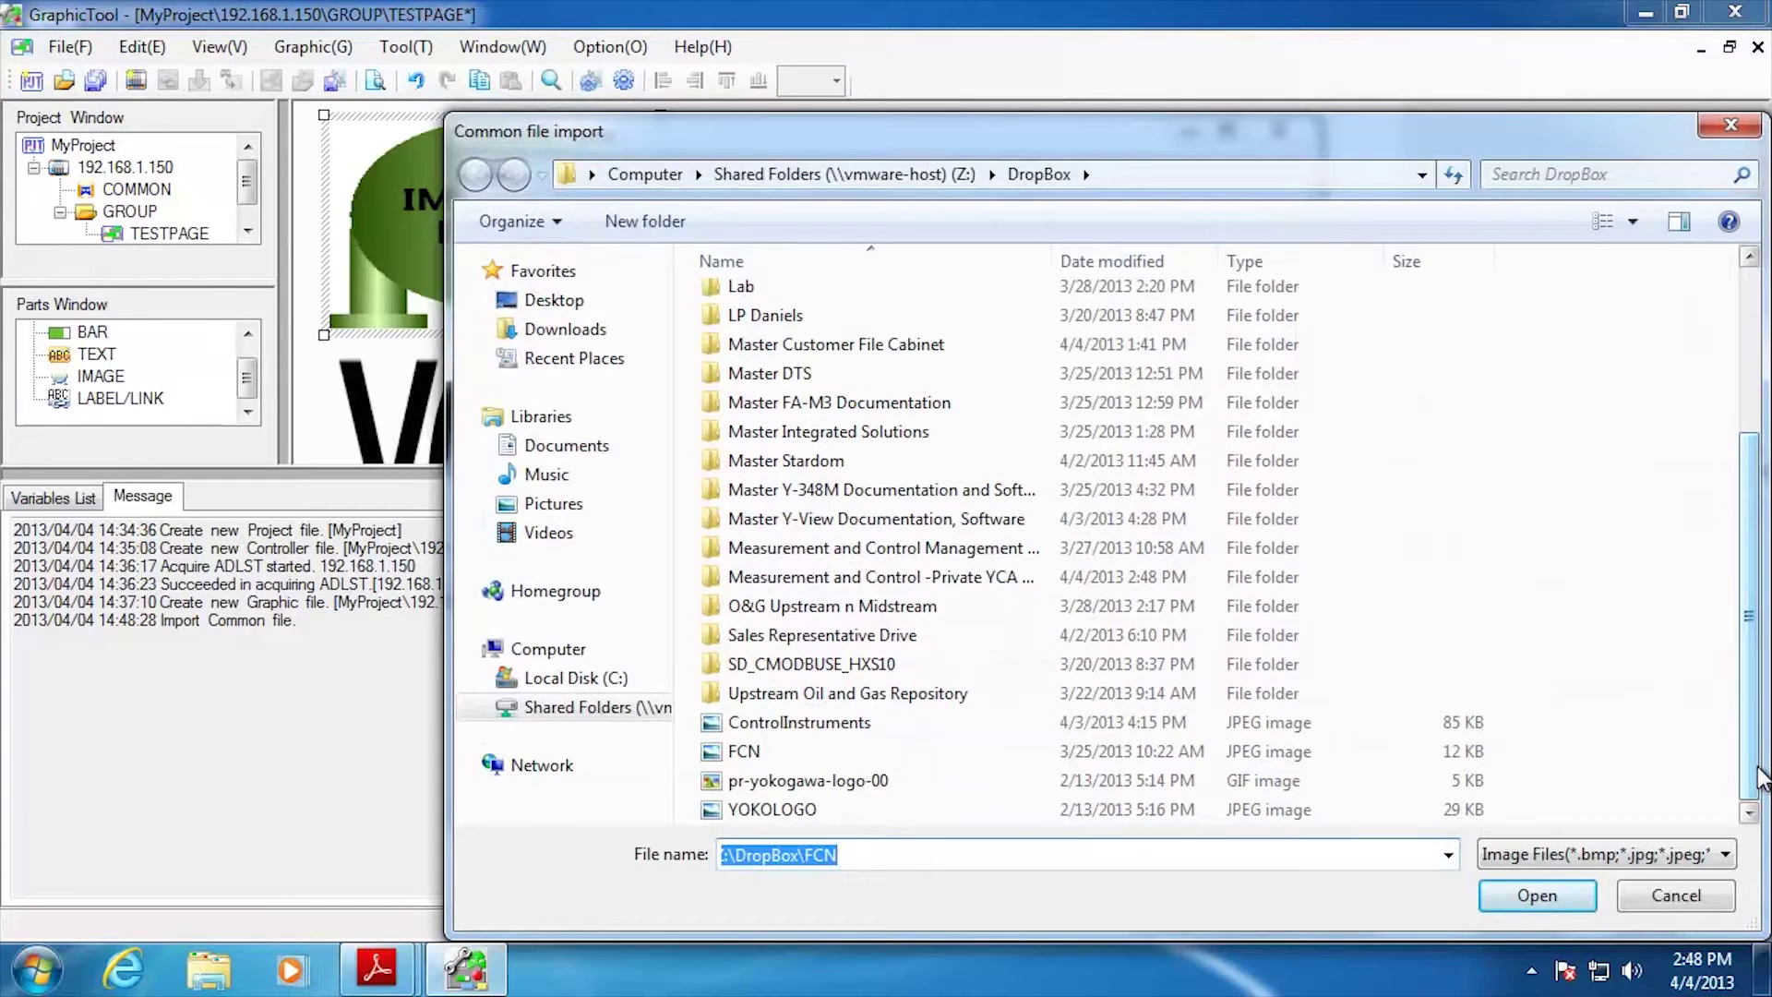
pyautogui.click(1677, 897)
pyautogui.click(1240, 778)
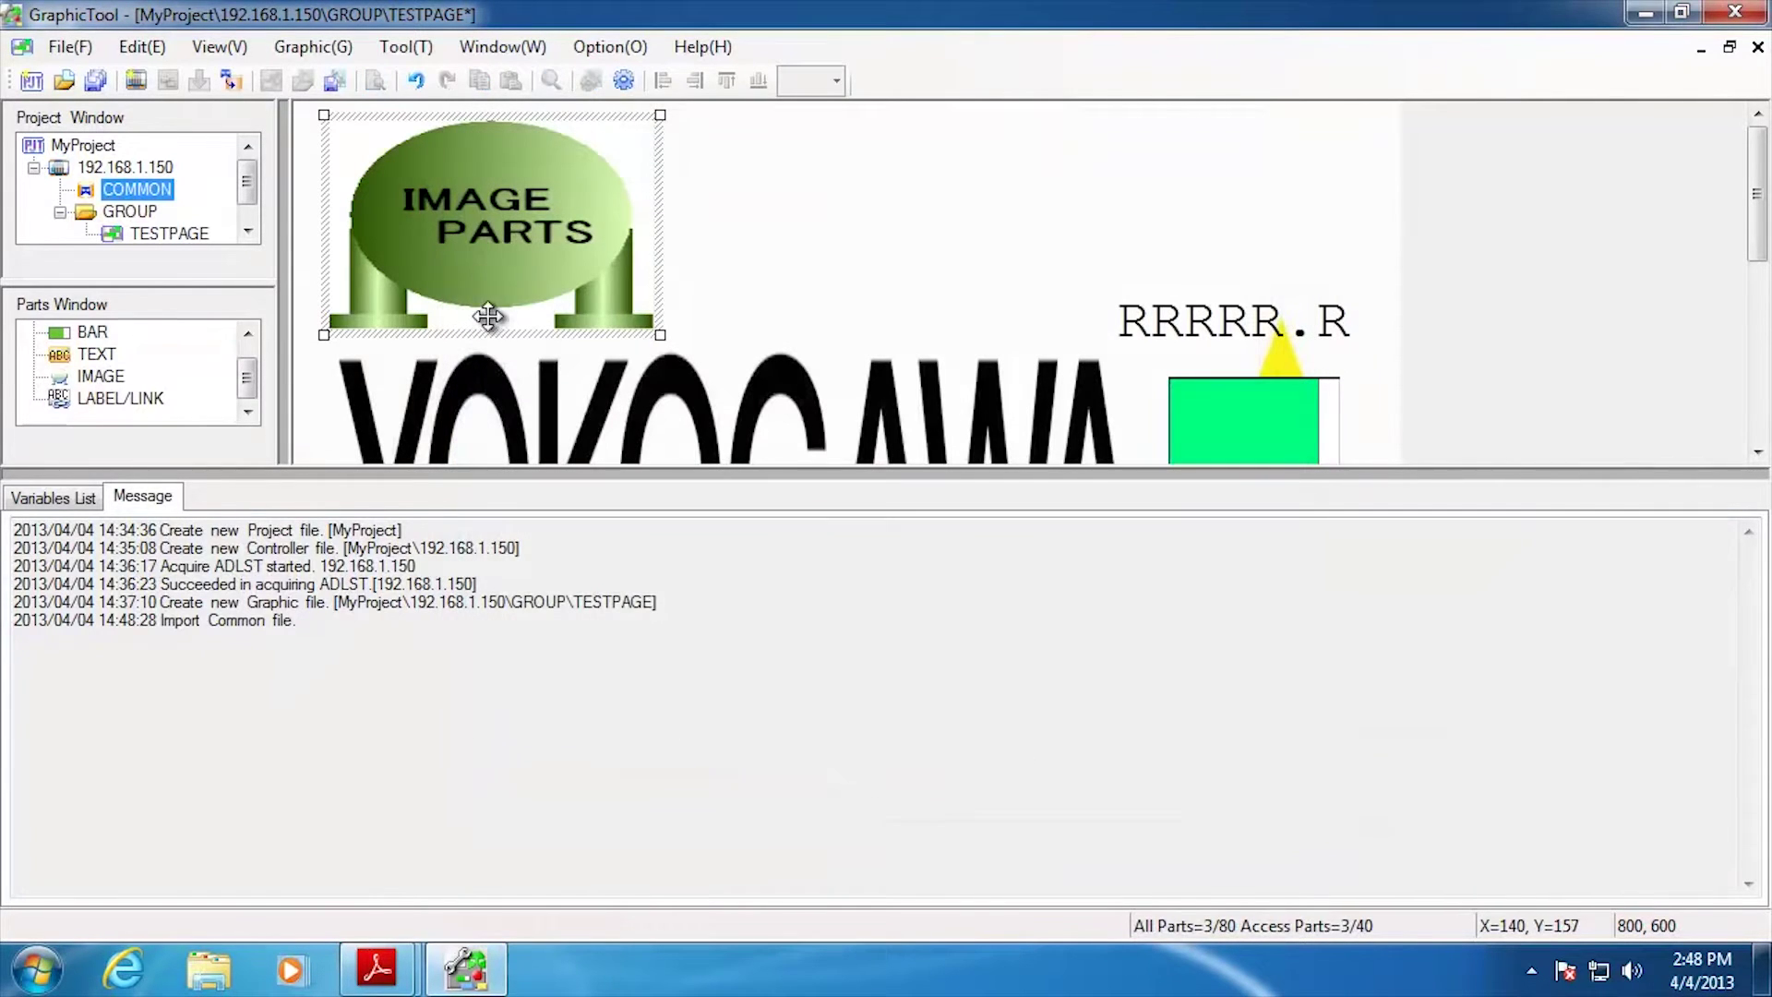
pyautogui.doubleClick(500, 242)
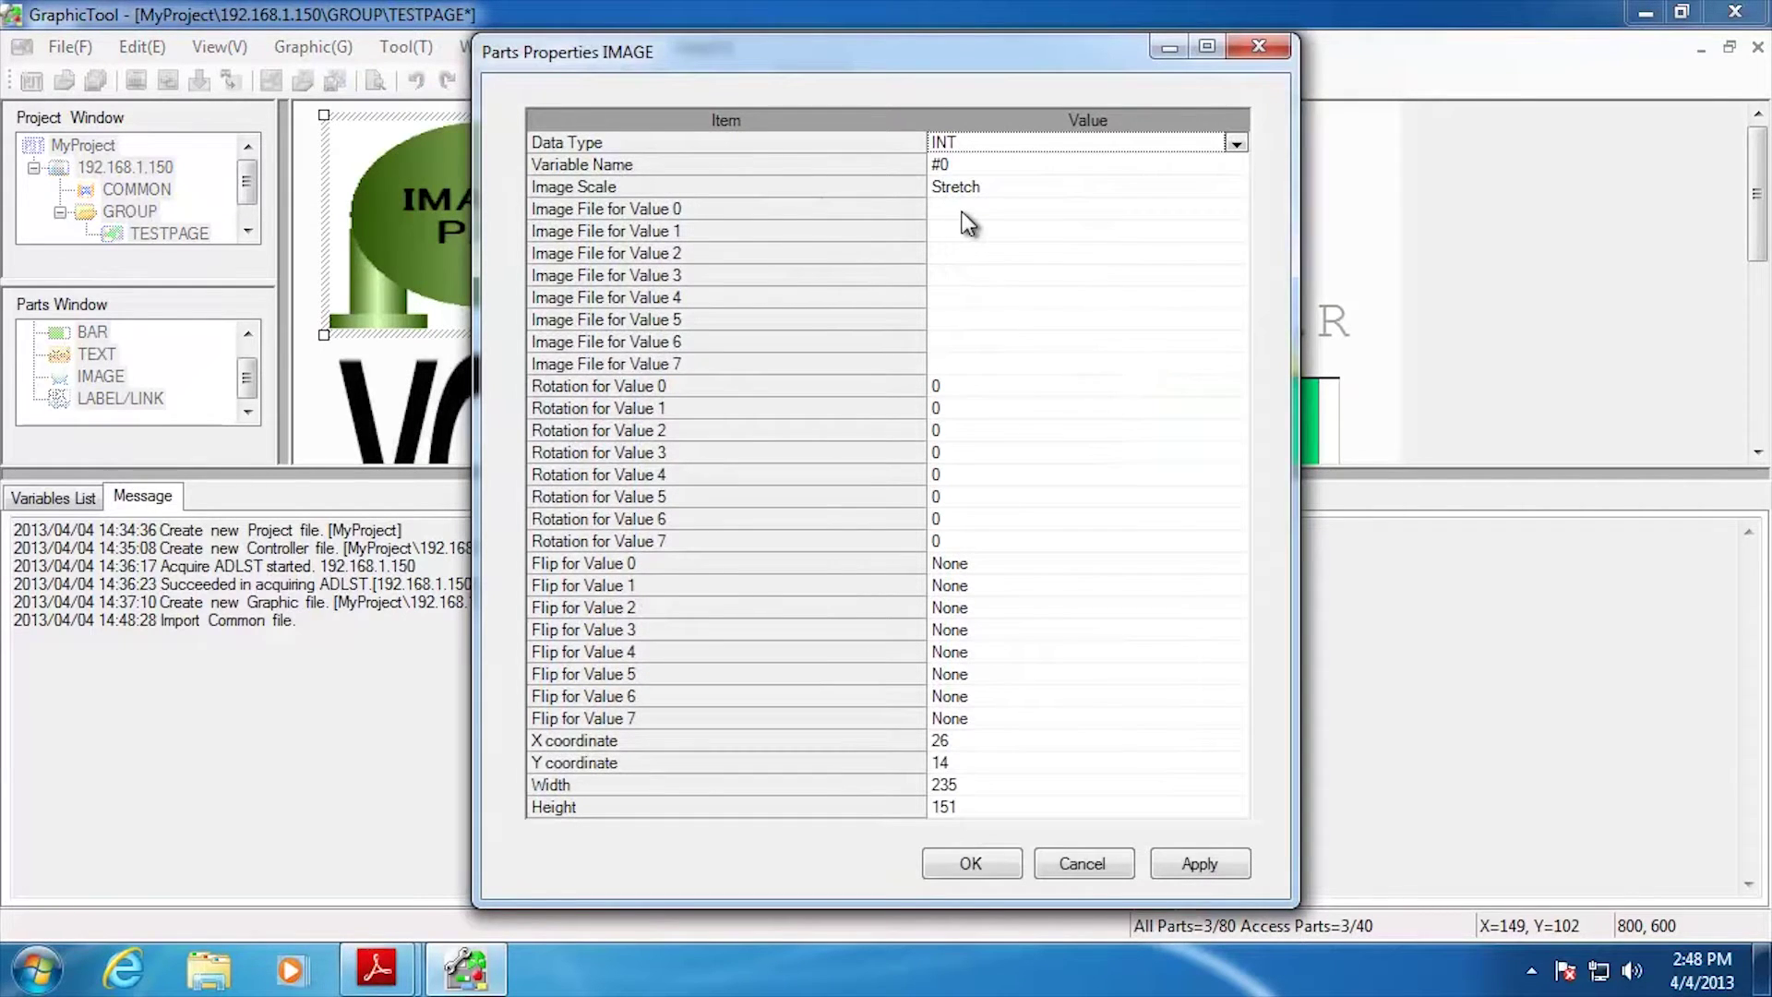
# Assign FCN.jpg as the image part's Image File for Value 0, then apply and close
pyautogui.click(999, 212)
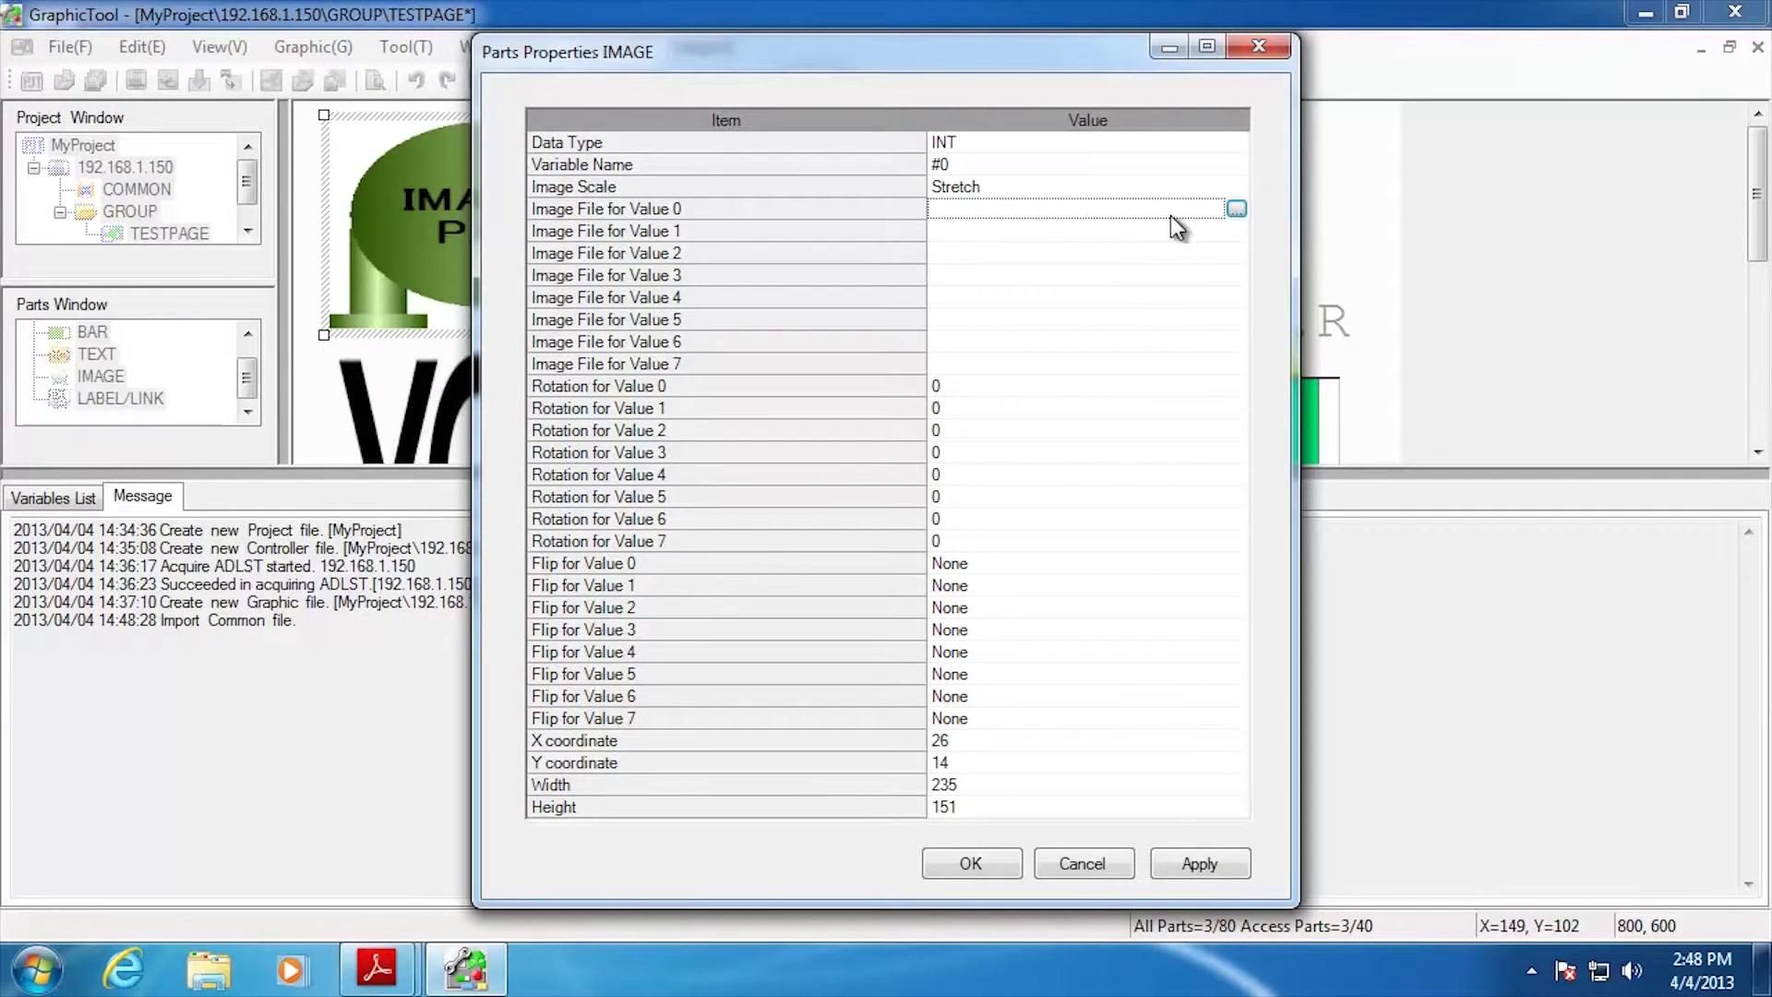
pyautogui.click(1248, 212)
pyautogui.click(561, 275)
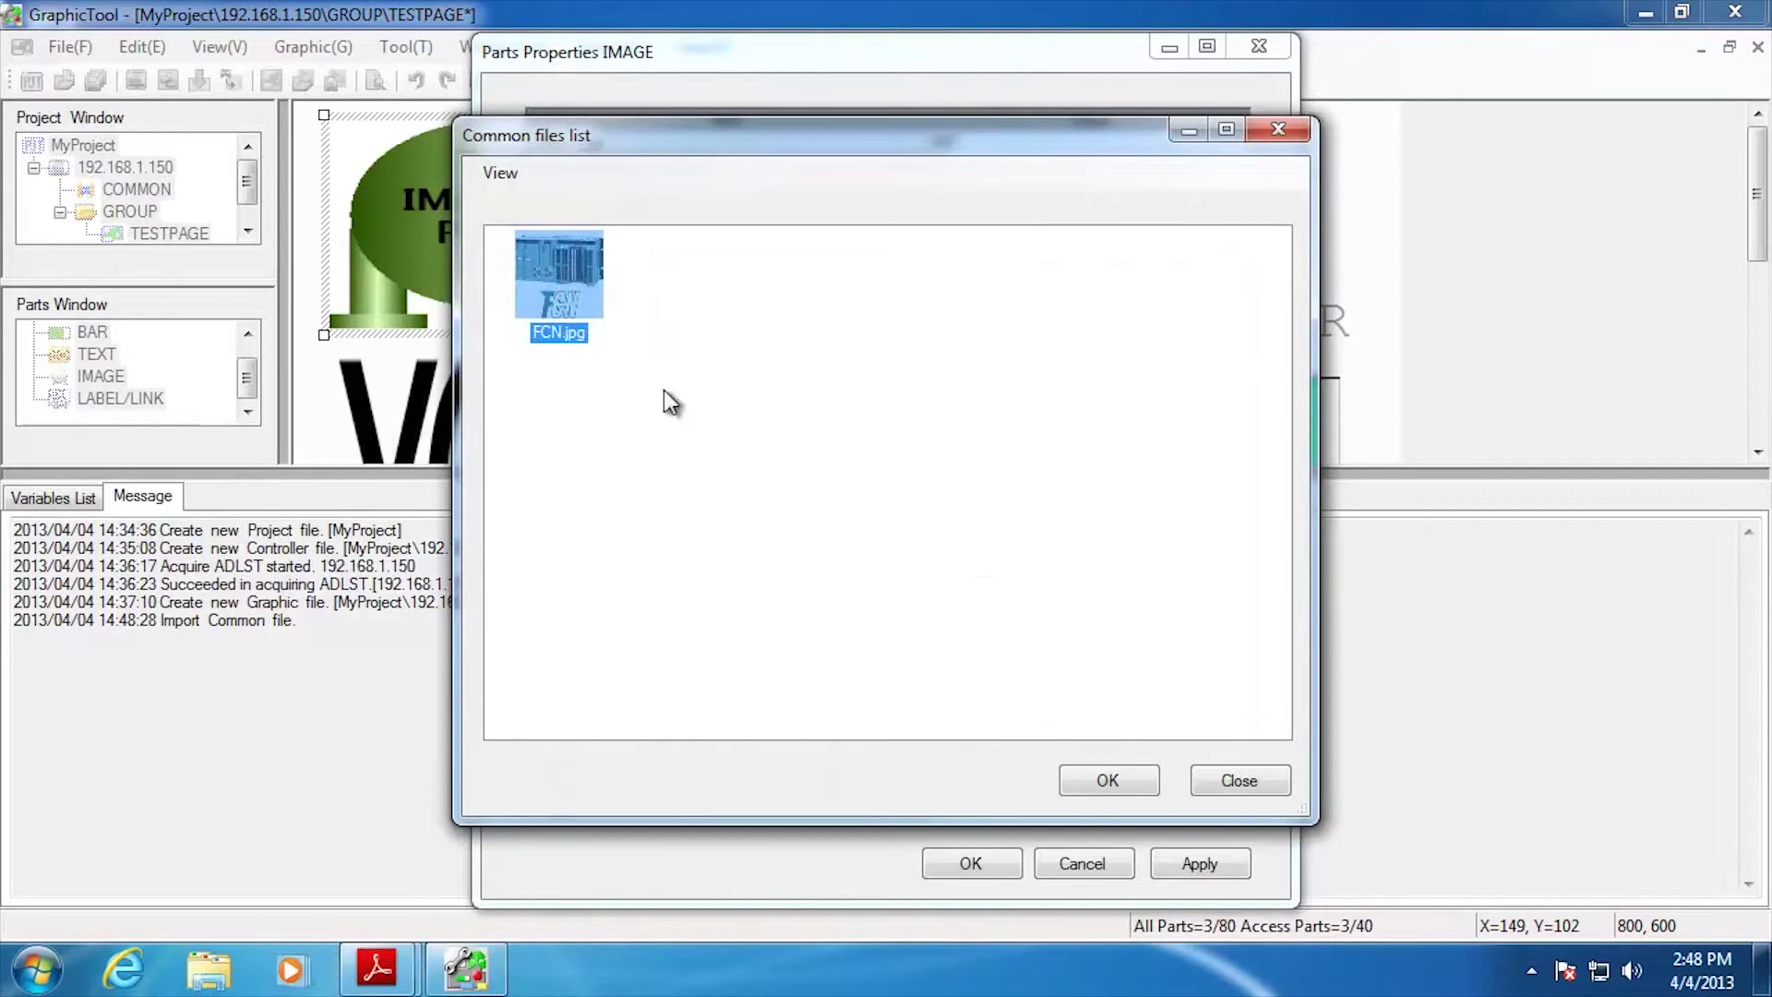
pyautogui.click(1096, 778)
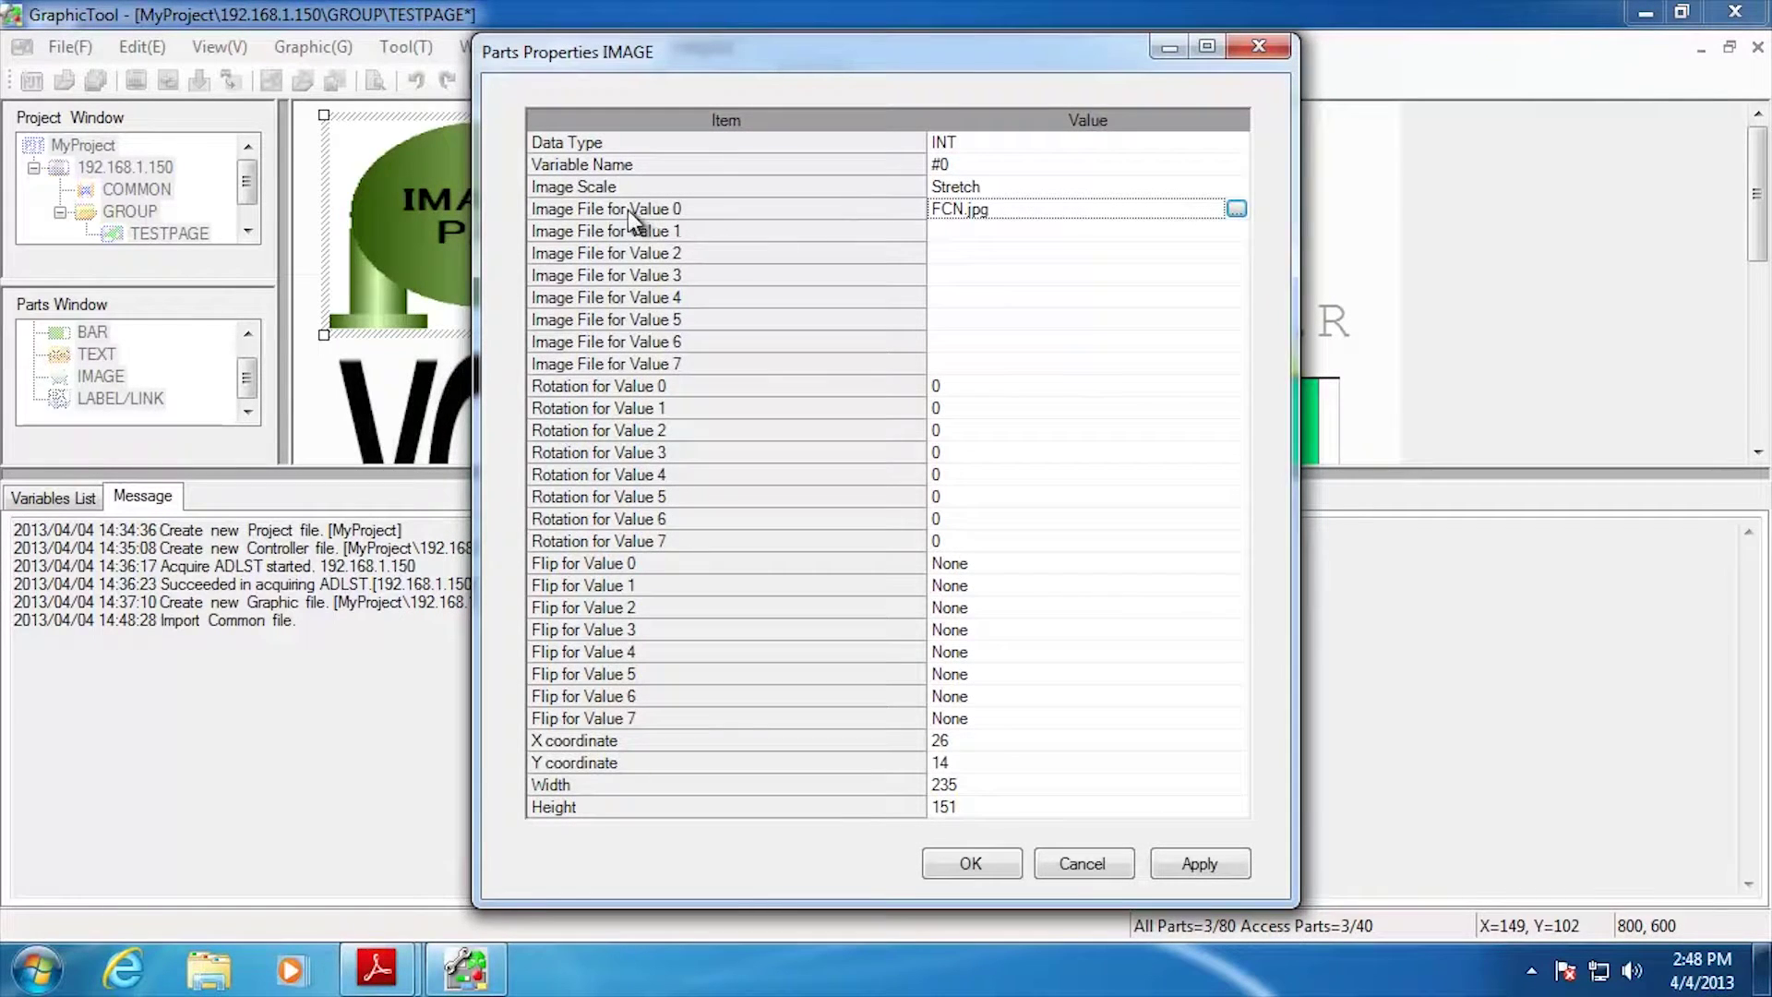
pyautogui.click(1214, 868)
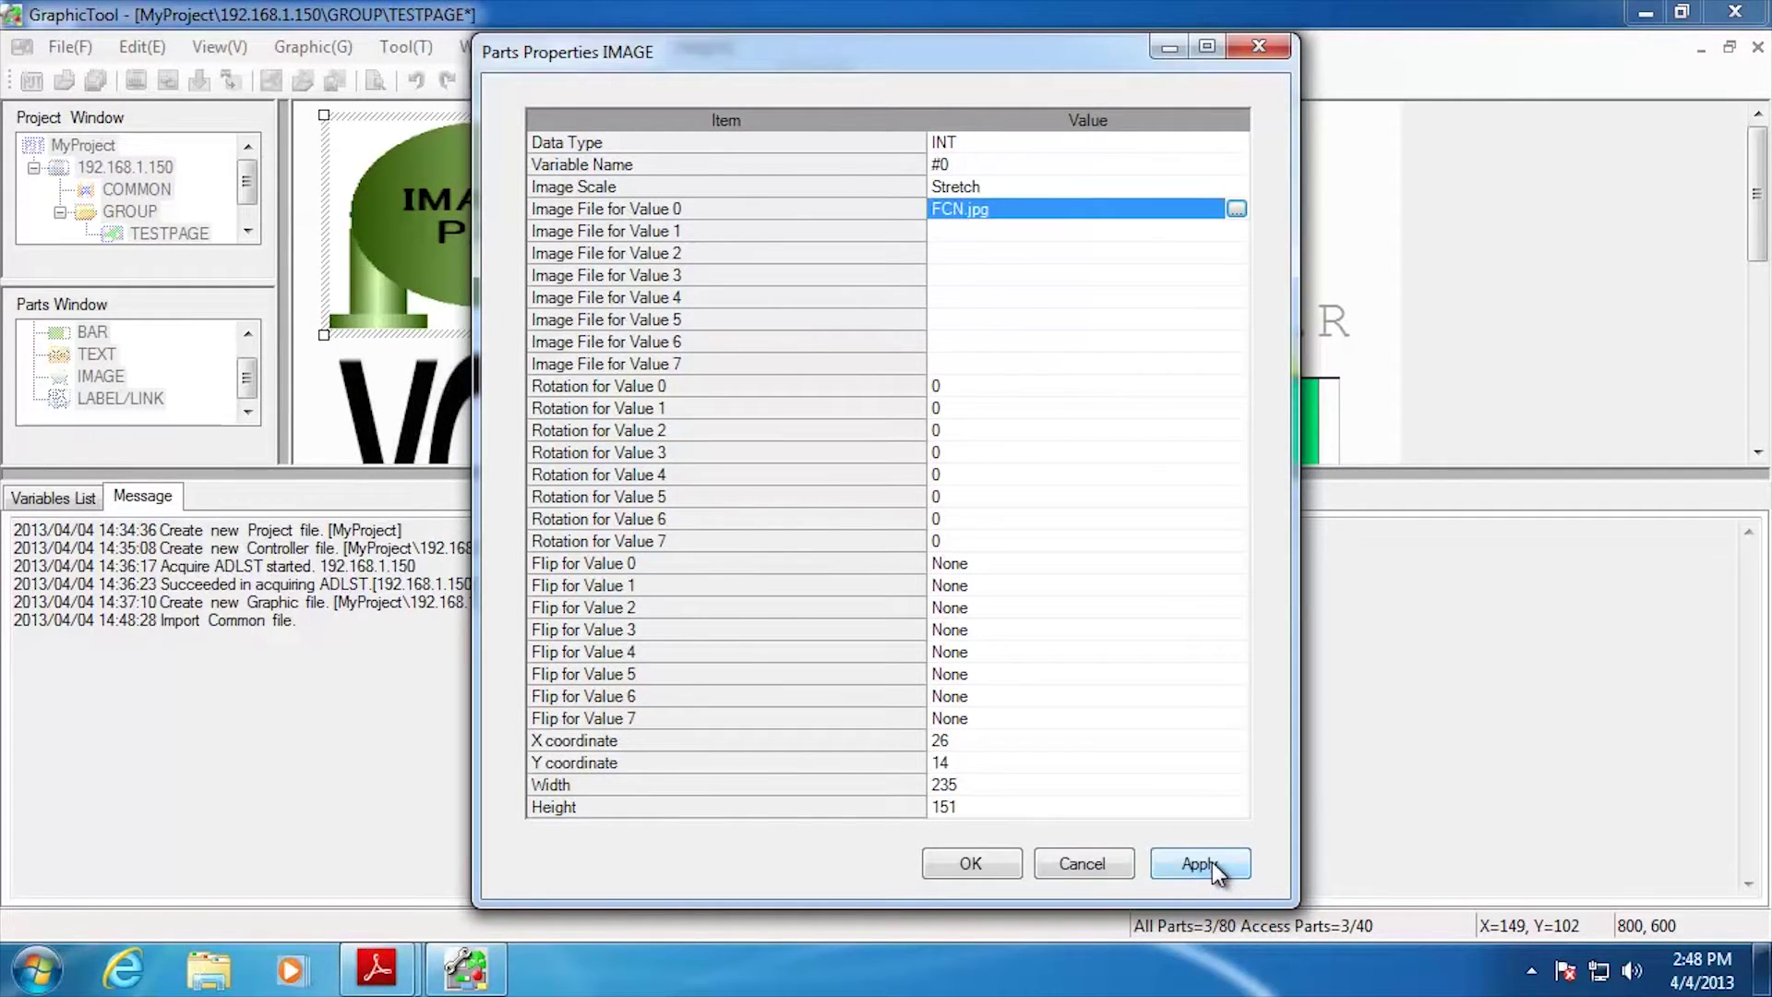
pyautogui.click(974, 865)
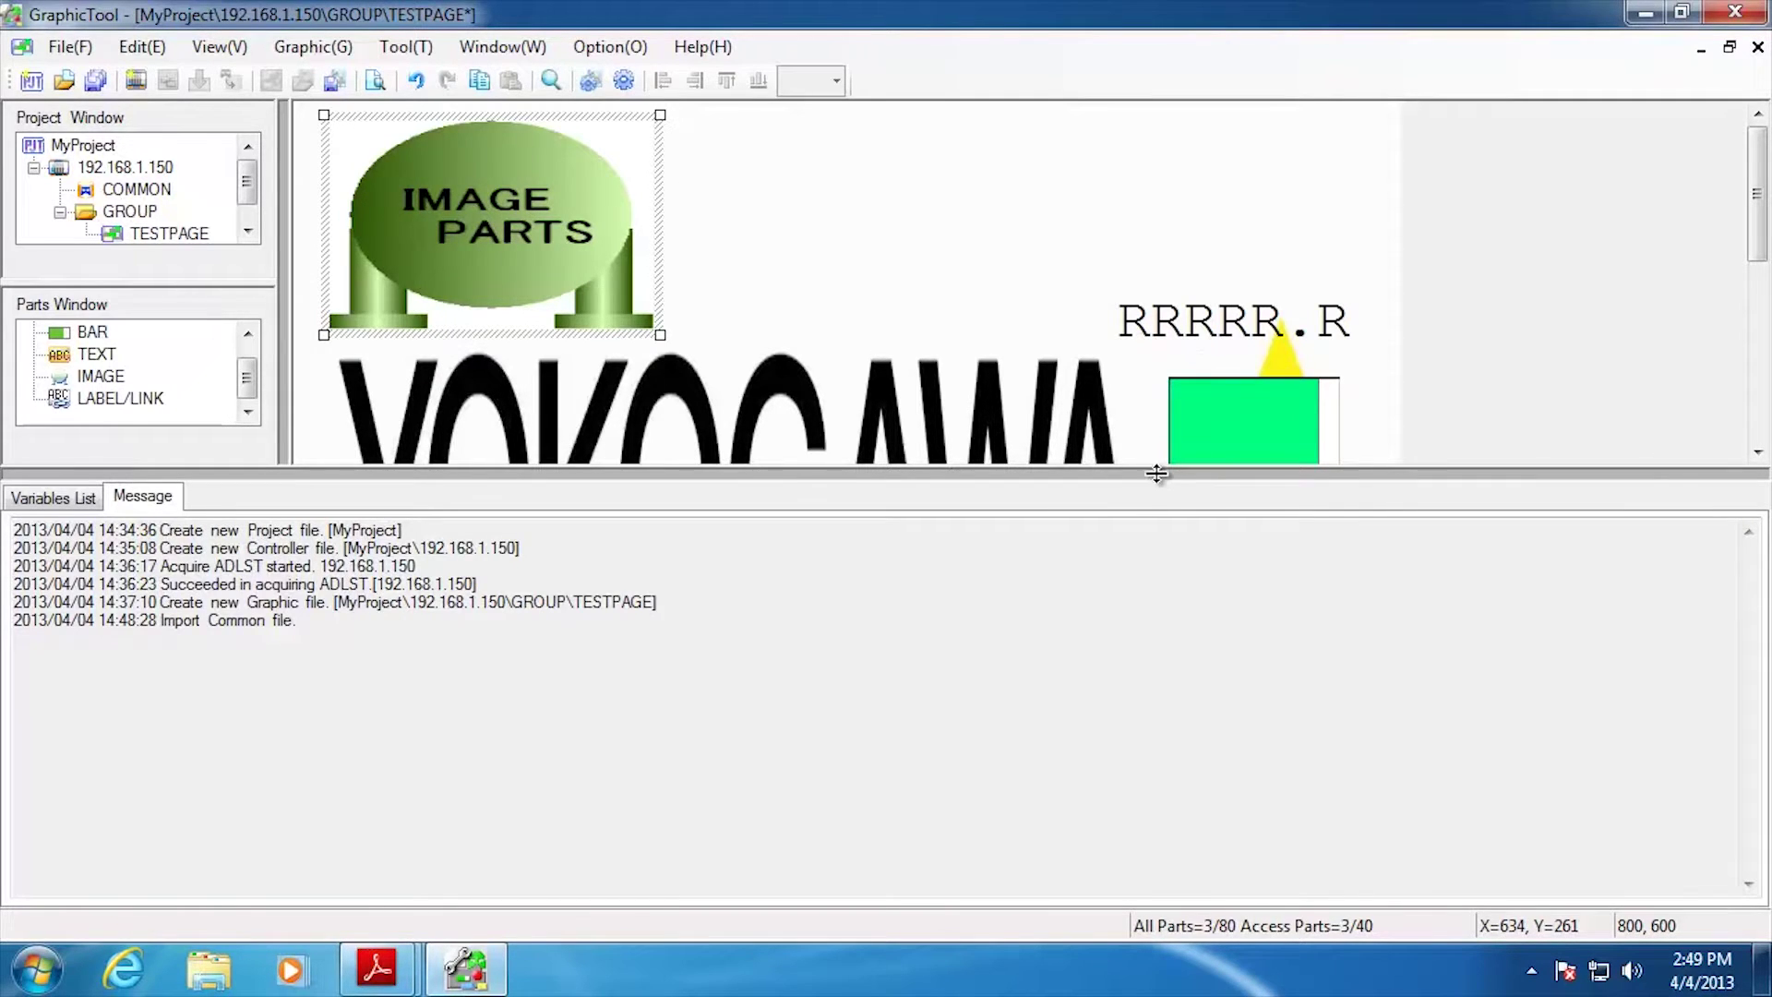
# Lower the canvas splitter to show the whole graphic, then reapply the image part's unchanged properties
pyautogui.moveTo(1151, 472); pyautogui.dragTo(1165, 657)
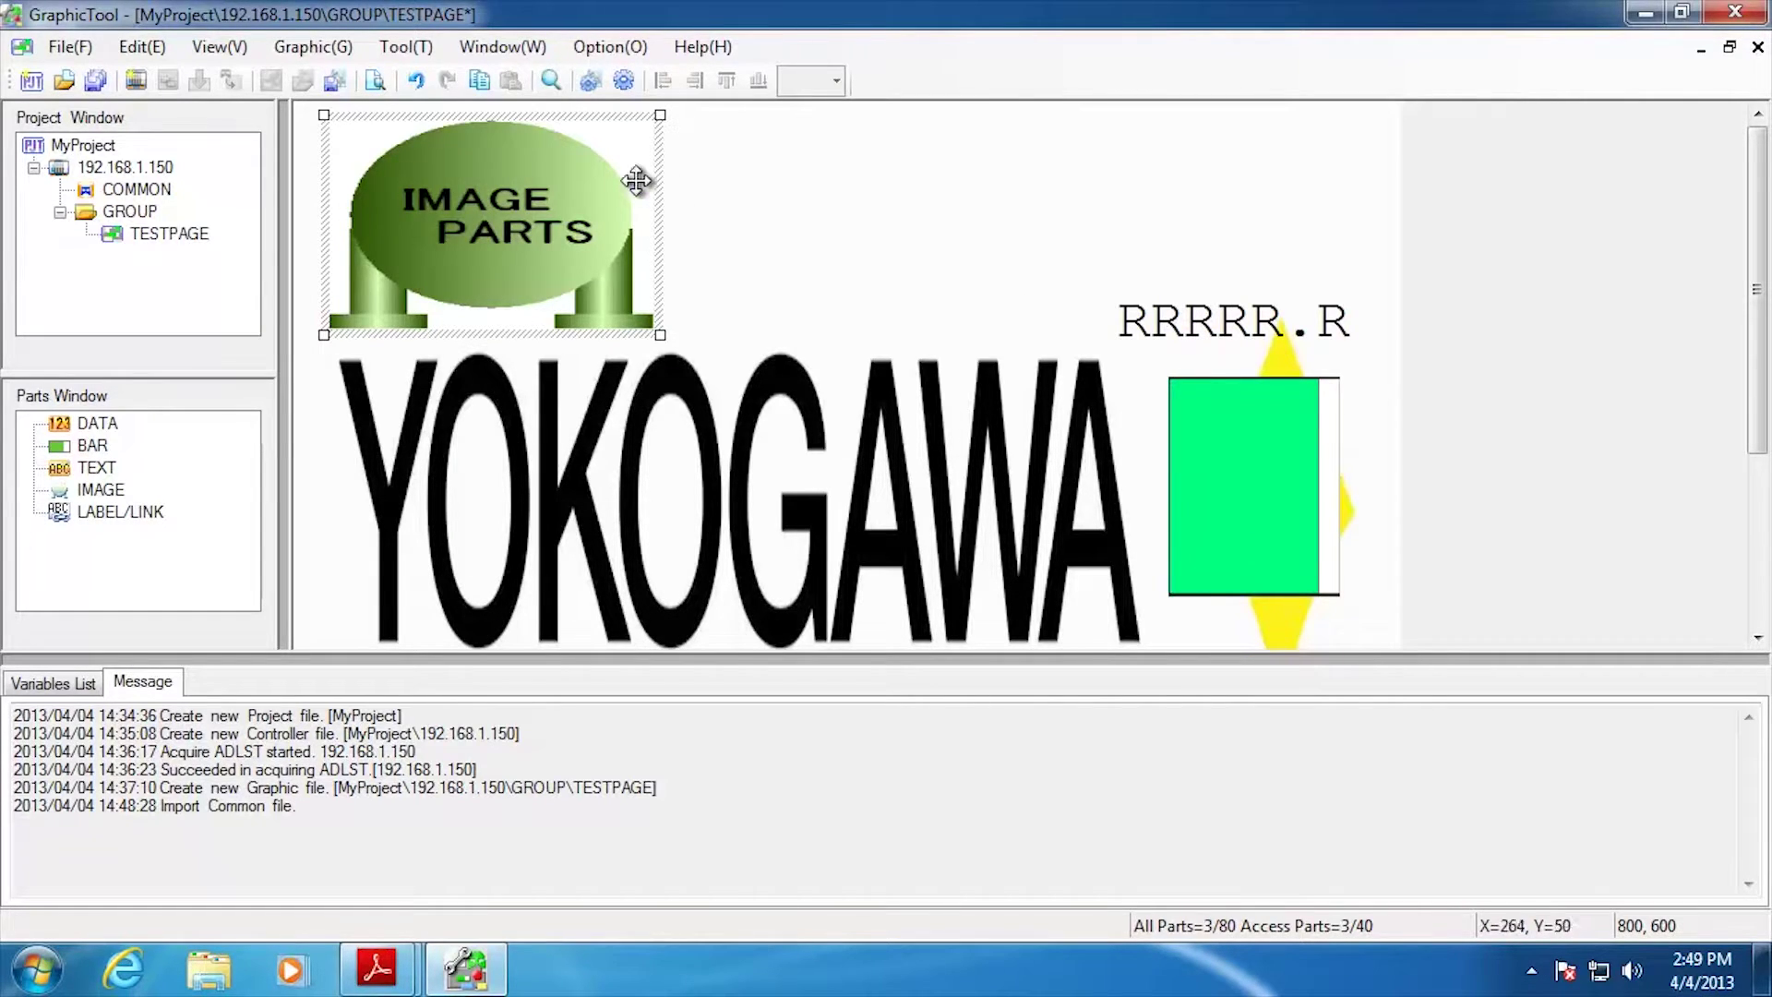
pyautogui.doubleClick(542, 195)
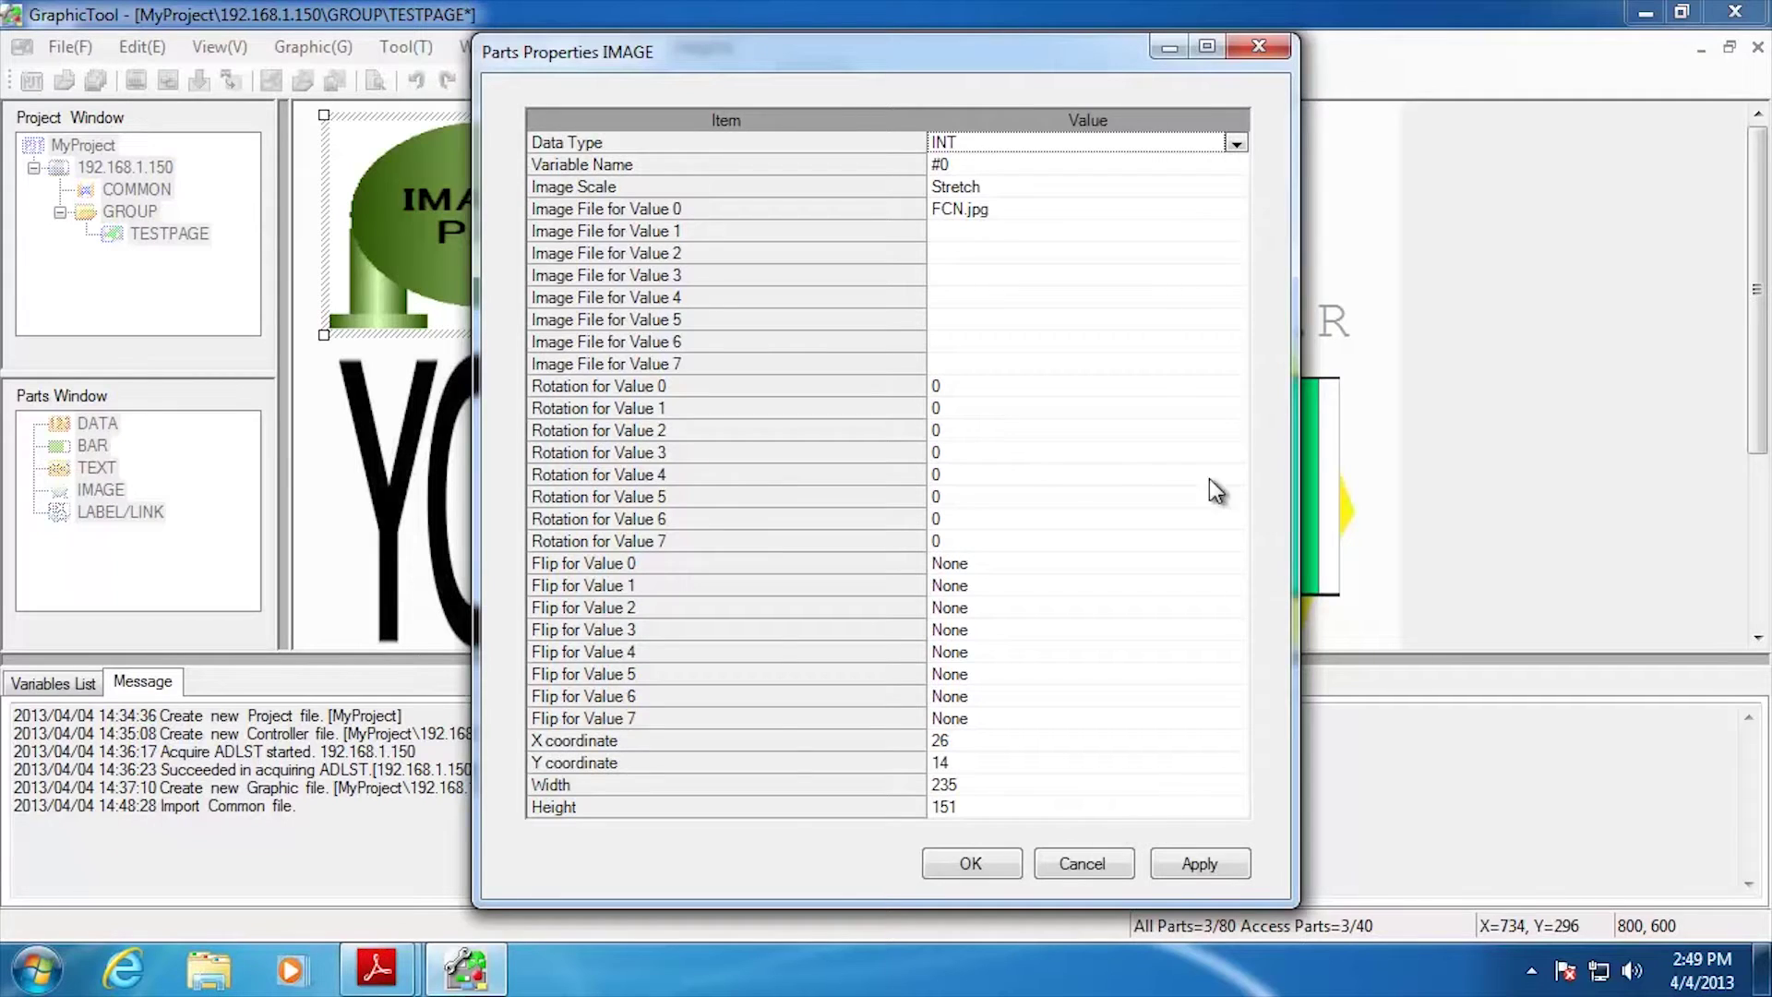
pyautogui.click(1200, 865)
pyautogui.click(964, 862)
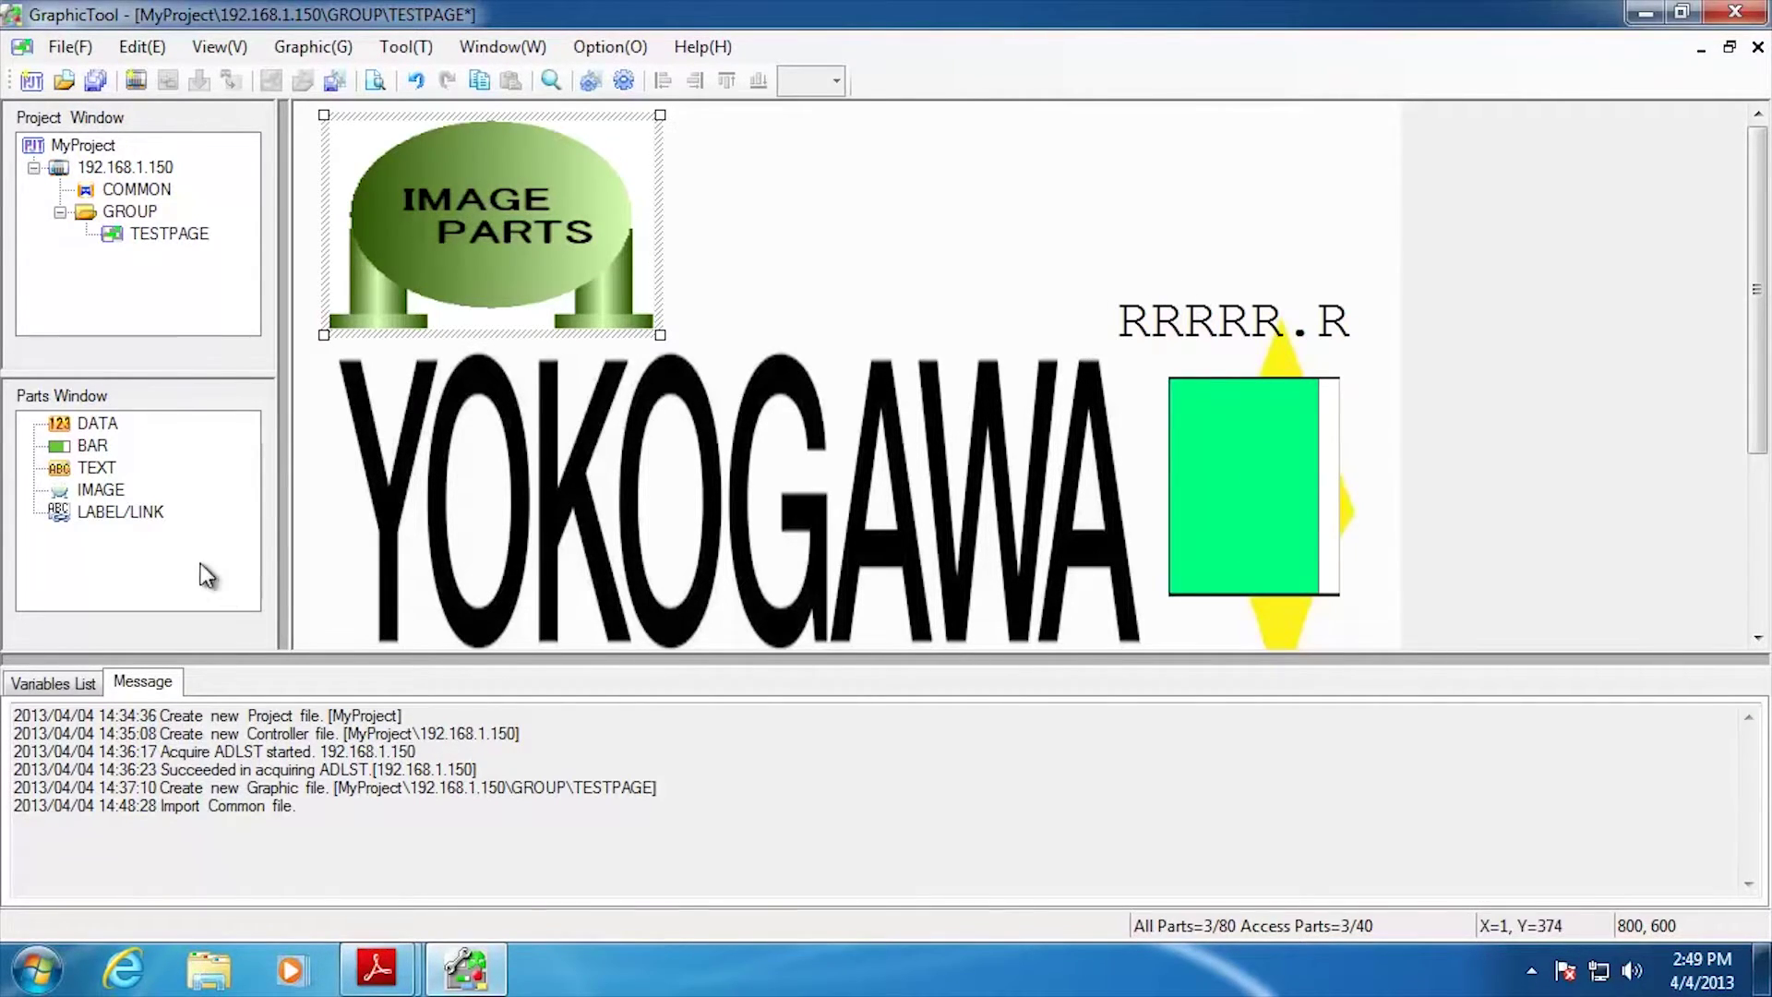
# Add a new LABEL/LINK part above the RRRRR.R value and open its properties
pyautogui.click(96, 512)
pyautogui.click(1111, 201)
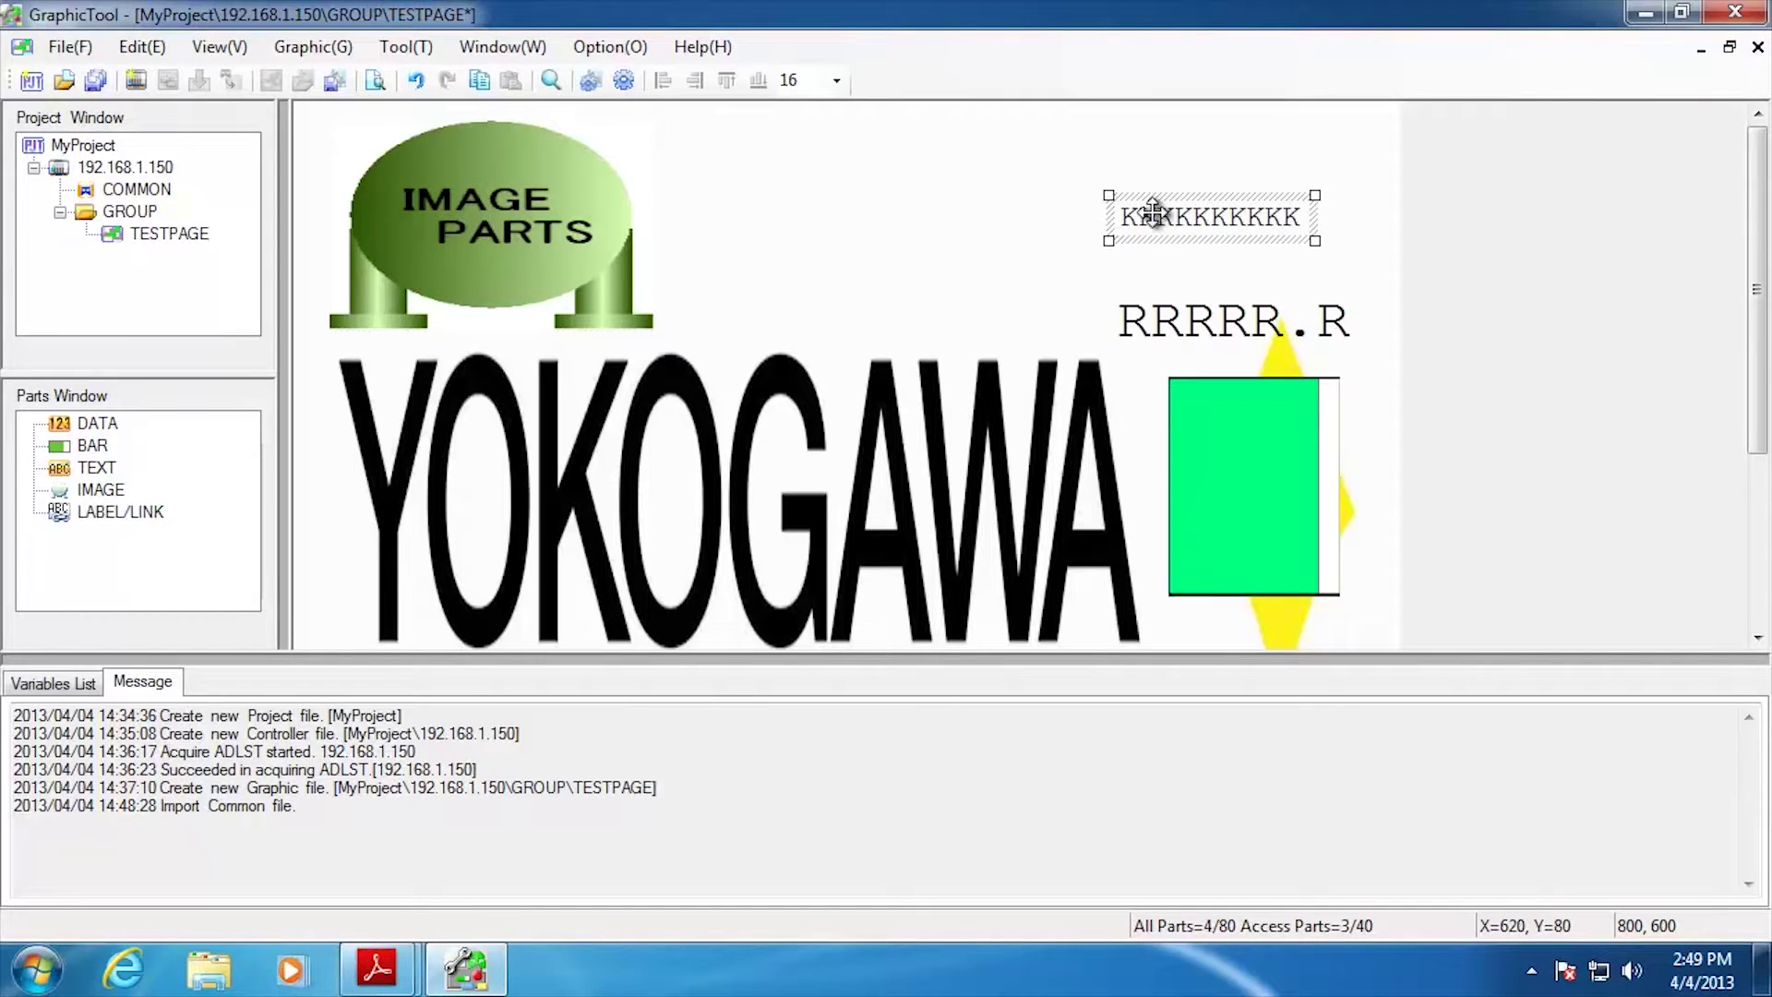
pyautogui.doubleClick(1154, 212)
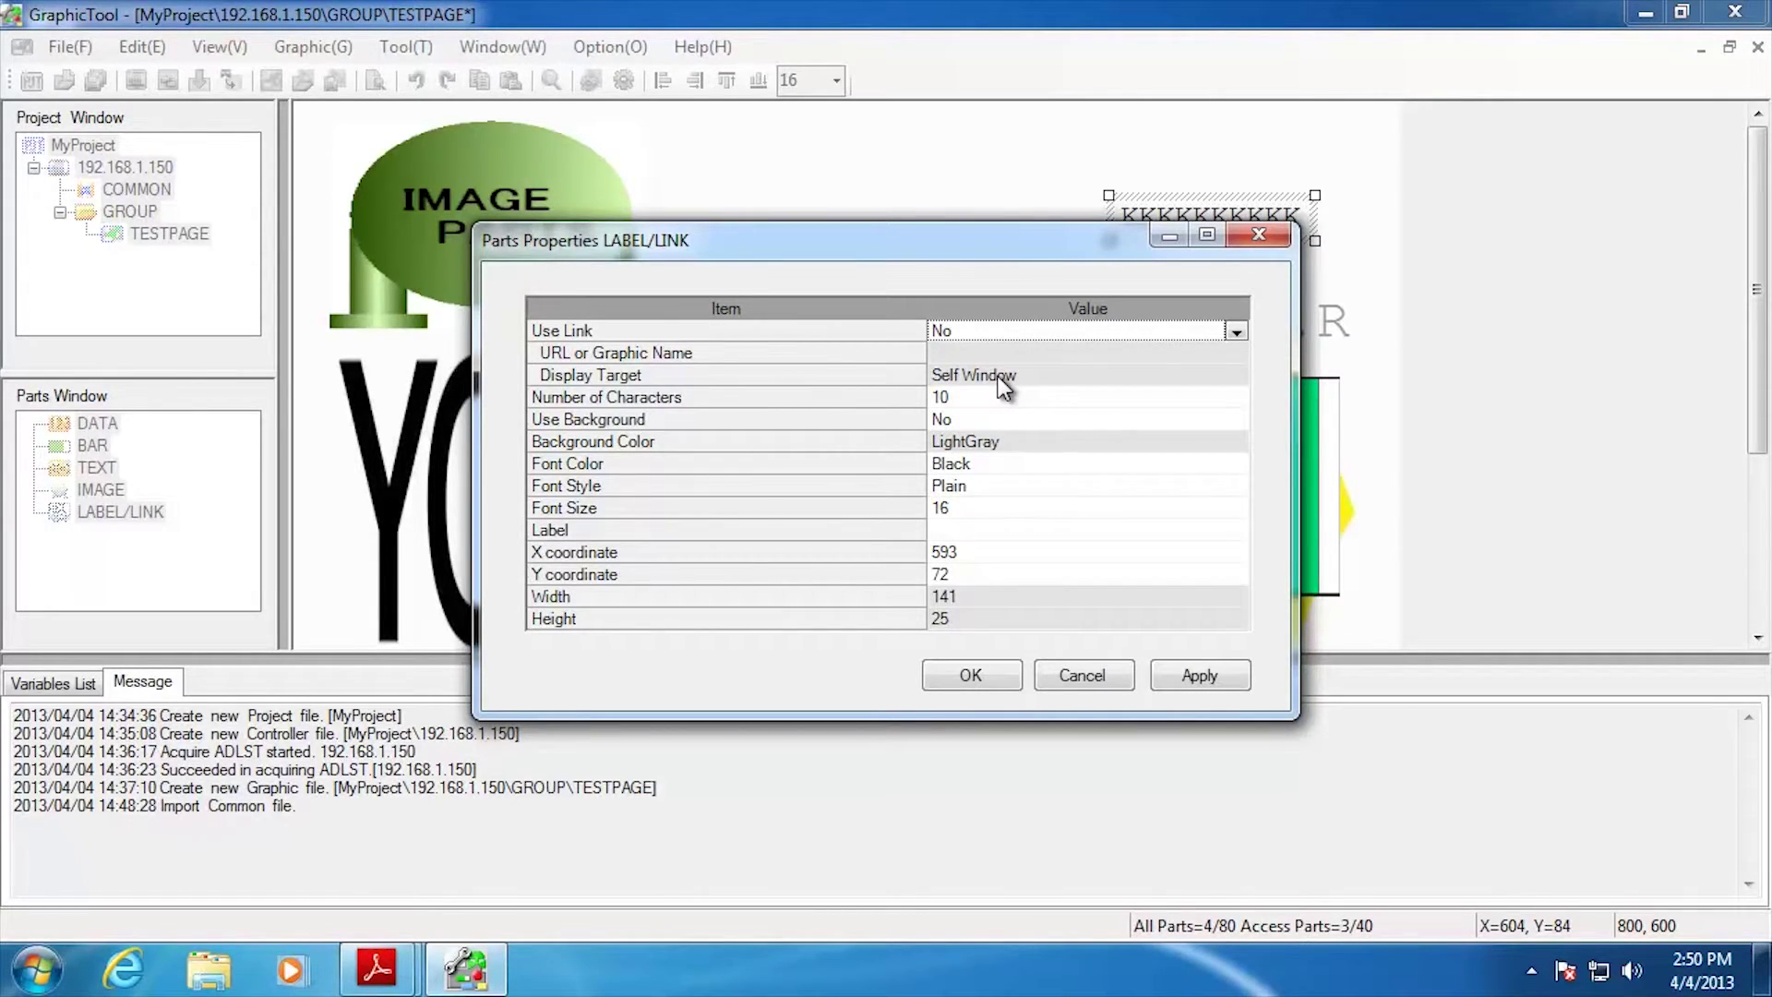
# Try the link options with Self Window as target, then leave Use Link set to No
pyautogui.click(1234, 330)
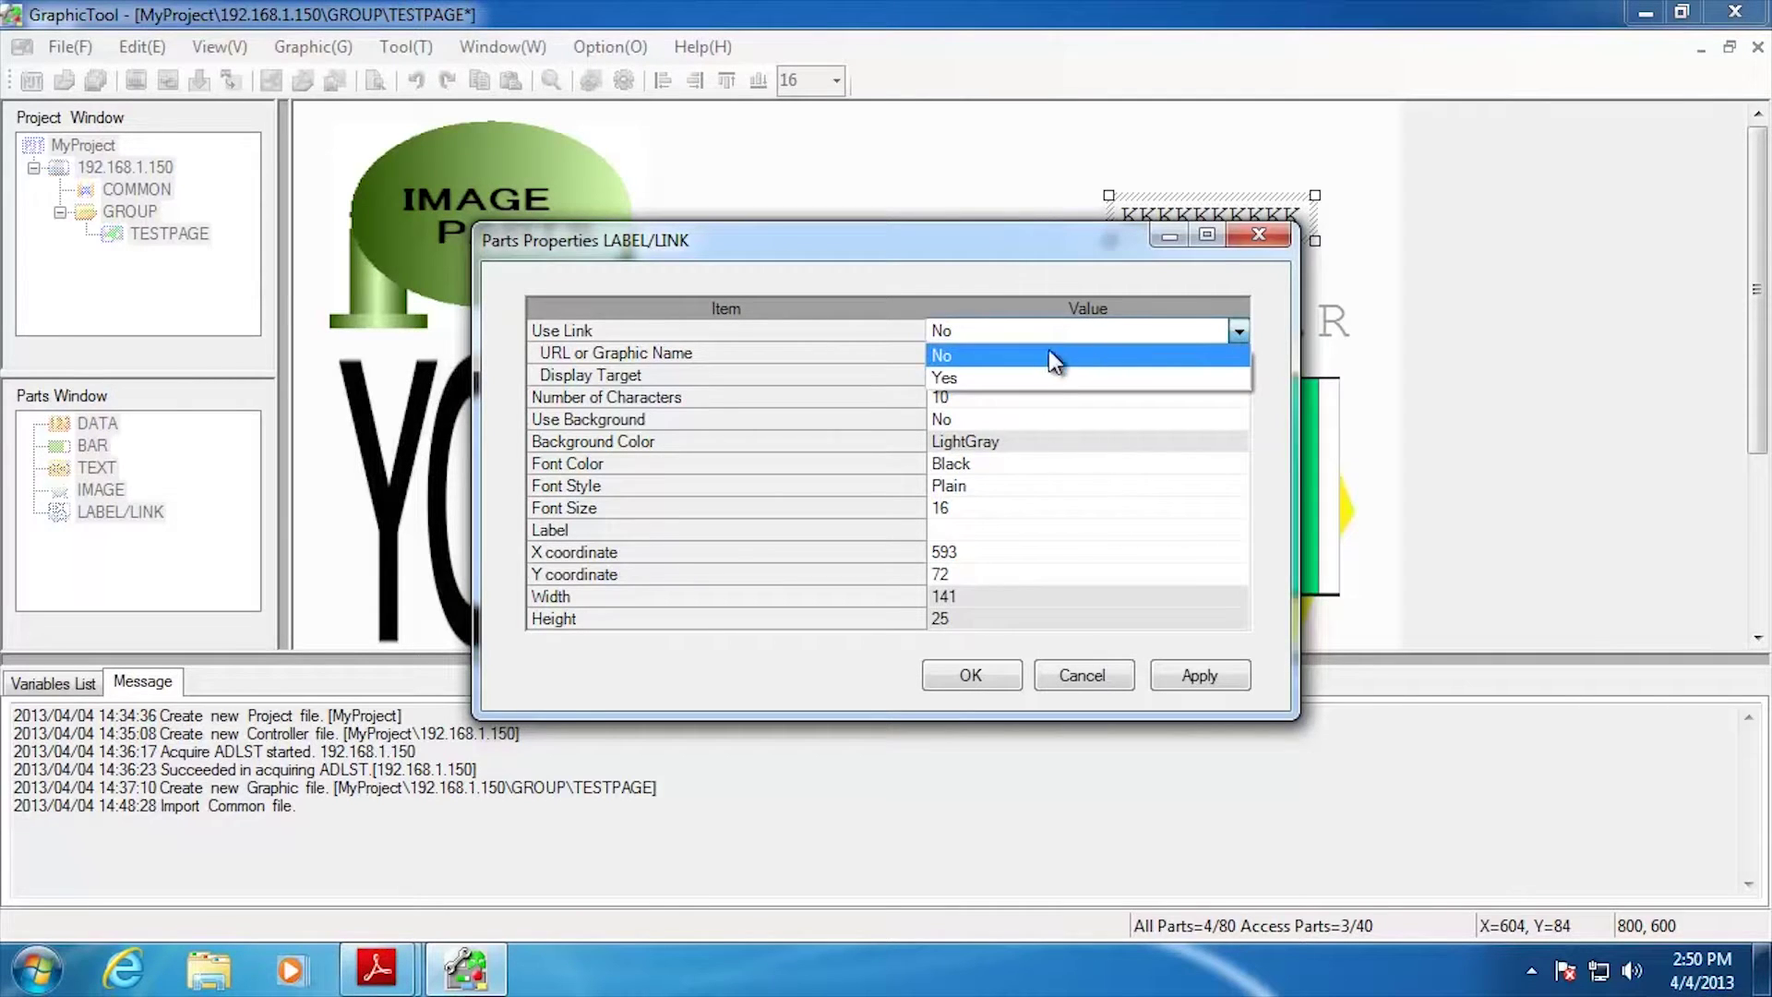
pyautogui.click(1033, 377)
pyautogui.click(1015, 378)
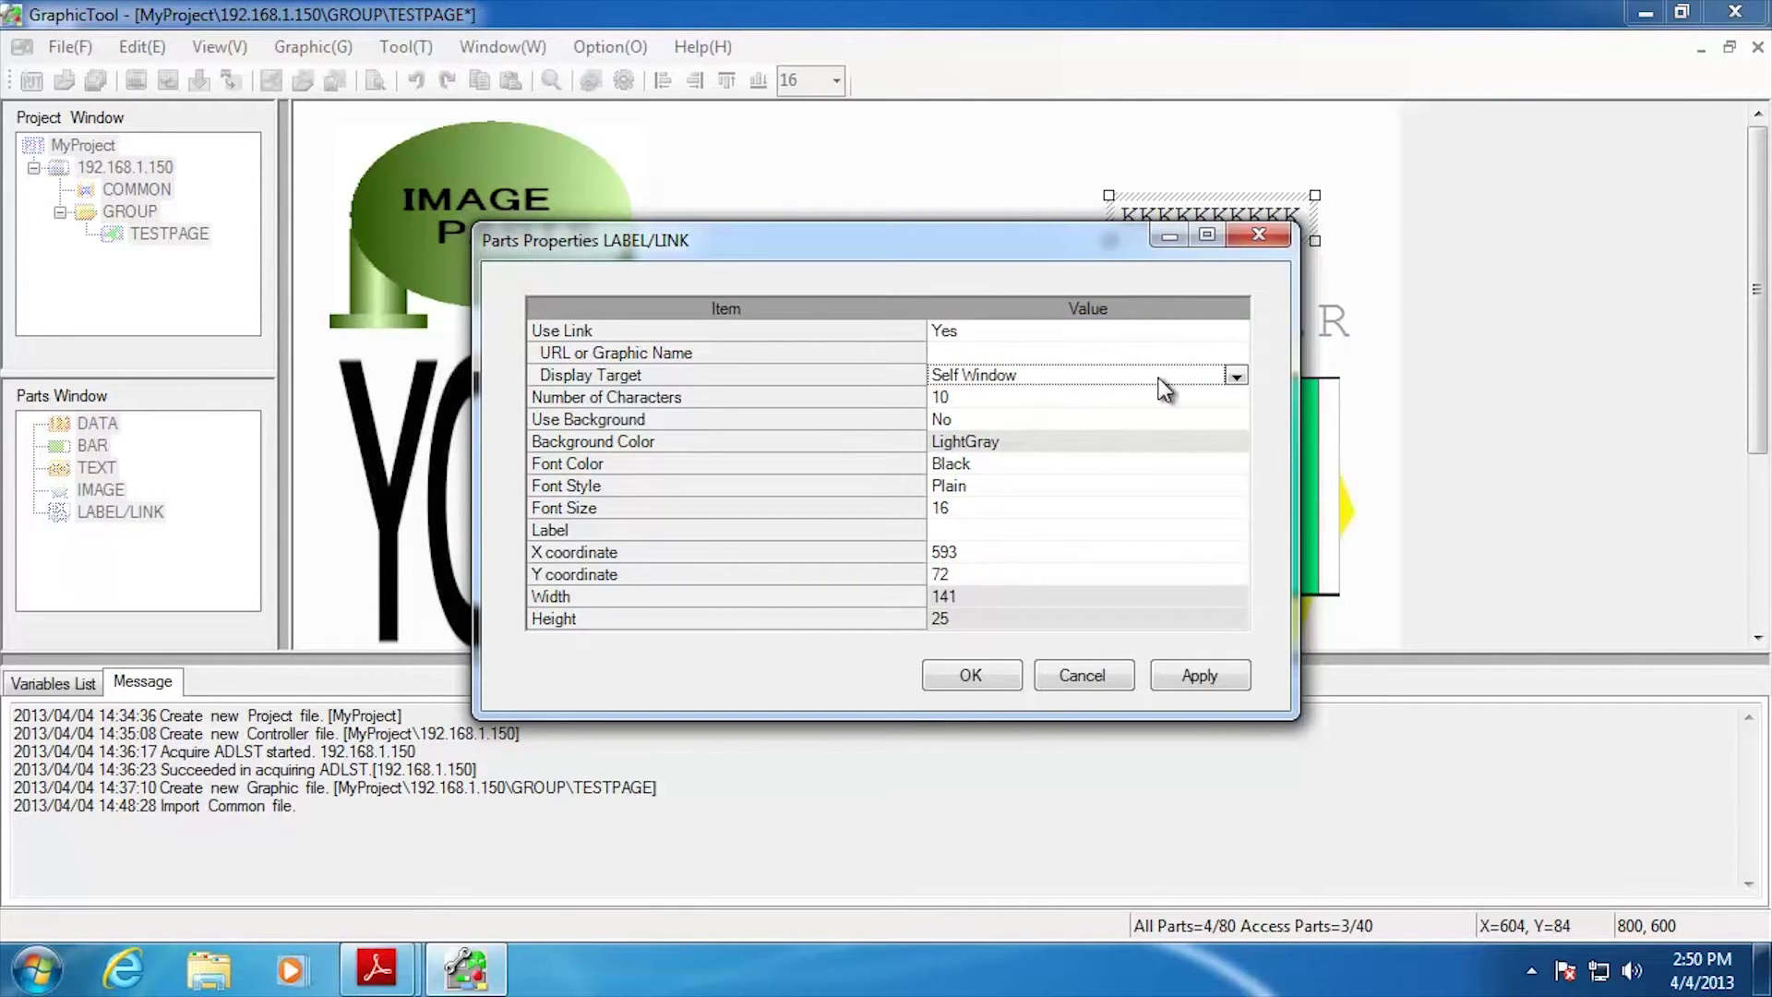
pyautogui.click(1238, 376)
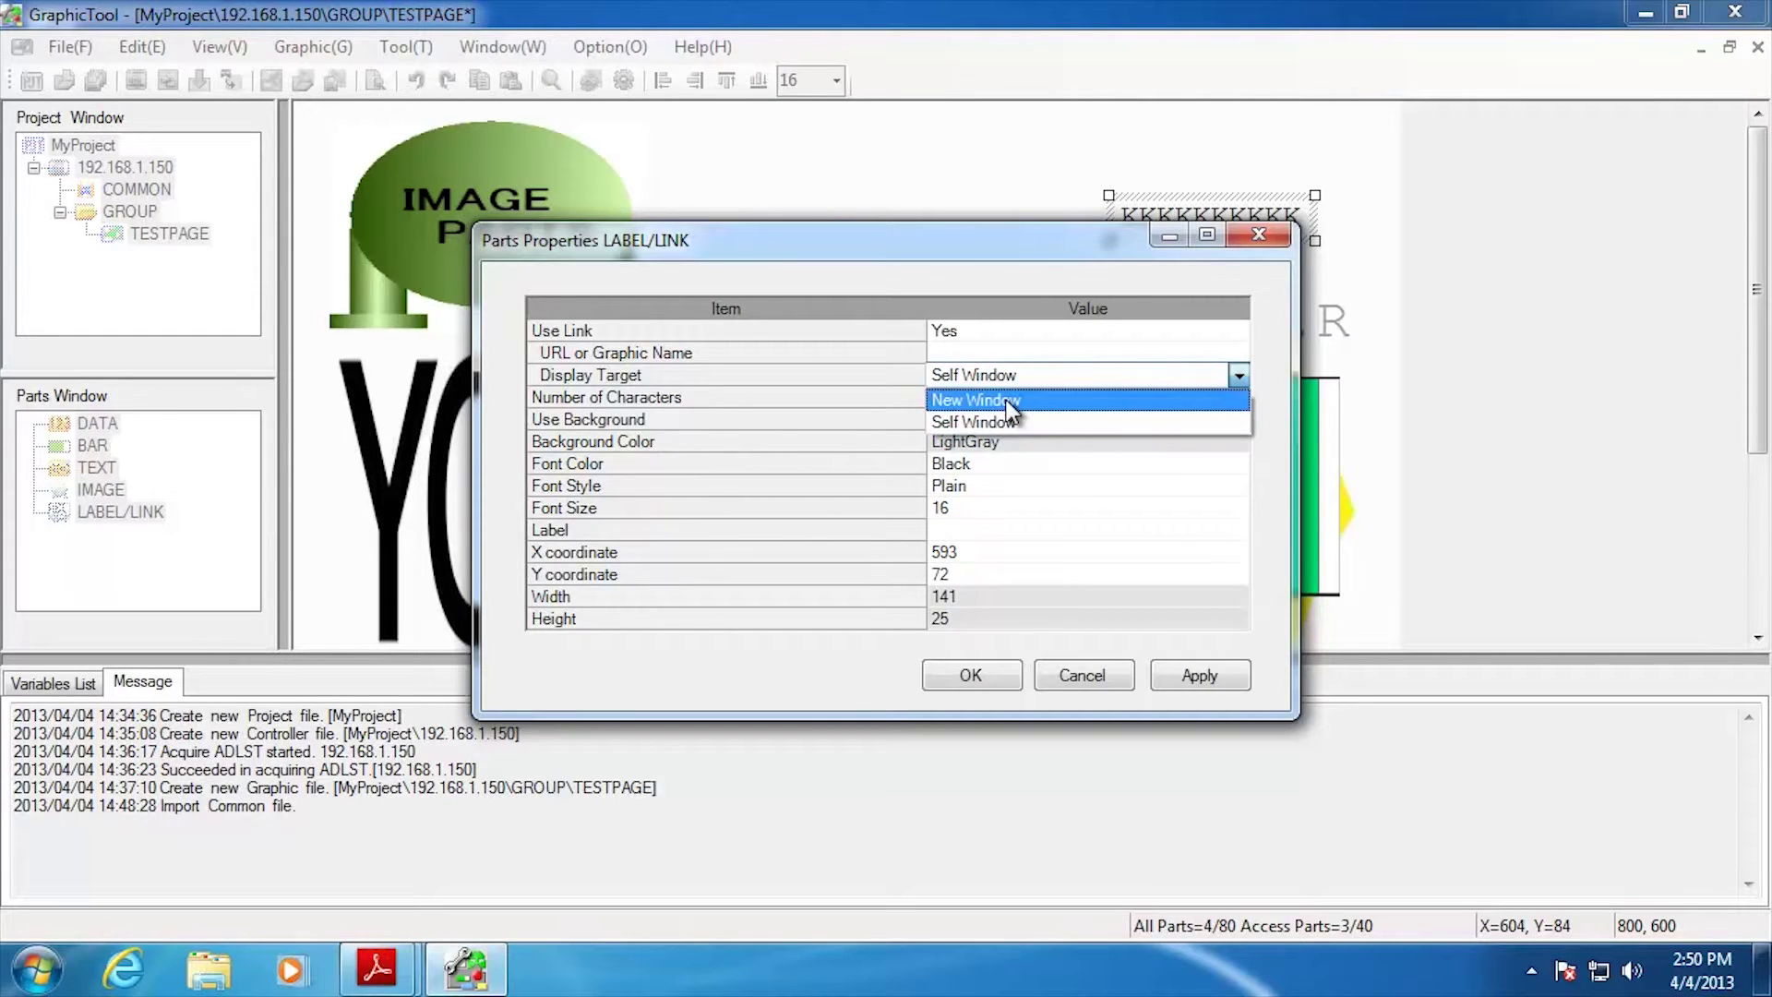
pyautogui.click(1056, 321)
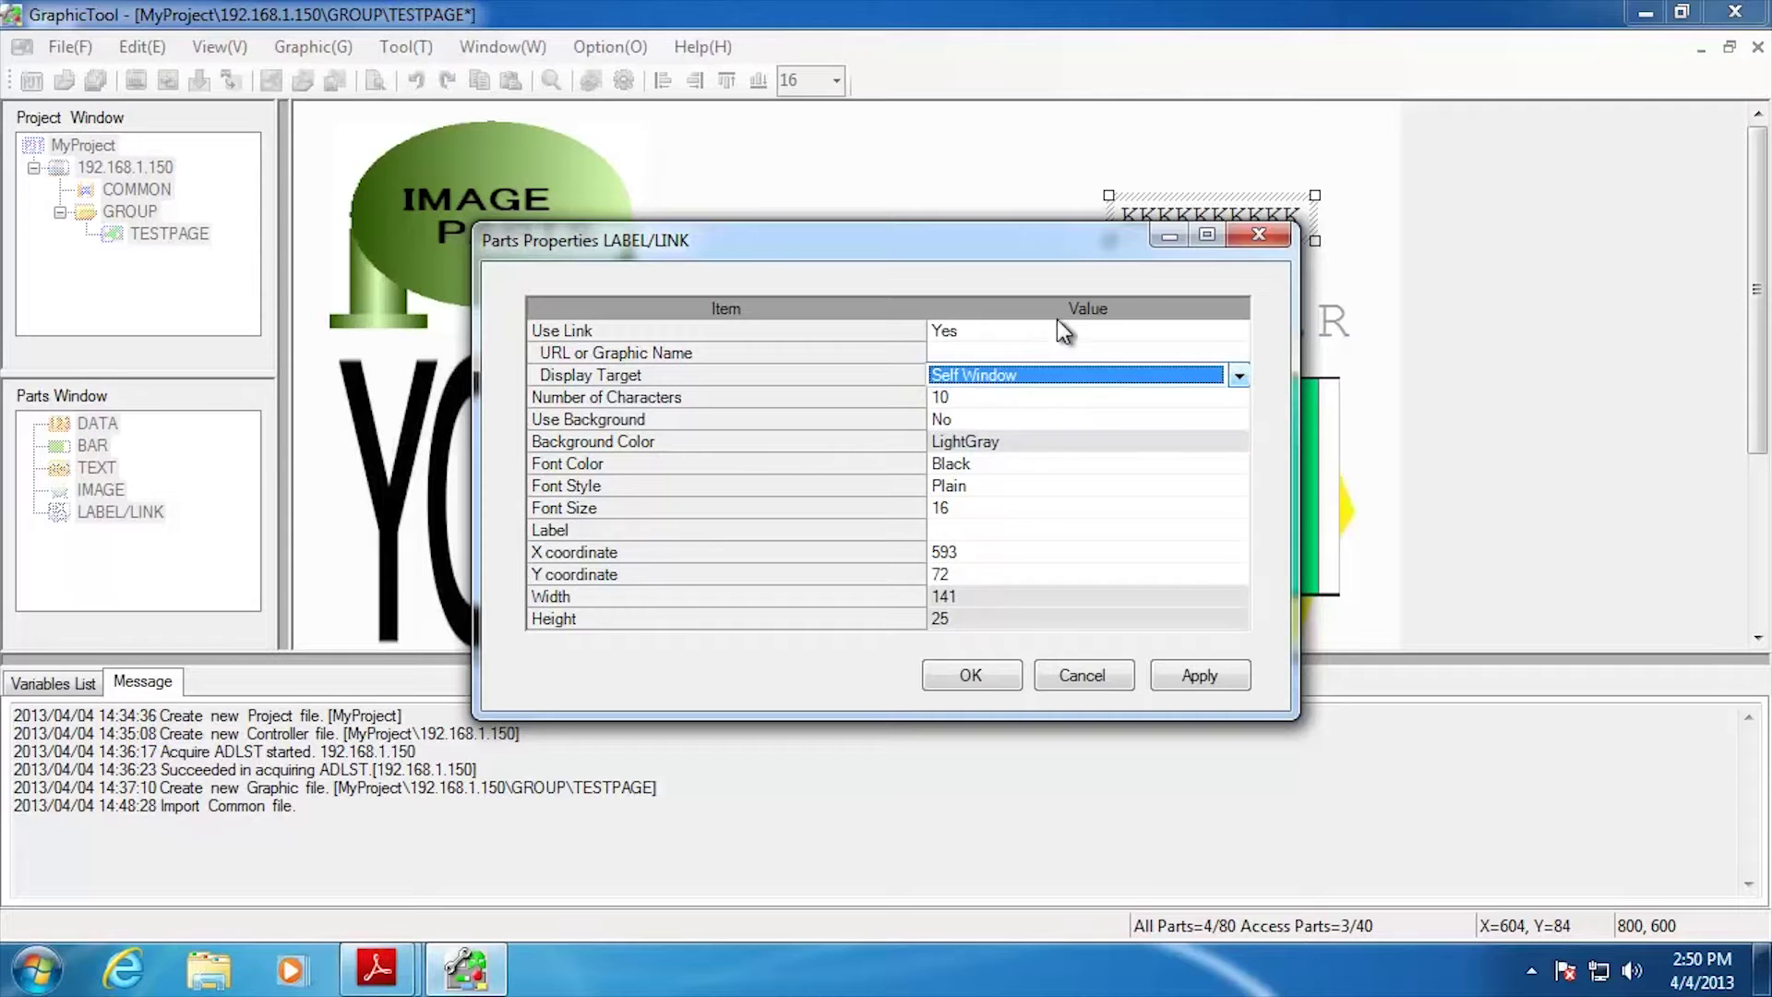
pyautogui.click(1142, 318)
pyautogui.click(1235, 330)
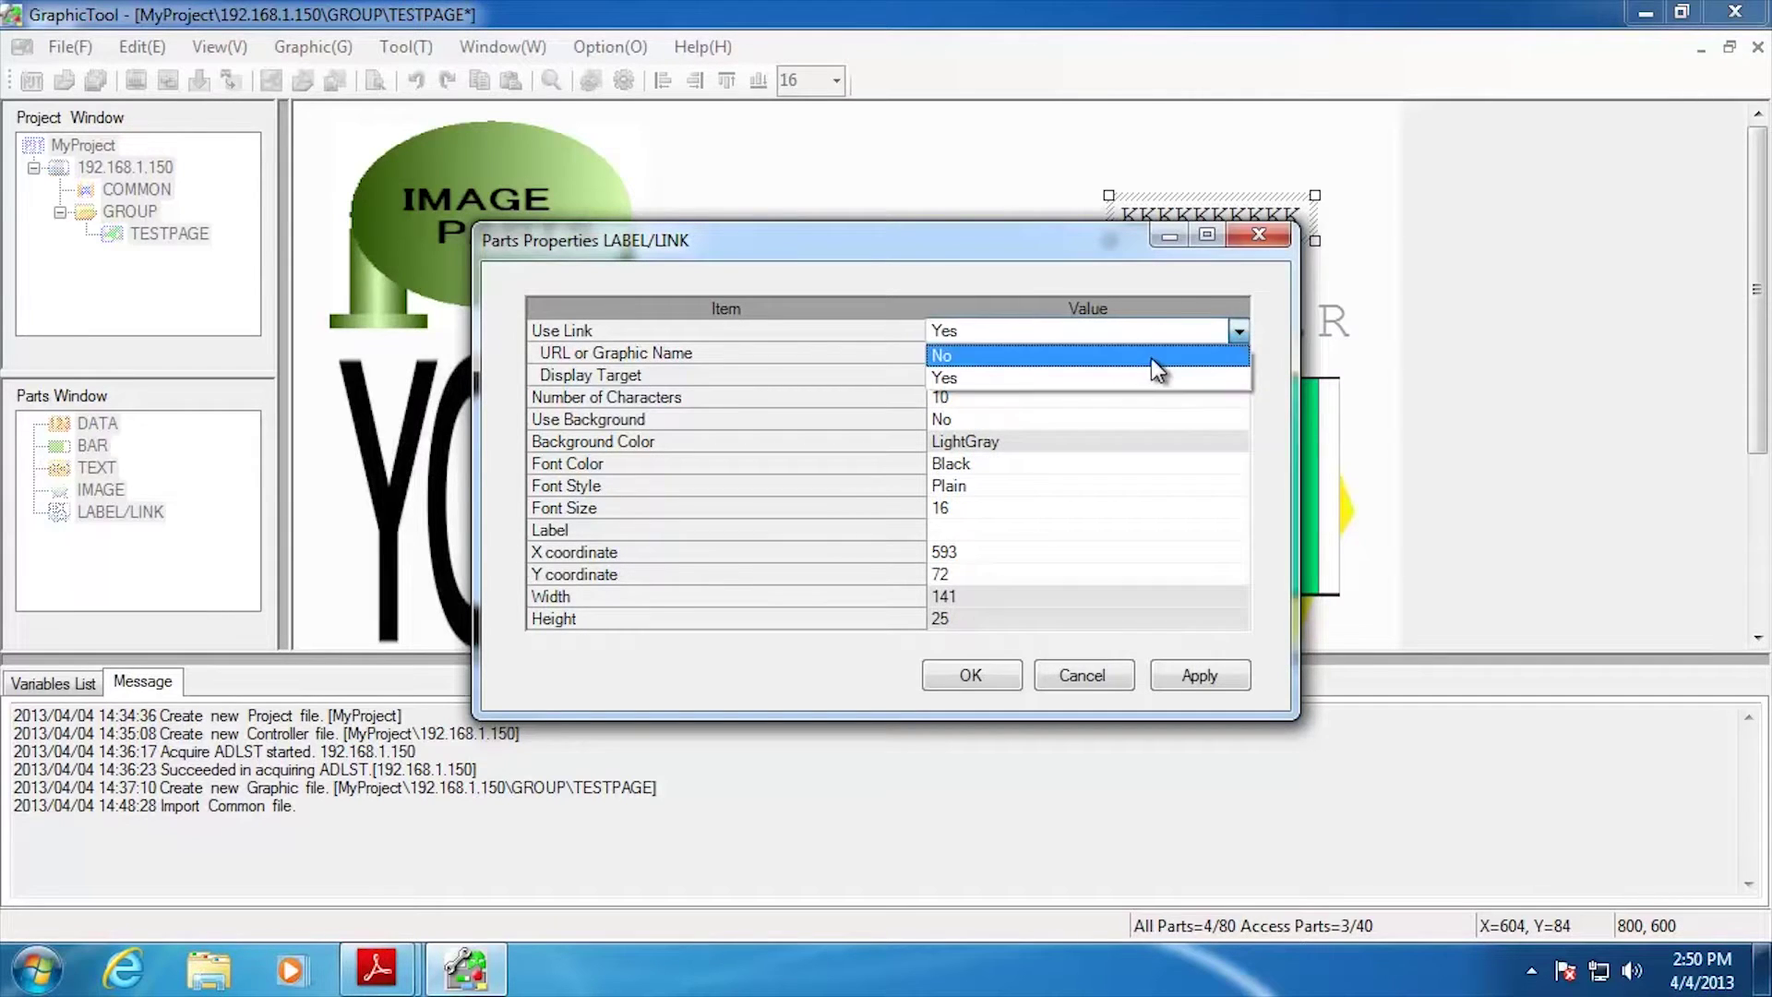
pyautogui.click(1150, 358)
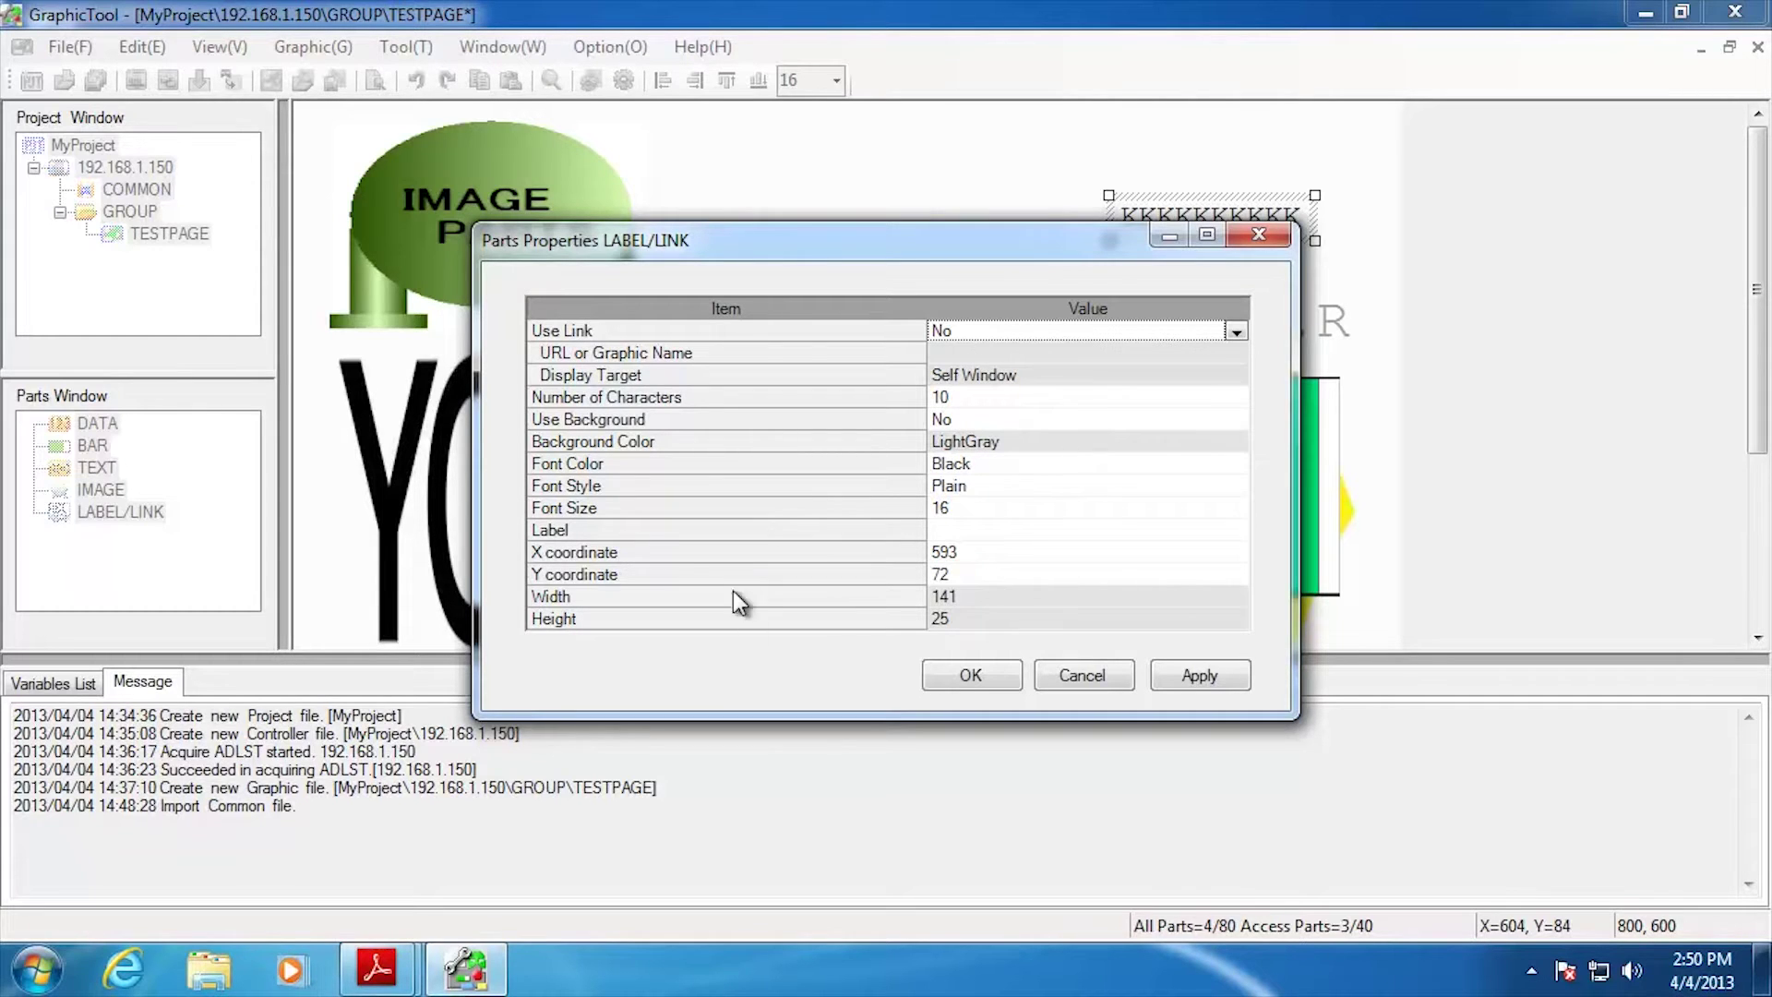
# Set the label text to TestLabel123, then apply and close the properties
pyautogui.click(949, 532)
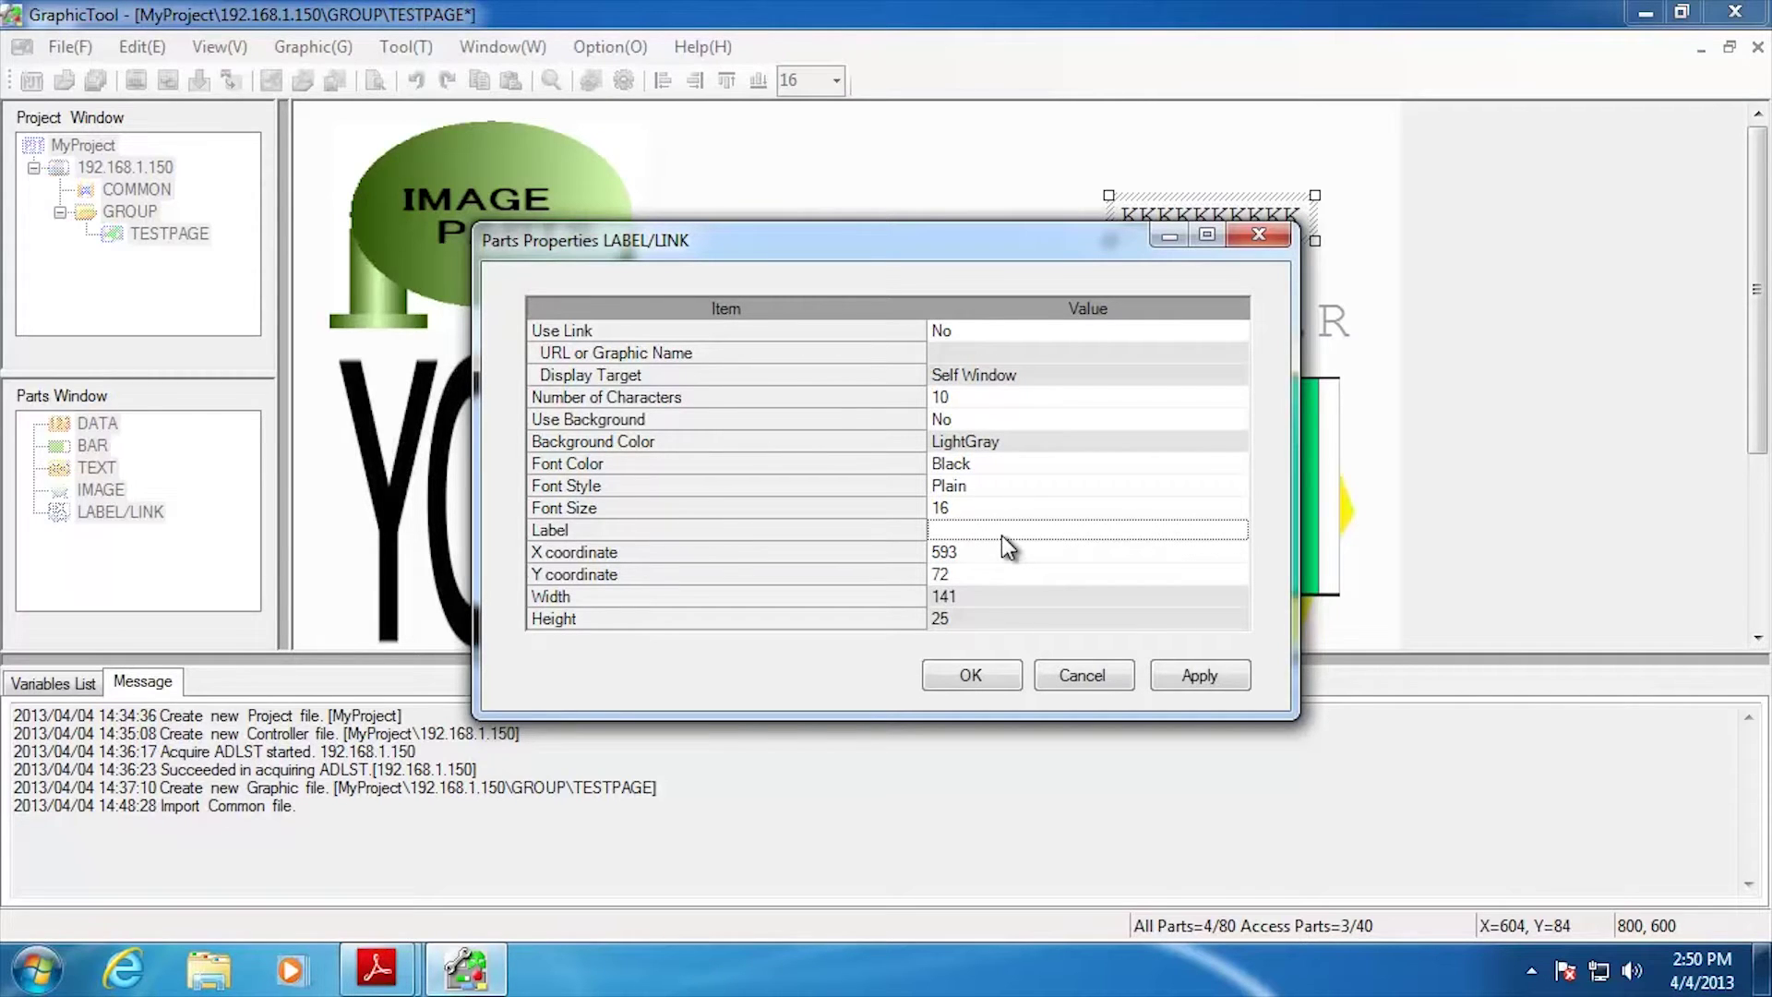
pyautogui.write('TestLabel123')
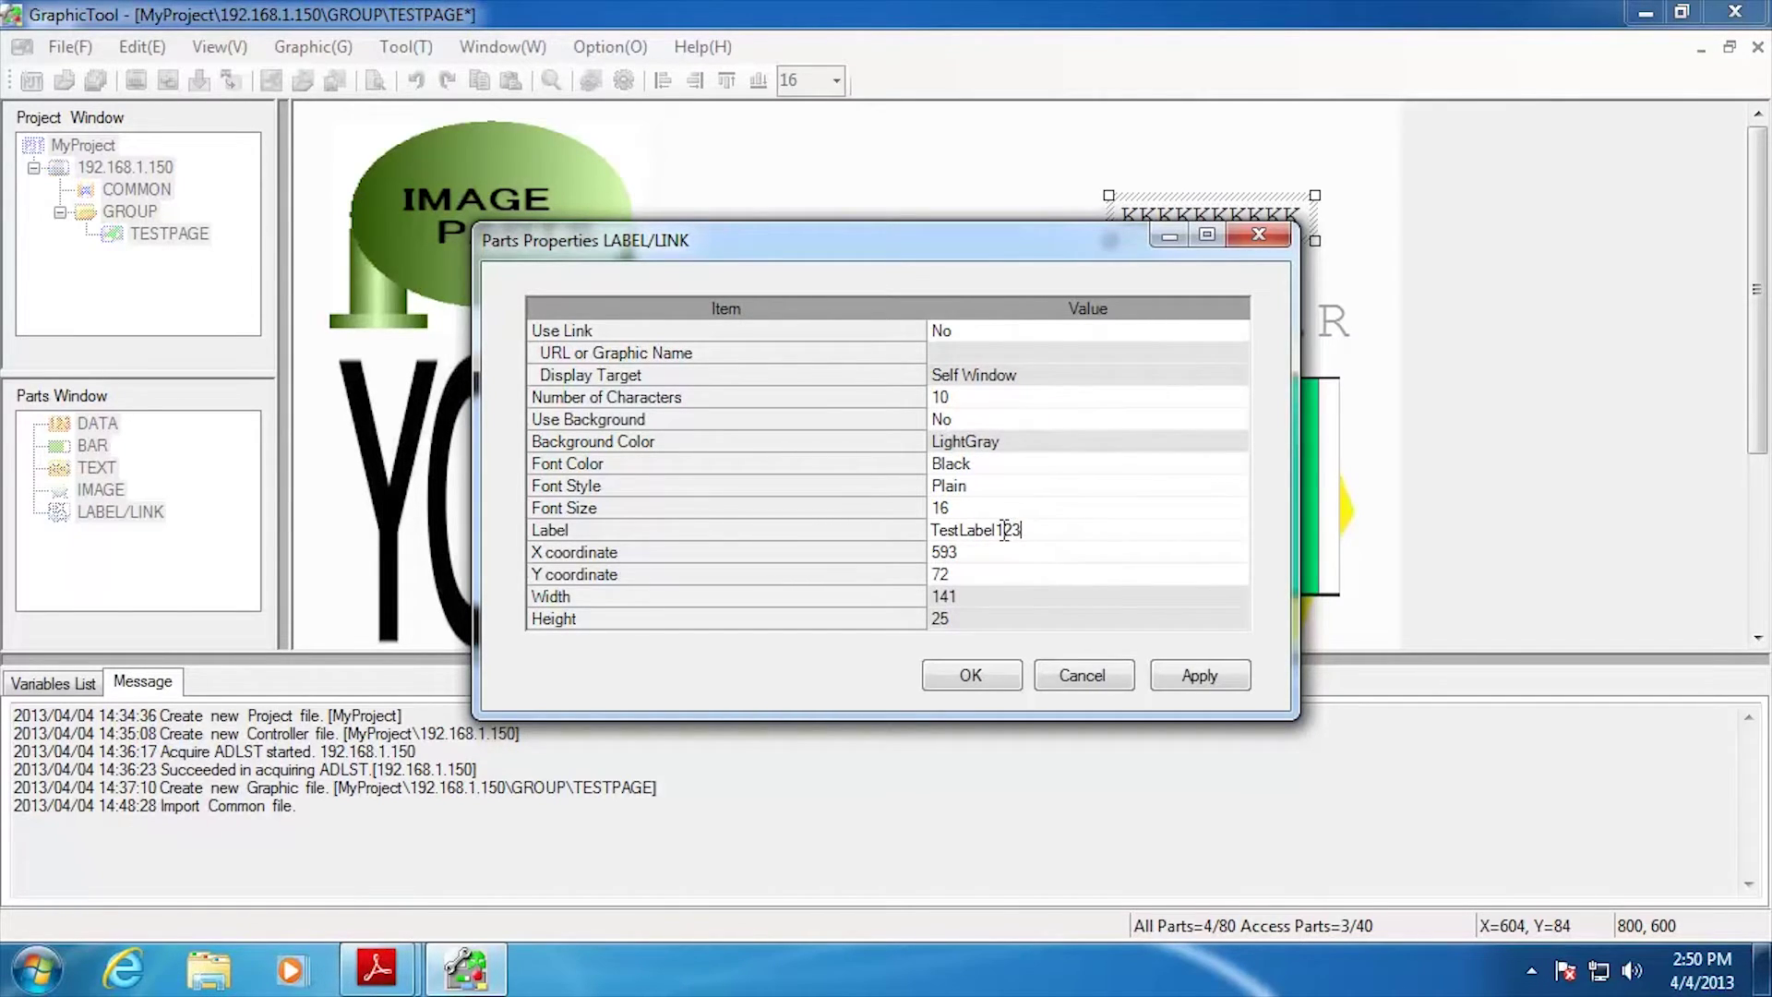
pyautogui.click(1194, 676)
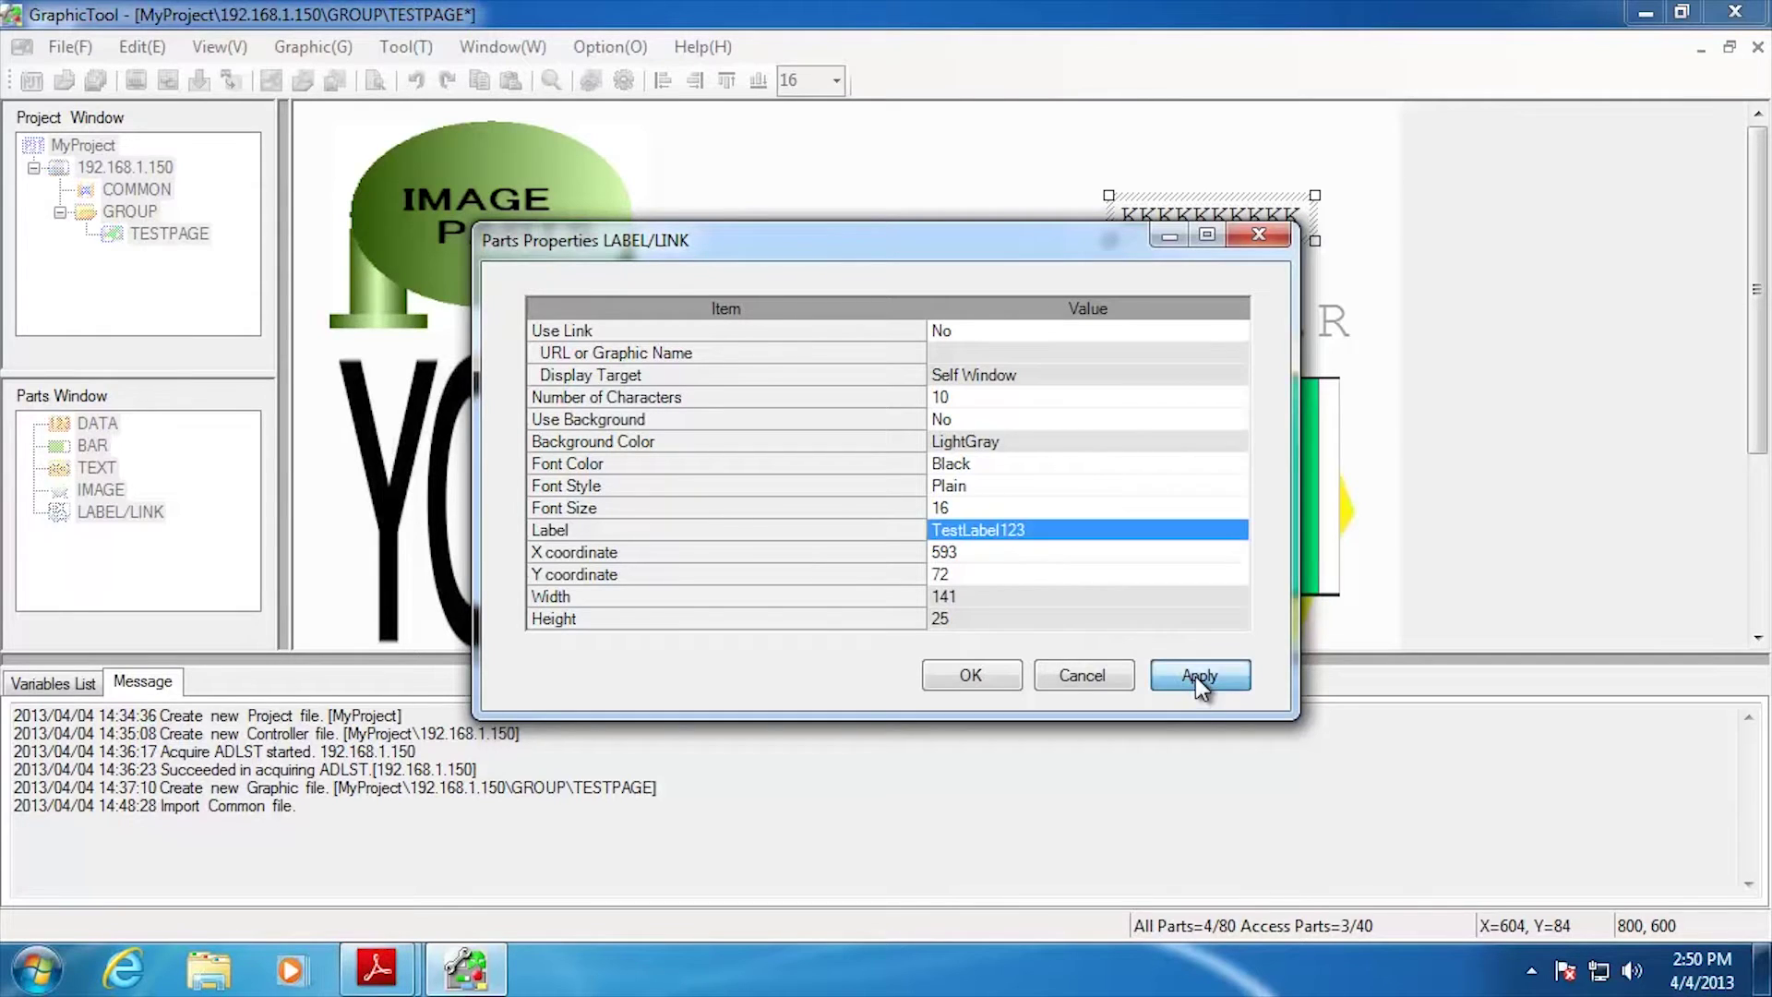
pyautogui.click(989, 673)
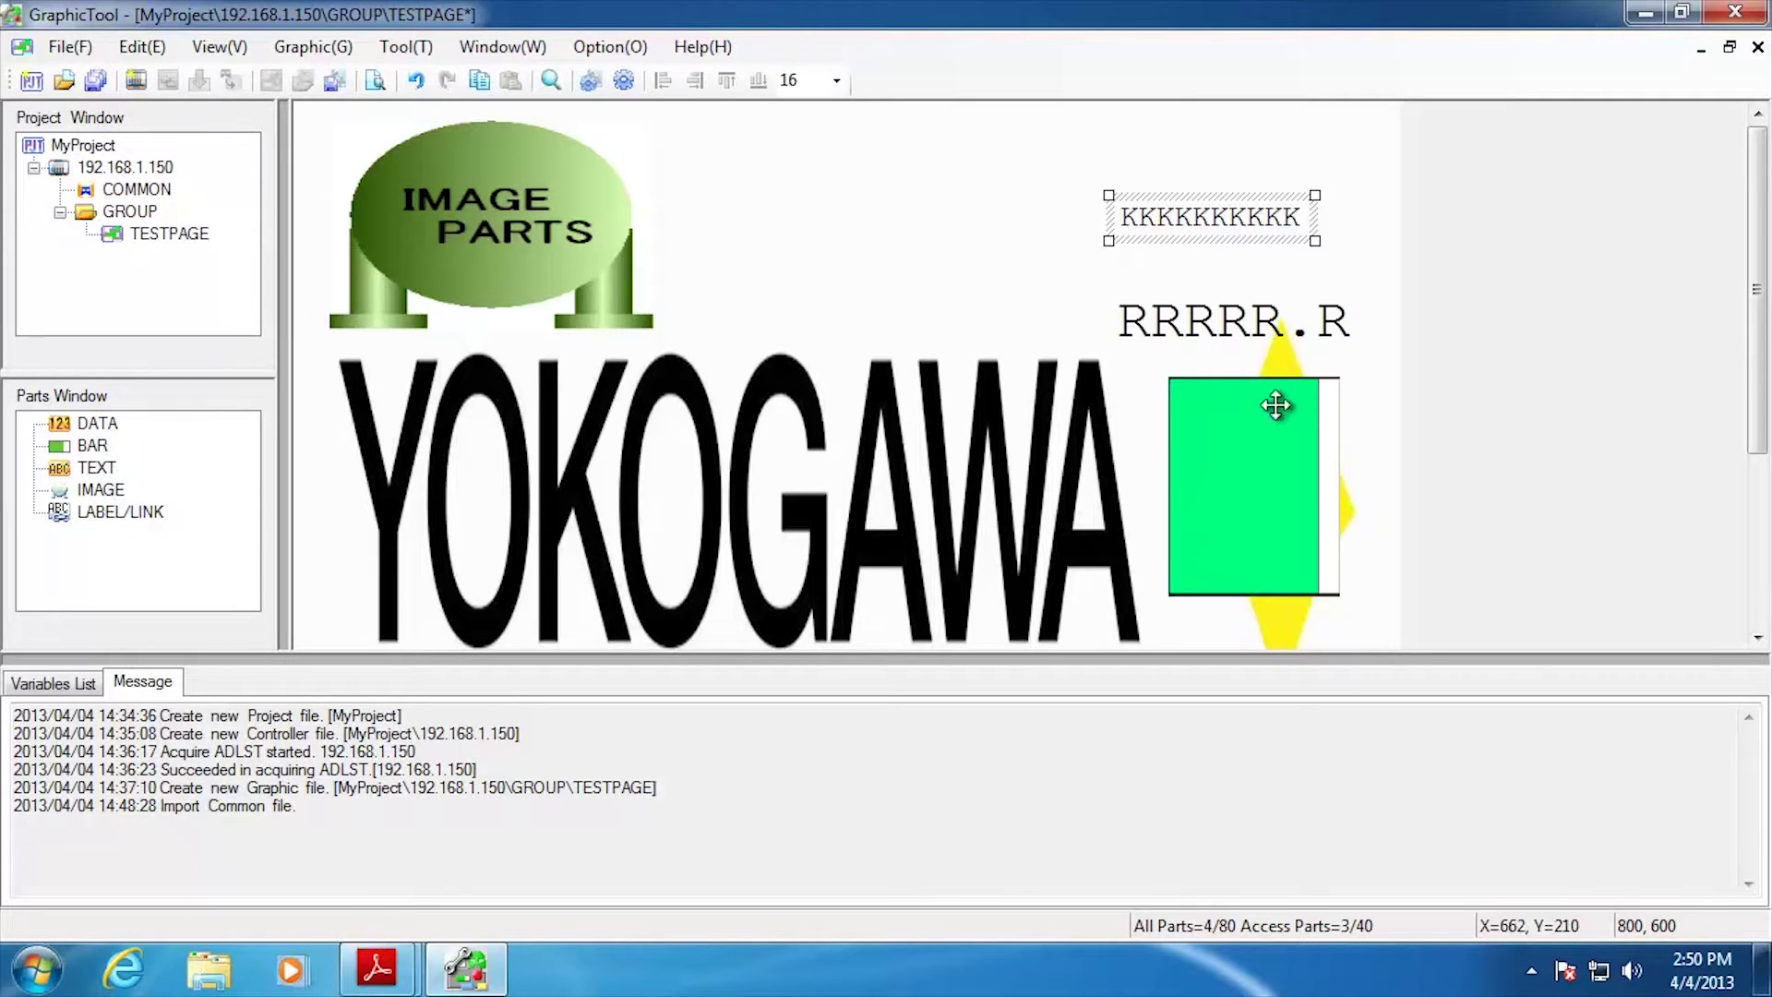
pyautogui.click(314, 53)
# Save and preview TESTPAGE, checking the image, logo, 10.9 readout and bar, then close the preview
pyautogui.moveTo(395, 57)
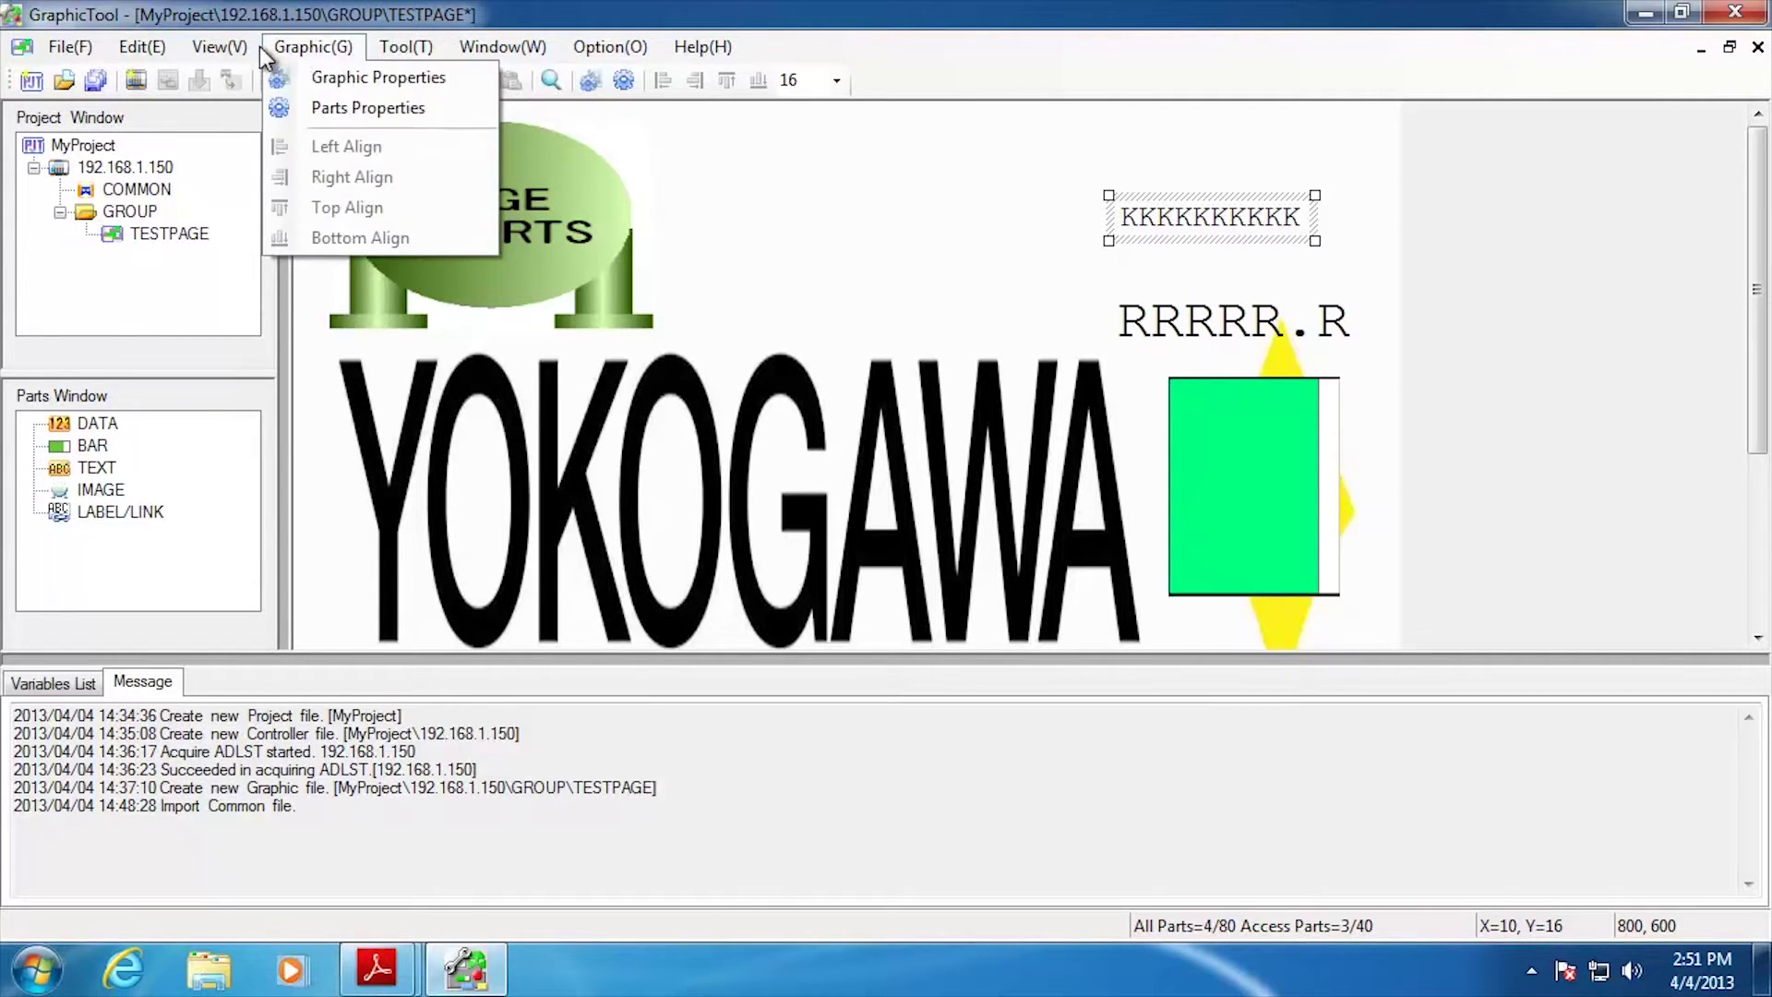
pyautogui.click(84, 48)
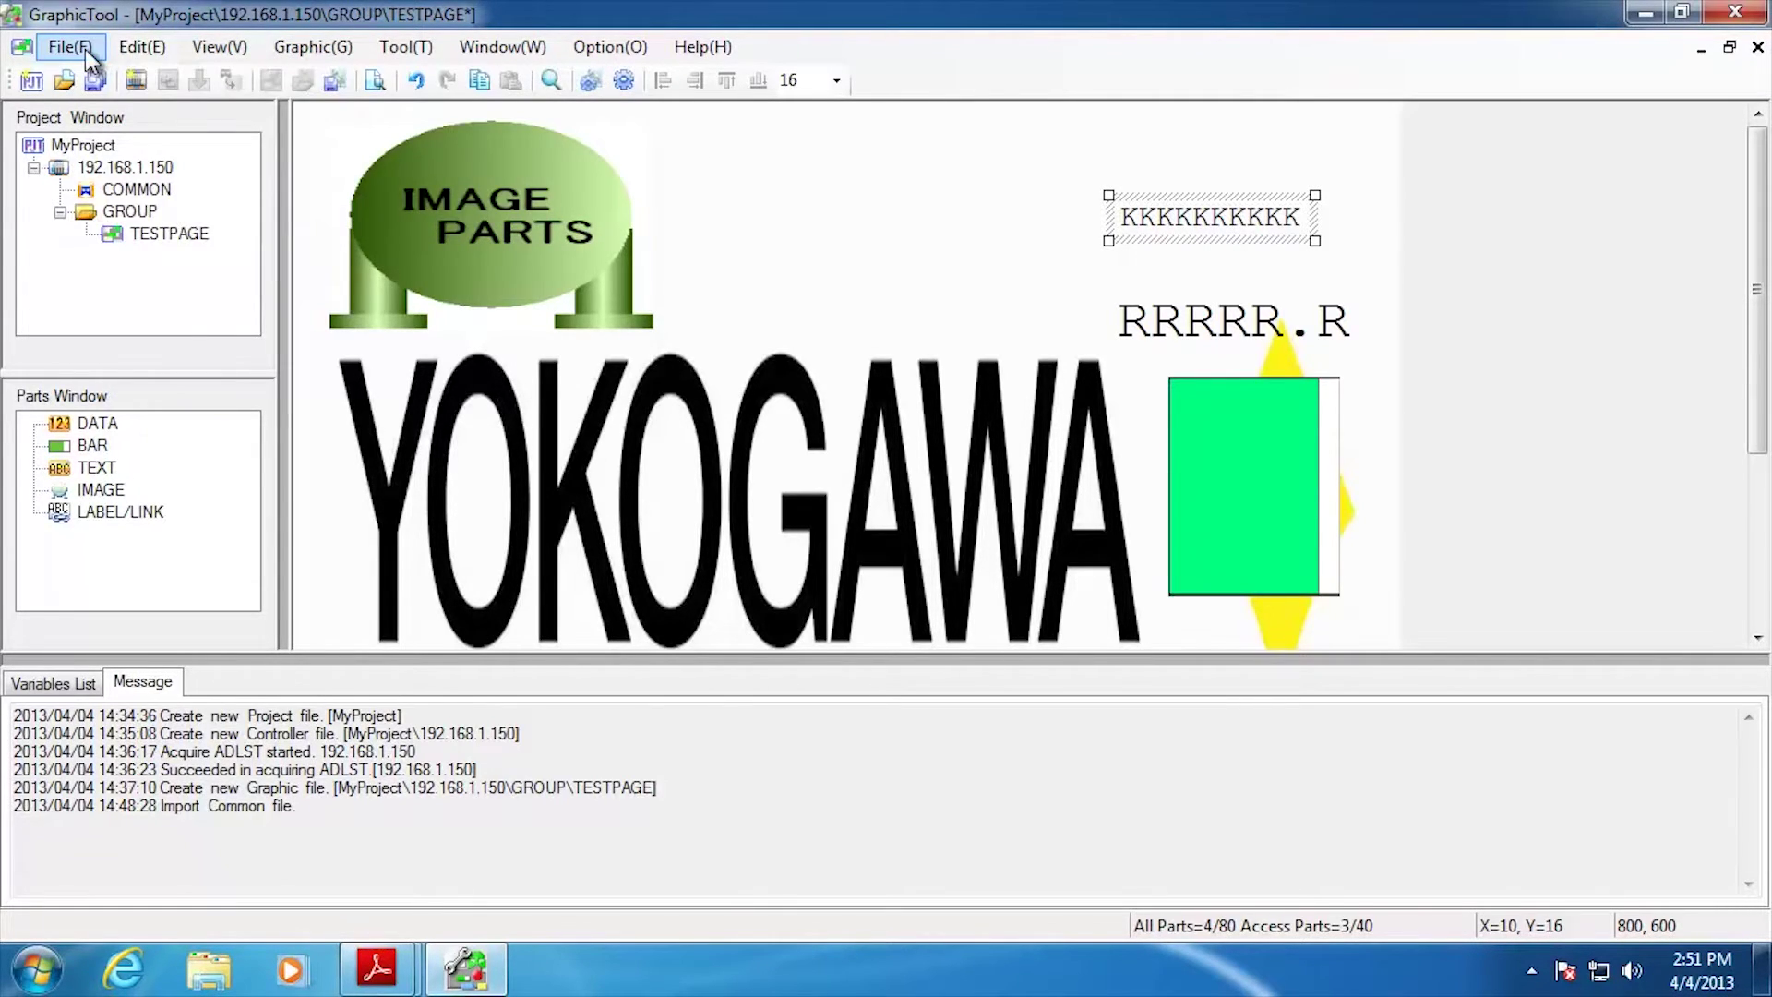
pyautogui.click(85, 47)
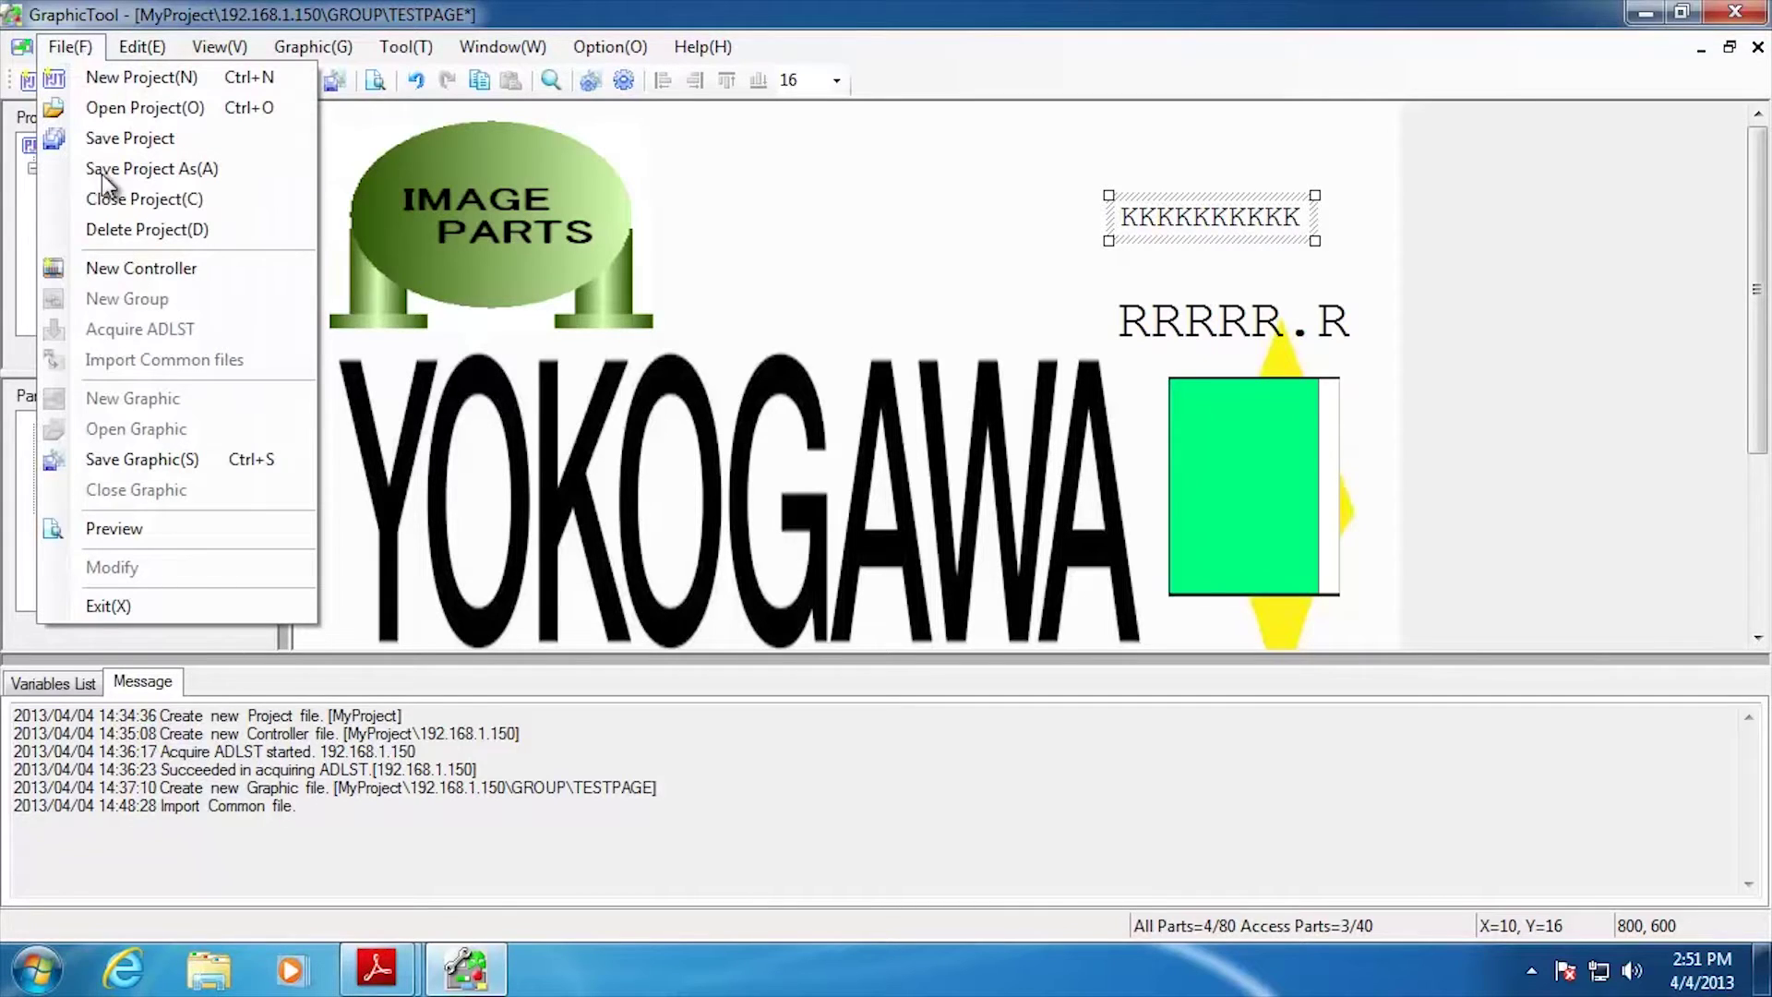
pyautogui.click(136, 528)
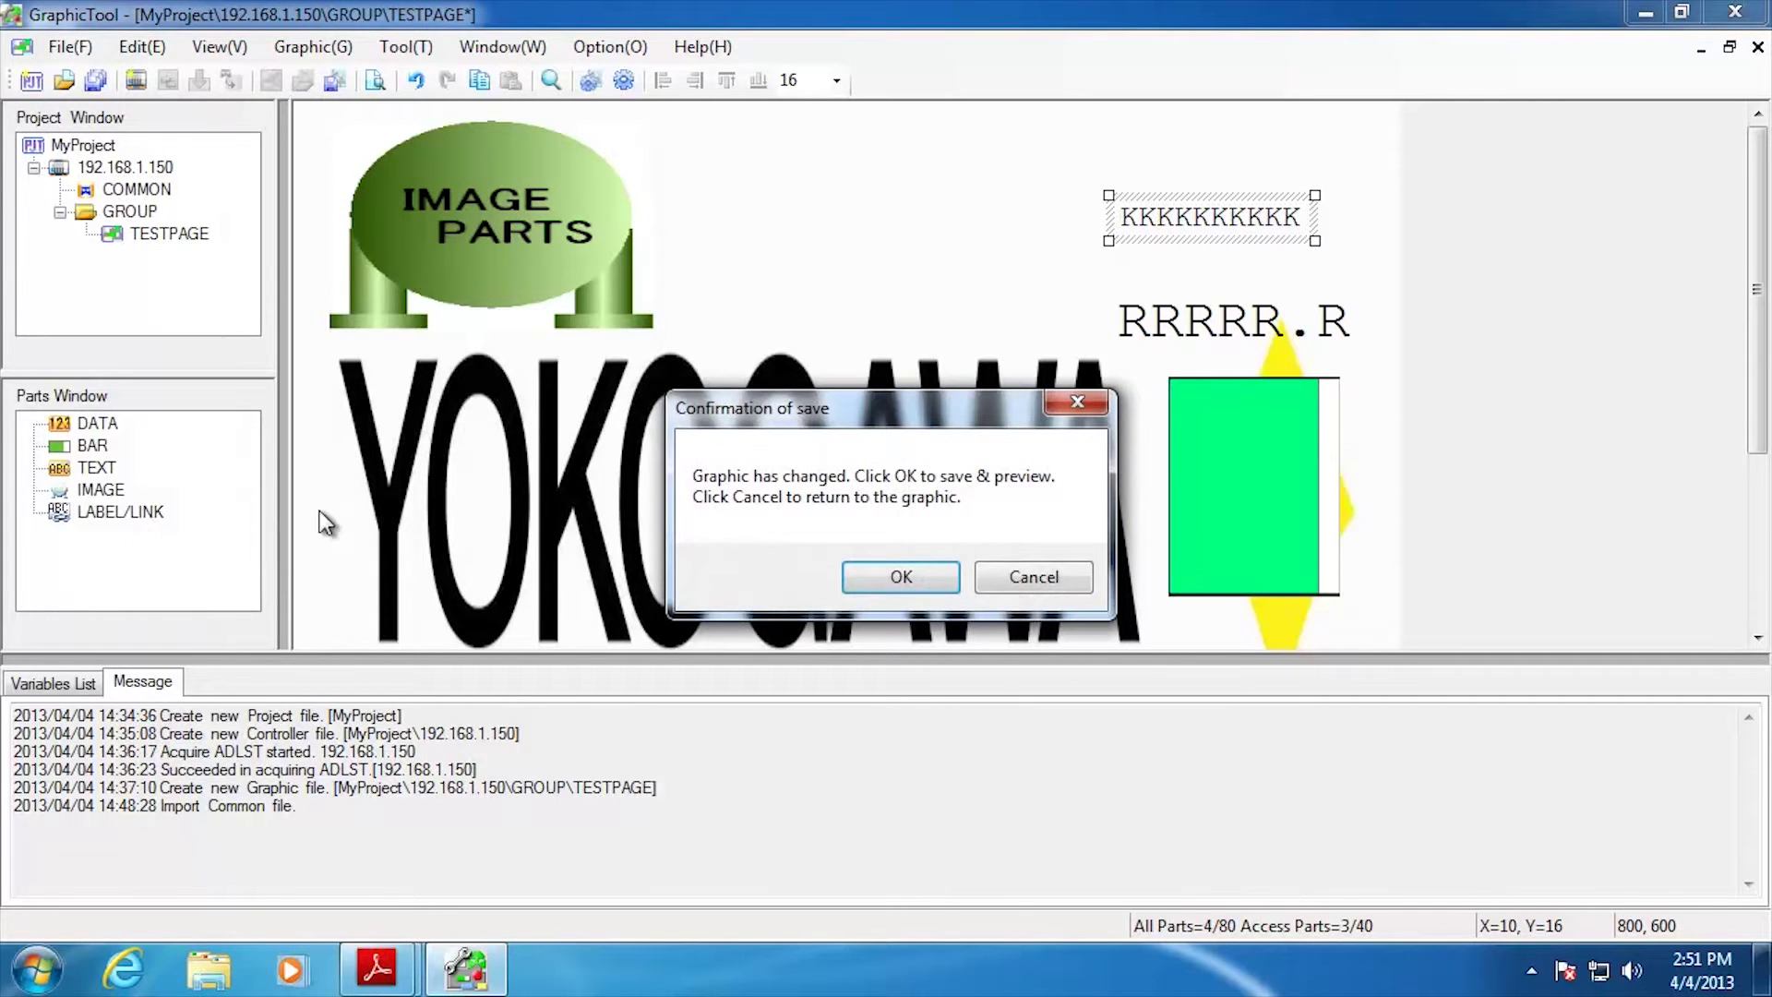
pyautogui.click(927, 589)
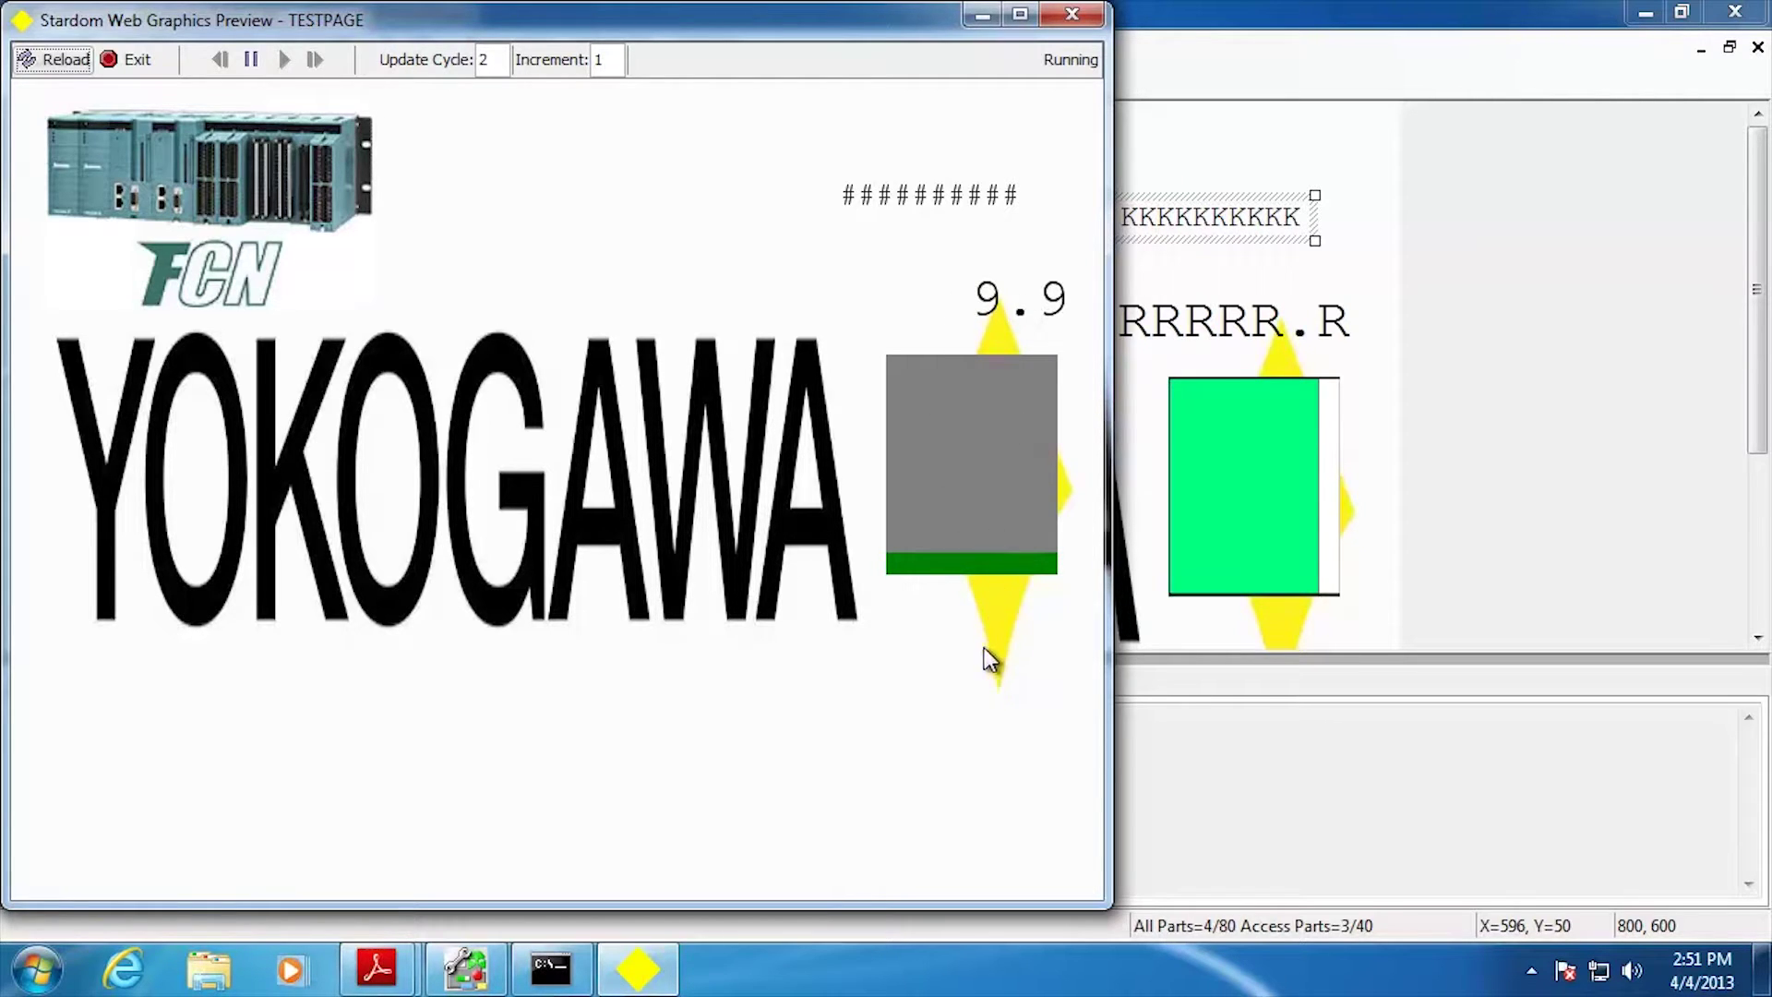
pyautogui.click(1092, 13)
# Change the label part's Number of Characters from 10 to 12 and apply
pyautogui.doubleClick(1196, 214)
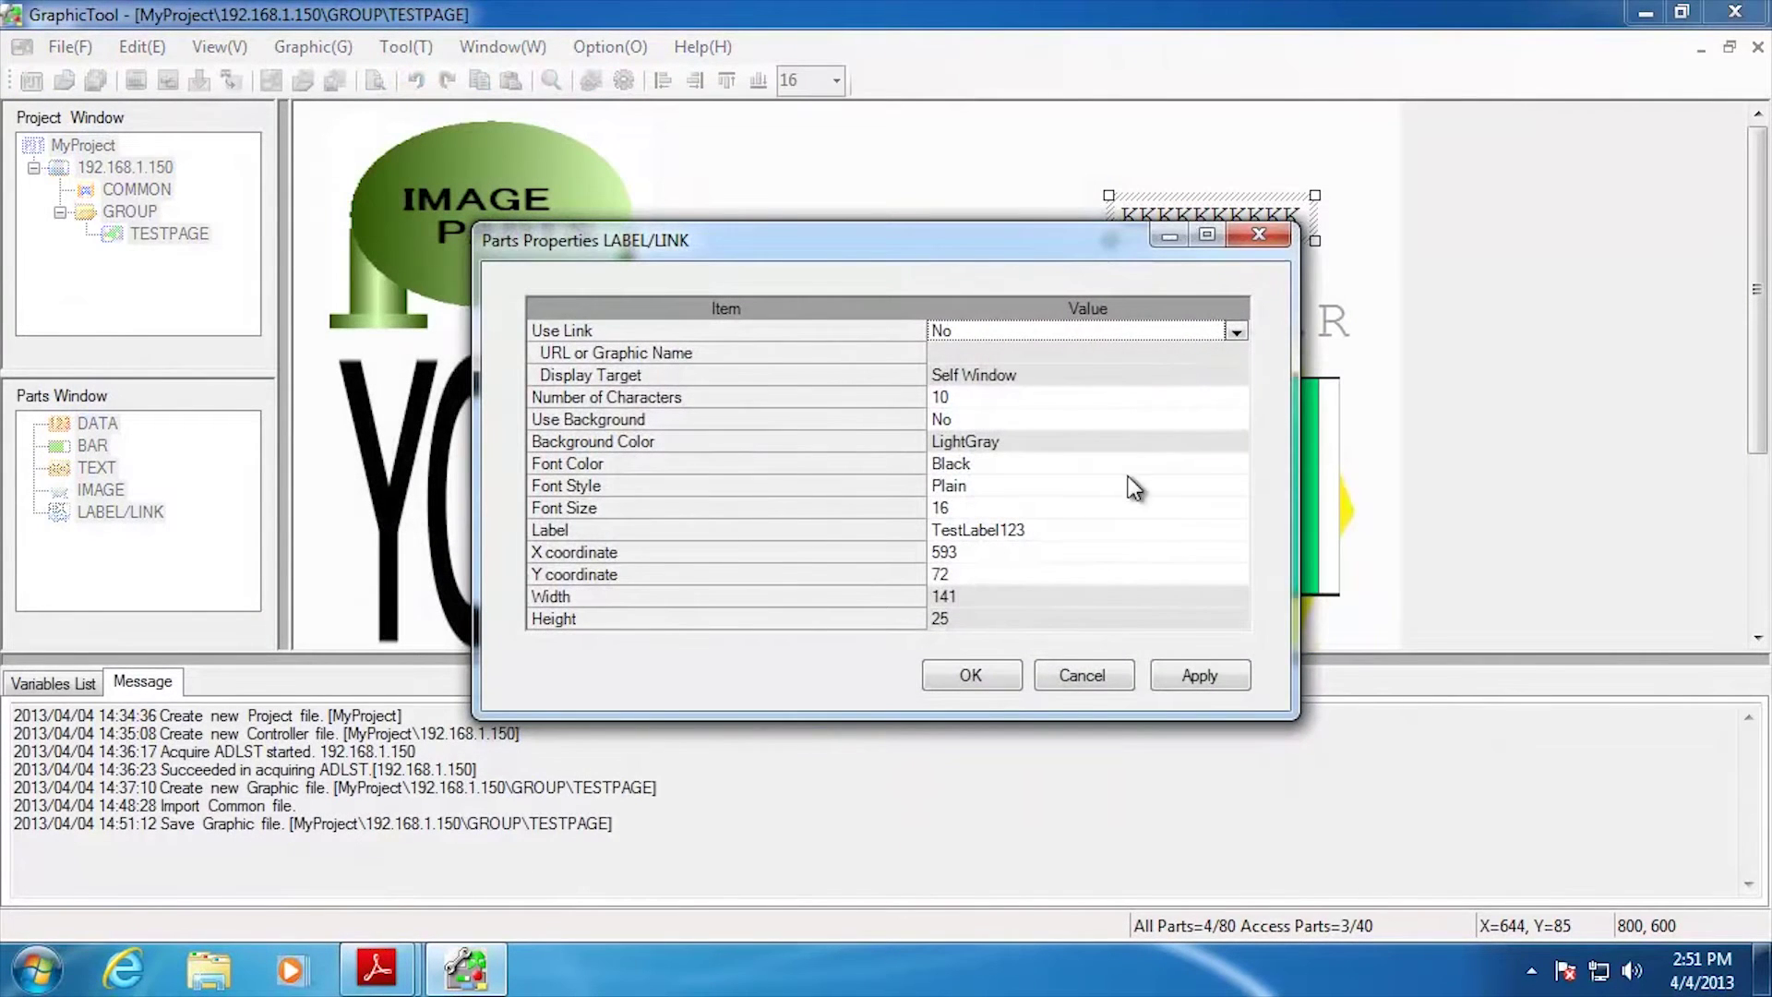
pyautogui.click(981, 534)
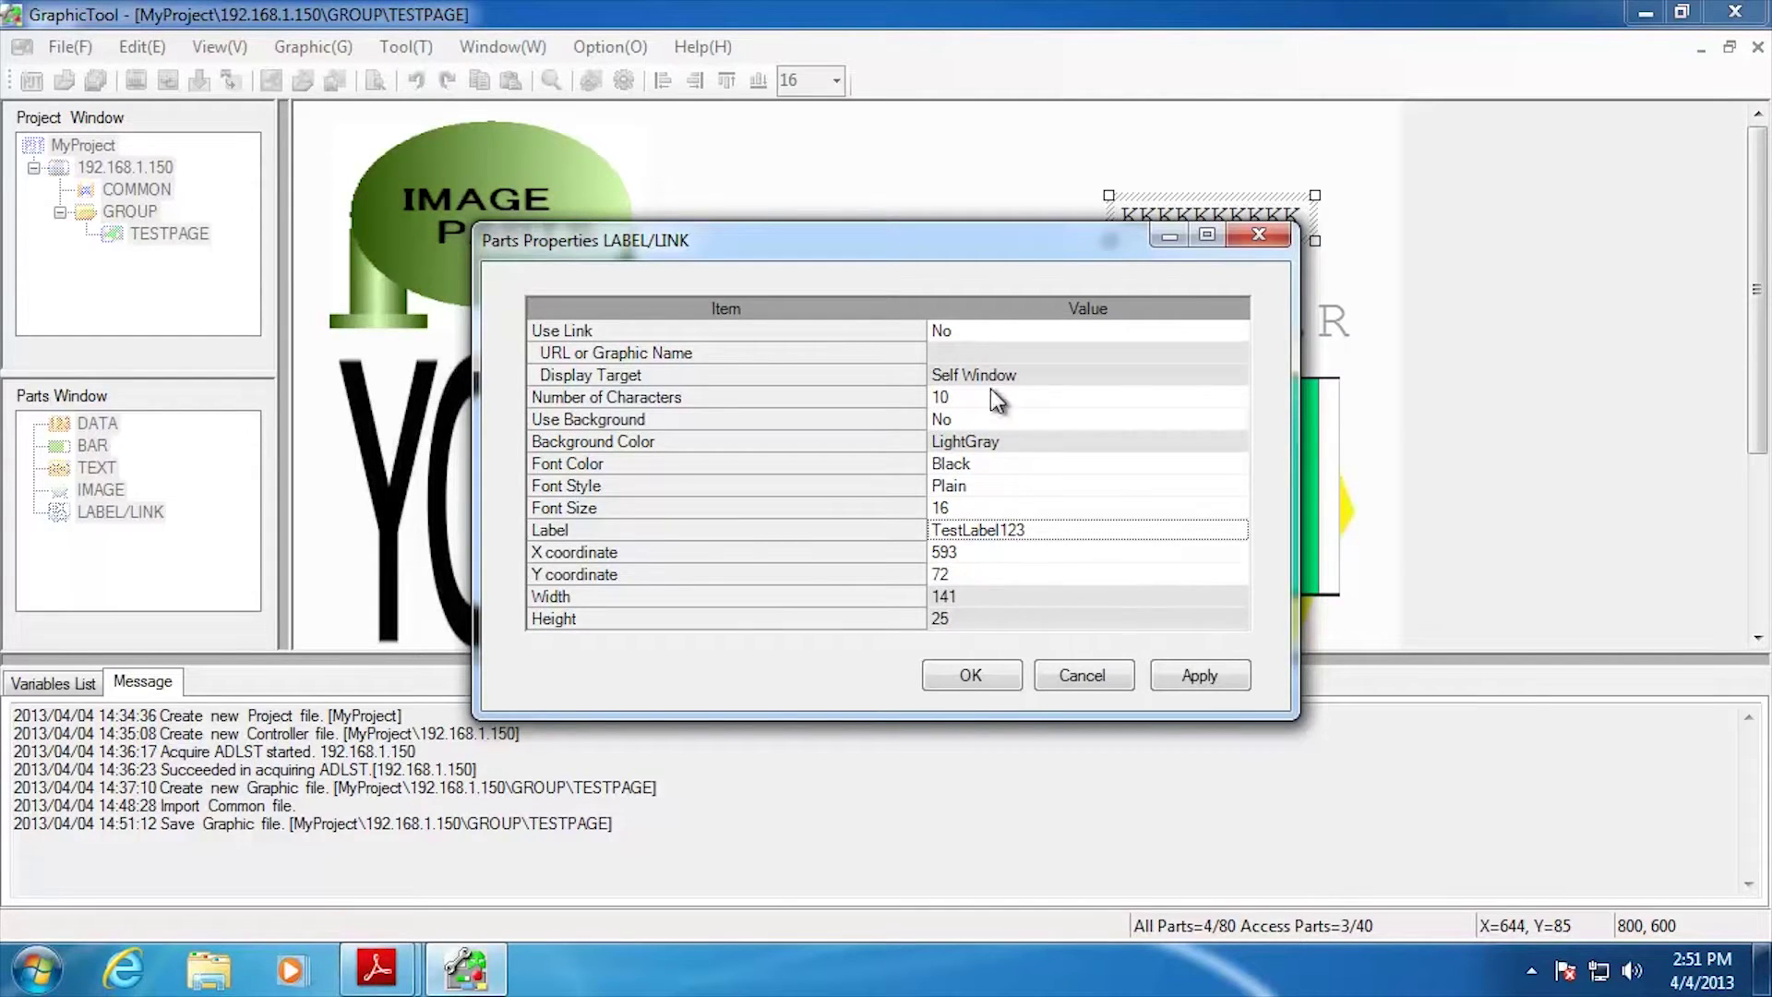
pyautogui.click(962, 401)
pyautogui.moveTo(964, 400); pyautogui.dragTo(877, 395)
pyautogui.write('12')
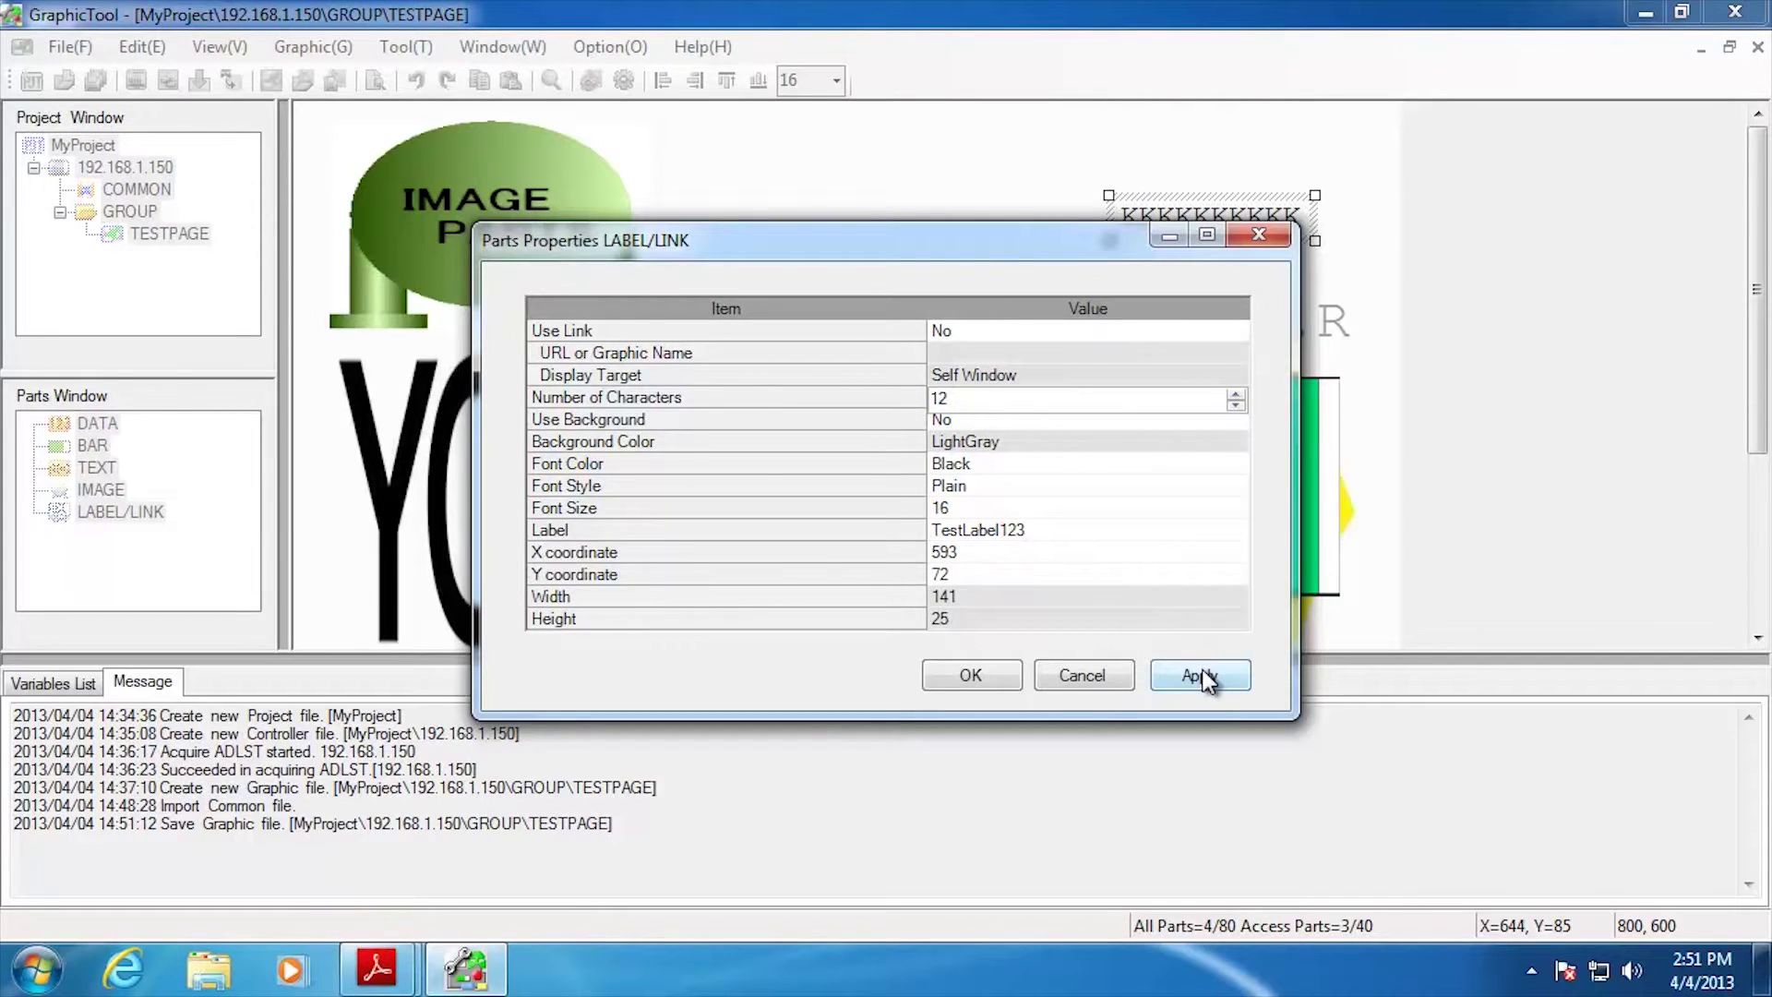
pyautogui.click(1202, 676)
pyautogui.click(993, 677)
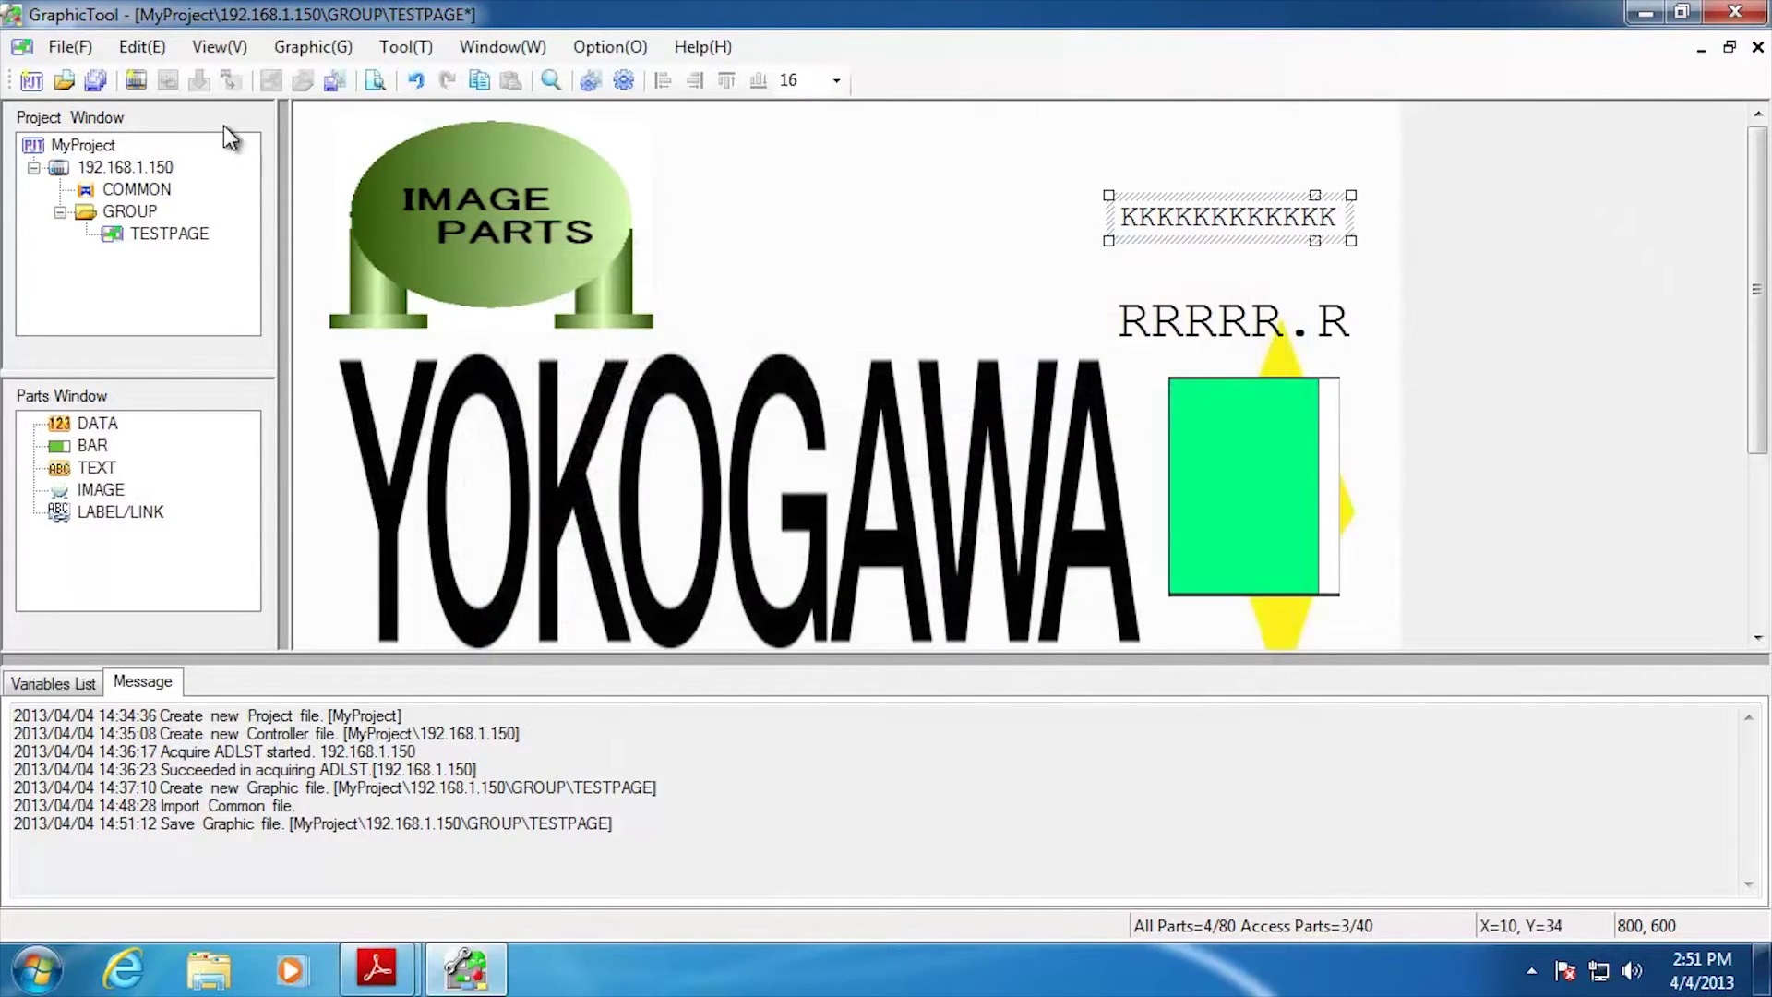
# Save and preview TESTPAGE again to confirm TestLabel123 shows, then close the preview
pyautogui.click(68, 47)
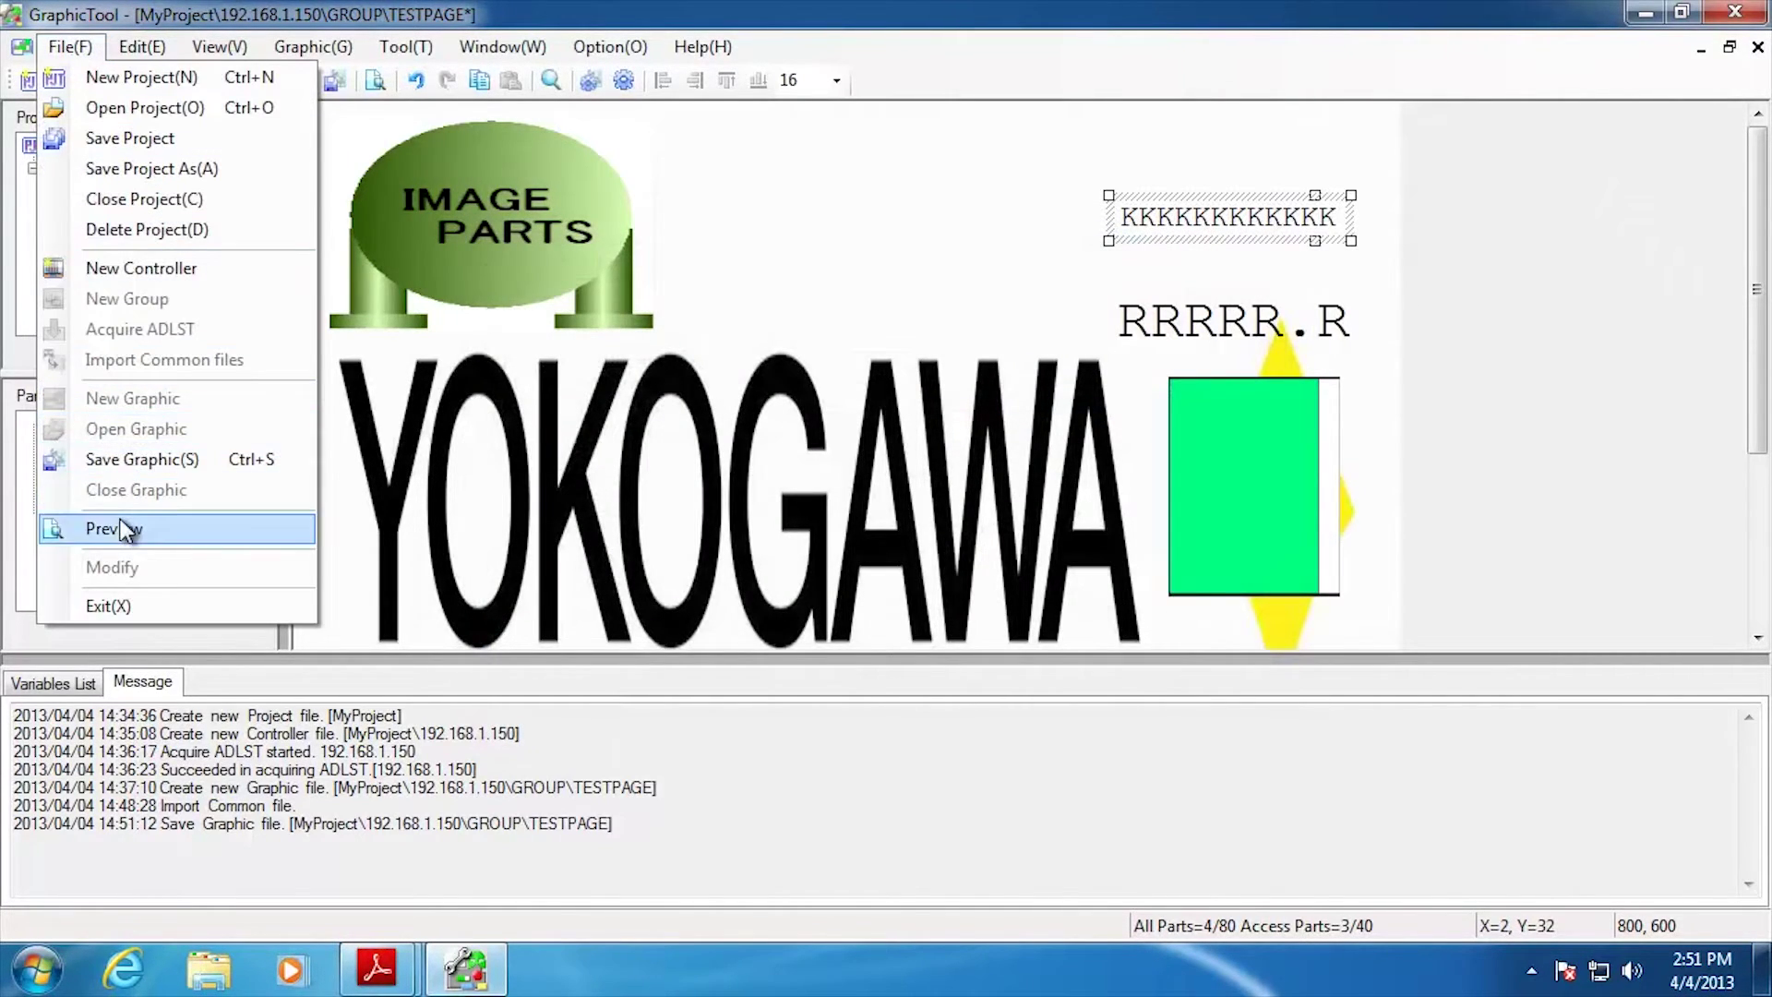
pyautogui.click(123, 526)
pyautogui.click(900, 571)
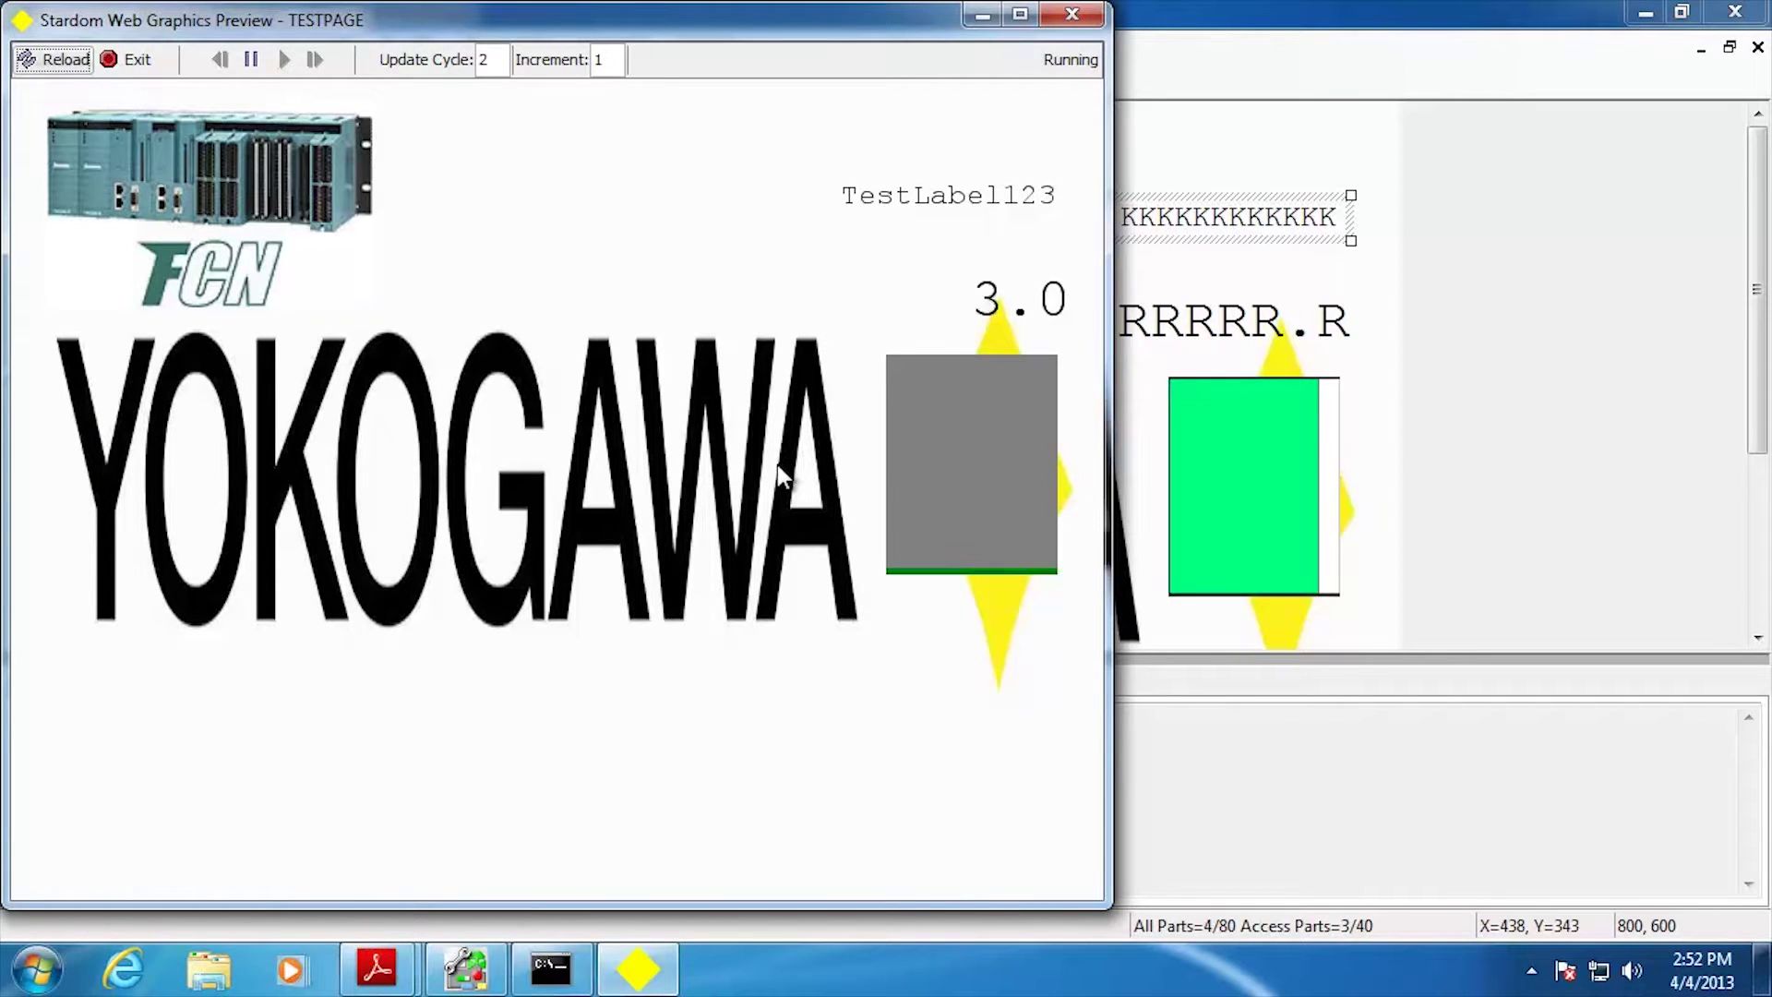
pyautogui.click(1076, 20)
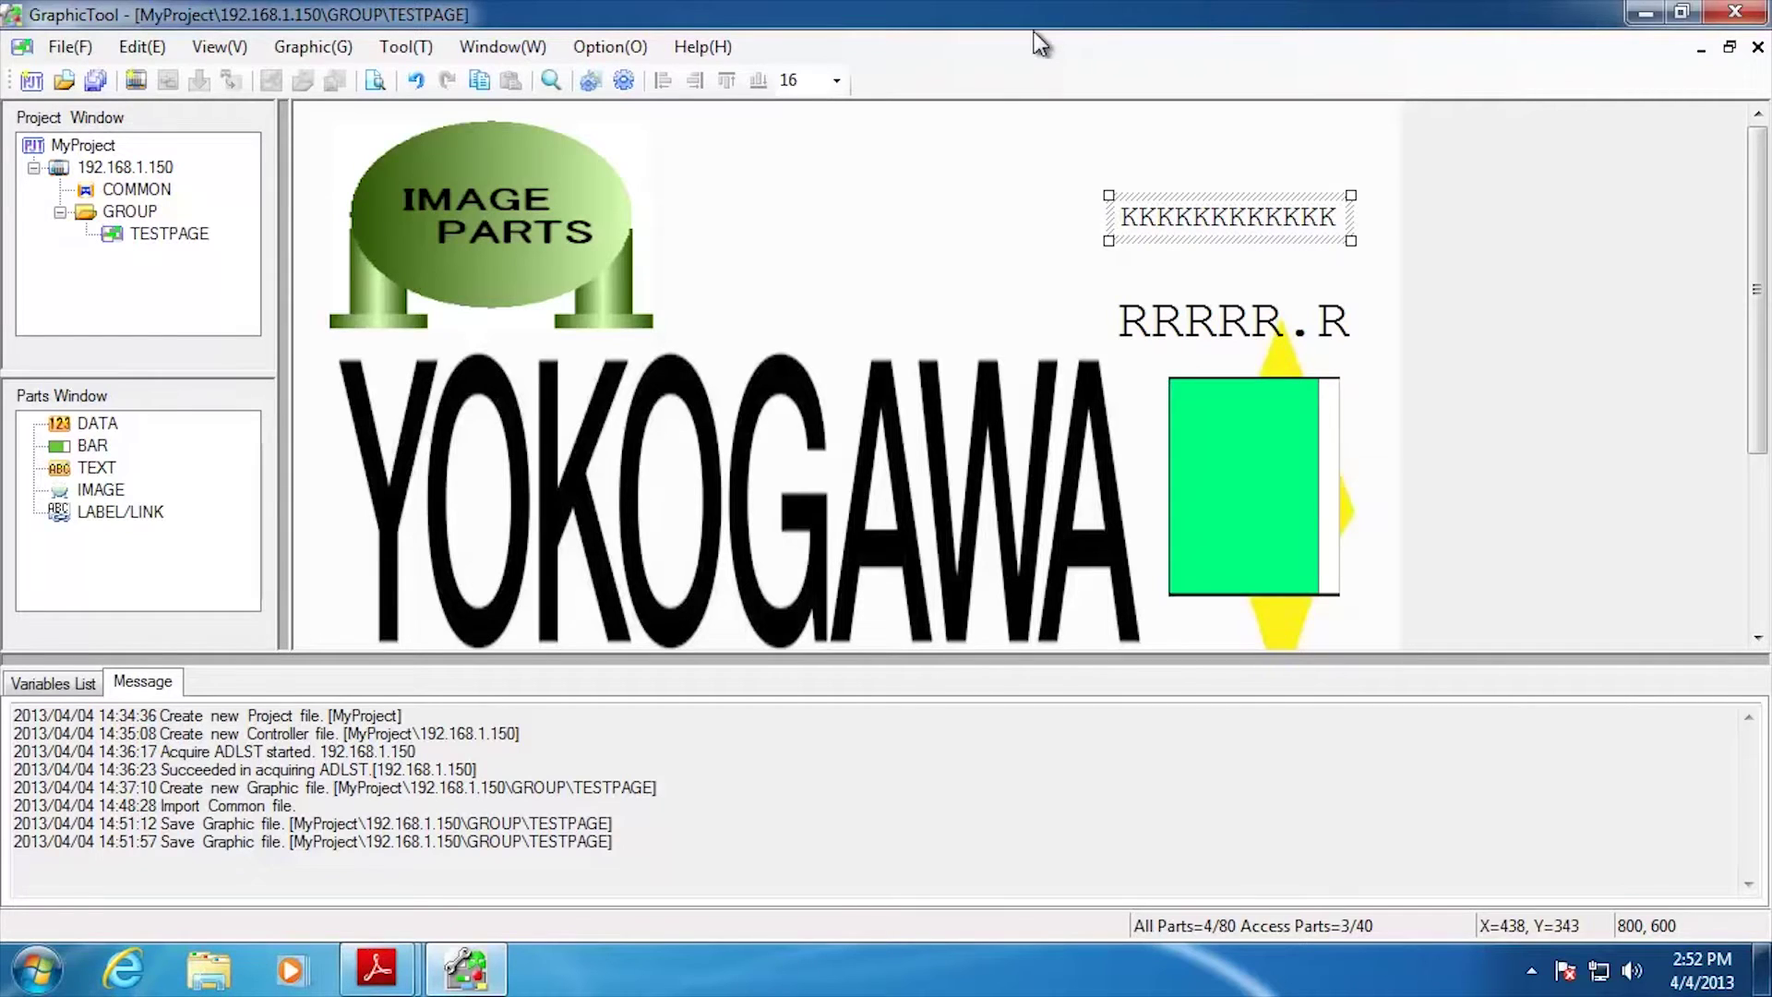
# Download all TESTPAGE graphic files to controller 192.168.1.150 and acknowledge the success message
pyautogui.click(315, 51)
pyautogui.moveTo(397, 47)
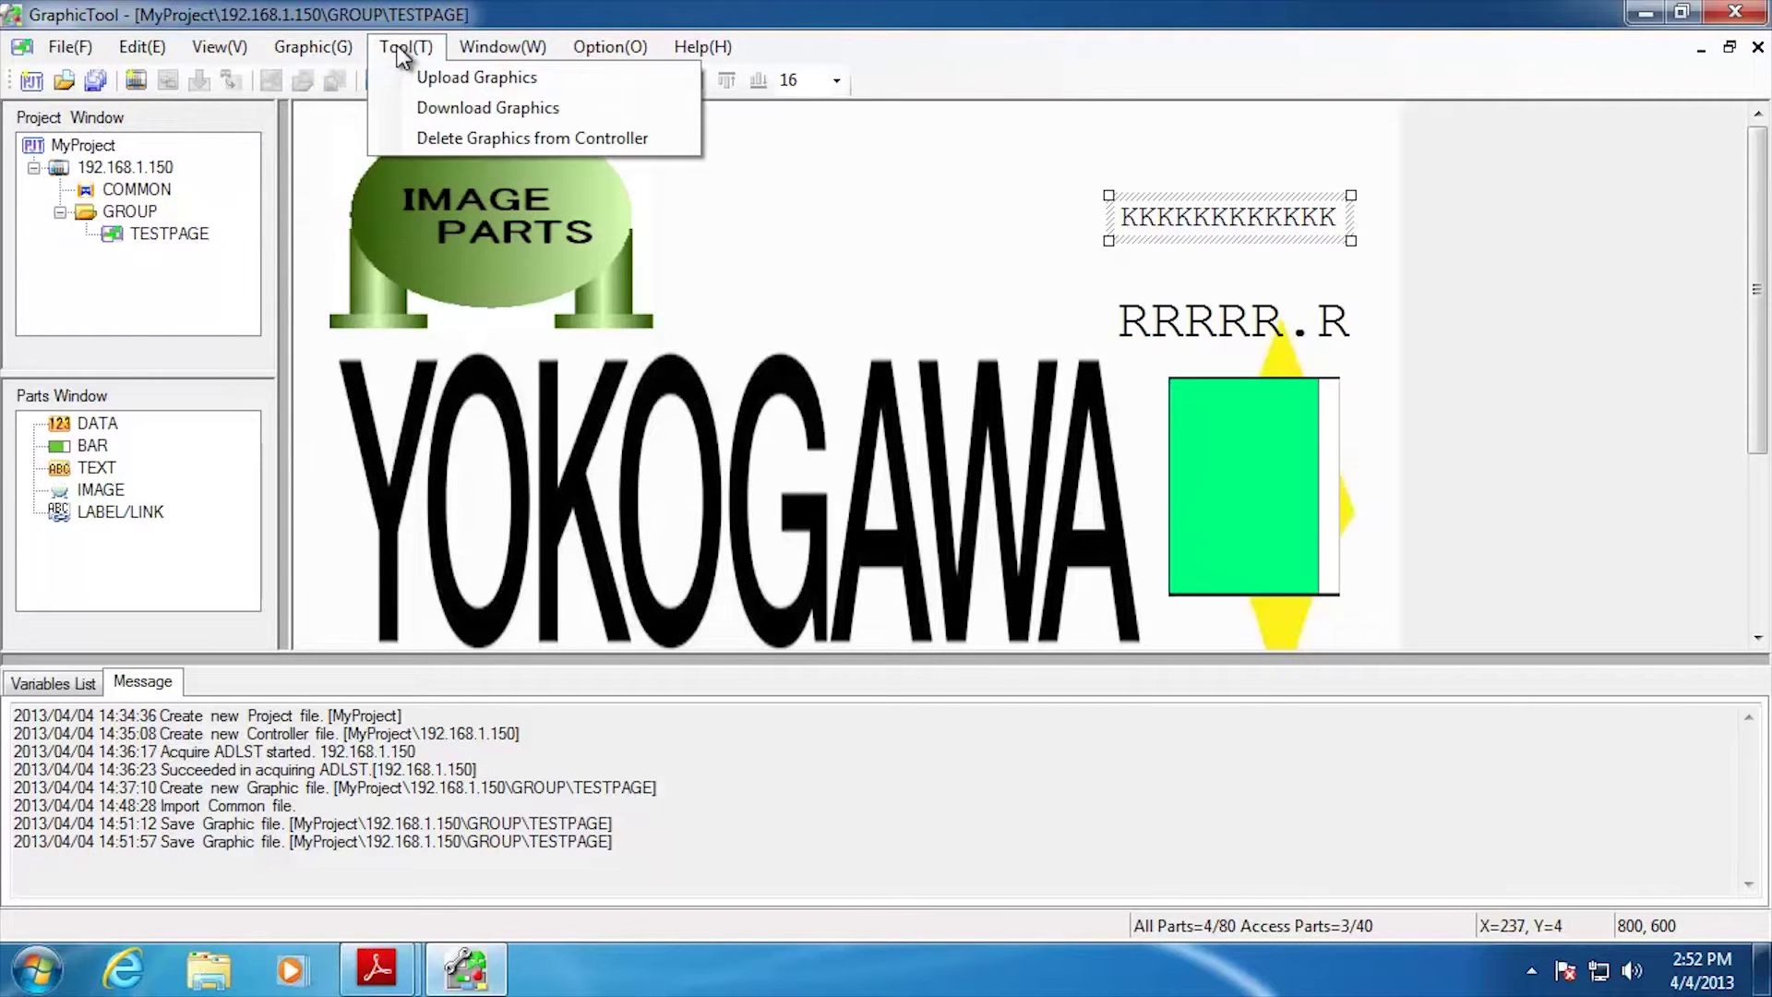
pyautogui.click(430, 107)
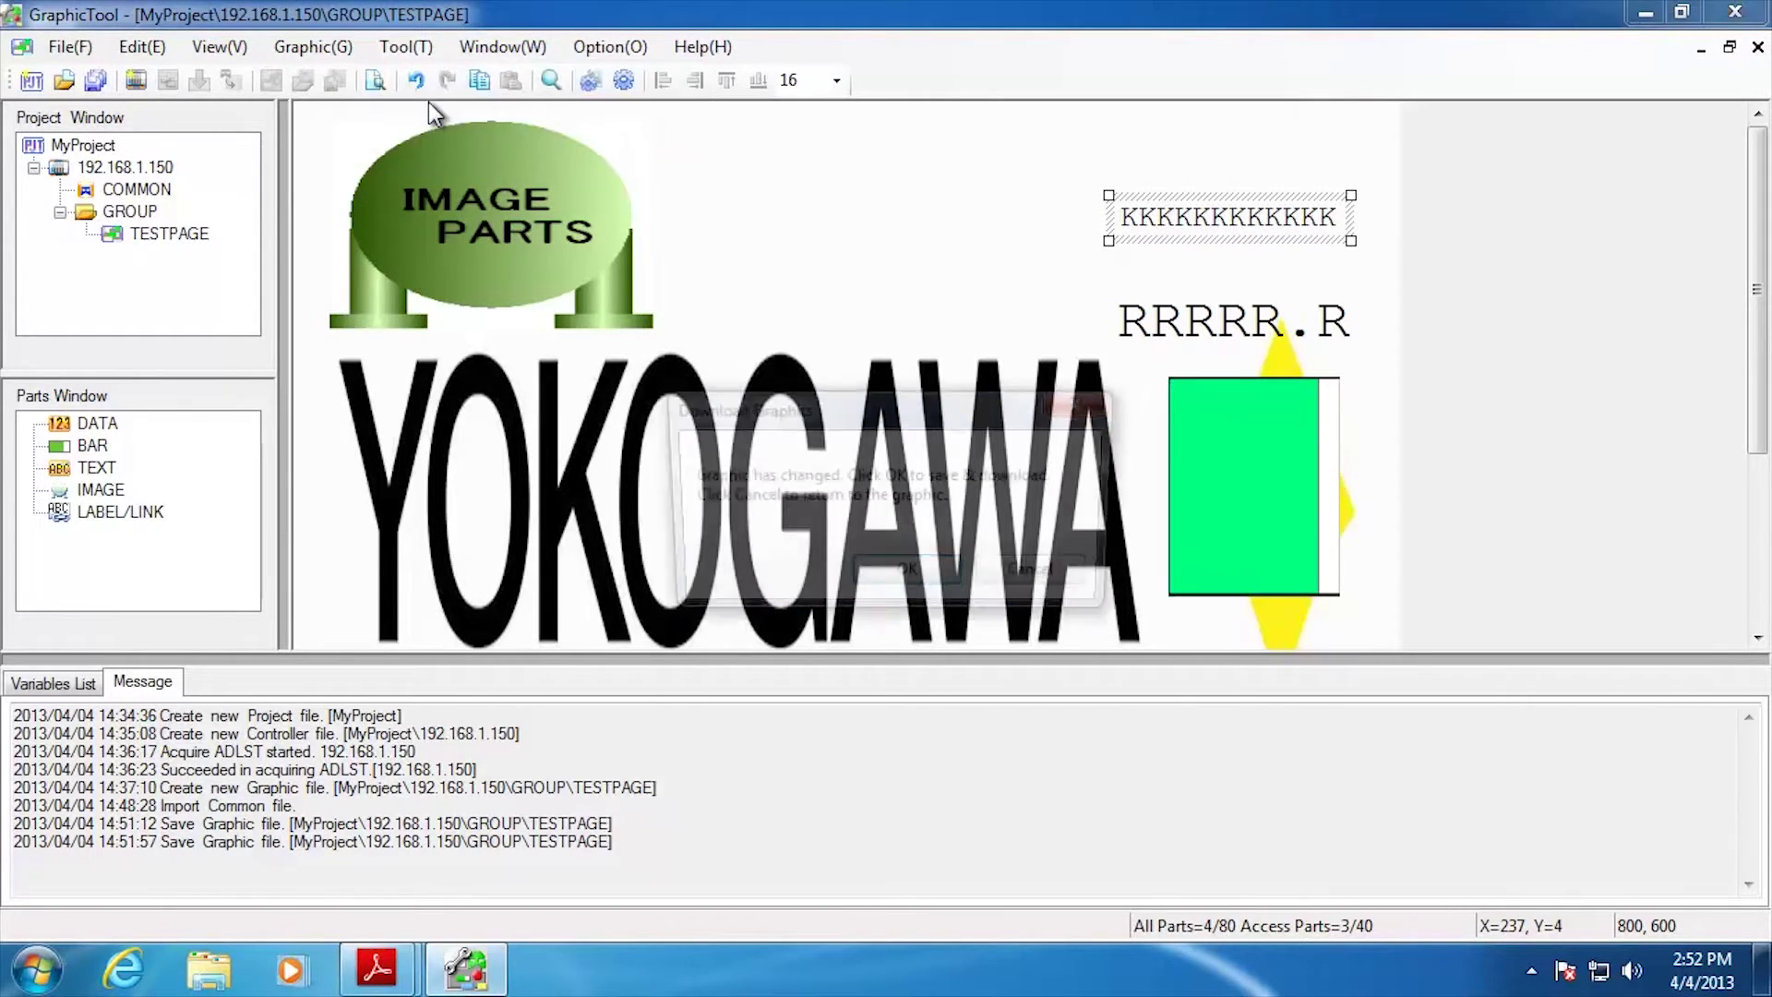
pyautogui.click(921, 574)
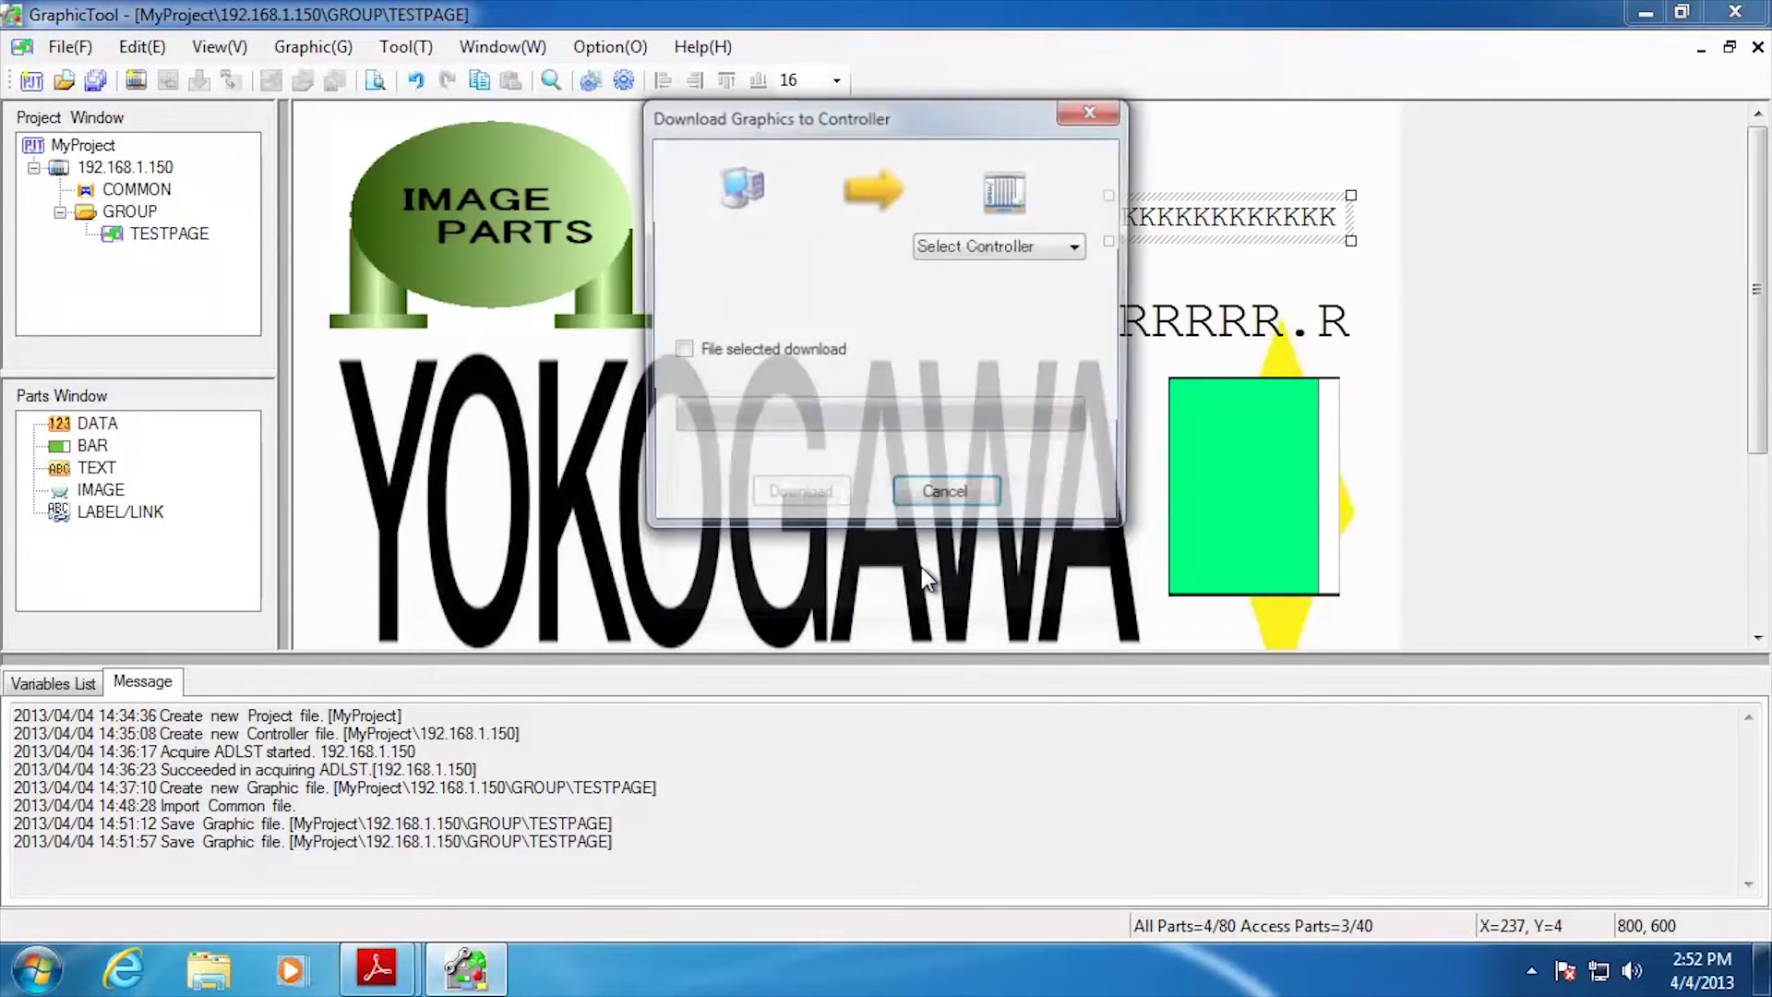
pyautogui.click(1044, 256)
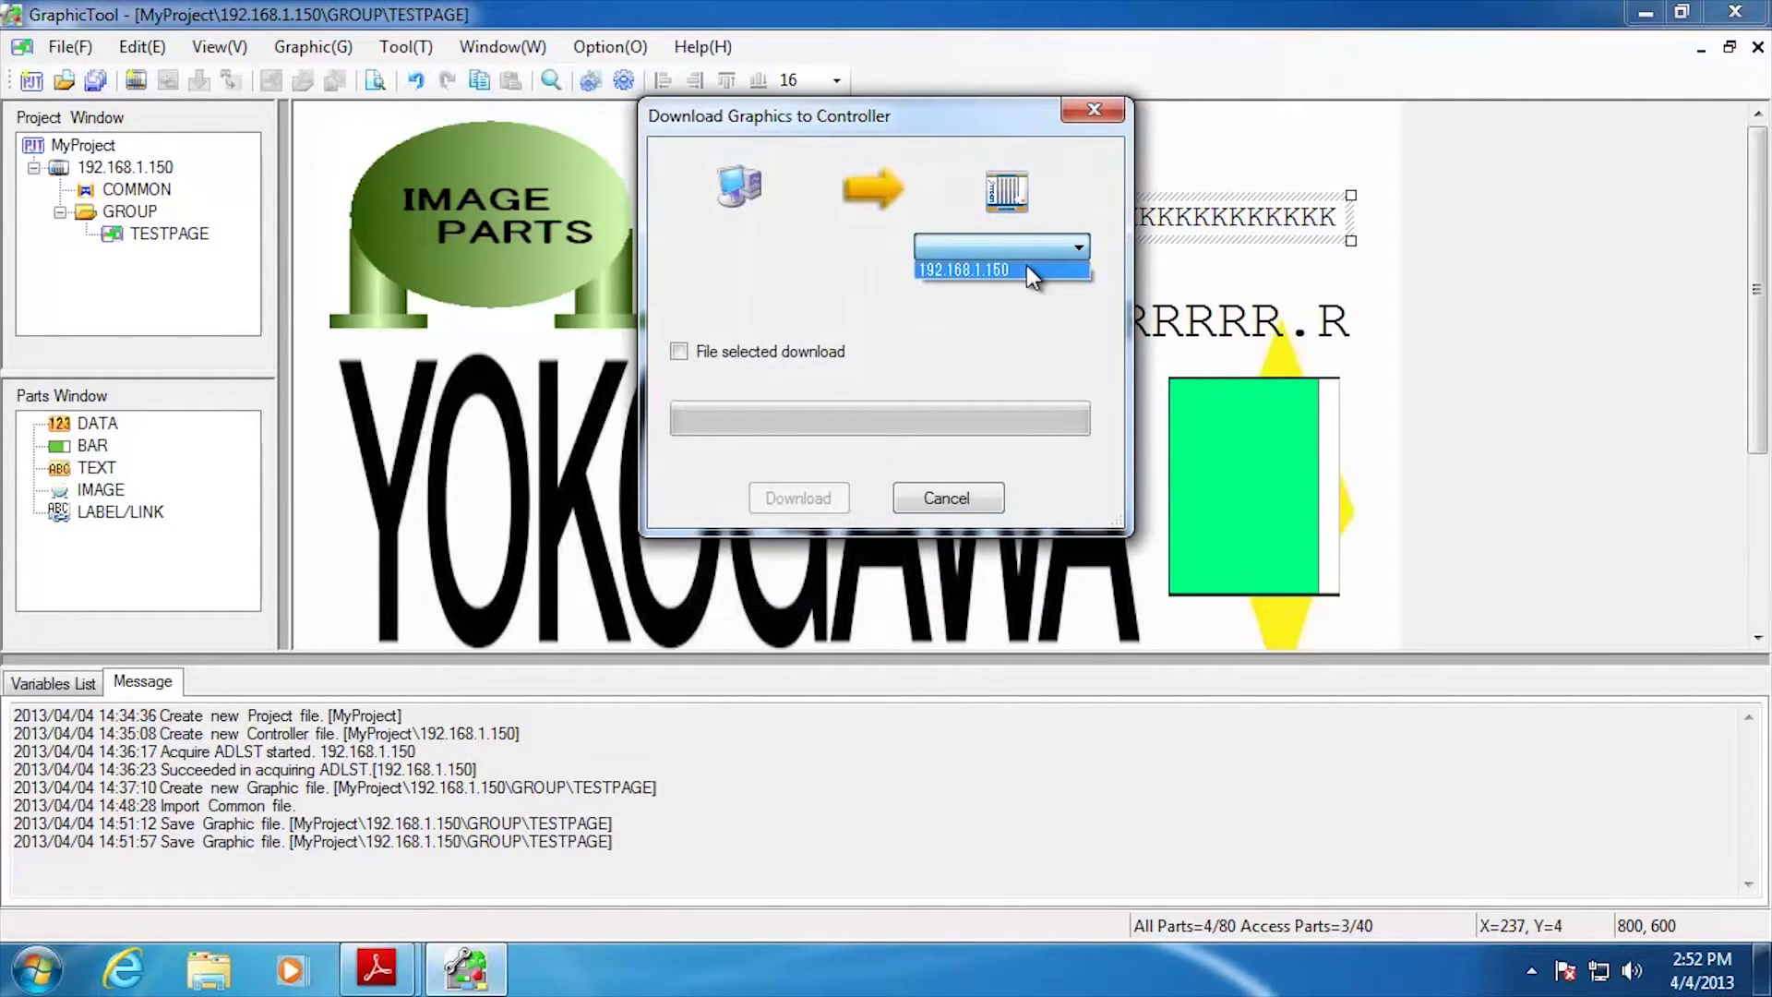
pyautogui.click(1026, 263)
pyautogui.click(680, 351)
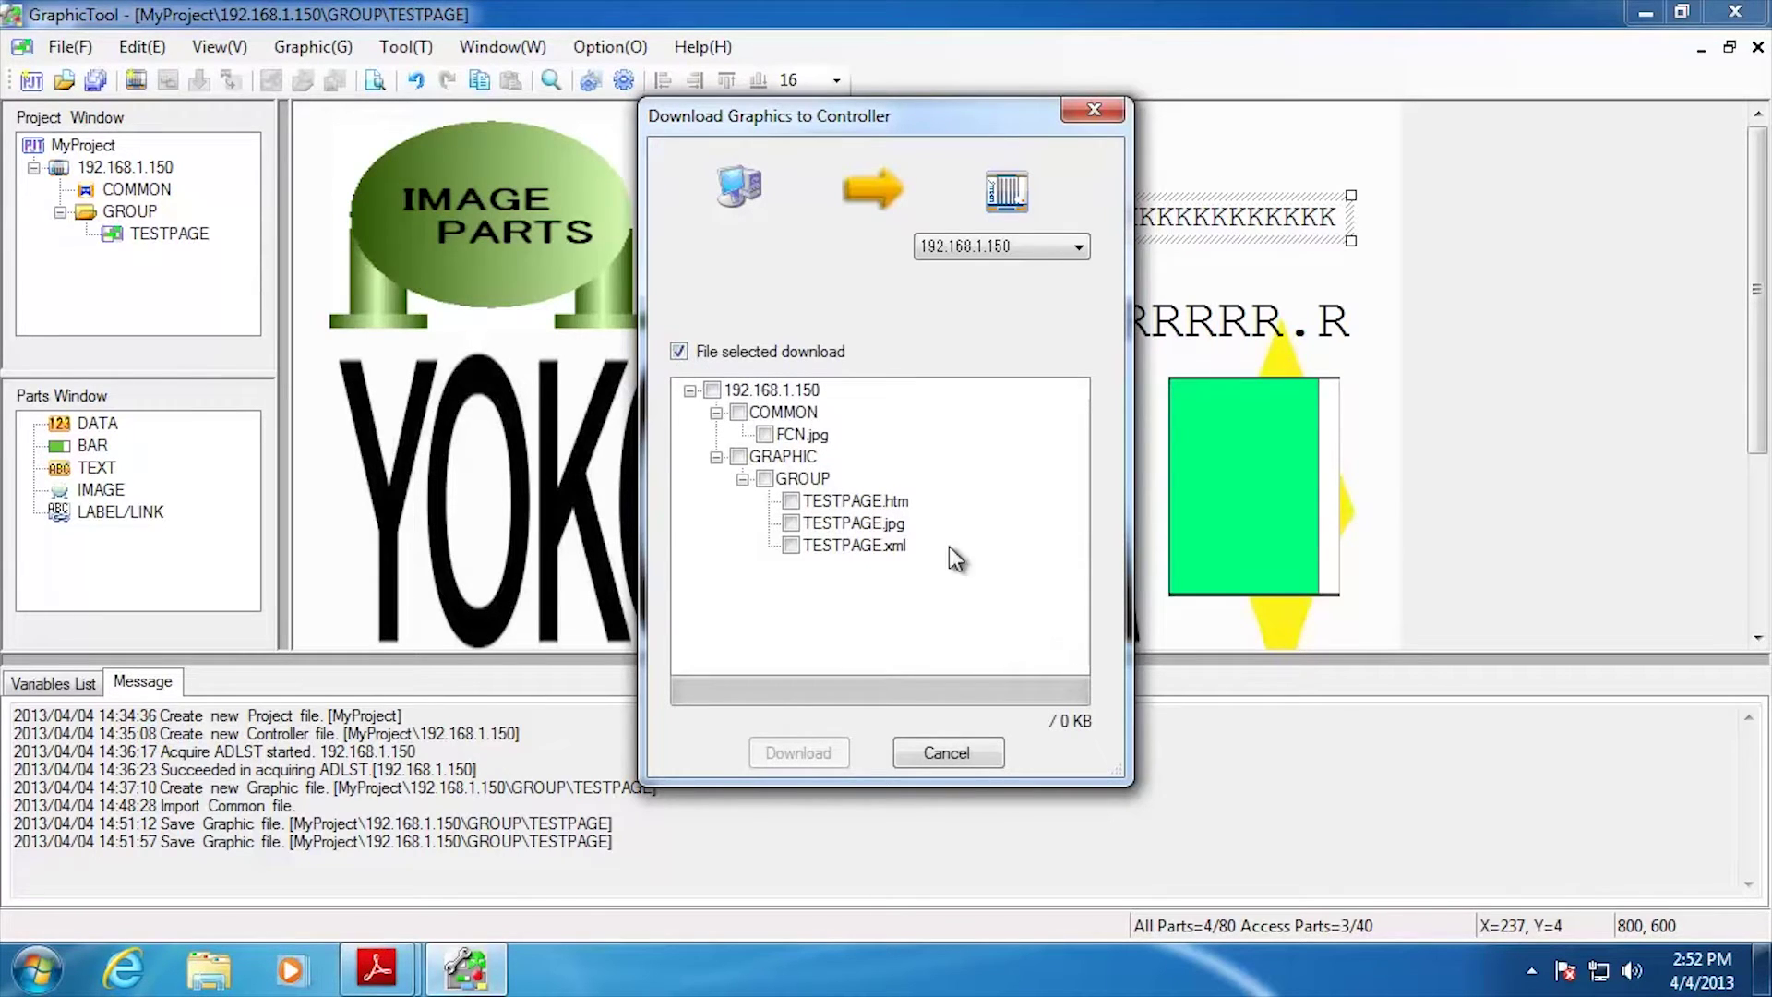
pyautogui.click(713, 390)
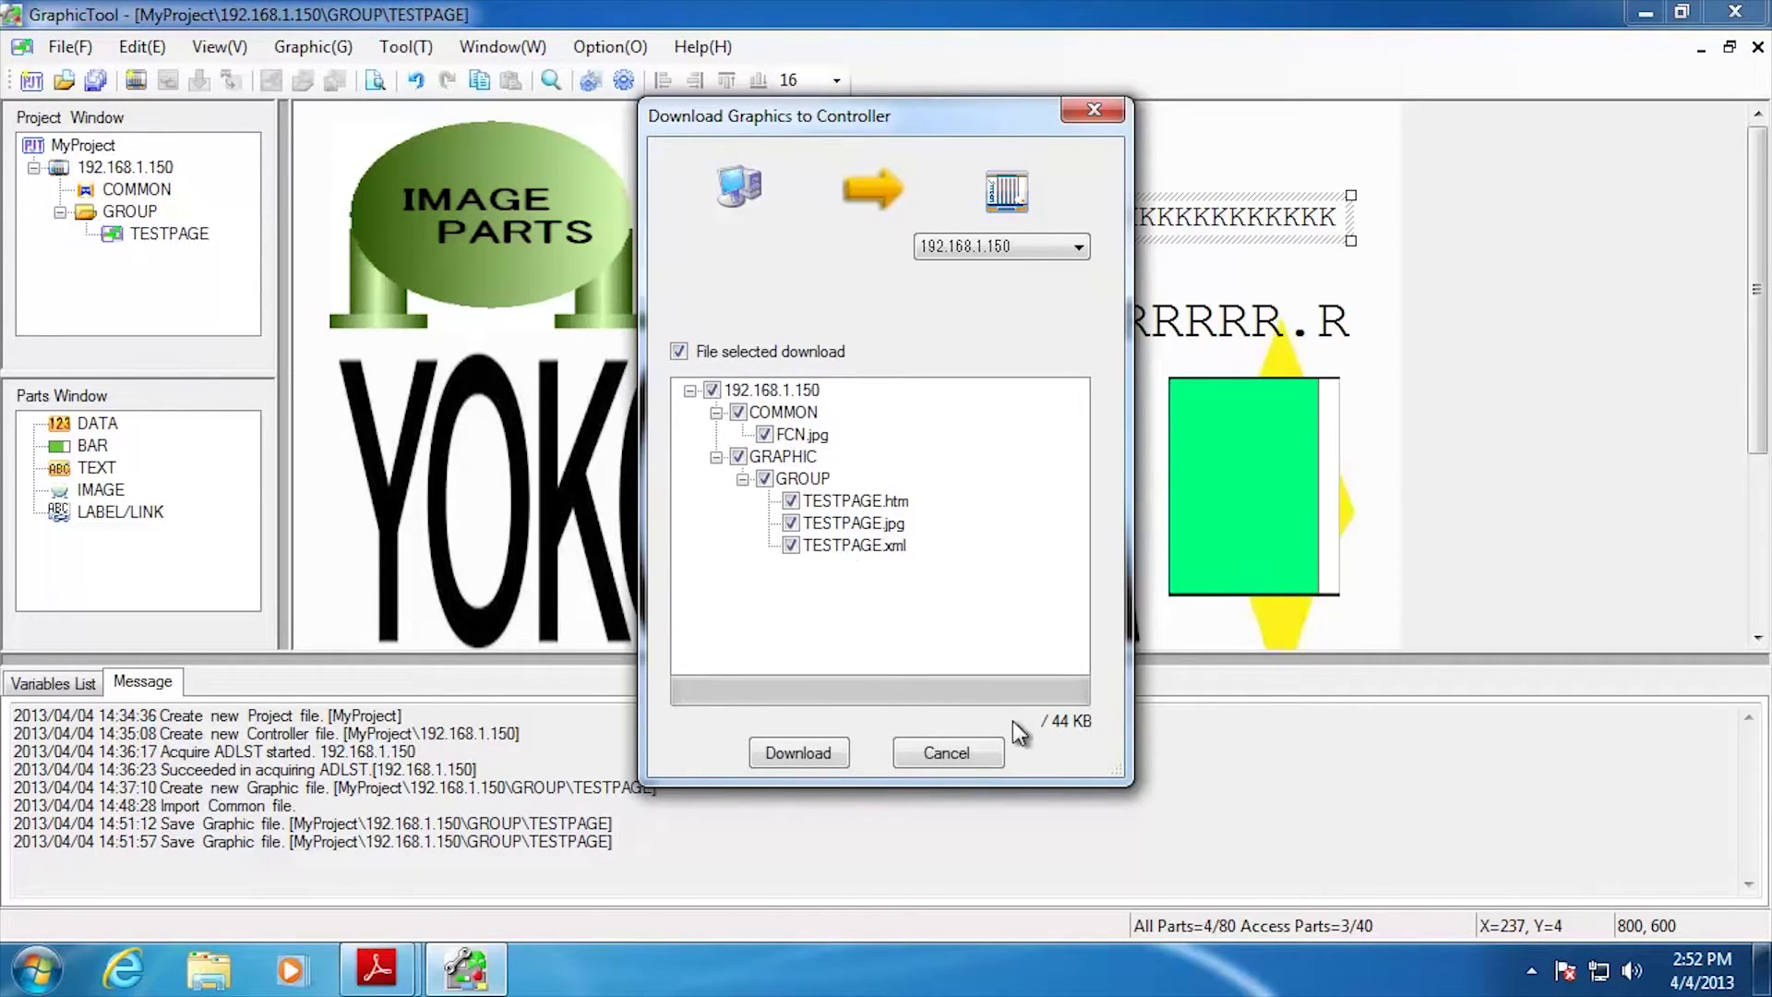
pyautogui.click(799, 753)
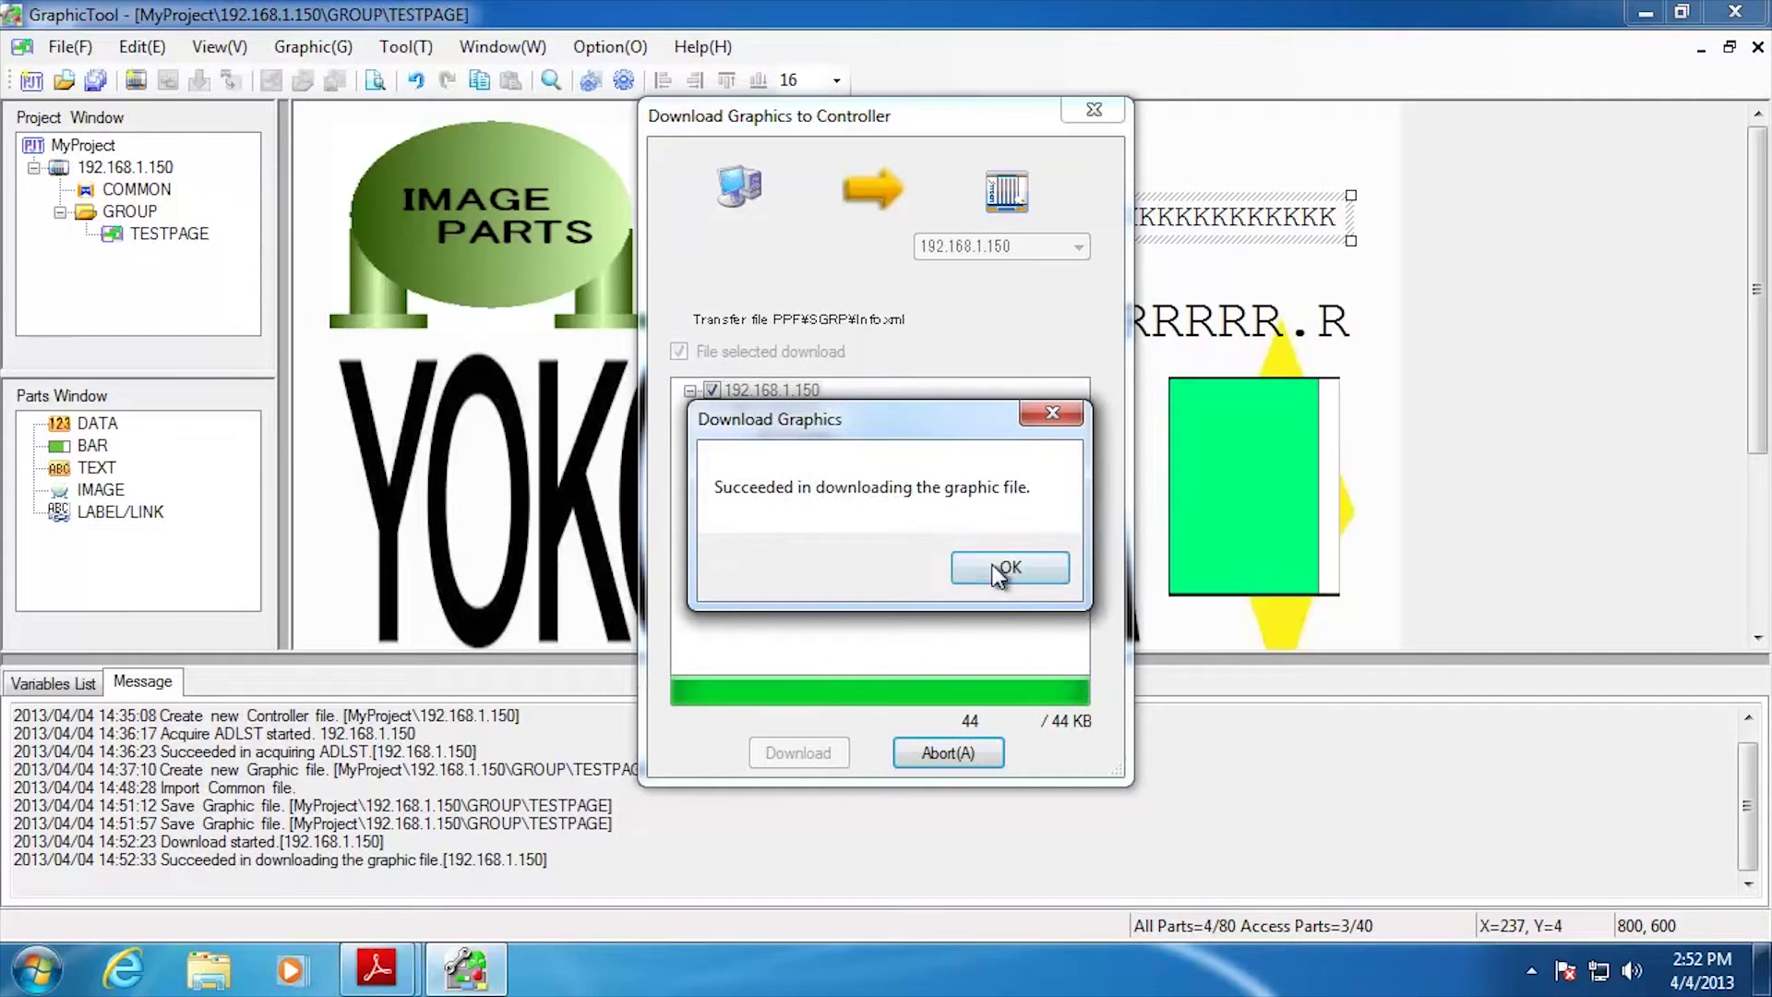
pyautogui.click(1002, 566)
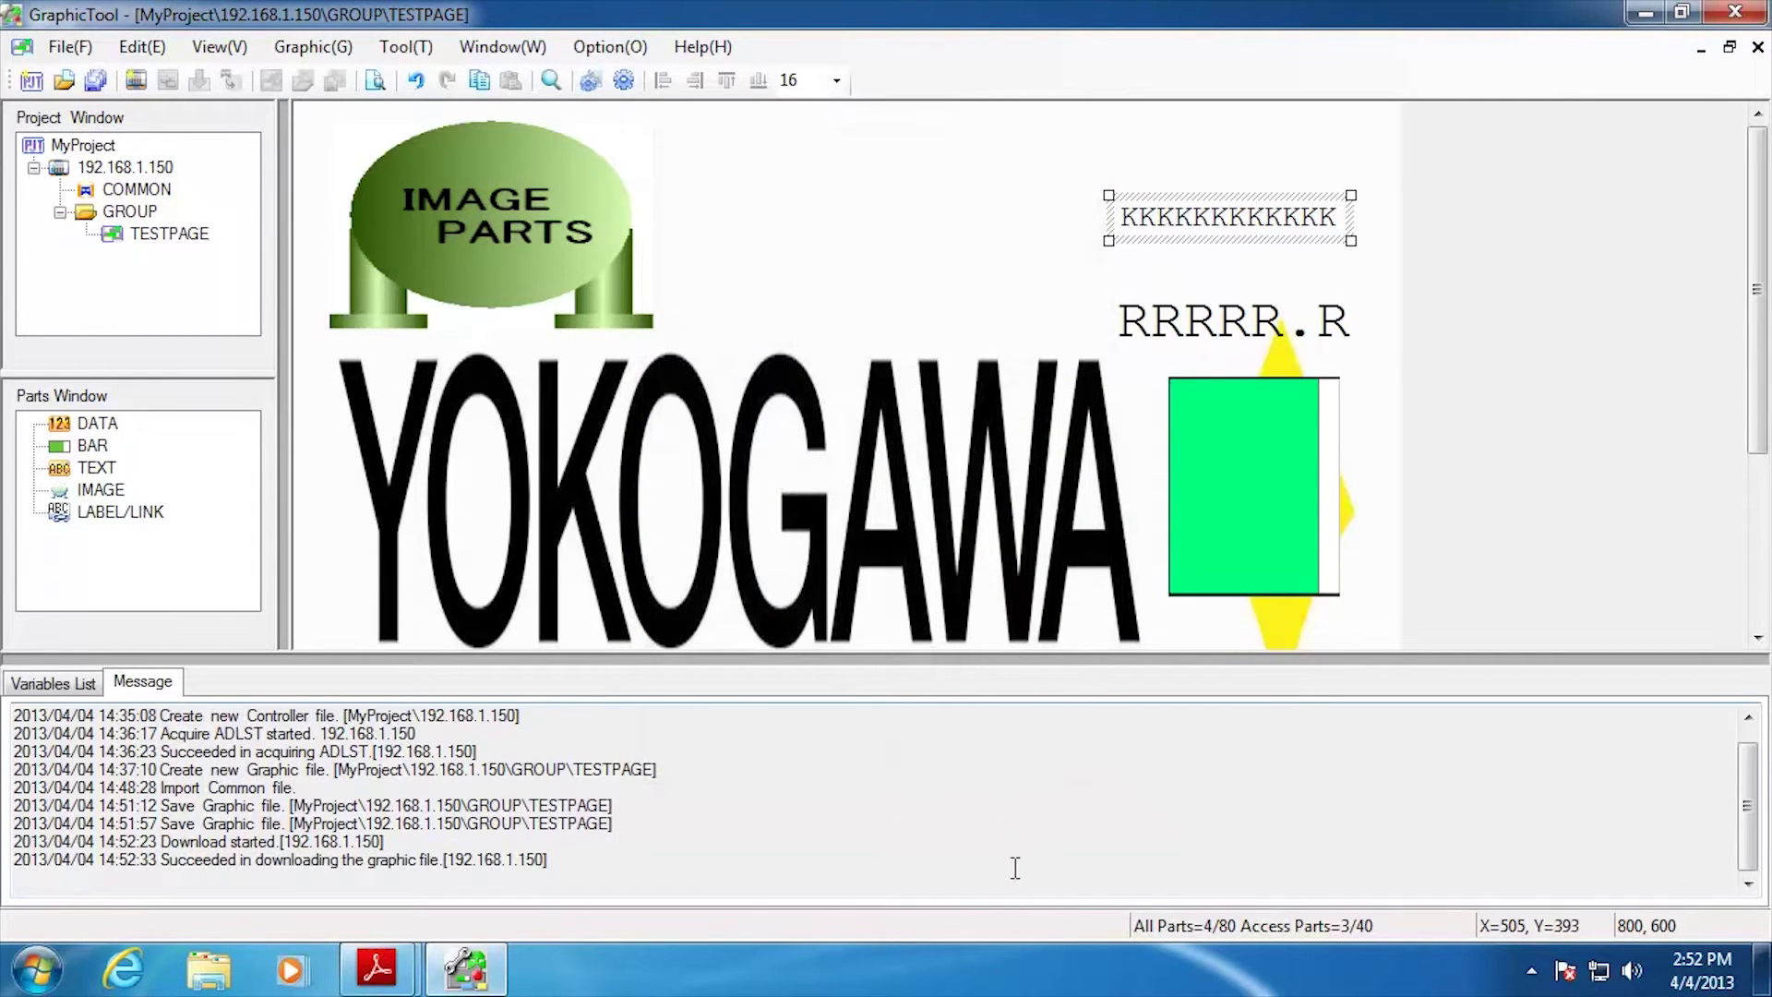
# Save the project and minimize GraphicTool
pyautogui.click(72, 50)
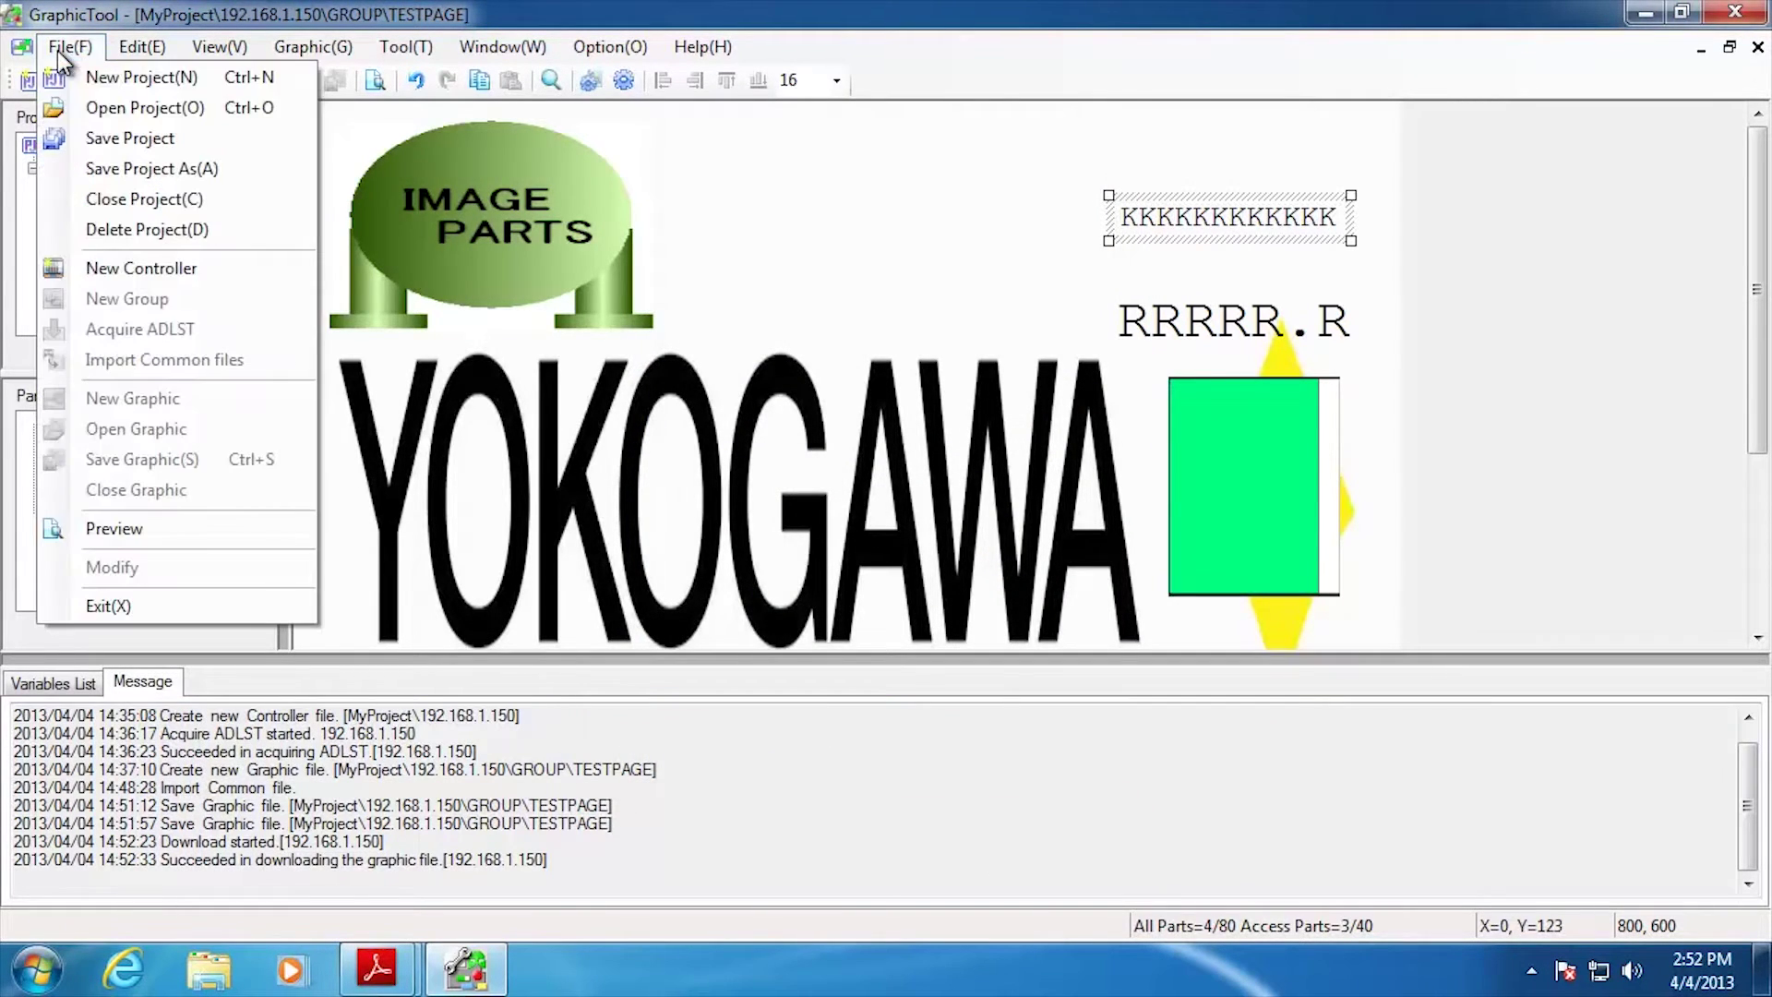
pyautogui.click(131, 140)
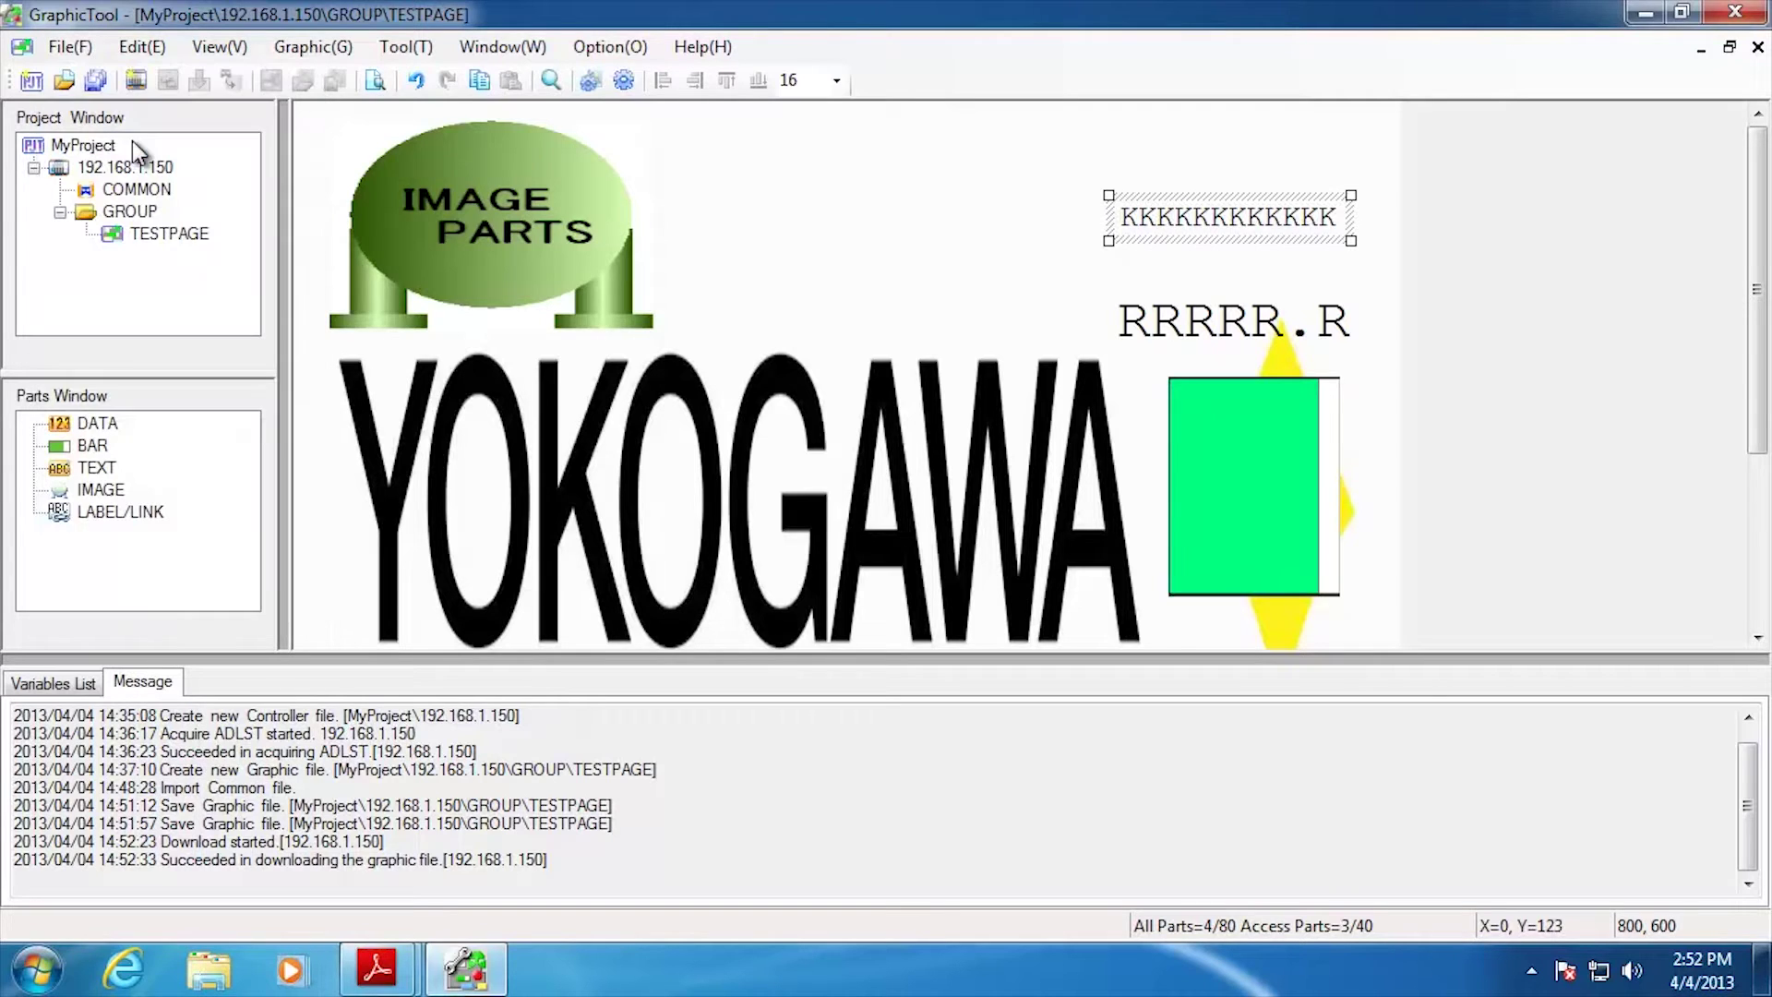
pyautogui.click(1658, 20)
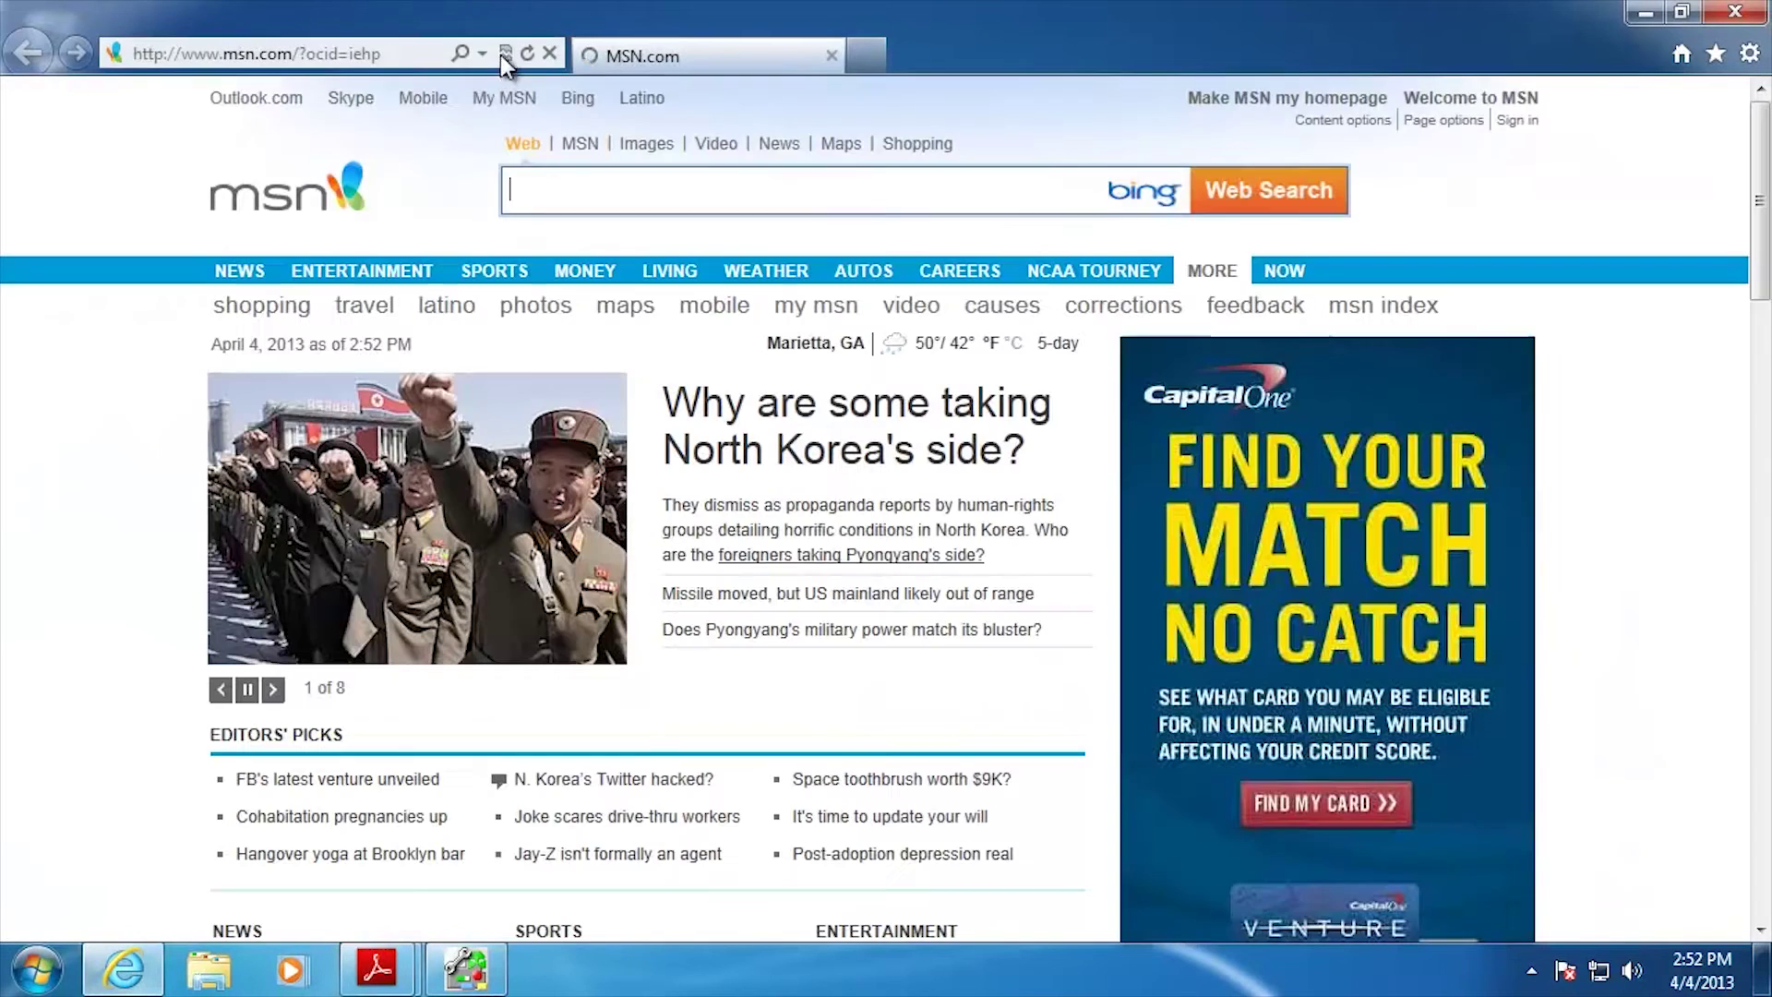
# Browse to controller 192.168.1.150 in Internet Explorer and log in
pyautogui.click(400, 54)
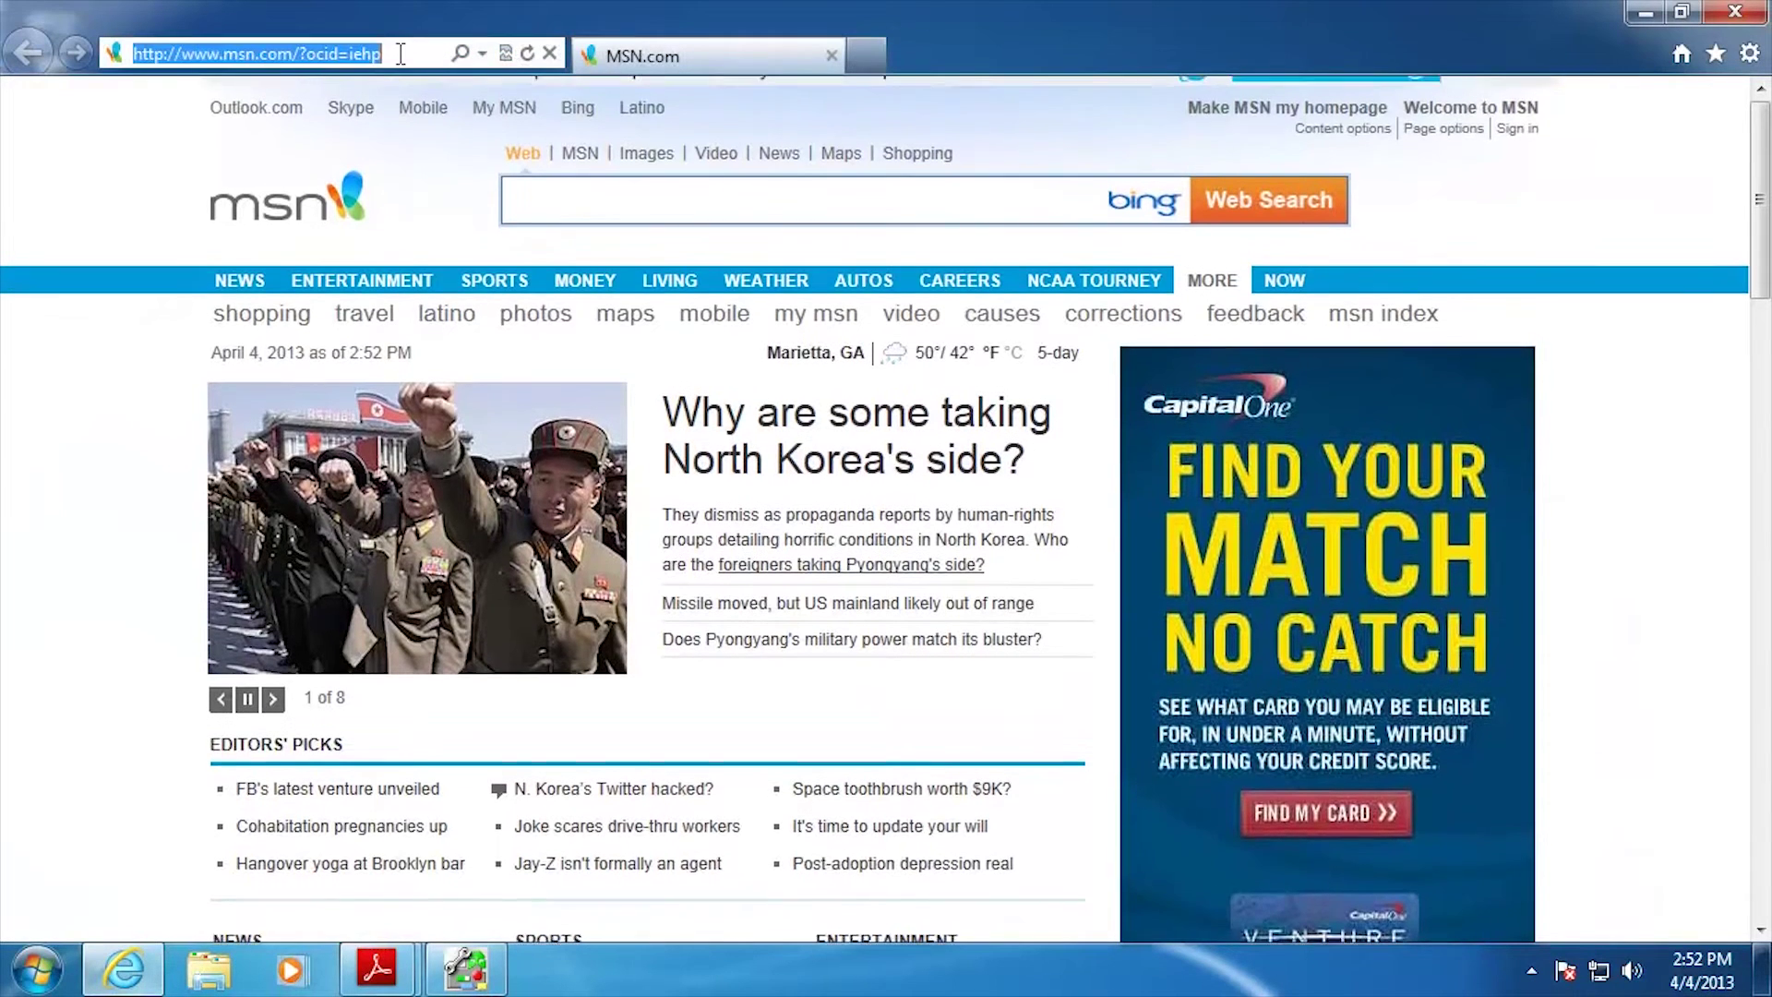
pyautogui.write('192.168.1.150/')
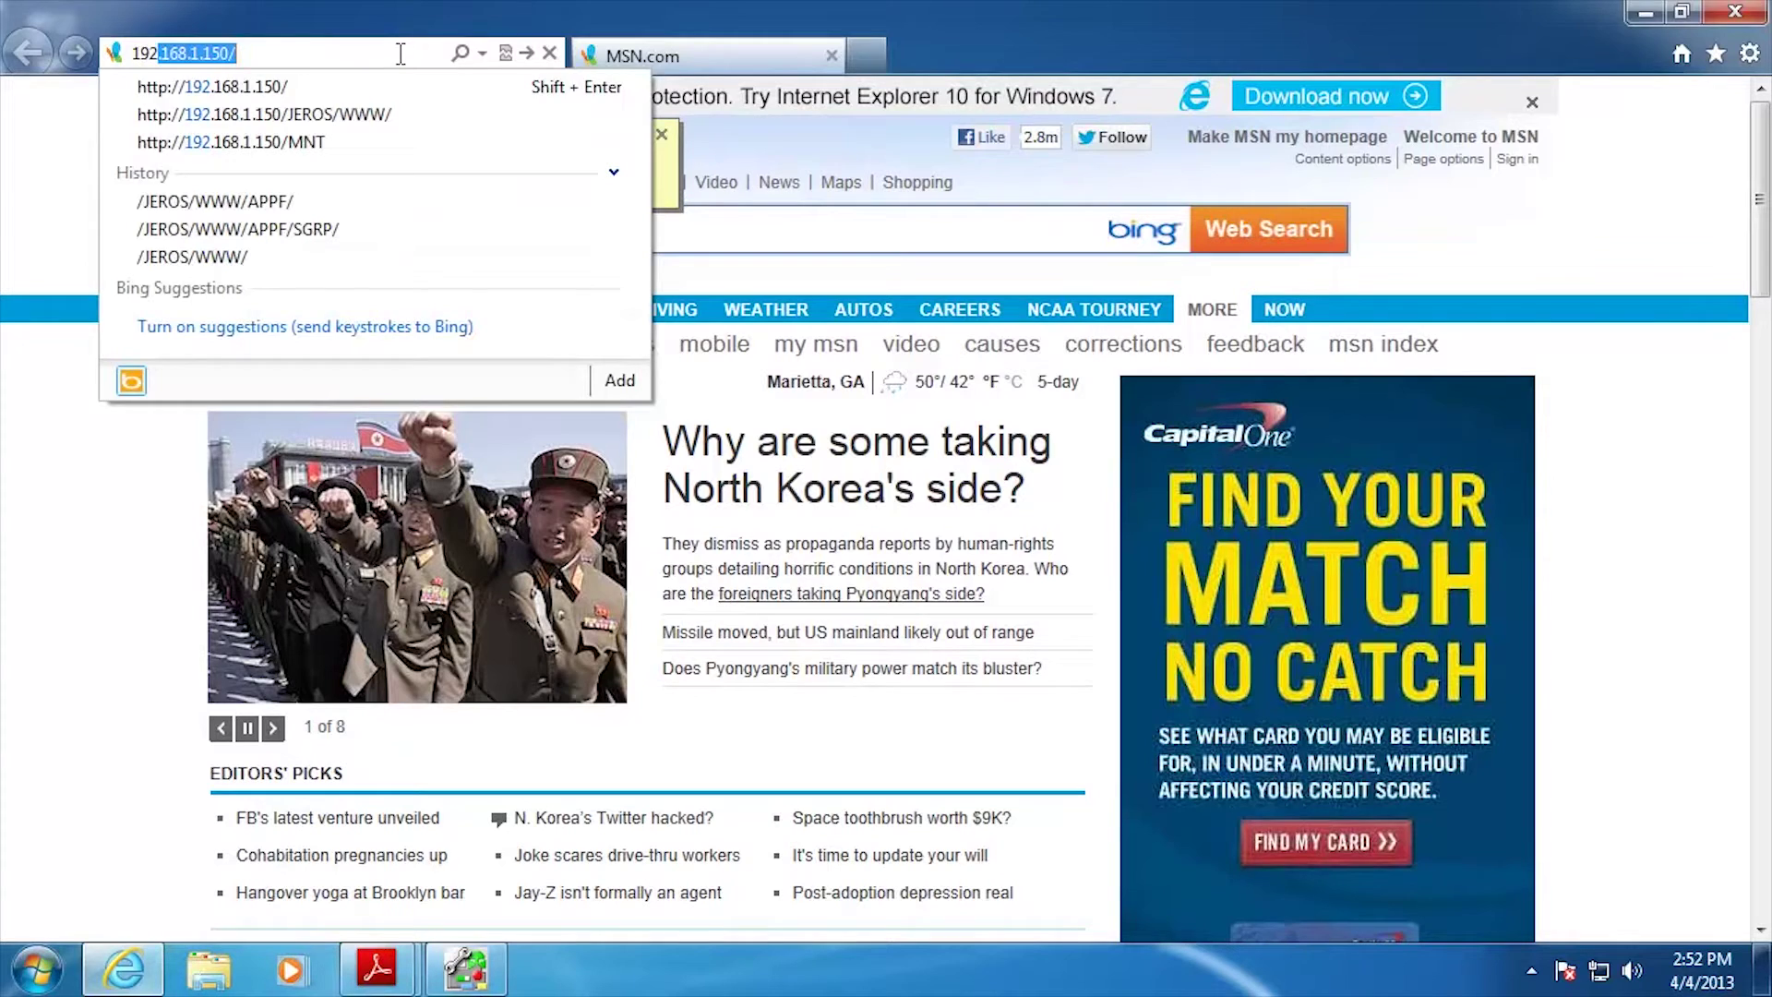
pyautogui.press('Return')
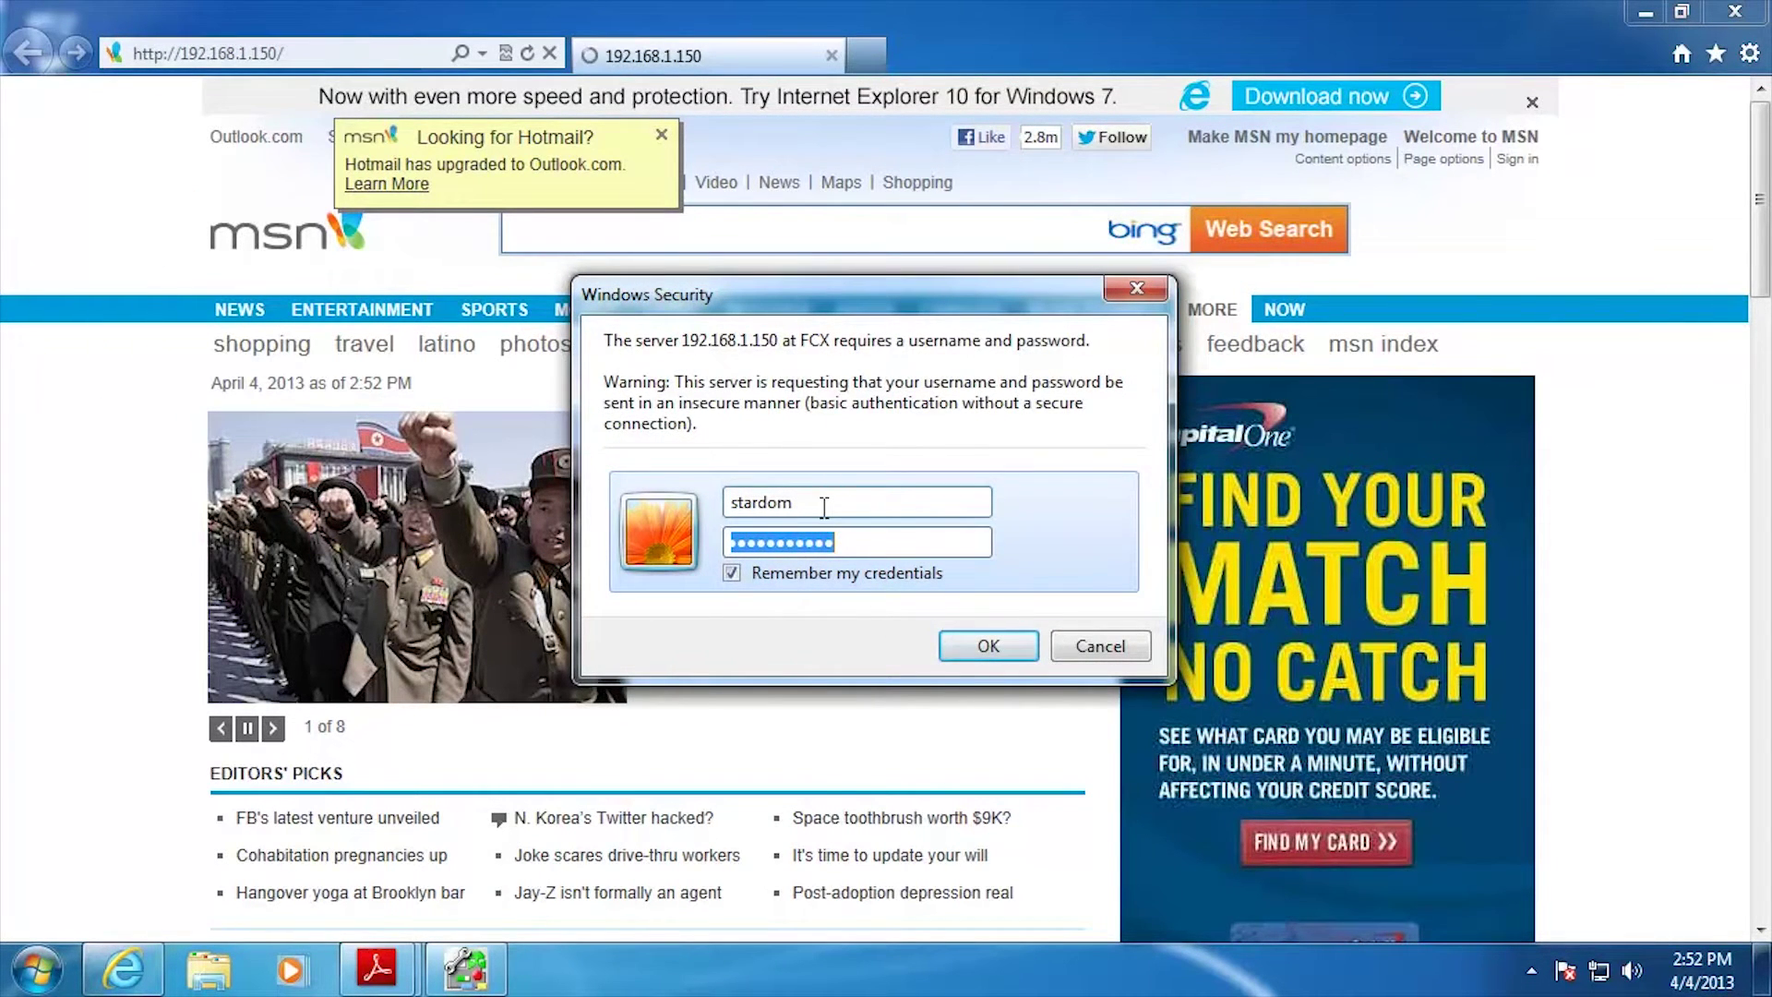
pyautogui.click(998, 657)
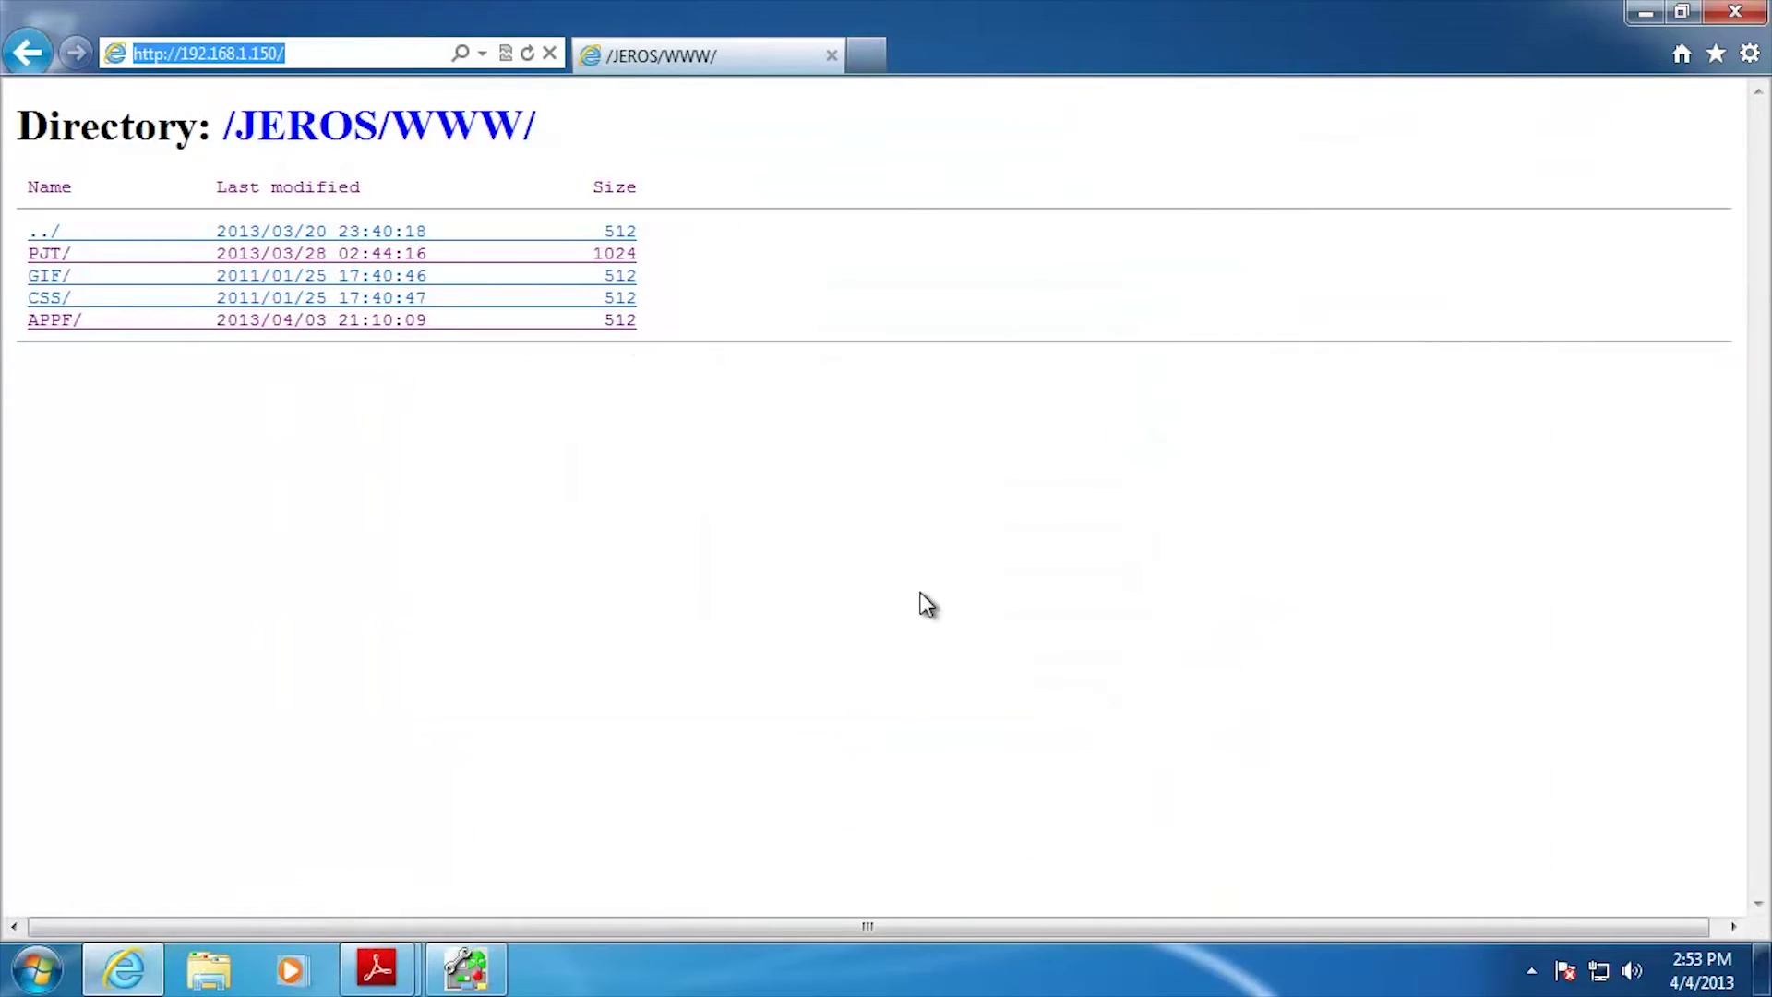
# Navigate through APPF, SGRP, GRAPHIC and GROUP folders and open TESTPAGE.HTM
pyautogui.click(48, 325)
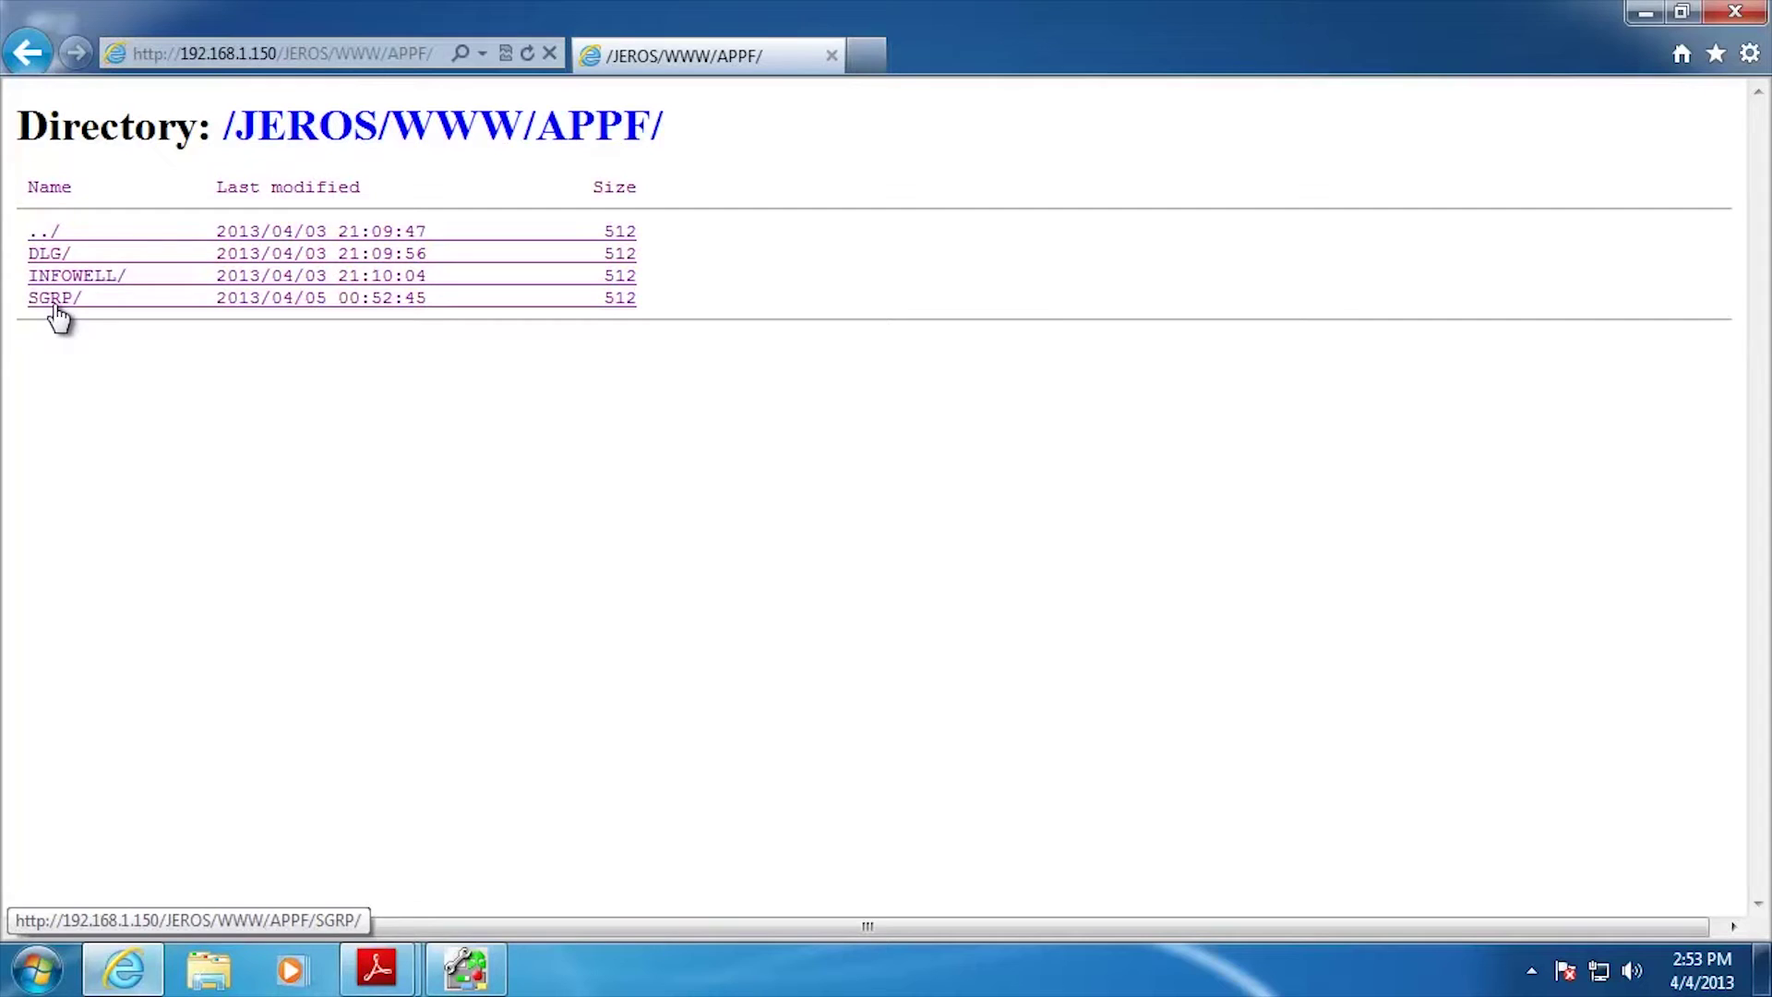
pyautogui.click(57, 314)
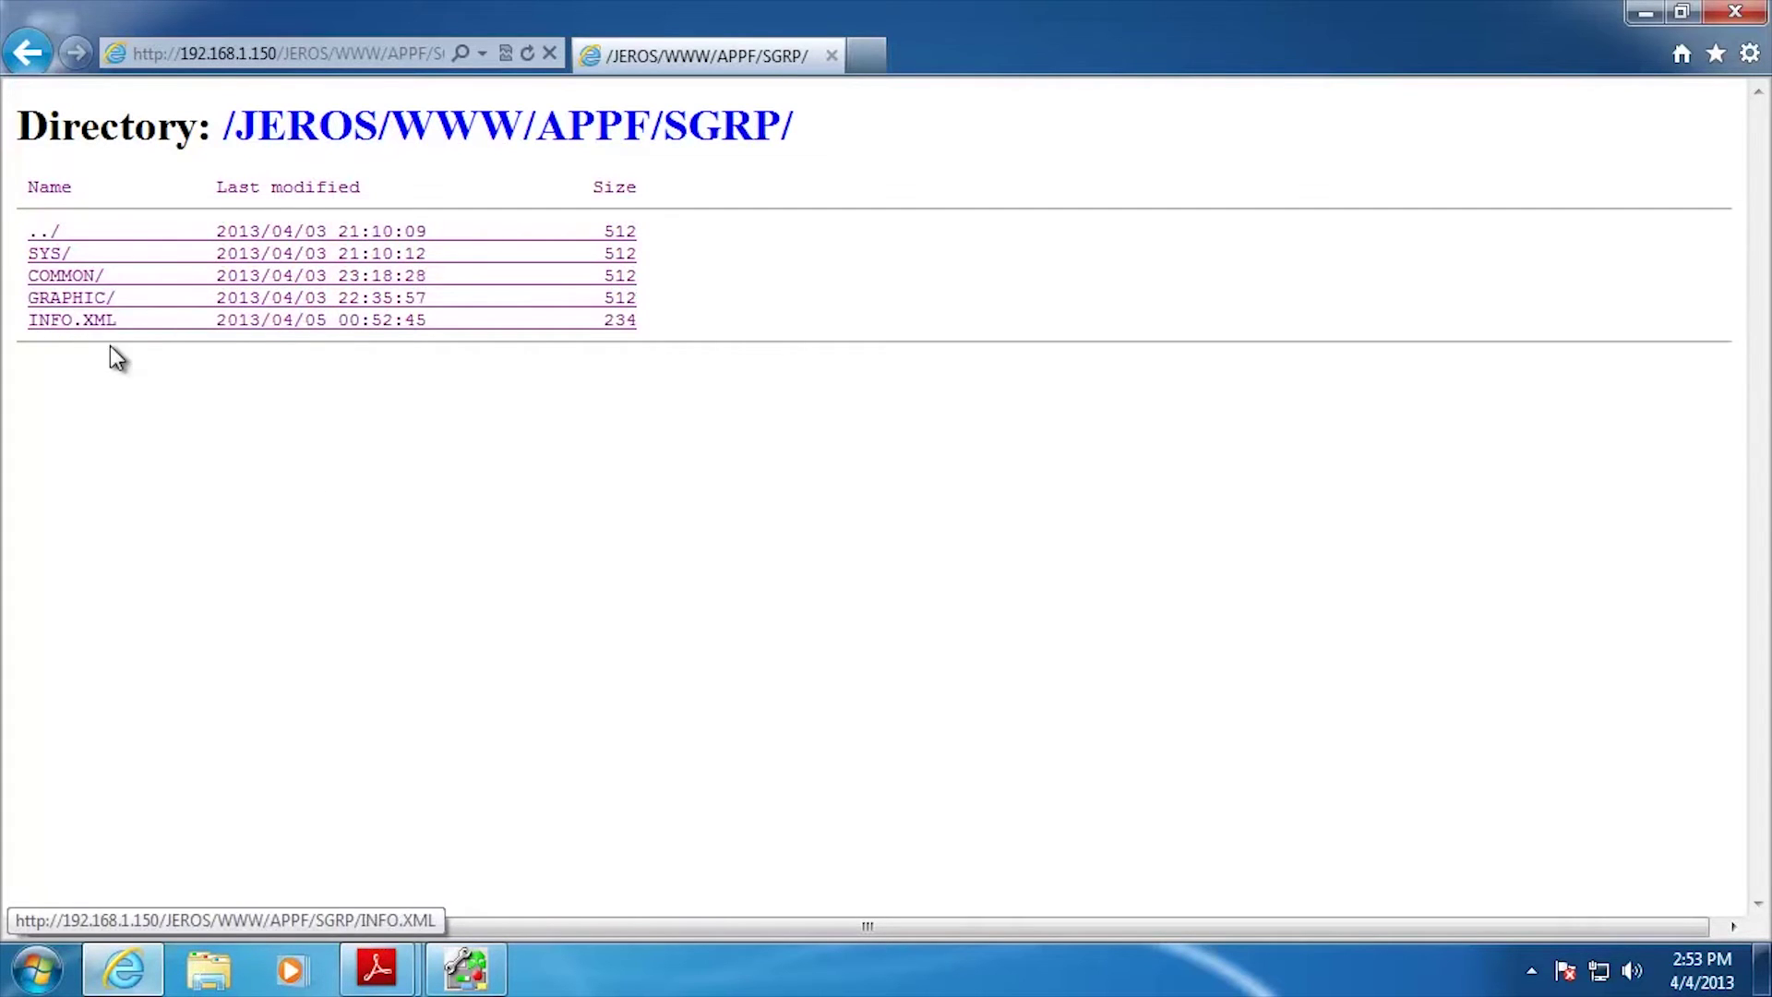
pyautogui.click(83, 299)
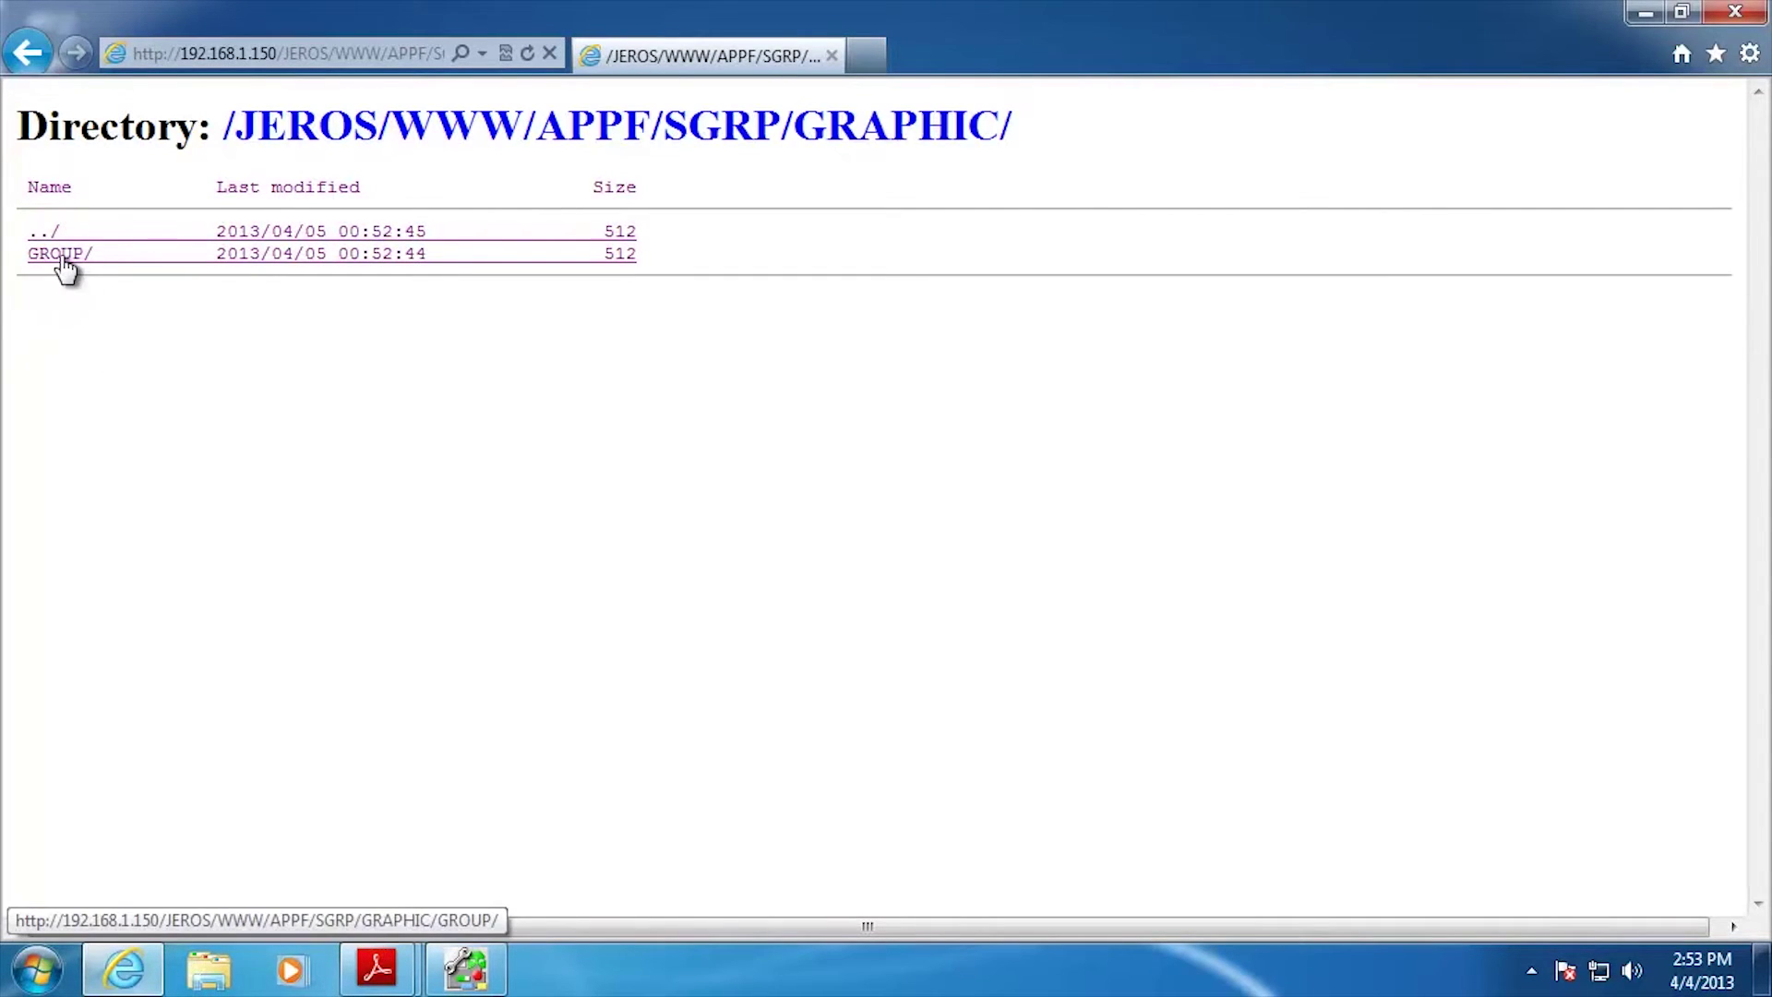
pyautogui.click(63, 263)
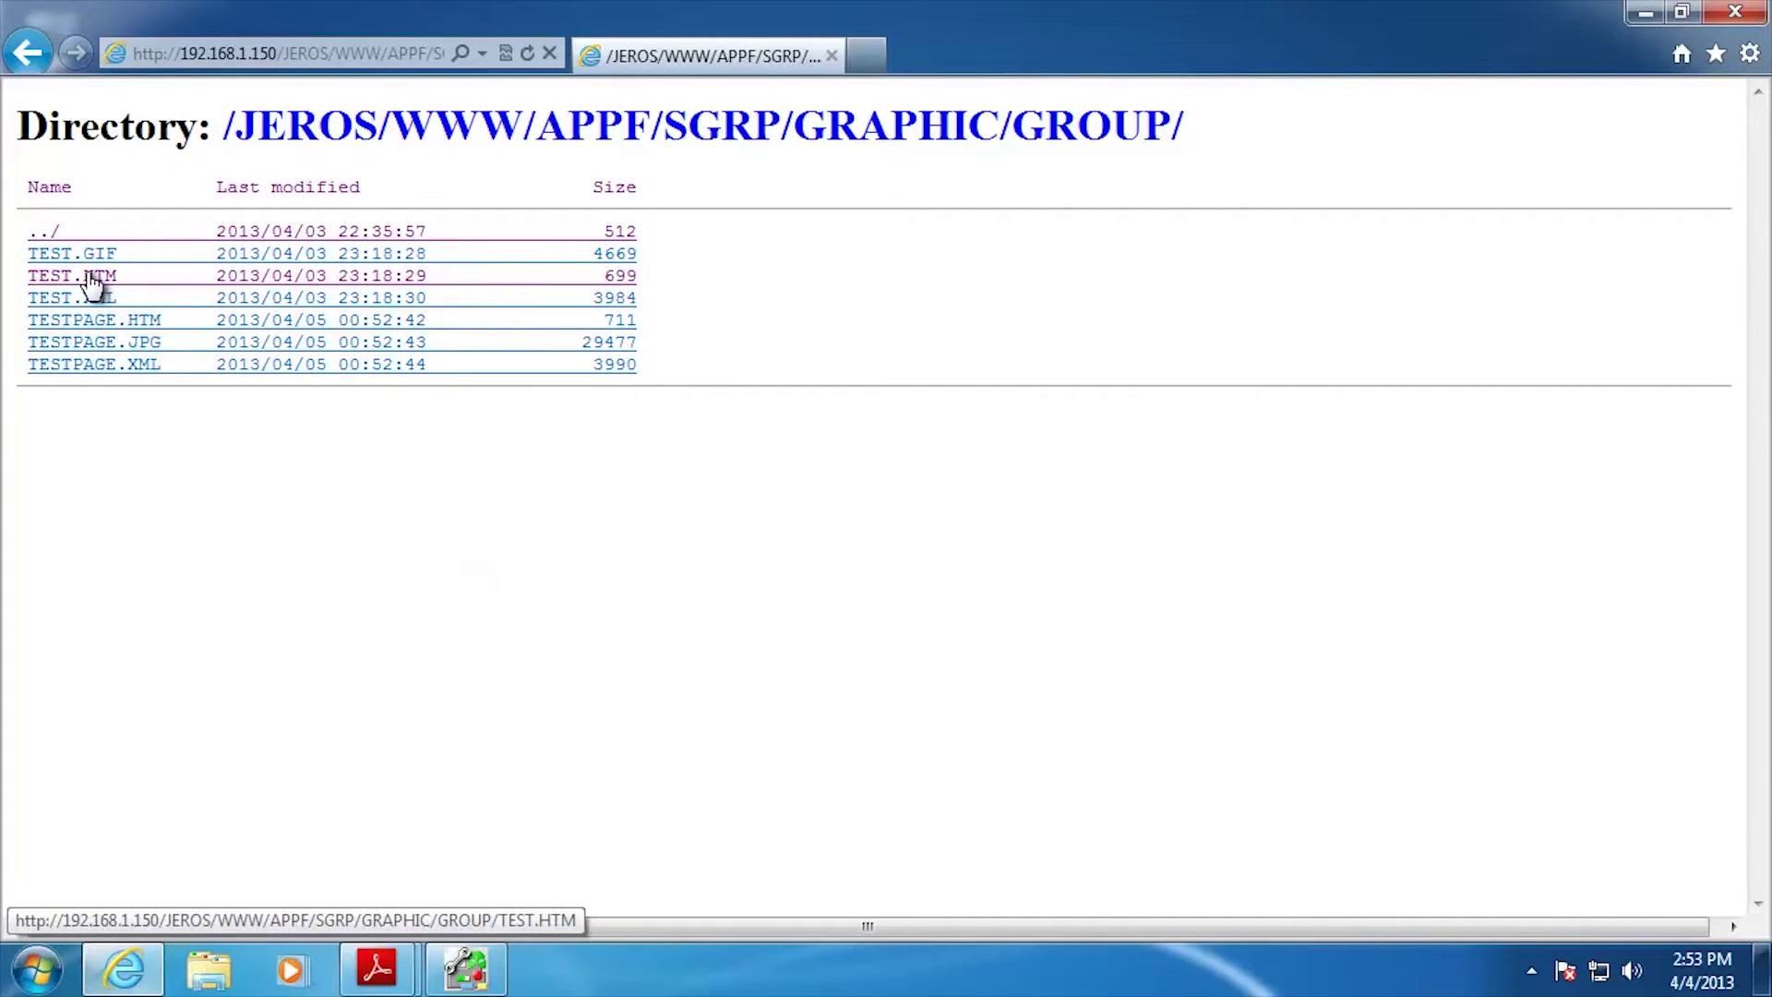
pyautogui.click(134, 321)
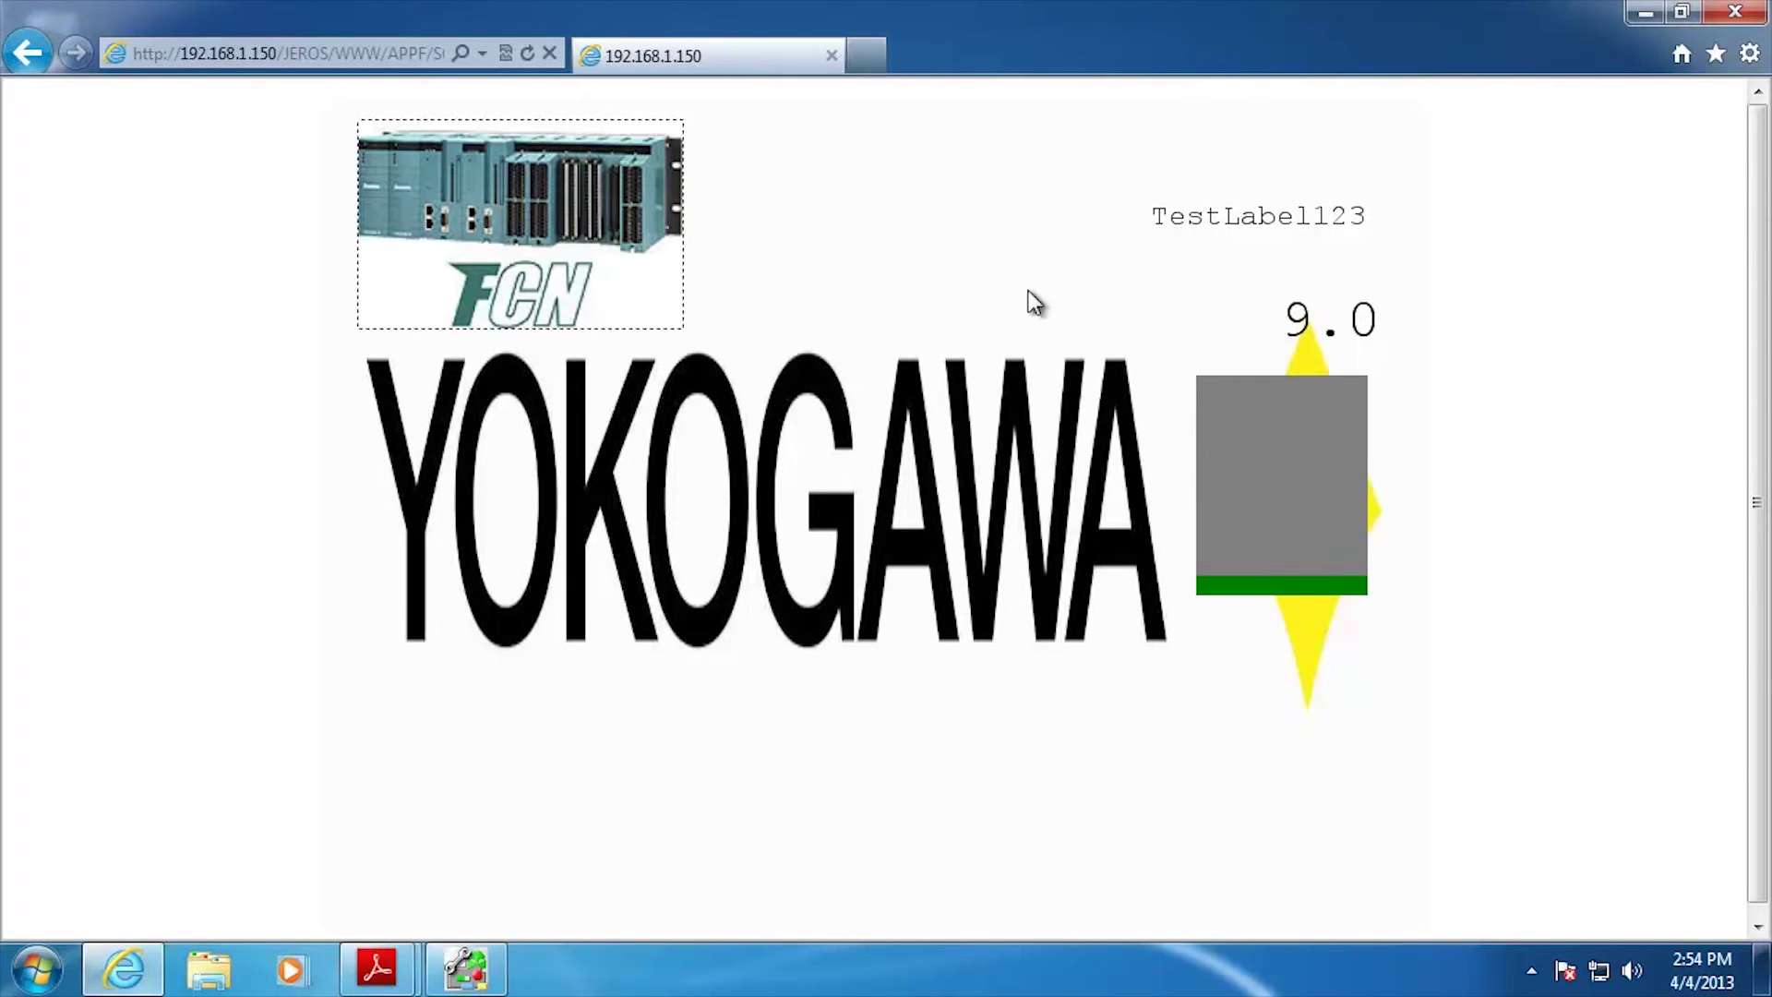
pyautogui.click(342, 53)
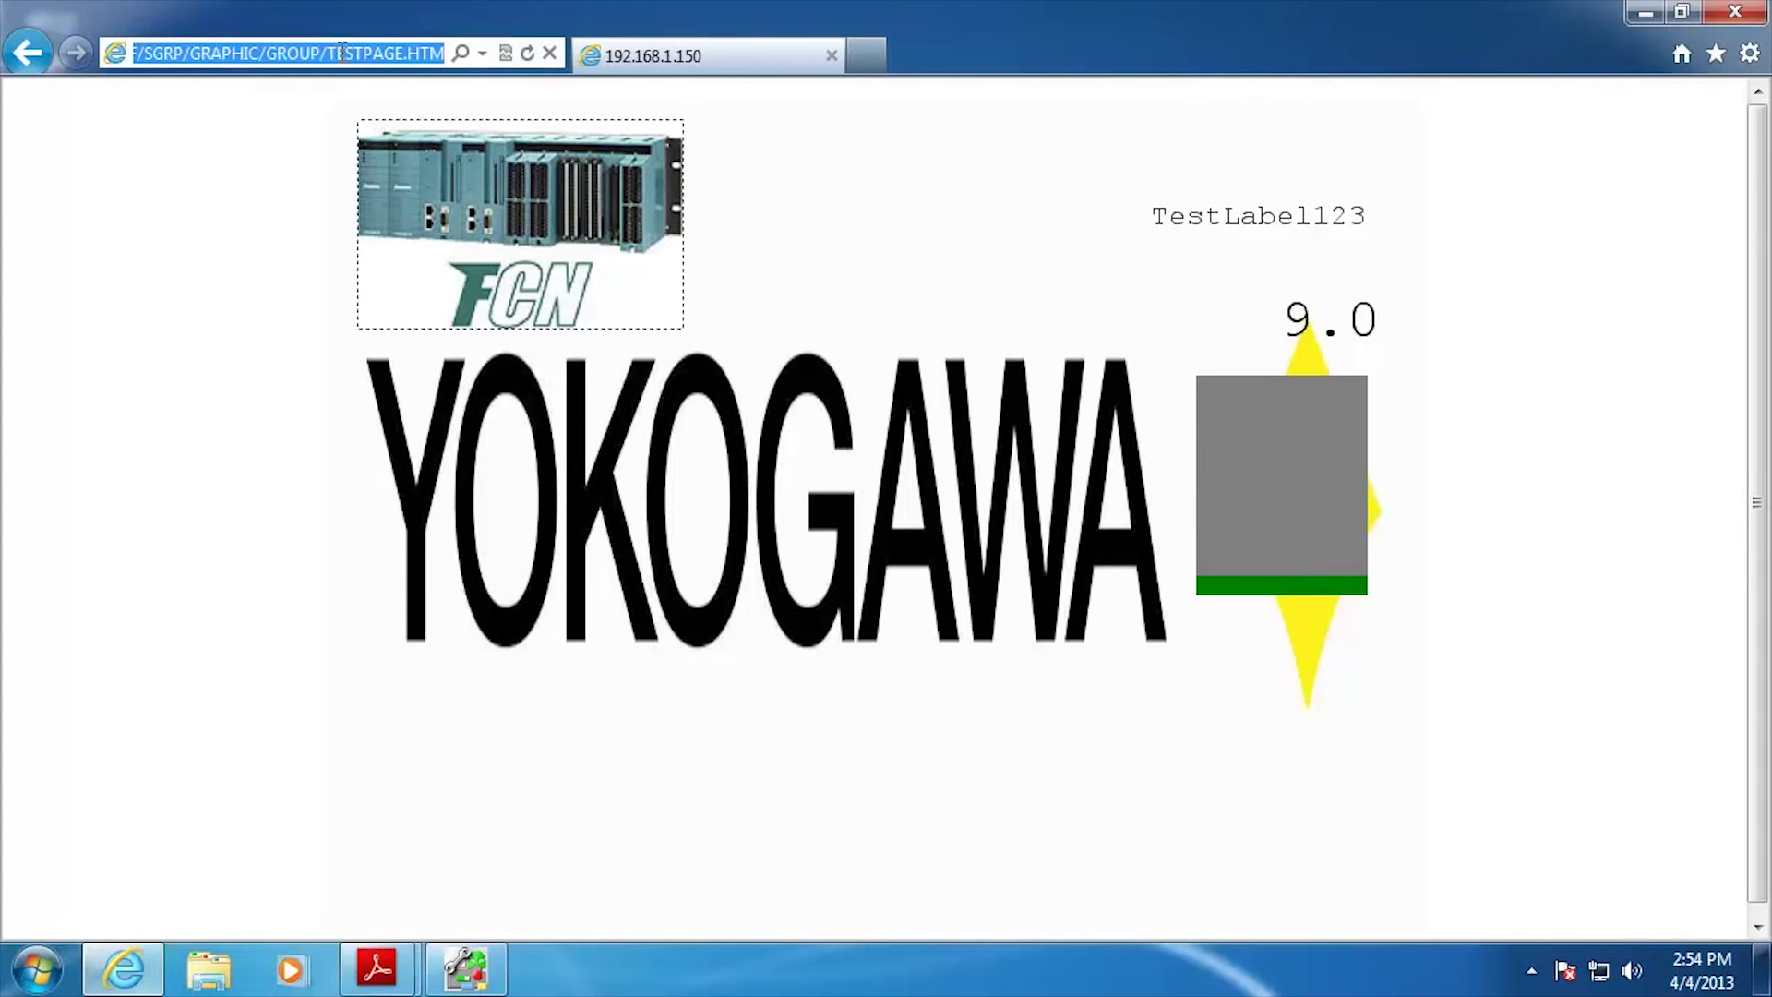
pyautogui.write('www.java.com/')
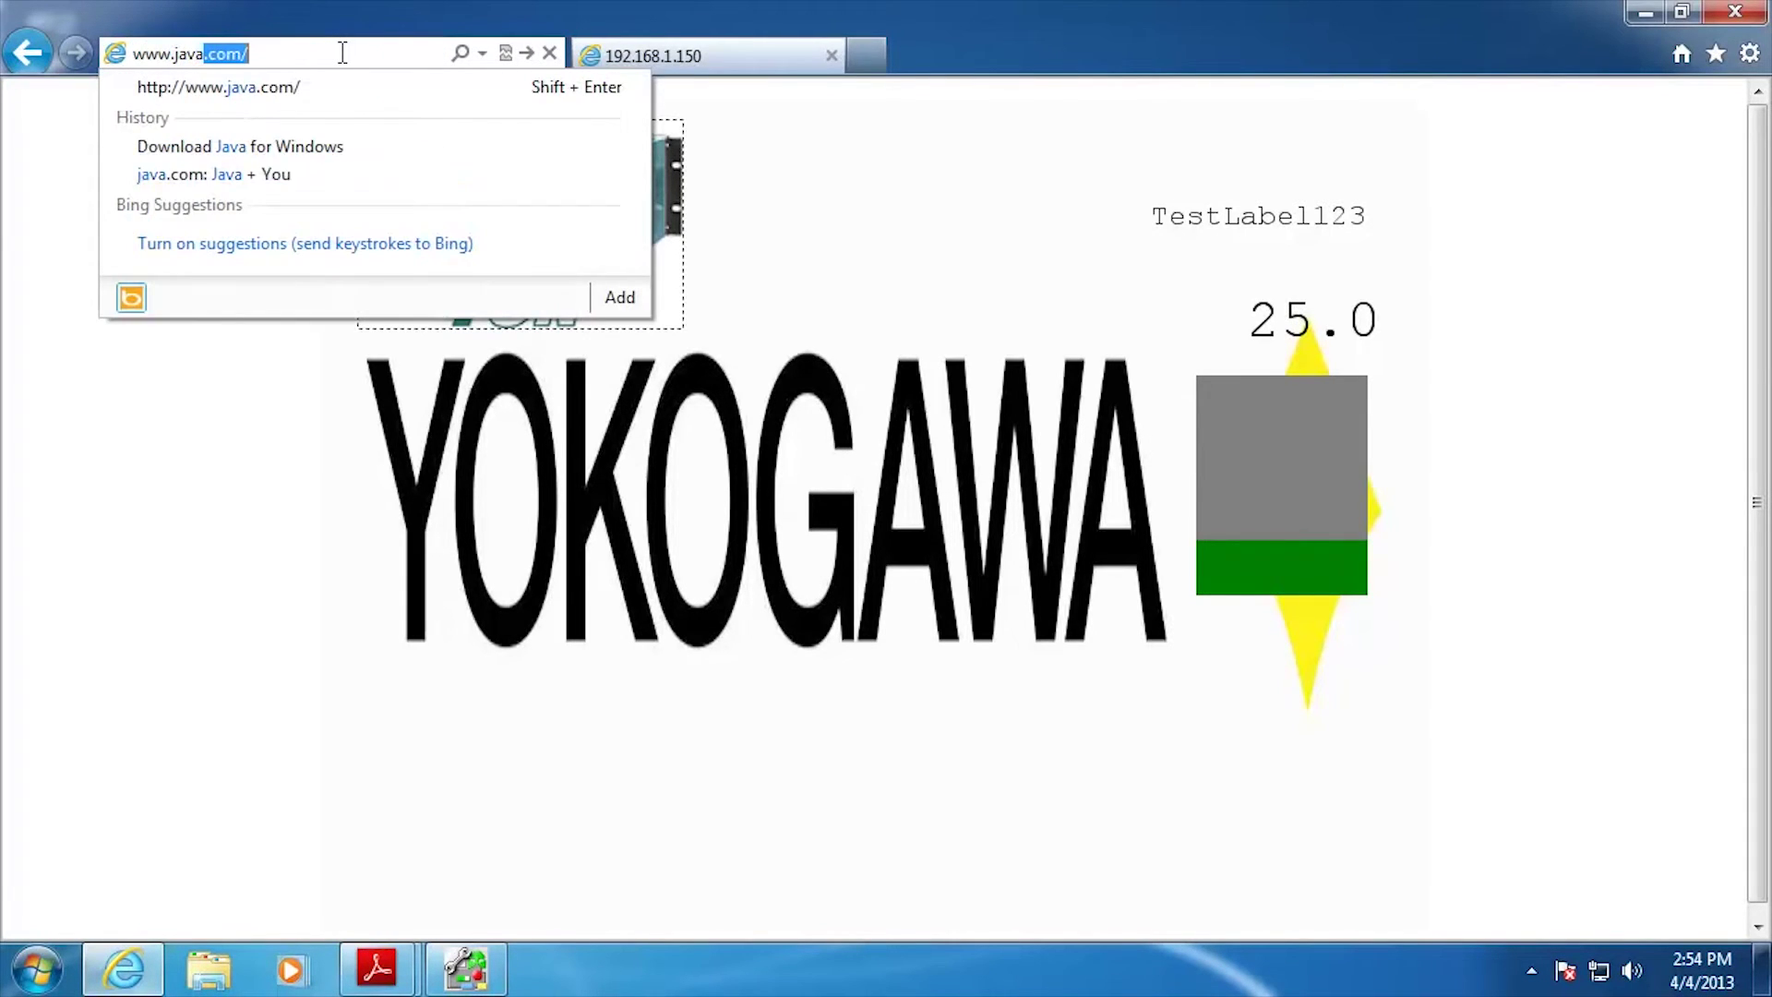
pyautogui.press('Return')
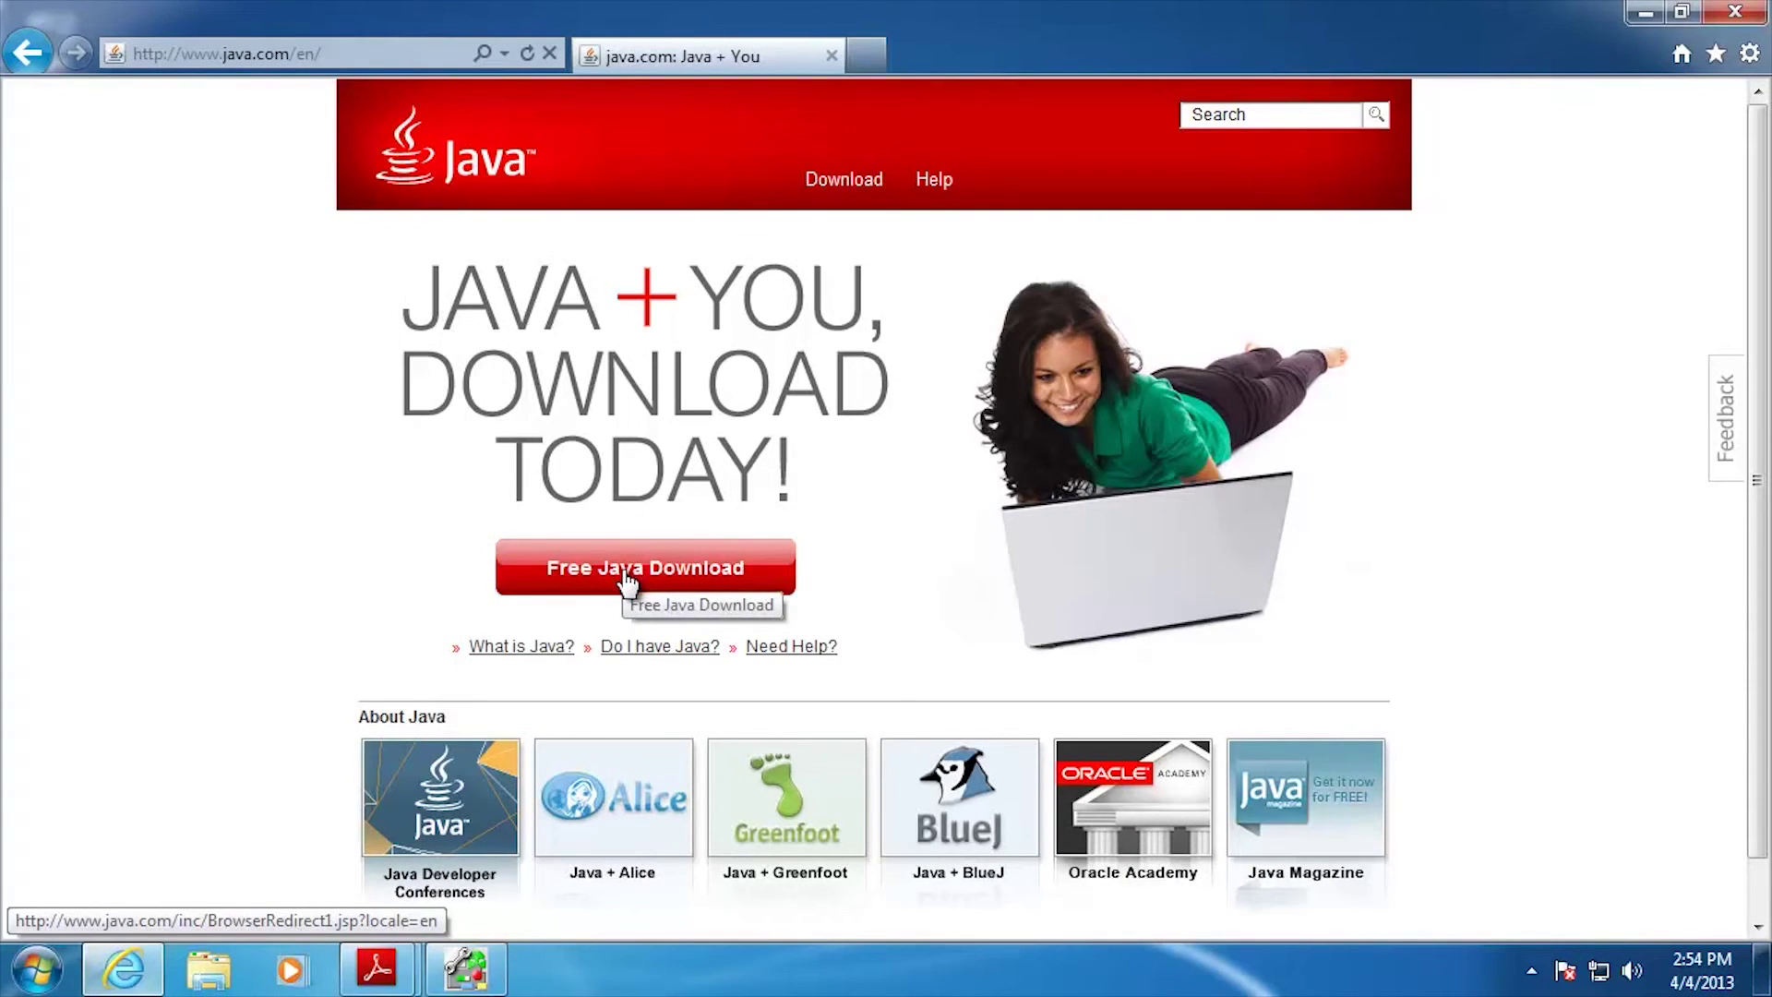
pyautogui.click(1733, 11)
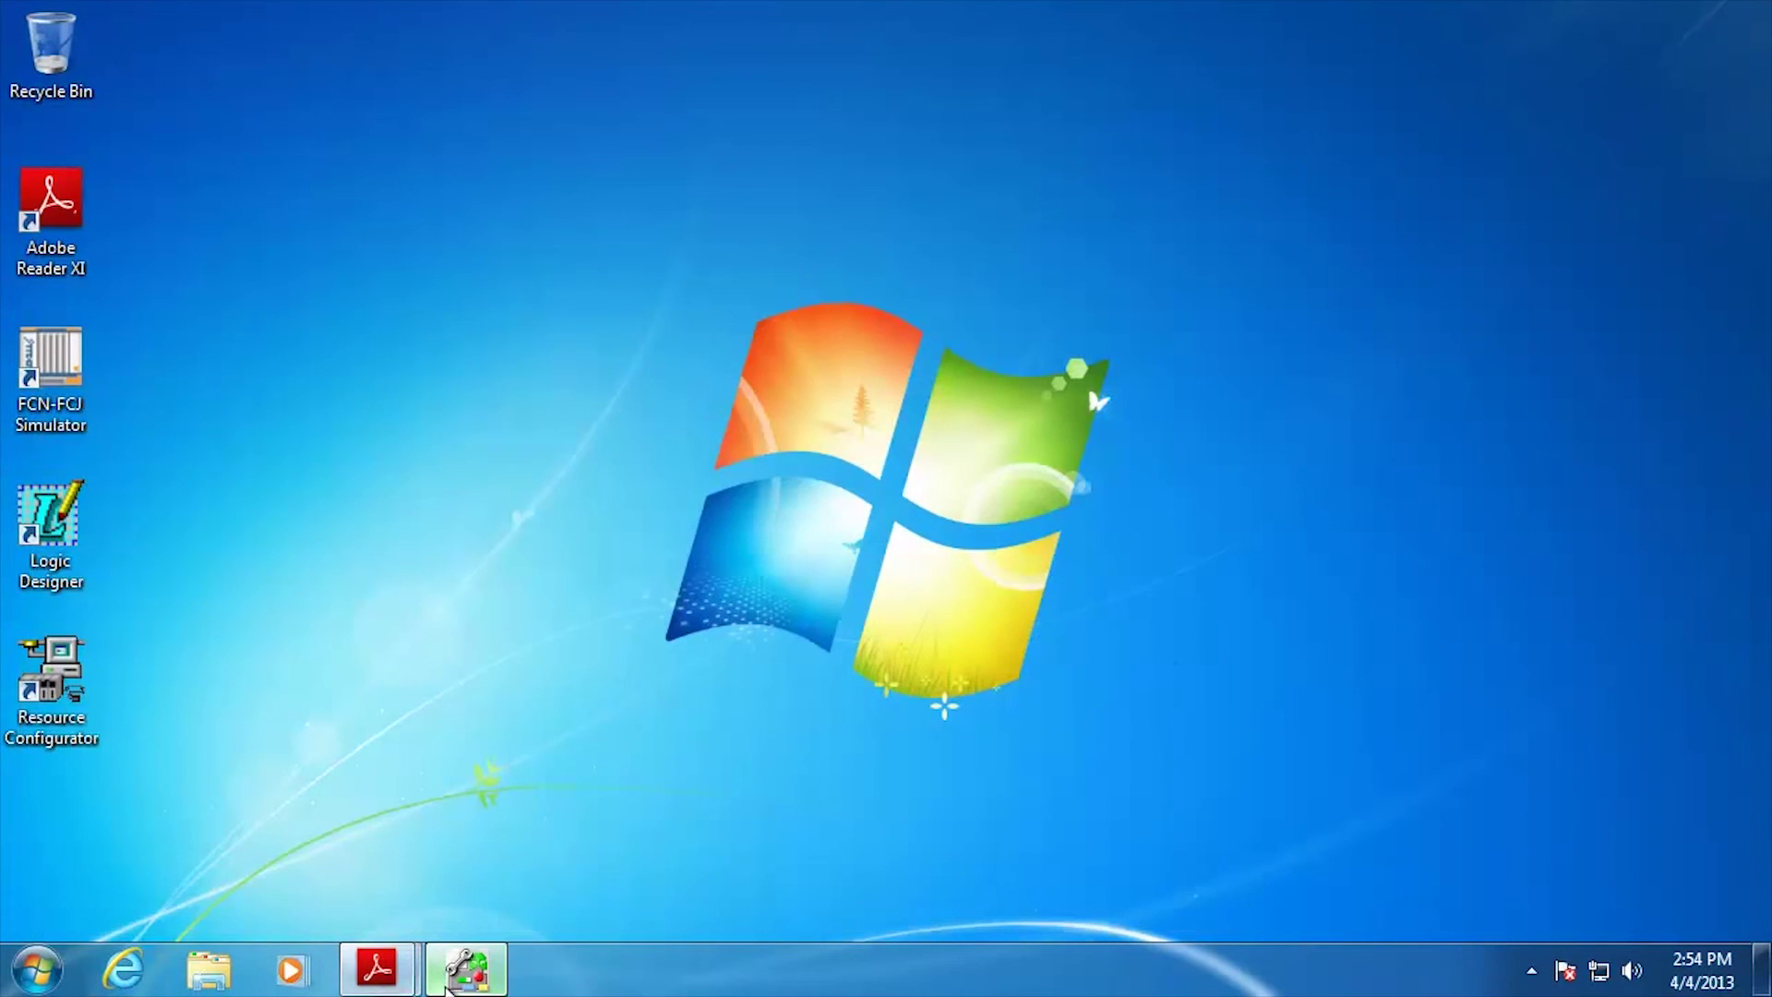
# Restore the GraphicTool window from the taskbar
pyautogui.click(452, 967)
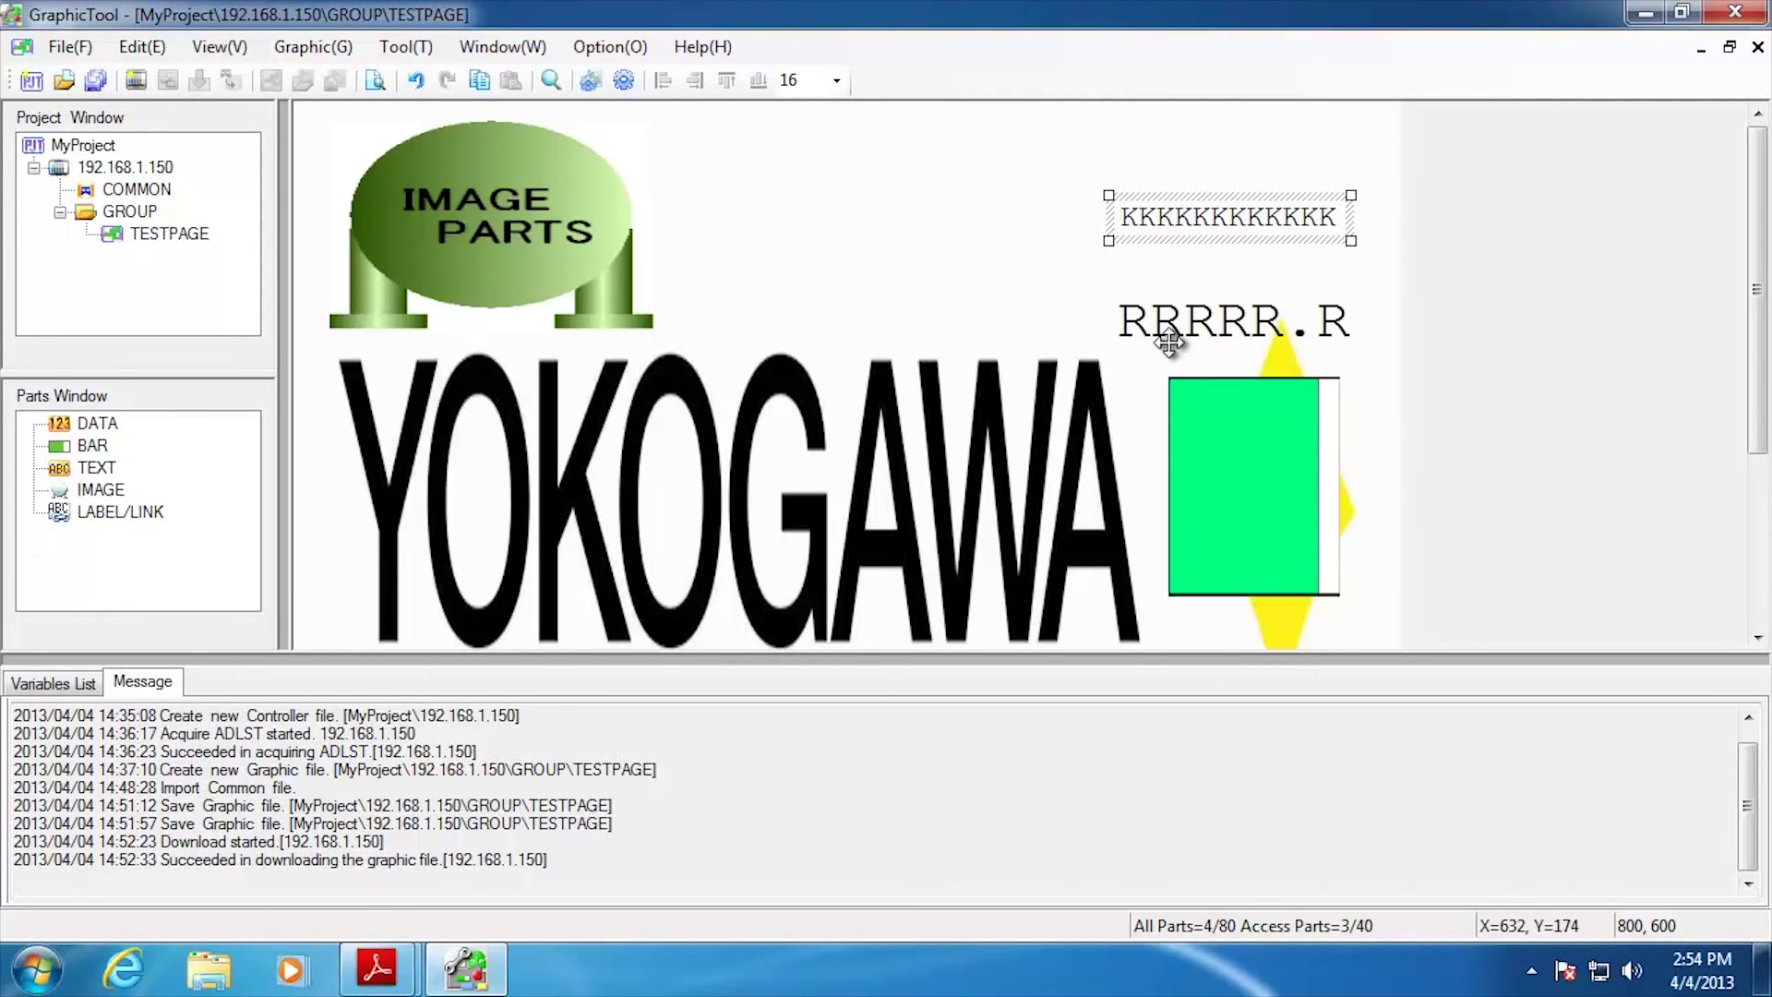
# Show the Variables List and inspect the TestLabel123 label's properties without changes
pyautogui.click(42, 684)
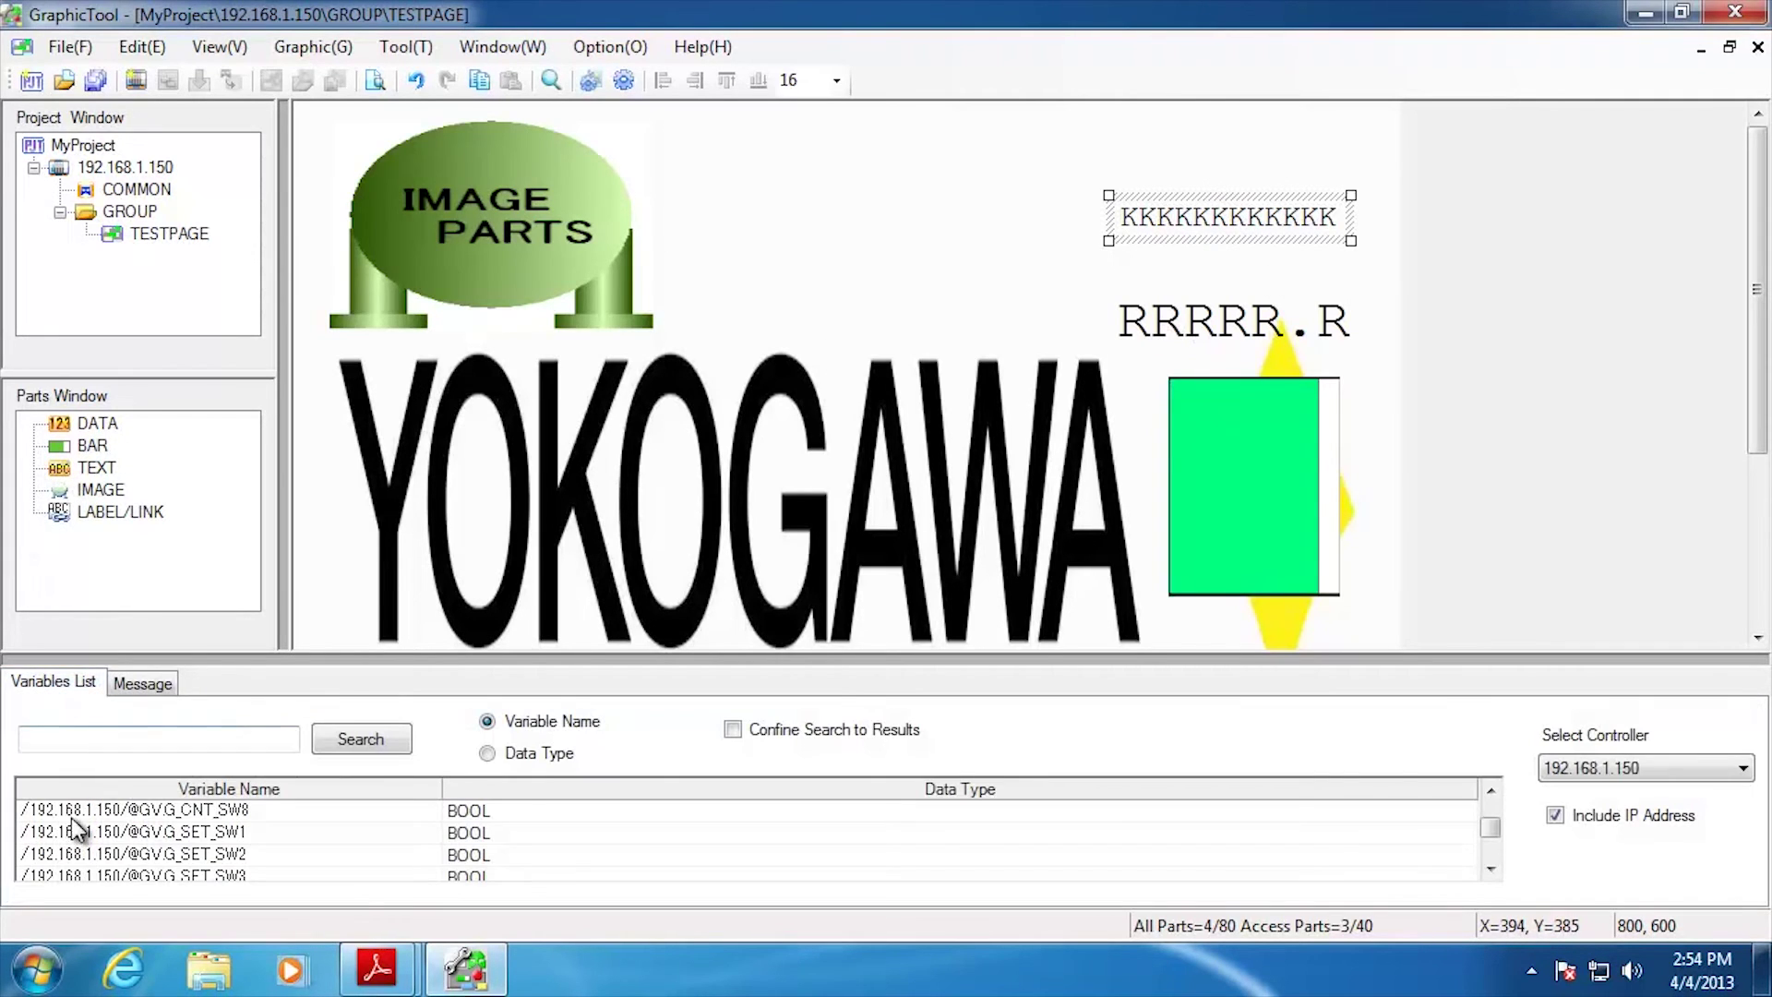
pyautogui.doubleClick(1163, 224)
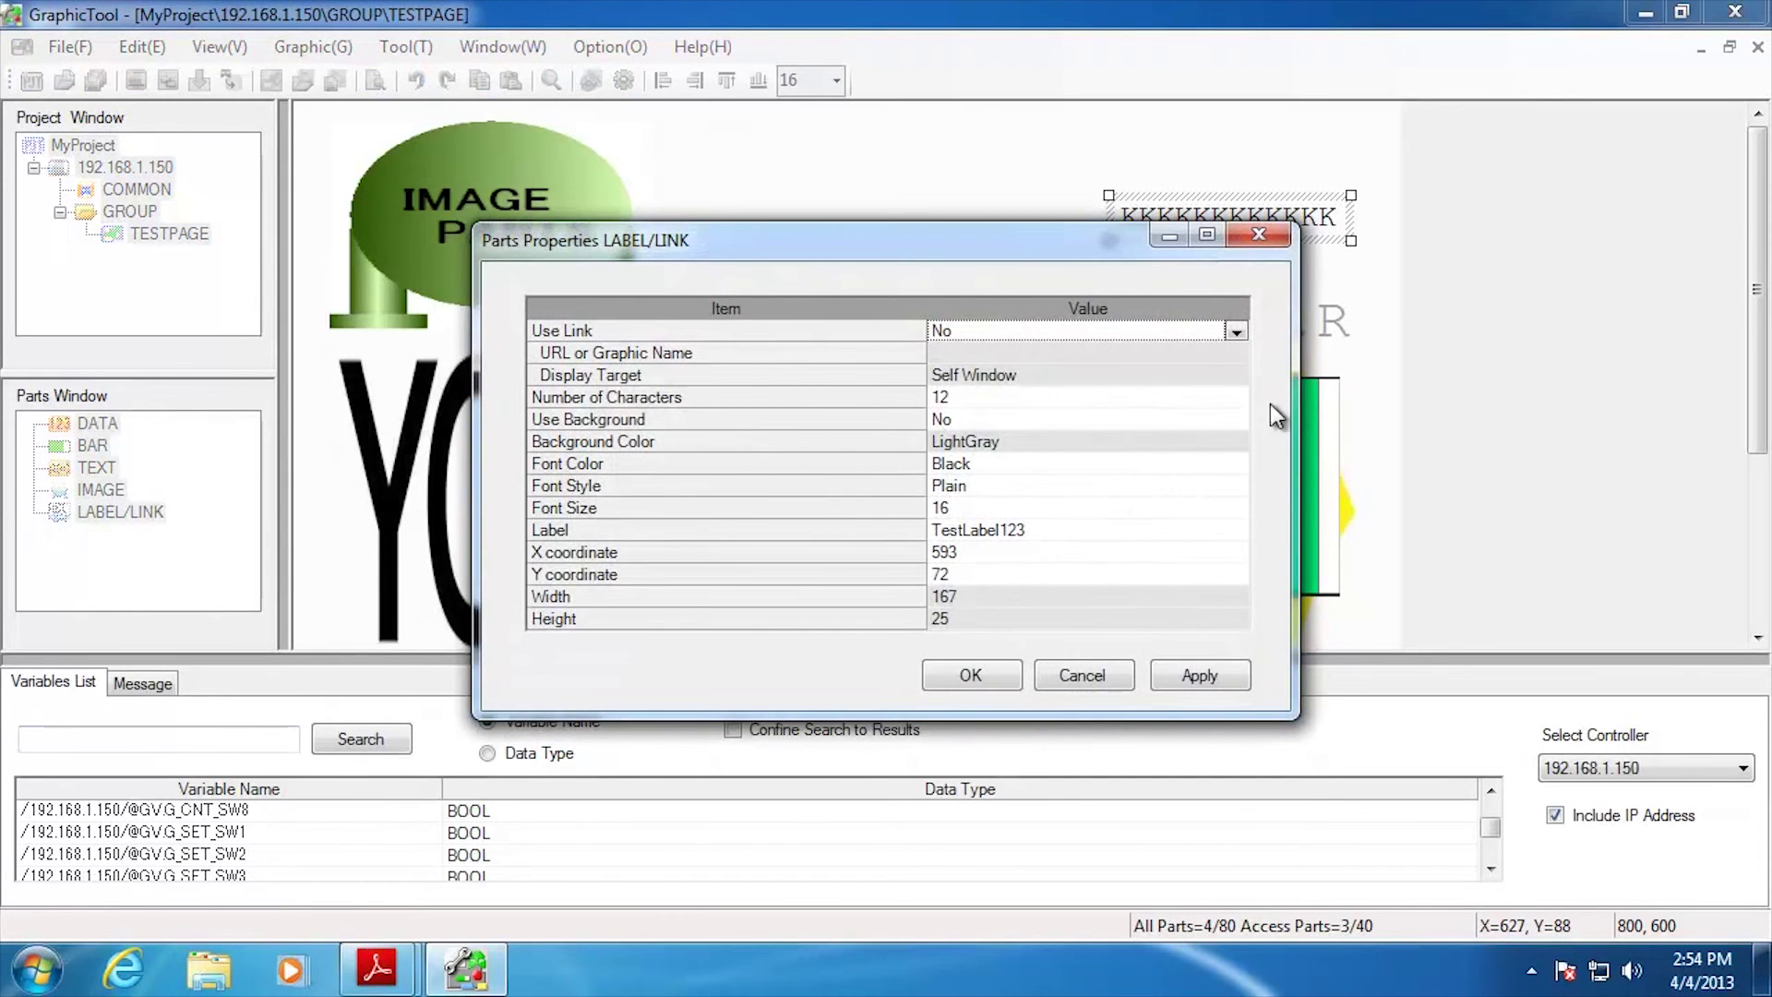
pyautogui.click(1273, 232)
# Check the RRRRR.R data part's linked variable, cancel, and dismiss the Tool menu
pyautogui.click(1273, 309)
pyautogui.doubleClick(1273, 310)
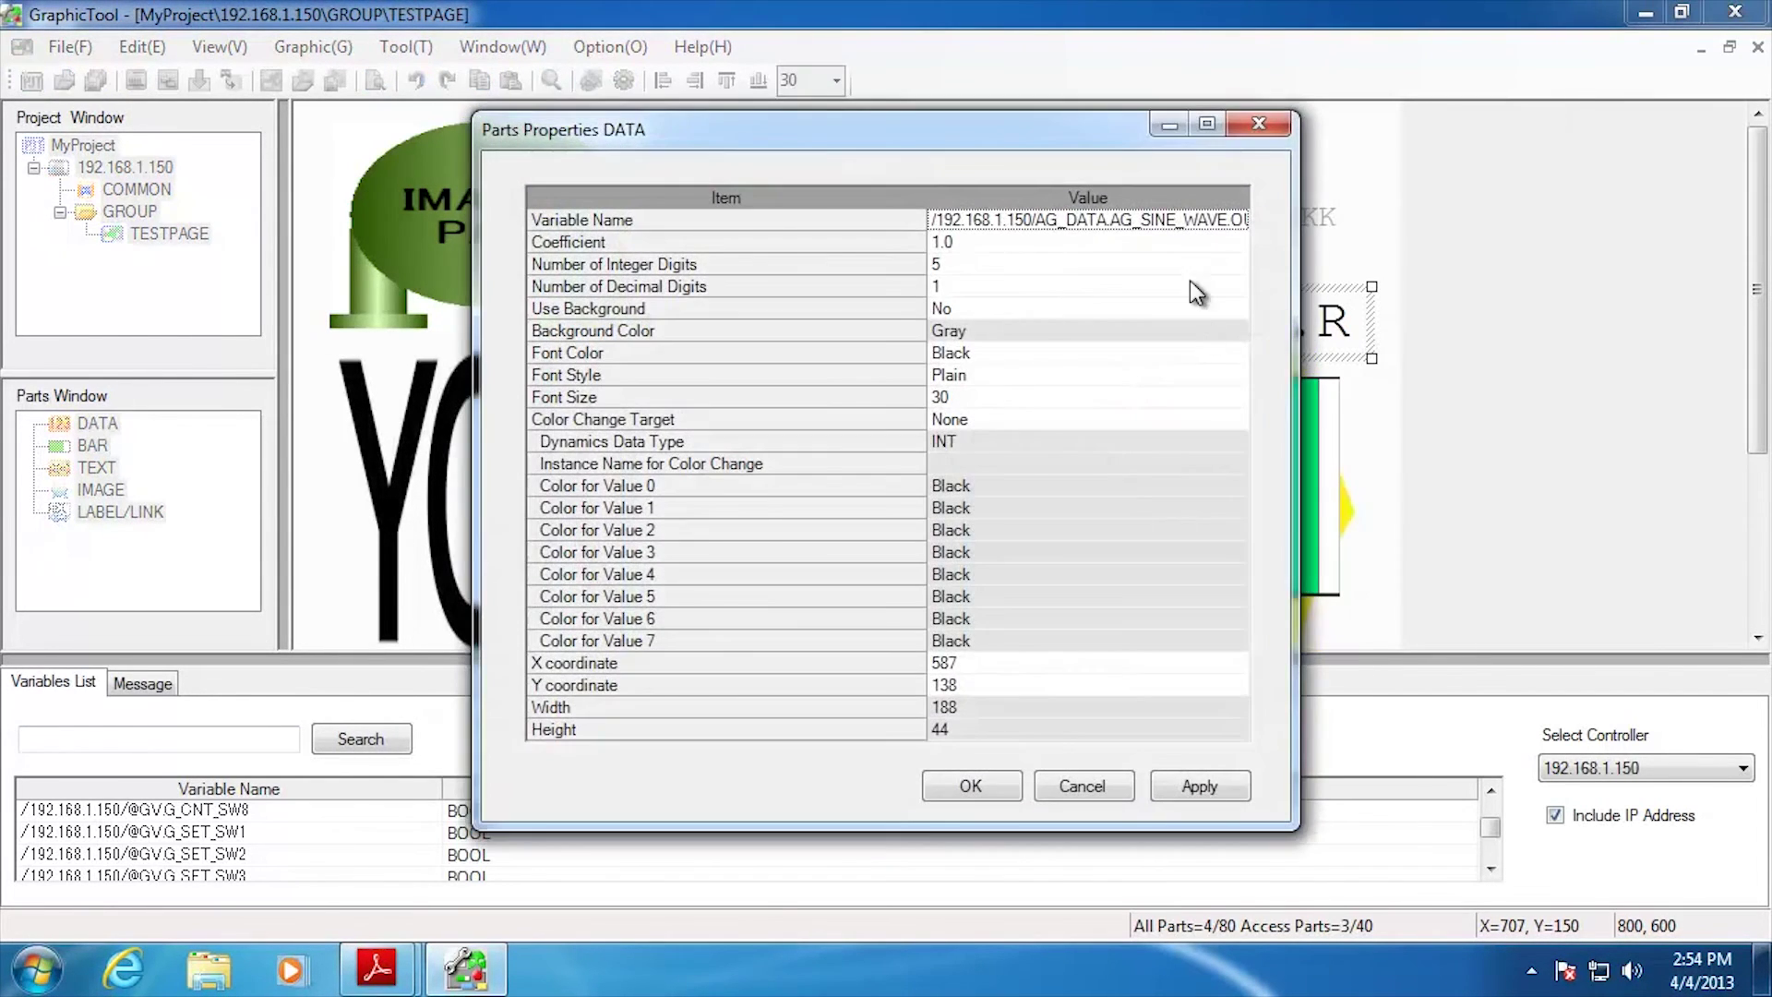
pyautogui.click(1148, 227)
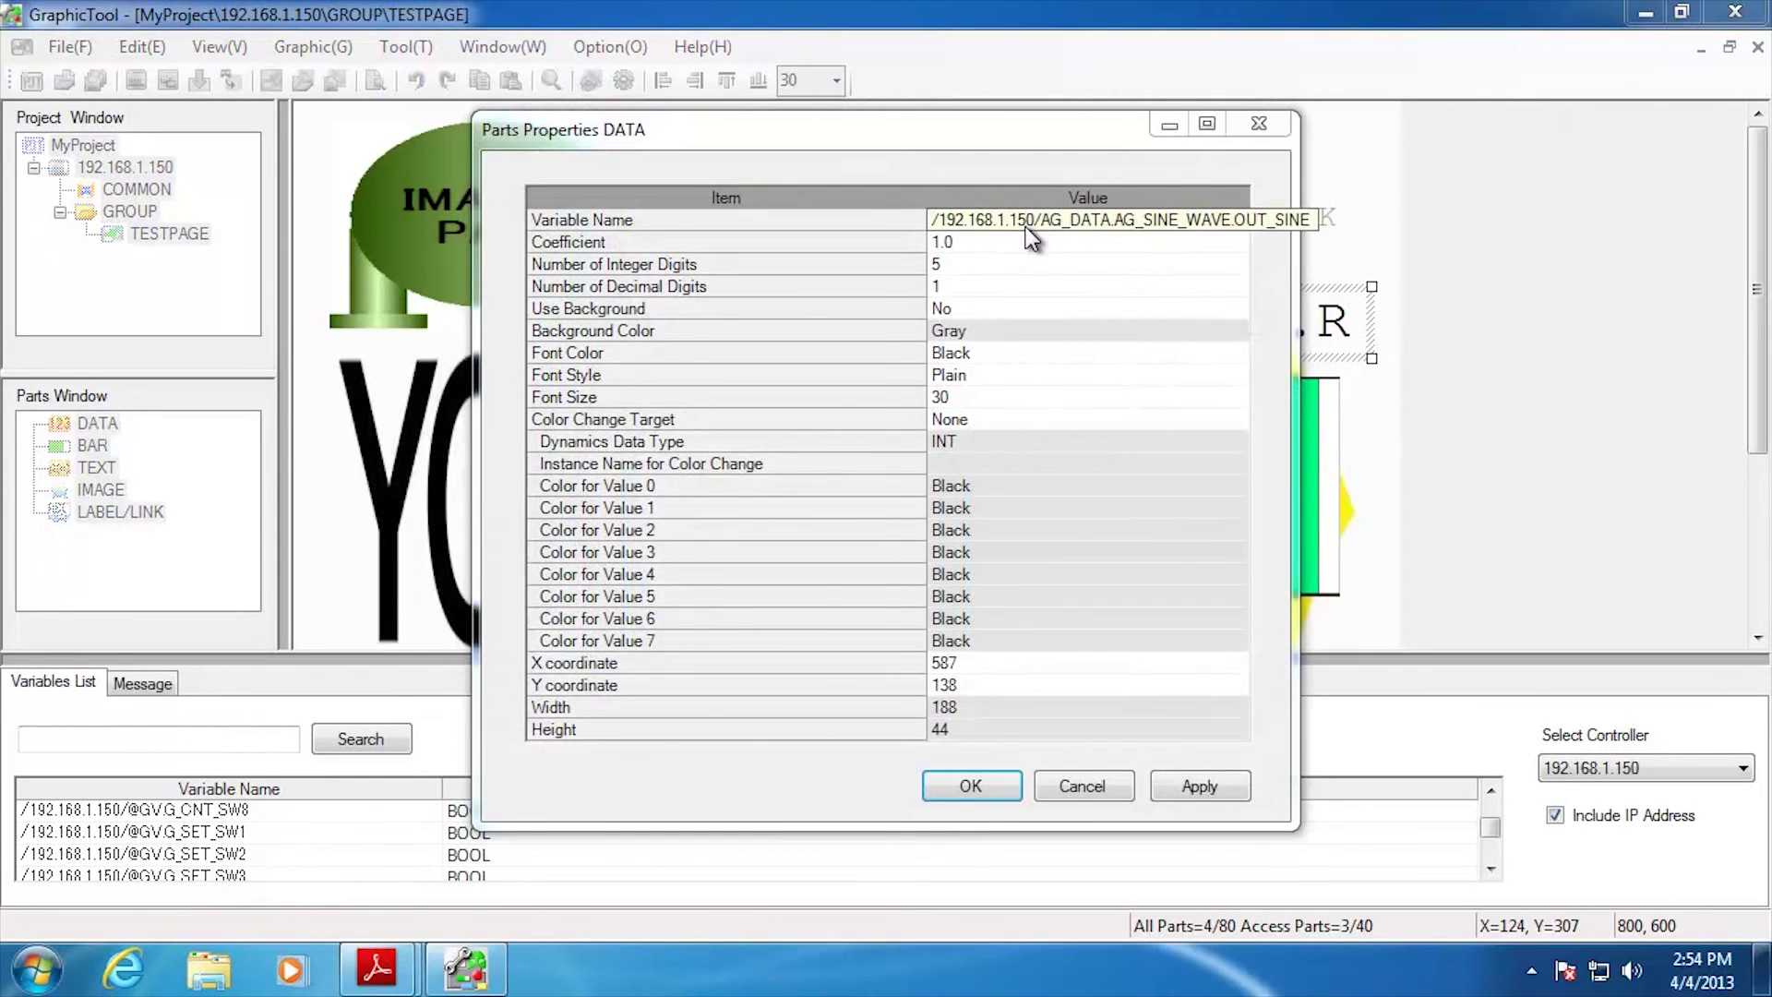
pyautogui.click(1081, 786)
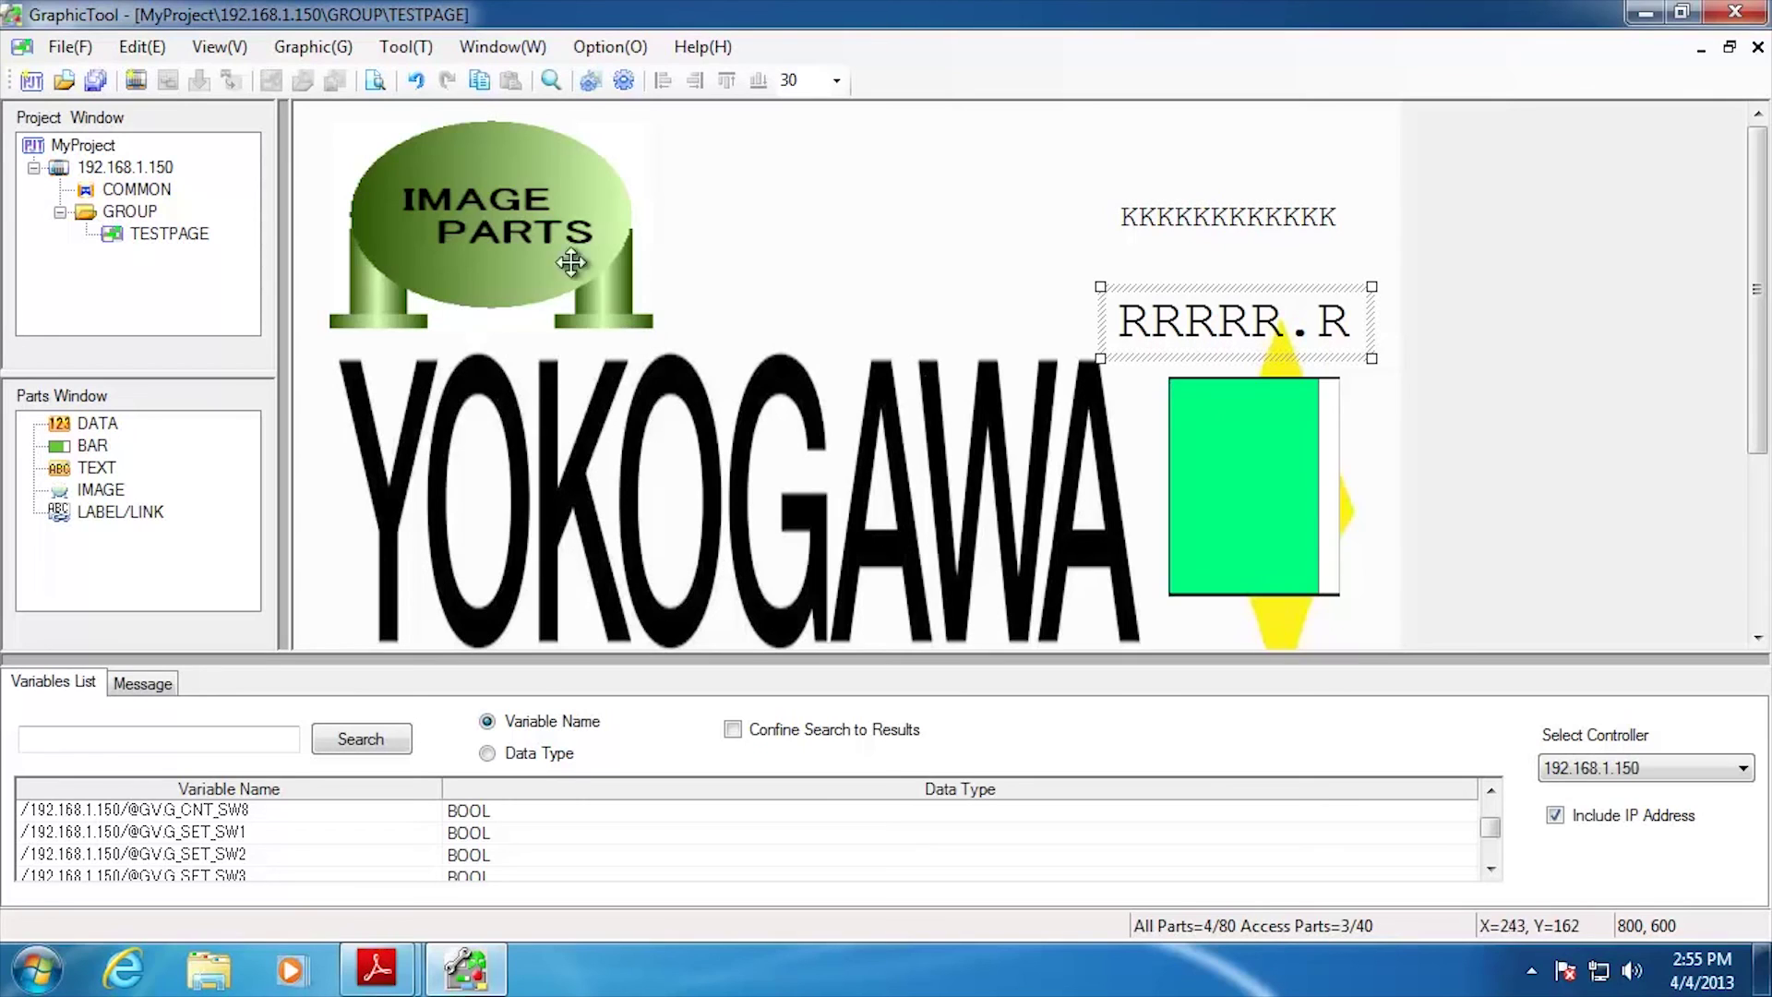
pyautogui.click(406, 48)
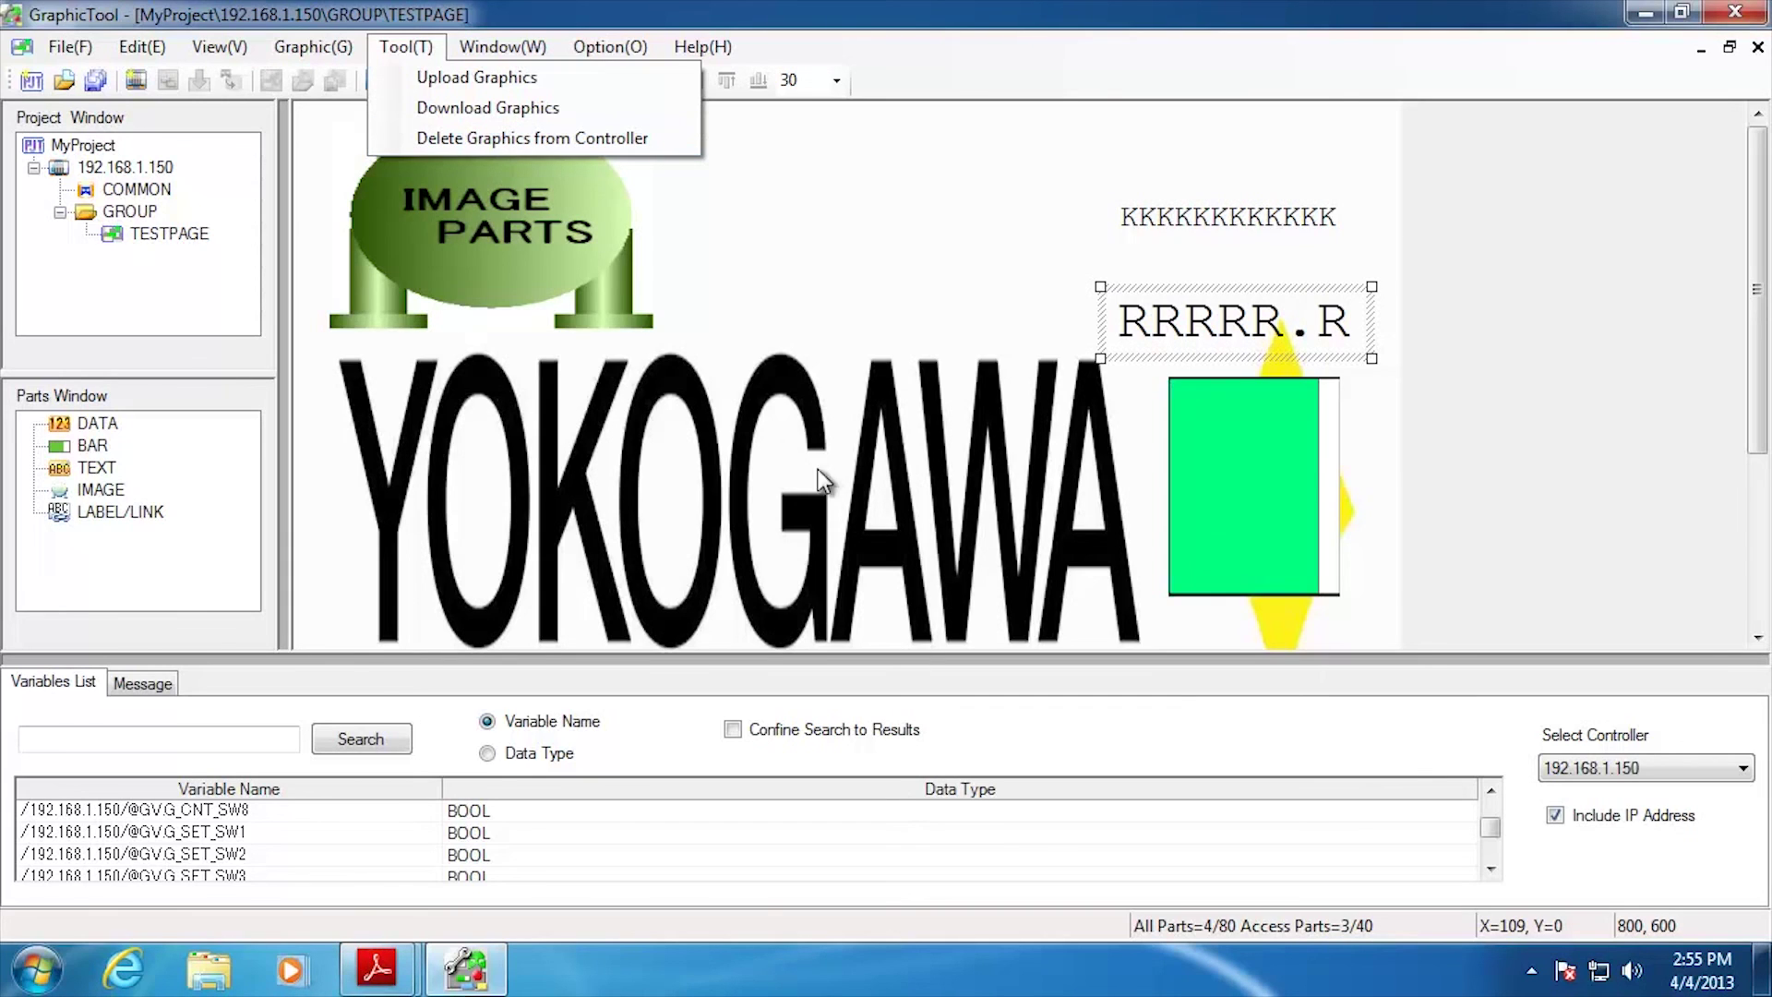
pyautogui.click(838, 344)
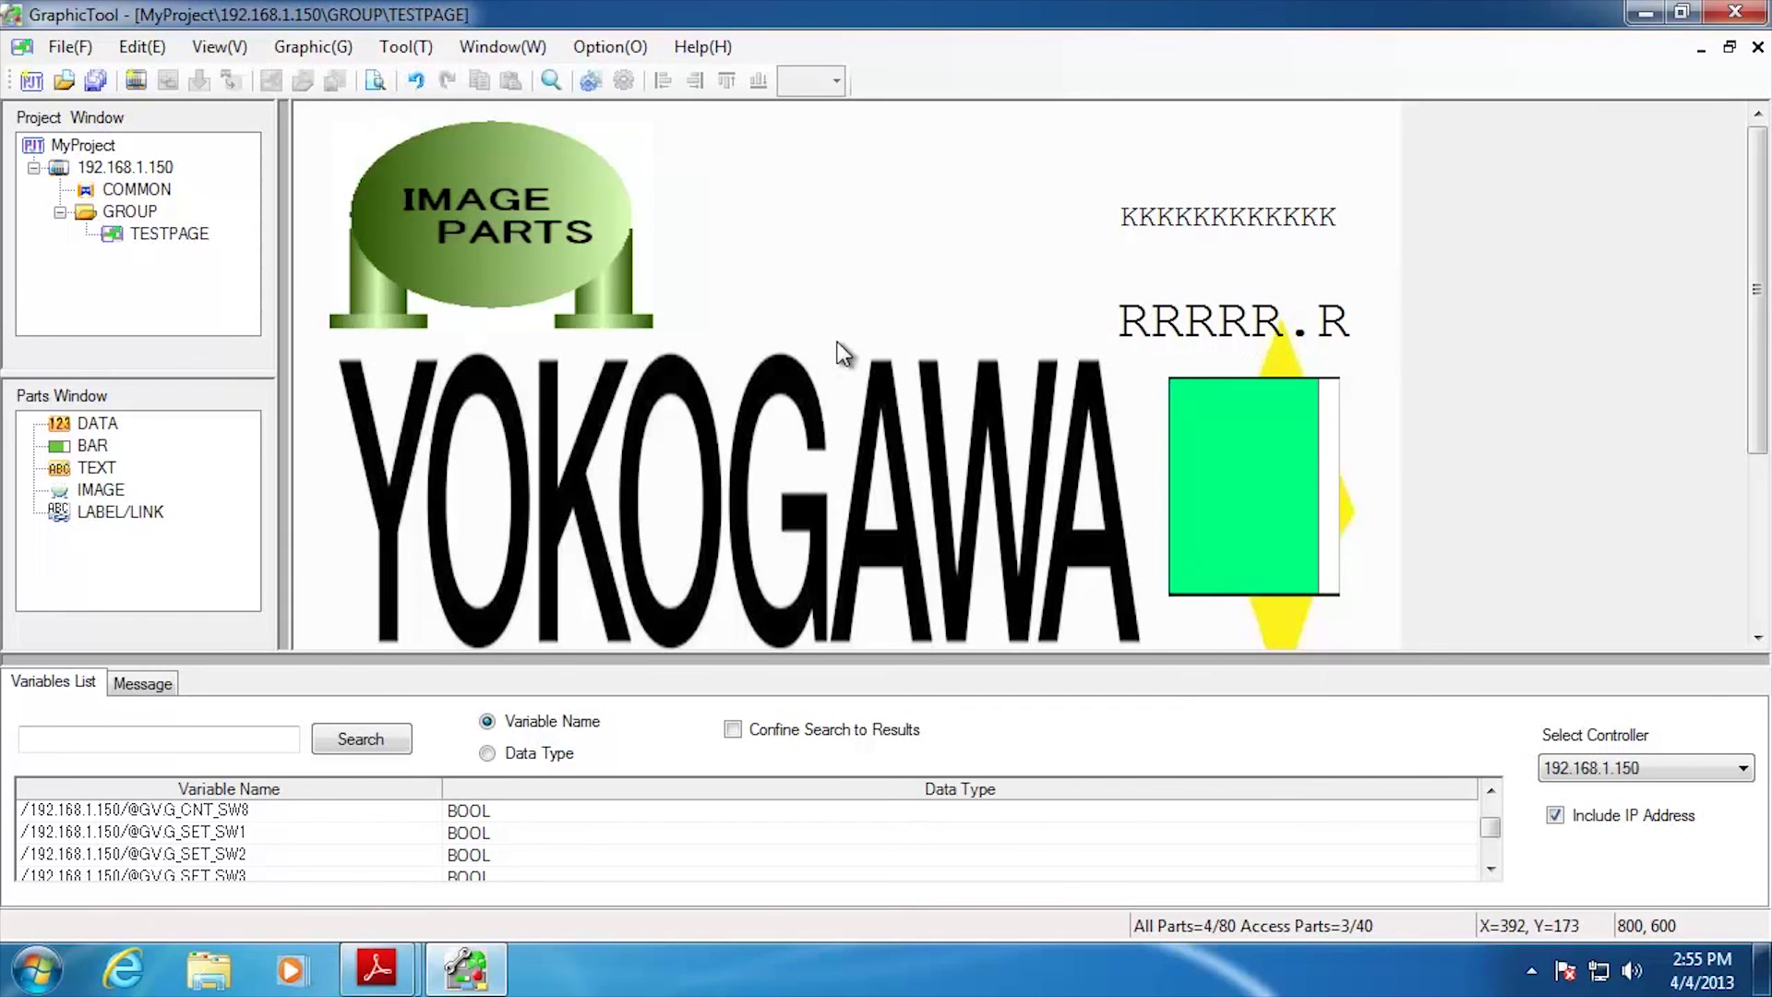